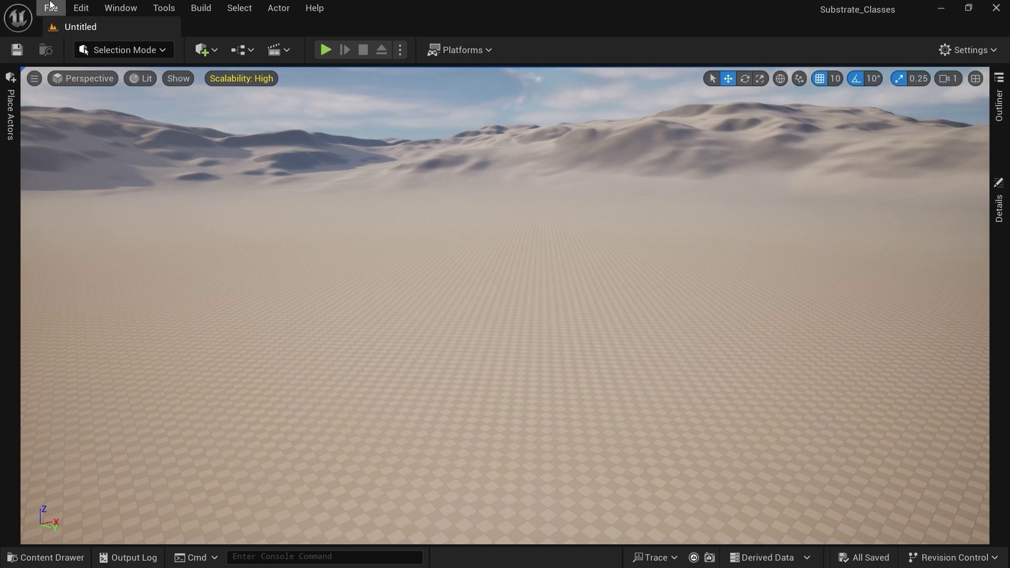
# Step: Enable Substrate materials (Experimental) in the project's rendering settings, accept the warning and restart the editor
pyautogui.click(81, 8)
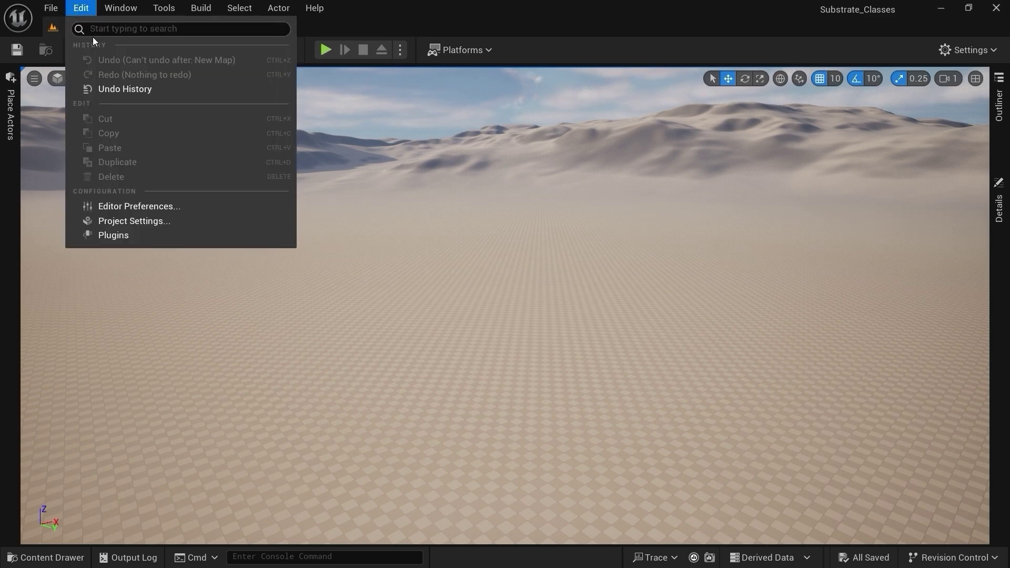
pyautogui.click(134, 221)
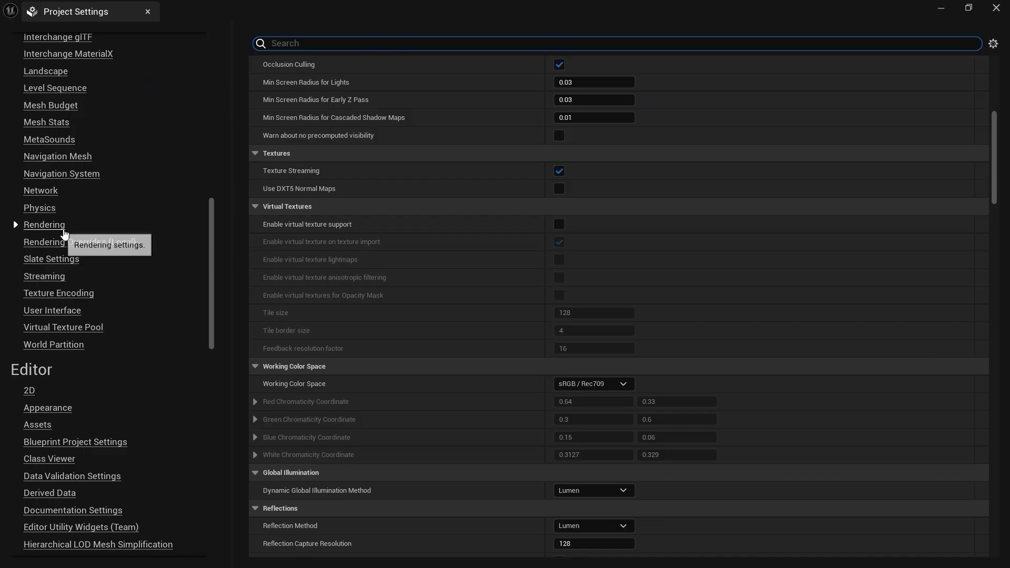
pyautogui.scroll(3, 441, 179)
pyautogui.scroll(3, 440, 191)
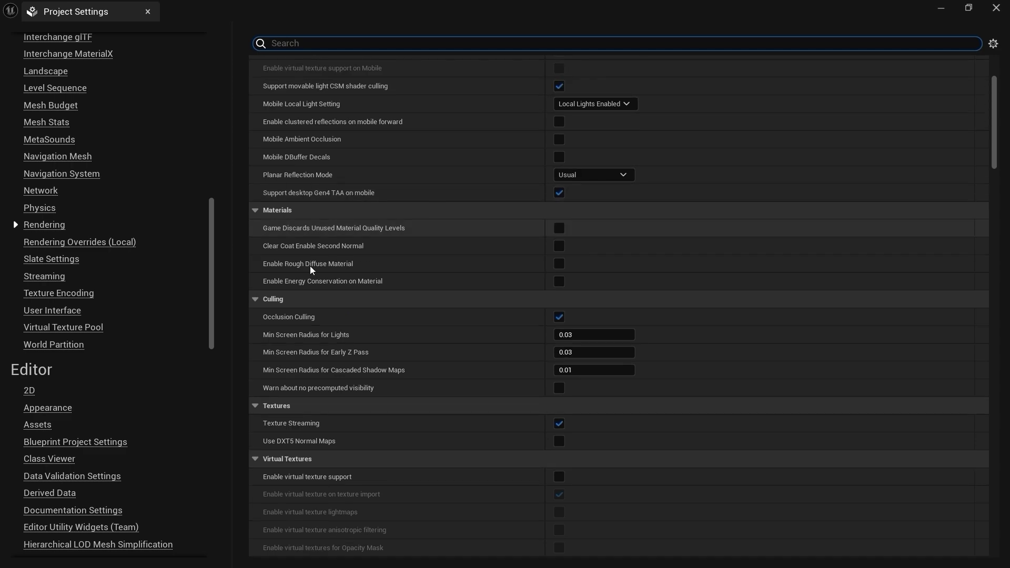
pyautogui.scroll(2, 311, 270)
pyautogui.scroll(-20, 311, 266)
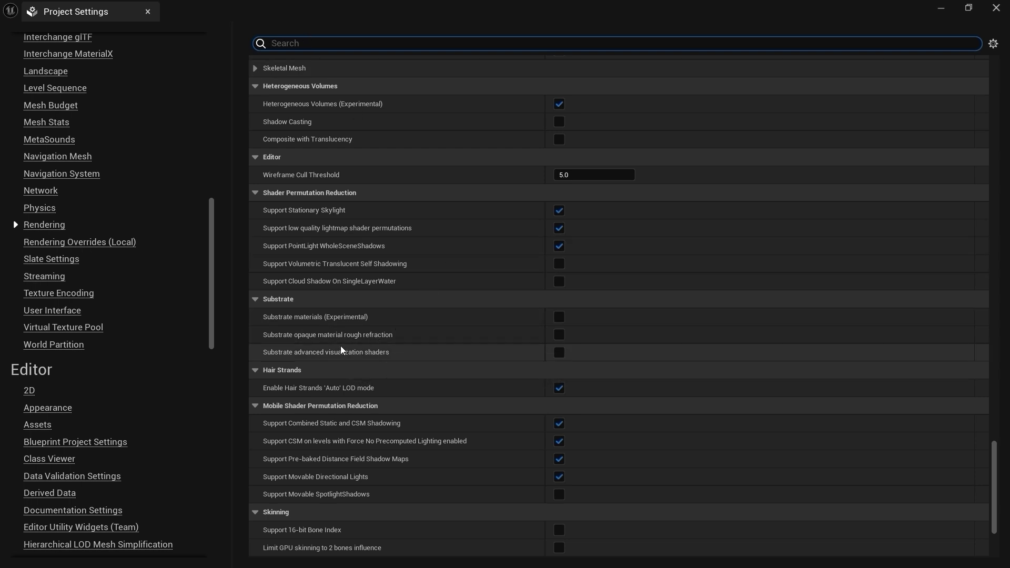
pyautogui.click(560, 319)
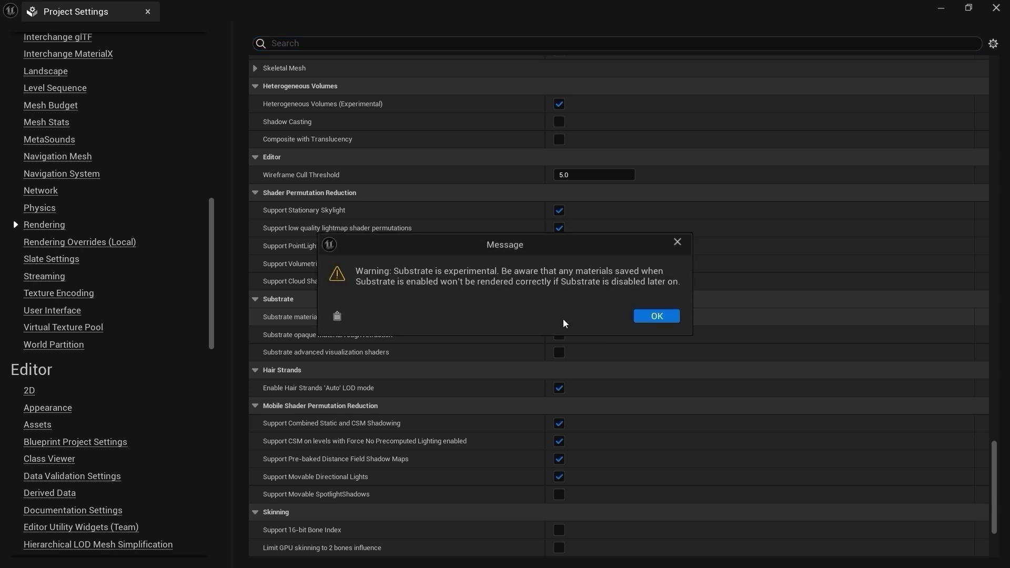
pyautogui.click(651, 317)
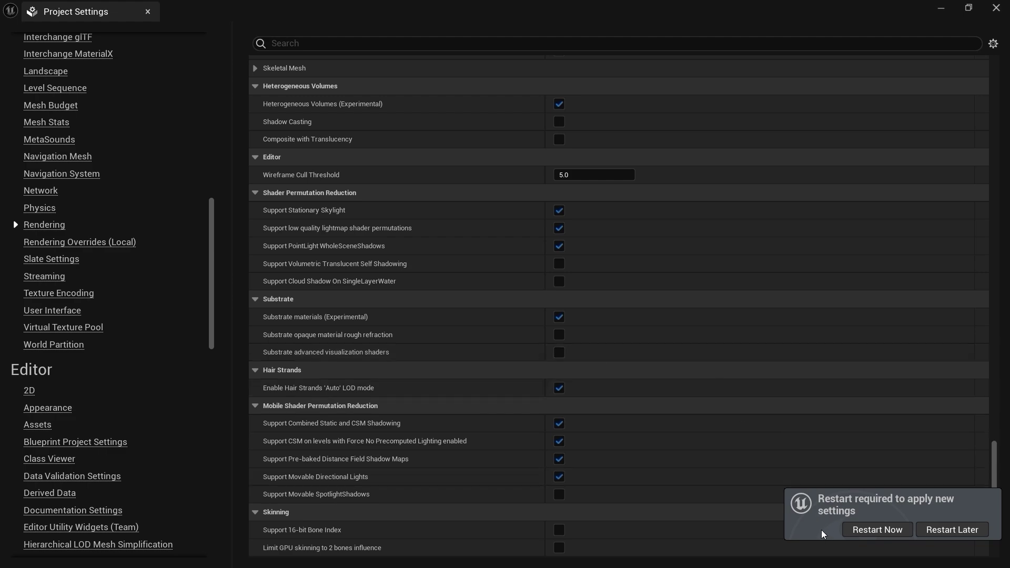
pyautogui.click(848, 530)
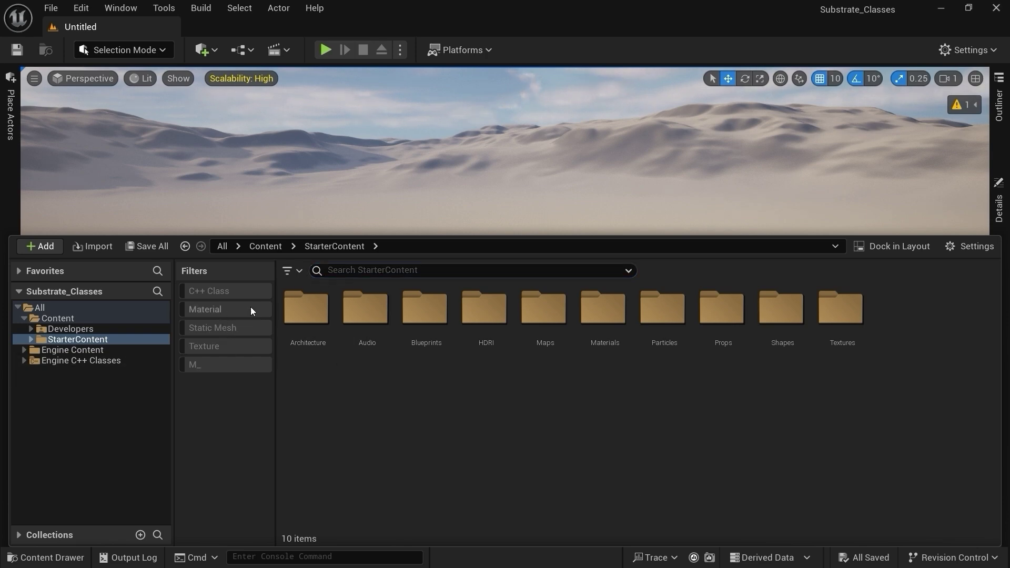
# Step: Filter the StarterContent folder to show only materials and open M_CobbleStone_Rough
pyautogui.click(211, 309)
pyautogui.doubleClick(437, 408)
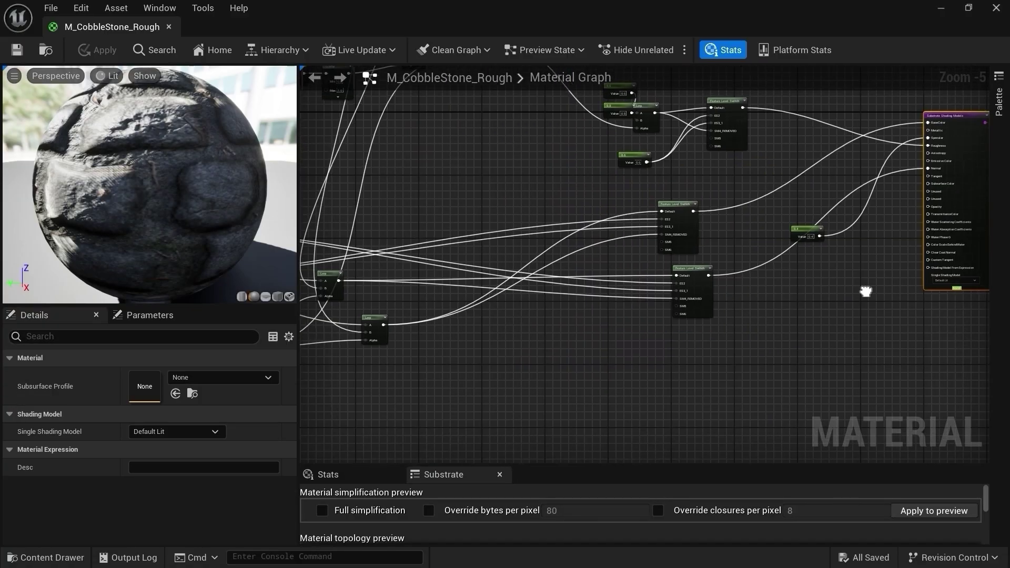
pyautogui.scroll(5, 683, 323)
pyautogui.moveTo(665, 199); pyautogui.dragTo(665, 21, button='right')
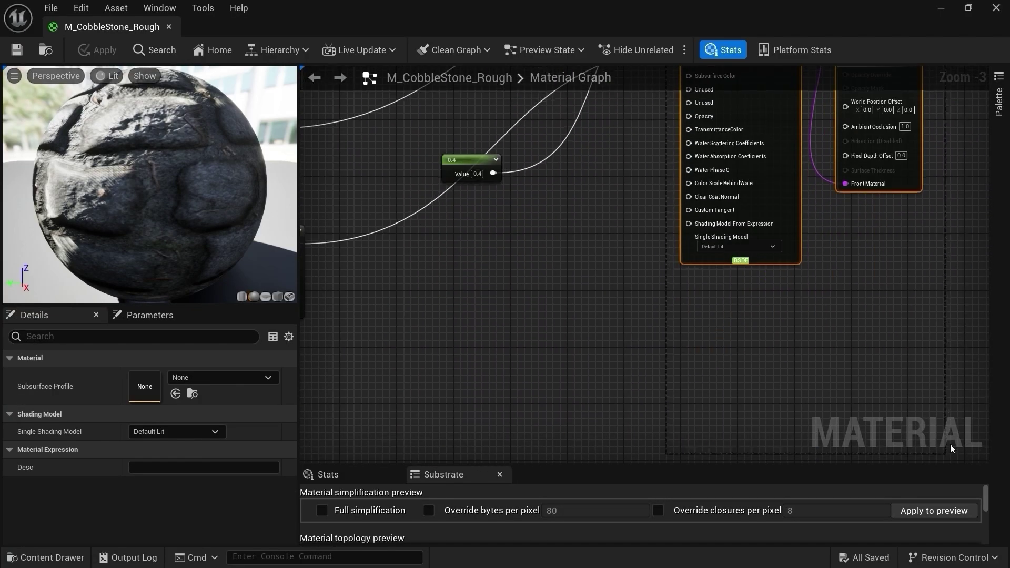
# Step: Examine the Substrate Shading Models node, the material output node and the nodes feeding them in the M_CobbleStone_Rough graph
pyautogui.hotkey('ctrl', 'a')
pyautogui.moveTo(884, 316); pyautogui.dragTo(818, 447, button='right')
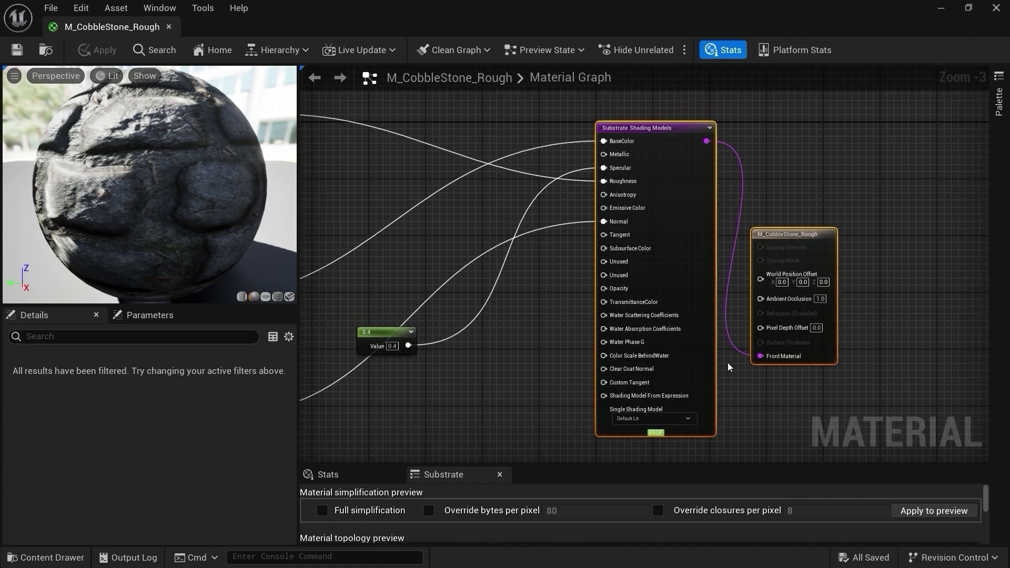
pyautogui.click(799, 232)
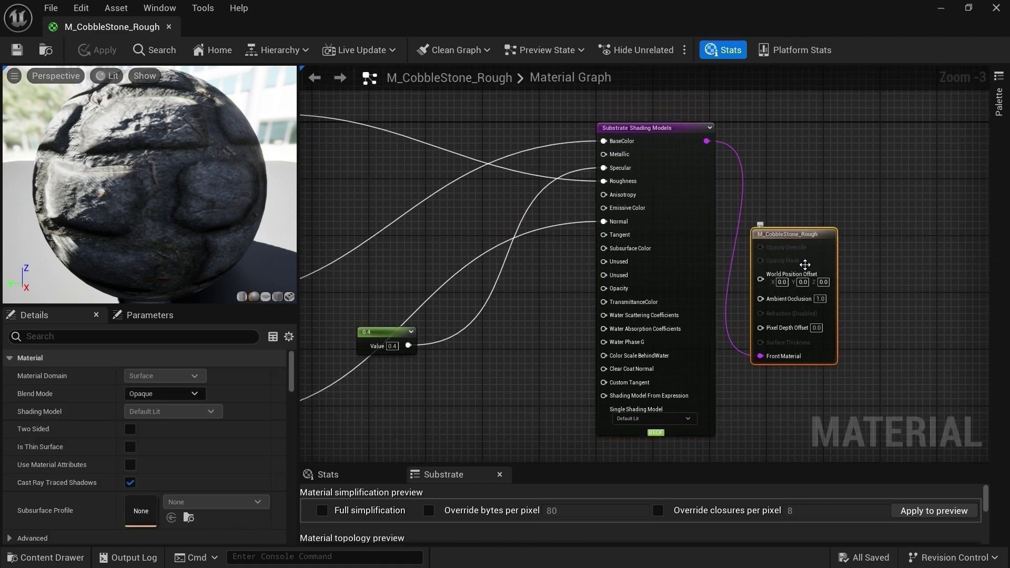
pyautogui.moveTo(509, 352)
pyautogui.mouseDown(button='right')
pyautogui.moveTo(417, 372)
pyautogui.moveTo(568, 171)
pyautogui.mouseUp(button='right')
pyautogui.click(555, 259)
pyautogui.moveTo(445, 388); pyautogui.dragTo(661, 306, button='right')
pyautogui.scroll(-1, 584, 386)
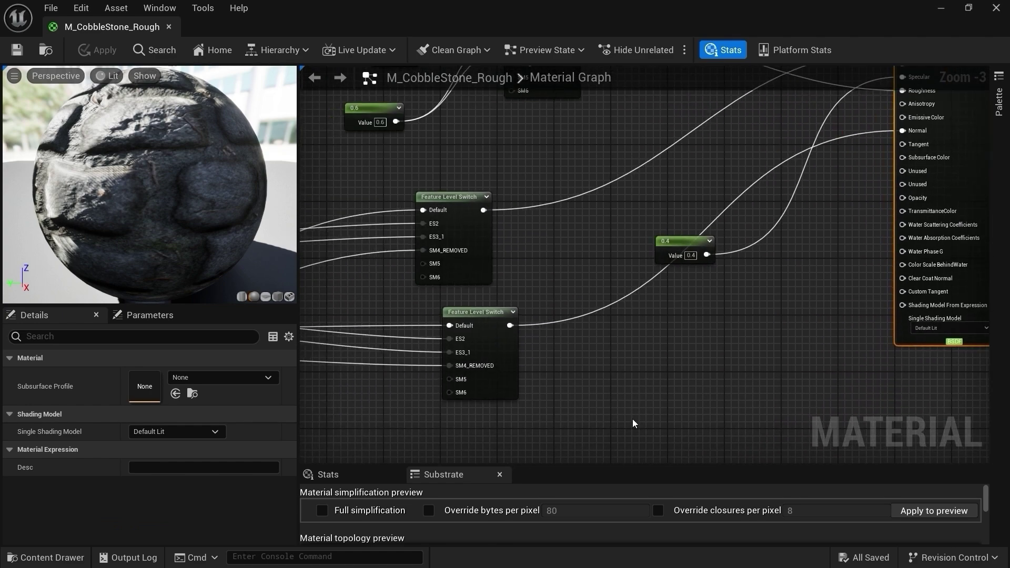
pyautogui.scroll(-1, 634, 424)
# Step: Return to the level and open the M_Concrete_Grime material from the StarterContent folder
pyautogui.click(76, 27)
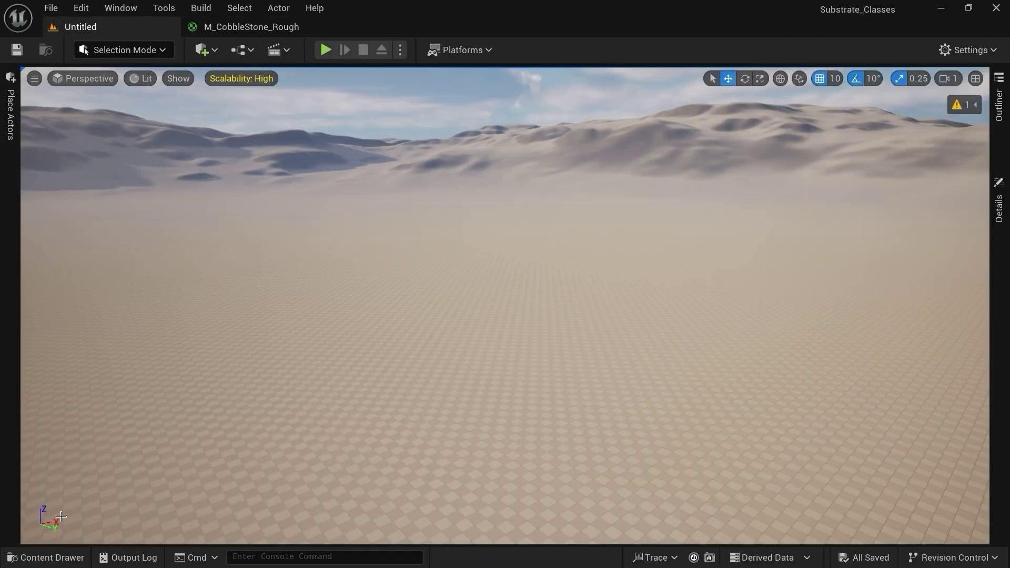
pyautogui.click(47, 558)
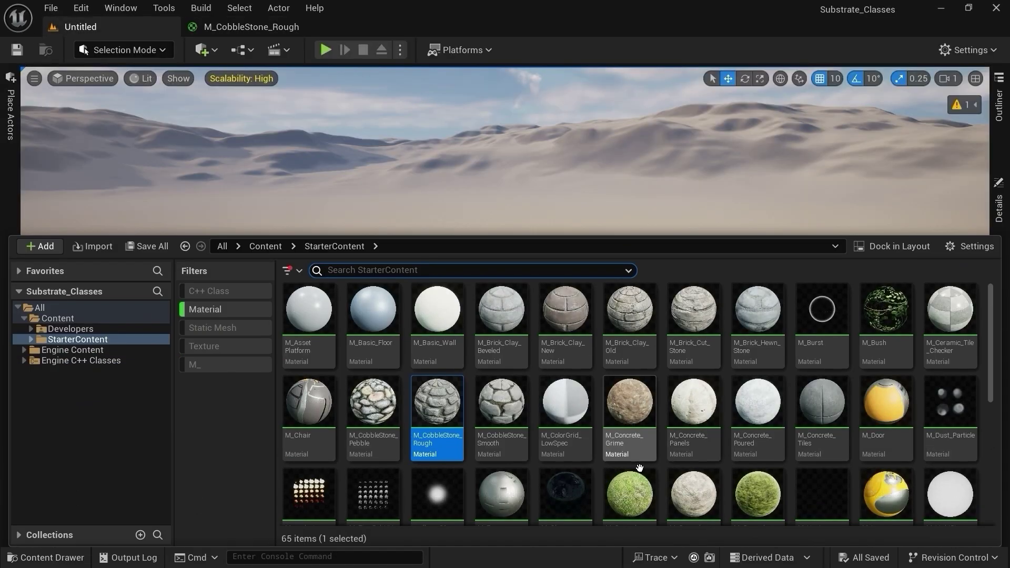
pyautogui.doubleClick(624, 407)
pyautogui.scroll(-3, 611, 439)
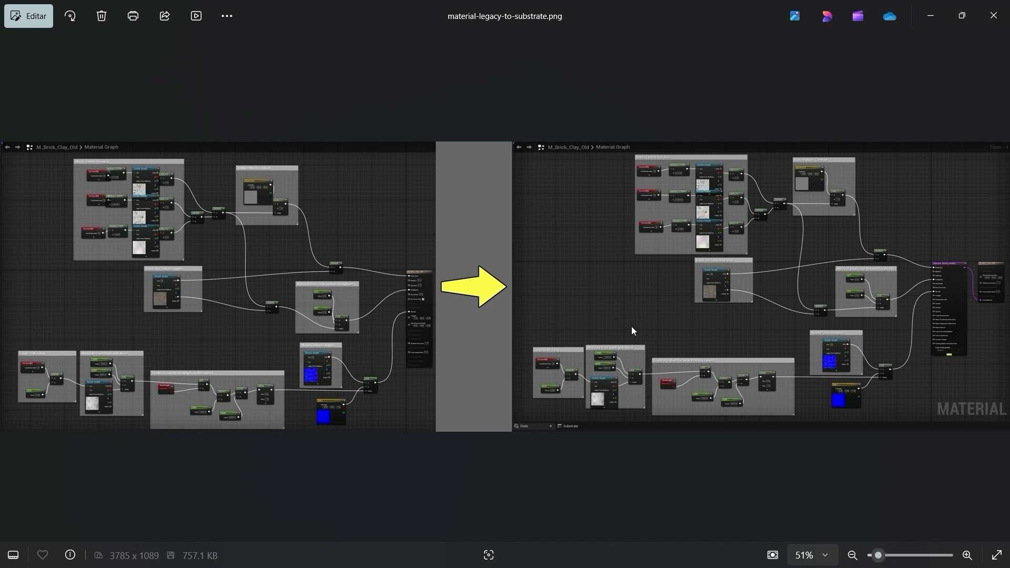
# Step: In the image viewer, compare the legacy and Substrate versions of the M_Brick_Clay_Old graph in material-legacy-to-substrate.png
pyautogui.scroll(4, 410, 353)
pyautogui.scroll(-2, 410, 352)
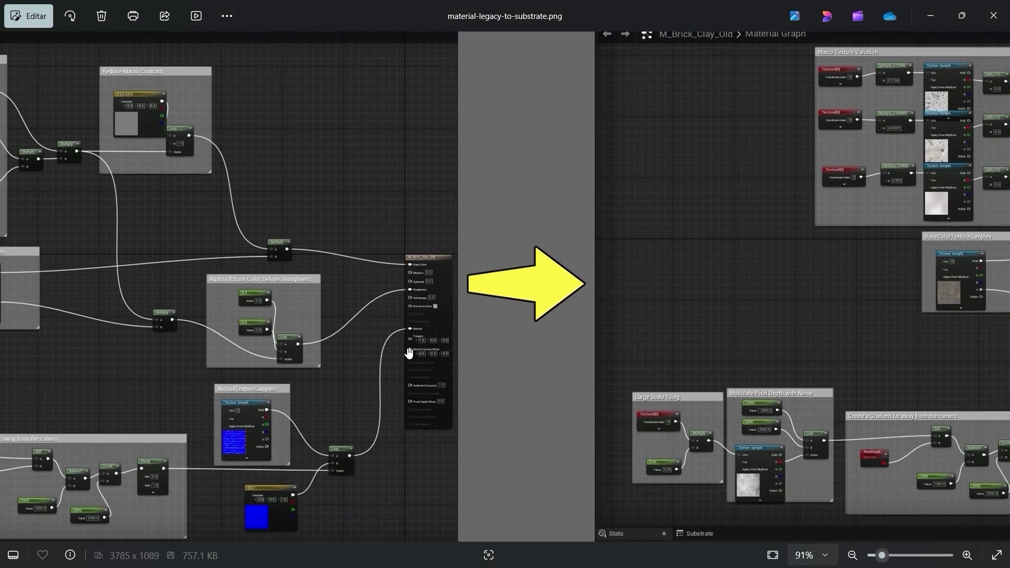
pyautogui.hscroll(3, 665, 339)
pyautogui.hscroll(-4, 452, 389)
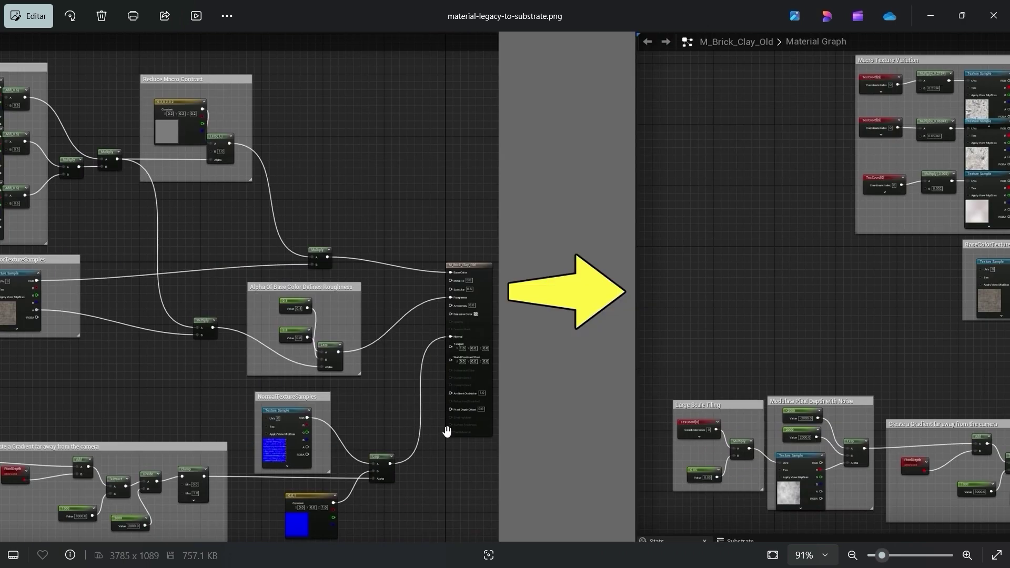
pyautogui.hscroll(10, 604, 324)
pyautogui.scroll(-2, 606, 326)
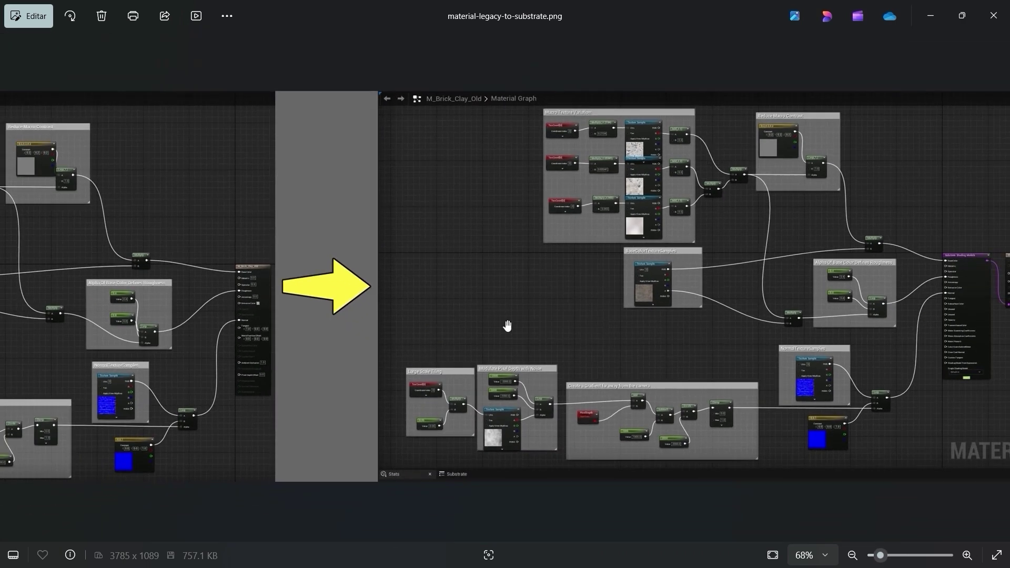
pyautogui.moveTo(507, 322); pyautogui.dragTo(658, 315)
pyautogui.moveTo(260, 391); pyautogui.dragTo(418, 388)
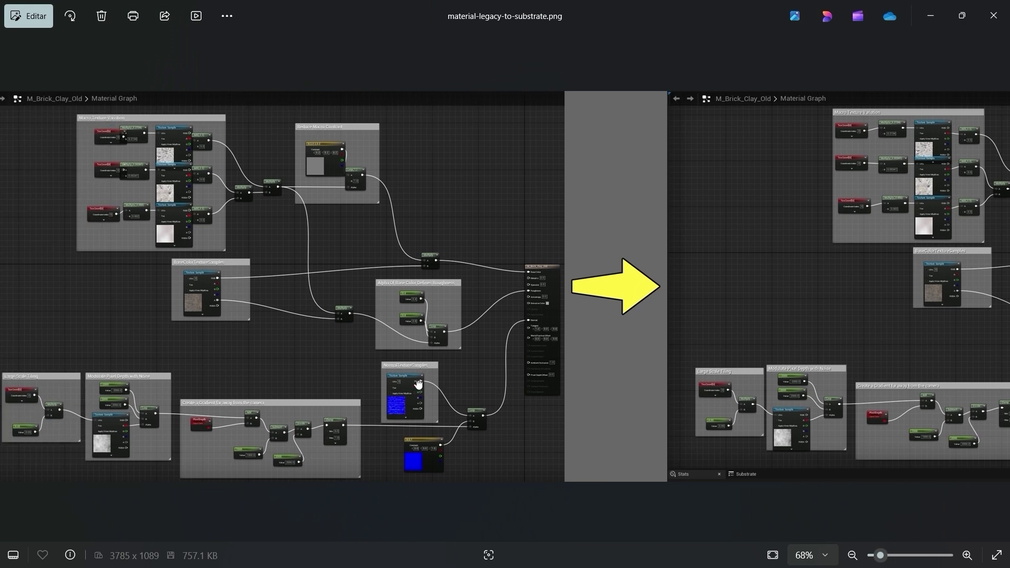
pyautogui.moveTo(758, 238); pyautogui.dragTo(433, 238)
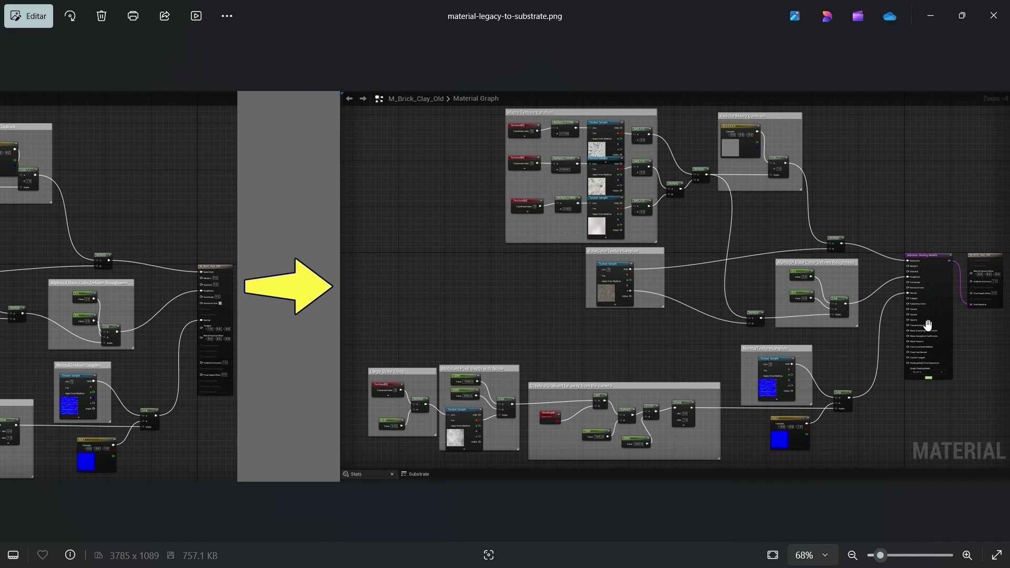
# Step: Inspect the Substrate Shading Models node and its connections in the converted graph up close, and go on to the following image
pyautogui.scroll(4, 924, 322)
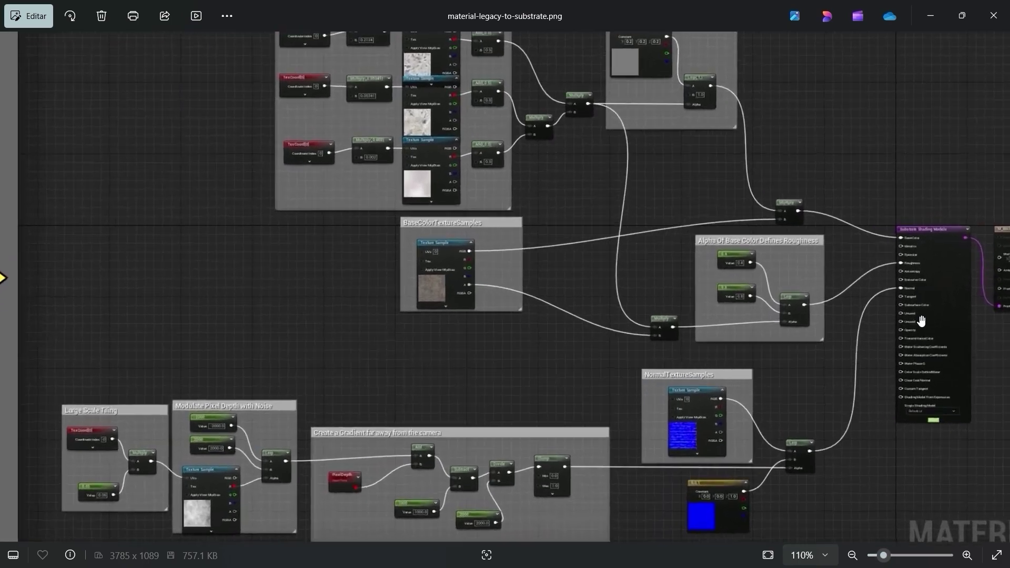
pyautogui.scroll(1, 920, 321)
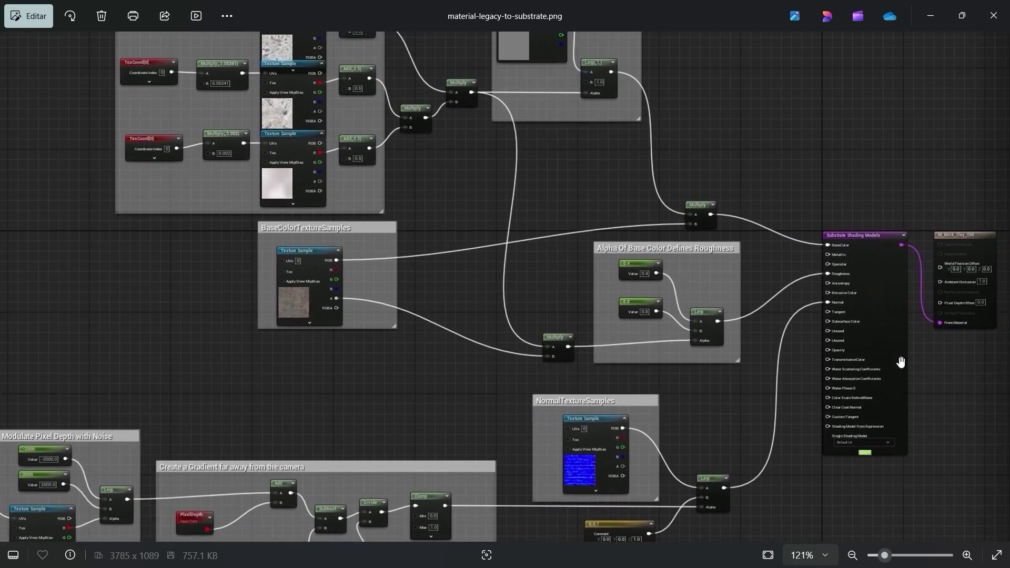
pyautogui.scroll(-2, 836, 366)
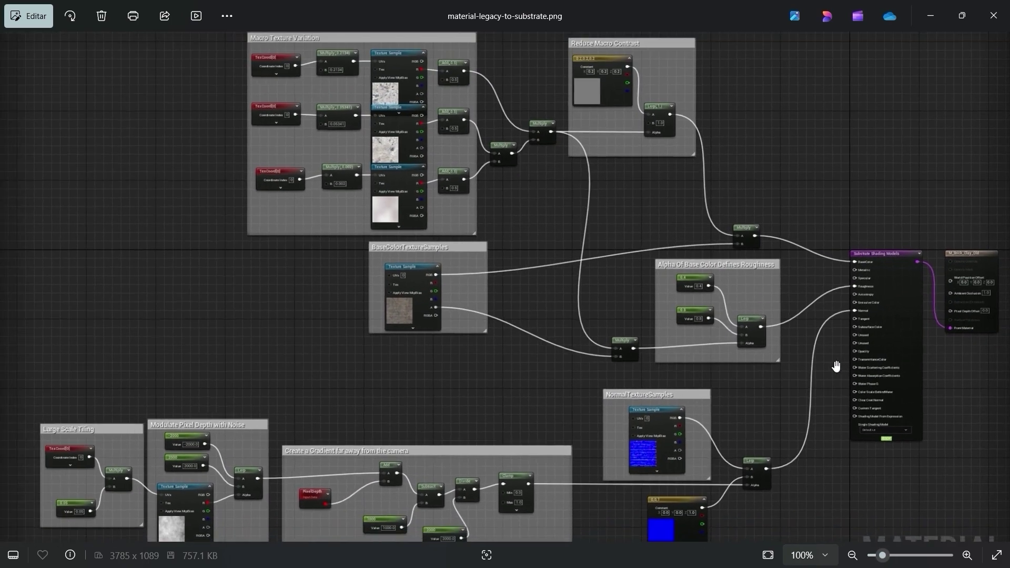
pyautogui.scroll(2, 836, 366)
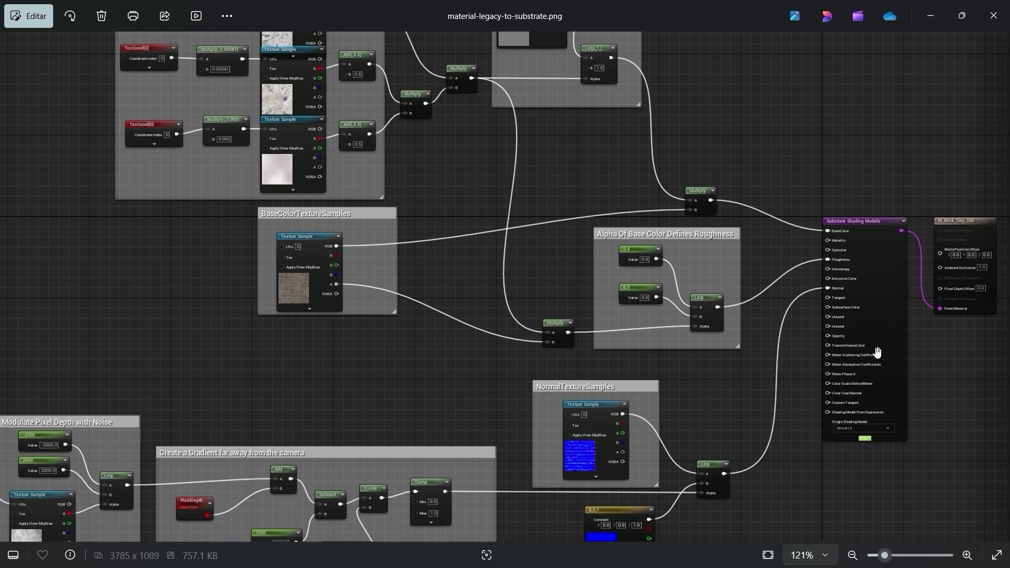
pyautogui.scroll(-1, 807, 354)
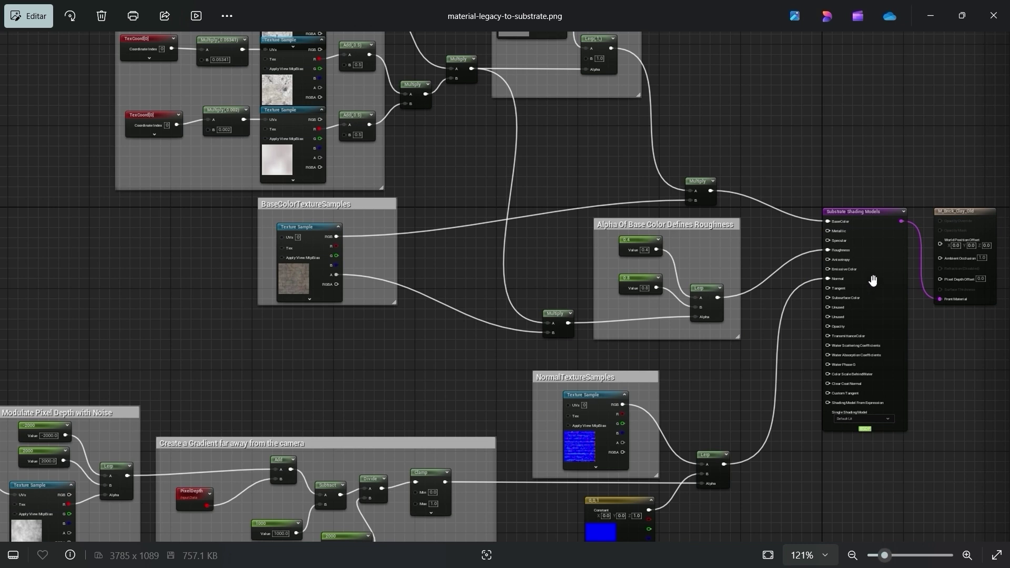
pyautogui.press('Right')
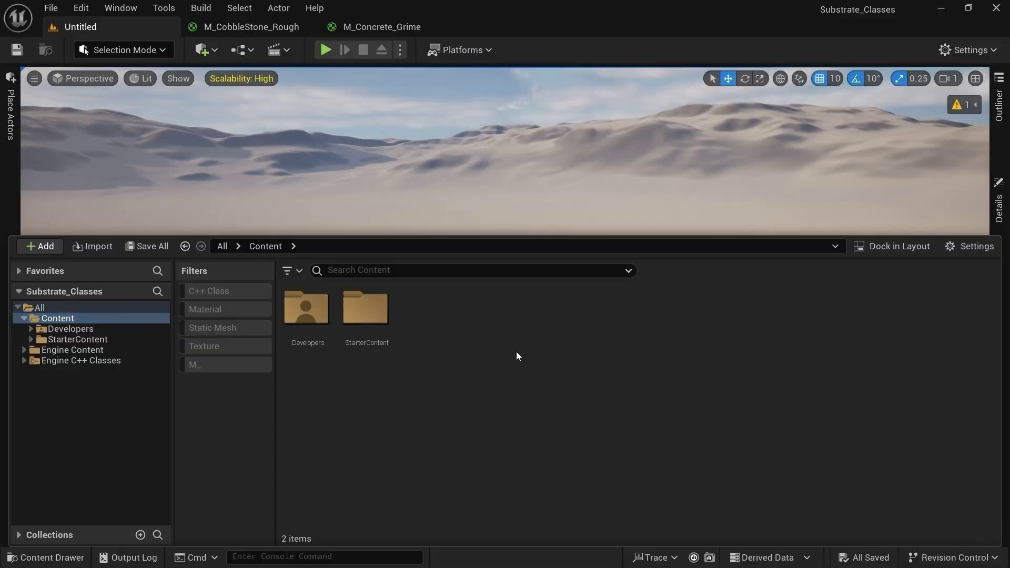
# Step: Create a folder named Materials in the Content folder and open it
pyautogui.rightClick(516, 355)
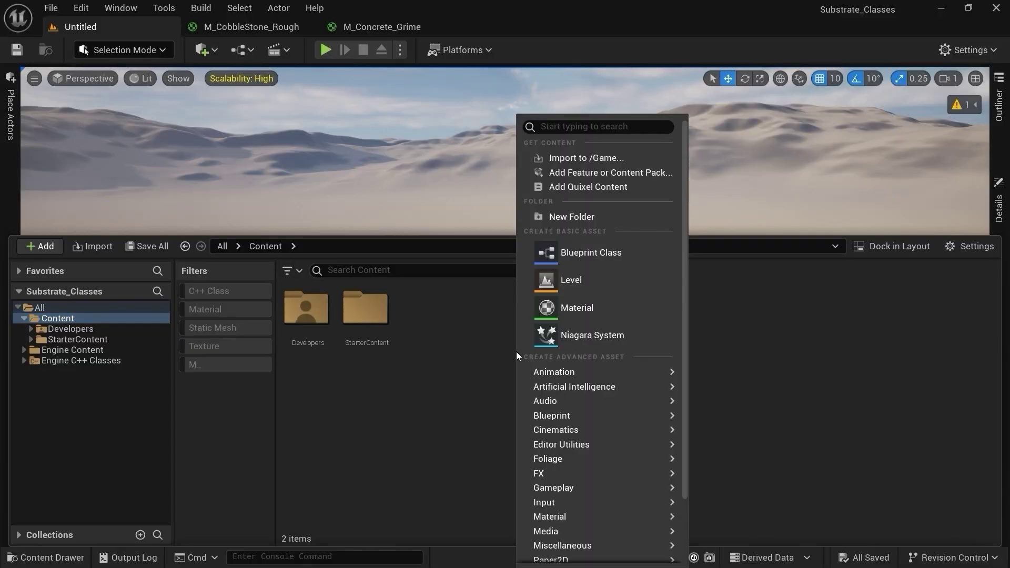
pyautogui.click(565, 223)
pyautogui.write('Materials')
pyautogui.press('Return')
pyautogui.press('Return')
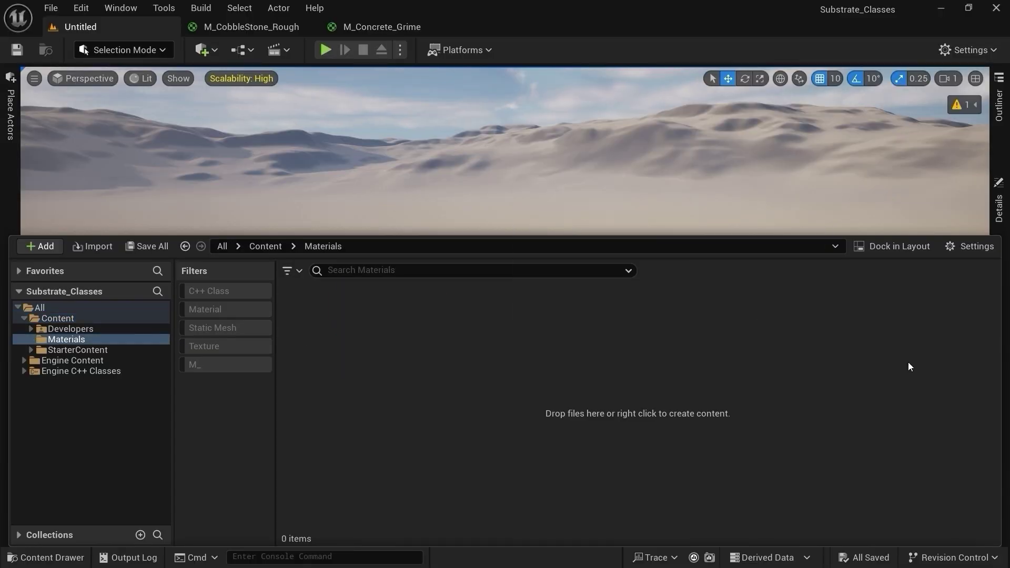
# Step: Create a material named M_Substrate_01 in the Materials folder
pyautogui.rightClick(471, 344)
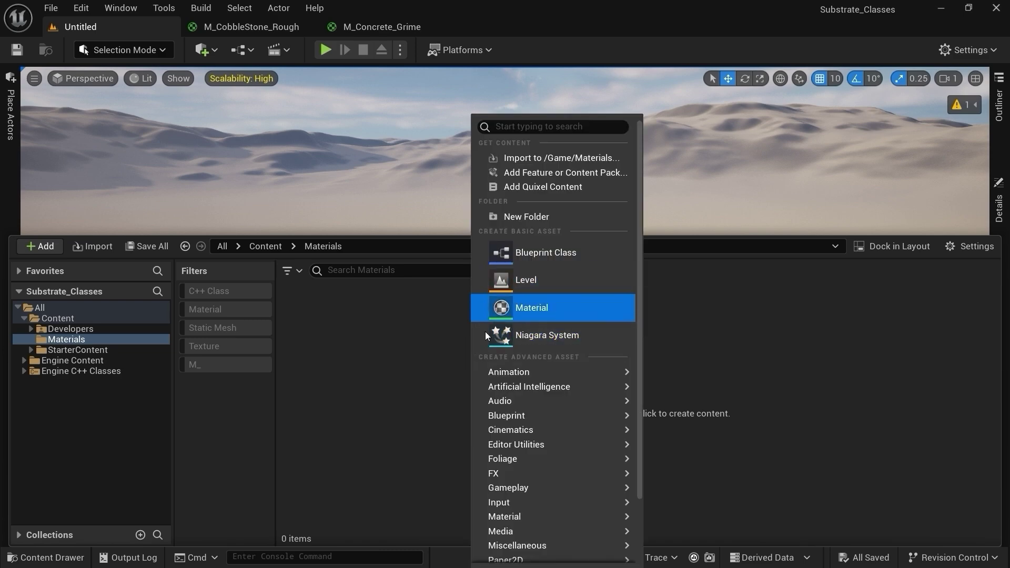
pyautogui.click(389, 410)
pyautogui.rightClick(408, 390)
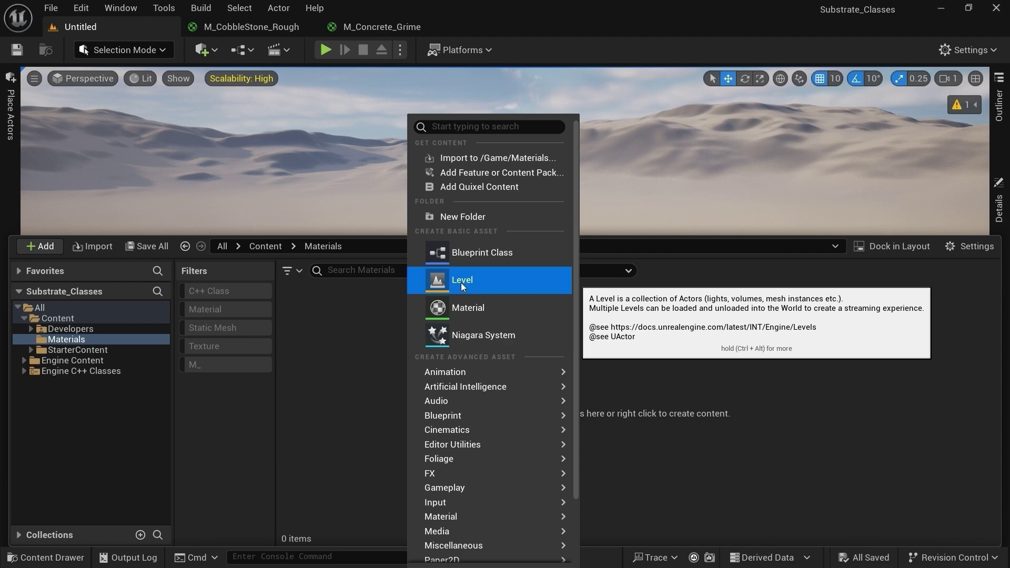
pyautogui.click(479, 311)
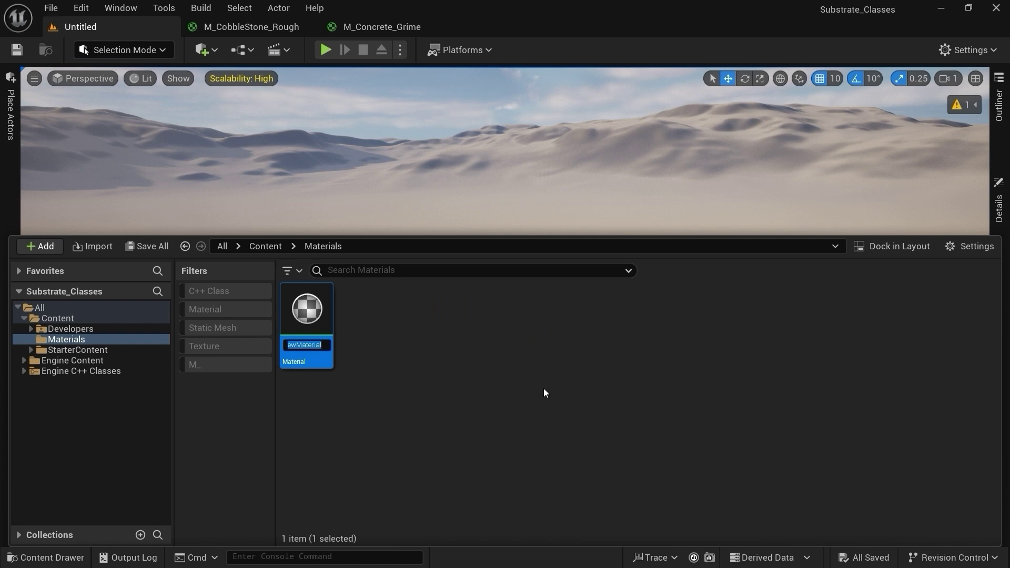
pyautogui.write('M')
pyautogui.write('_Substrate')
pyautogui.write('_01')
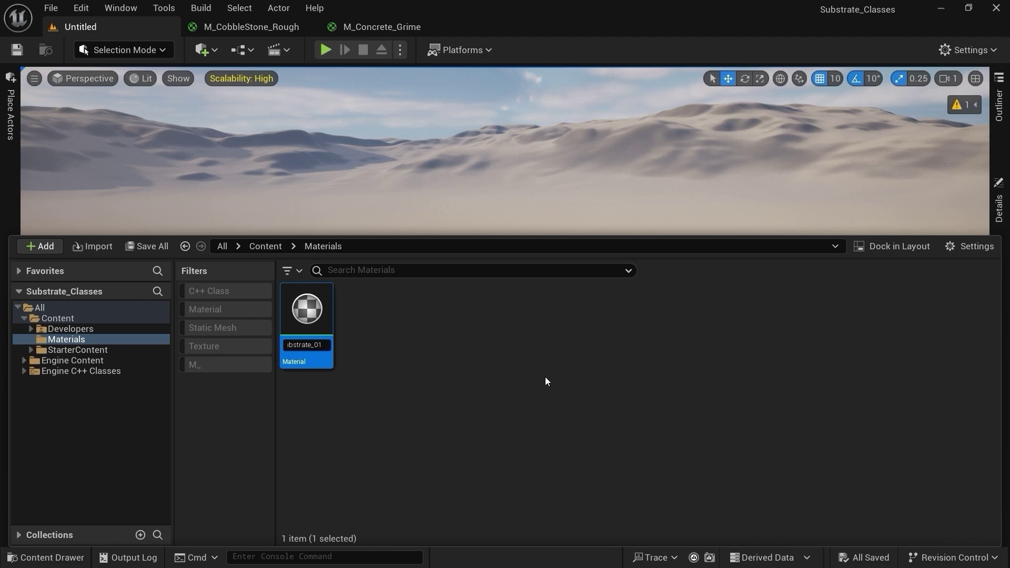
pyautogui.press('Return')
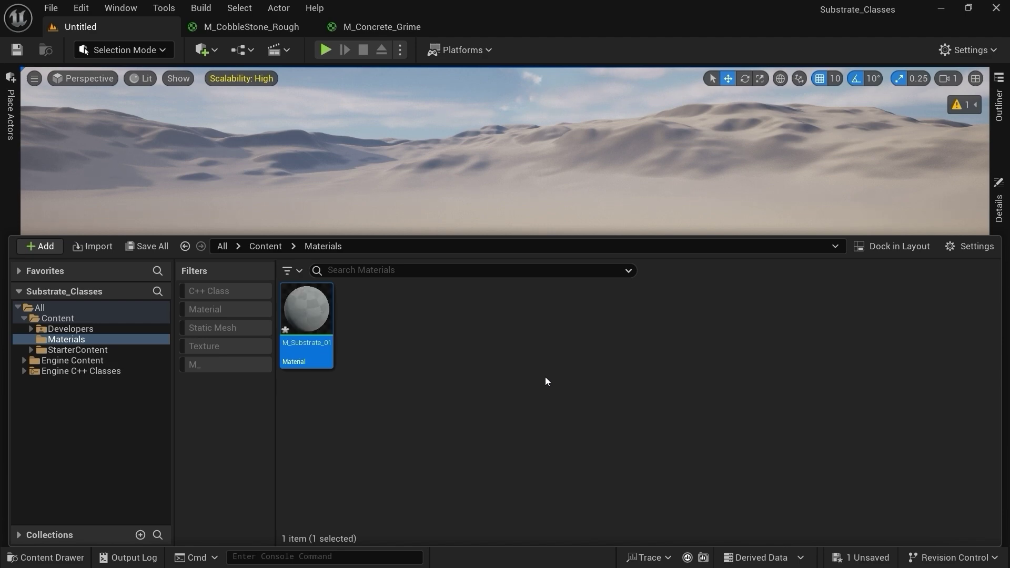
# Step: Open the M_Substrate_01 material and select its Substrate UE4 Default Shading node
pyautogui.doubleClick(319, 317)
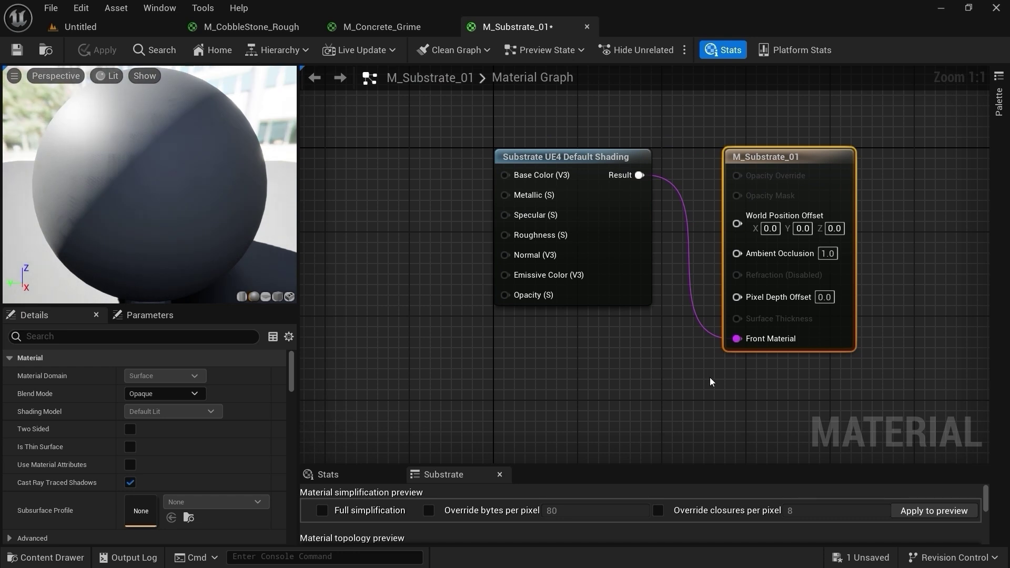
pyautogui.click(639, 294)
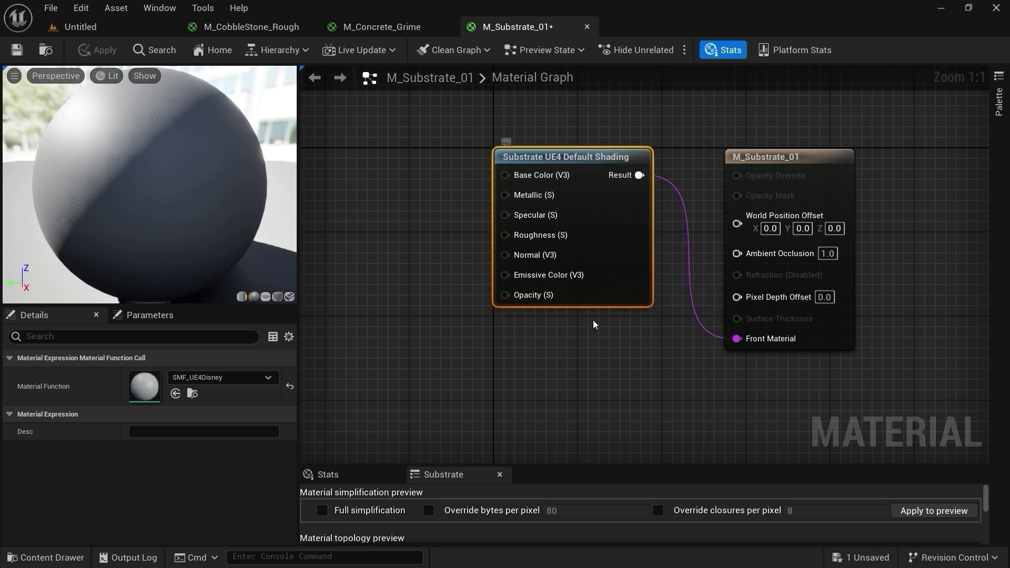
# Step: Examine the Substrate UE4 Default Shading node and compare it with the Substrate Shading Models node in M_Concrete_Grime
pyautogui.moveTo(489, 229); pyautogui.dragTo(555, 214, button='right')
pyautogui.moveTo(534, 127); pyautogui.dragTo(728, 344)
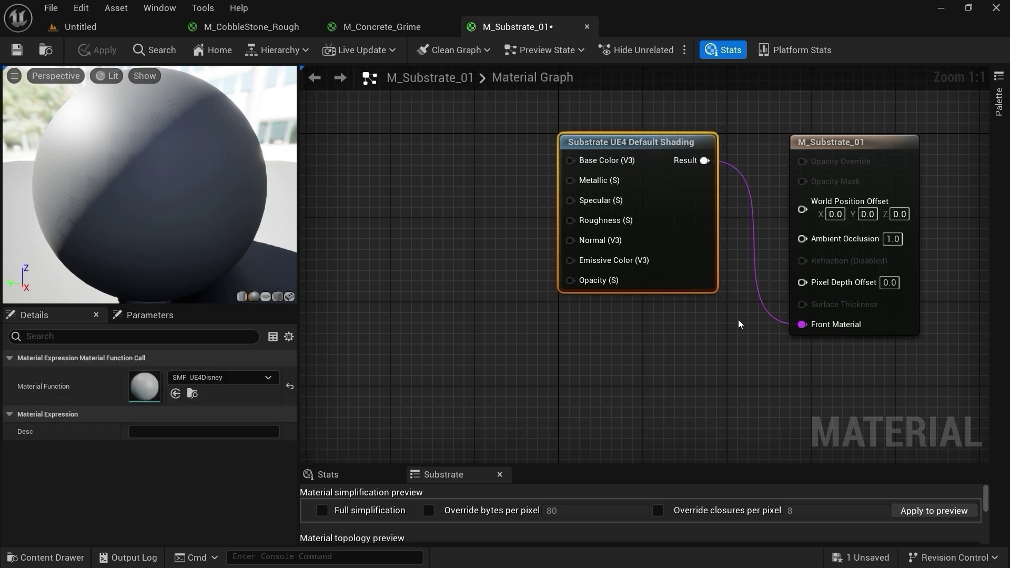
pyautogui.moveTo(527, 113); pyautogui.dragTo(735, 343)
pyautogui.moveTo(735, 344); pyautogui.dragTo(741, 351, button='right')
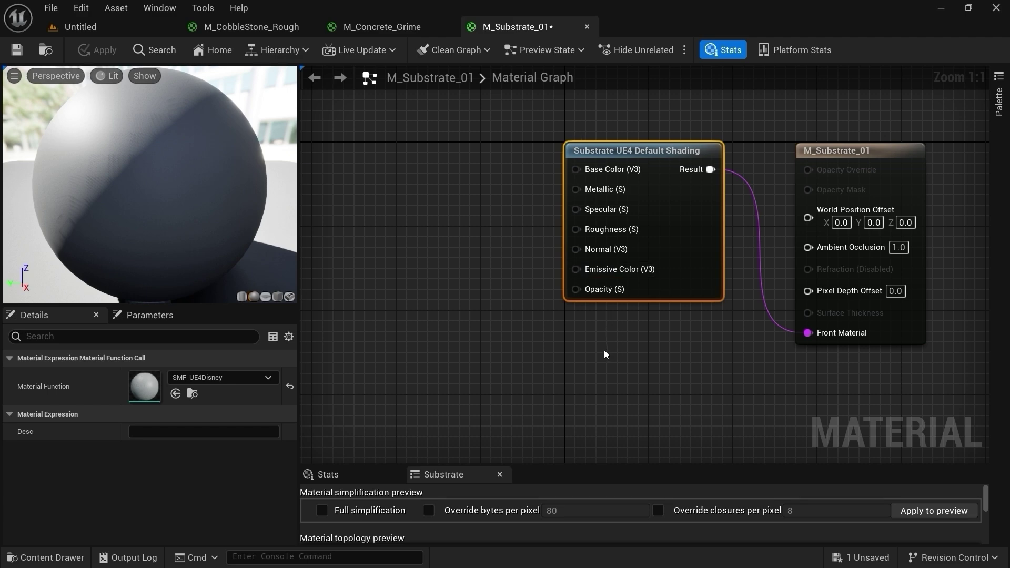
pyautogui.moveTo(604, 352); pyautogui.dragTo(644, 367, button='right')
pyautogui.scroll(-2, 640, 368)
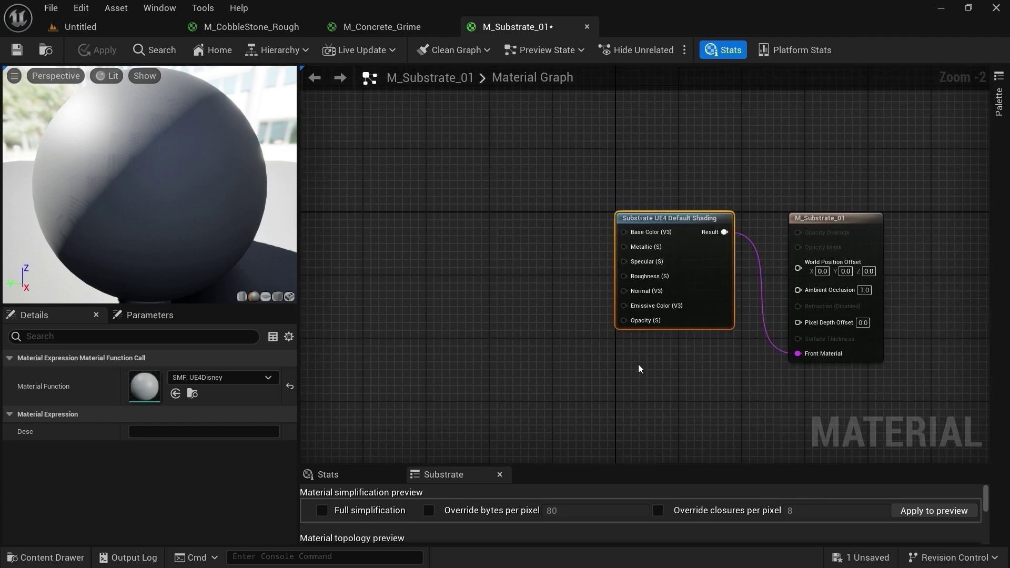
pyautogui.click(392, 27)
pyautogui.scroll(4, 765, 319)
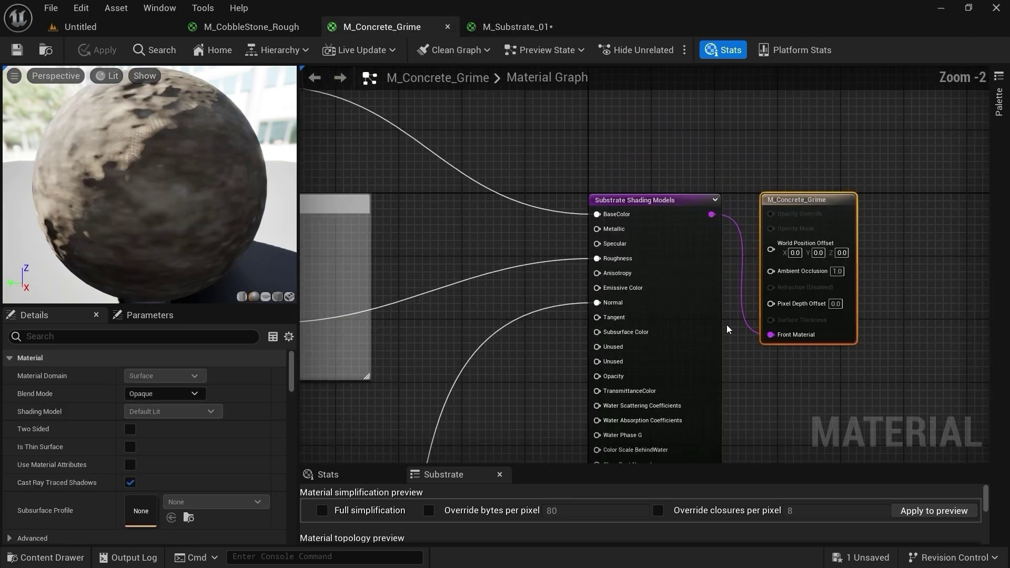
pyautogui.click(569, 183)
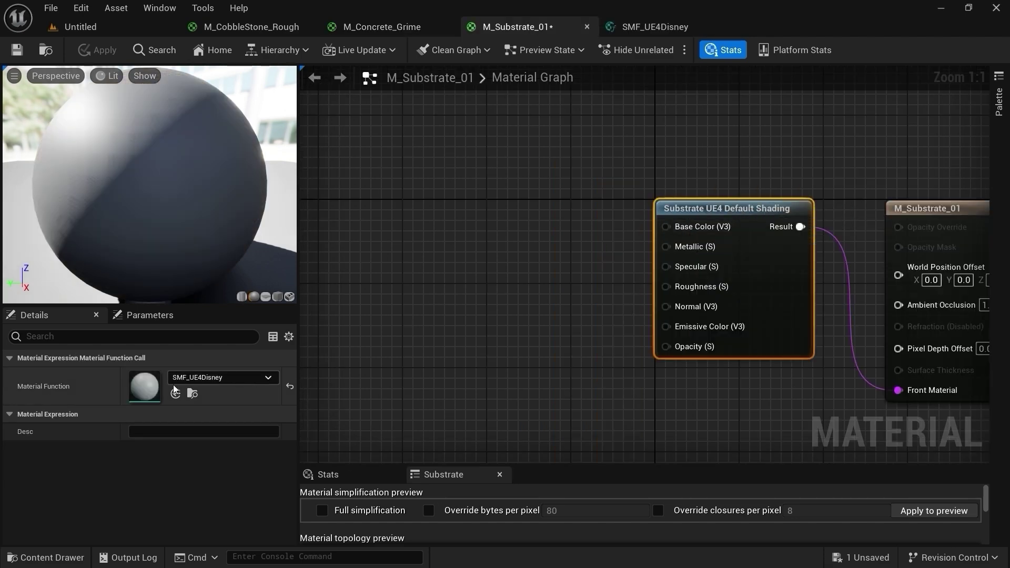
# Step: Examine the Substrate Slab BSDF network inside the SMF_UE4Disney function against the Default Shading node in M_Substrate_01
pyautogui.click(655, 26)
pyautogui.scroll(5, 721, 261)
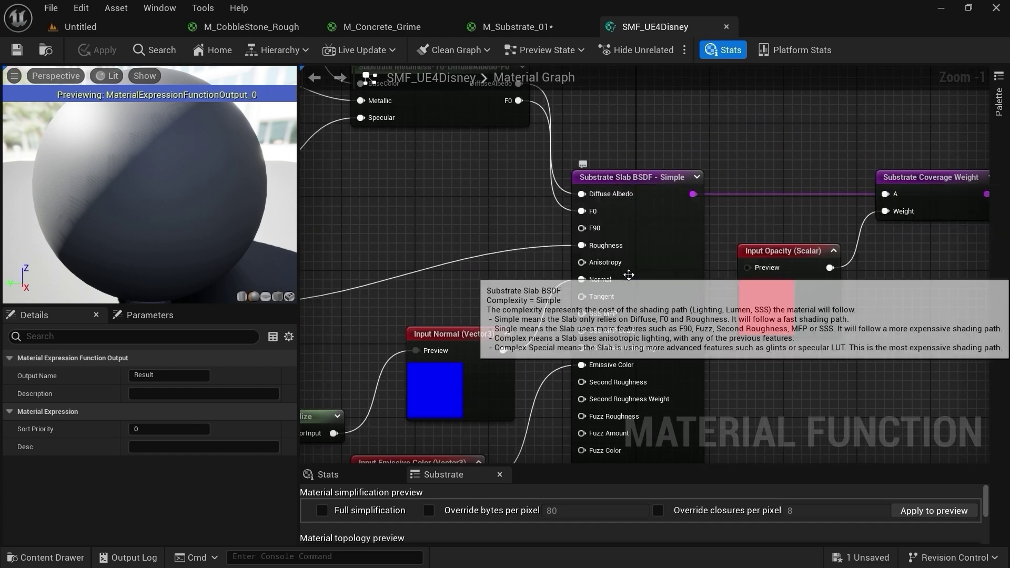
pyautogui.scroll(-3, 516, 278)
pyautogui.moveTo(516, 278); pyautogui.dragTo(549, 273, button='right')
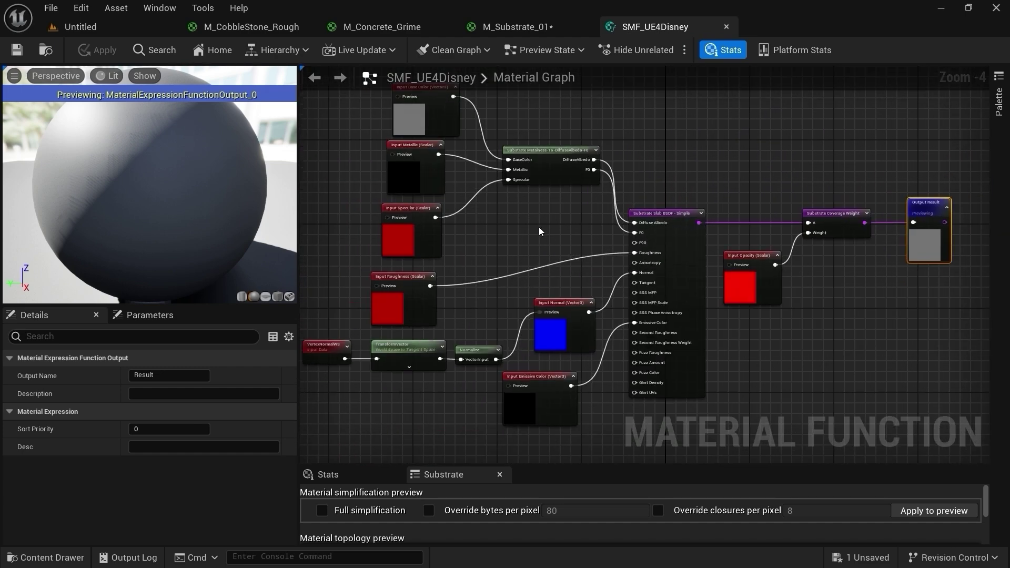
pyautogui.click(544, 30)
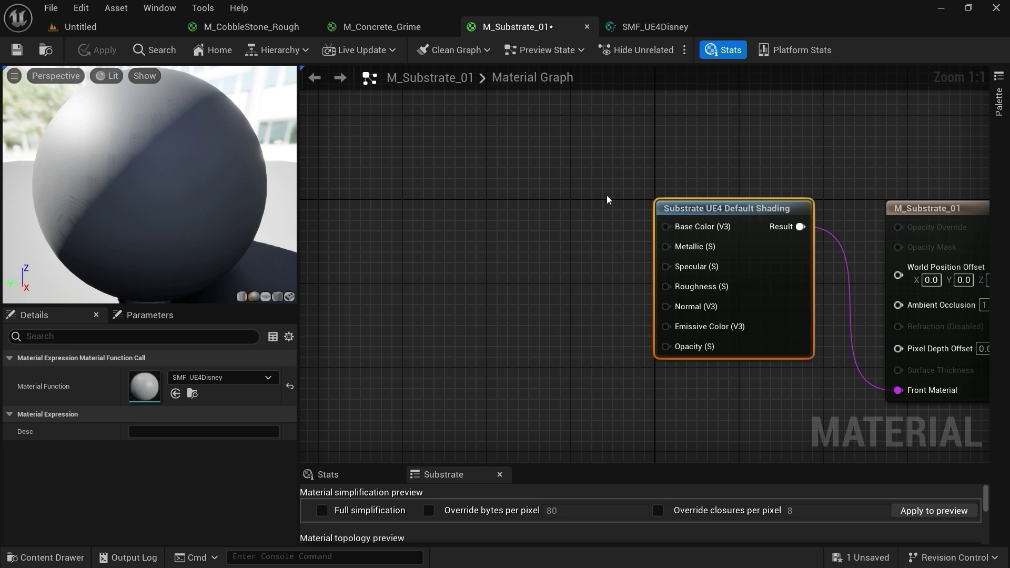
pyautogui.moveTo(607, 200); pyautogui.dragTo(783, 431)
pyautogui.moveTo(599, 172)
pyautogui.mouseDown()
pyautogui.moveTo(631, 196)
pyautogui.moveTo(786, 417)
pyautogui.mouseUp()
pyautogui.moveTo(636, 175)
pyautogui.mouseDown()
pyautogui.moveTo(732, 395)
pyautogui.moveTo(731, 349)
pyautogui.moveTo(717, 369)
pyautogui.moveTo(728, 389)
pyautogui.mouseUp()
pyautogui.moveTo(608, 161); pyautogui.dragTo(724, 382)
pyautogui.click(660, 26)
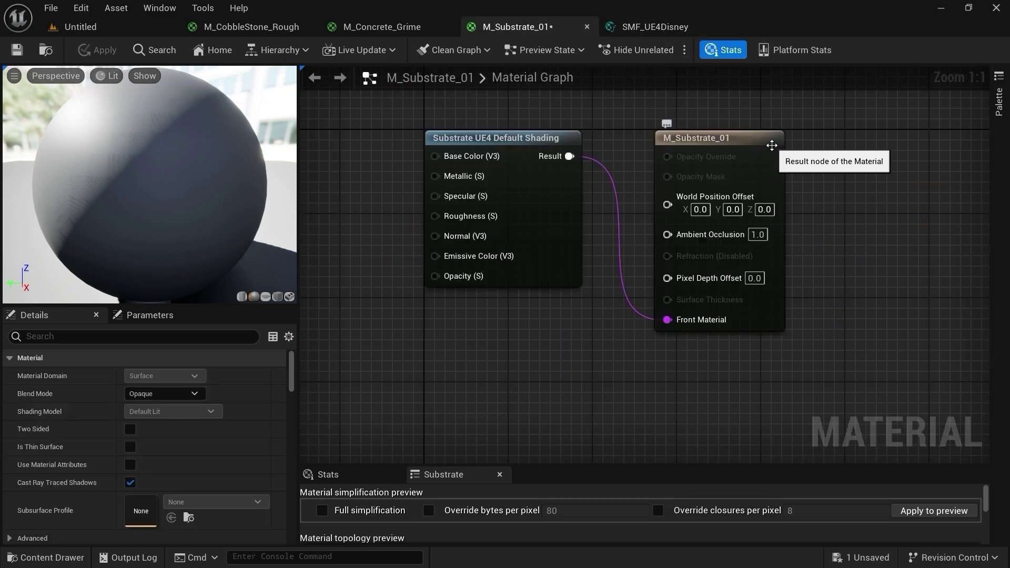
# Step: Select the M_Substrate_01 result node and review its material and translucency properties
pyautogui.moveTo(816, 153); pyautogui.dragTo(778, 216, button='right')
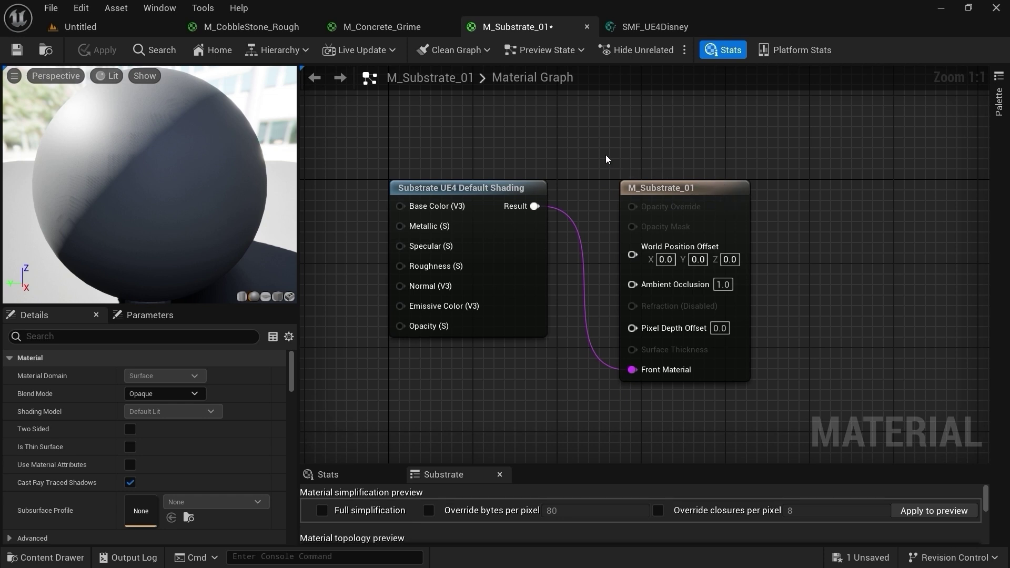
pyautogui.click(627, 180)
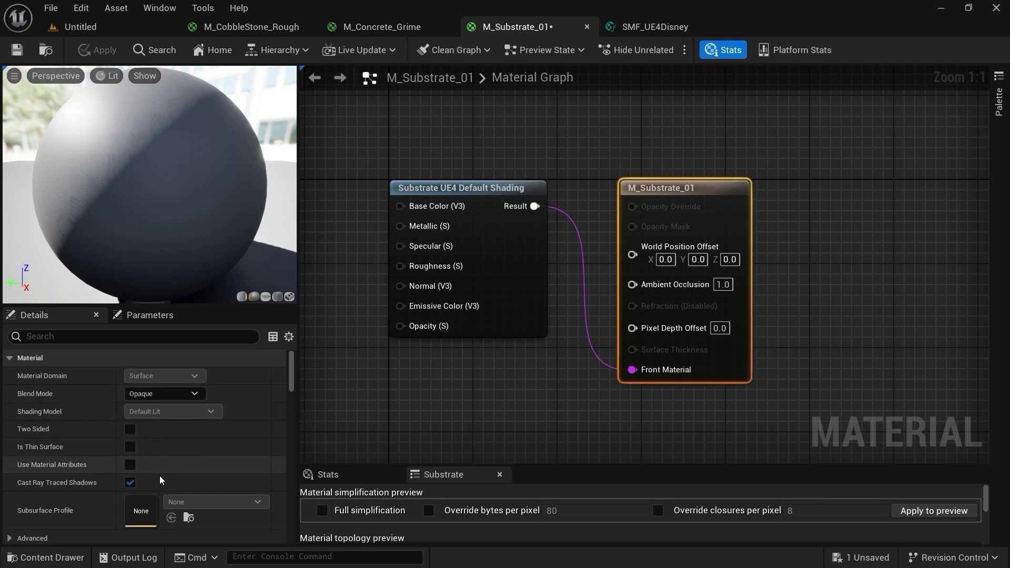
pyautogui.scroll(-2, 148, 451)
pyautogui.scroll(2, 148, 452)
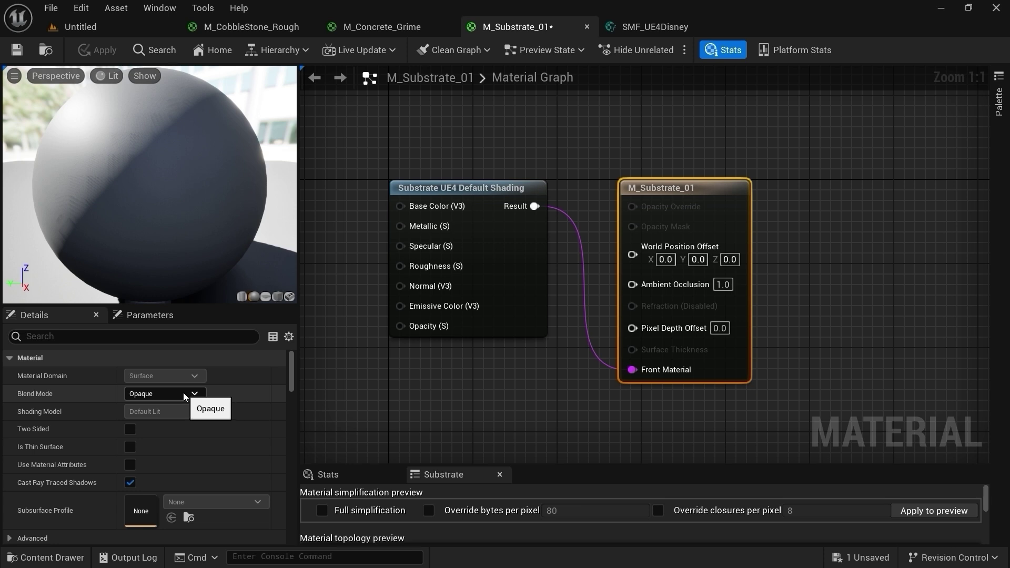
pyautogui.scroll(-5, 156, 458)
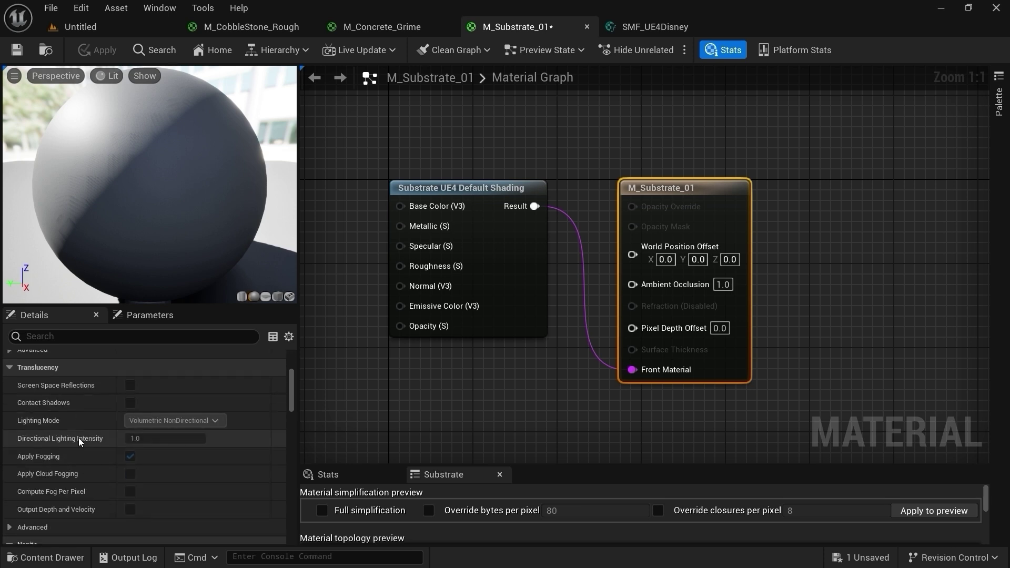
pyautogui.scroll(4, 132, 510)
pyautogui.scroll(4, 131, 510)
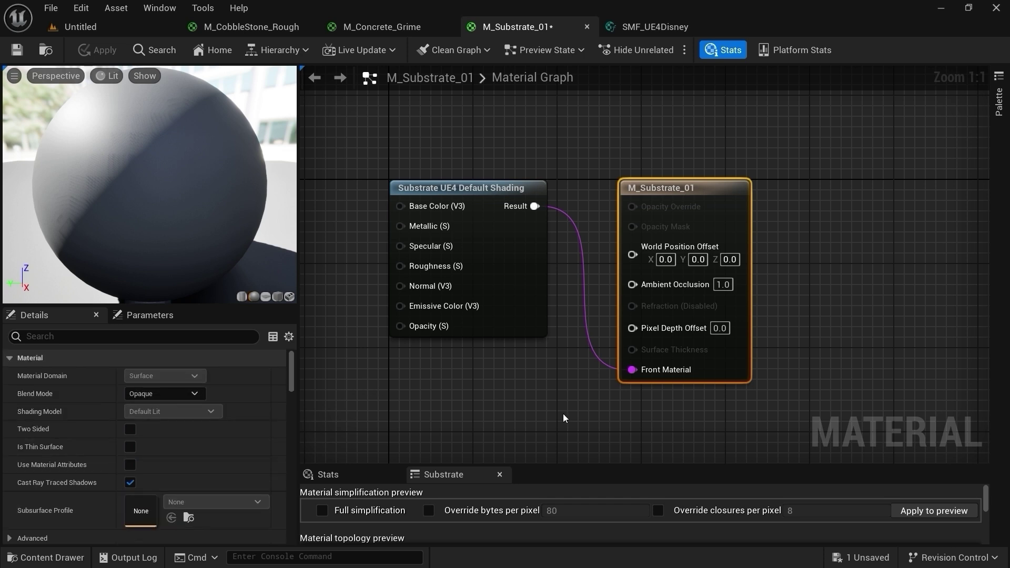
pyautogui.moveTo(564, 418); pyautogui.dragTo(654, 401, button='right')
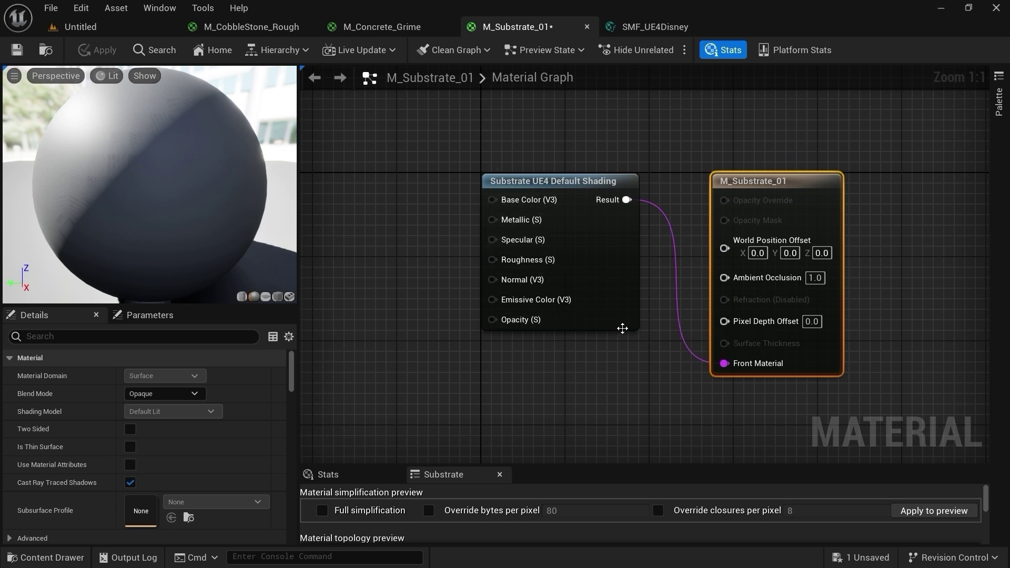
# Step: Add a Substrate Simple Clear Coat node from the Substrate BSDFs category to the M_Substrate_01 graph
pyautogui.scroll(-2, 622, 328)
pyautogui.rightClick(430, 215)
pyautogui.scroll(-8, 477, 424)
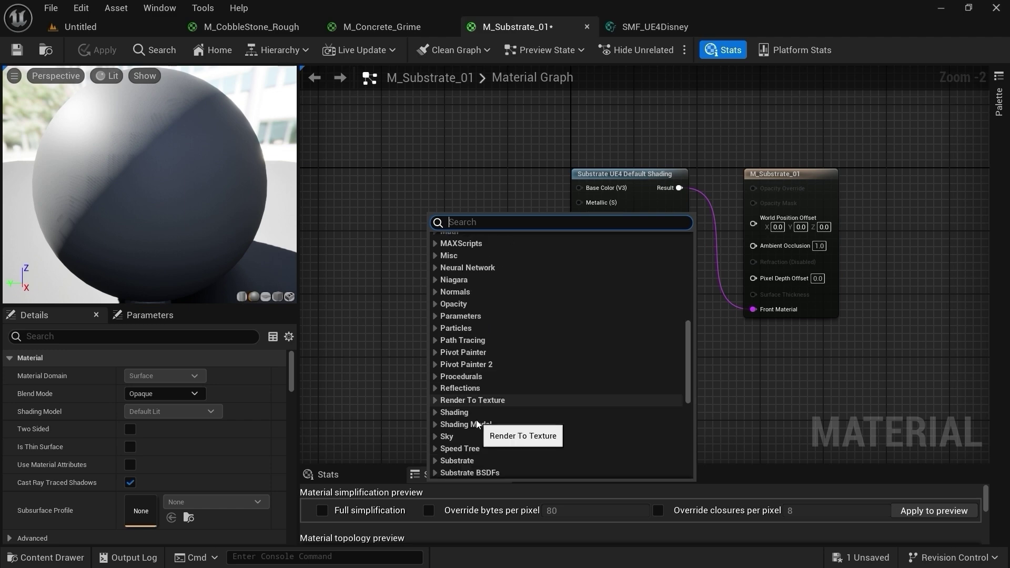
pyautogui.scroll(-5, 477, 423)
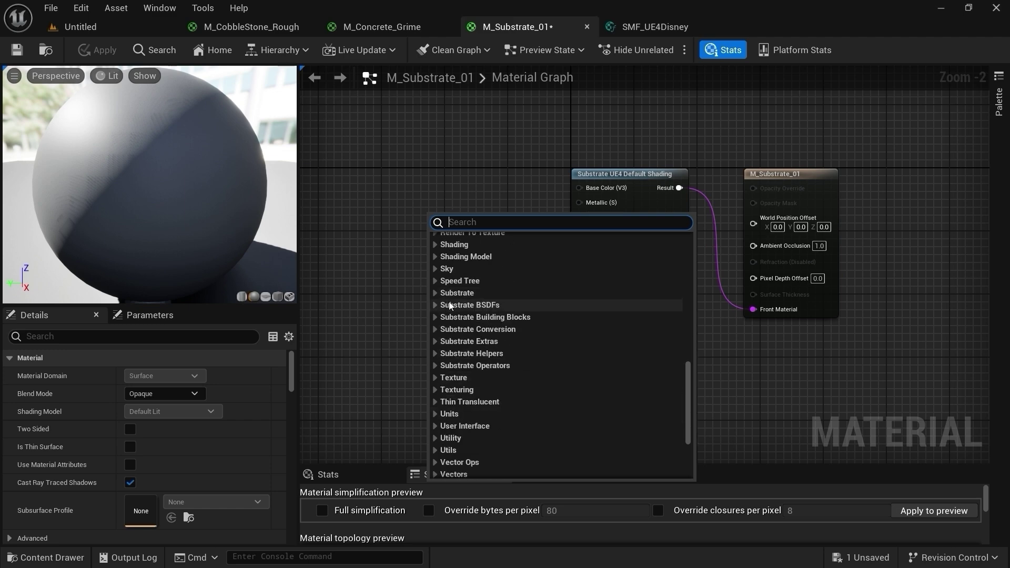
pyautogui.click(500, 306)
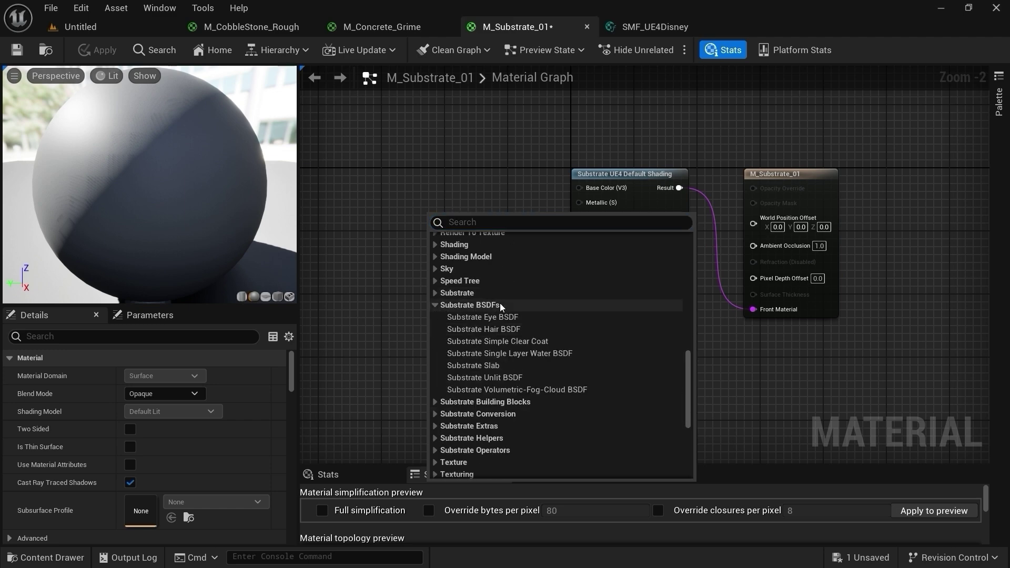
pyautogui.click(498, 341)
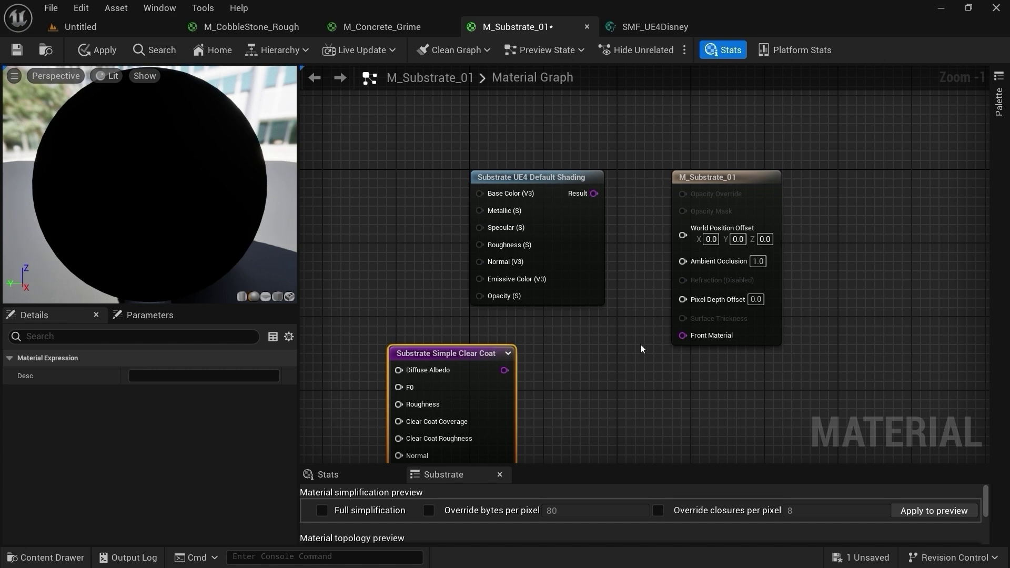
# Step: Connect the Substrate Simple Clear Coat output to the Front Material input of M_Substrate_01
pyautogui.moveTo(575, 386); pyautogui.dragTo(598, 319, button='right')
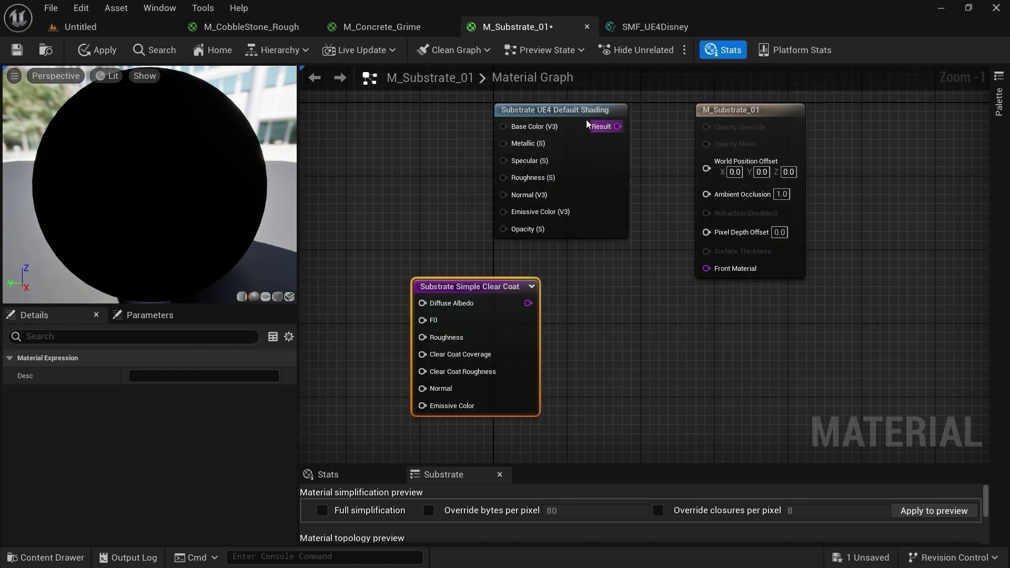
pyautogui.moveTo(619, 325); pyautogui.dragTo(653, 340, button='right')
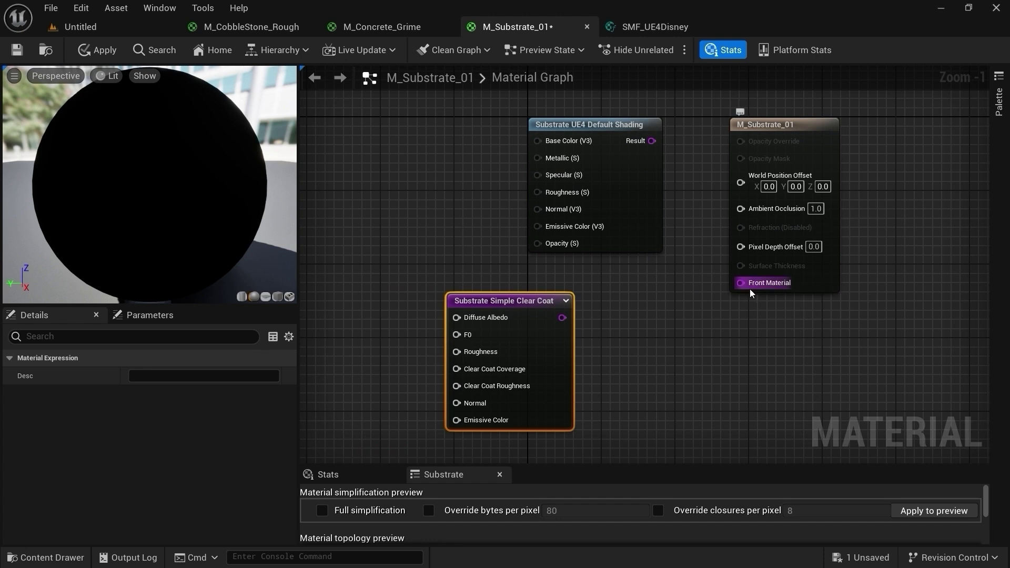
pyautogui.moveTo(561, 318); pyautogui.dragTo(744, 291)
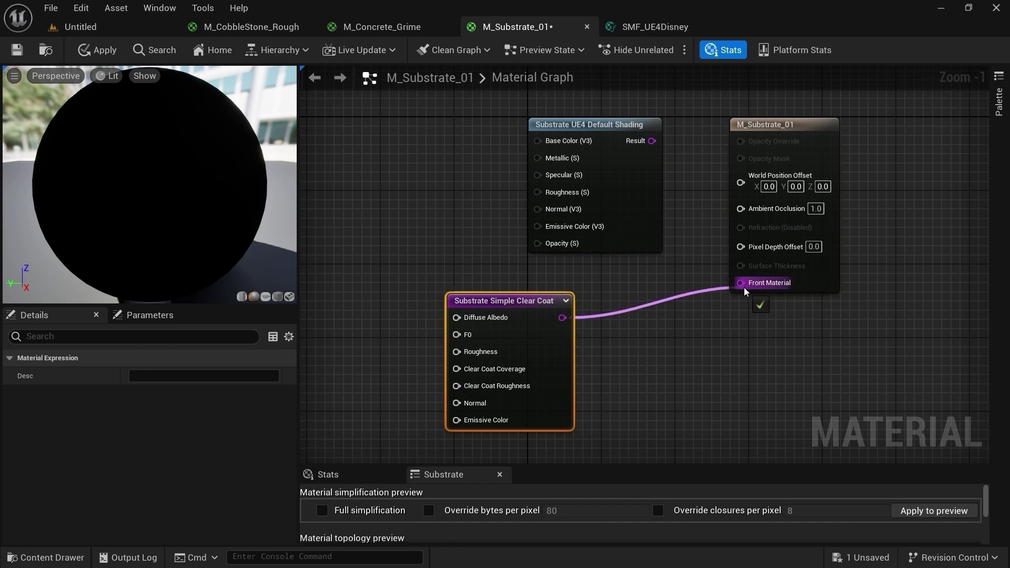
# Step: Examine the Substrate Shading Models node in M_CobbleStone_Rough, including its Single Shading Model options
pyautogui.click(382, 26)
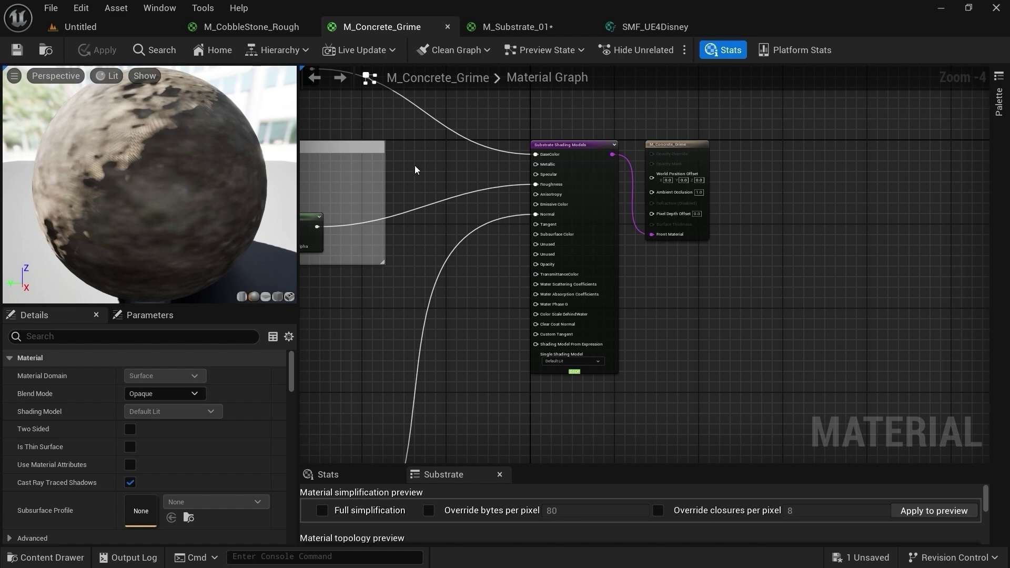
pyautogui.click(247, 26)
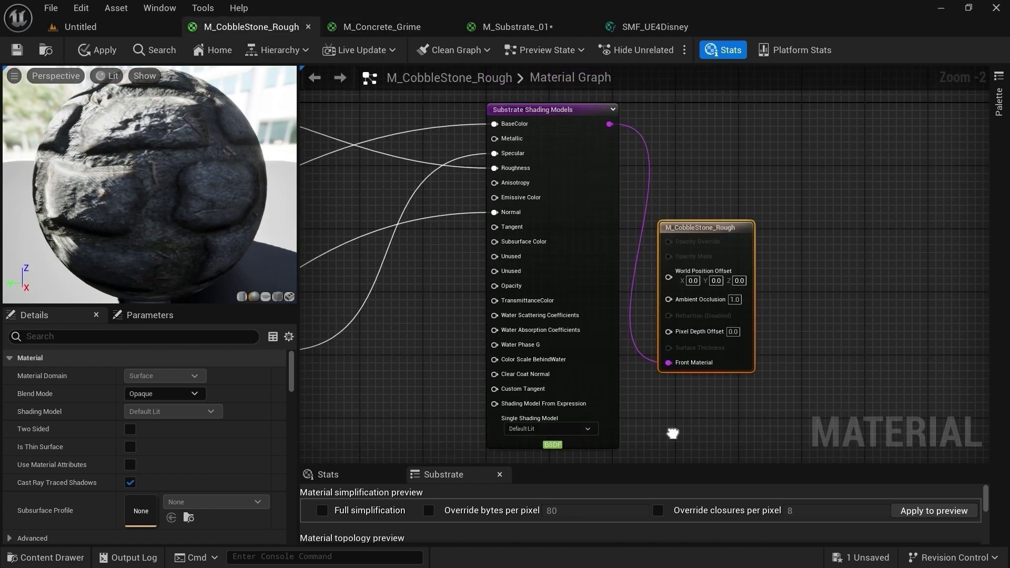
pyautogui.moveTo(672, 433); pyautogui.dragTo(652, 359, button='right')
pyautogui.click(589, 119)
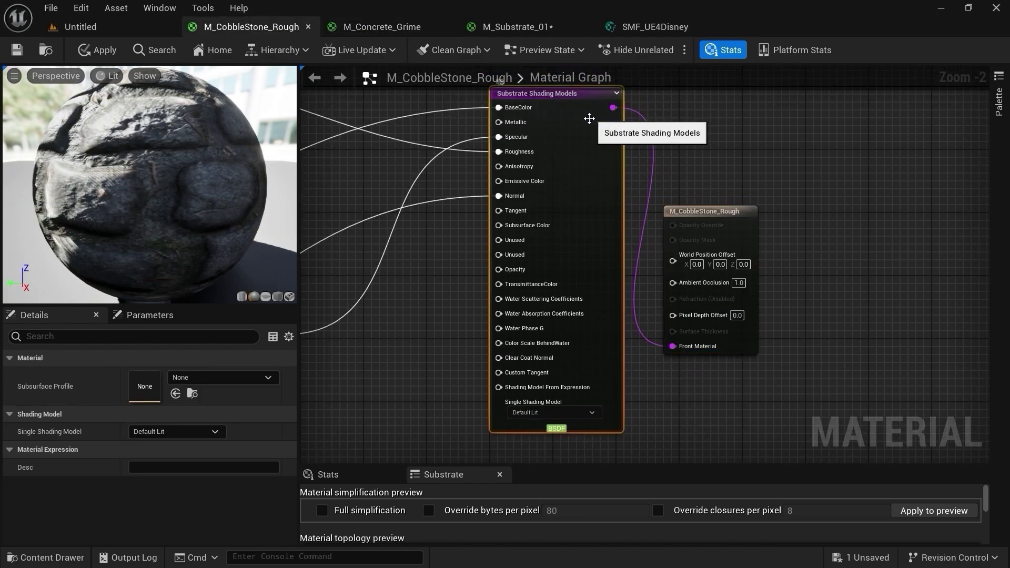
pyautogui.moveTo(467, 409); pyautogui.dragTo(459, 427, button='right')
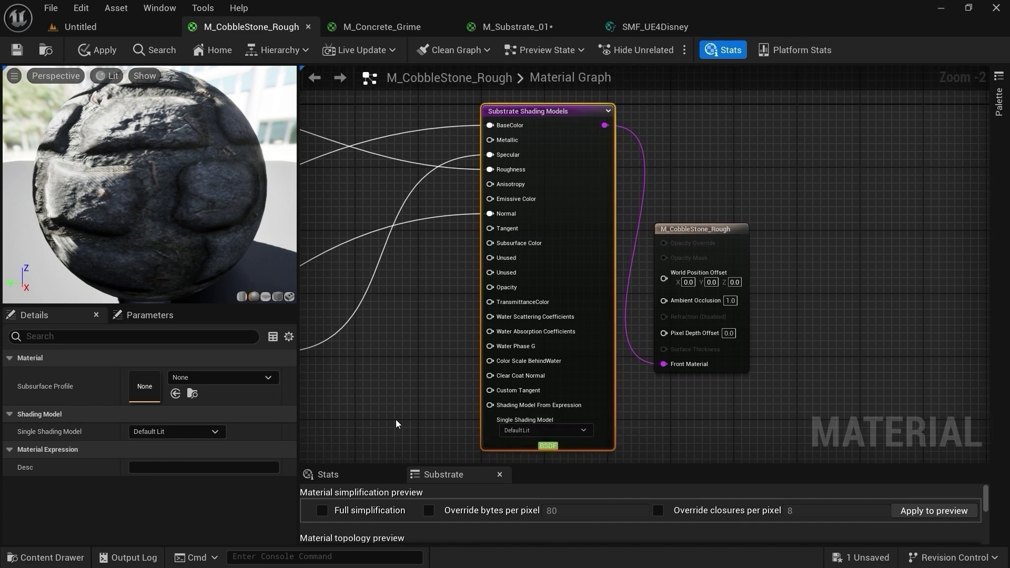
pyautogui.click(565, 430)
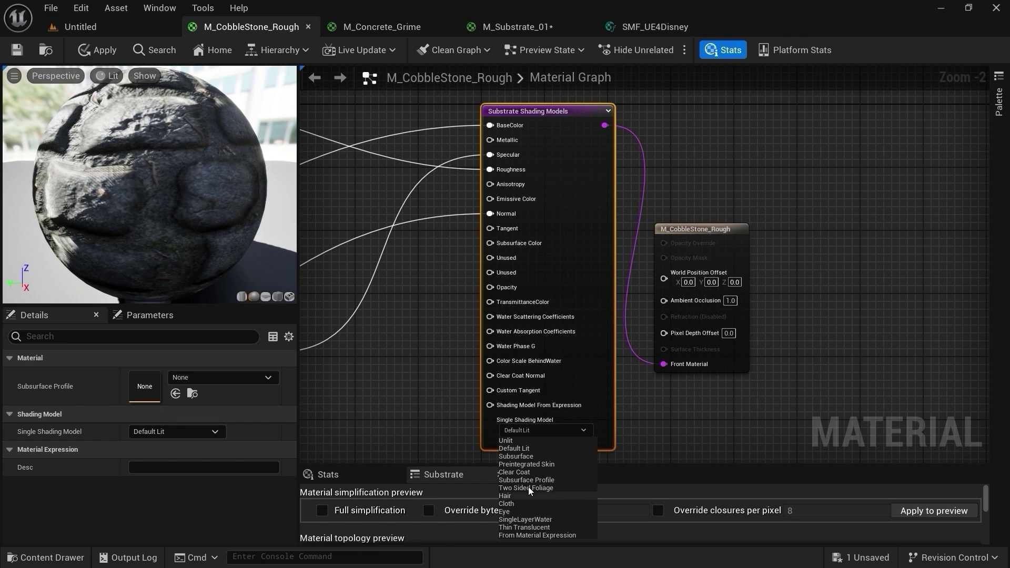
pyautogui.click(436, 308)
pyautogui.moveTo(437, 308)
pyautogui.mouseDown(button='right')
pyautogui.moveTo(478, 375)
pyautogui.moveTo(584, 323)
pyautogui.mouseUp(button='right')
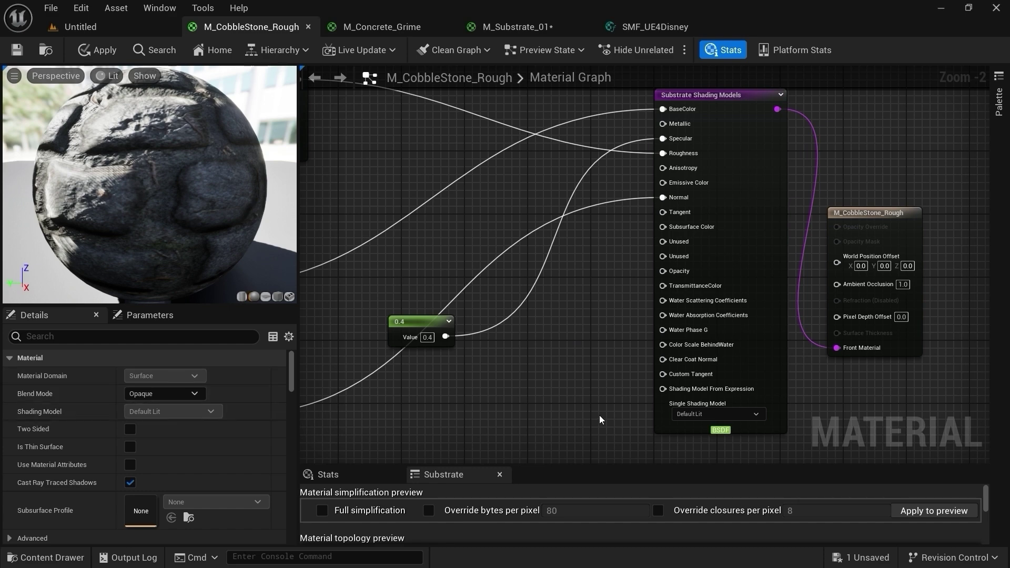
pyautogui.moveTo(601, 419); pyautogui.dragTo(574, 353, button='right')
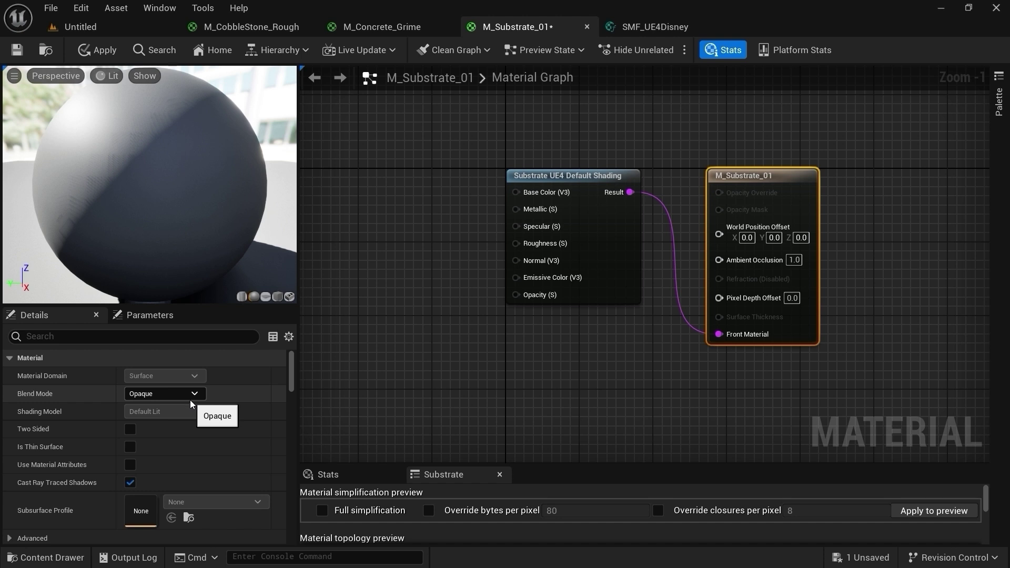
# Step: Select the M_Substrate_1 result node and set the material's Blend Mode to Masked
pyautogui.click(190, 397)
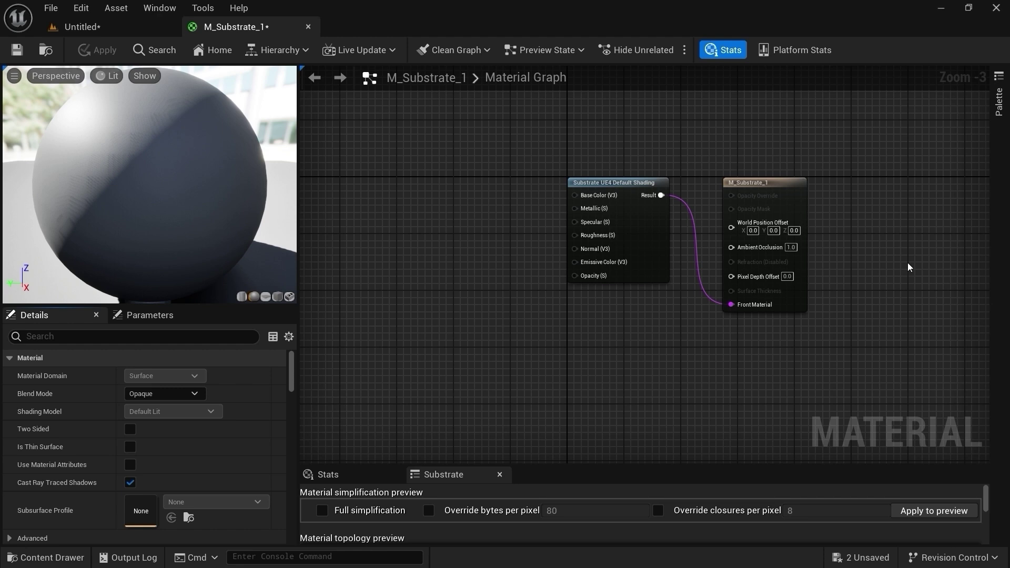
pyautogui.click(794, 192)
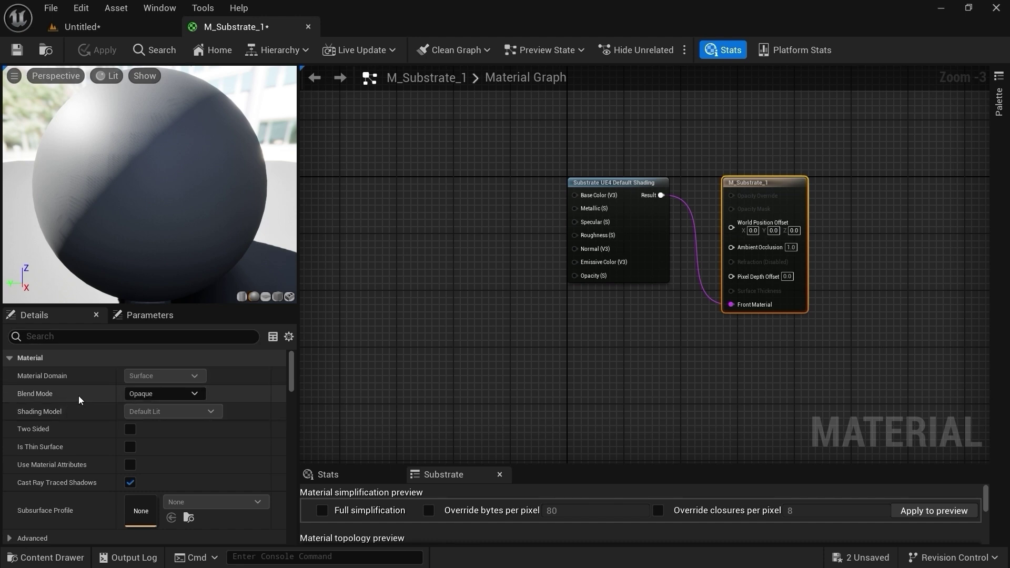
pyautogui.click(154, 397)
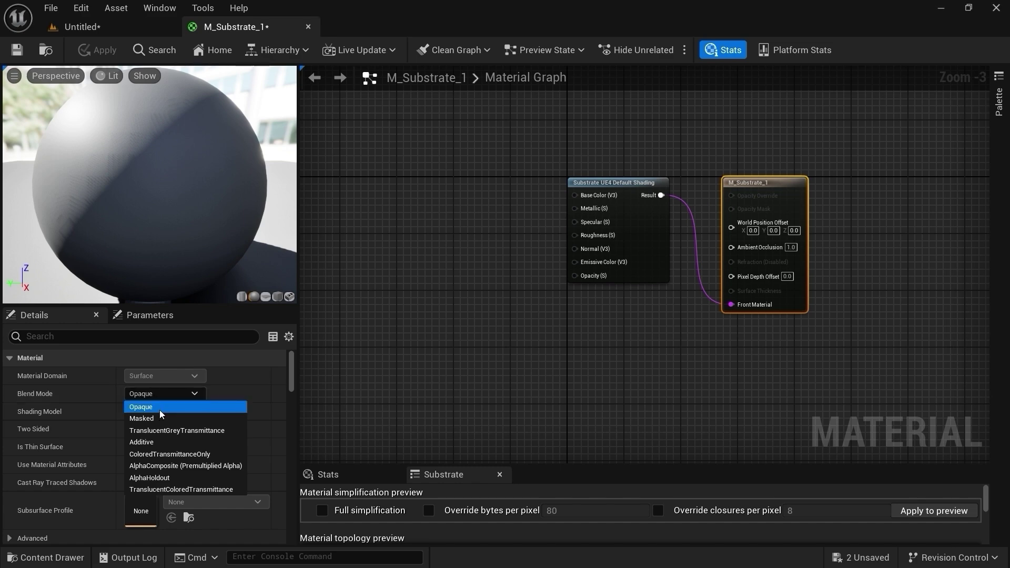
pyautogui.click(161, 418)
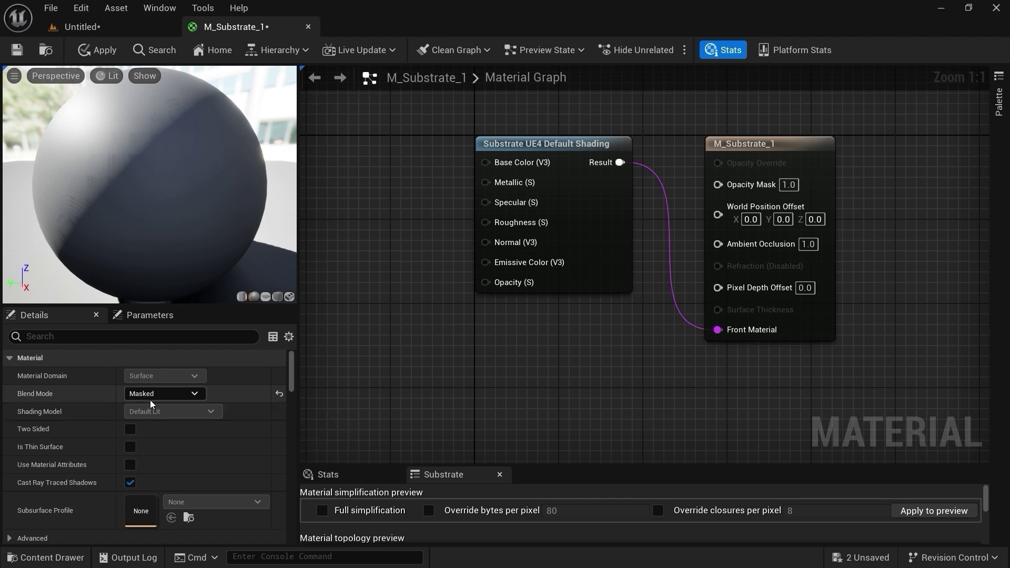
# Step: Move the M_Substrate_1 result node farther from the Substrate UE4 Default Shading node and place the shading node lower in the graph
pyautogui.moveTo(800, 149); pyautogui.dragTo(907, 128)
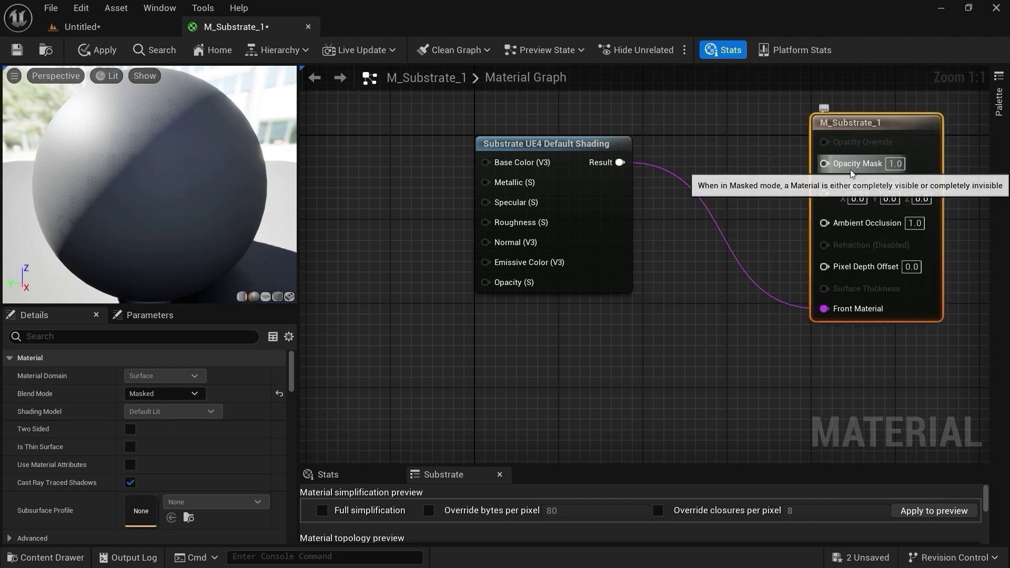
pyautogui.moveTo(558, 171)
pyautogui.mouseDown()
pyautogui.moveTo(558, 276)
pyautogui.moveTo(523, 313)
pyautogui.mouseUp()
pyautogui.click(371, 384)
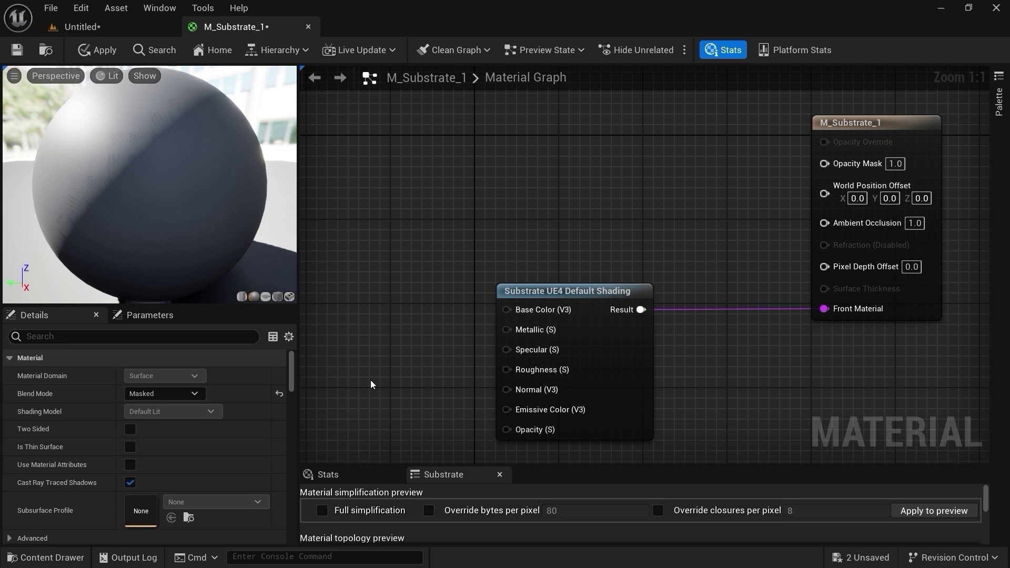
# Step: Try the TranslucentGreyTransmittance, Additive, ColoredTransmittanceOnly, AlphaComposite (Premultiplied Alpha) and AlphaHoldout blend modes on M_Substrate_1, one after another
pyautogui.click(184, 394)
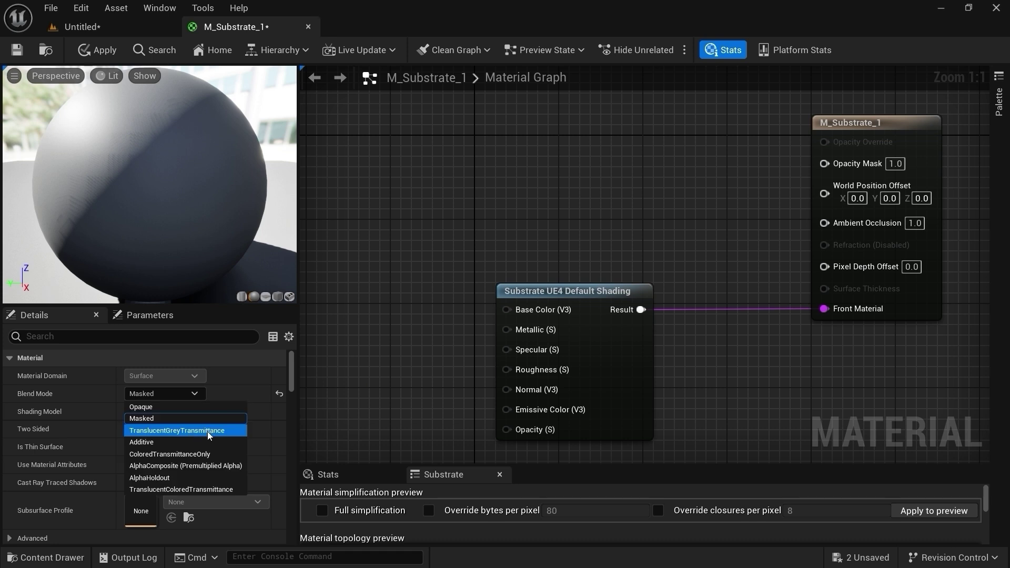
pyautogui.click(208, 430)
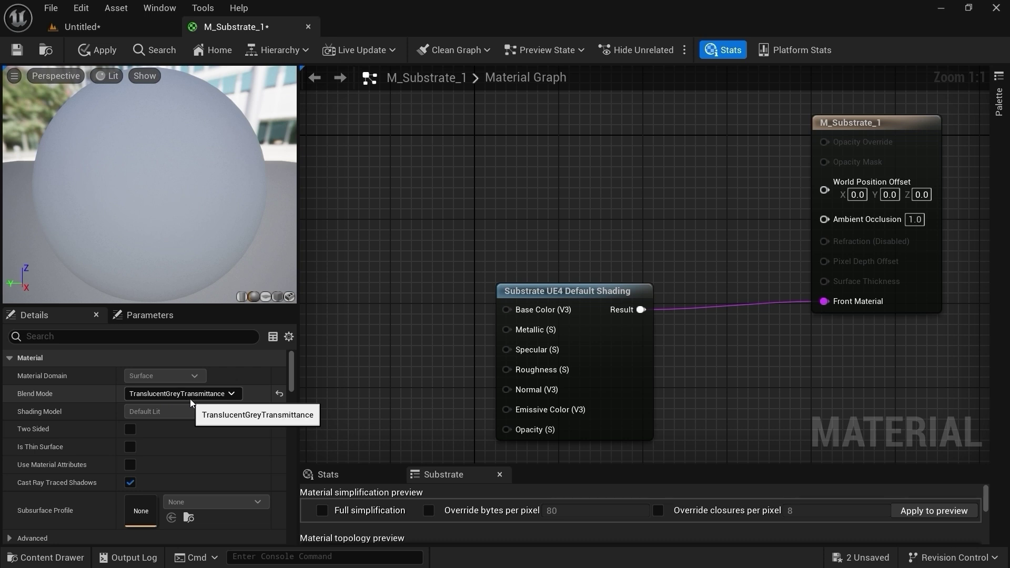
pyautogui.click(187, 400)
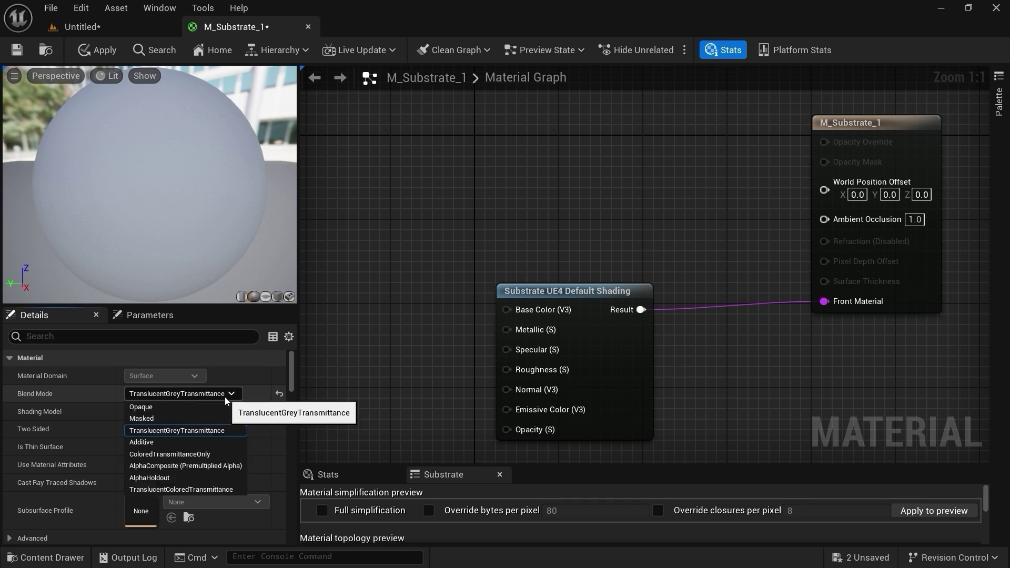
pyautogui.click(160, 445)
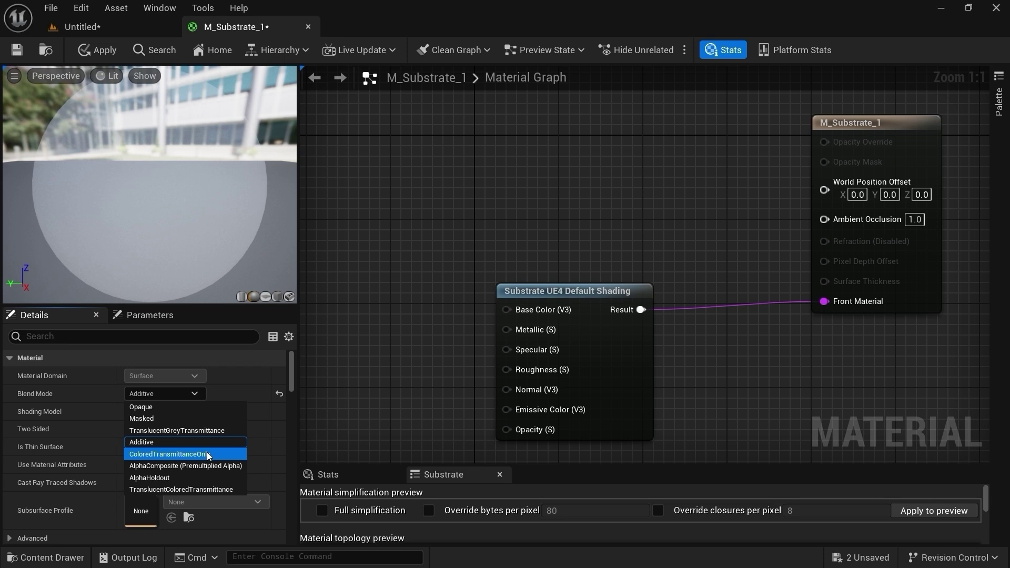
pyautogui.click(208, 454)
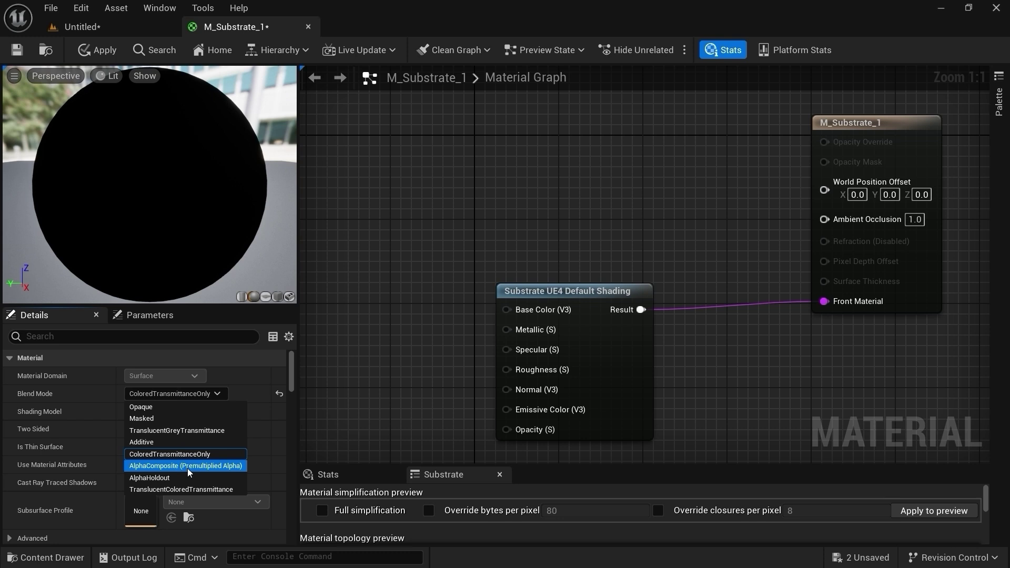
pyautogui.click(188, 467)
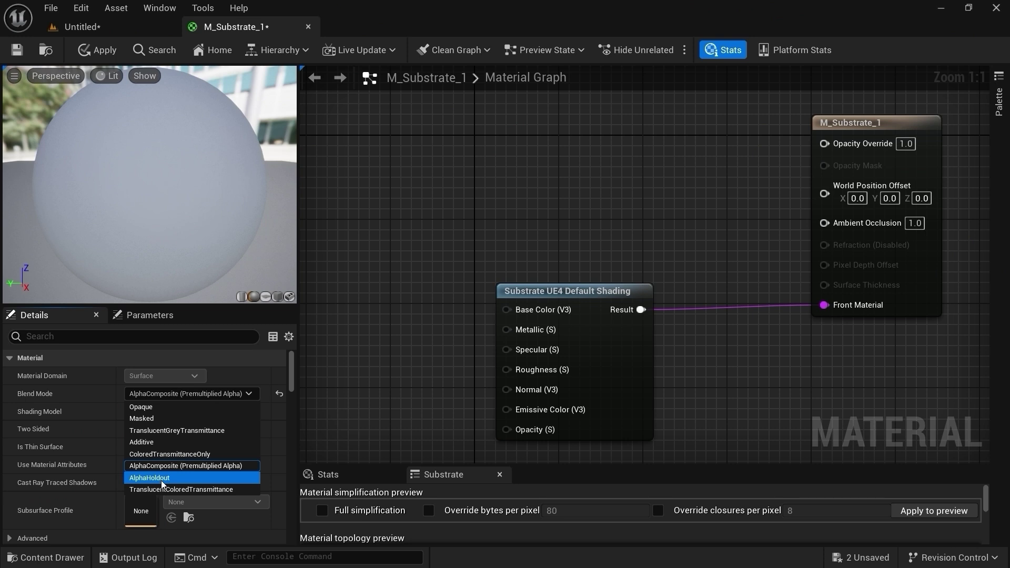
pyautogui.click(158, 477)
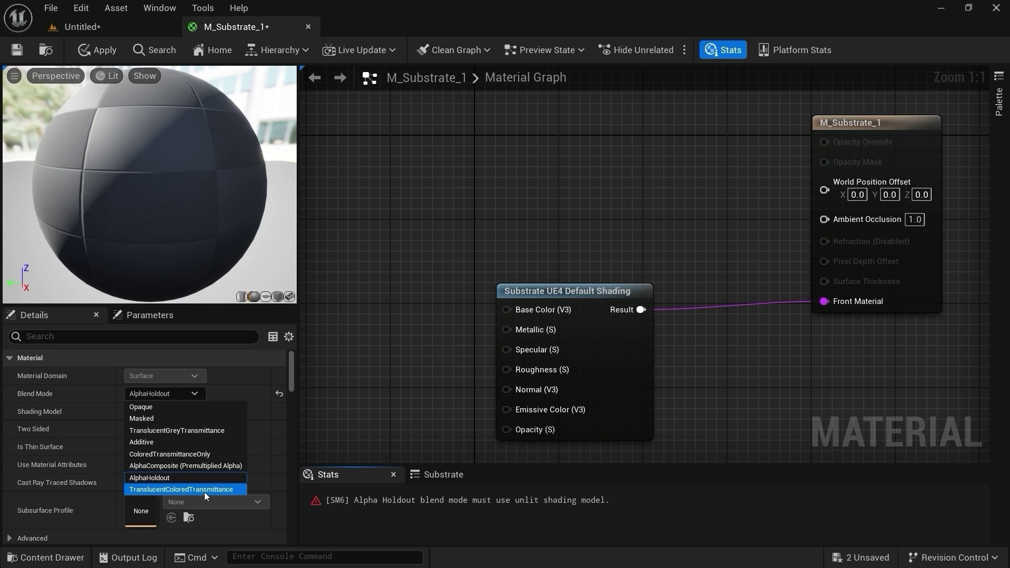
# Step: Set the Blend Mode of M_Substrate_1 to TranslucentColoredTransmittance and open its Translucency Lighting Mode options
pyautogui.click(204, 489)
pyautogui.click(231, 393)
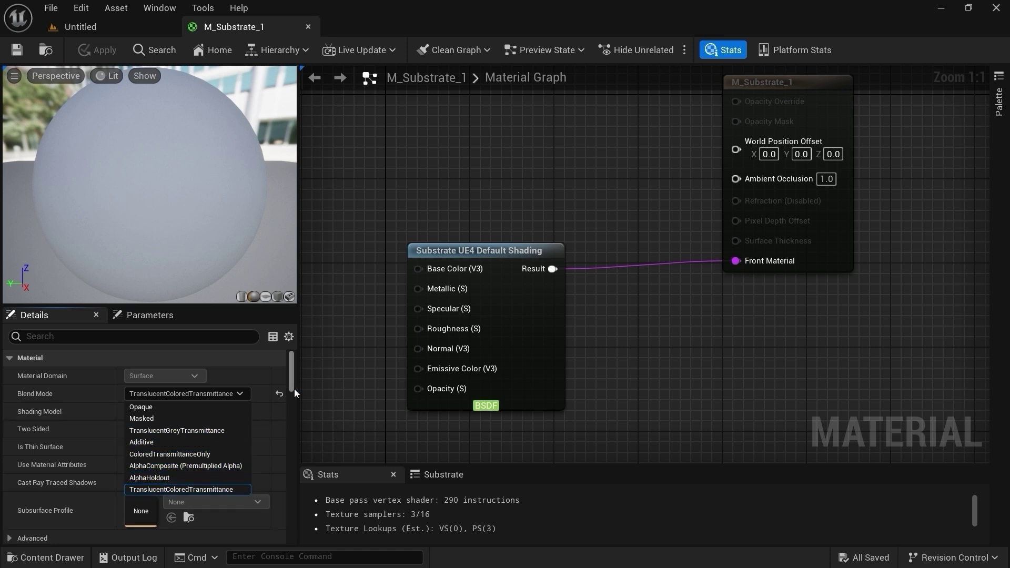
pyautogui.scroll(-5, 292, 388)
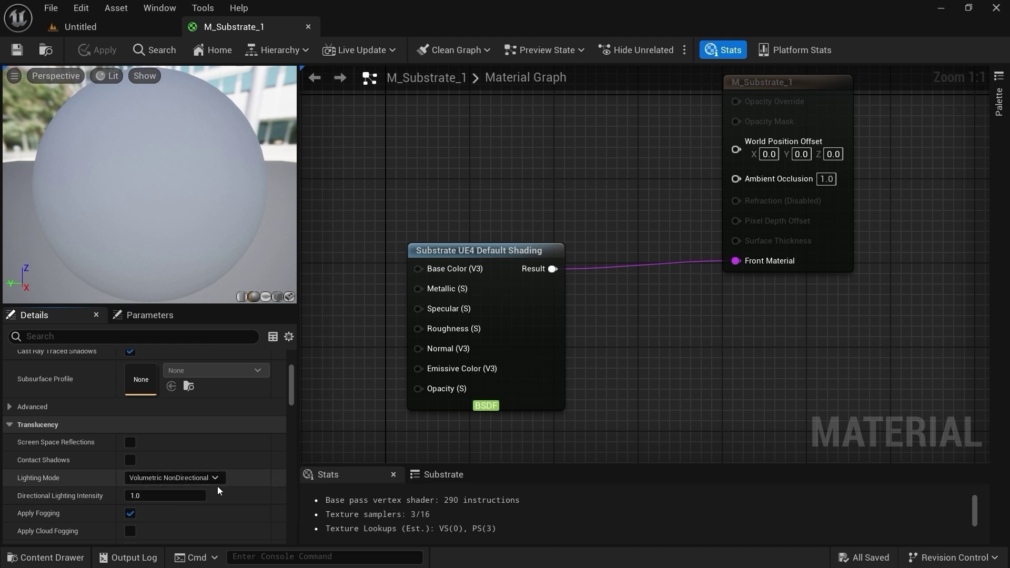
pyautogui.click(203, 479)
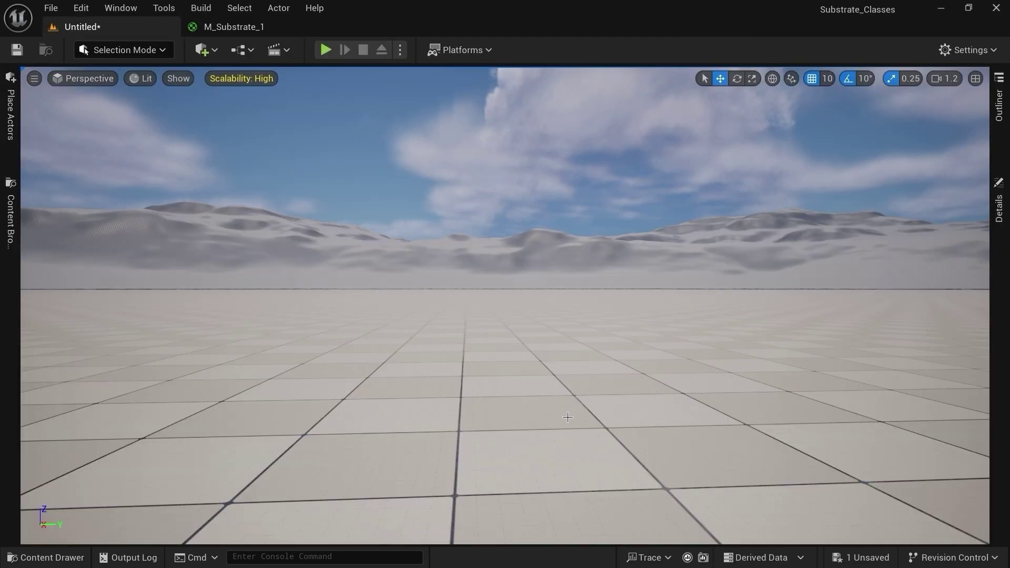
# Step: Browse the Engine Content folder in the level editor and filter its assets to Static Mesh
pyautogui.click(24, 556)
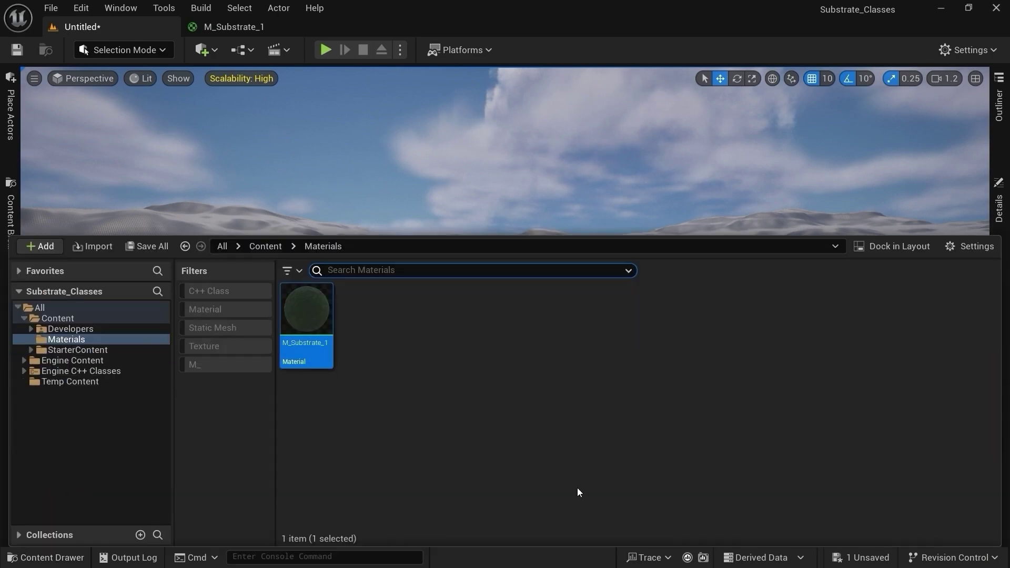
pyautogui.click(67, 361)
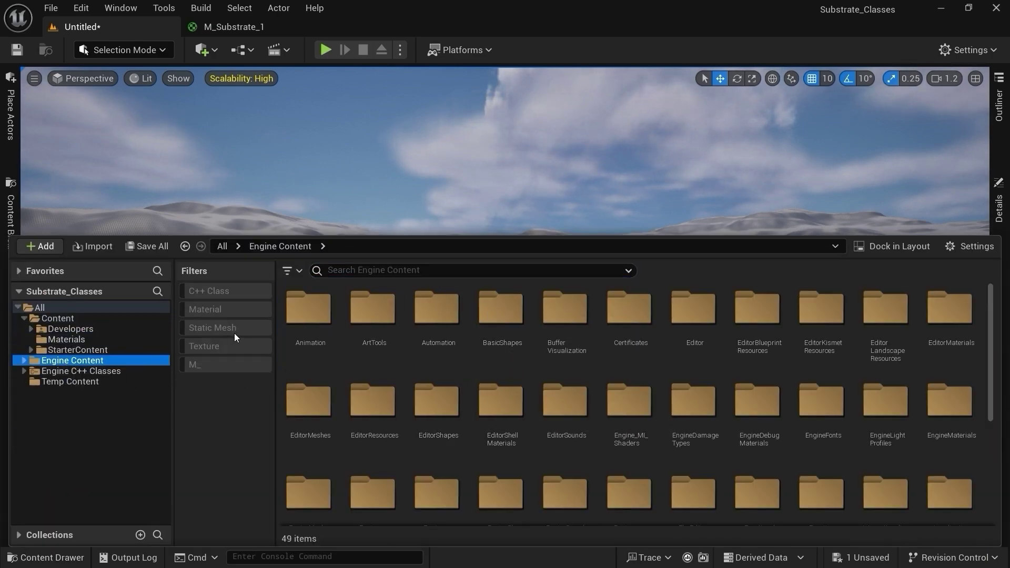
pyautogui.click(232, 328)
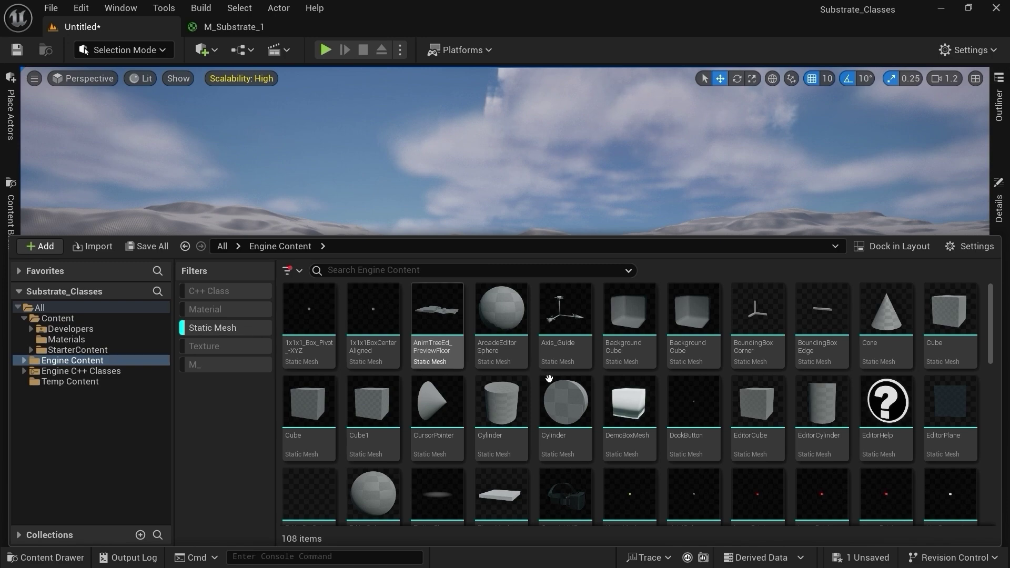
# Step: Find the SimplePivotPainterExample static mesh in the filtered Engine Content and place it on the level's floor
pyautogui.scroll(-10, 899, 456)
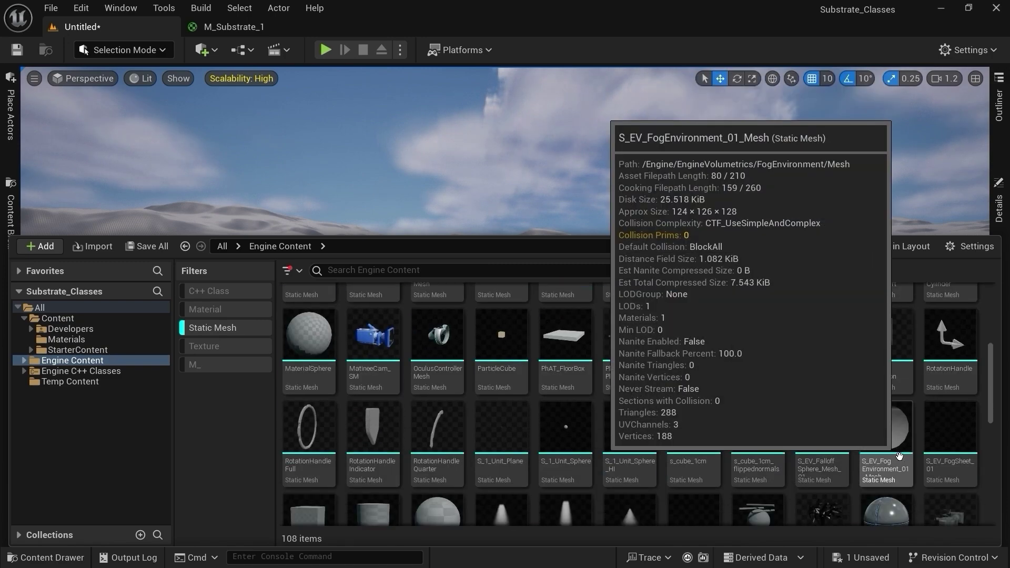
pyautogui.scroll(-5, 898, 455)
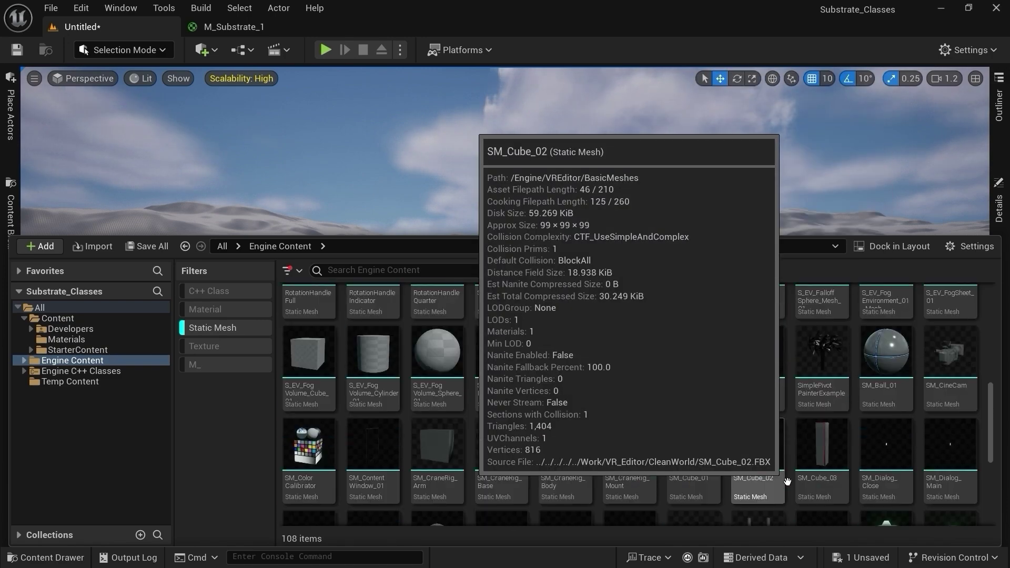
pyautogui.scroll(-3, 787, 480)
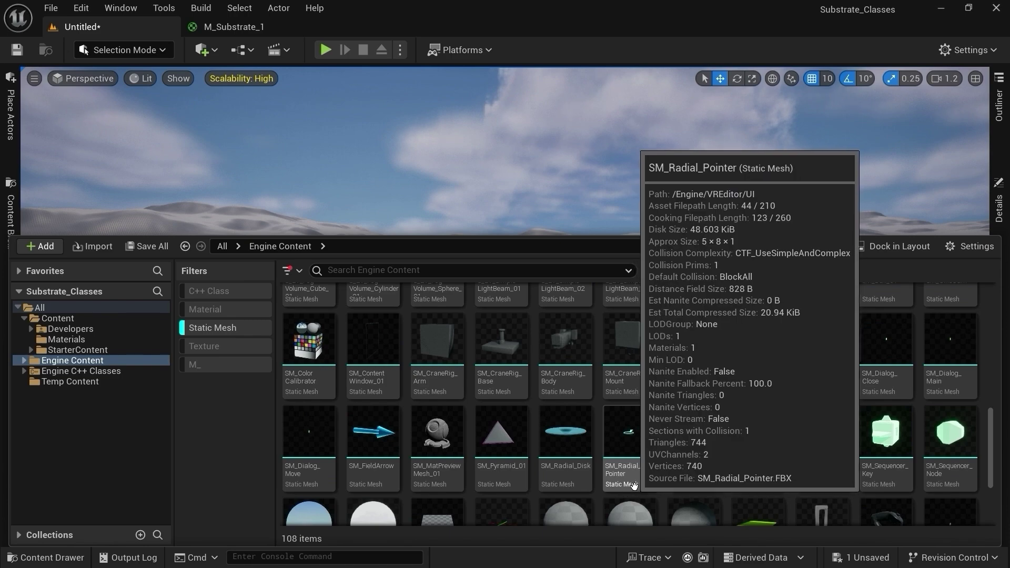
pyautogui.scroll(-5, 726, 457)
pyautogui.scroll(8, 891, 460)
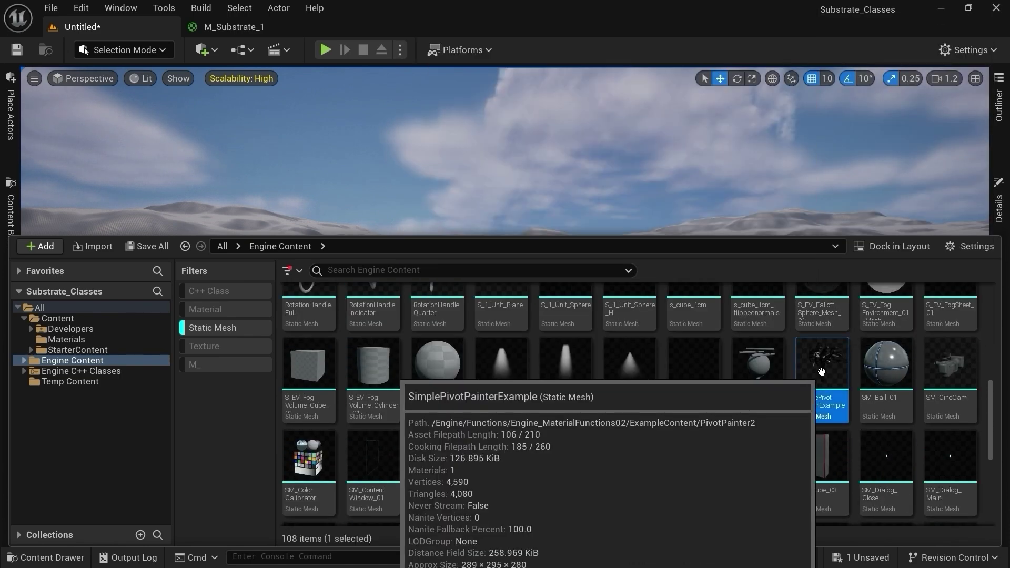
pyautogui.hotkey('ctrl', 'space')
pyautogui.moveTo(512, 268); pyautogui.dragTo(520, 434)
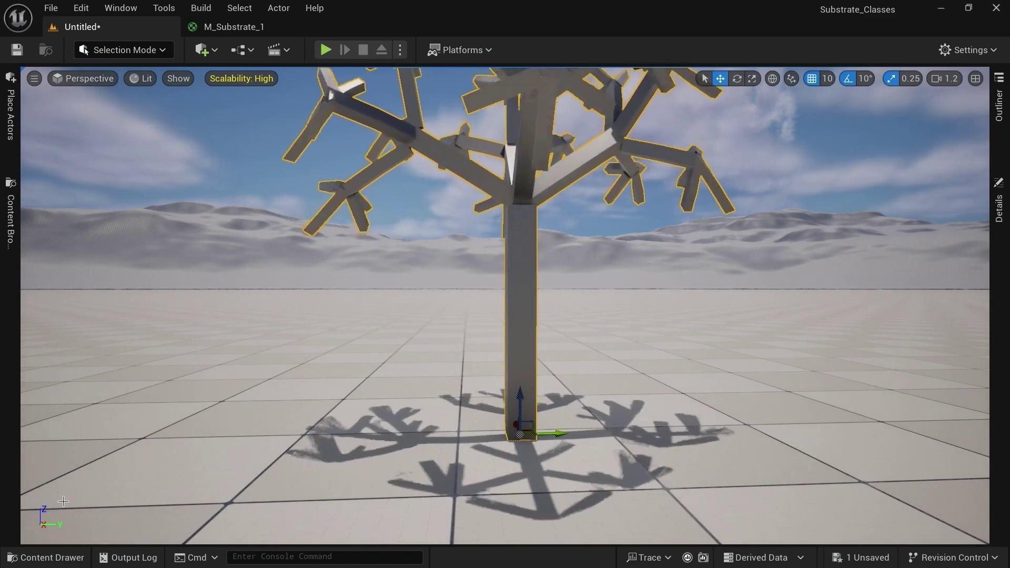
# Step: Return to the M_Substrate_1 material and move the Substrate UE4 Default Shading node up to clear space in the graph
pyautogui.click(237, 32)
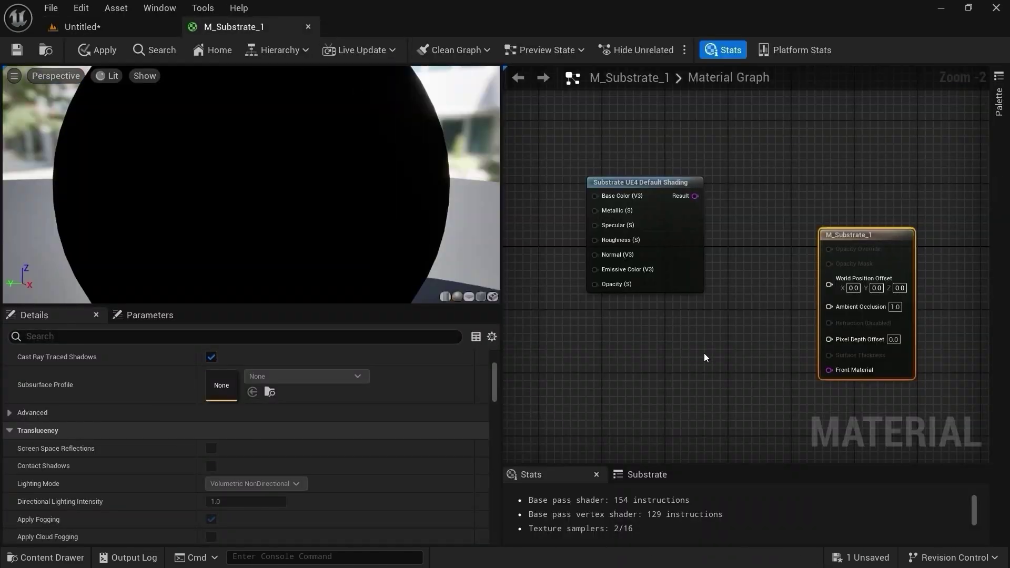
pyautogui.moveTo(705, 357); pyautogui.dragTo(669, 368, button='right')
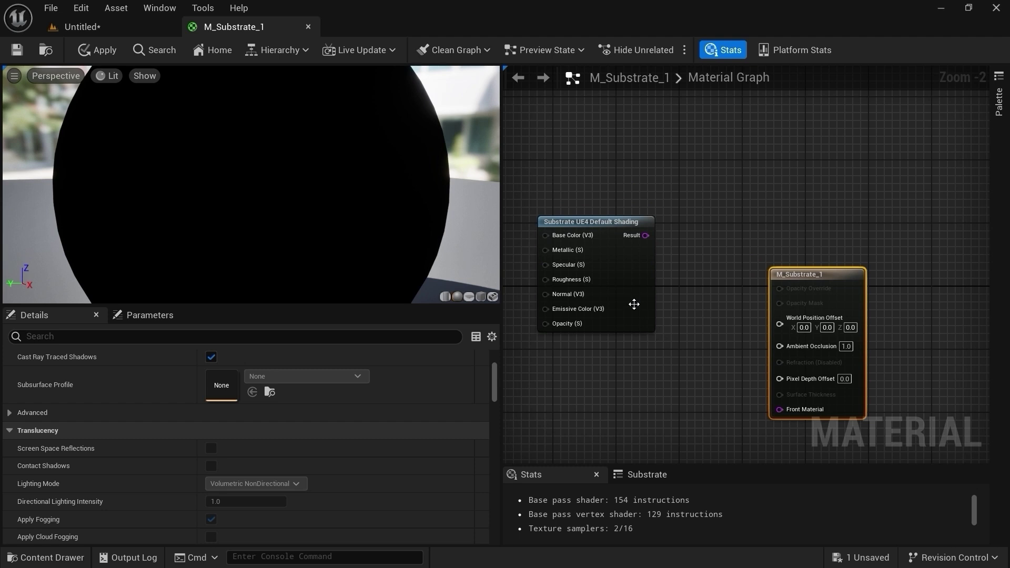
pyautogui.moveTo(634, 305); pyautogui.dragTo(705, 158)
# Step: Add a Substrate Slab node and connect its output to the Front Material input of M_Substrate_1
pyautogui.rightClick(579, 319)
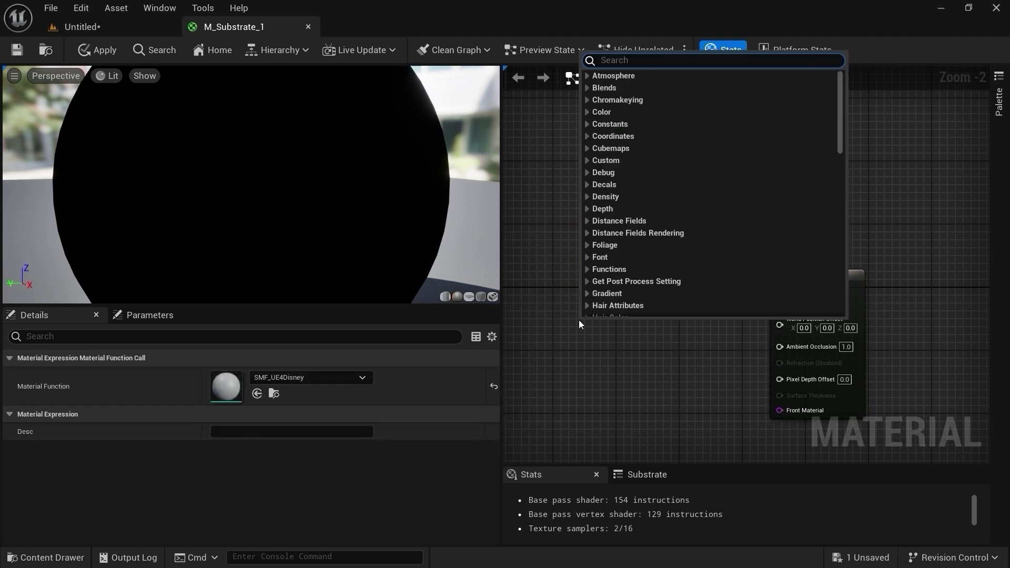
pyautogui.write('slab')
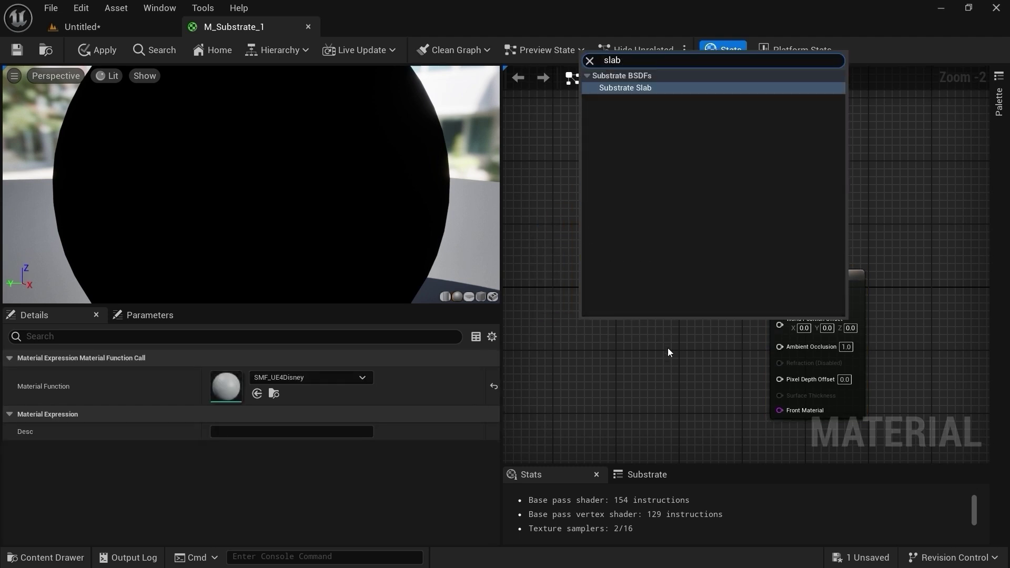
pyautogui.click(639, 88)
pyautogui.moveTo(682, 340); pyautogui.dragTo(789, 416)
# Step: Select the M_Substrate_1 result node and change the material's Blend Mode from Opaque to TranslucentColoredTransmittance
pyautogui.moveTo(728, 419); pyautogui.dragTo(771, 333, button='right')
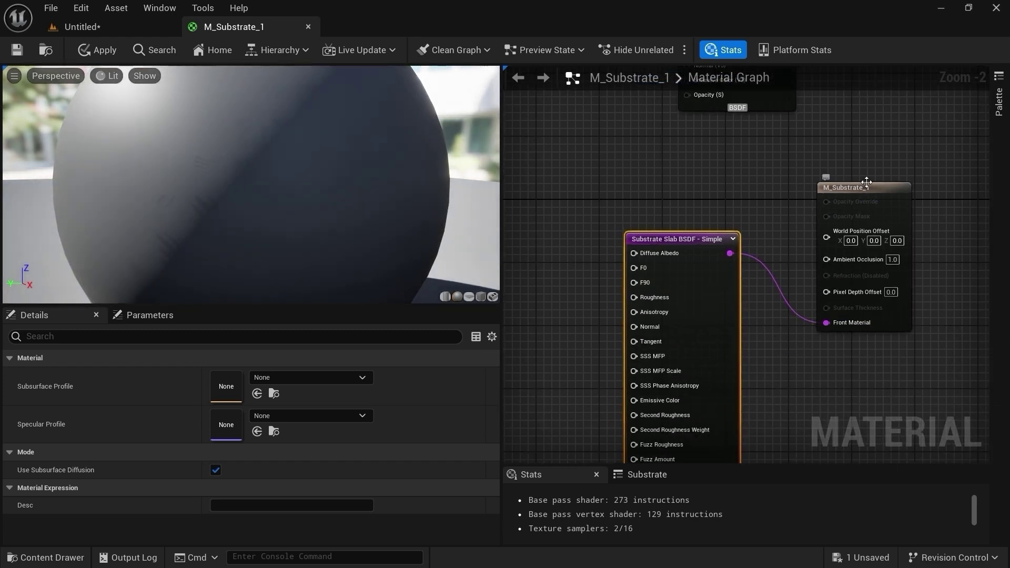
pyautogui.click(775, 324)
pyautogui.click(250, 398)
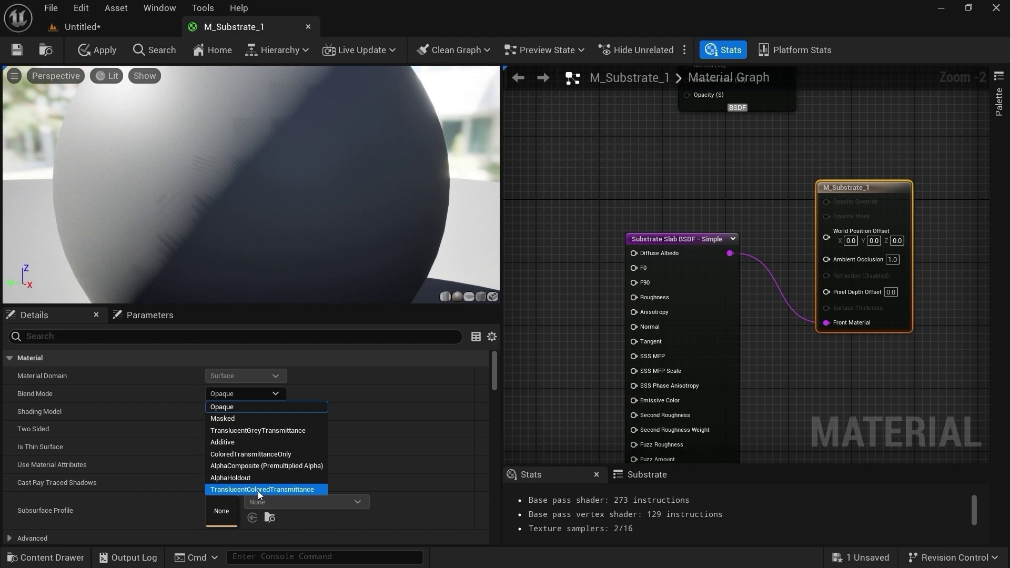
pyautogui.click(273, 489)
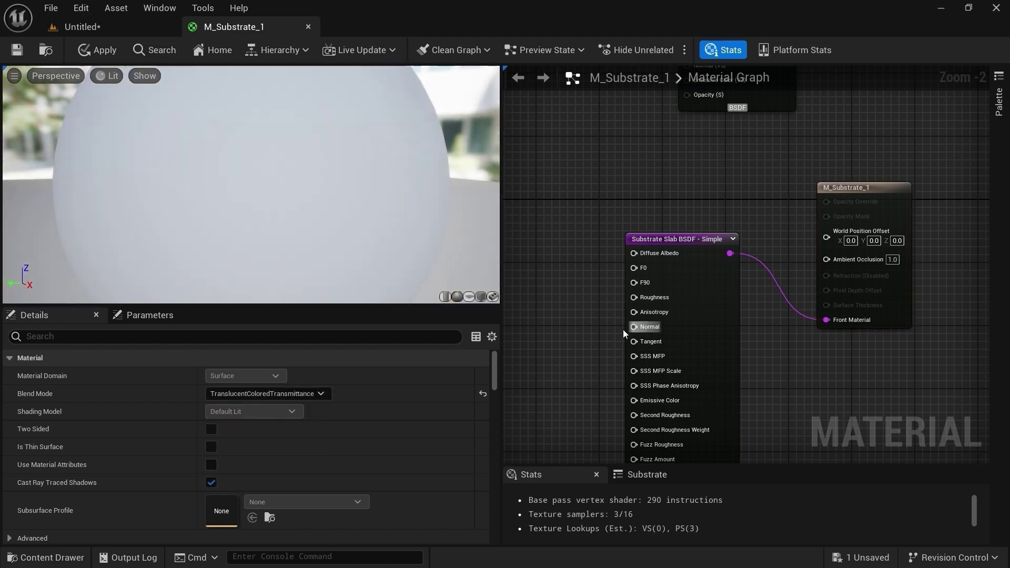
# Step: Add a Constant3Vector with the light orange colour 1.0, 0.504566, 0.248498 and connect it to the slab's Diffuse Albedo
pyautogui.moveTo(623, 329); pyautogui.dragTo(616, 203, button='right')
pyautogui.click(736, 260)
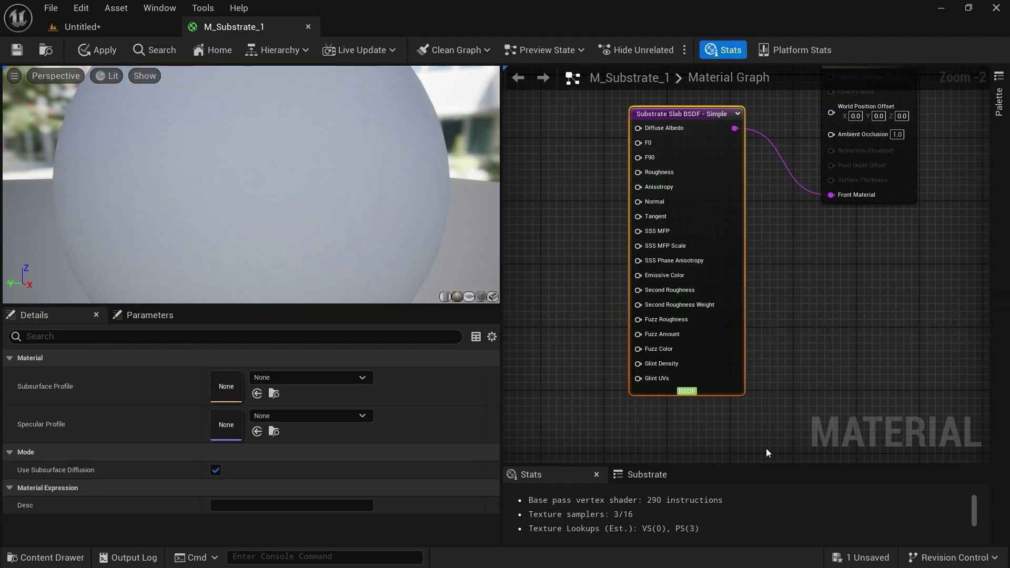
pyautogui.press('Home')
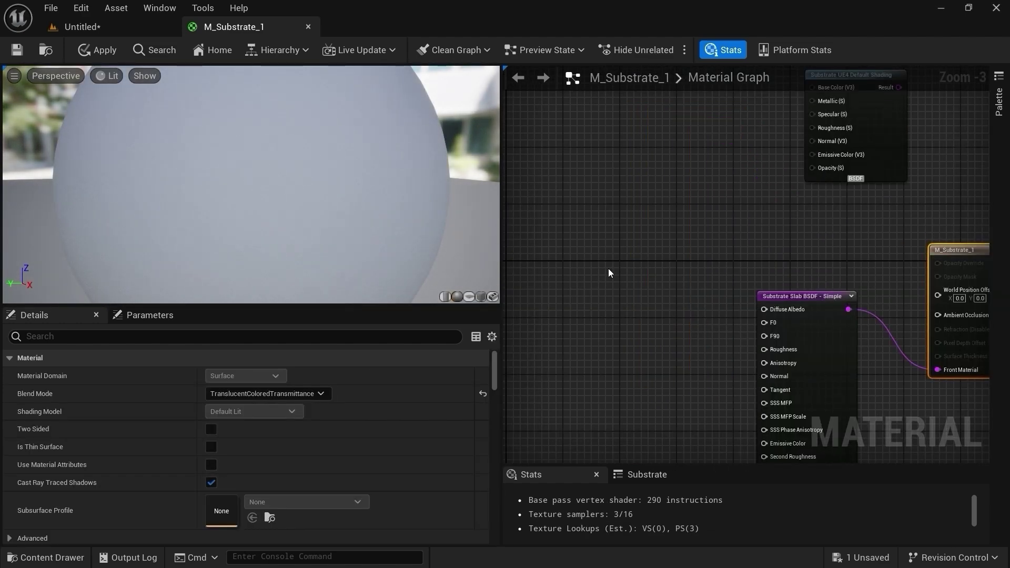
pyautogui.click(585, 252)
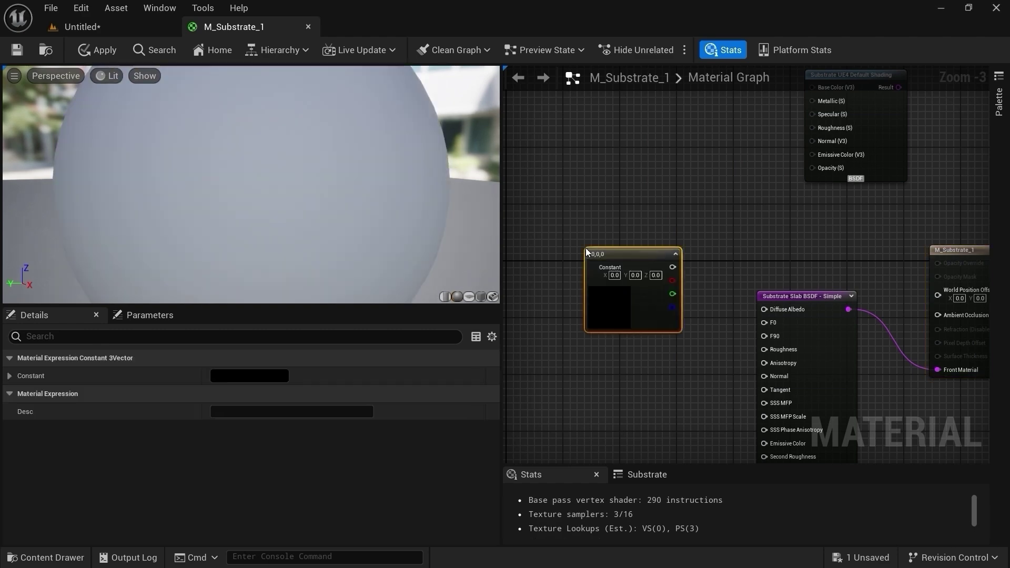
pyautogui.doubleClick(611, 323)
pyautogui.click(712, 318)
pyautogui.moveTo(712, 317); pyautogui.dragTo(750, 342)
pyautogui.click(801, 543)
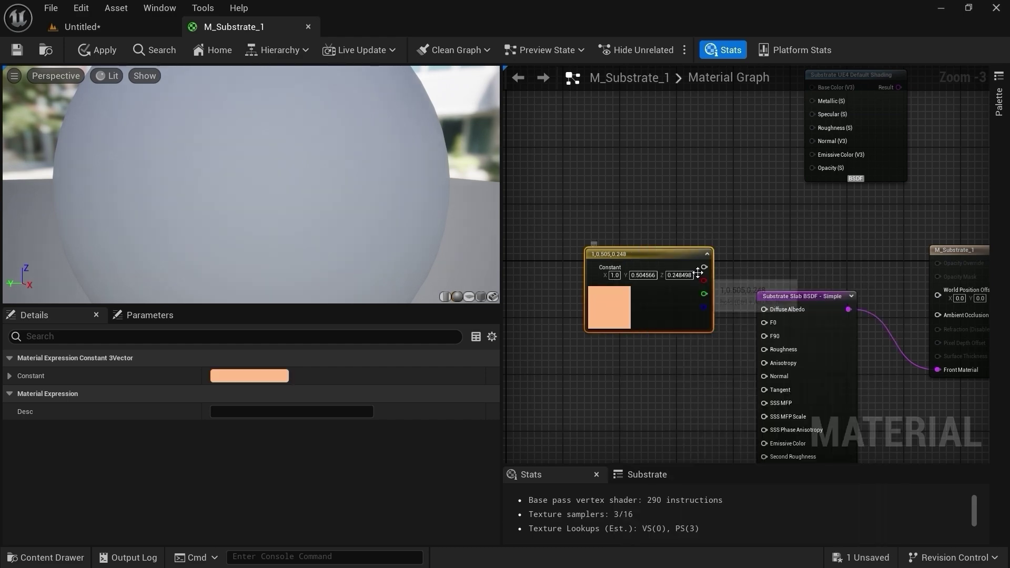
pyautogui.moveTo(704, 266); pyautogui.dragTo(772, 310)
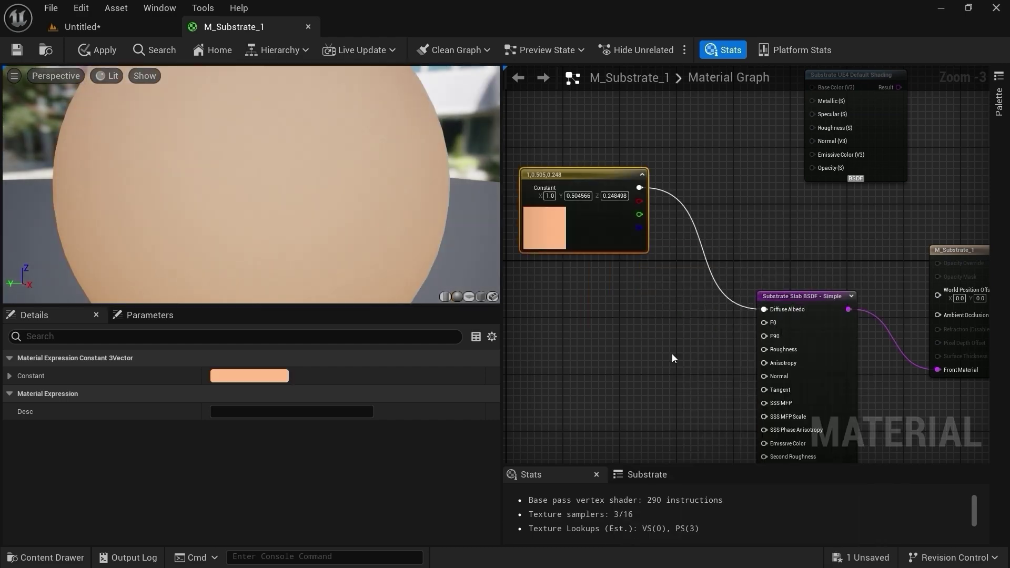
# Step: Add a Constant node, connect it to the Substrate Slab's Roughness input and set its value to 0.1
pyautogui.moveTo(659, 357); pyautogui.dragTo(727, 298, button='right')
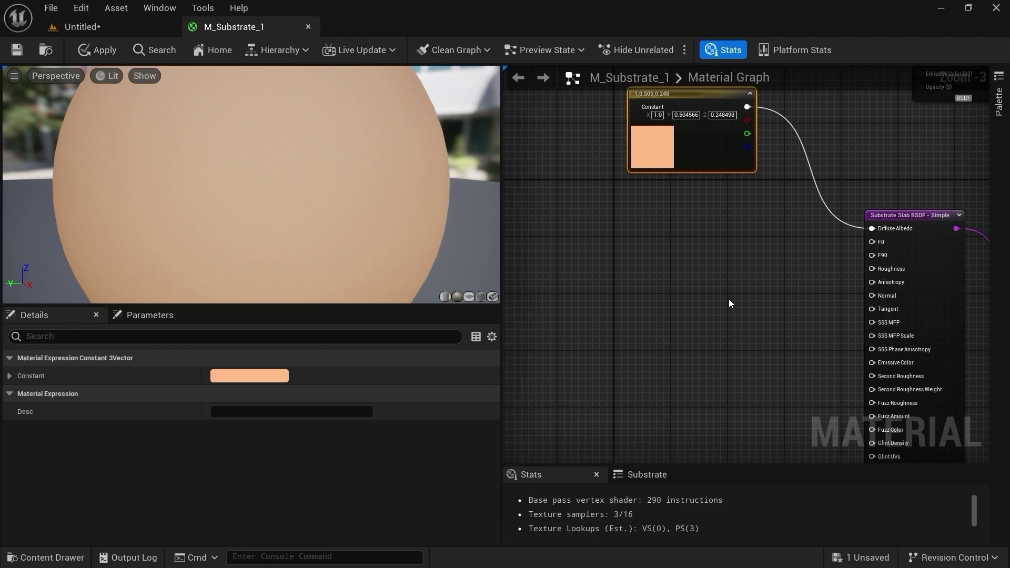
pyautogui.scroll(-3, 707, 304)
pyautogui.scroll(3, 611, 289)
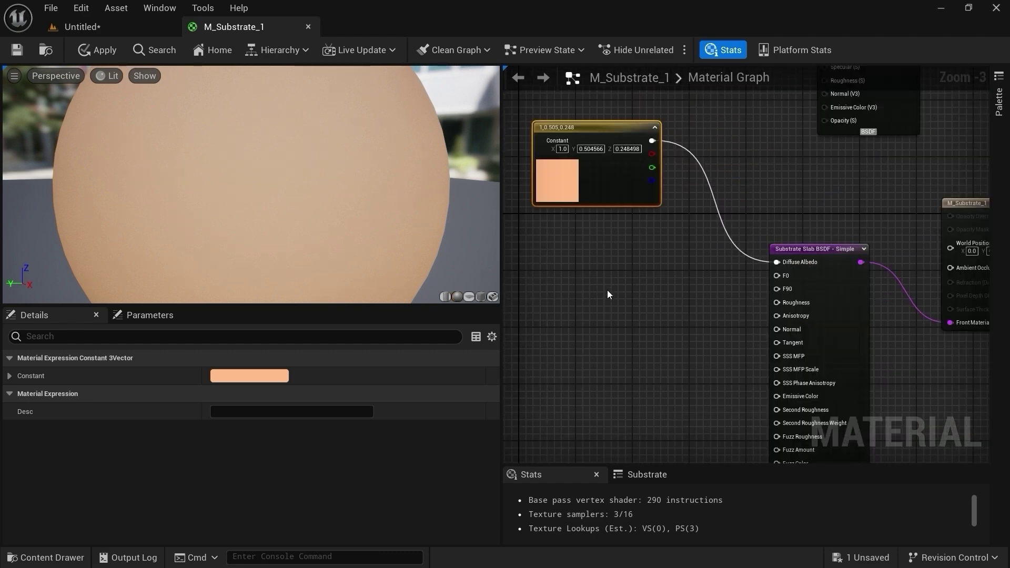
pyautogui.click(607, 289)
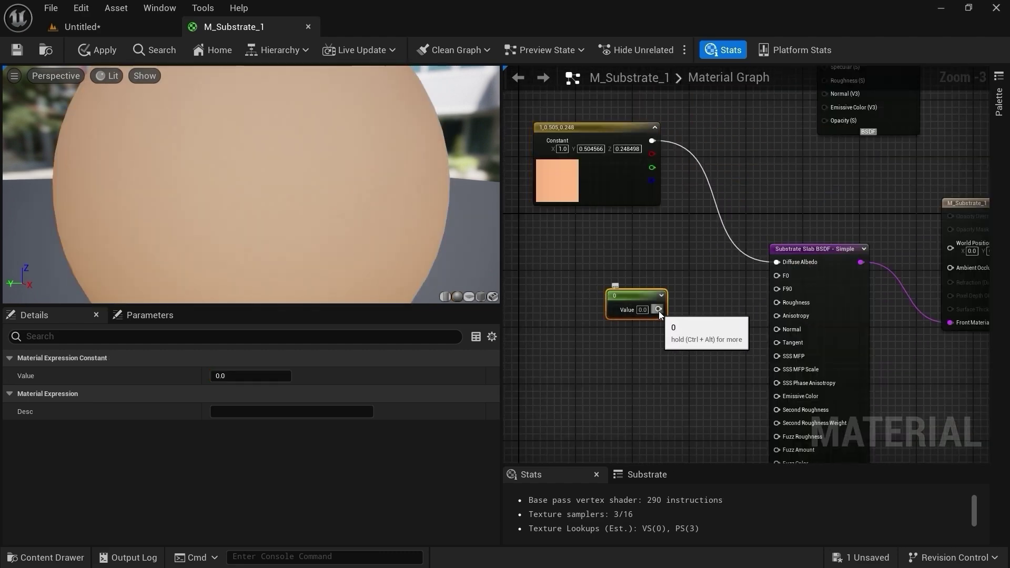
pyautogui.moveTo(659, 310); pyautogui.dragTo(776, 303)
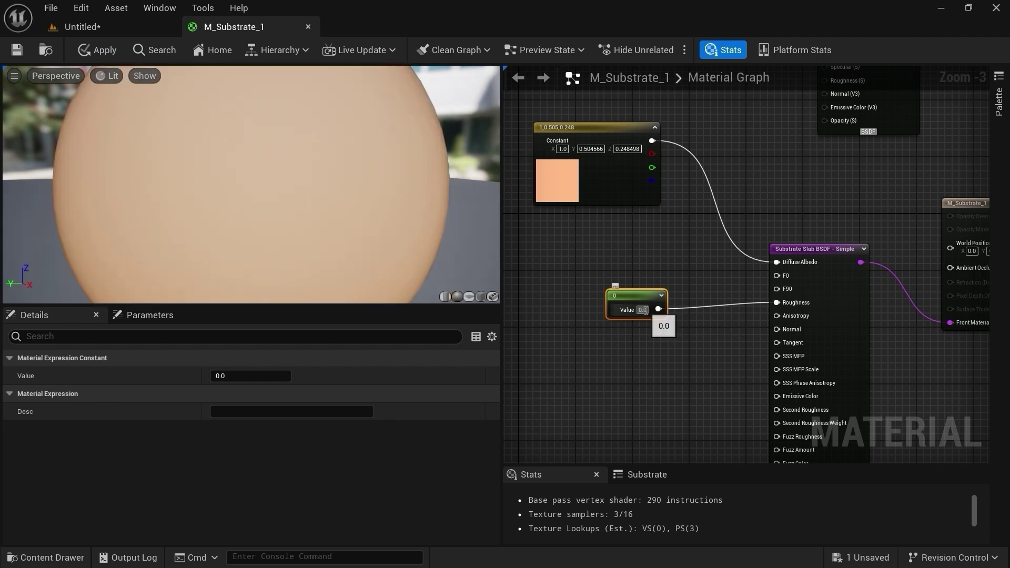
pyautogui.click(642, 310)
pyautogui.write('0.1')
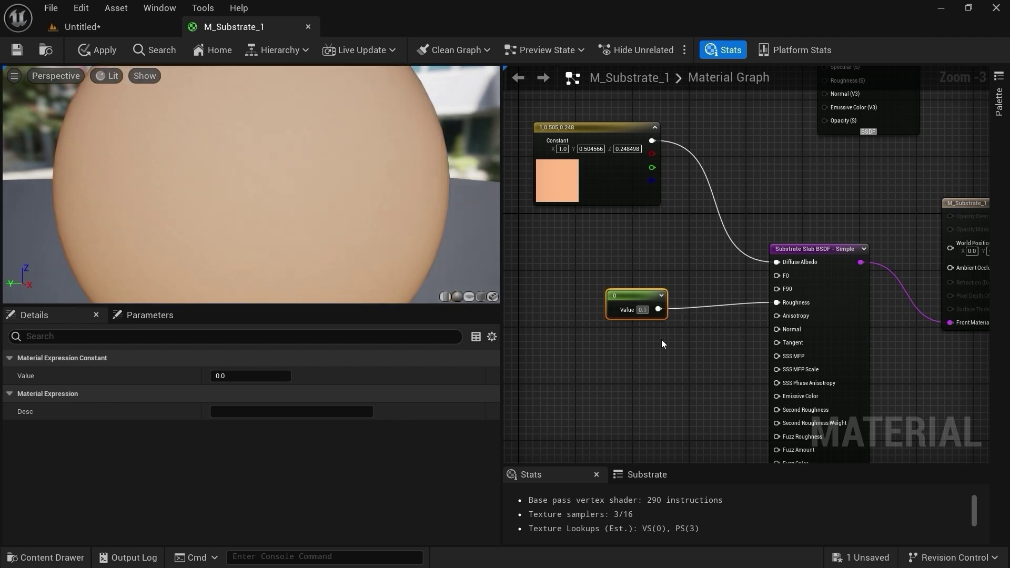
# Step: Set the Constant feeding the slab's Roughness to 1.0
pyautogui.press('BackSpace')
pyautogui.press('BackSpace')
pyautogui.press('BackSpace')
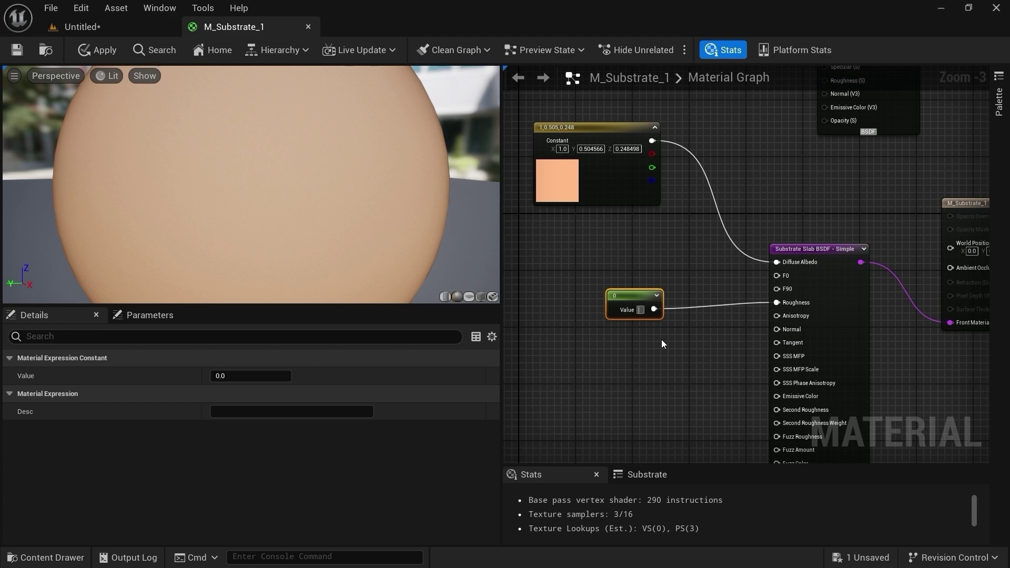
# Step: Select the M_Substrate_1 result node and set its Refraction Method to Index Of Refraction
pyautogui.moveTo(661, 344); pyautogui.dragTo(491, 245, button='right')
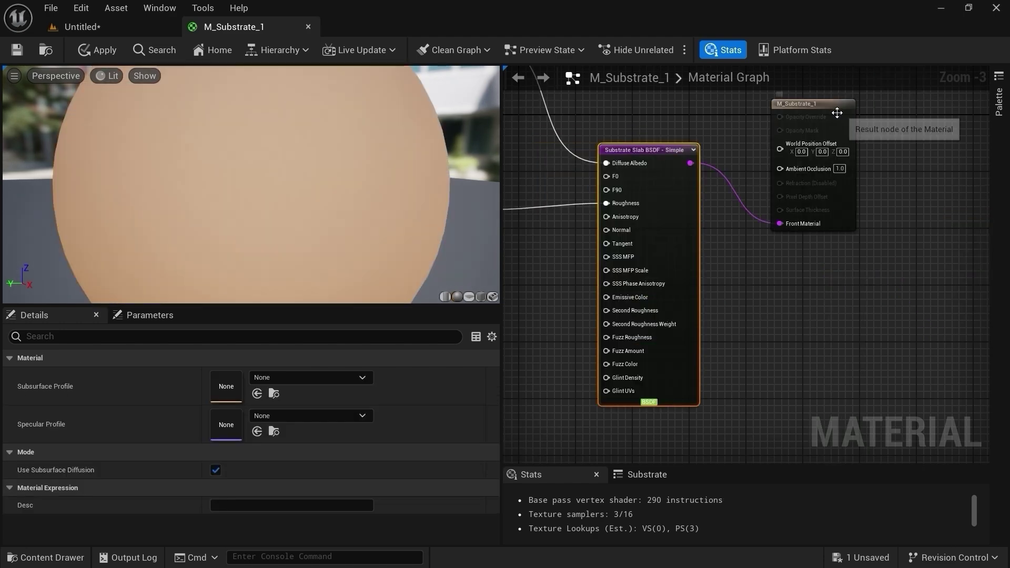
pyautogui.click(836, 108)
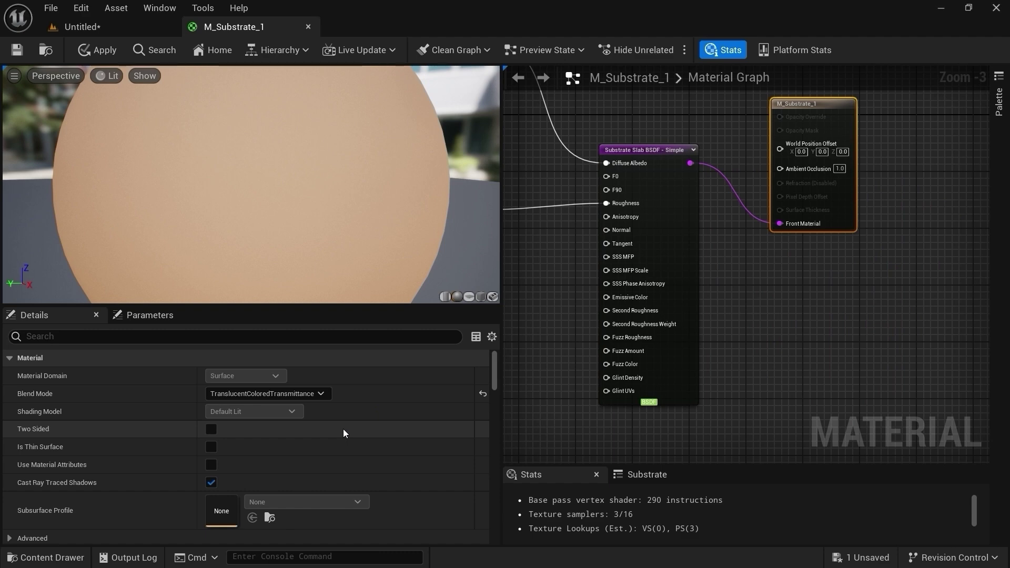
pyautogui.scroll(-5, 343, 428)
pyautogui.click(187, 336)
pyautogui.write('r')
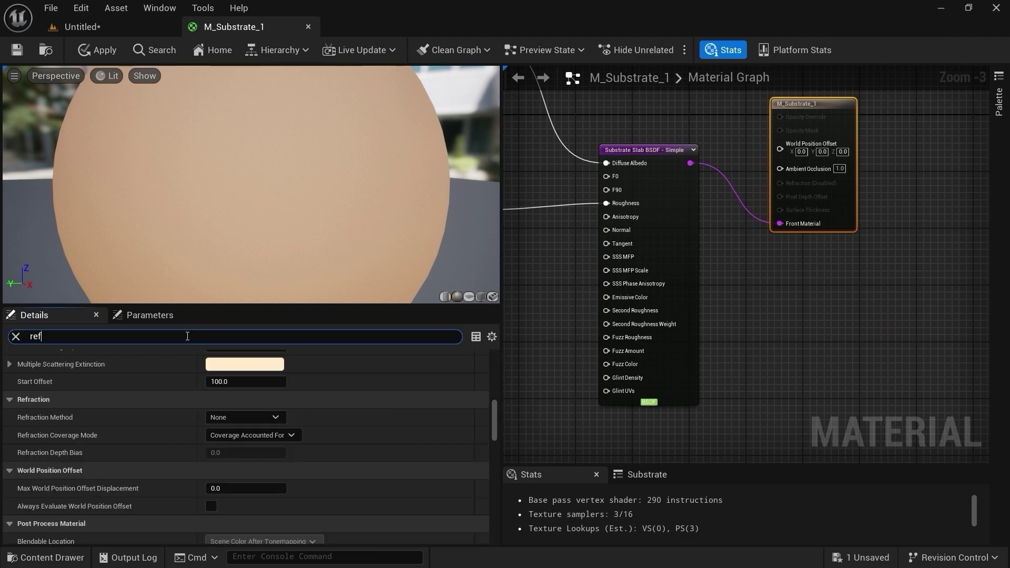
pyautogui.write('ef')
pyautogui.click(245, 393)
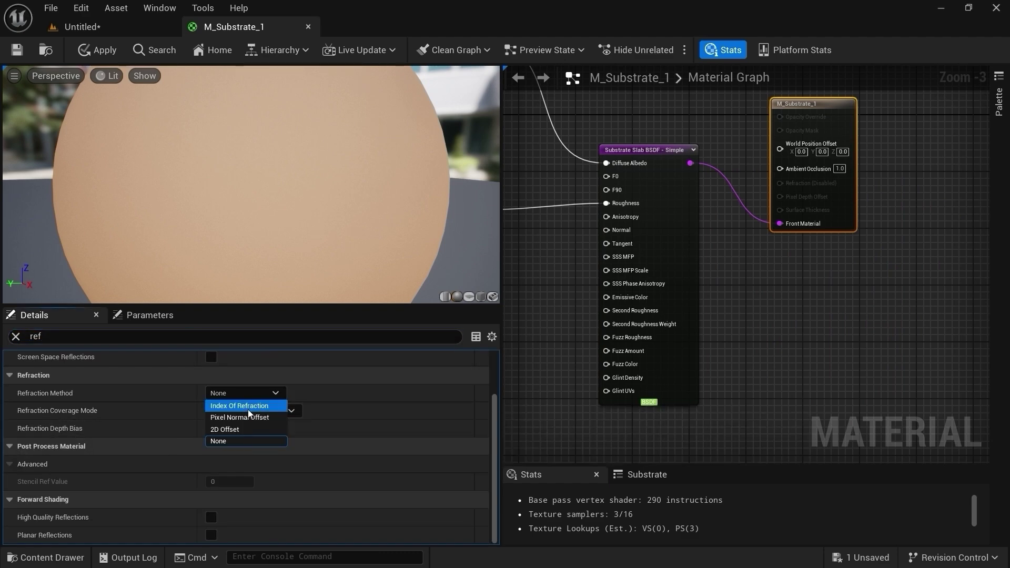
pyautogui.click(251, 406)
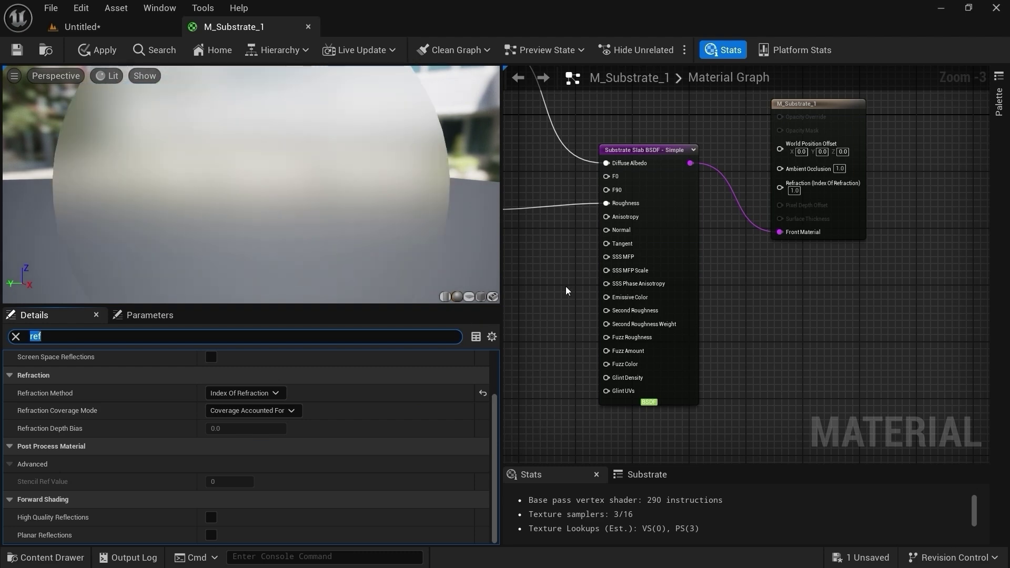
# Step: Add a Substrate Transmittance-To-MeanFreePath node below the roughness constant
pyautogui.moveTo(578, 283); pyautogui.dragTo(696, 302, button='right')
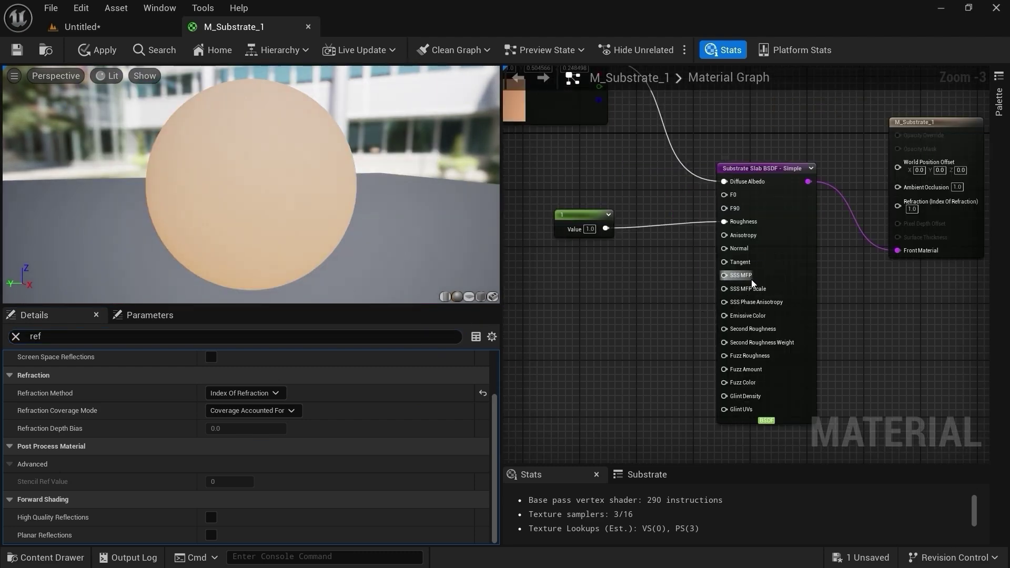
pyautogui.moveTo(741, 281)
pyautogui.moveTo(585, 290); pyautogui.dragTo(584, 289, button='right')
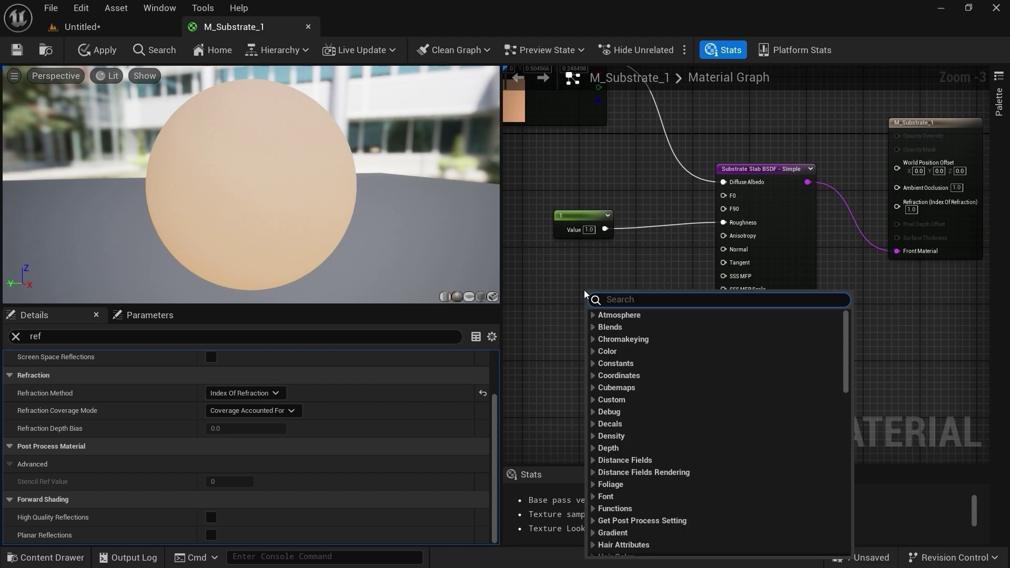
pyautogui.write('transm')
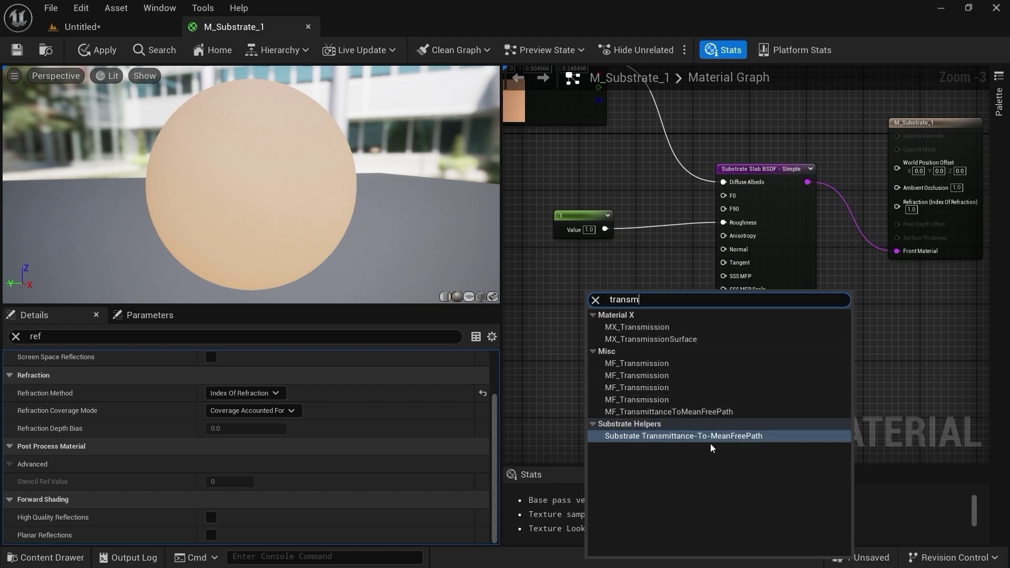
pyautogui.click(746, 438)
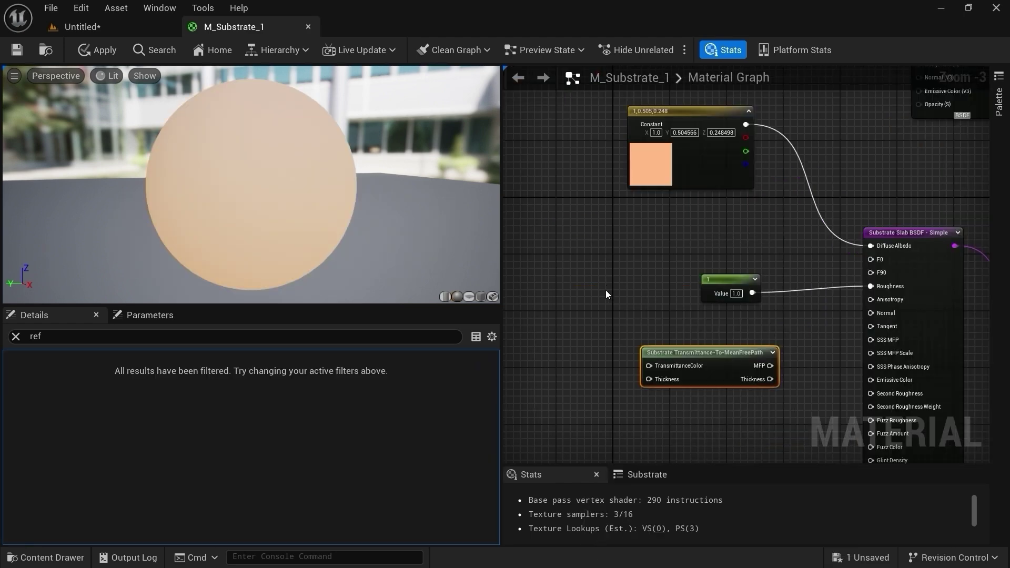
# Step: Duplicate the light orange Constant3Vector and connect the copy to the TransmittanceColor input of the Transmittance-To-MeanFreePath node
pyautogui.click(684, 179)
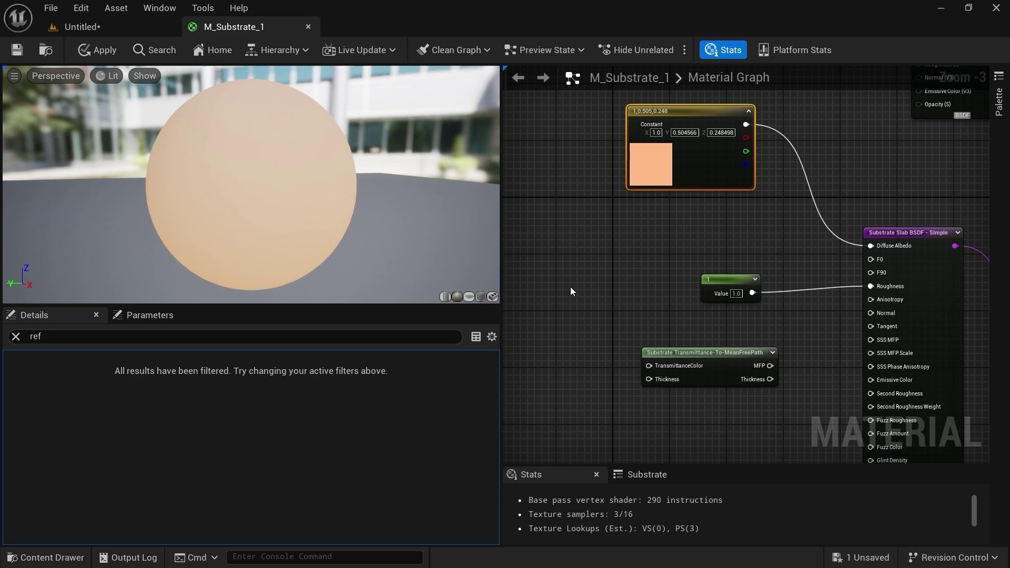
pyautogui.hotkey('ctrl', 'v')
pyautogui.moveTo(571, 291); pyautogui.dragTo(648, 201, button='right')
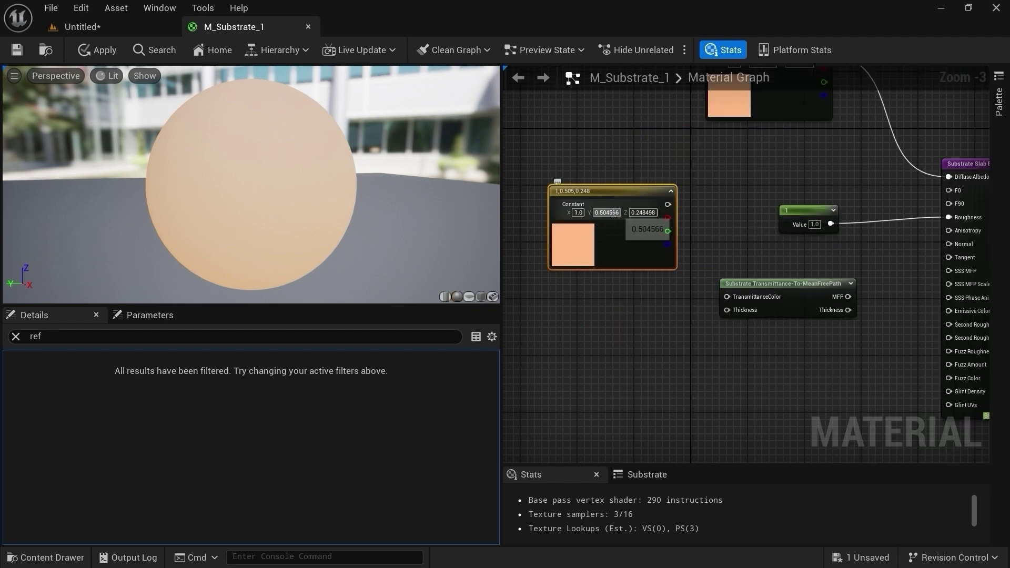
pyautogui.click(635, 176)
pyautogui.moveTo(631, 191); pyautogui.dragTo(728, 296)
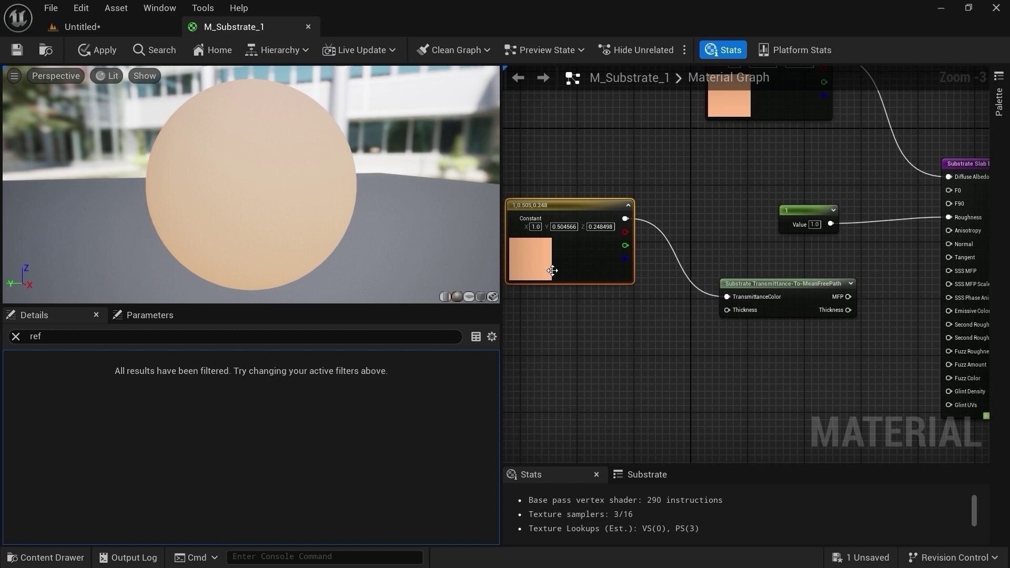
# Step: Change the copied Constant3Vector's colour to a dark red of 0.59375, 0.137856, 0.083406
pyautogui.doubleClick(543, 268)
pyautogui.moveTo(682, 334); pyautogui.dragTo(677, 336)
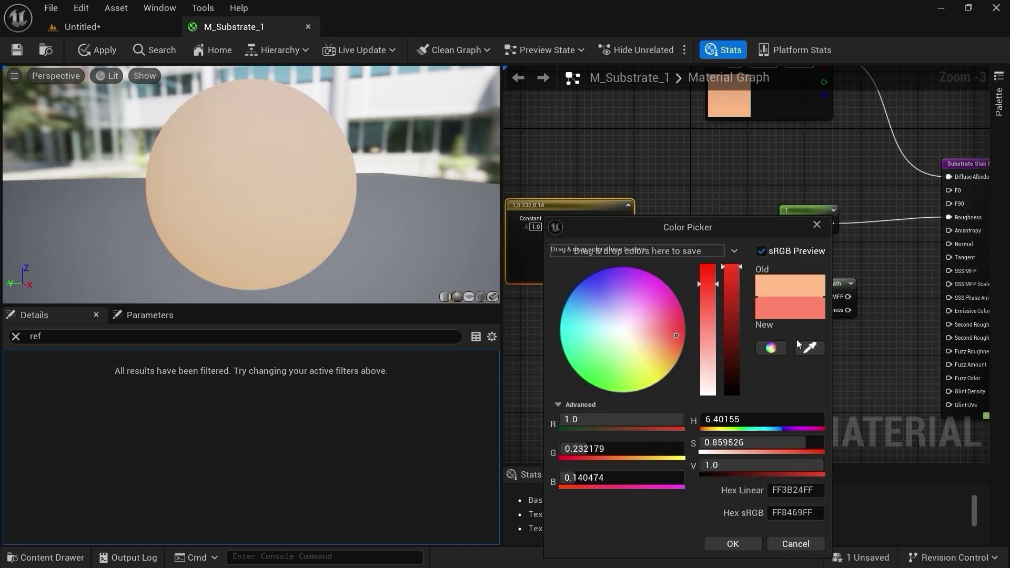
pyautogui.click(738, 316)
pyautogui.click(733, 544)
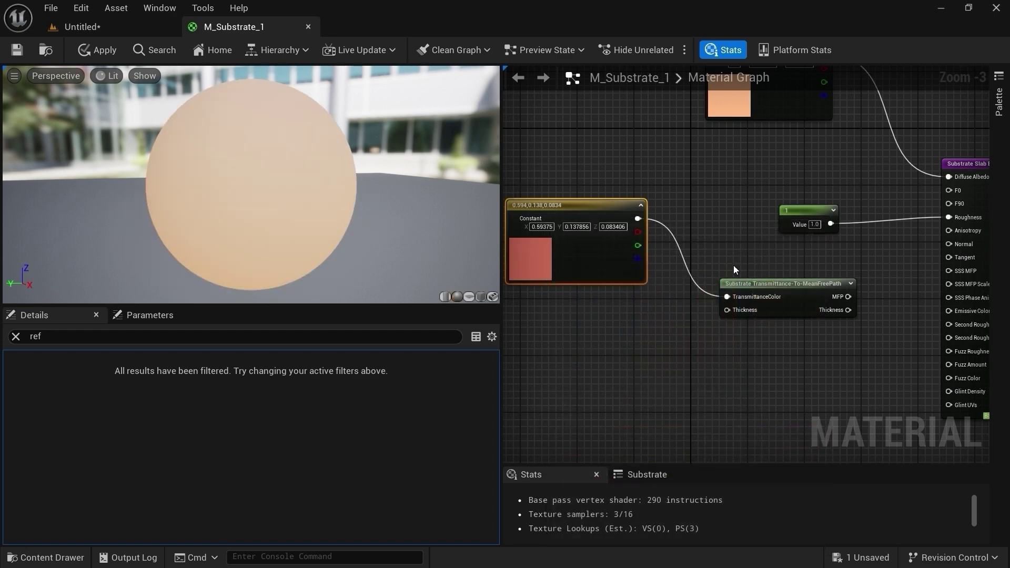
# Step: Add a Constant with the value 0.5 and connect it to the Thickness input of the Transmittance-To-MeanFreePath node
pyautogui.moveTo(692, 333); pyautogui.dragTo(835, 295, button='right')
pyautogui.scroll(4, 813, 305)
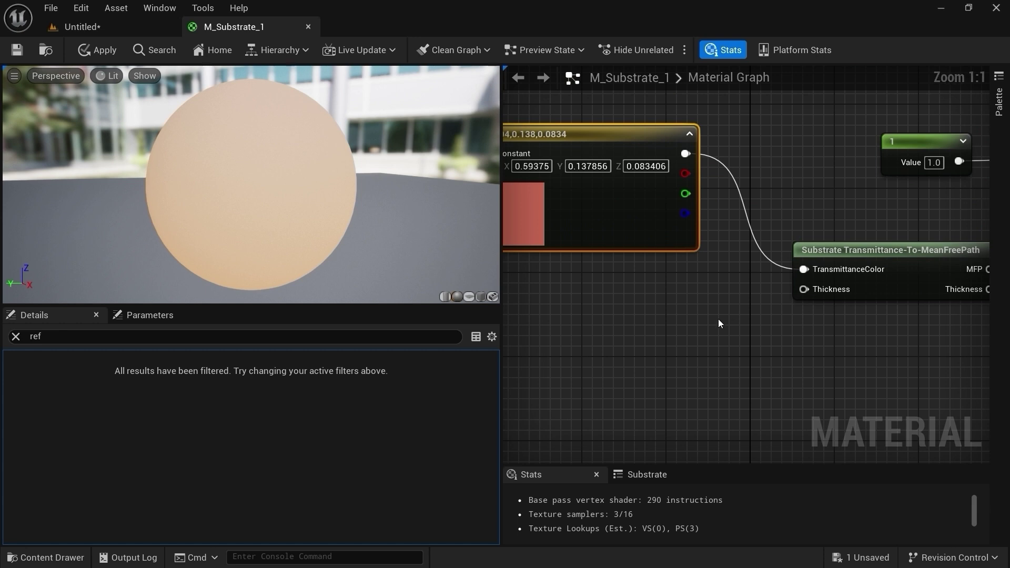
pyautogui.click(692, 334)
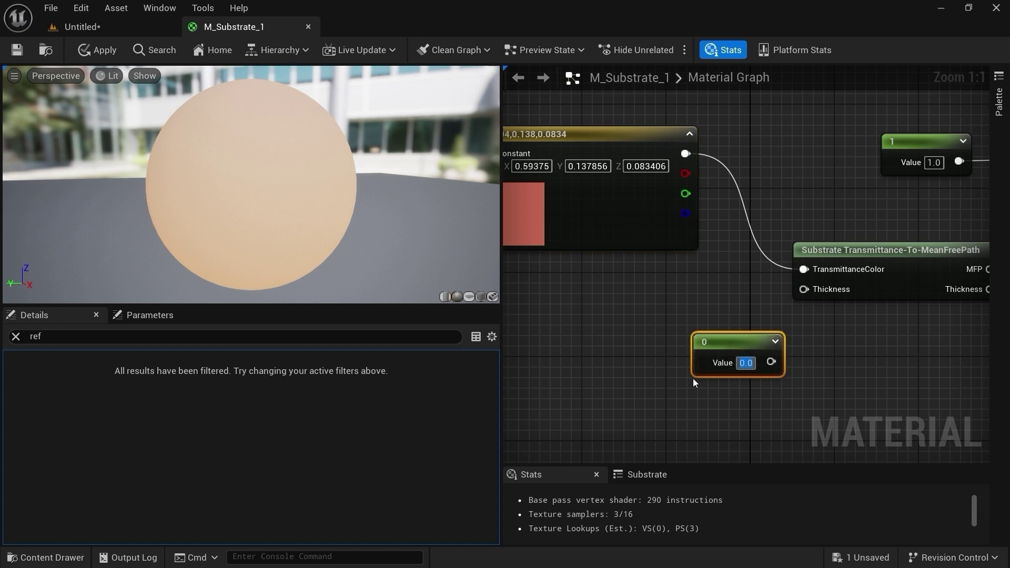
pyautogui.write('0.5')
pyautogui.moveTo(771, 362); pyautogui.dragTo(803, 289)
# Step: Connect the MFP output of the Transmittance-To-MeanFreePath node to the slab's SSS MFP input
pyautogui.moveTo(832, 343); pyautogui.dragTo(566, 305, button='right')
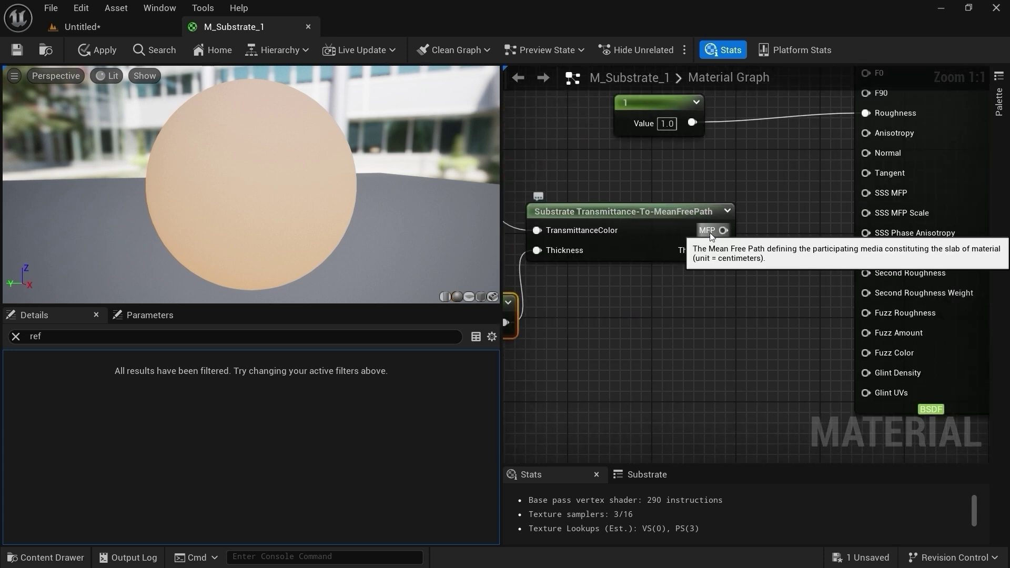
pyautogui.moveTo(722, 230); pyautogui.dragTo(882, 194)
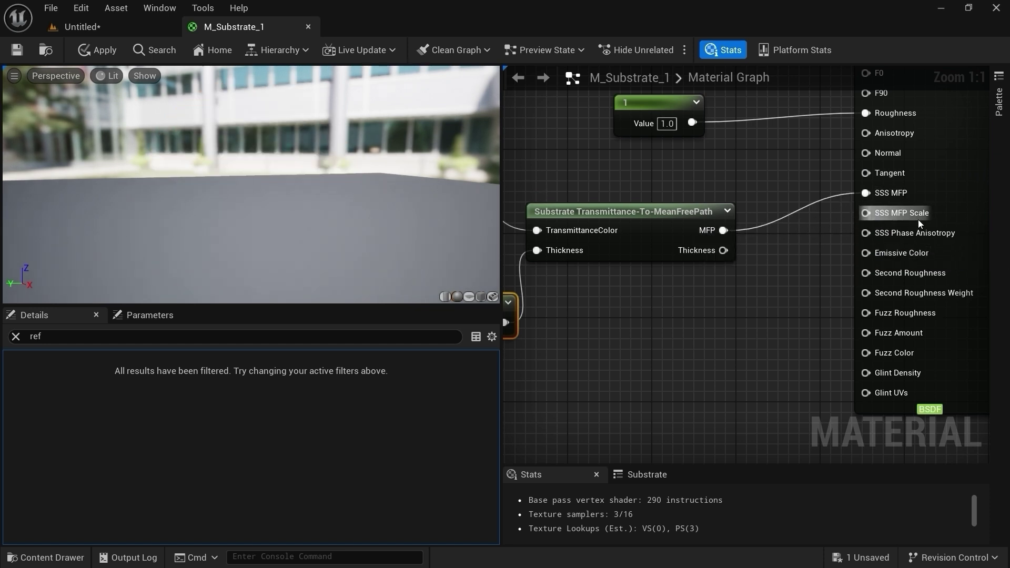
pyautogui.click(154, 50)
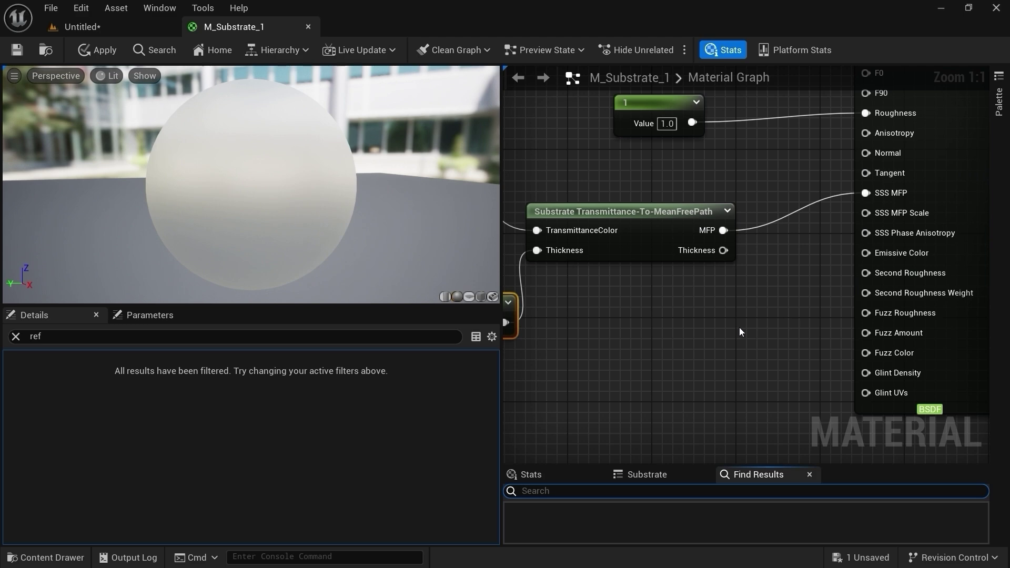
# Step: Switch to the level and apply the M_Substrate_1 material from the Materials folder to the tree mesh
pyautogui.scroll(-2, 742, 336)
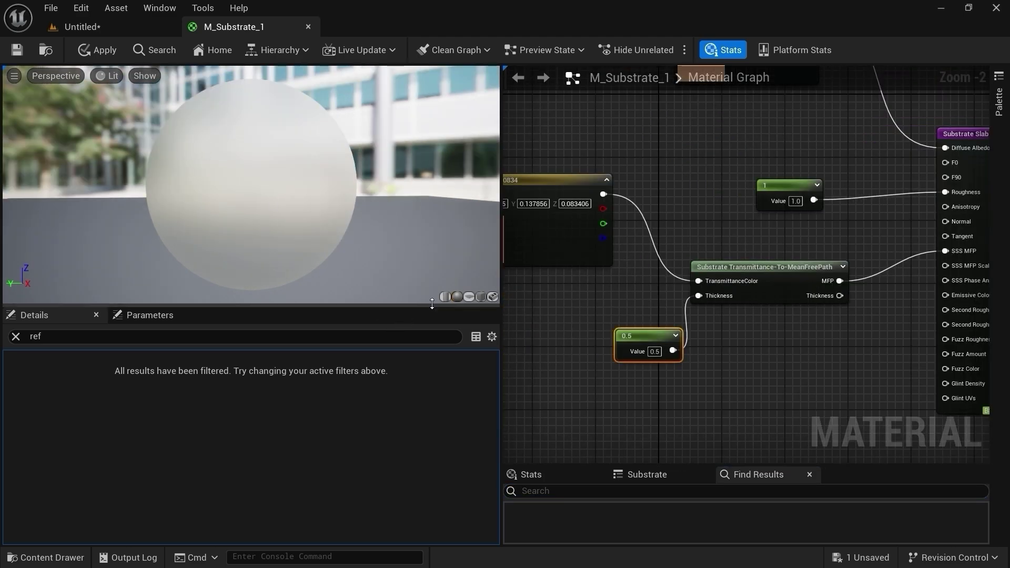
pyautogui.click(109, 26)
pyautogui.click(46, 557)
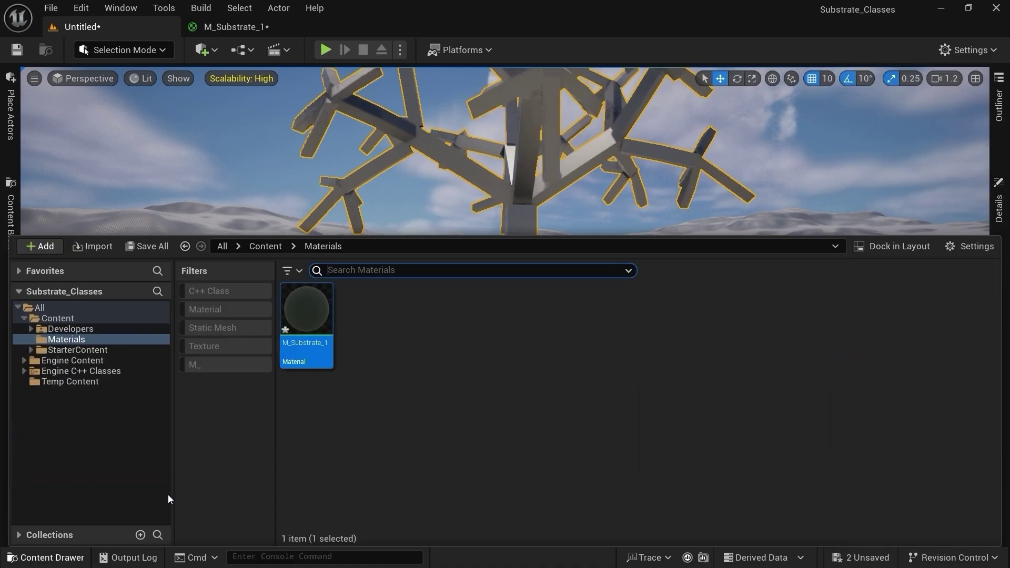
pyautogui.moveTo(306, 311); pyautogui.dragTo(520, 202)
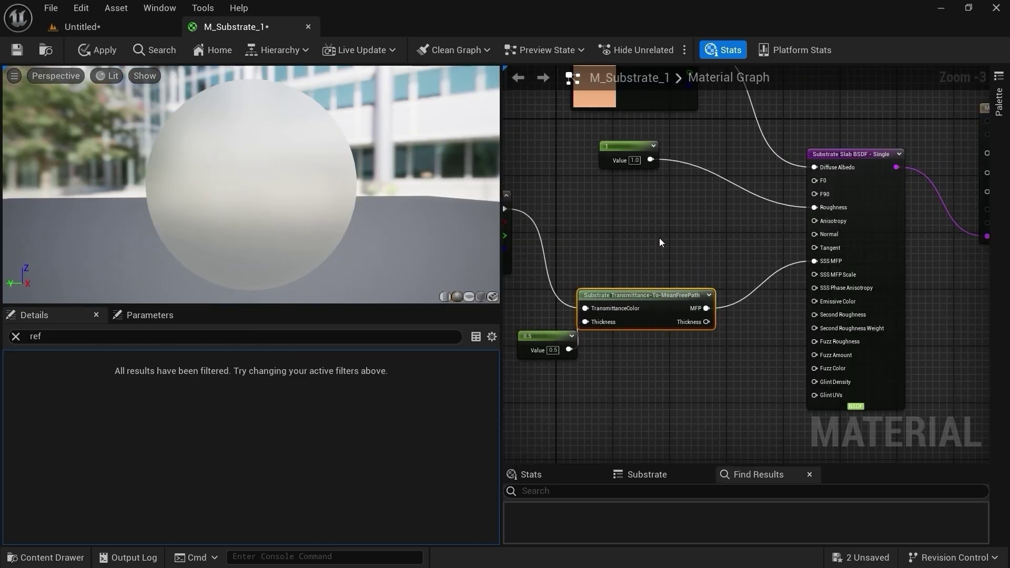
# Step: Add a Texture Sample node to the M_Substrate_1 graph and set its Sampler Type to Normal
pyautogui.rightClick(658, 238)
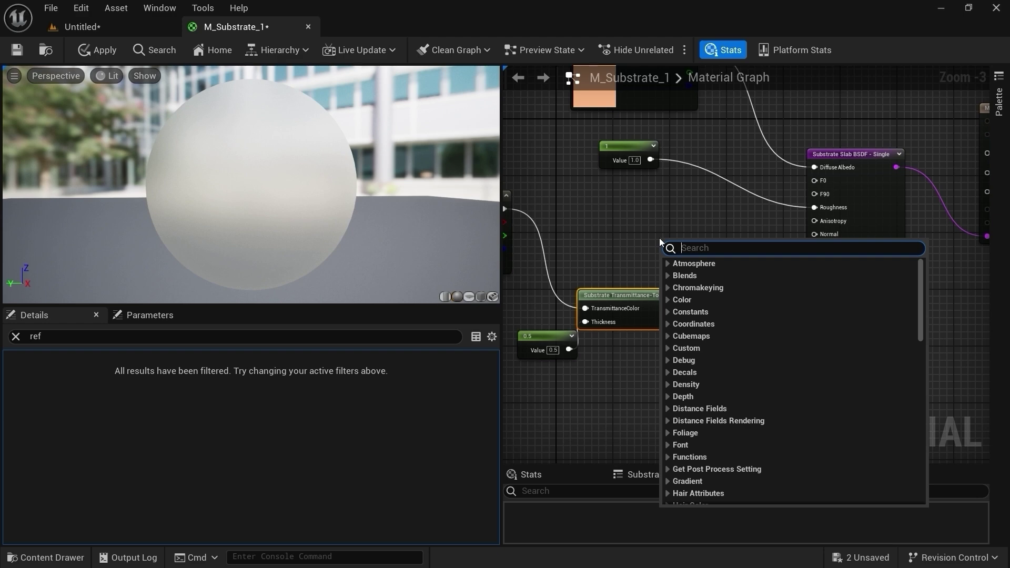
pyautogui.write('tex')
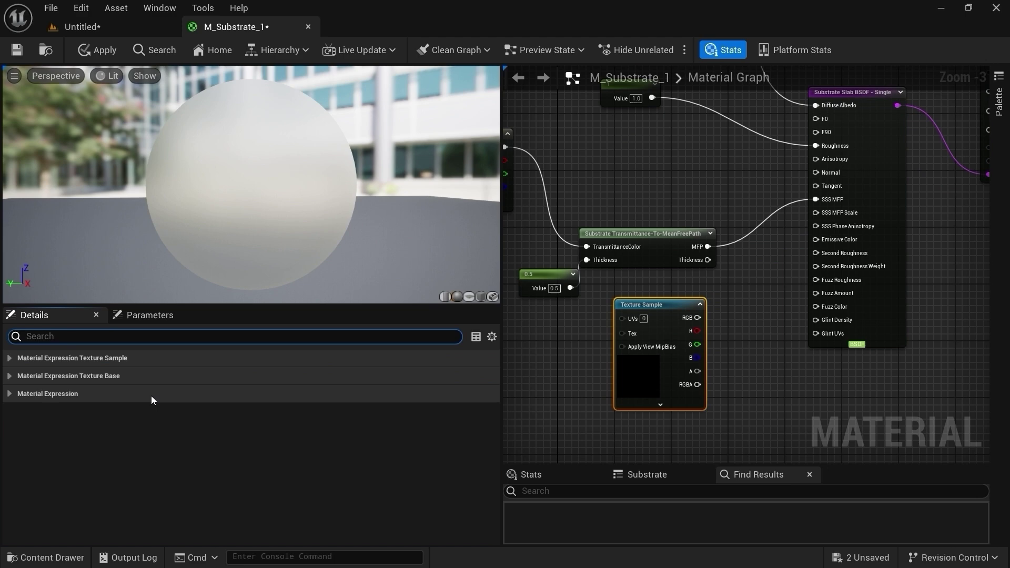
pyautogui.click(245, 499)
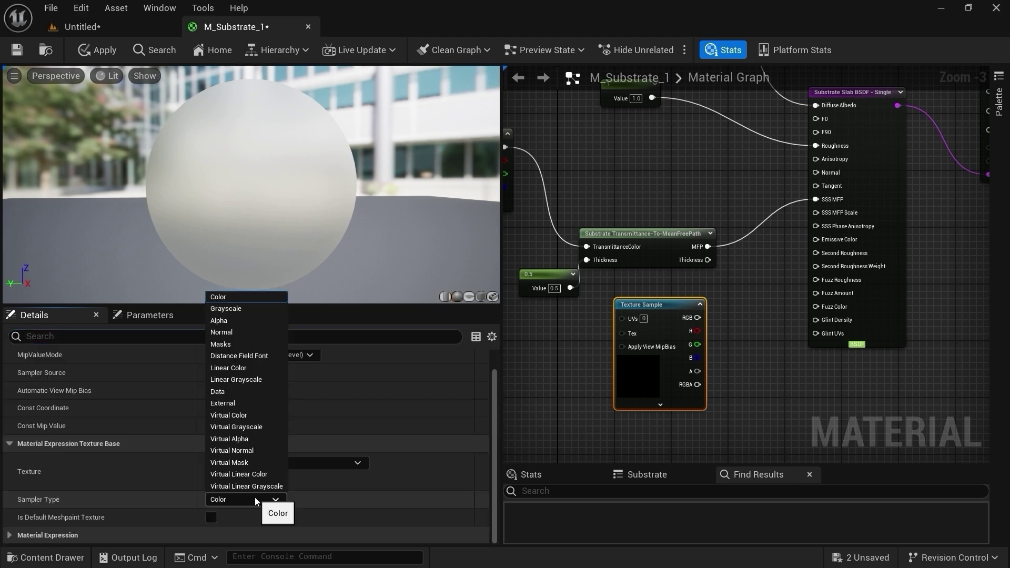
pyautogui.click(221, 332)
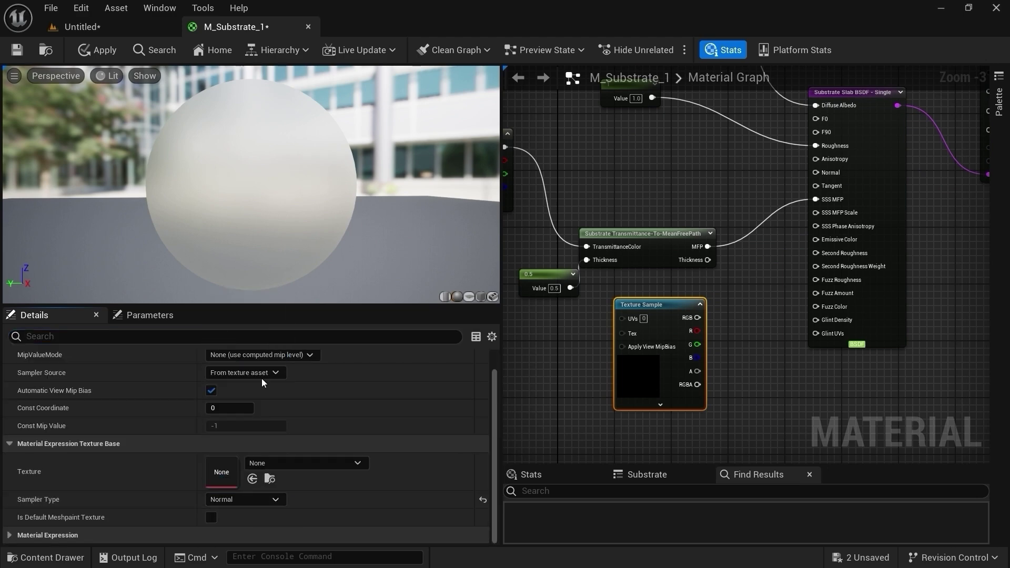
# Step: Assign the T_Bush_N texture to the Texture Sample and connect its RGB output to the slab's Normal input
pyautogui.click(309, 462)
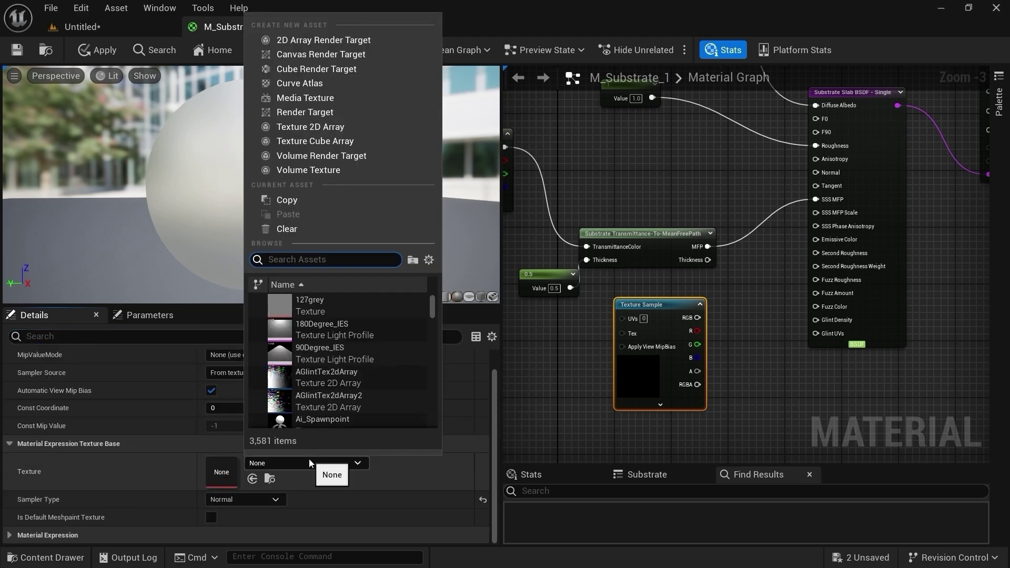
pyautogui.write('_N')
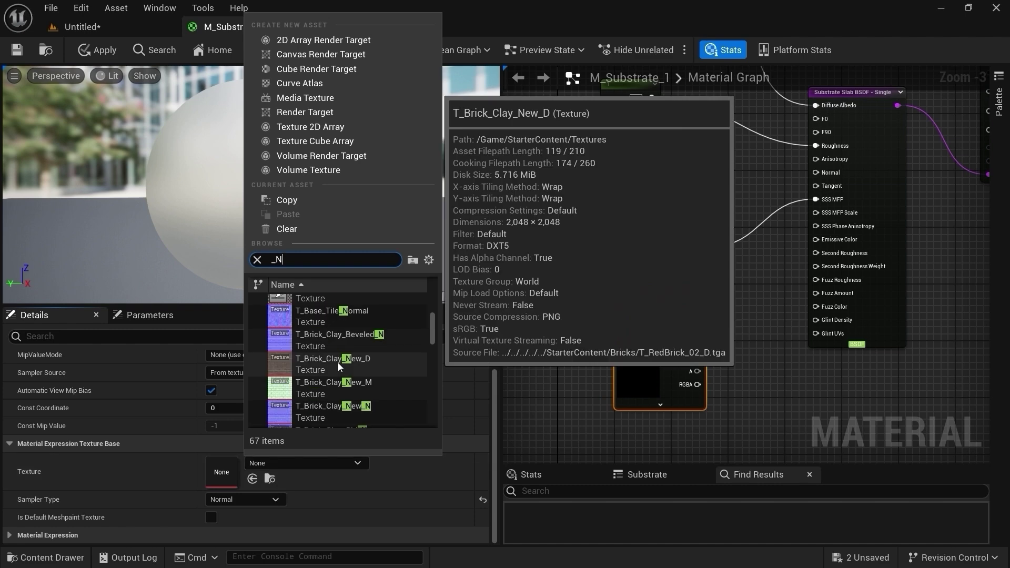
pyautogui.scroll(-1, 338, 362)
pyautogui.click(337, 362)
pyautogui.moveTo(697, 317); pyautogui.dragTo(815, 173)
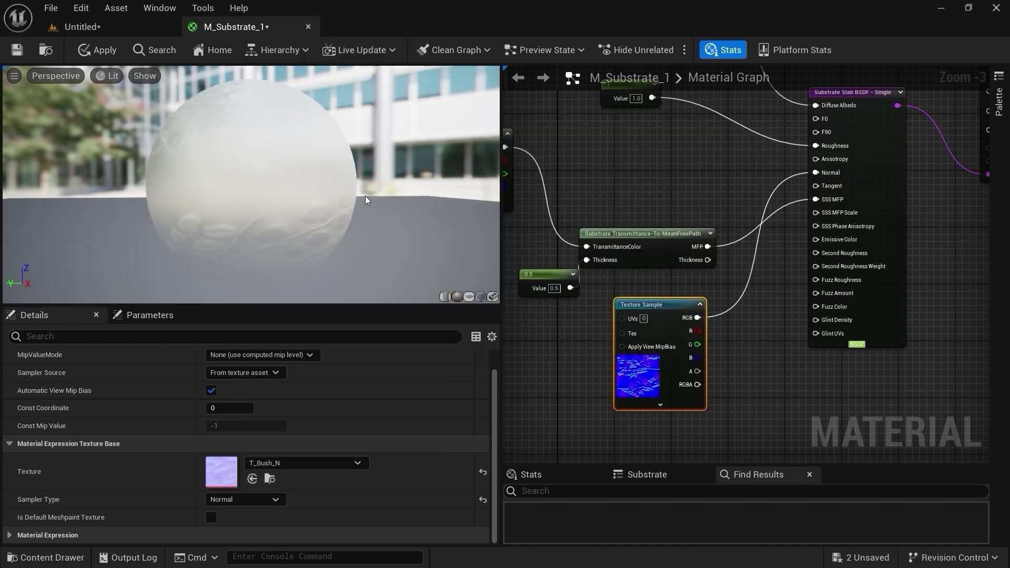
# Step: Inspect the material preview sphere and the Translucency settings of the M_Substrate_1 result node
pyautogui.moveTo(368, 203); pyautogui.dragTo(301, 218)
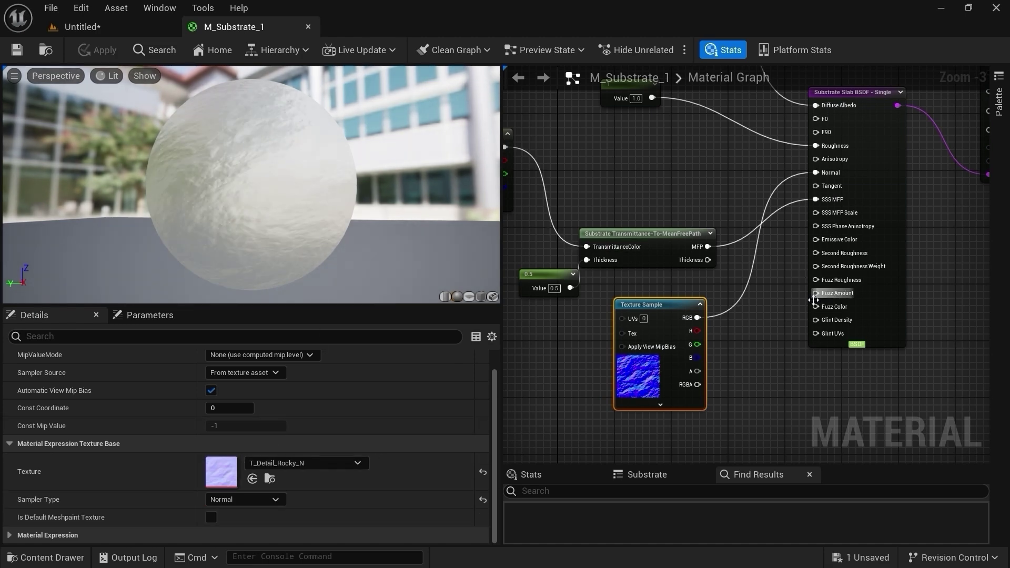
pyautogui.moveTo(937, 238); pyautogui.dragTo(767, 260, button='right')
pyautogui.click(859, 190)
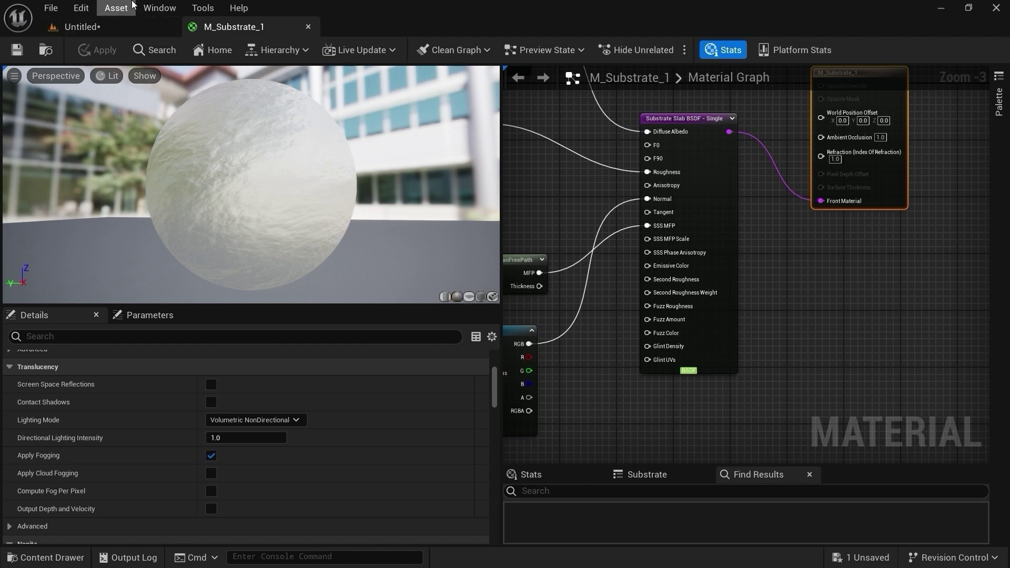
# Step: Switch to the level and rotate the sun light to check the translucent material on the tree
pyautogui.click(123, 29)
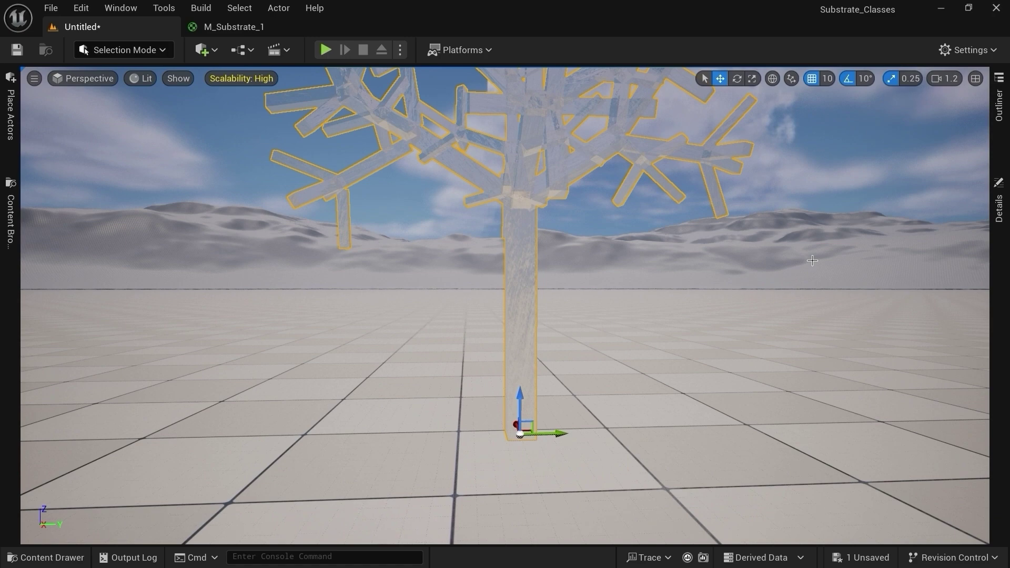
pyautogui.moveTo(923, 466); pyautogui.dragTo(912, 460, button='right')
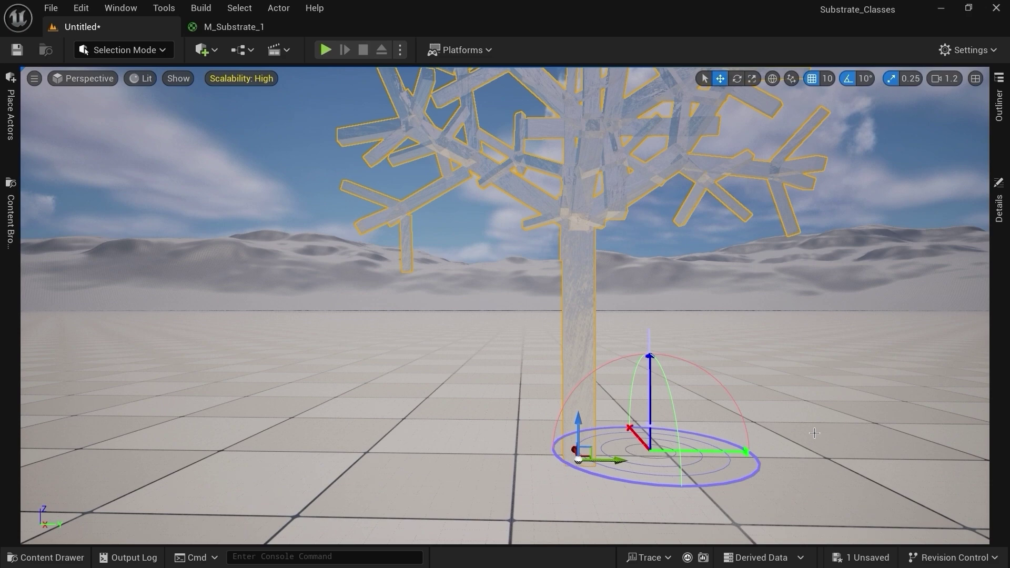
pyautogui.hotkey('ctrl', 'l')
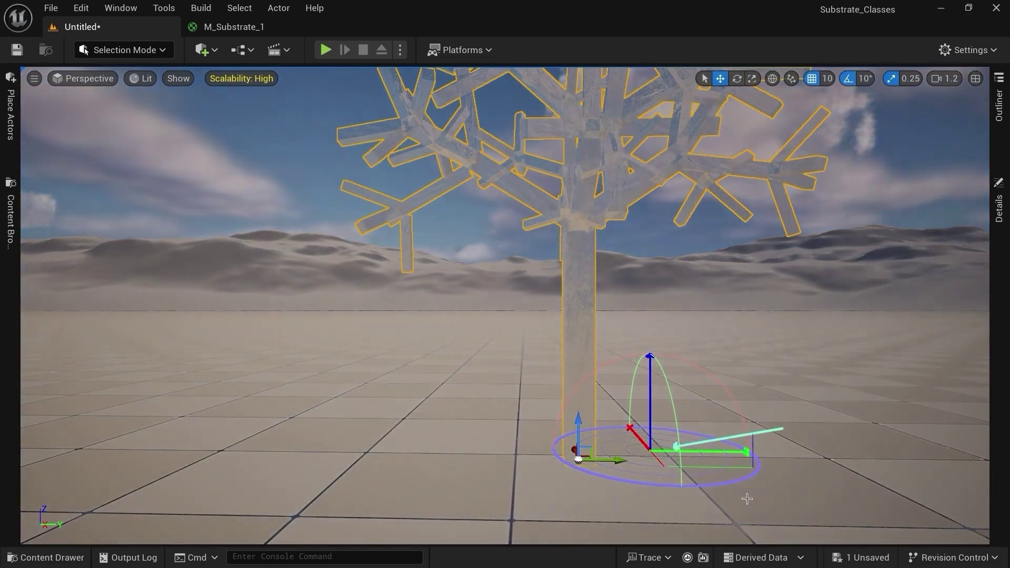
# Step: Rotate the sun light until it drops below the horizon and the level is completely dark
pyautogui.hotkey('ctrl', 'l')
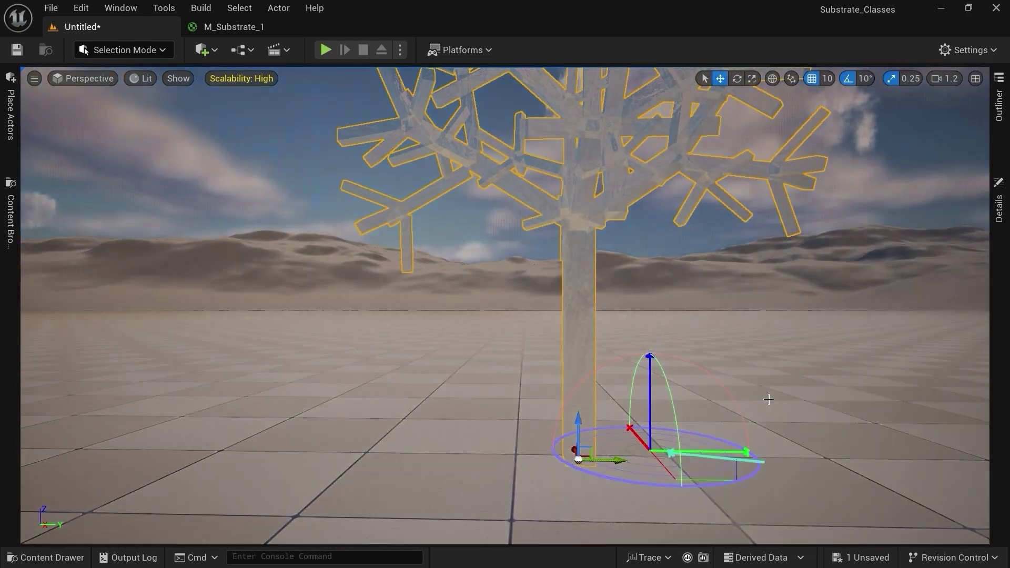
pyautogui.hotkey('ctrl', 'l')
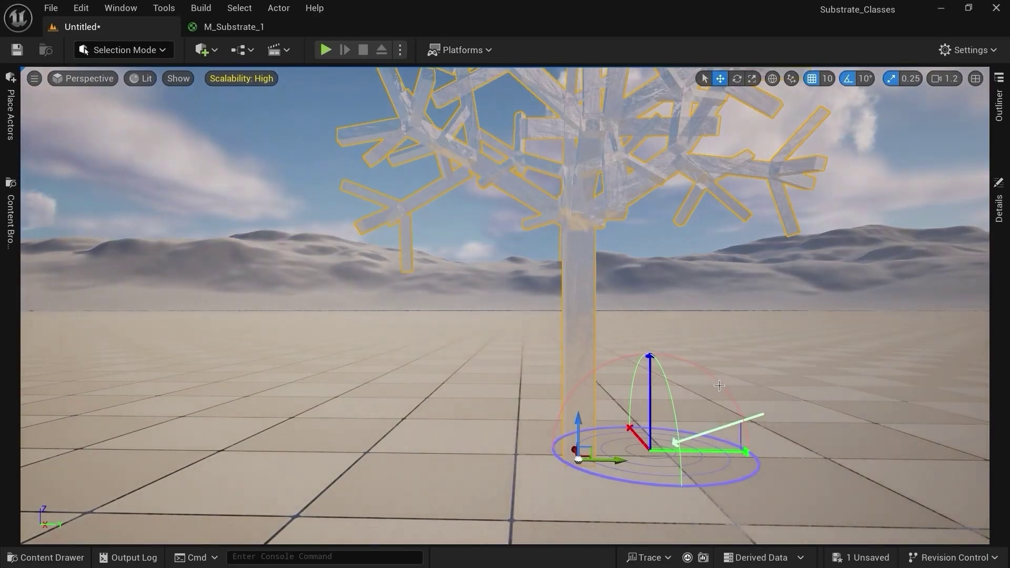
pyautogui.hotkey('ctrl', 'l')
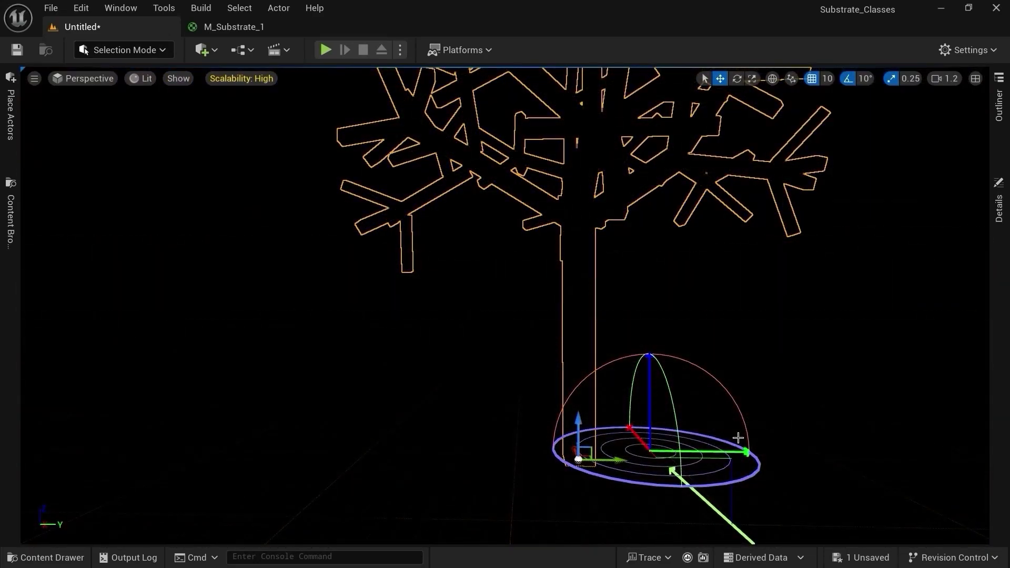
# Step: Add a Point Light to the dark level and move it sideways away from the tree trunk
pyautogui.click(204, 50)
pyautogui.moveTo(221, 196)
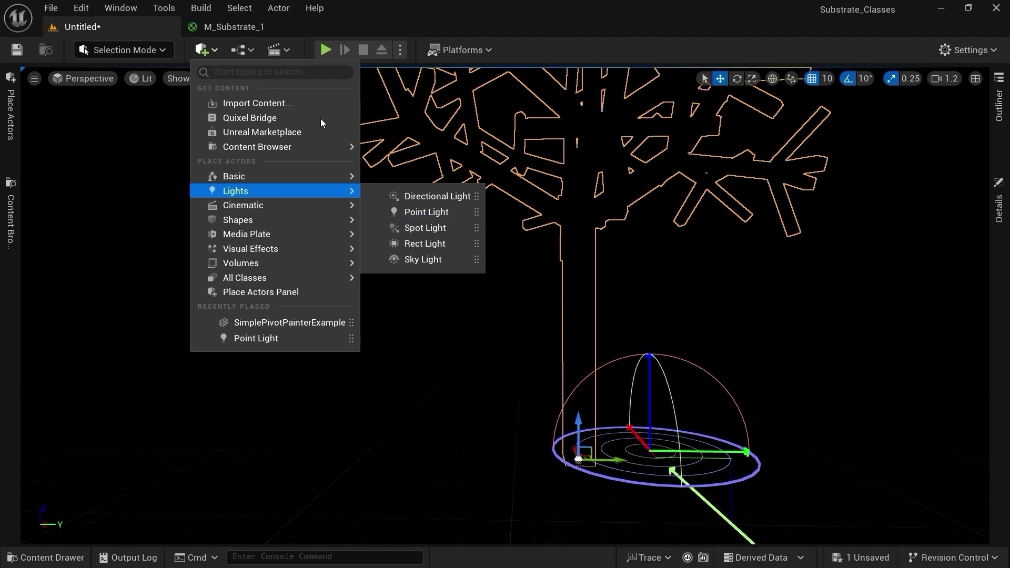
pyautogui.click(206, 50)
pyautogui.hotkey('ctrl', 'z')
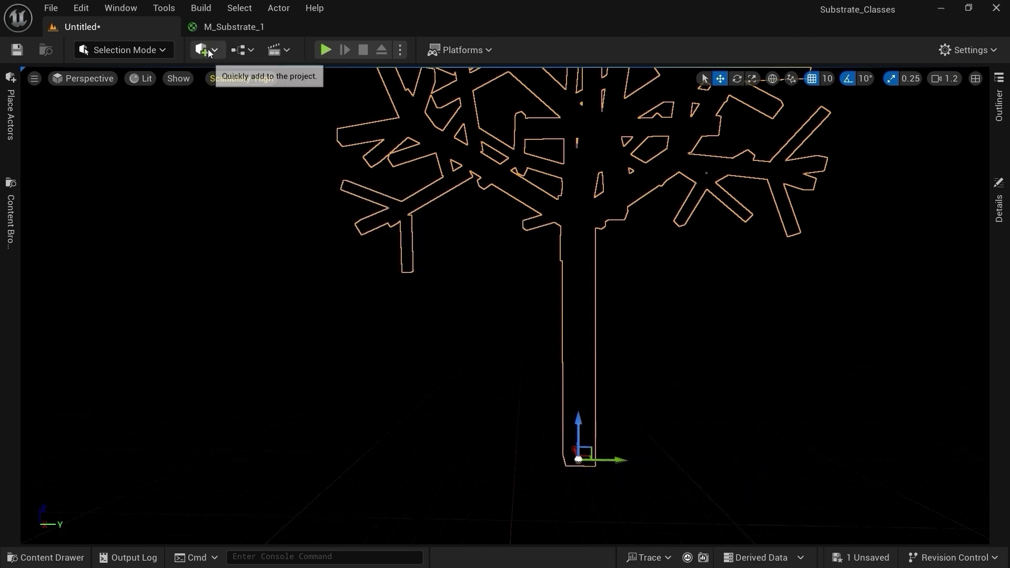
pyautogui.click(210, 52)
pyautogui.click(210, 52)
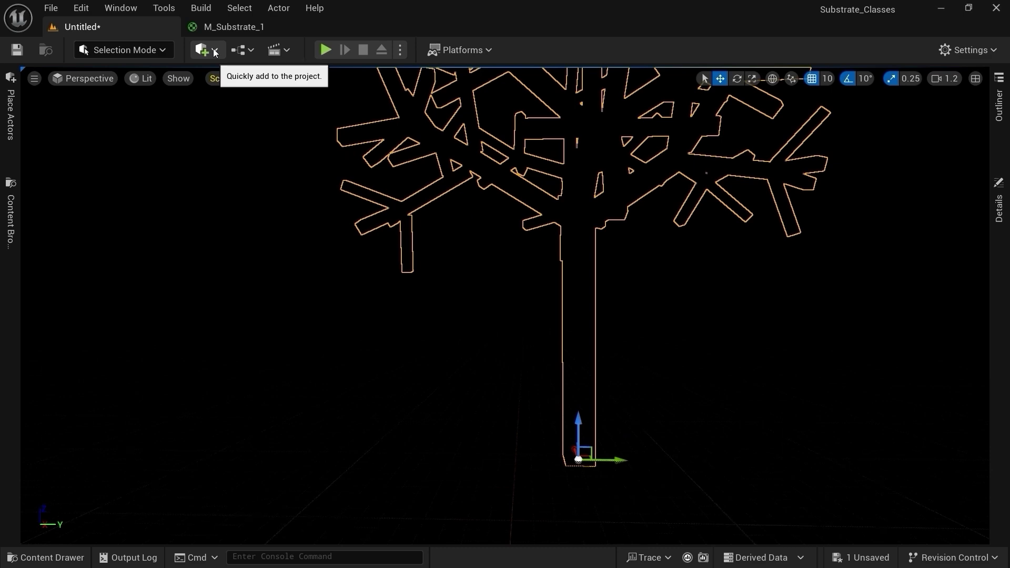
pyautogui.click(215, 52)
pyautogui.moveTo(237, 196)
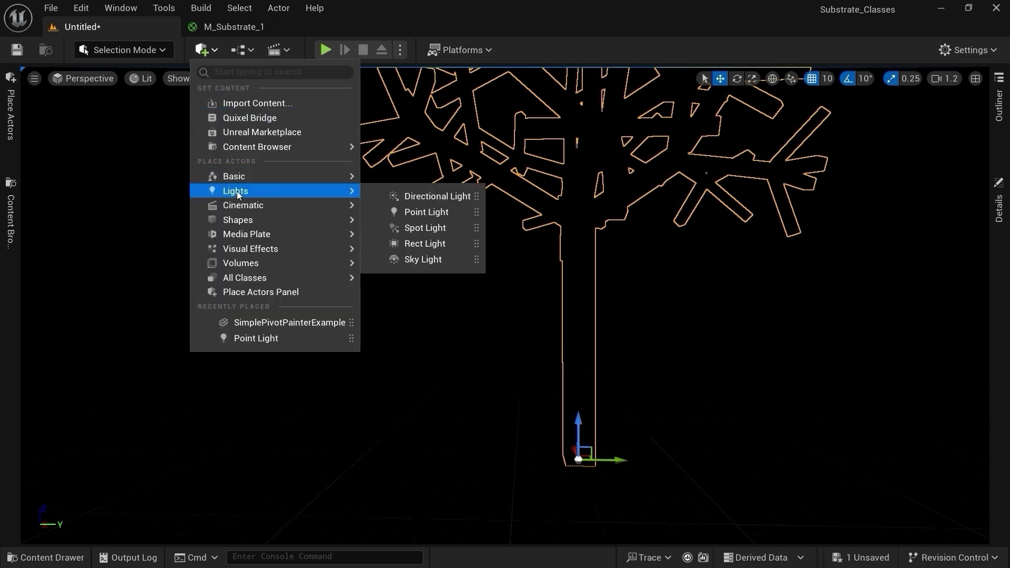
pyautogui.click(427, 212)
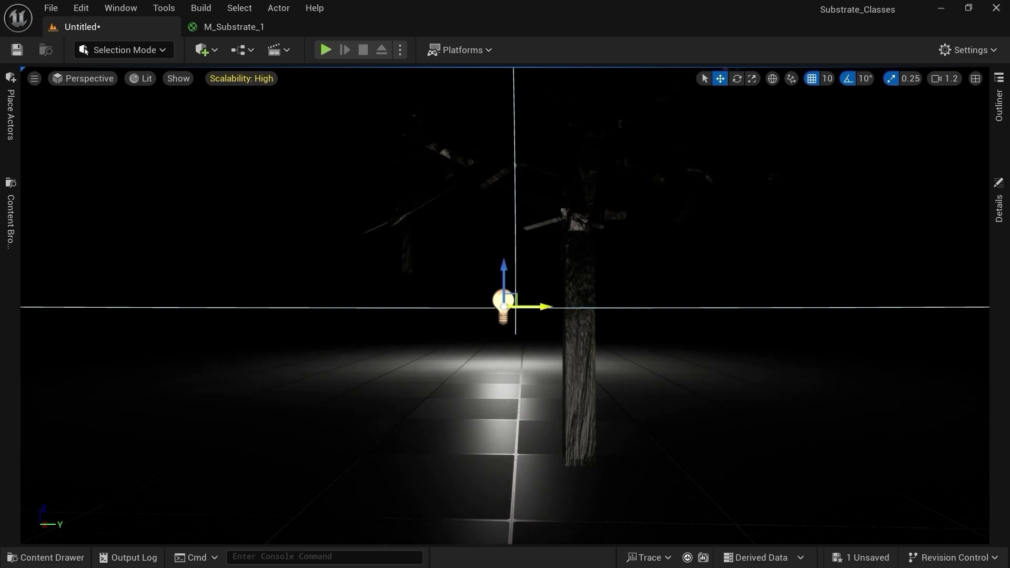
pyautogui.moveTo(517, 346); pyautogui.dragTo(270, 346)
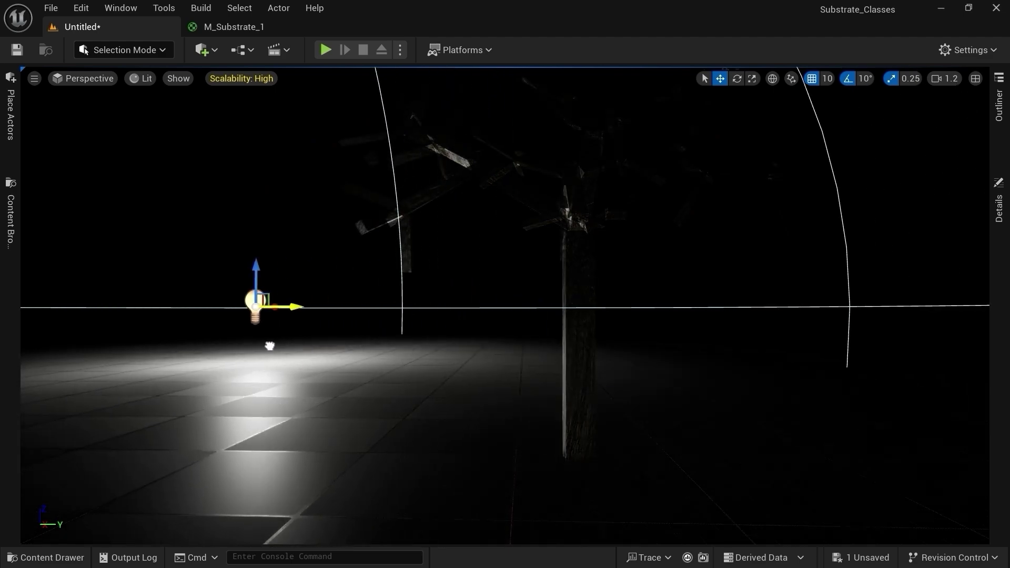
# Step: Reduce the point light's Attenuation Radius and reposition the light close to the tree's branches
pyautogui.keyDown('alt'); pyautogui.moveTo(299, 311); pyautogui.dragTo(300, 399); pyautogui.keyUp('alt')
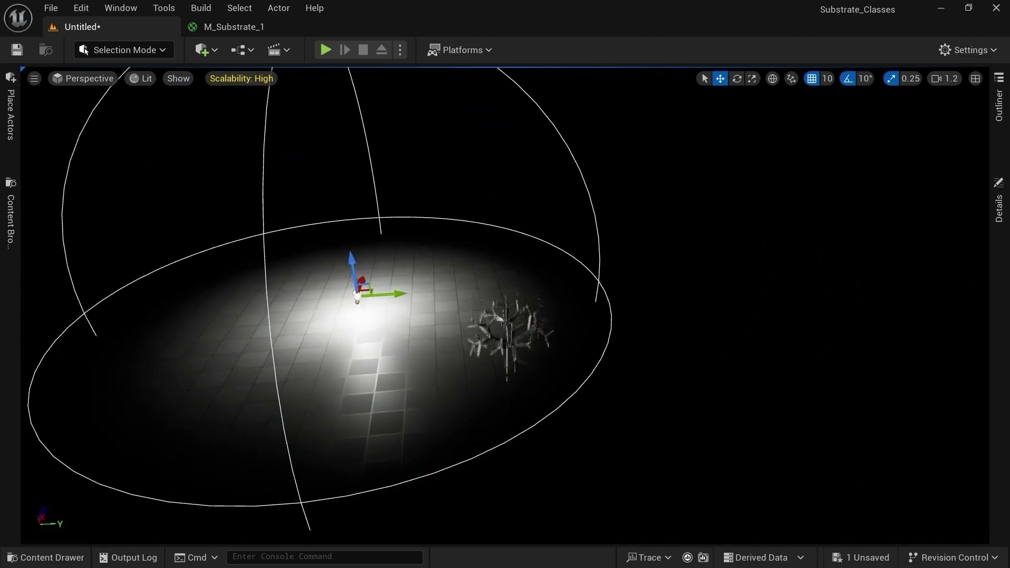
pyautogui.scroll(3, 355, 354)
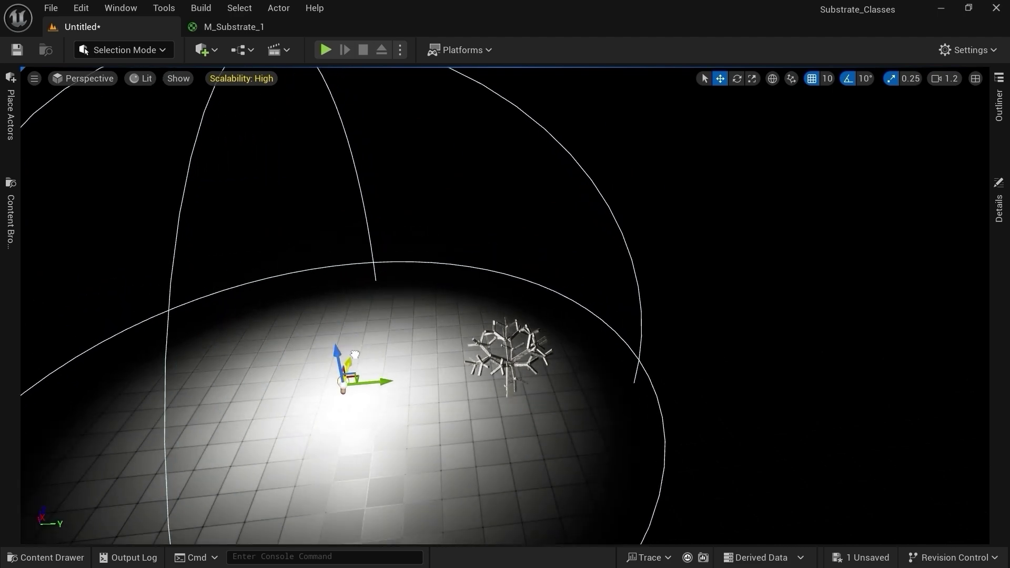
pyautogui.scroll(1, 355, 354)
pyautogui.click(998, 207)
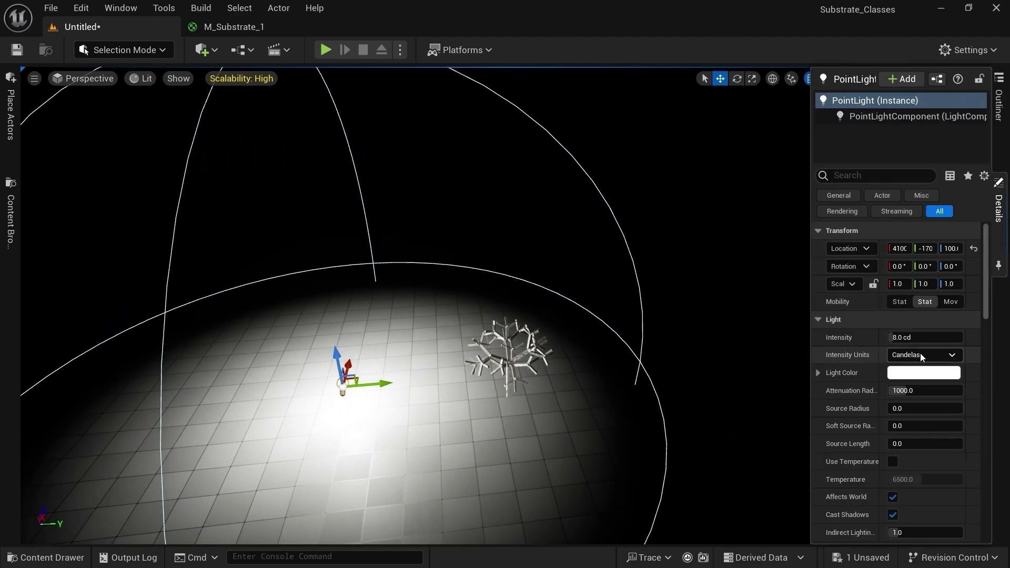
pyautogui.moveTo(926, 390); pyautogui.dragTo(888, 390)
pyautogui.moveTo(416, 365); pyautogui.dragTo(350, 235, button='right')
pyautogui.moveTo(350, 236); pyautogui.dragTo(361, 162)
pyautogui.moveTo(360, 162); pyautogui.dragTo(259, 236, button='right')
# Step: Review the Translucency settings and Lighting Mode of M_Substrate_1, and search its details for "gene"
pyautogui.click(244, 29)
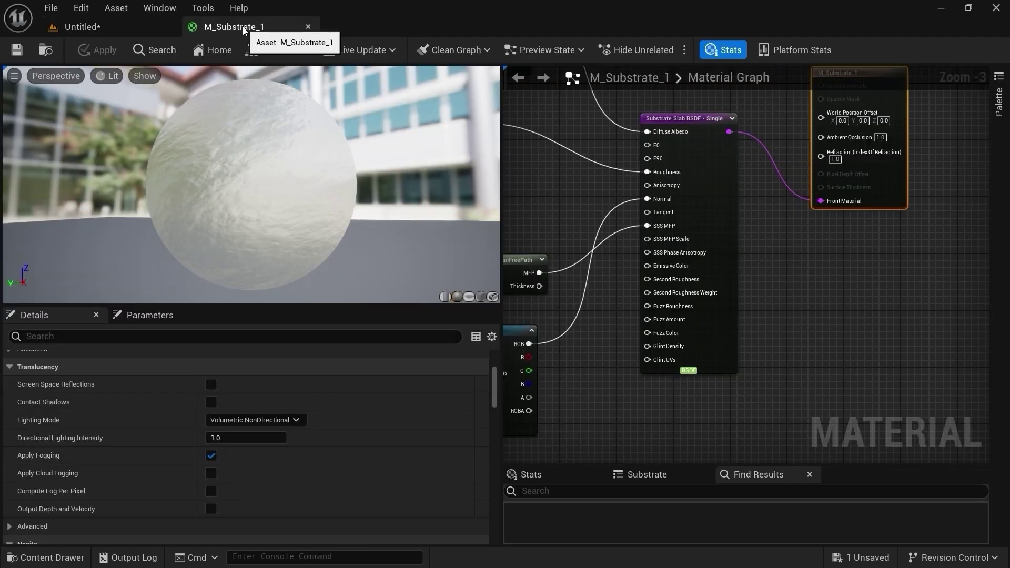
pyautogui.scroll(1, 365, 469)
pyautogui.scroll(-3, 365, 469)
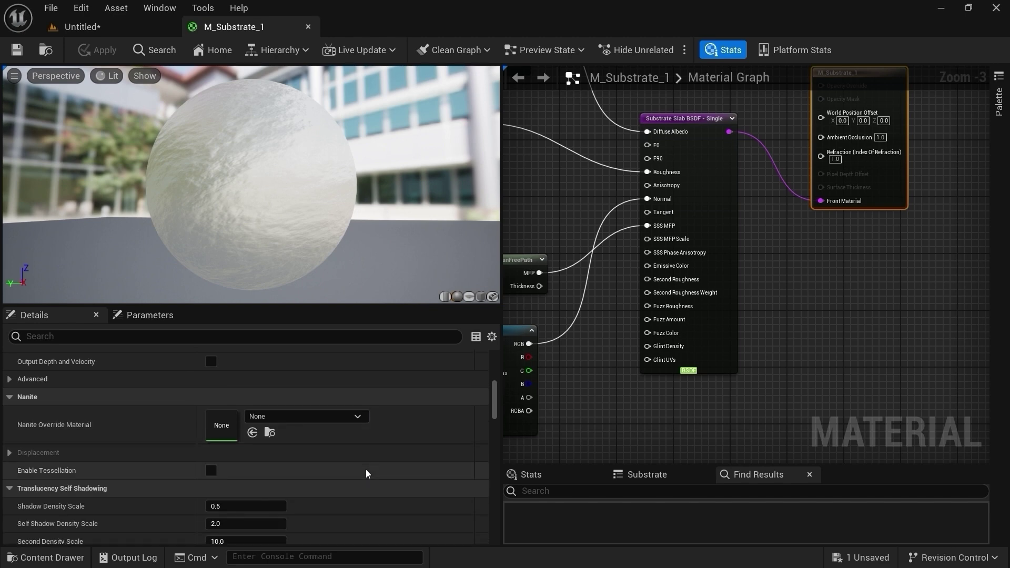
pyautogui.scroll(-2, 366, 471)
pyautogui.scroll(4, 366, 471)
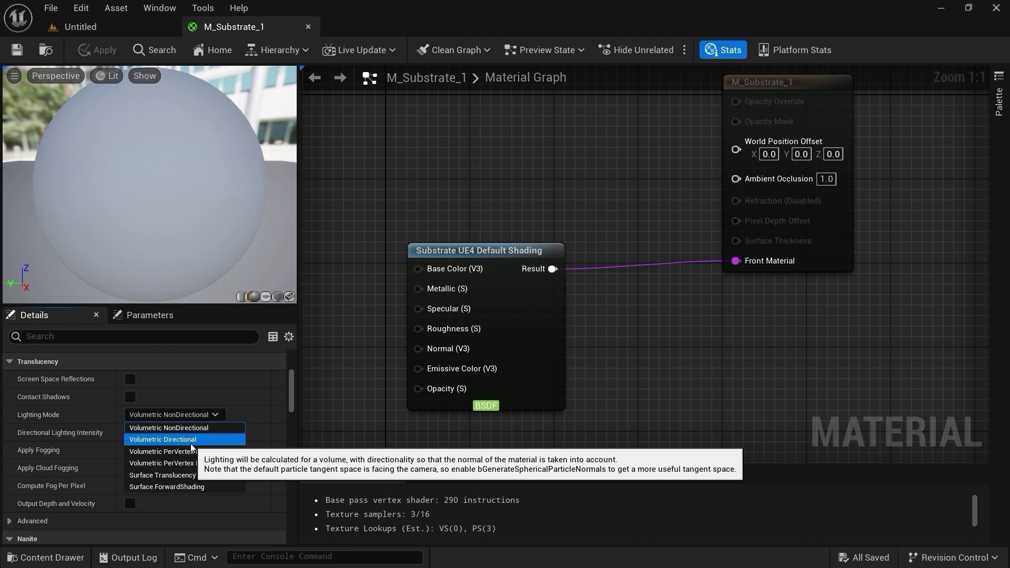
pyautogui.click(380, 415)
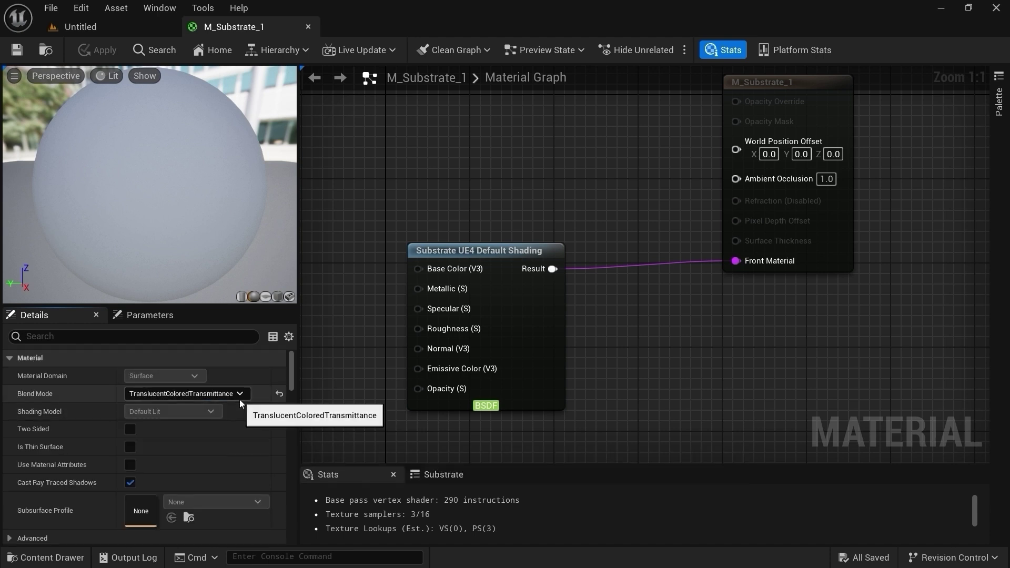
pyautogui.click(80, 336)
pyautogui.write('gene')
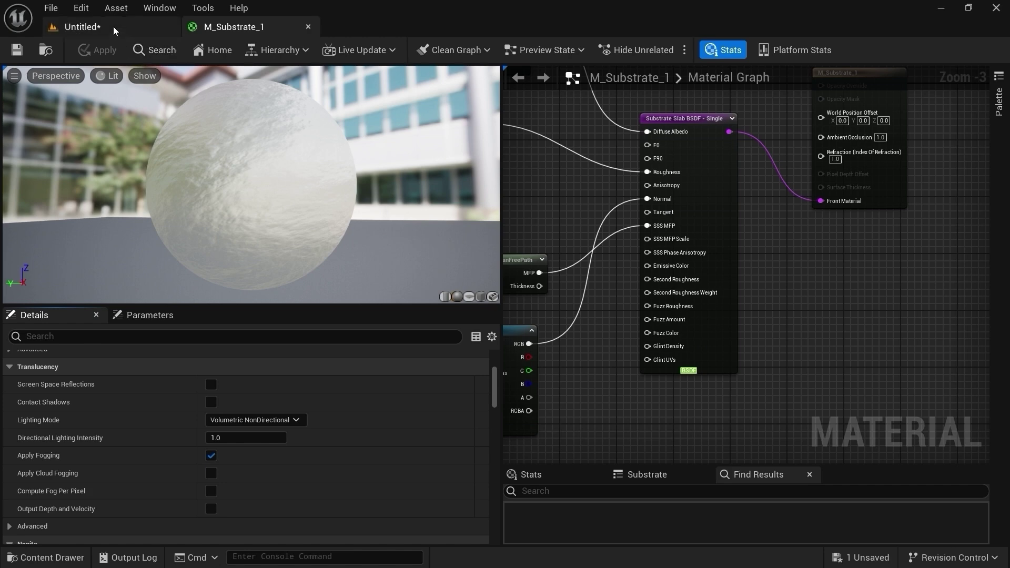
# Step: Check the lit tree in the level and detach the M_Substrate_1 editor into a floating window over the viewport
pyautogui.click(81, 26)
pyautogui.moveTo(504, 305)
pyautogui.mouseDown(button='right')
pyautogui.moveTo(521, 316)
pyautogui.moveTo(521, 295)
pyautogui.moveTo(510, 315)
pyautogui.moveTo(500, 299)
pyautogui.mouseUp(button='right')
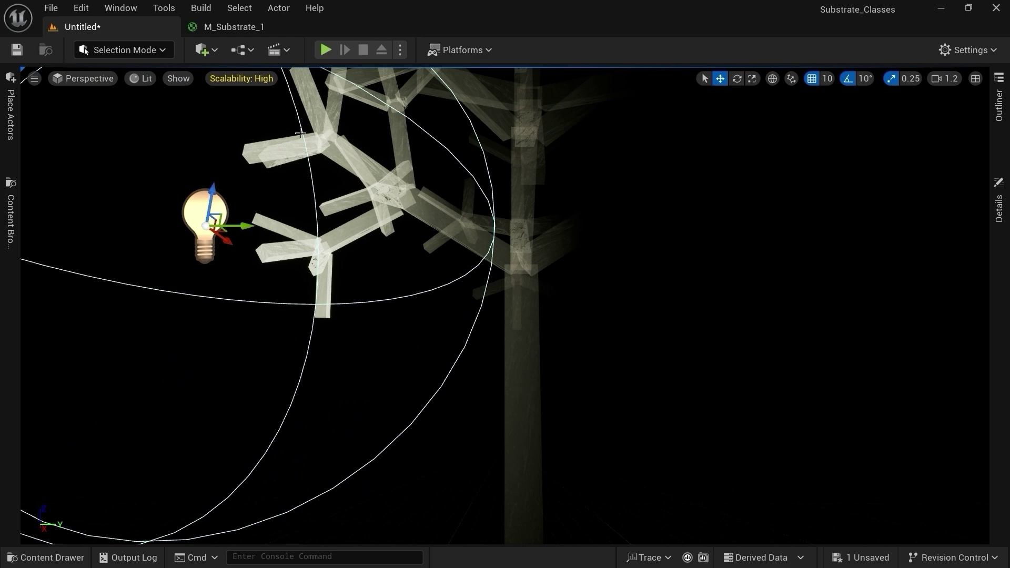
pyautogui.click(235, 29)
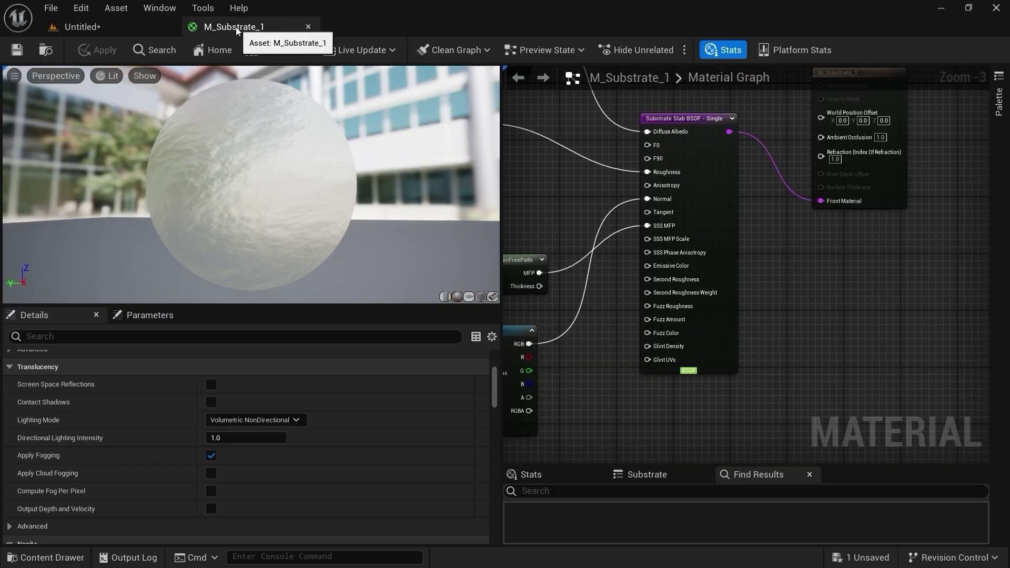
pyautogui.click(270, 421)
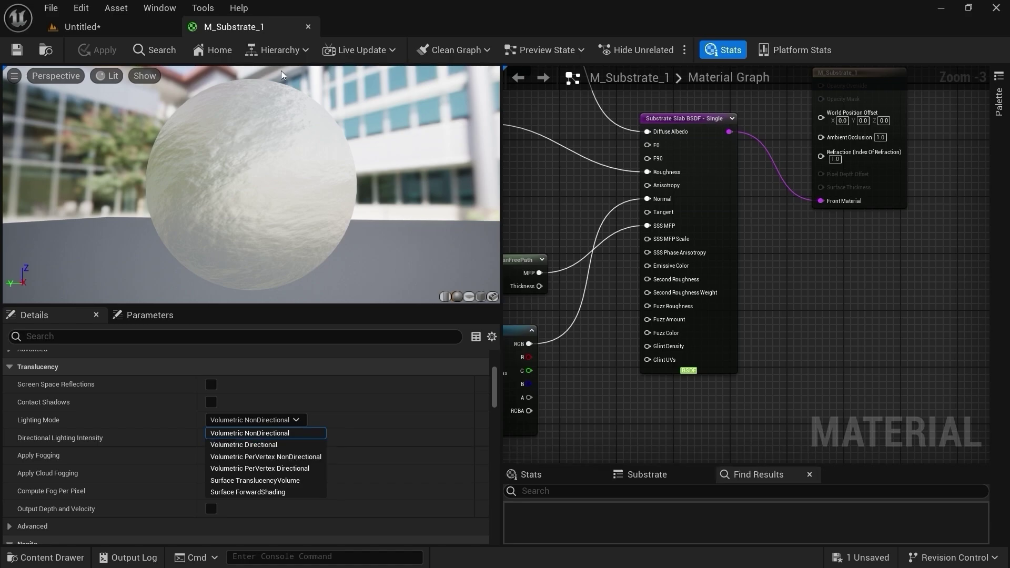
pyautogui.moveTo(279, 21); pyautogui.dragTo(538, 94)
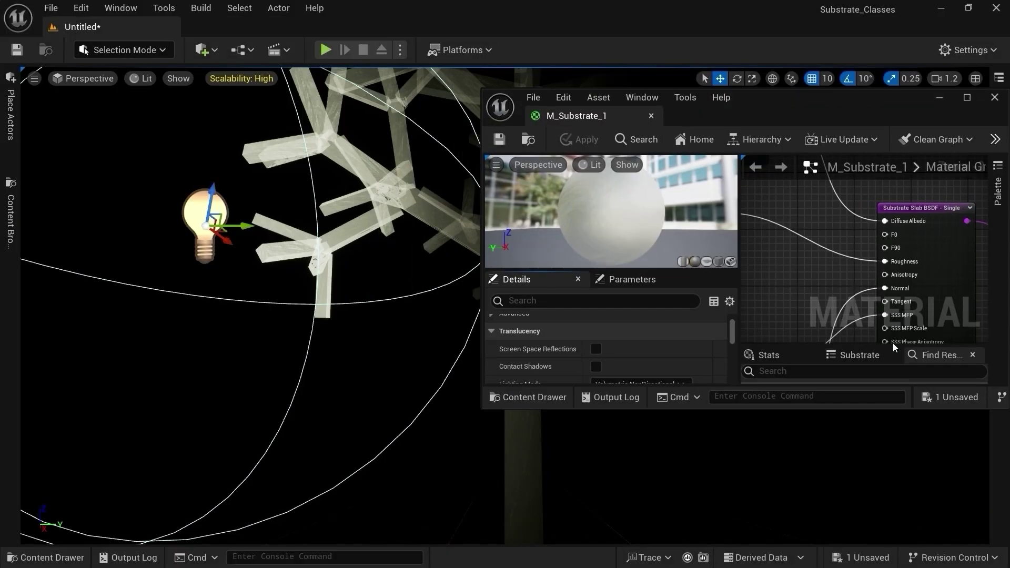
# Step: Set the material's translucency Lighting Mode to Volumetric Directional, apply it, and move the point light closer to the branches
pyautogui.scroll(-3, 711, 327)
pyautogui.click(681, 321)
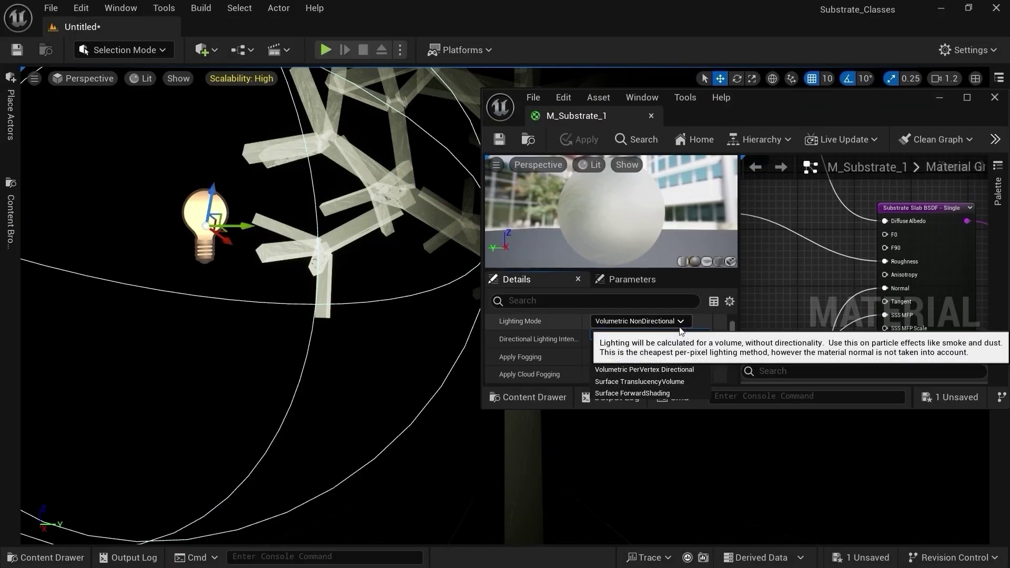
pyautogui.click(669, 347)
pyautogui.click(578, 139)
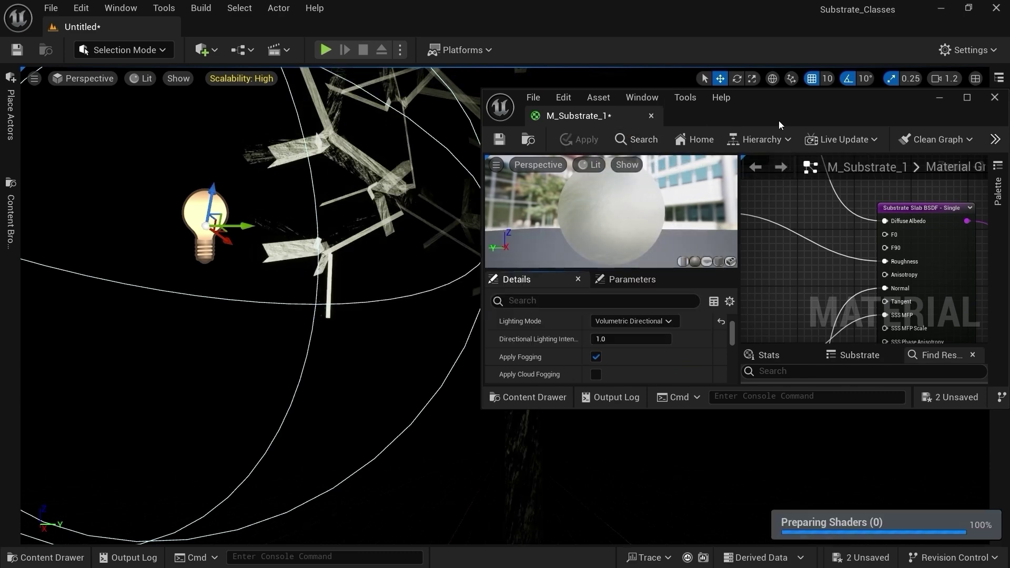
pyautogui.moveTo(777, 103); pyautogui.dragTo(934, 112)
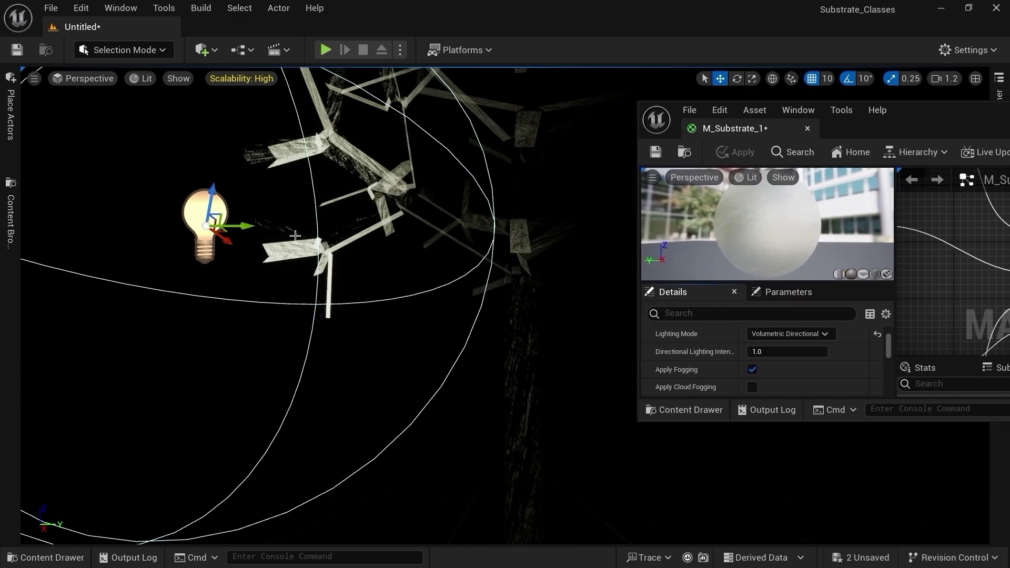
pyautogui.moveTo(250, 227); pyautogui.dragTo(277, 225)
# Step: Change the Lighting Mode to Volumetric PerVertex NonDirectional, apply it, and move the point light onto the outer branches
pyautogui.click(821, 333)
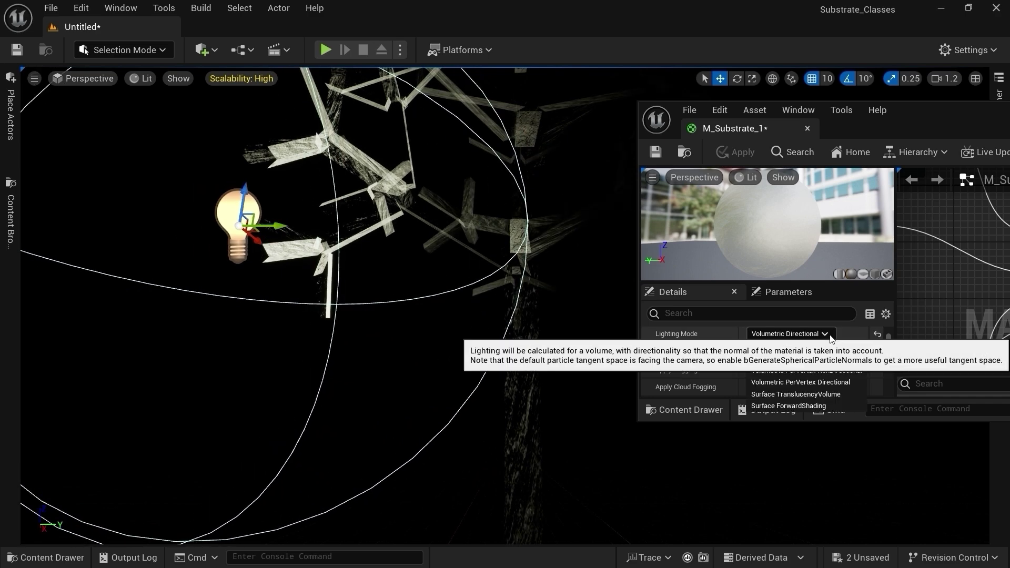
pyautogui.click(835, 372)
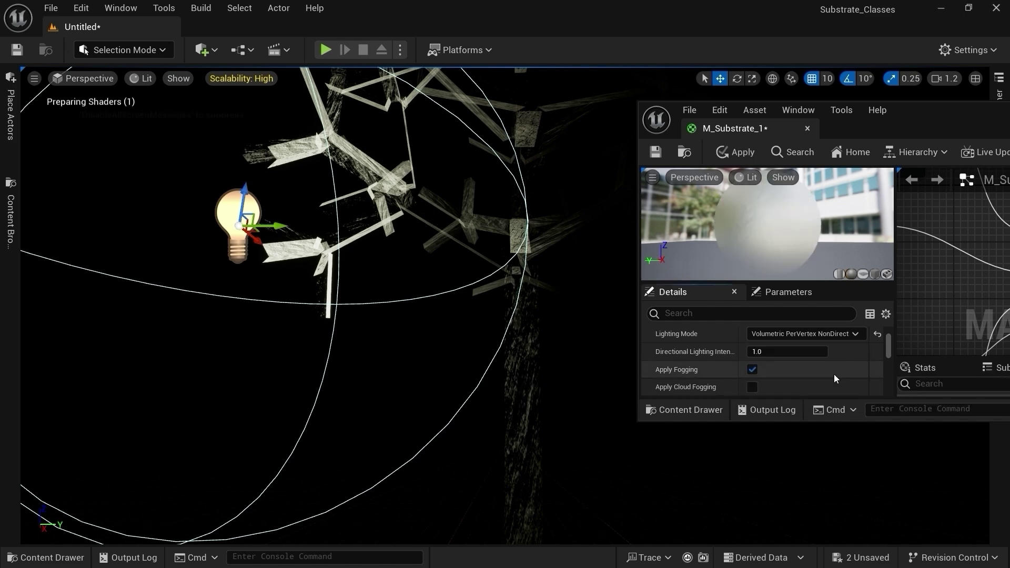
pyautogui.click(740, 150)
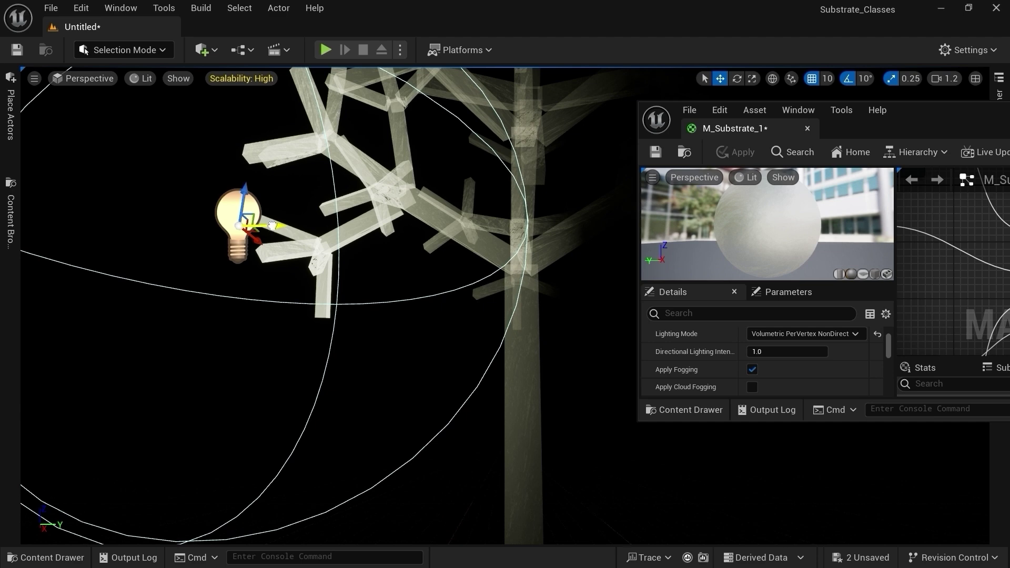
pyautogui.moveTo(274, 225); pyautogui.dragTo(317, 227)
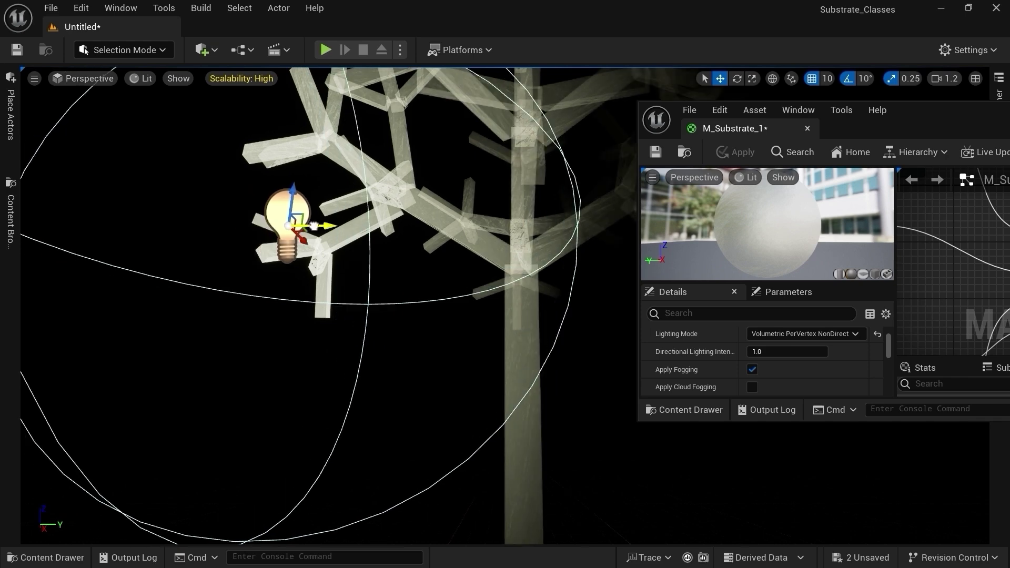
# Step: Switch the Lighting Mode to Volumetric PerVertex Directional, apply it, and shift the point light slightly away from the branches
pyautogui.click(803, 333)
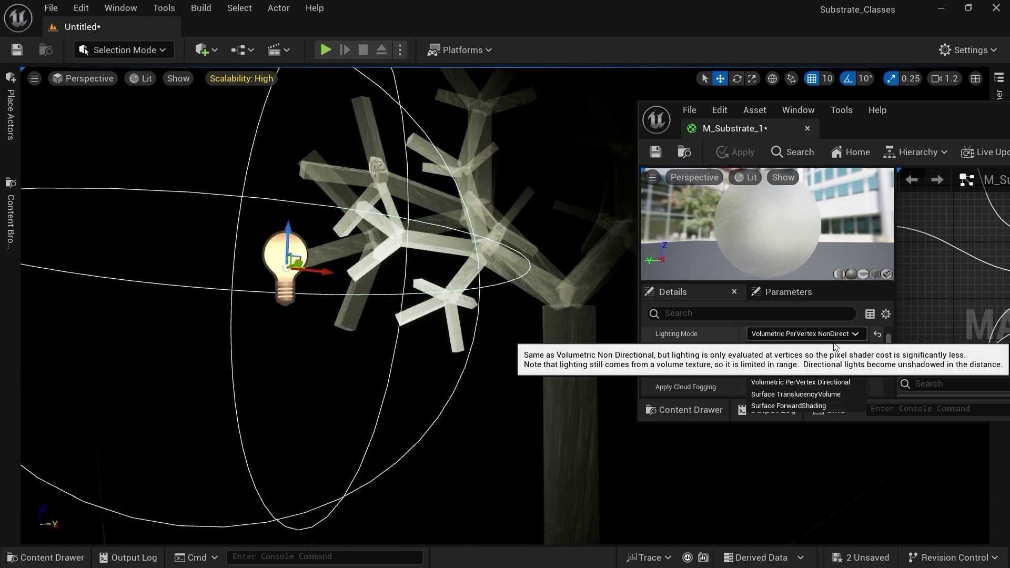
pyautogui.click(820, 383)
pyautogui.click(736, 152)
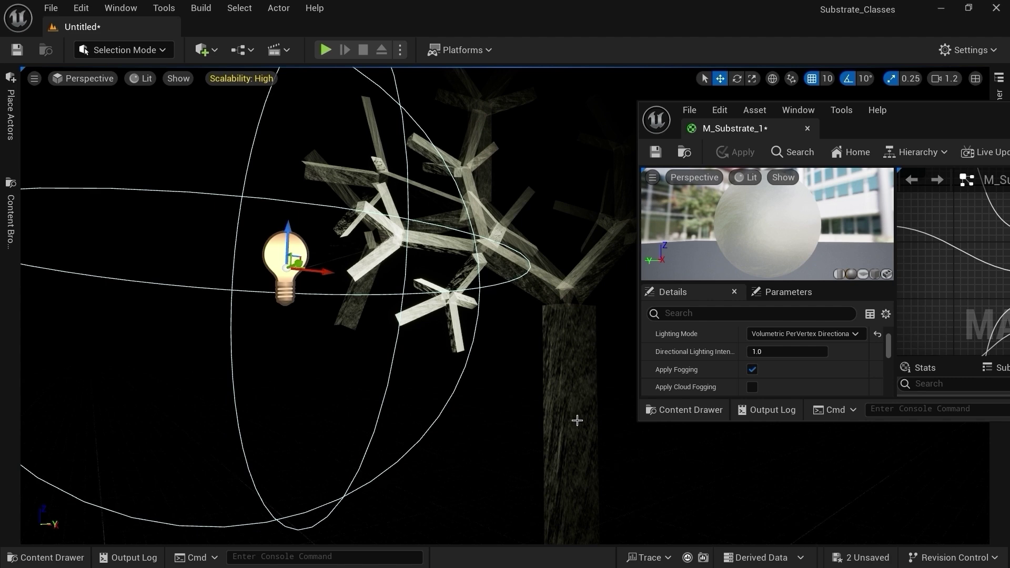
pyautogui.moveTo(315, 270)
pyautogui.mouseDown()
pyautogui.moveTo(398, 263)
pyautogui.moveTo(296, 269)
pyautogui.moveTo(352, 267)
pyautogui.moveTo(312, 267)
pyautogui.mouseUp()
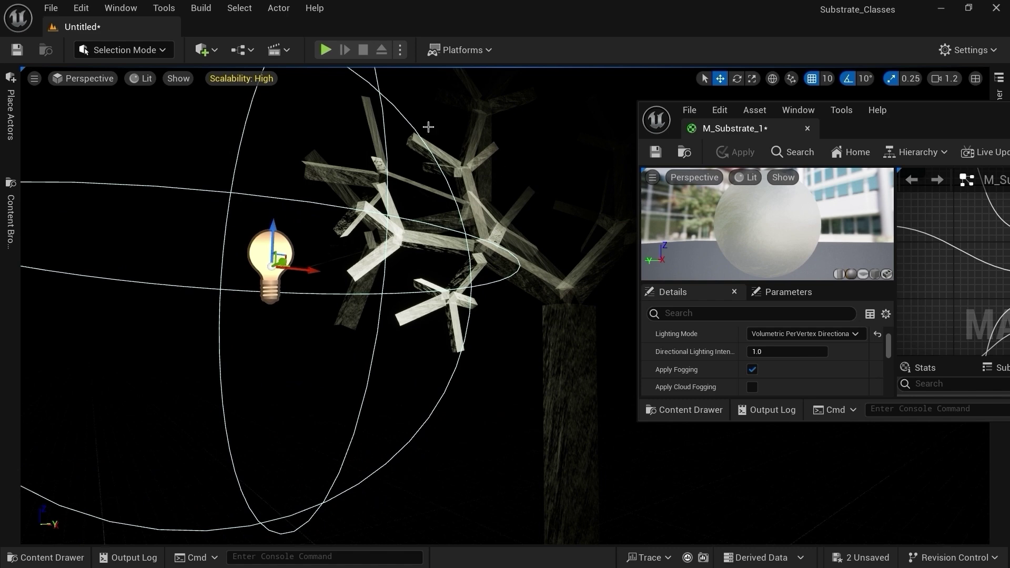
pyautogui.moveTo(564, 171); pyautogui.dragTo(530, 343, button='right')
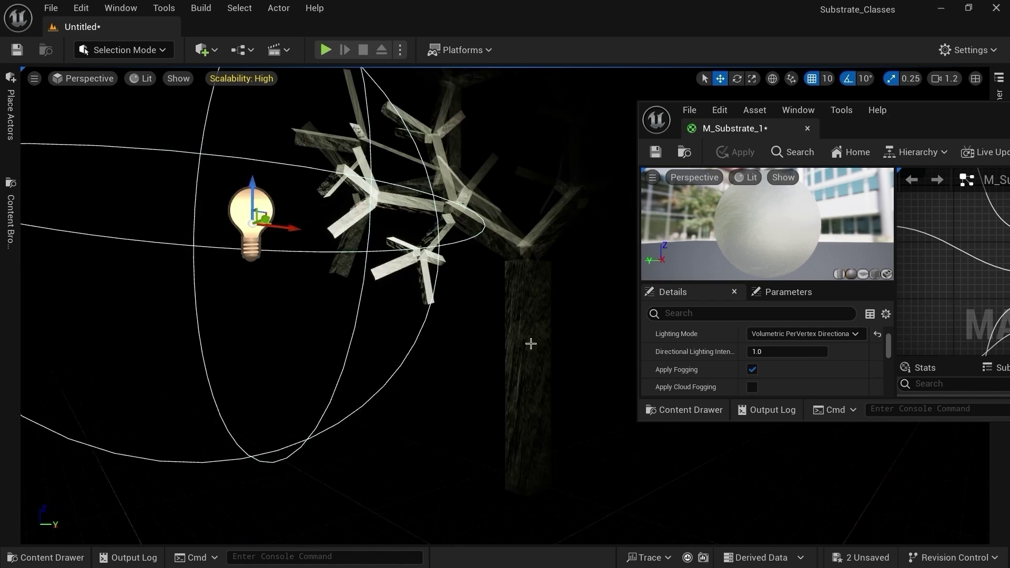
# Step: Set the Lighting Mode to Surface TranslucencyVolume, apply it, and check the tree's lighting from several angles
pyautogui.click(802, 333)
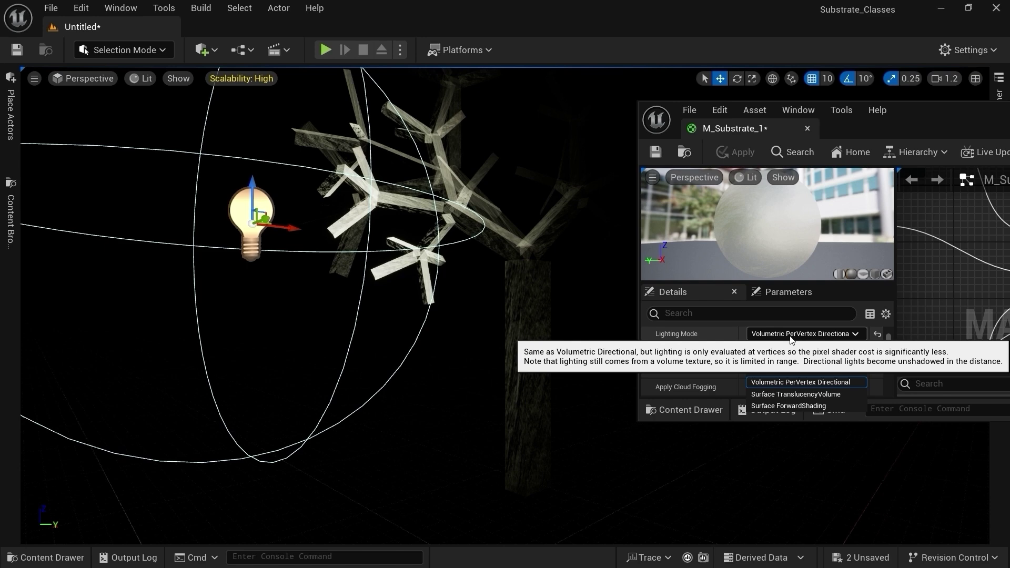
pyautogui.click(818, 395)
pyautogui.moveTo(554, 356); pyautogui.dragTo(554, 356, button='right')
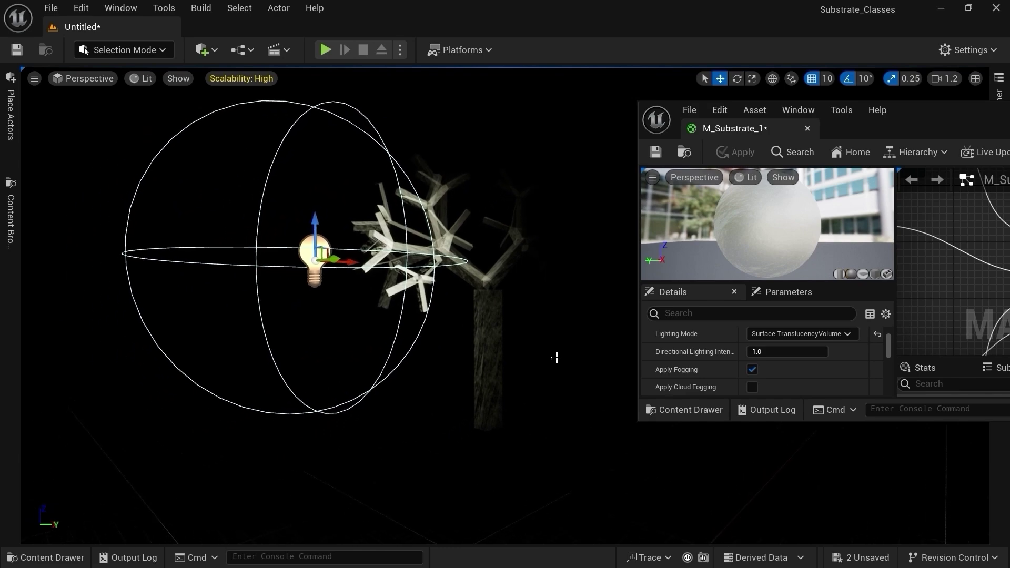
pyautogui.moveTo(494, 325); pyautogui.dragTo(404, 222, button='right')
pyautogui.moveTo(404, 222); pyautogui.dragTo(340, 111, button='middle')
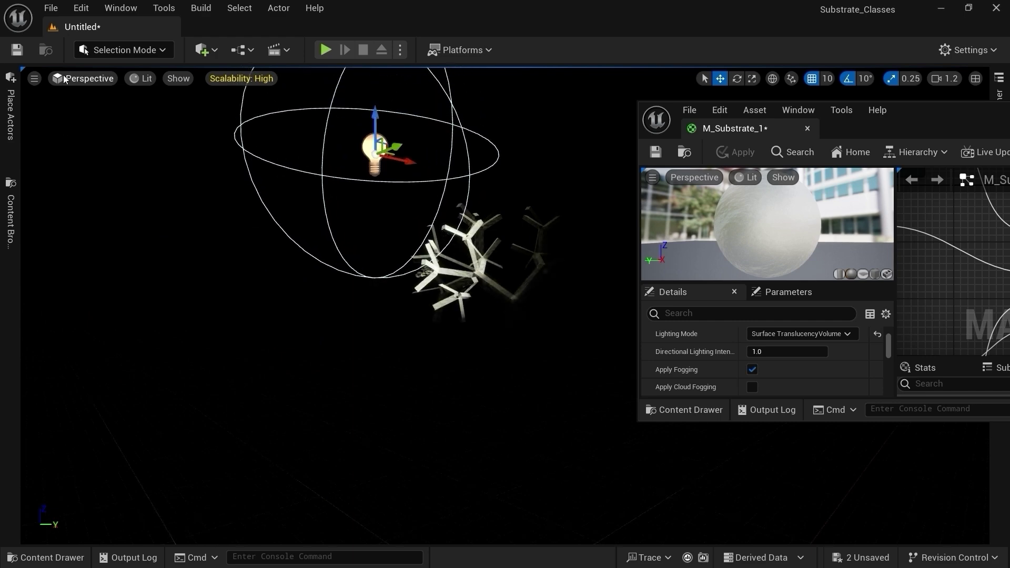
# Step: Add a Plane shape to the level near the tree and scale it up to about 7.75 × 8.0 × 7.75
pyautogui.click(145, 79)
pyautogui.click(83, 78)
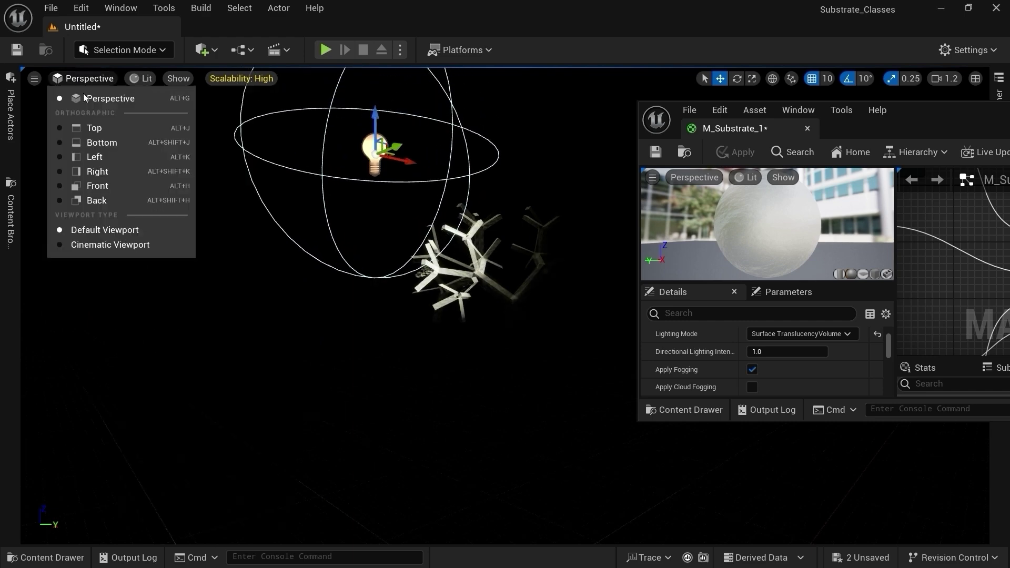
pyautogui.click(202, 49)
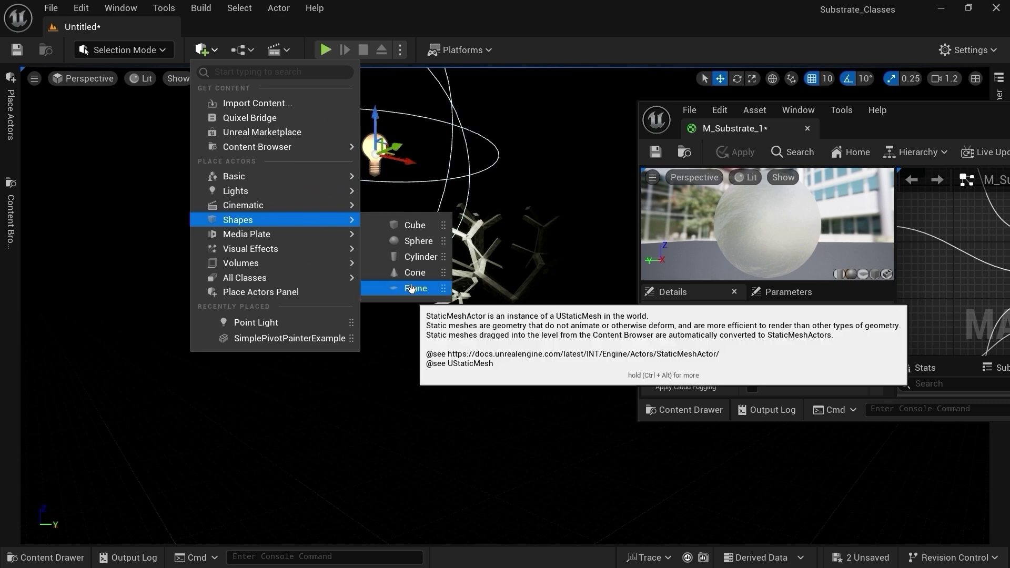
pyautogui.moveTo(426, 298); pyautogui.dragTo(466, 375)
pyautogui.press('e')
pyautogui.press('r')
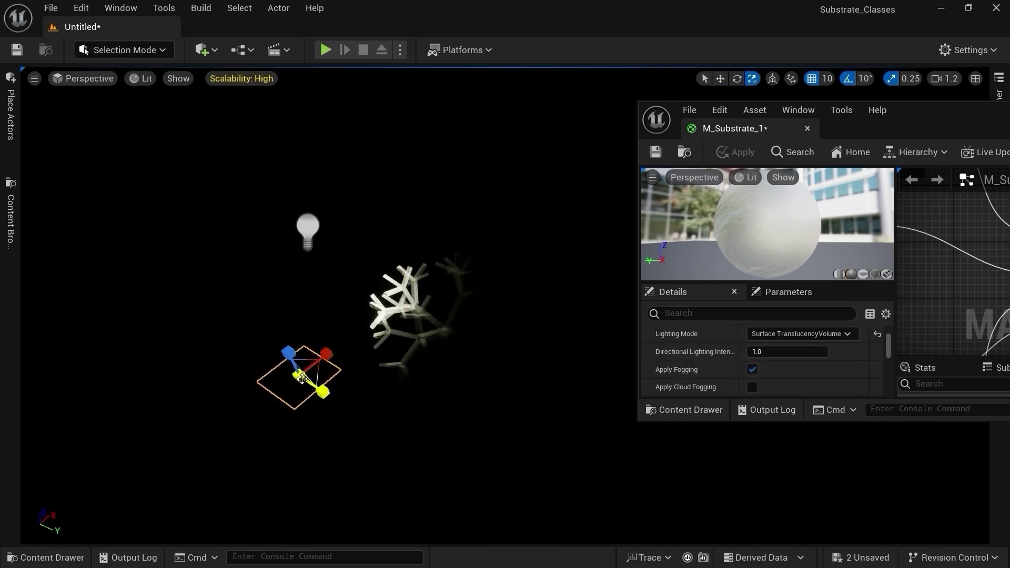
pyautogui.moveTo(299, 376); pyautogui.dragTo(379, 421)
pyautogui.press('f')
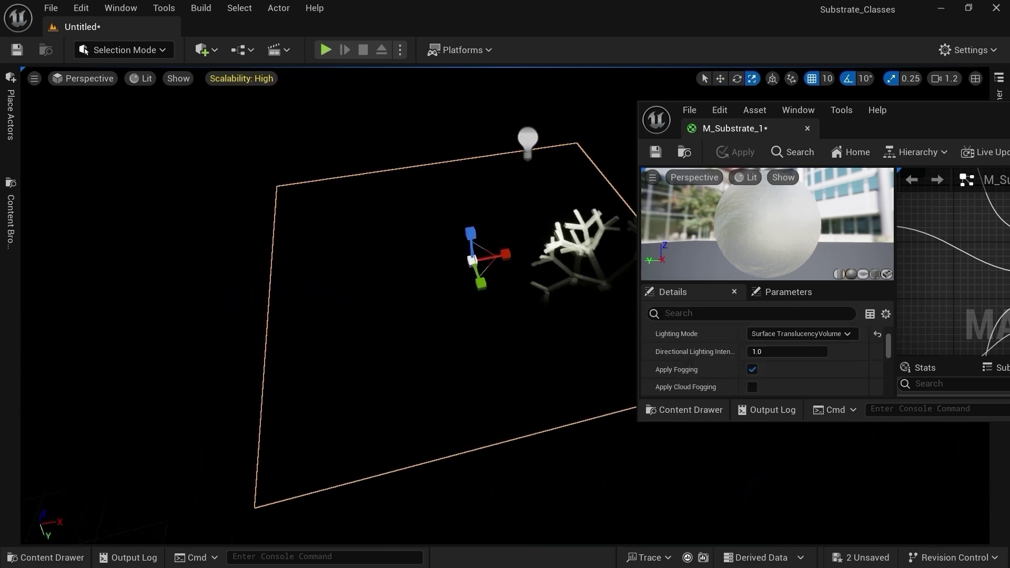
# Step: Assign the M_Substrate_1 material to Element 0 of the plane
pyautogui.moveTo(936, 110); pyautogui.dragTo(231, 125)
pyautogui.click(998, 207)
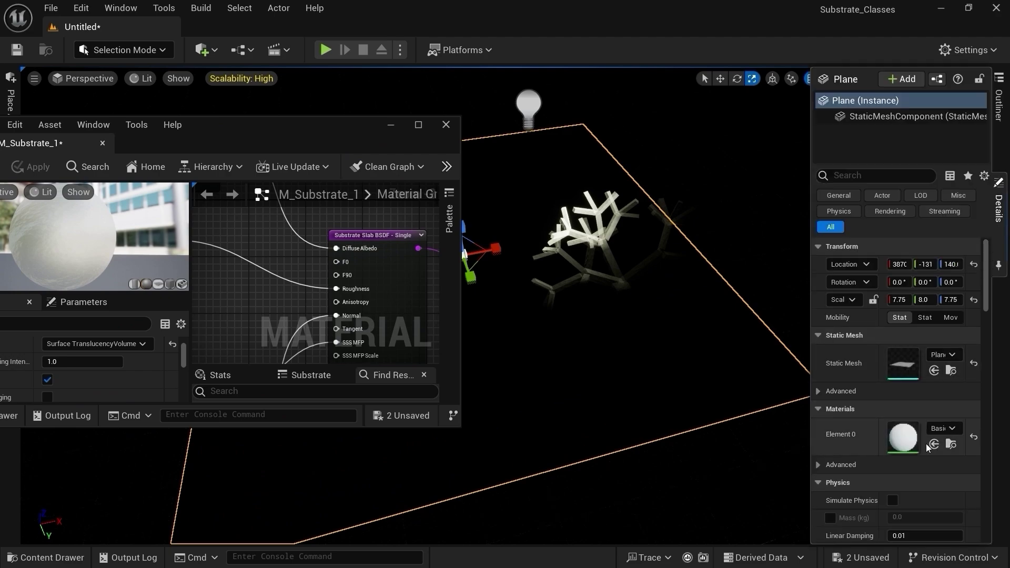
pyautogui.moveTo(322, 130); pyautogui.dragTo(975, 228)
# Step: Focus on the point light and examine from several angles how it lights the plane and the branches
pyautogui.moveTo(368, 168); pyautogui.dragTo(559, 315, button='right')
pyautogui.click(405, 149)
pyautogui.press('f')
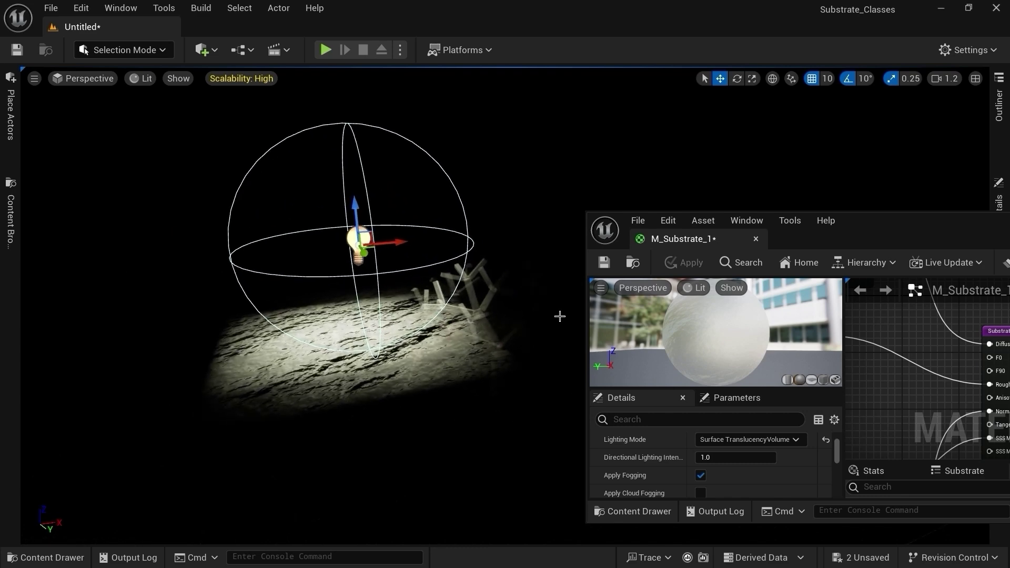
pyautogui.moveTo(335, 185); pyautogui.dragTo(407, 329, button='right')
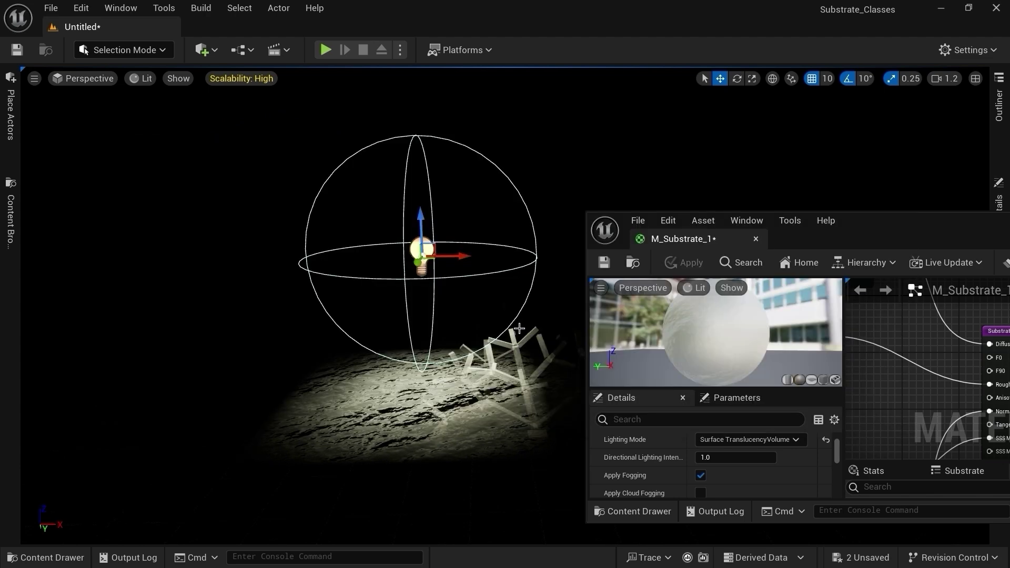
pyautogui.moveTo(564, 302); pyautogui.dragTo(377, 384, button='right')
pyautogui.press('Escape')
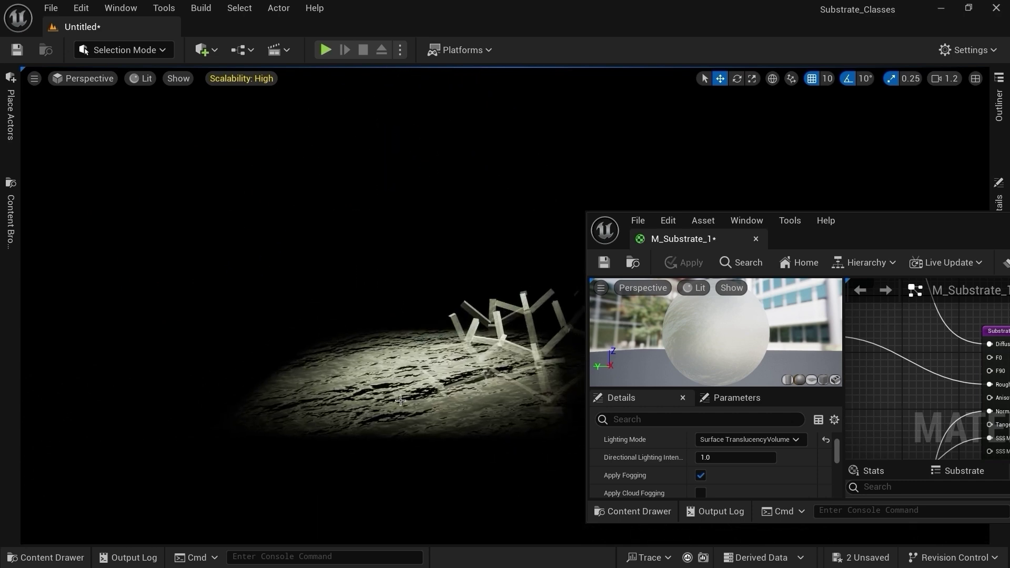
# Step: Set the material's translucency Lighting Mode to Surface ForwardShading
pyautogui.moveTo(463, 410); pyautogui.dragTo(462, 409, button='right')
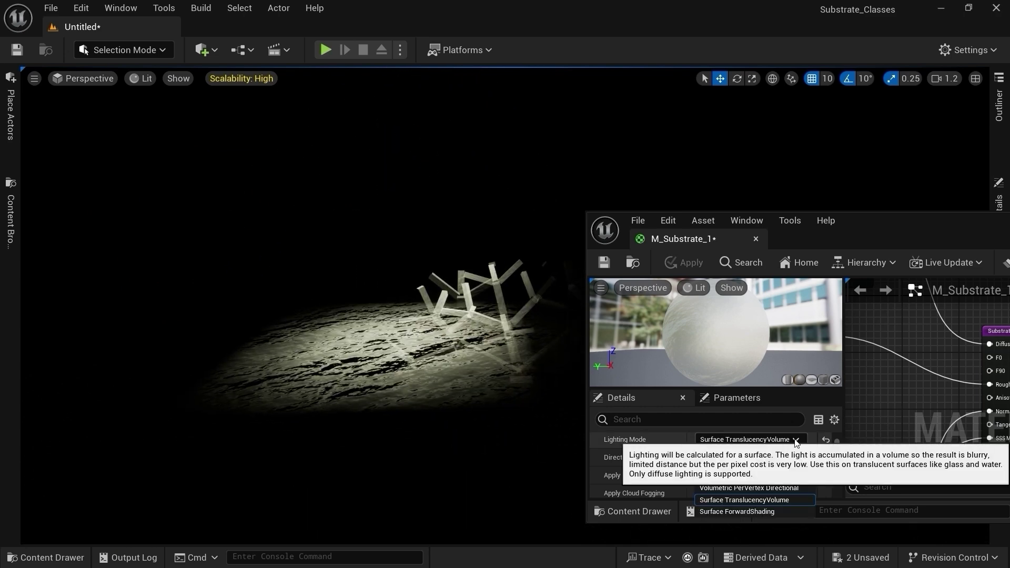
pyautogui.click(750, 439)
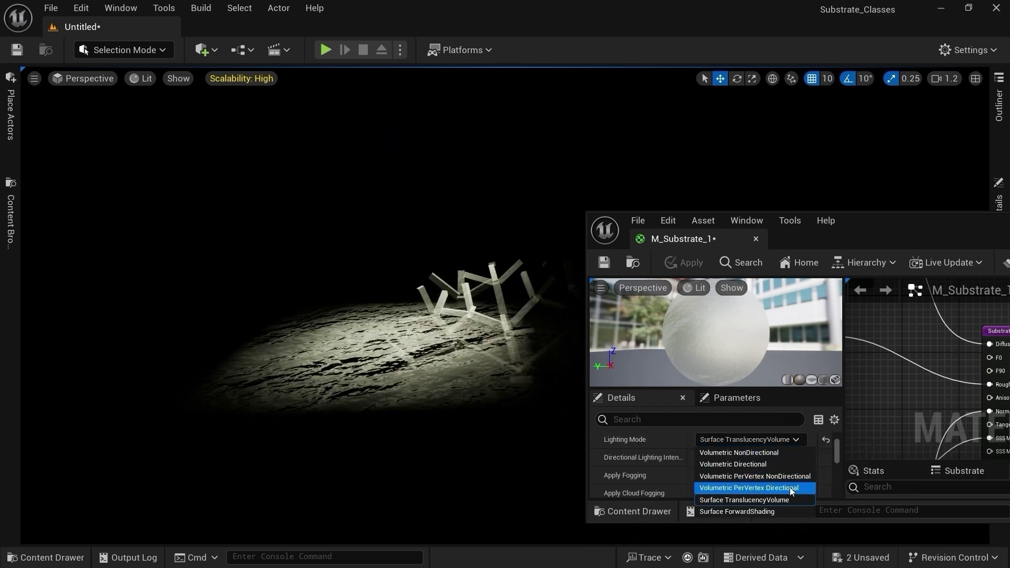
pyautogui.click(765, 512)
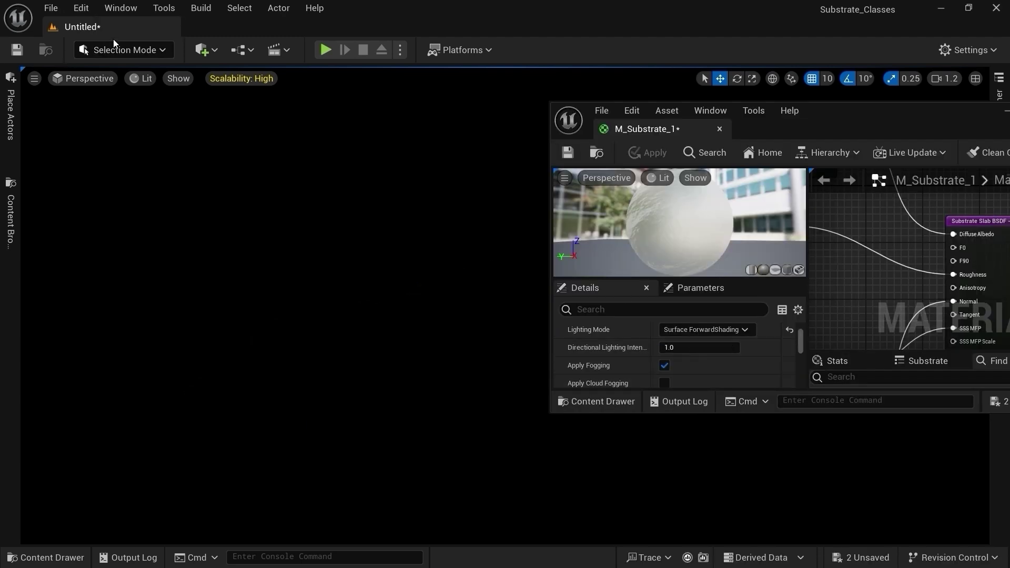
# Step: Search the Project Settings for "forward" and enable Forward Shading in the Forward Renderer section
pyautogui.click(85, 10)
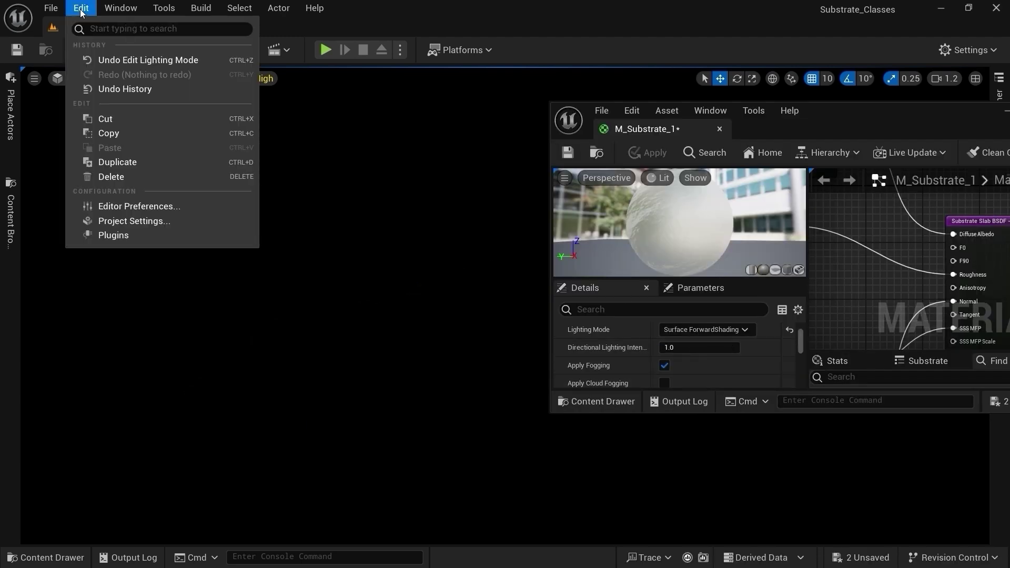
pyautogui.click(146, 221)
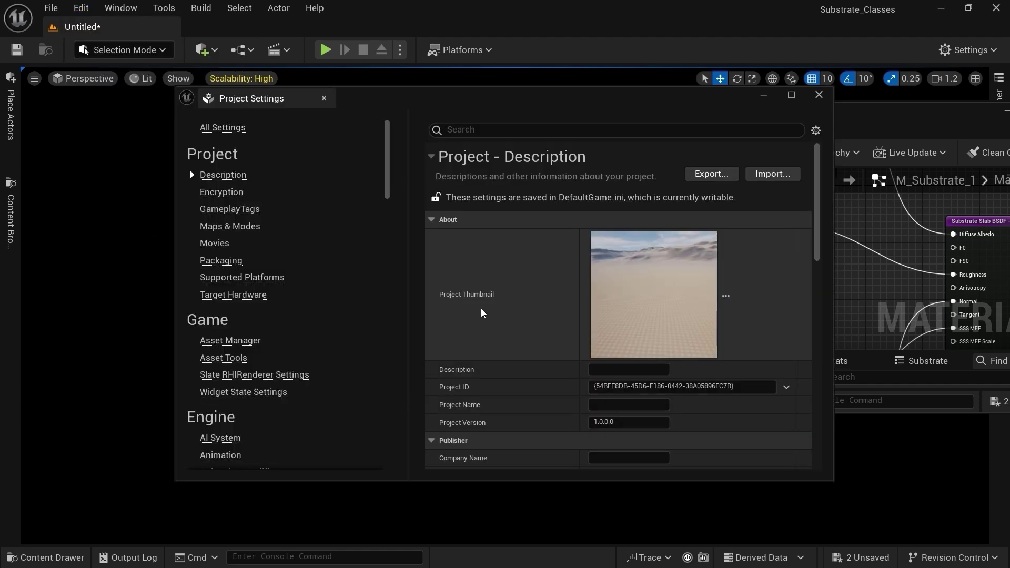
pyautogui.click(452, 131)
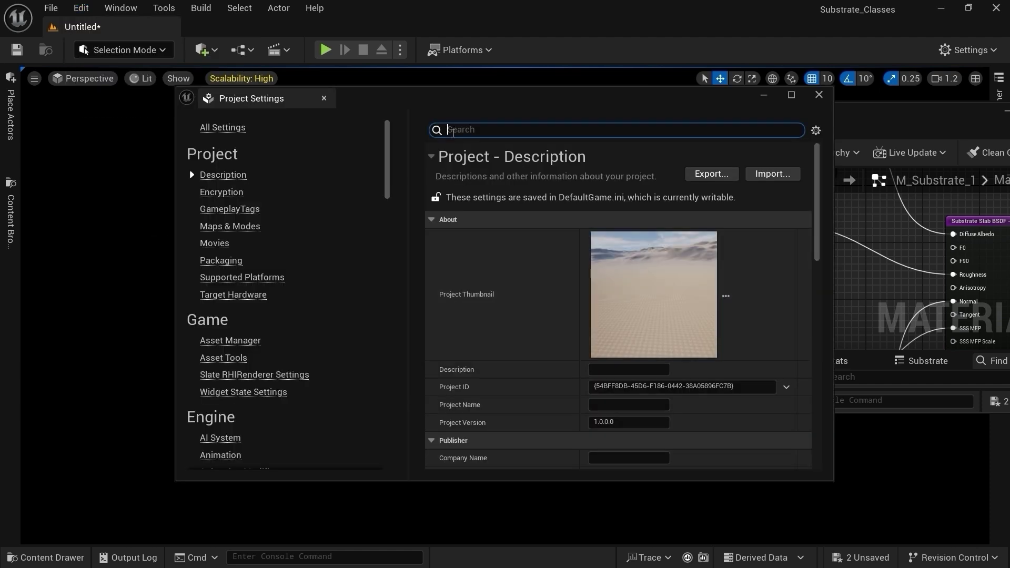
pyautogui.write('forward')
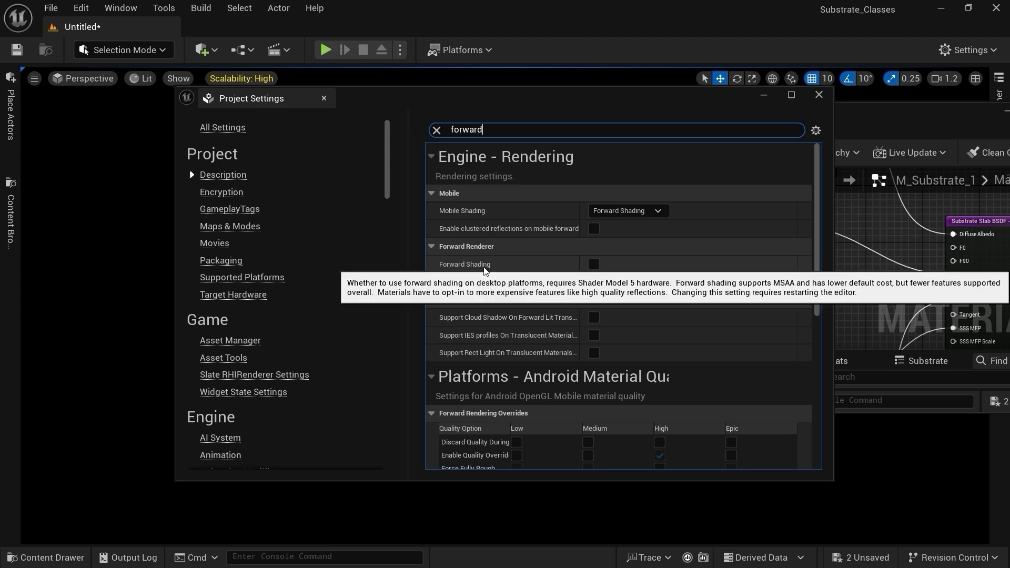
pyautogui.click(763, 96)
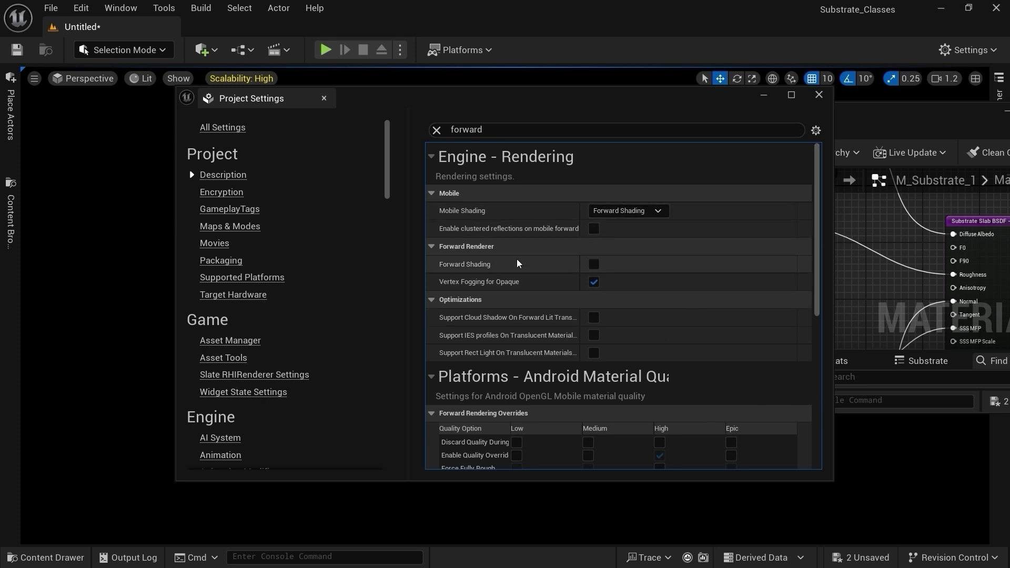
pyautogui.click(593, 264)
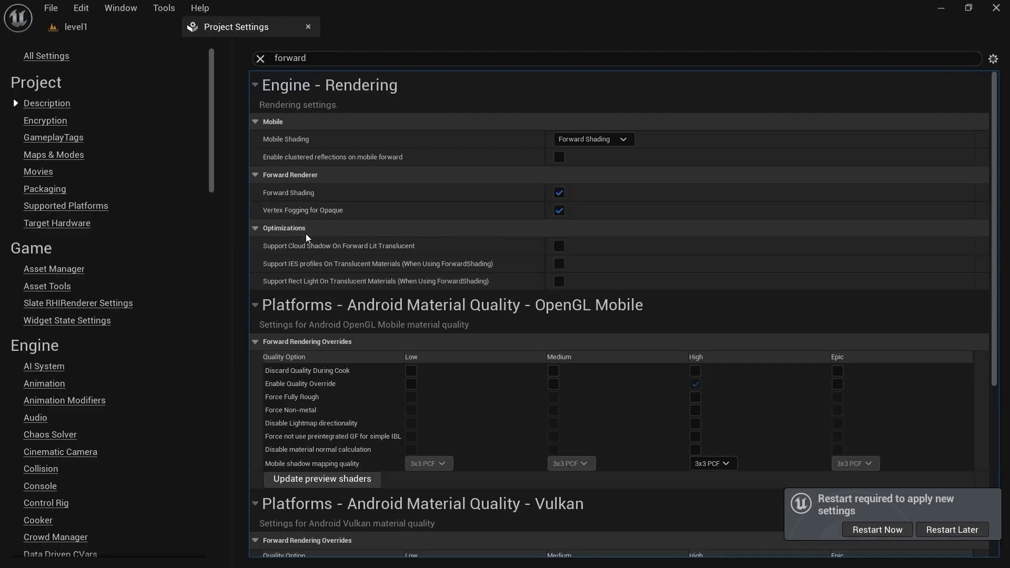
# Step: Enable IES profile and Rect Light support on translucent materials, and restart the editor to apply the settings
pyautogui.click(558, 263)
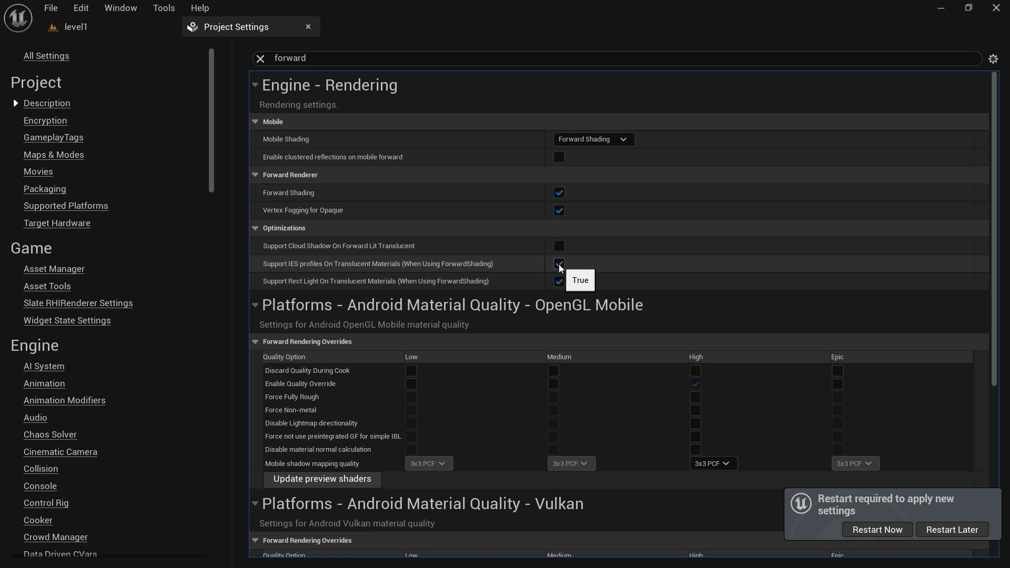
pyautogui.click(559, 281)
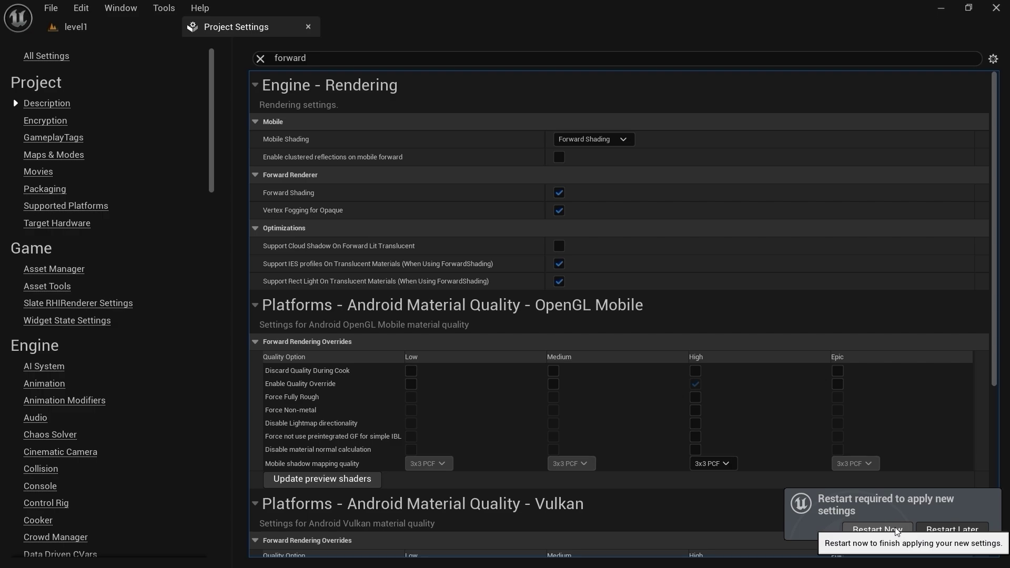
pyautogui.click(876, 530)
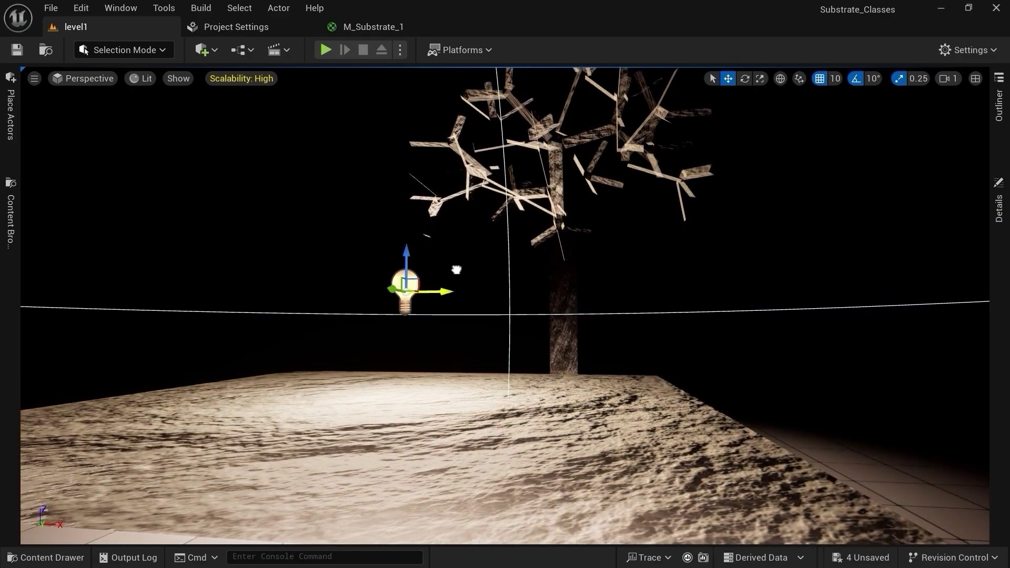
# Step: Raise the point light and move it outward from the tree to test the forward-shaded lighting on the branches and ground
pyautogui.moveTo(414, 257); pyautogui.dragTo(420, 219)
pyautogui.scroll(-2, 442, 257)
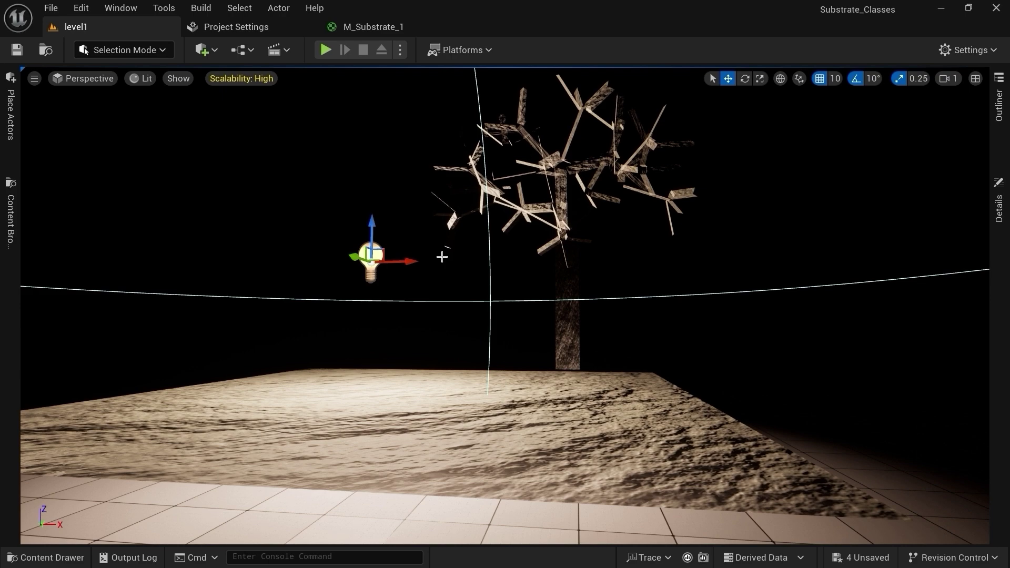
pyautogui.moveTo(514, 270); pyautogui.dragTo(491, 312, button='right')
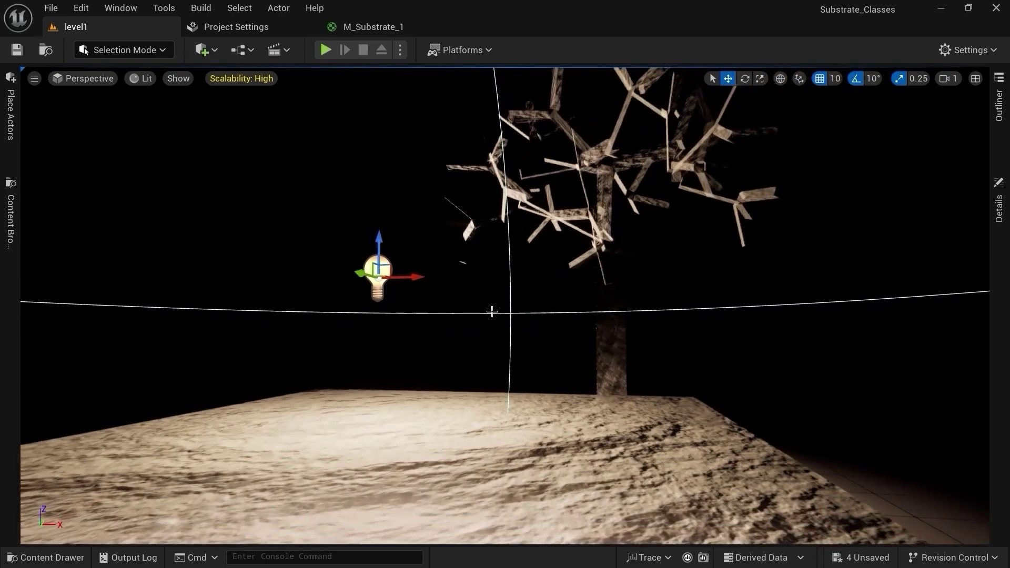
pyautogui.moveTo(365, 270); pyautogui.dragTo(228, 261)
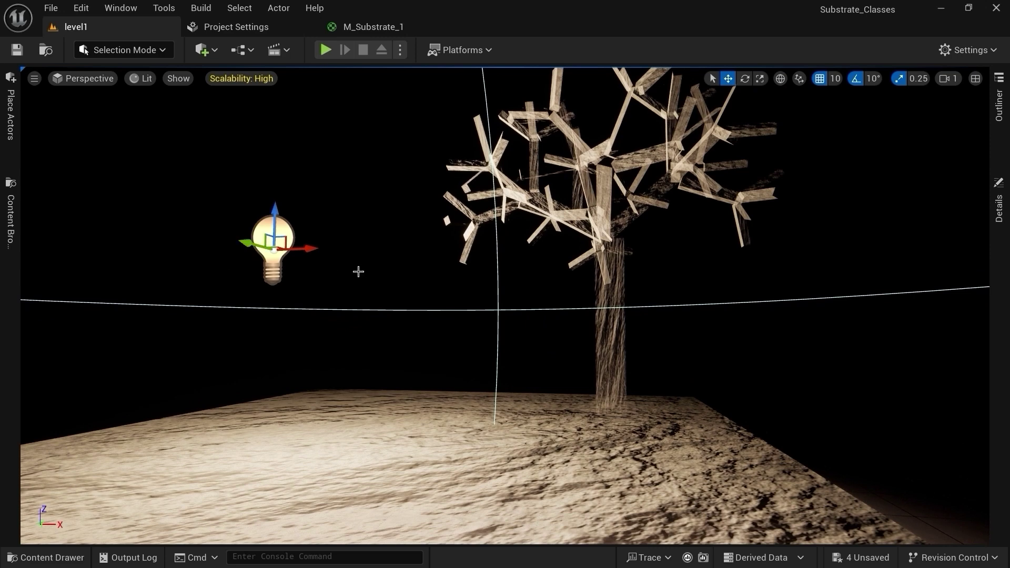
pyautogui.moveTo(307, 248); pyautogui.dragTo(132, 240)
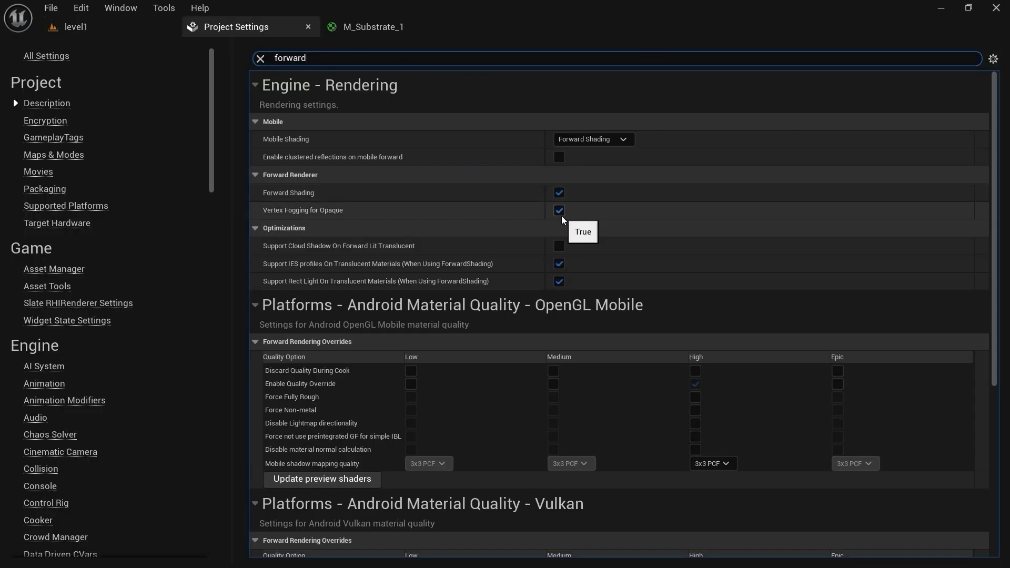
# Step: Disable Forward Shading and the IES profile and Rect Light support for translucent materials in the Project Settings
pyautogui.click(558, 193)
pyautogui.click(559, 264)
pyautogui.click(558, 281)
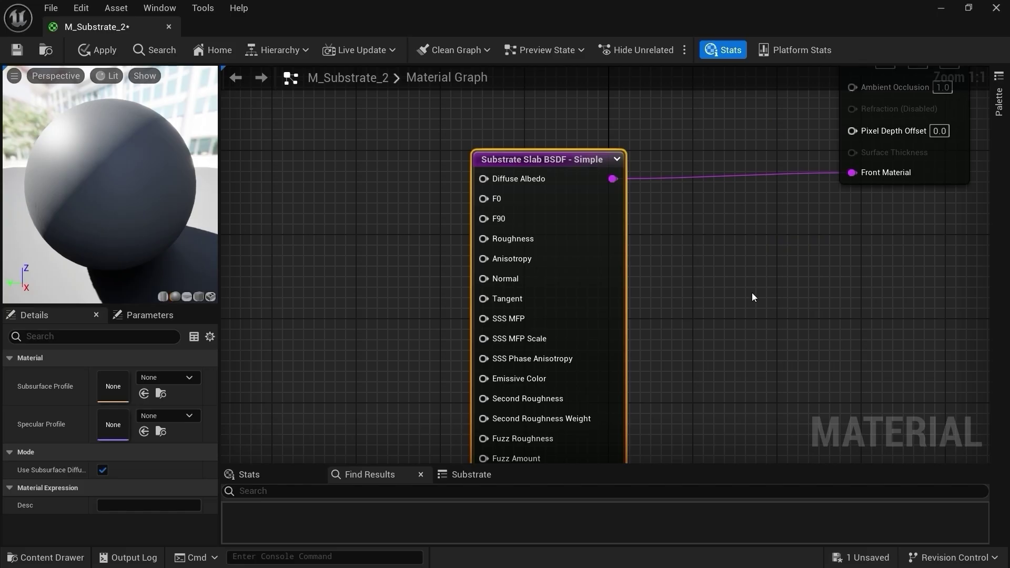
# Step: Add a Texture Sample node to the M_Substrate_2 graph and assign the T_Tech_Dot_N texture to it
pyautogui.moveTo(525, 178)
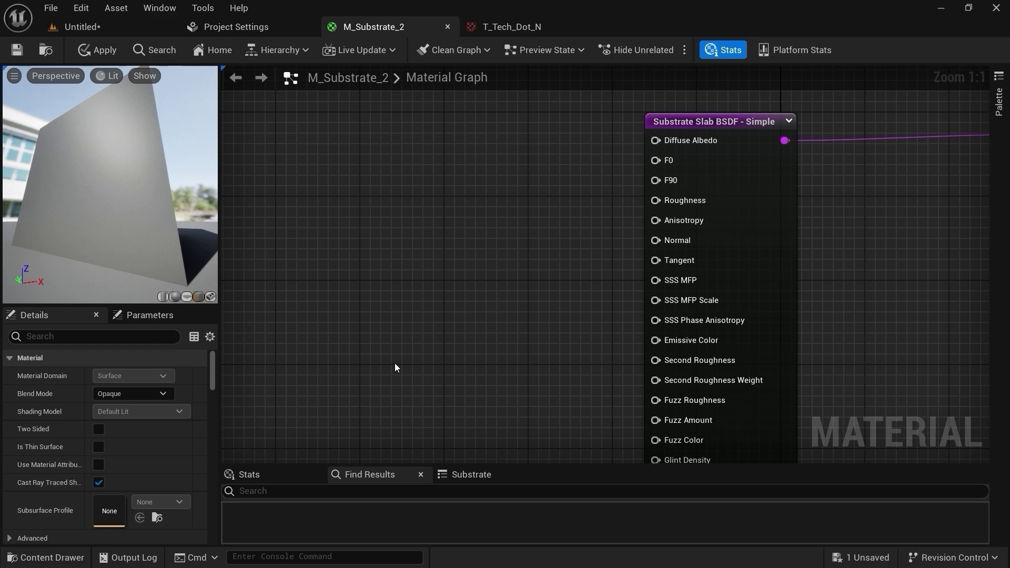
pyautogui.rightClick(453, 230)
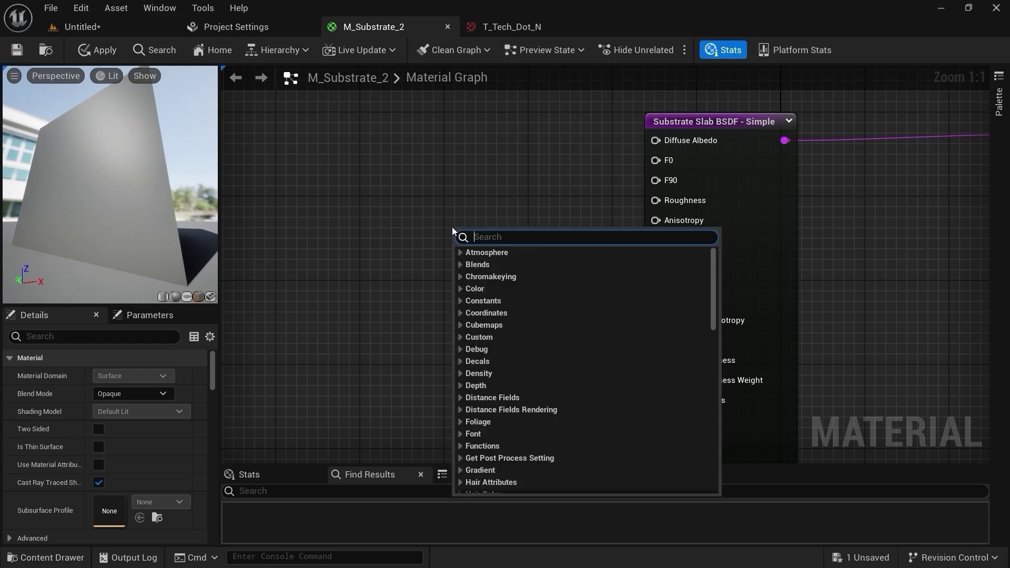
pyautogui.write('text')
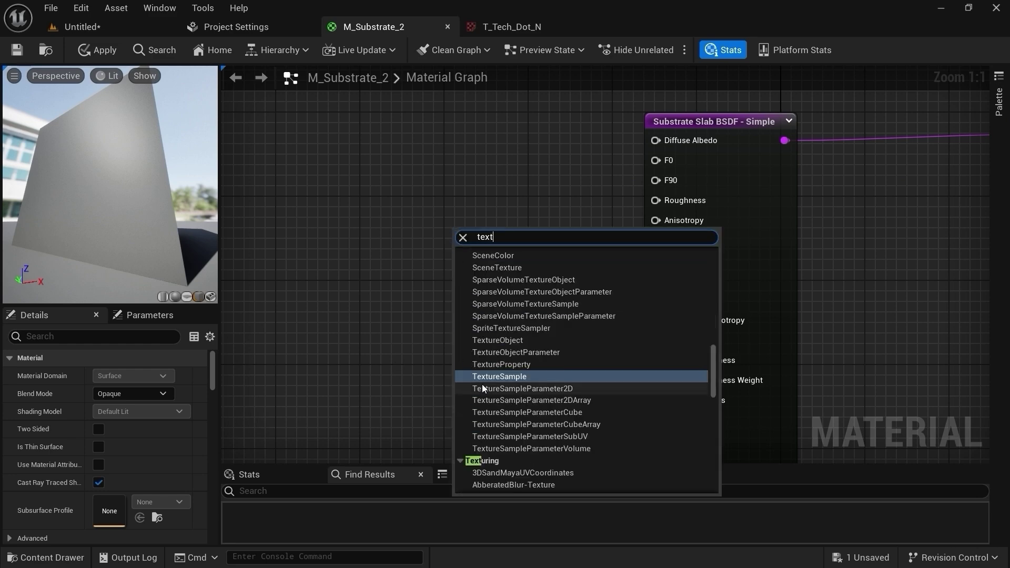
pyautogui.press('Return')
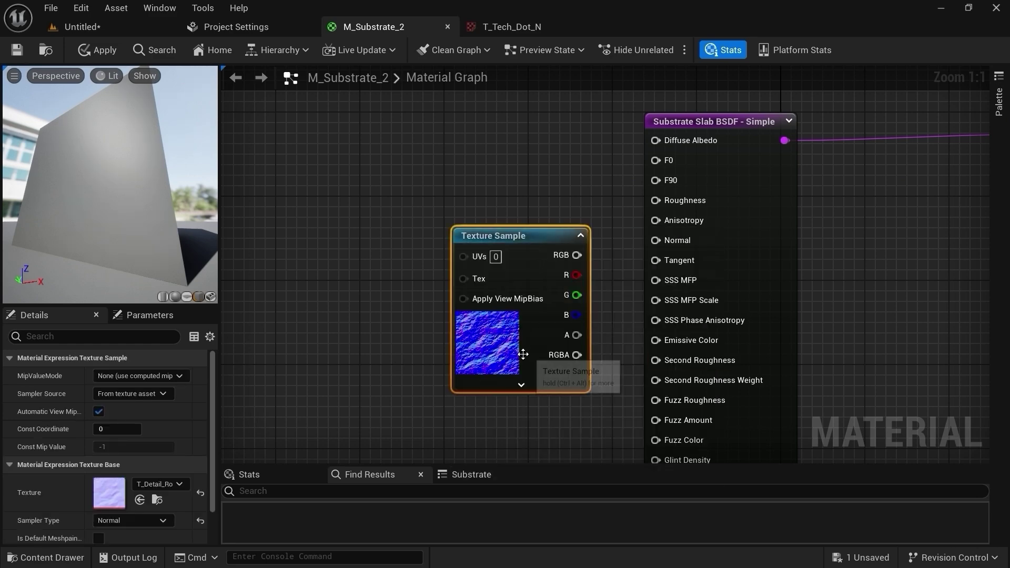
pyautogui.click(160, 484)
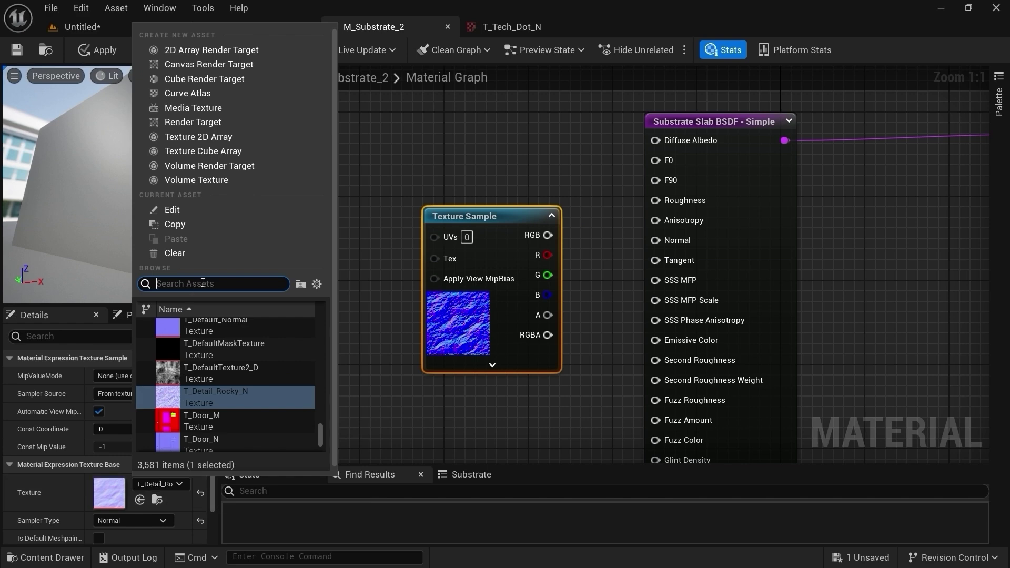
pyautogui.write('T_Tech_Dot_N')
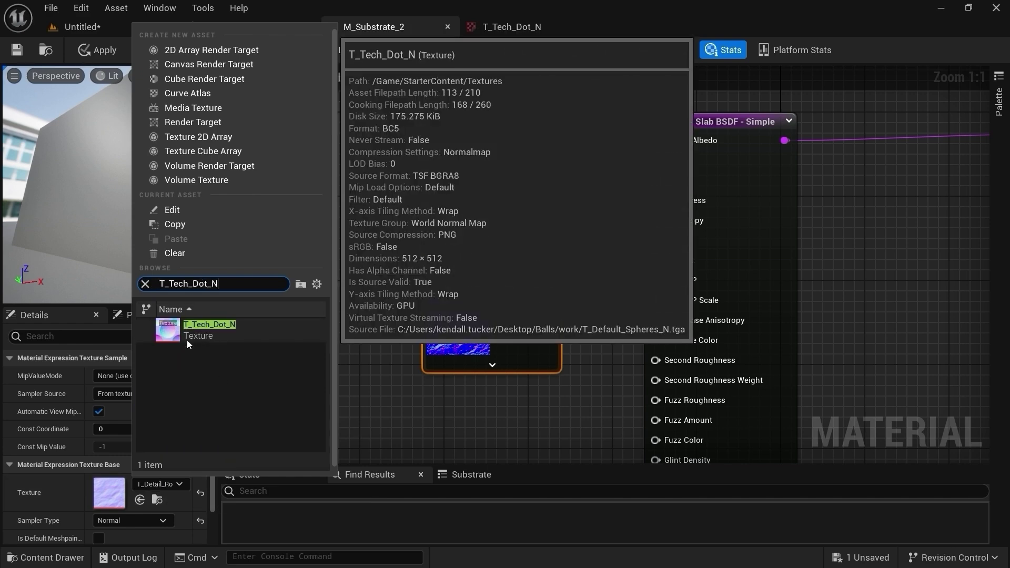
pyautogui.click(202, 334)
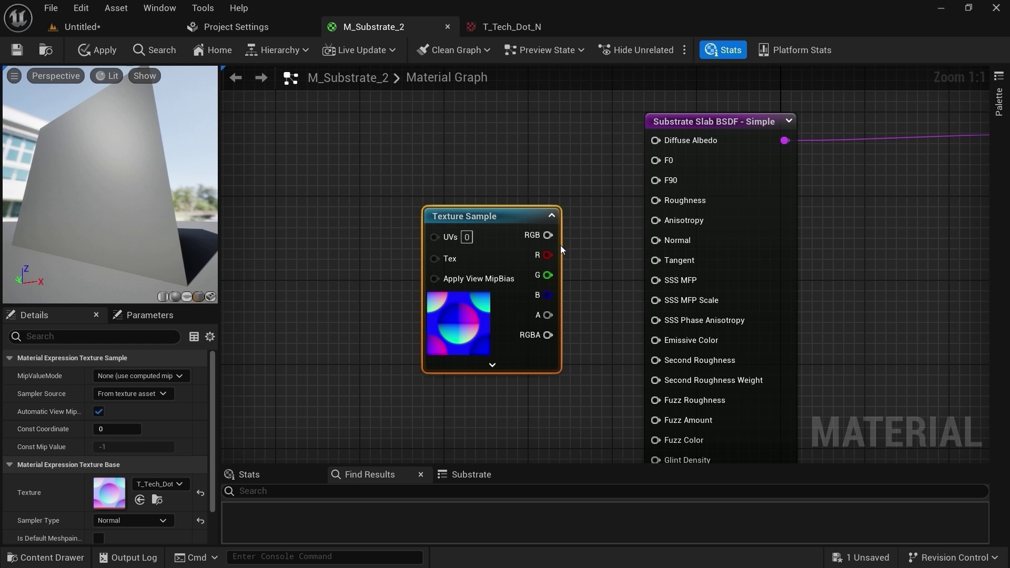
# Step: Connect the Texture Sample's RGB output to the Slab's Tangent input and rotate the preview to inspect the surface
pyautogui.moveTo(549, 235); pyautogui.dragTo(655, 261)
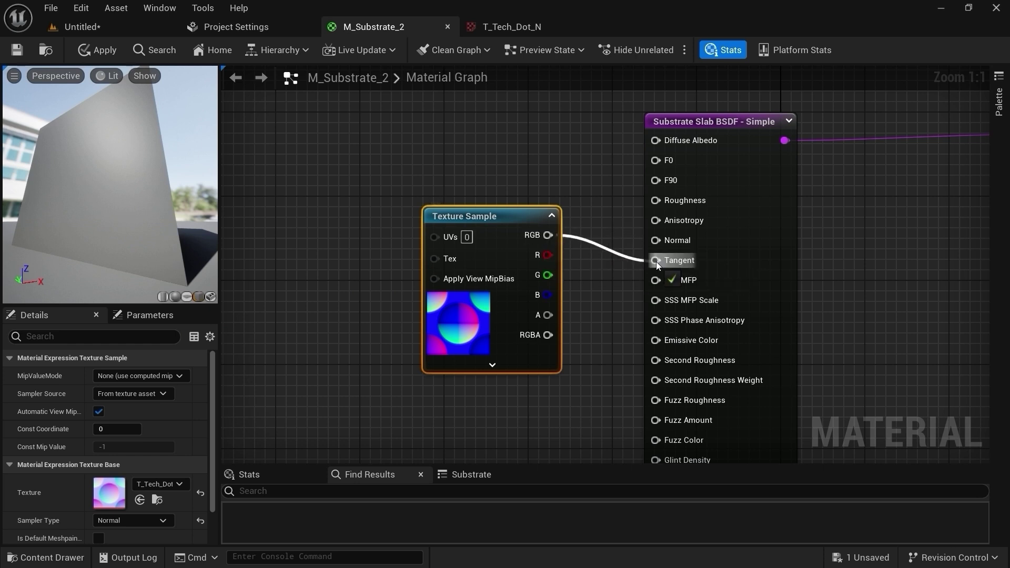
pyautogui.moveTo(492, 232); pyautogui.dragTo(480, 256)
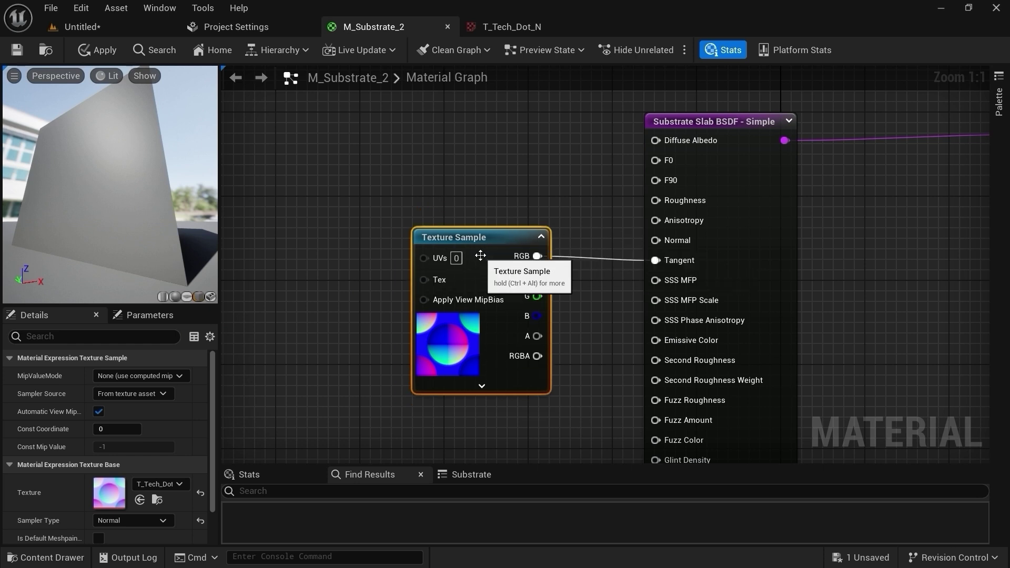
pyautogui.moveTo(169, 232); pyautogui.dragTo(92, 206)
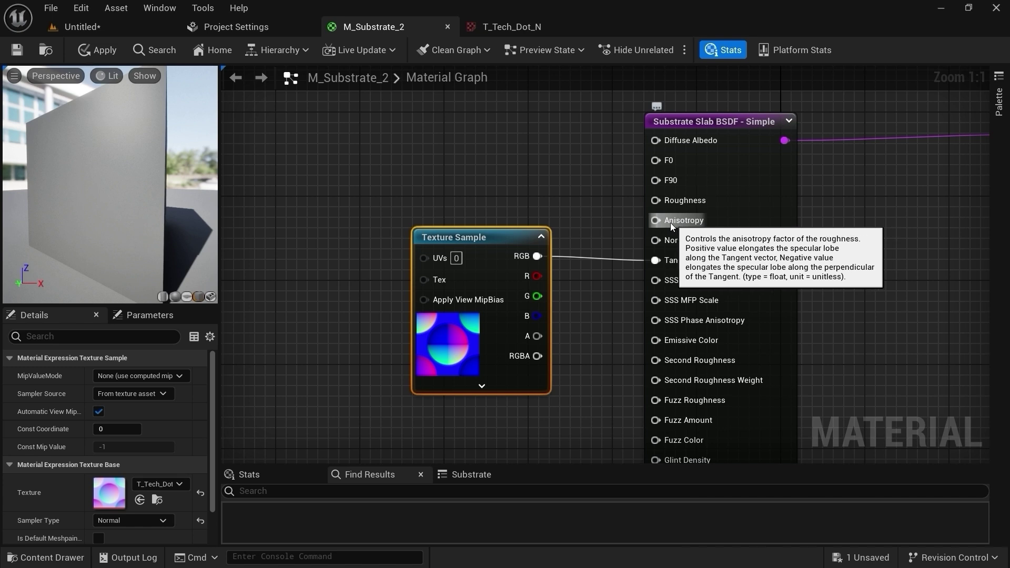
# Step: Add a Constant node with value 1, connect it to the Slab's Anisotropy input, and rotate the preview to inspect the surface
pyautogui.moveTo(487, 241); pyautogui.dragTo(476, 262)
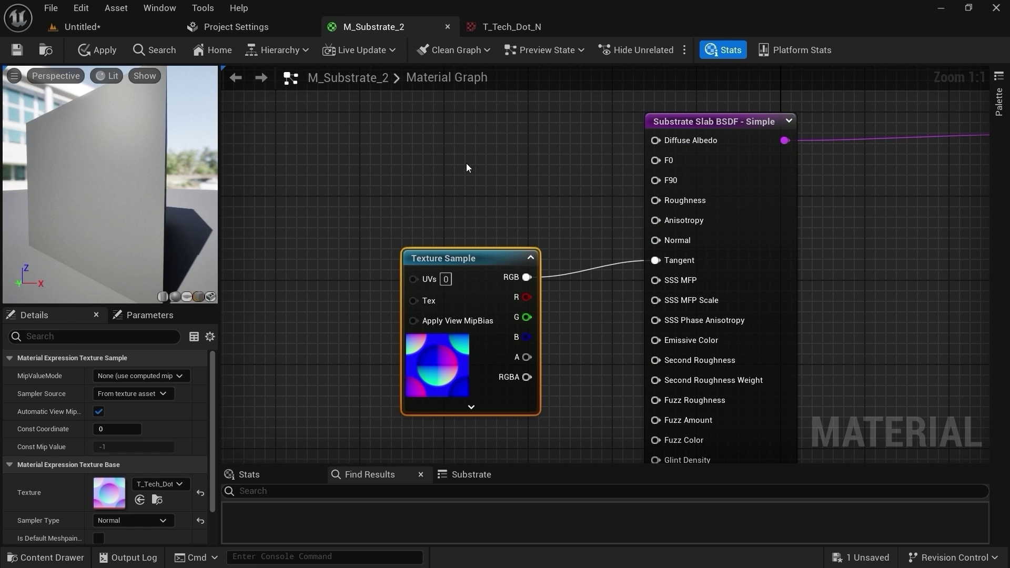
pyautogui.click(449, 160)
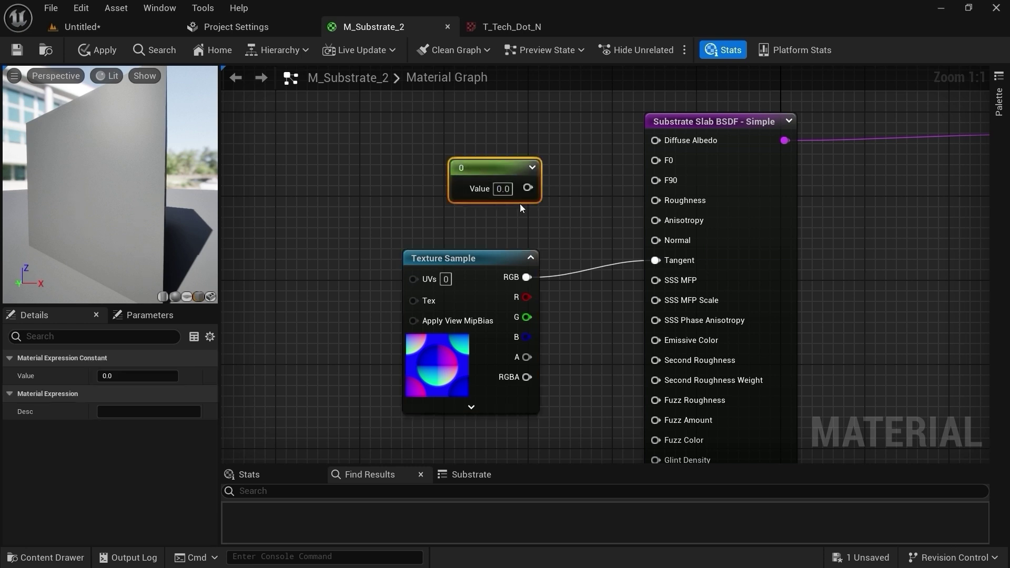
pyautogui.click(503, 189)
pyautogui.write('1')
pyautogui.press('Return')
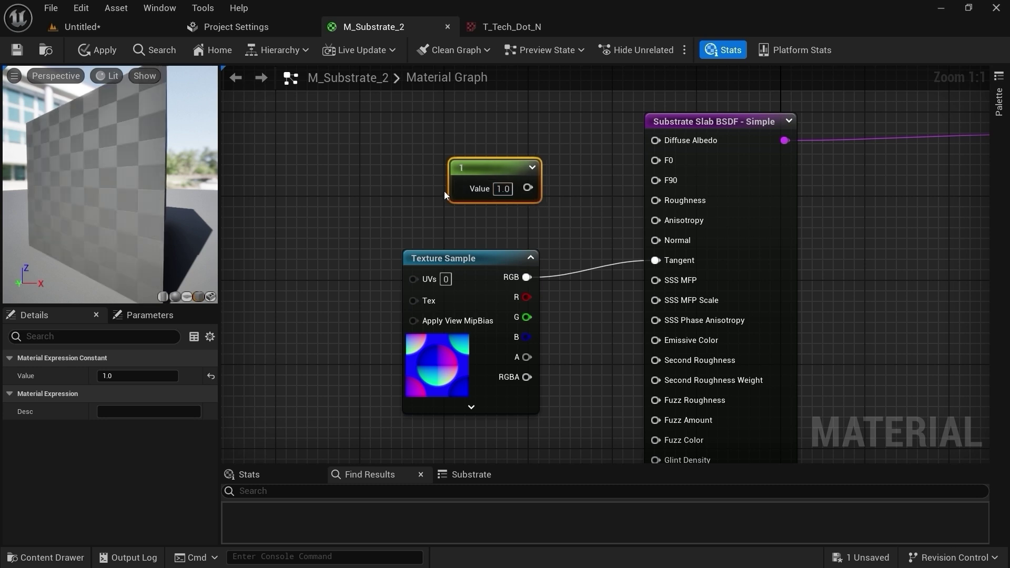
pyautogui.moveTo(527, 187); pyautogui.dragTo(664, 221)
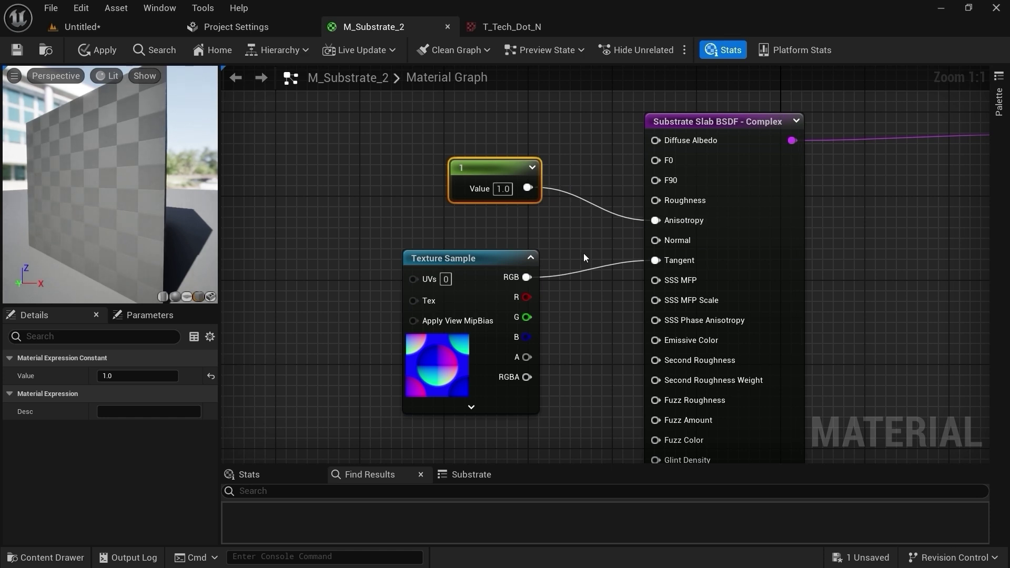
pyautogui.moveTo(500, 169); pyautogui.dragTo(474, 195)
pyautogui.moveTo(151, 195); pyautogui.dragTo(147, 190)
# Step: Add a white 1,1,1 Constant3Vector, connect it to the Slab's Diffuse Albedo input, and place it clear of the other nodes
pyautogui.moveTo(408, 158); pyautogui.dragTo(442, 167, button='right')
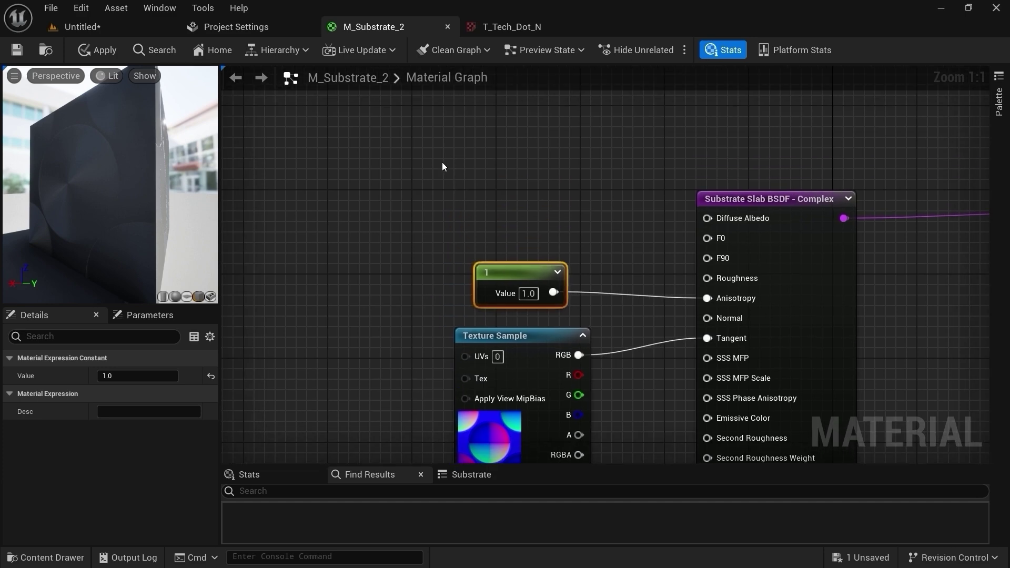
pyautogui.click(429, 152)
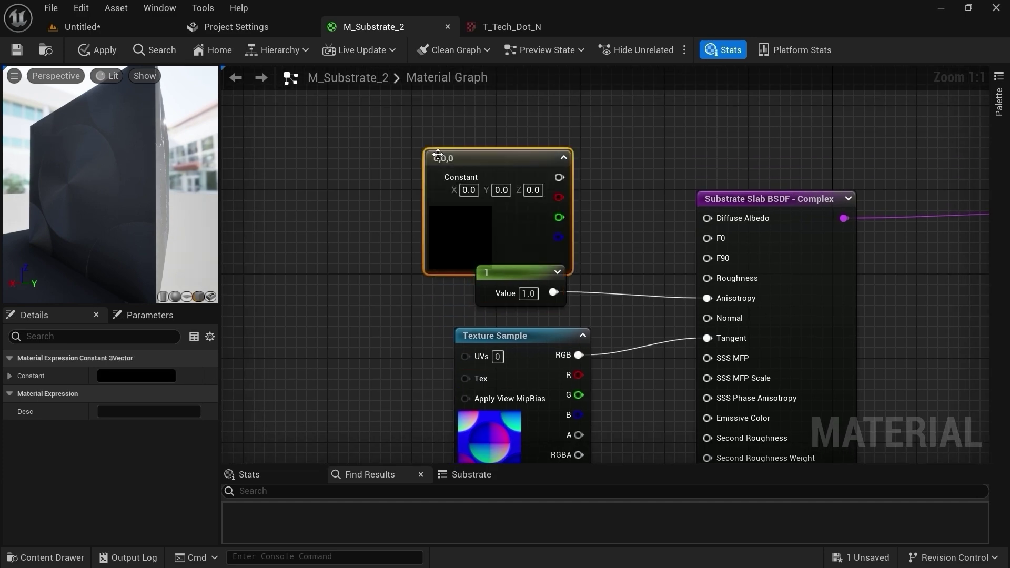
pyautogui.doubleClick(476, 235)
pyautogui.moveTo(661, 336); pyautogui.dragTo(663, 266)
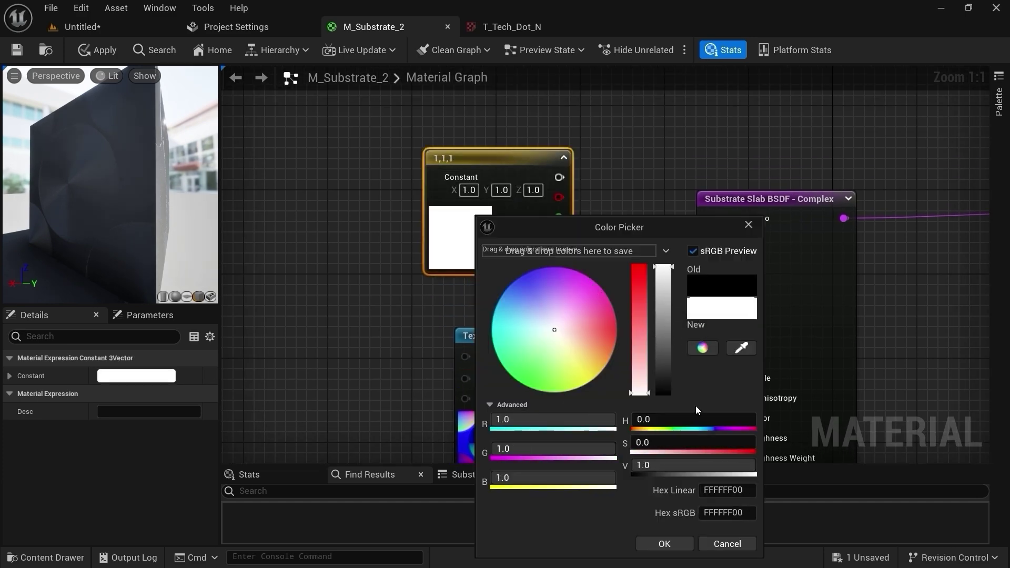
pyautogui.click(664, 543)
pyautogui.moveTo(546, 253); pyautogui.dragTo(523, 231)
pyautogui.moveTo(536, 155); pyautogui.dragTo(712, 218)
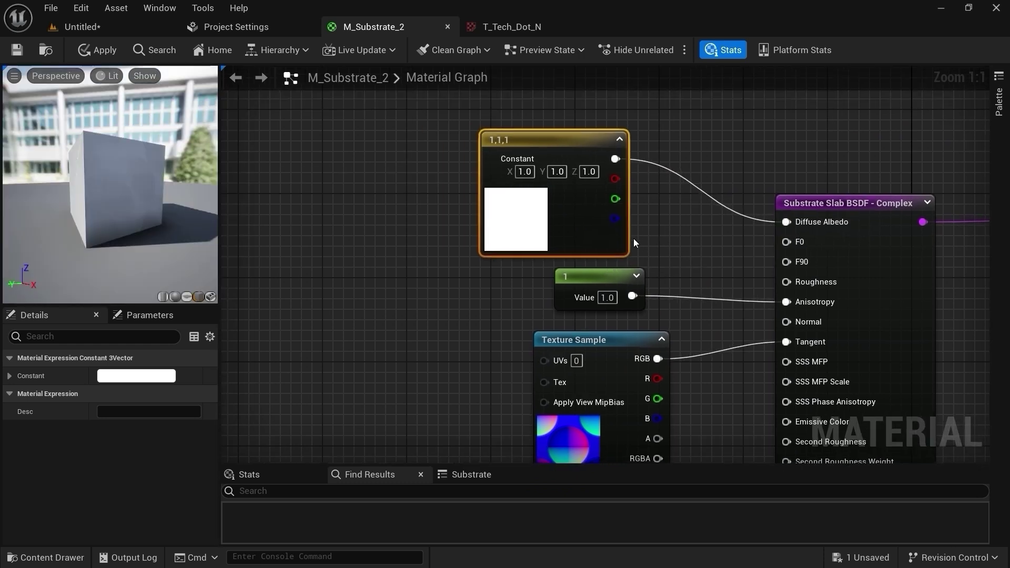
pyautogui.moveTo(631, 237); pyautogui.dragTo(568, 248)
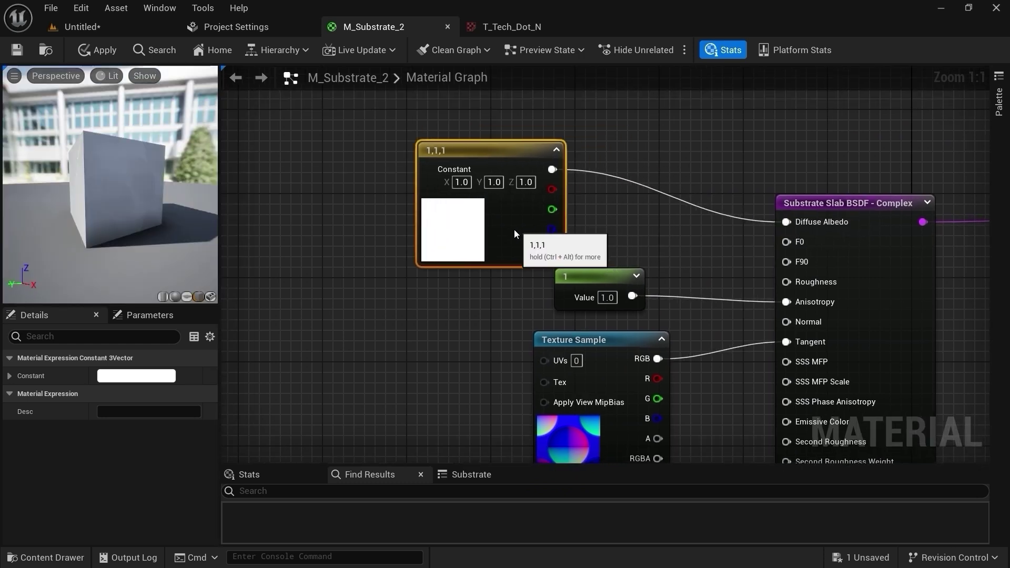
pyautogui.moveTo(513, 229); pyautogui.dragTo(398, 286)
pyautogui.moveTo(398, 286); pyautogui.dragTo(391, 195, button='right')
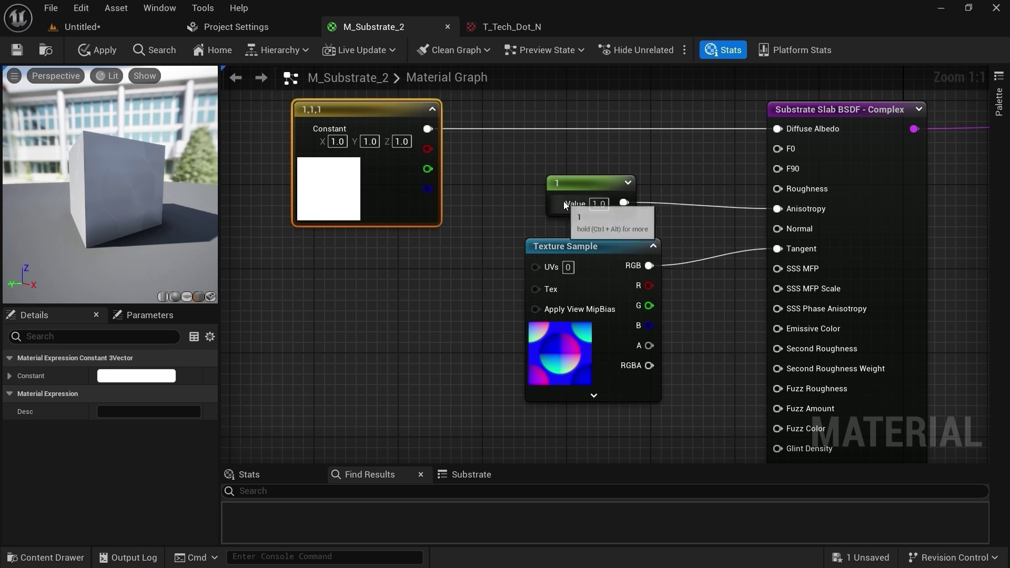
# Step: Add another Constant node with value 1, connect it to the Slab's F0 input, and rotate the preview to inspect the reflections
pyautogui.click(579, 246)
pyautogui.moveTo(640, 205); pyautogui.dragTo(612, 286, button='right')
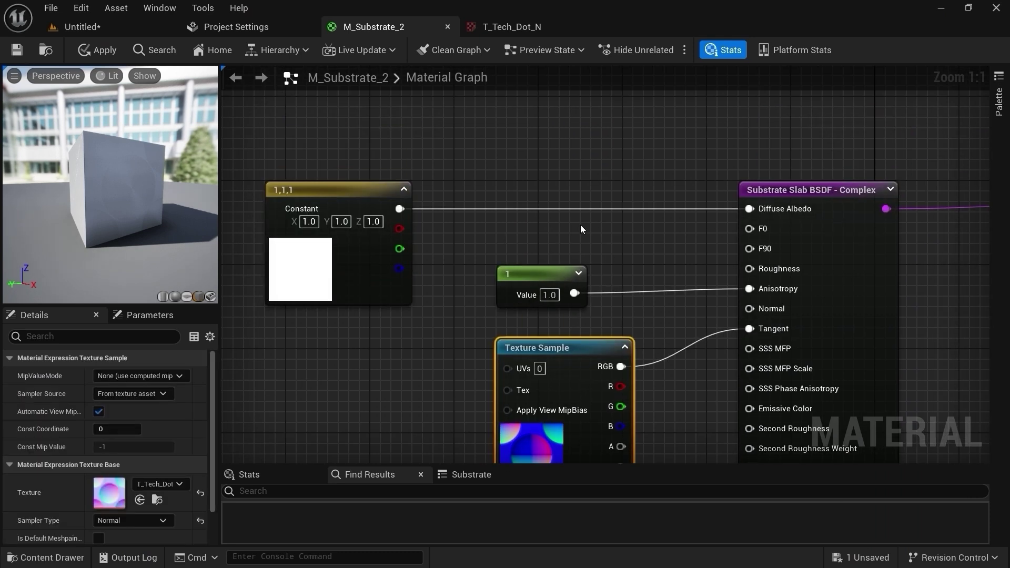
pyautogui.click(567, 169)
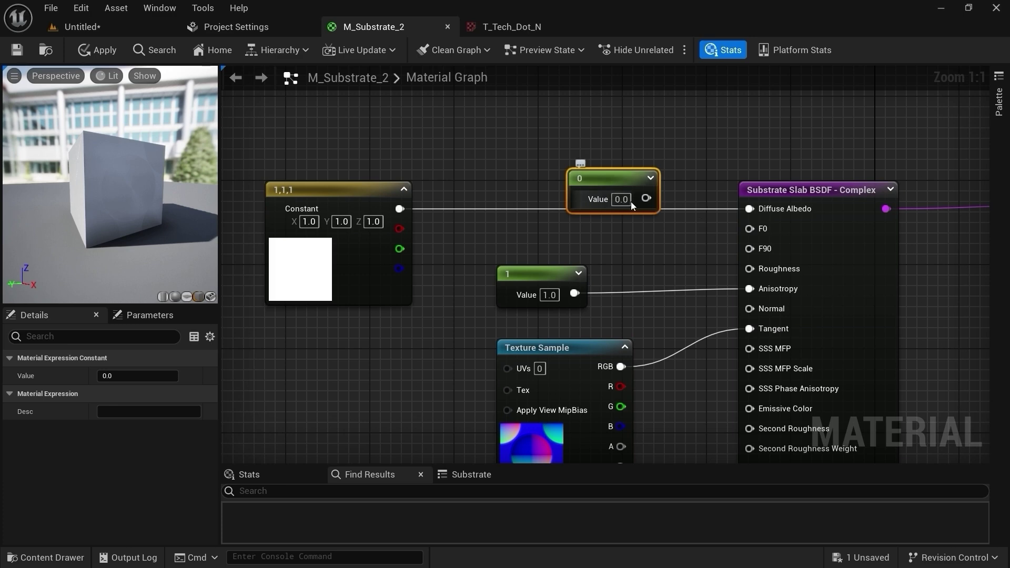
pyautogui.click(623, 200)
pyautogui.write('1')
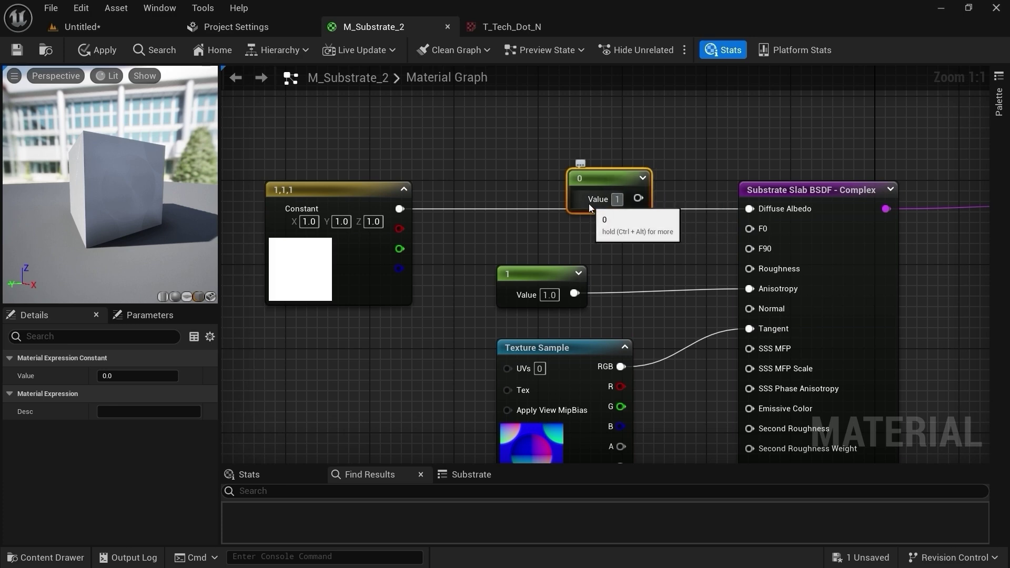
pyautogui.press('Return')
pyautogui.moveTo(646, 198); pyautogui.dragTo(749, 228)
pyautogui.moveTo(605, 185); pyautogui.dragTo(629, 218)
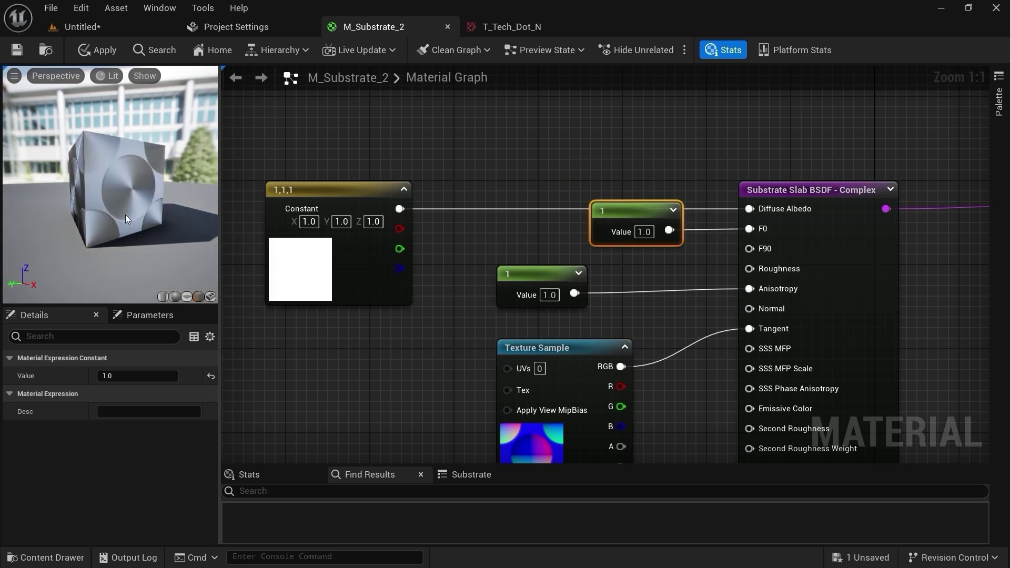
pyautogui.moveTo(125, 214); pyautogui.dragTo(179, 180)
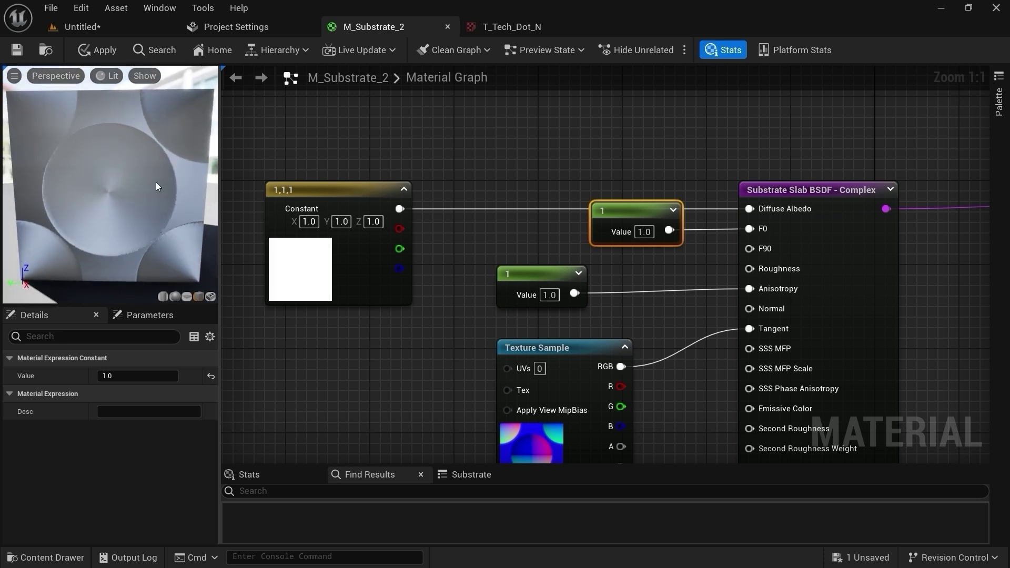
pyautogui.moveTo(154, 211); pyautogui.dragTo(195, 209)
# Step: Set the Anisotropy constant to -1 to test elongating the highlights perpendicular to the tangent
pyautogui.moveTo(687, 319); pyautogui.dragTo(701, 235, button='right')
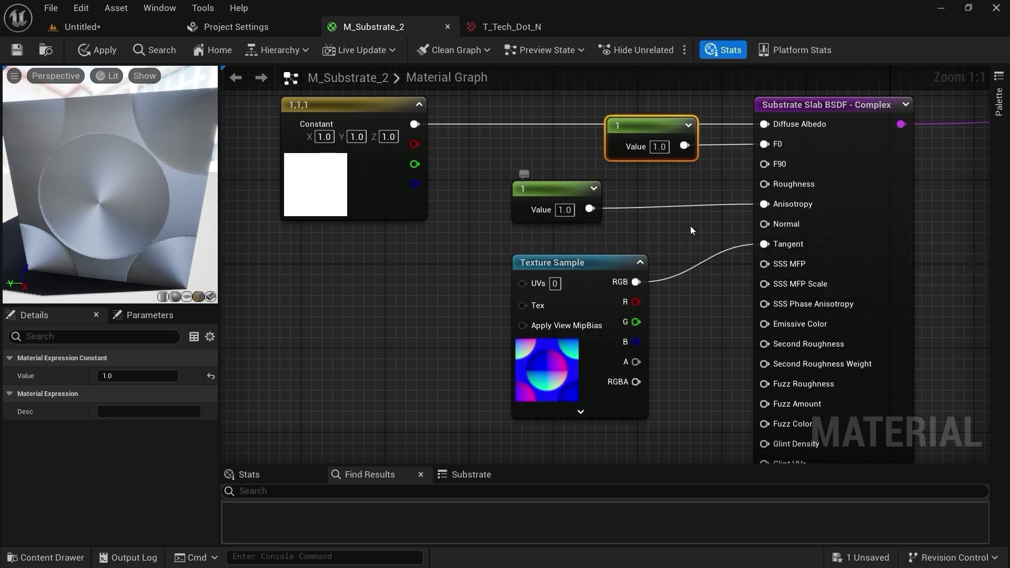
pyautogui.moveTo(772, 208)
pyautogui.click(565, 210)
pyautogui.press('Left')
pyautogui.write('-')
pyautogui.press('Return')
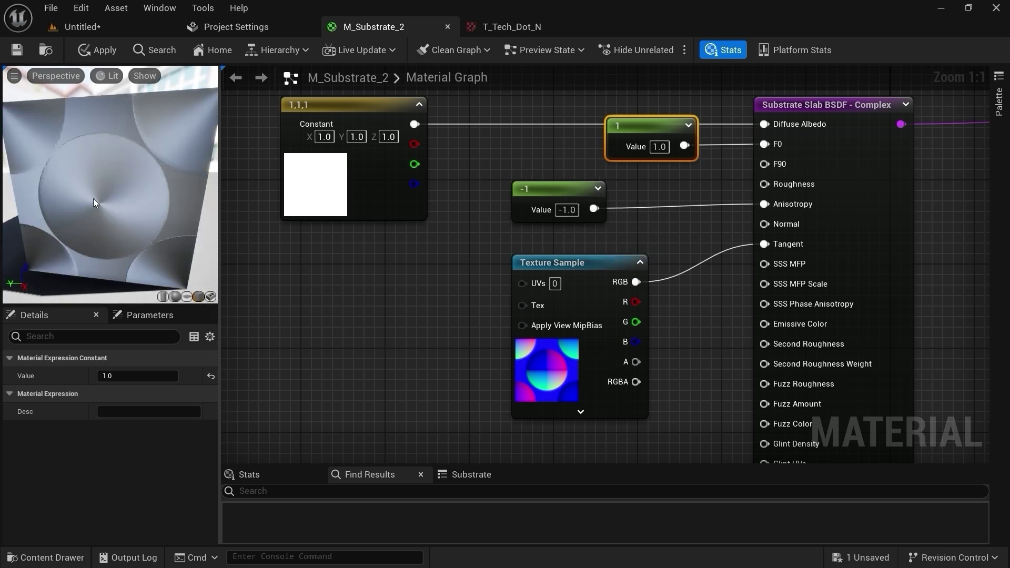
# Step: Set the Anisotropy constant to 0.2 and inspect the weaker anisotropic effect in the preview
pyautogui.click(567, 212)
pyautogui.click(561, 210)
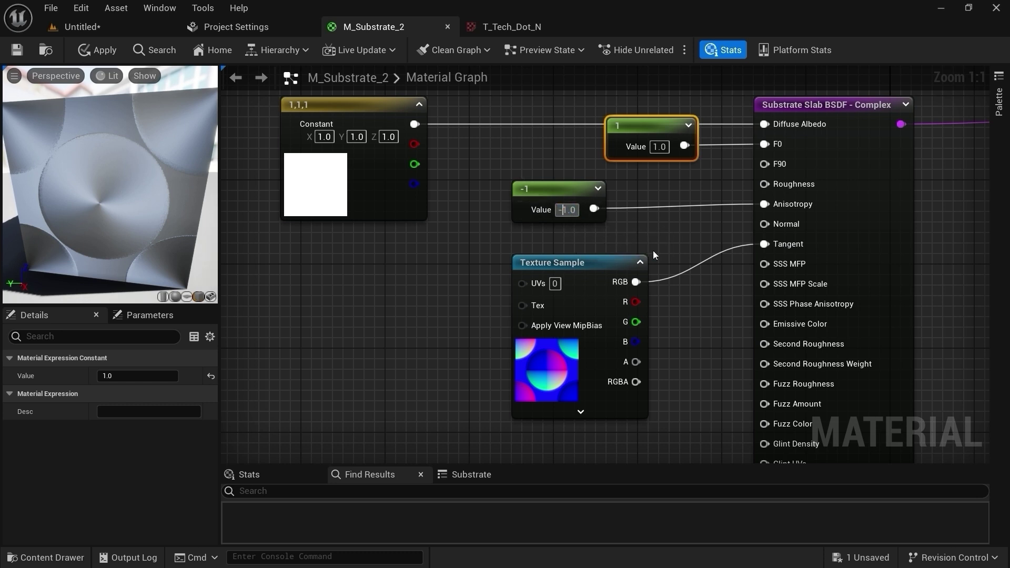
pyautogui.doubleClick(559, 210)
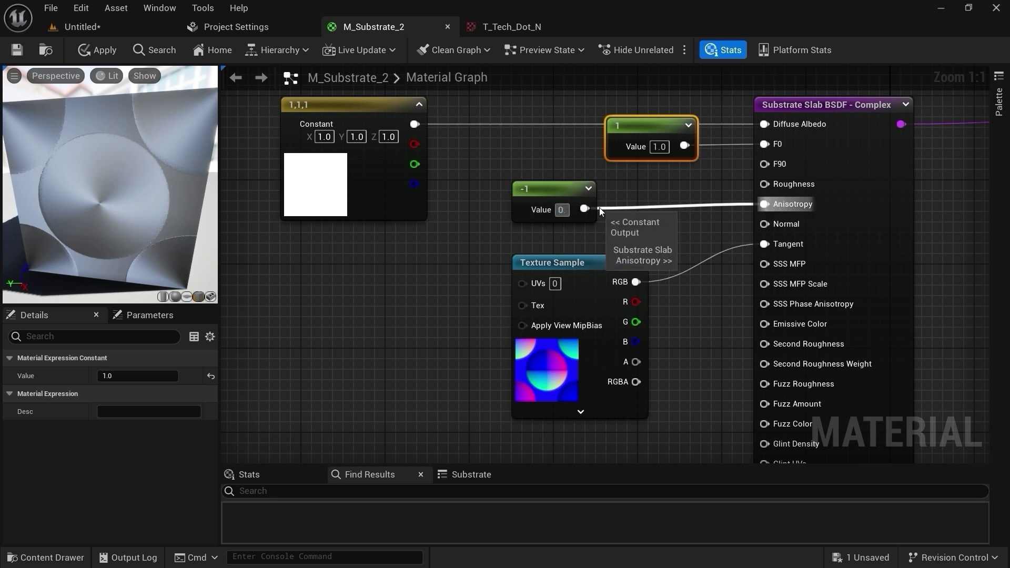
pyautogui.write('0.2')
pyautogui.press('Return')
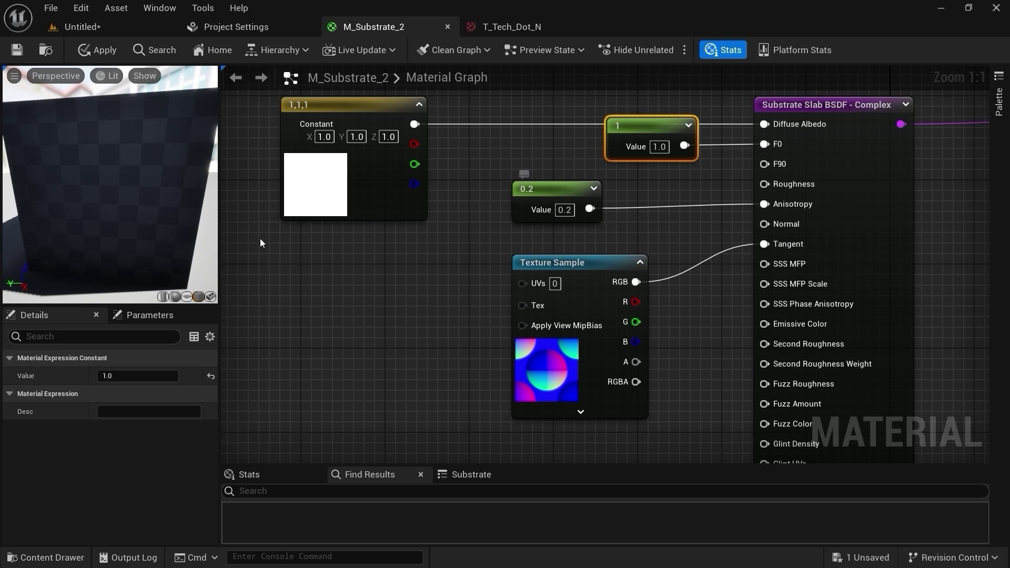
pyautogui.moveTo(139, 220); pyautogui.dragTo(63, 225)
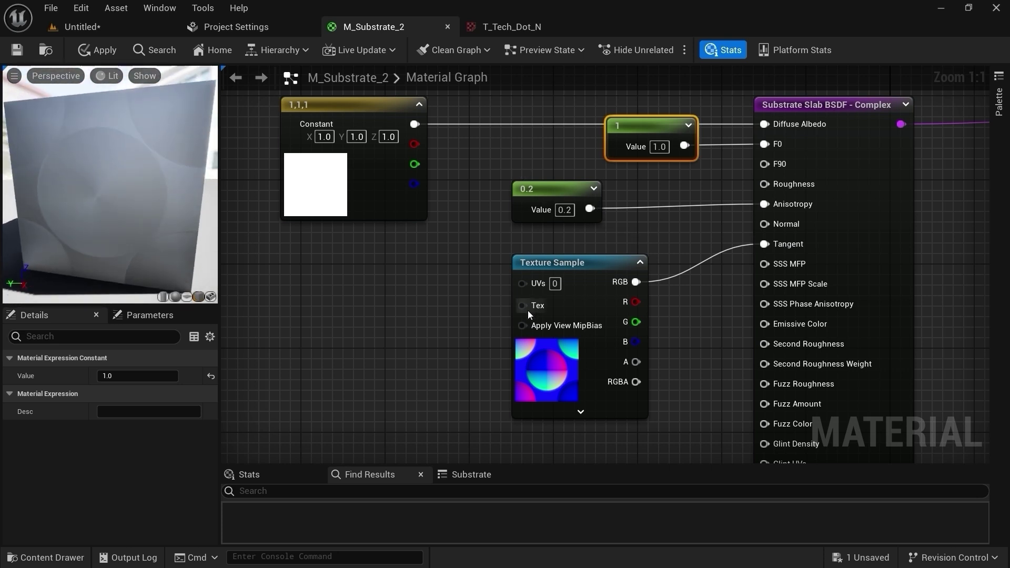
# Step: Undo the Anisotropy constant's value change and space its node apart from the Texture Sample node
pyautogui.hotkey('ctrl', 'z')
pyautogui.moveTo(544, 189); pyautogui.dragTo(493, 210)
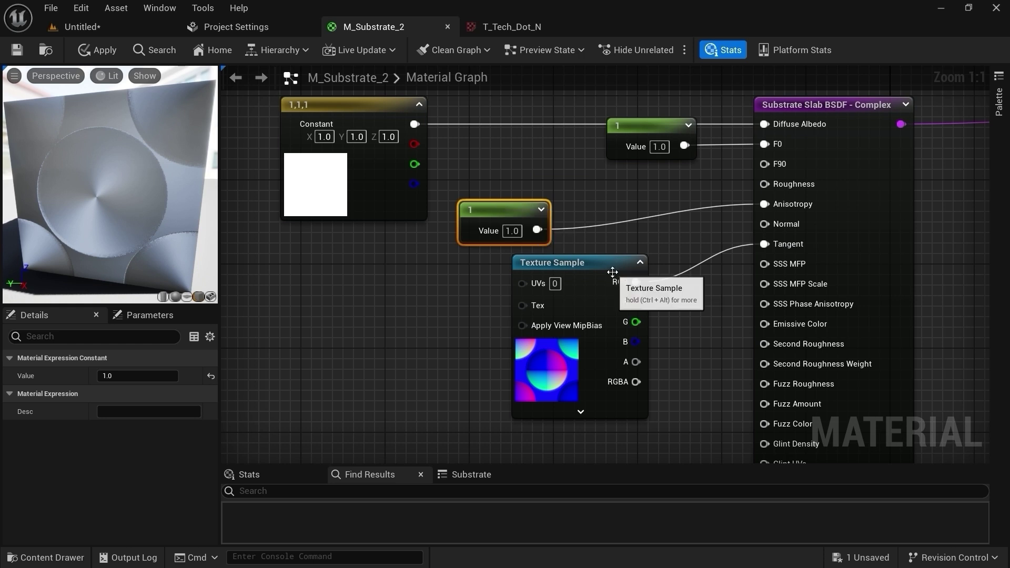
pyautogui.moveTo(602, 274); pyautogui.dragTo(621, 291)
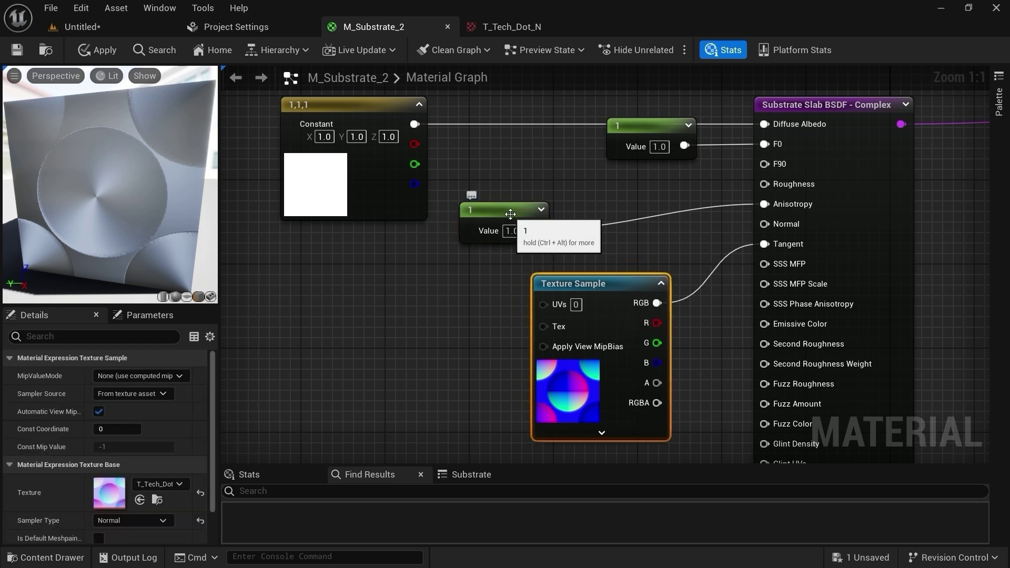
pyautogui.moveTo(513, 214); pyautogui.dragTo(513, 224)
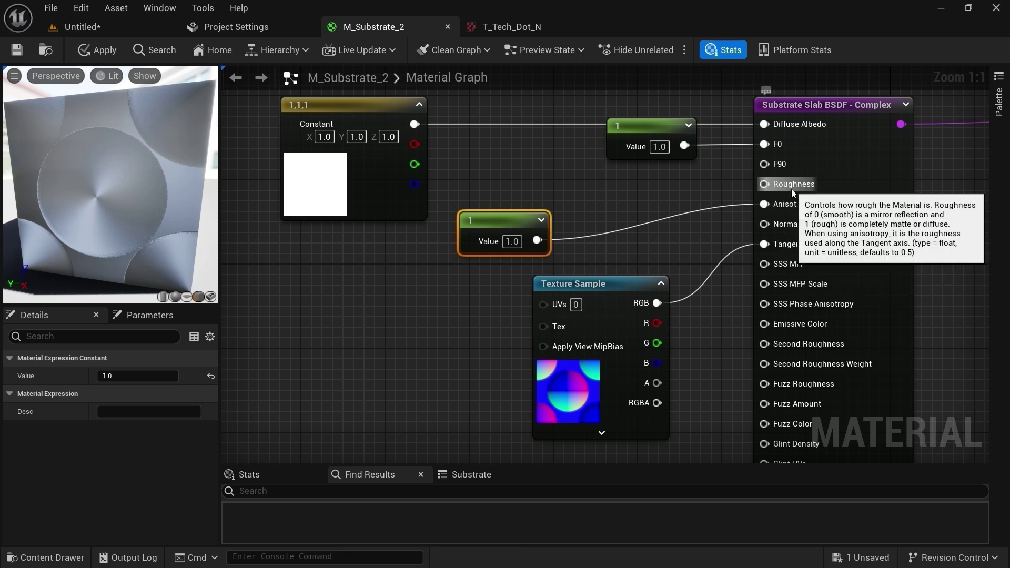
# Step: Add a Constant node with value 0, connect it to the Slab's Roughness input, and rotate the preview to inspect the reflections
pyautogui.rightClick(601, 187)
pyautogui.click(586, 188)
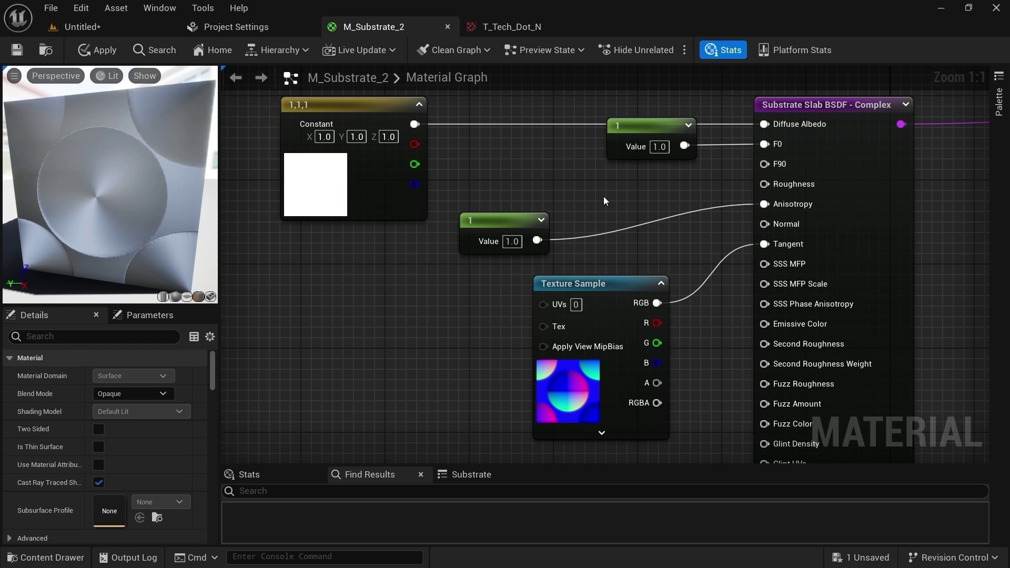
pyautogui.click(603, 197)
pyautogui.moveTo(655, 207); pyautogui.dragTo(765, 181)
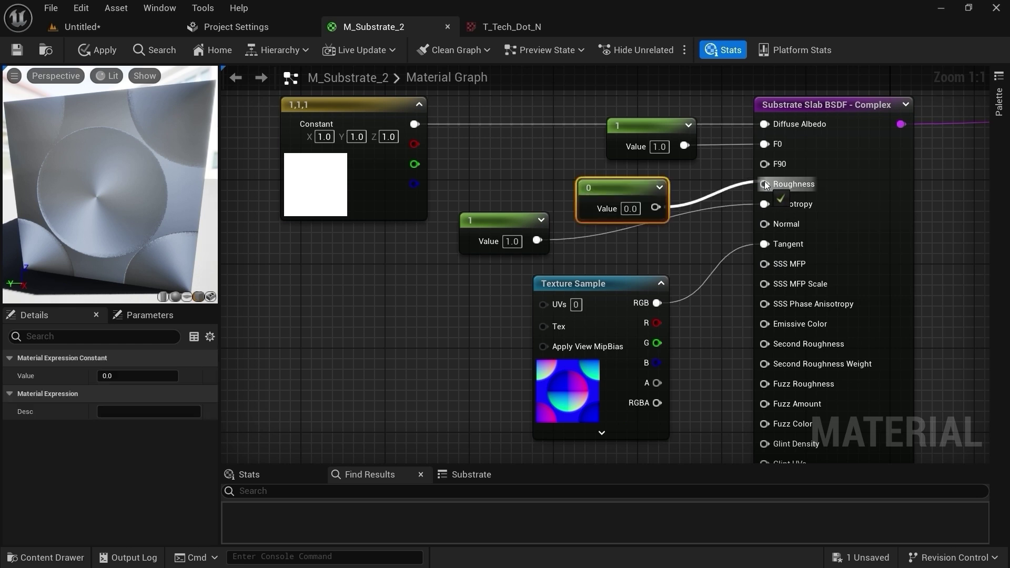
pyautogui.moveTo(637, 197); pyautogui.dragTo(614, 187)
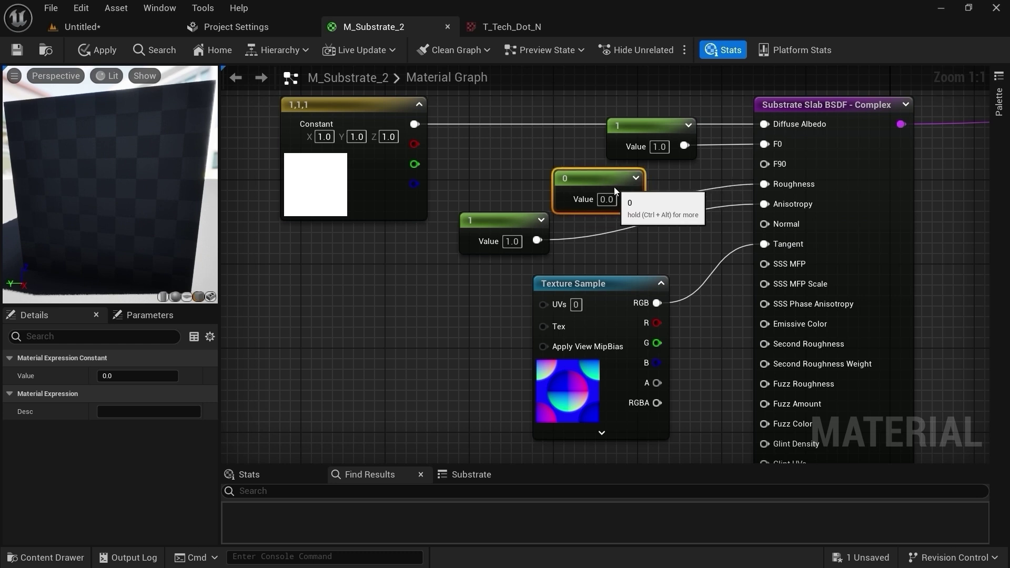
pyautogui.moveTo(138, 187); pyautogui.dragTo(96, 214)
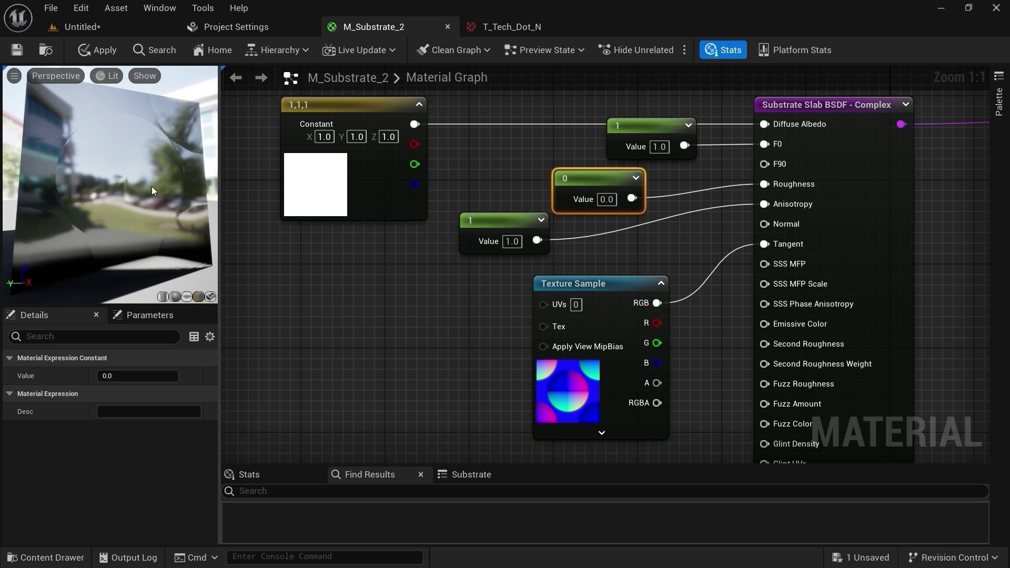
pyautogui.moveTo(152, 190); pyautogui.dragTo(170, 191)
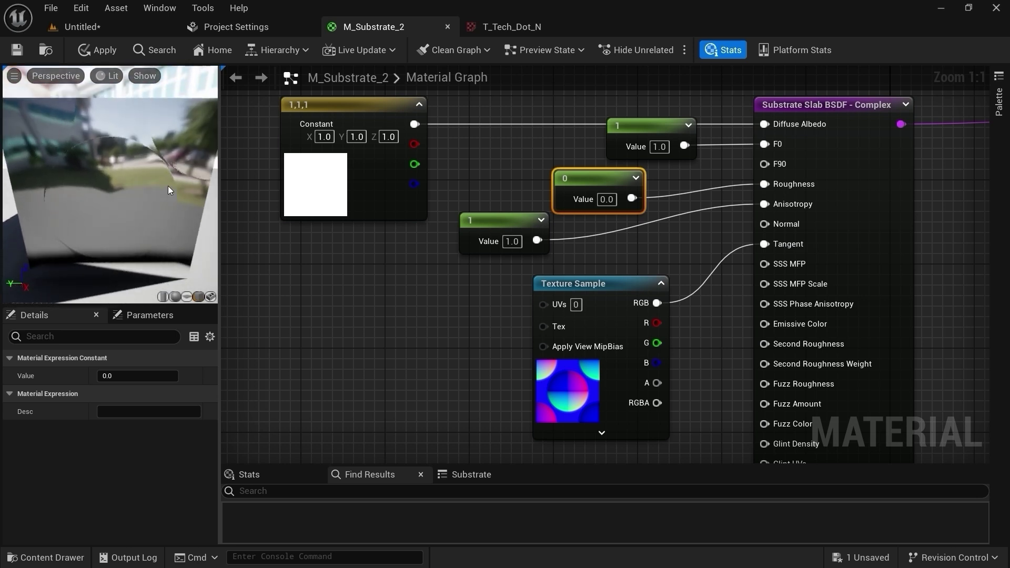
# Step: Set the Roughness constant to 1 to test a fully matte surface
pyautogui.click(606, 198)
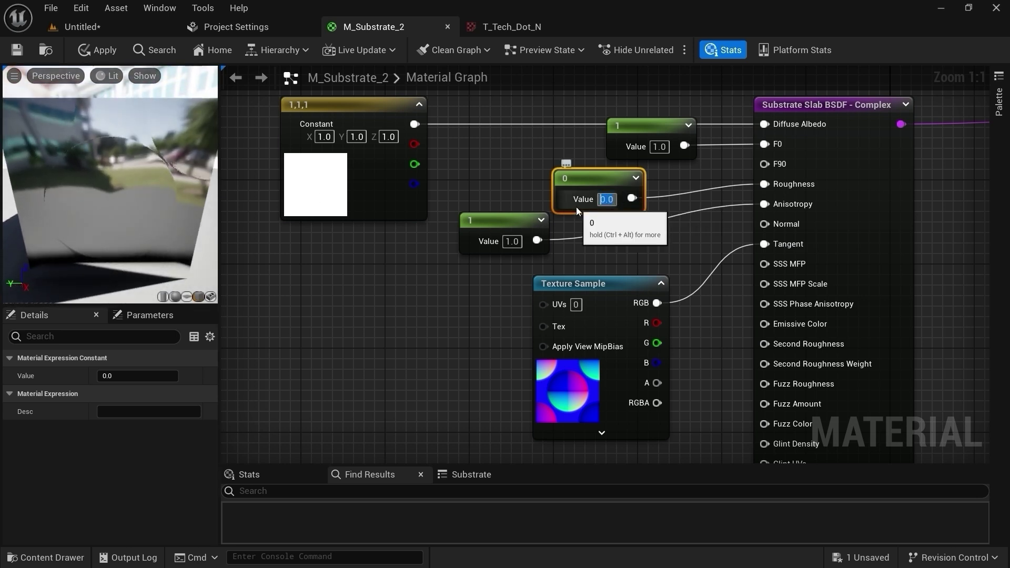
pyautogui.write('1')
pyautogui.press('Return')
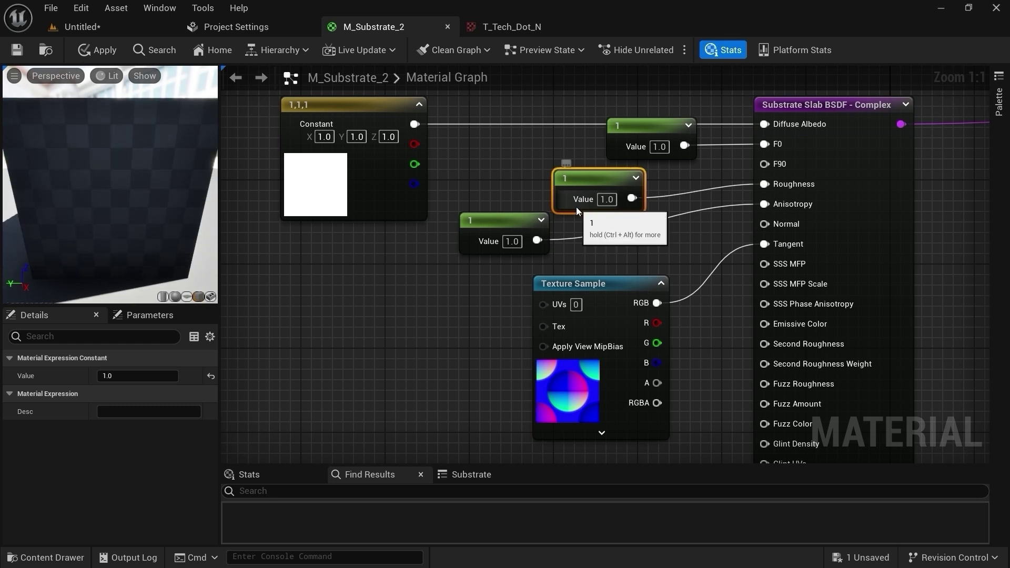
# Step: Try 0.2 for the detached Roughness constant, settle on 0.5, and reconnect it to the Slab's Roughness input
pyautogui.click(606, 198)
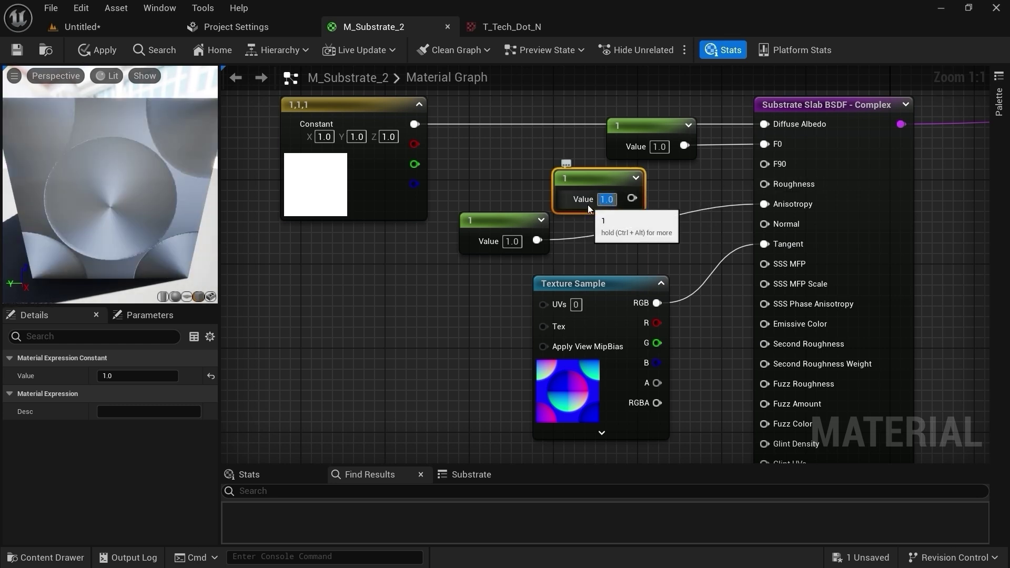
pyautogui.write('0.2')
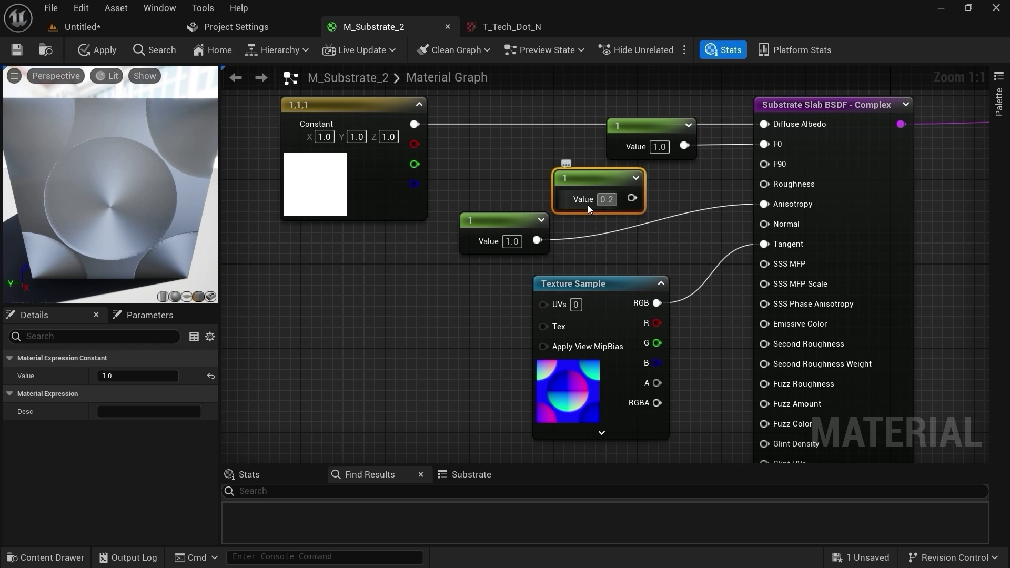
pyautogui.press('Return')
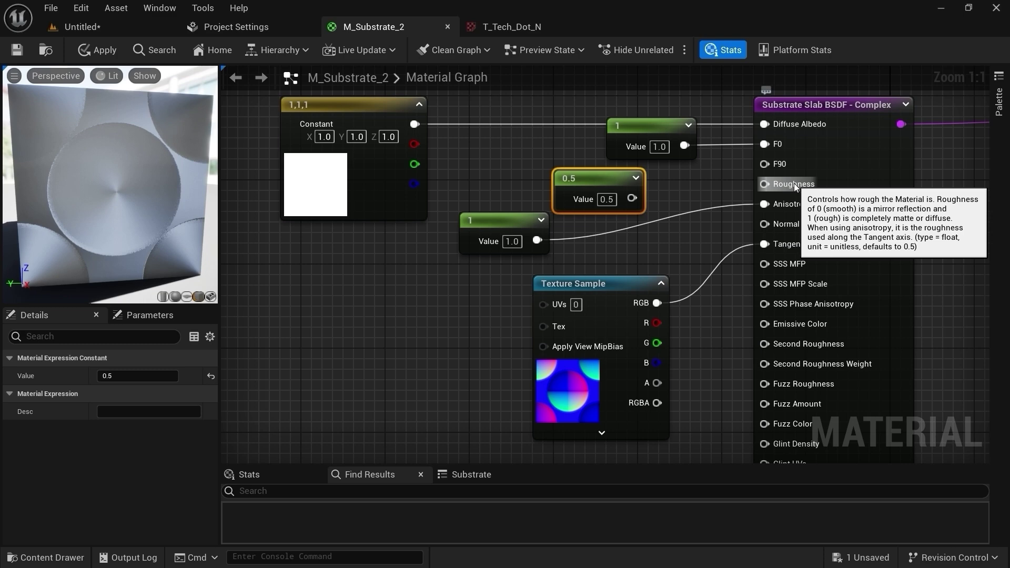
pyautogui.moveTo(632, 198); pyautogui.dragTo(781, 182)
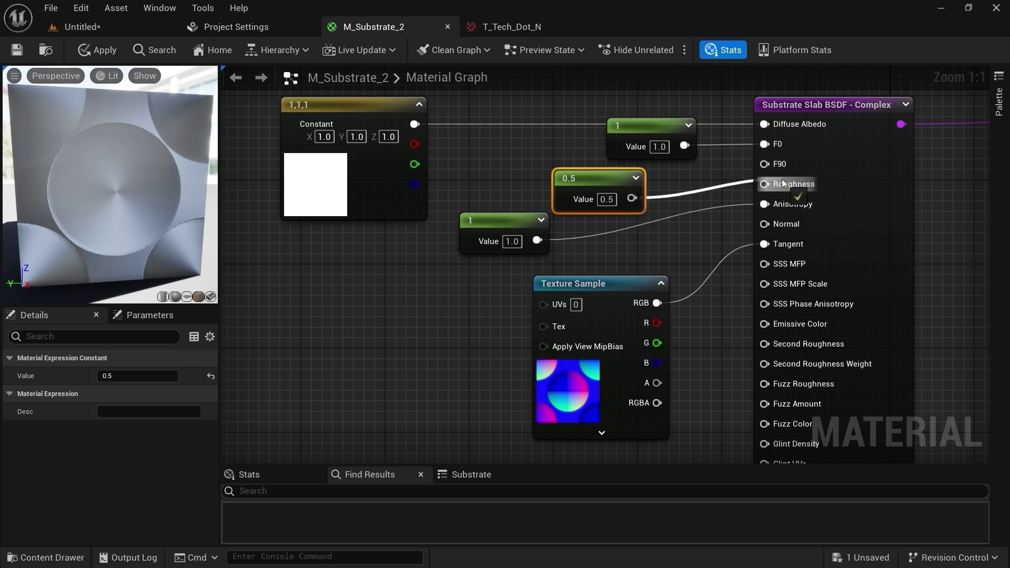
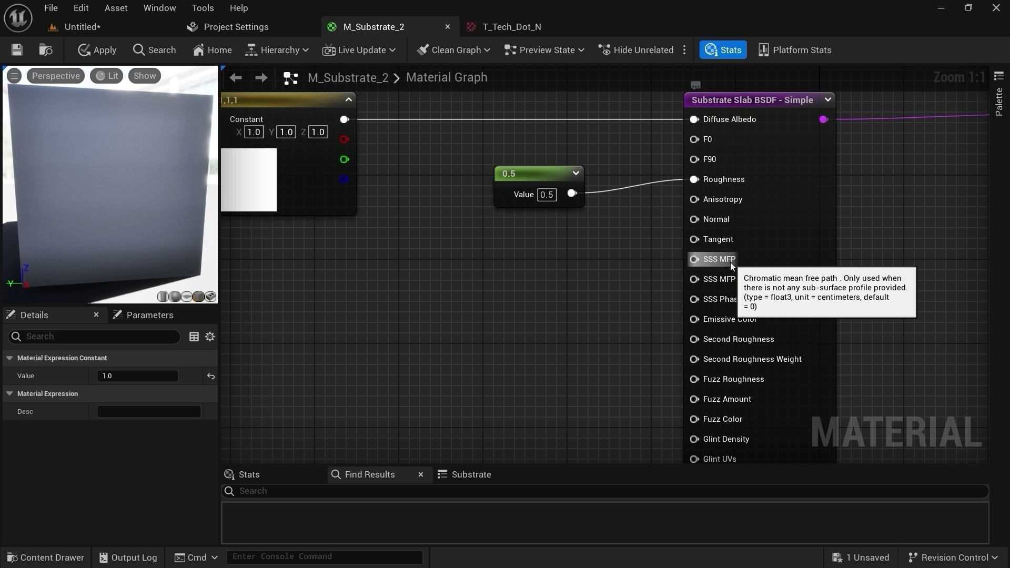
# Step: Set the Diffuse Albedo colour constant to a light orange with R 1.0, G 0.441772 and B 0.196911
pyautogui.moveTo(252, 181); pyautogui.dragTo(270, 183, button='right')
pyautogui.click(265, 182)
pyautogui.doubleClick(266, 182)
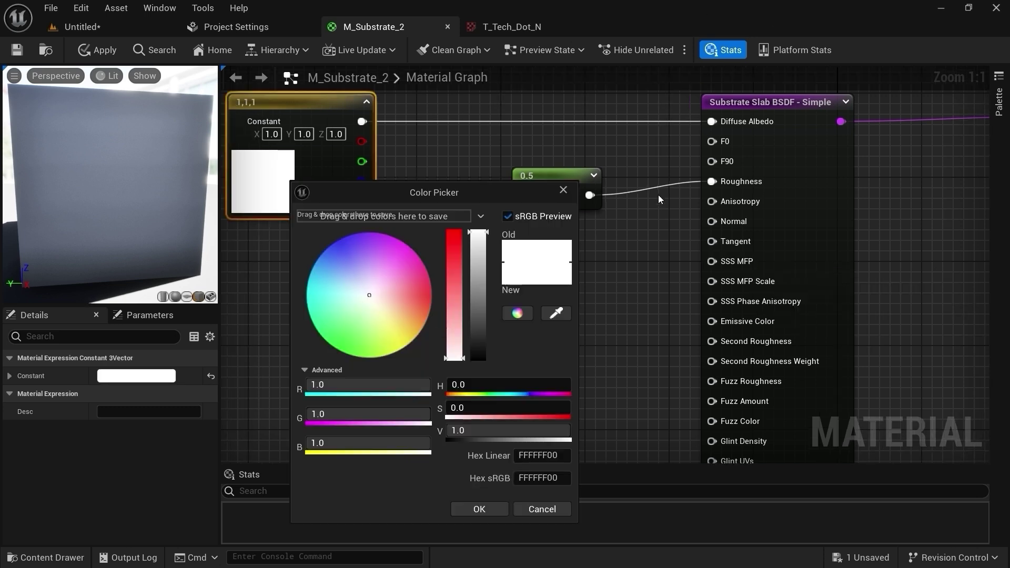
pyautogui.click(420, 314)
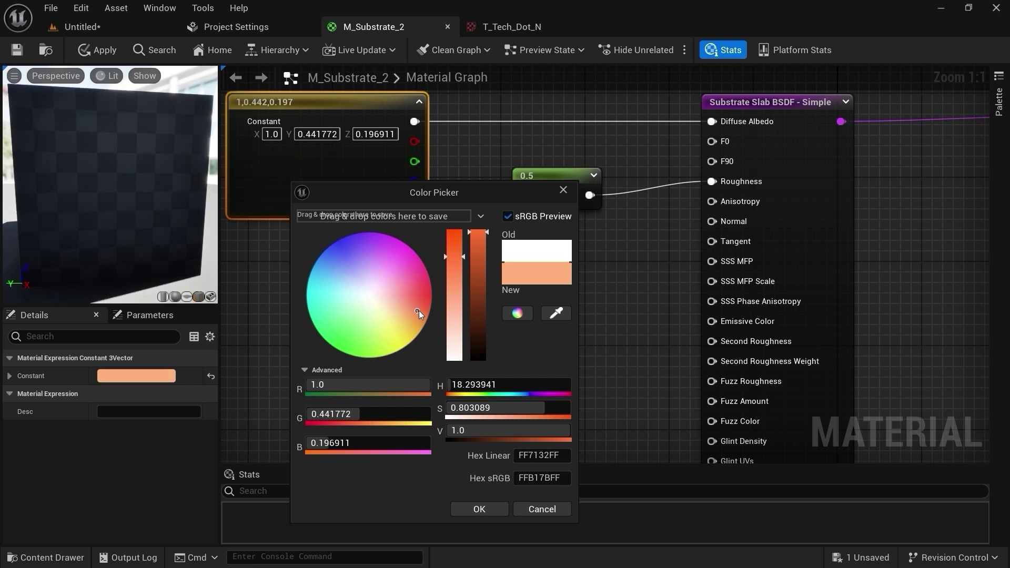
pyautogui.click(479, 510)
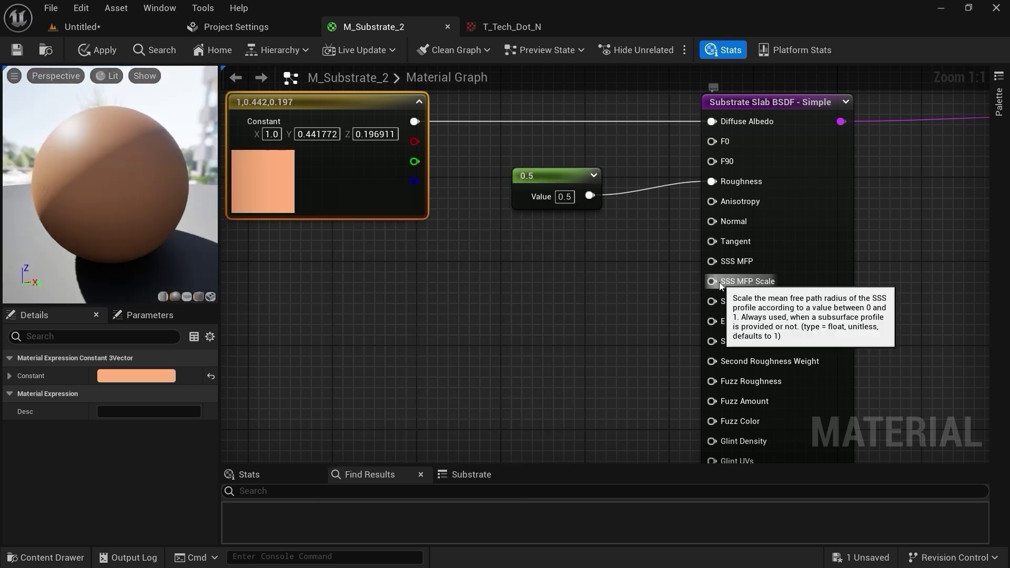
# Step: Add a Constant node with value 1, try it on the Slab's SSS MFP input, and rotate the preview sphere to inspect the shading
pyautogui.click(543, 331)
pyautogui.click(571, 327)
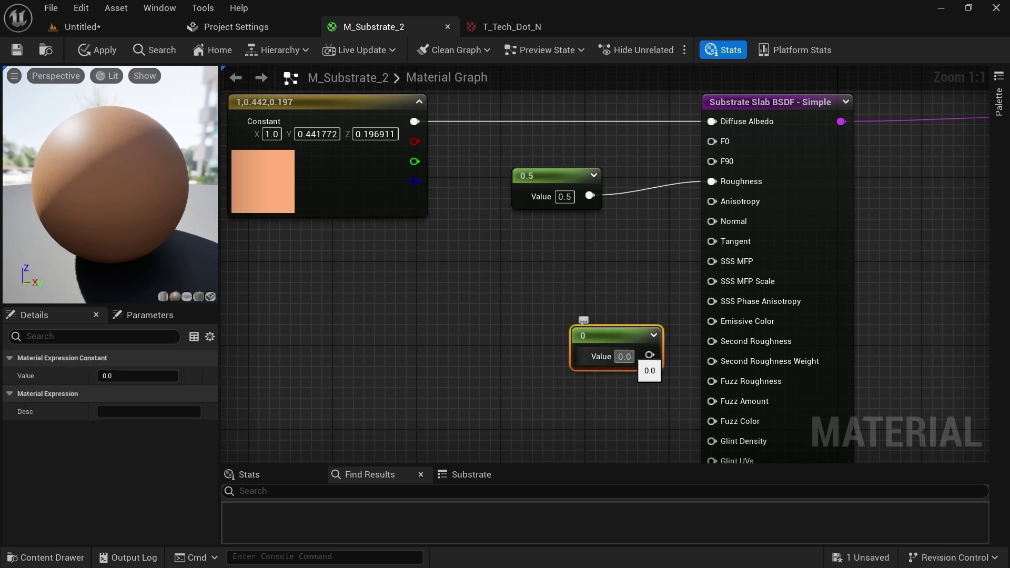
pyautogui.click(634, 356)
pyautogui.write('1')
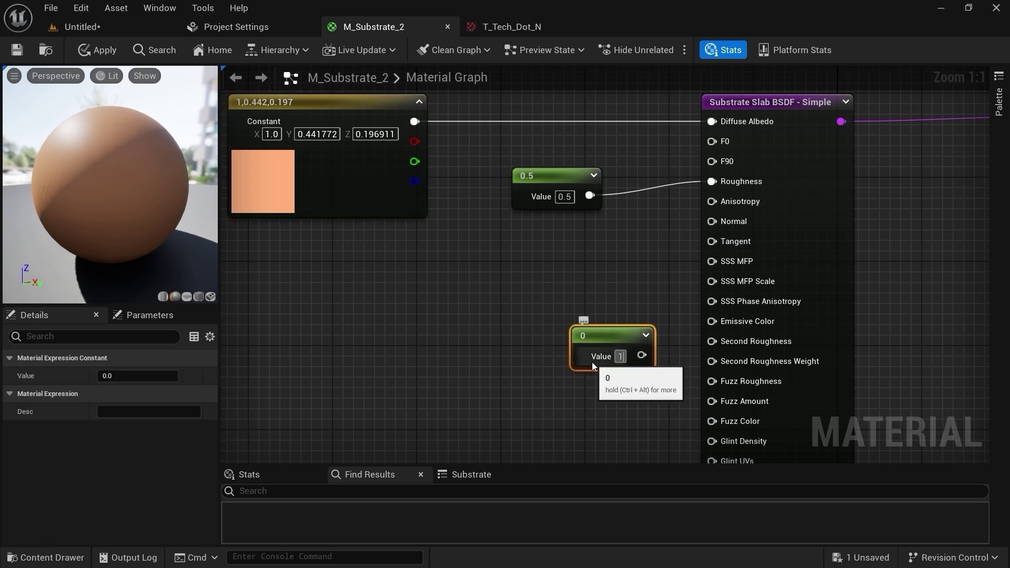
pyautogui.press('Return')
pyautogui.moveTo(649, 355); pyautogui.dragTo(711, 263)
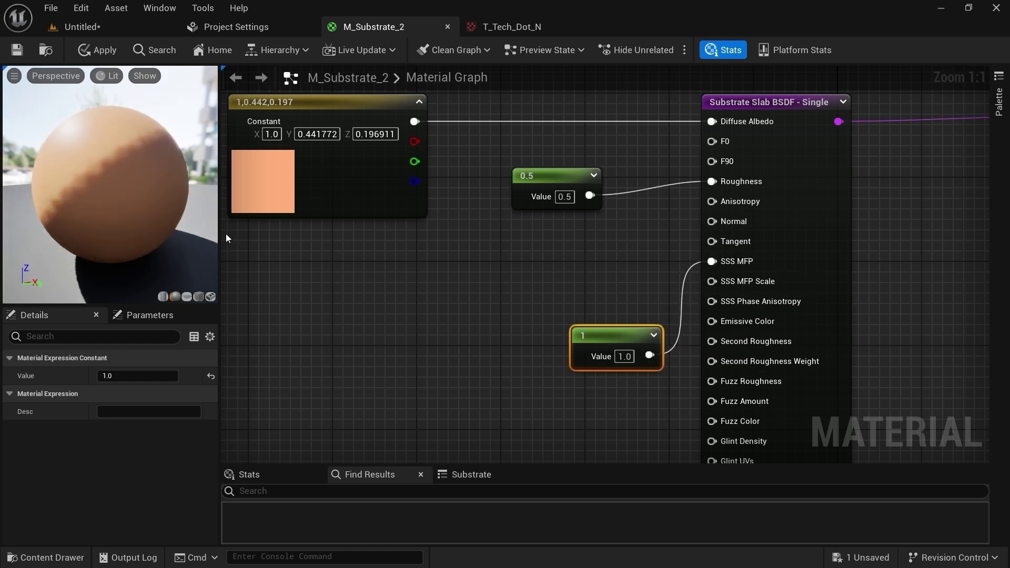
pyautogui.moveTo(207, 234); pyautogui.dragTo(128, 212)
pyautogui.click(494, 342)
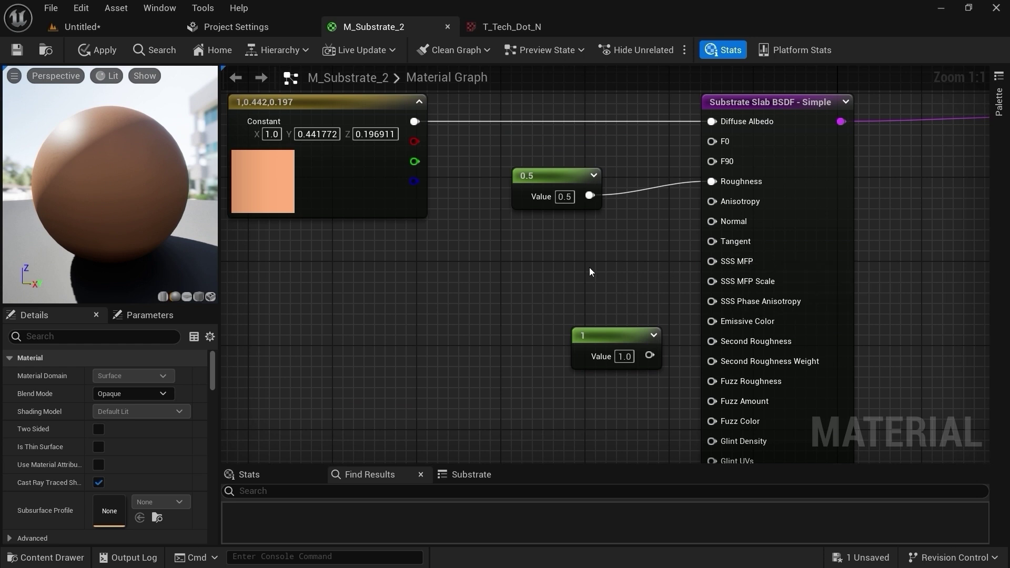
# Step: Add a Substrate Transmittance-To-MeanFreePath node, space it from the loose constant, and connect its MFP output to the Slab's SSS MFP input
pyautogui.rightClick(456, 278)
pyautogui.write('substr')
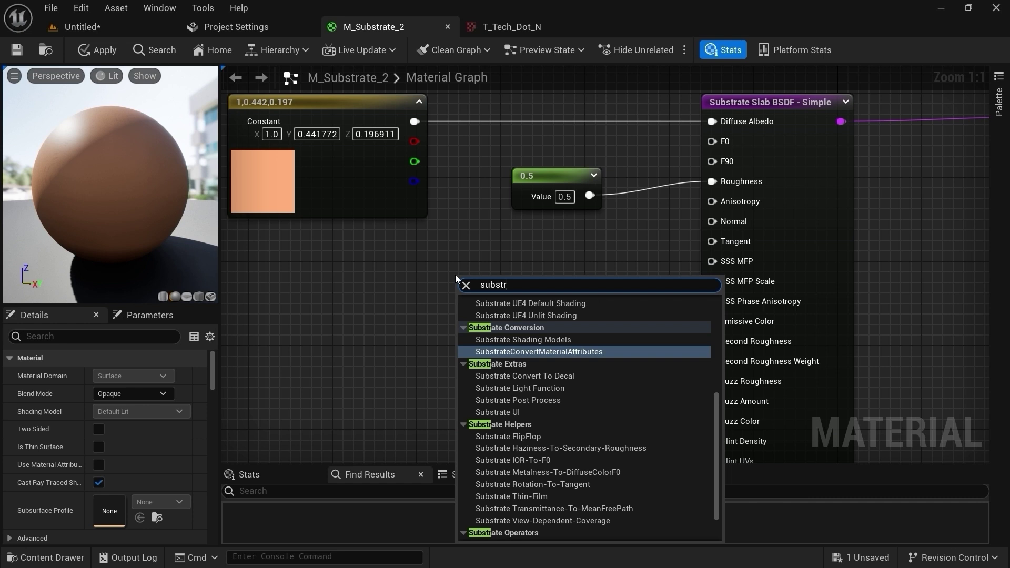
pyautogui.write('ate ')
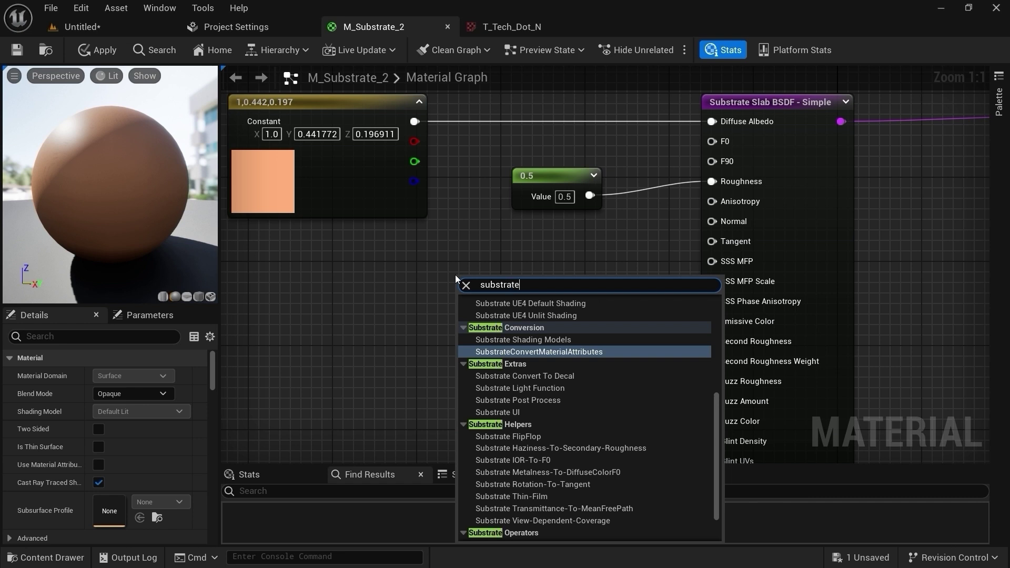
pyautogui.write('tra')
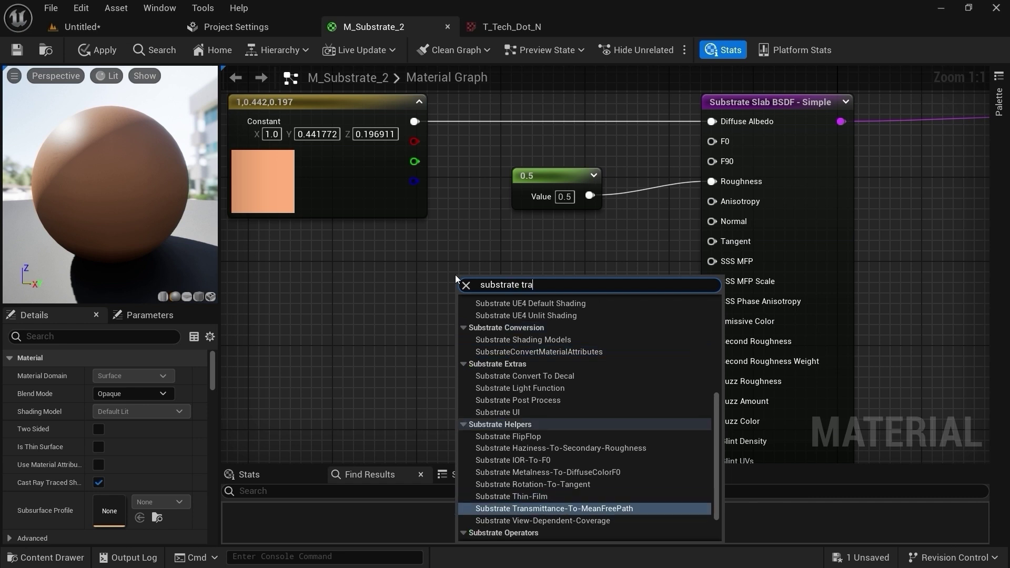
pyautogui.click(585, 508)
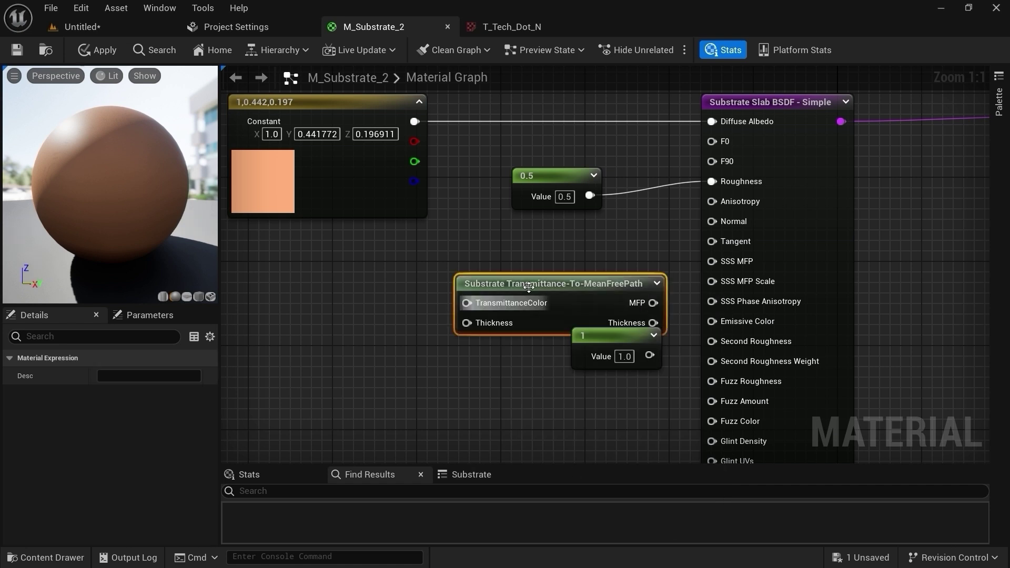
pyautogui.moveTo(553, 293); pyautogui.dragTo(525, 269)
pyautogui.moveTo(604, 352); pyautogui.dragTo(564, 433)
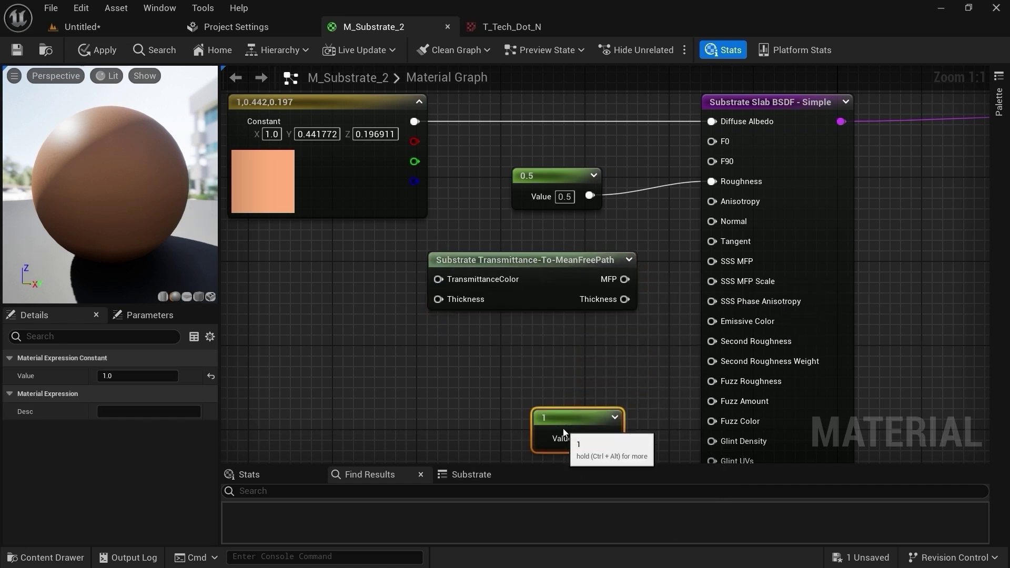
pyautogui.moveTo(534, 296); pyautogui.dragTo(513, 327)
pyautogui.moveTo(603, 310); pyautogui.dragTo(720, 263)
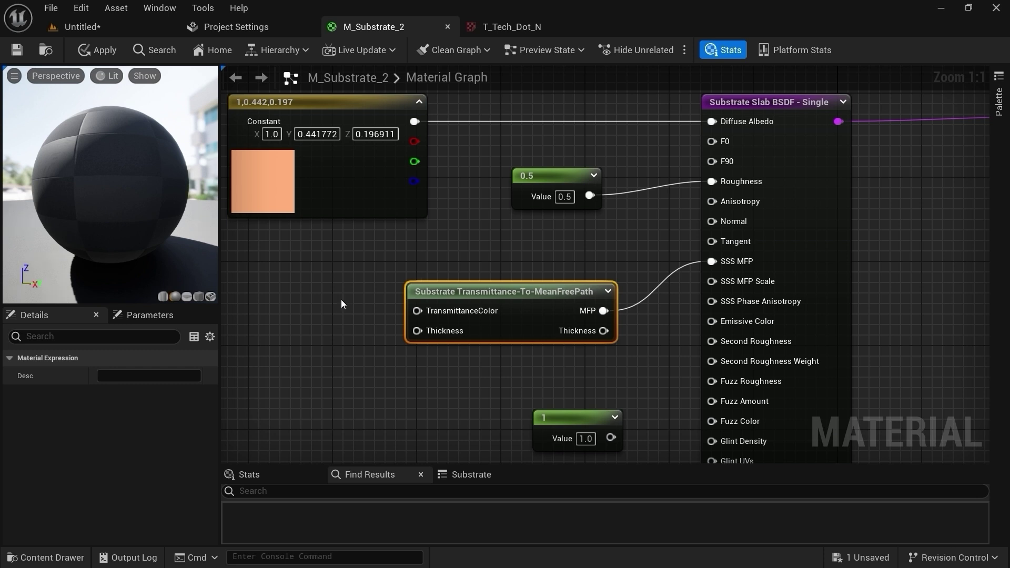
# Step: Add a colour constant set to R 1.0, G 0.0, B 0.139333 and connect it to the TransmittanceColor input
pyautogui.moveTo(340, 304); pyautogui.dragTo(419, 293, button='right')
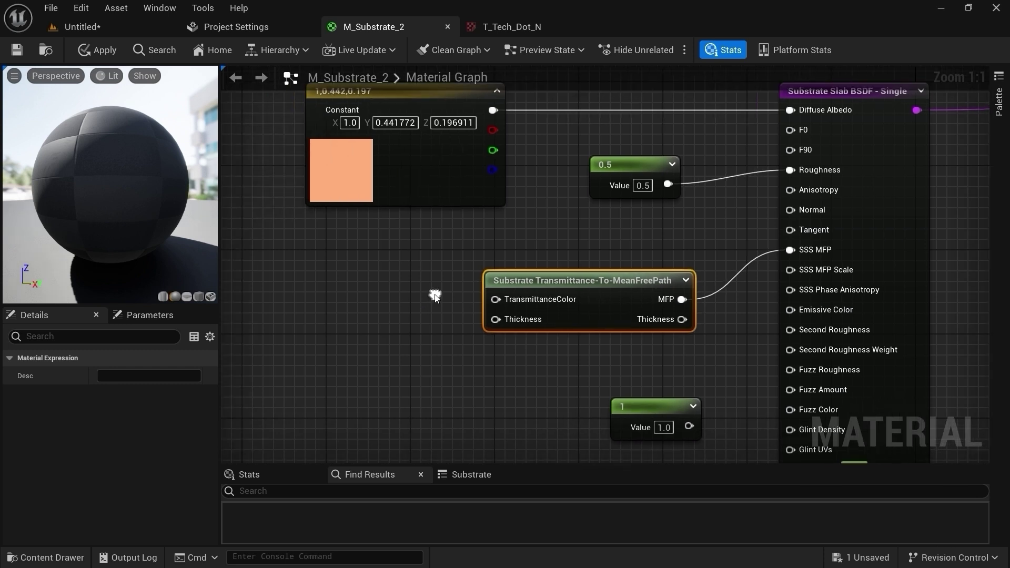
pyautogui.click(375, 294)
pyautogui.moveTo(403, 355); pyautogui.dragTo(331, 315)
pyautogui.doubleClick(332, 327)
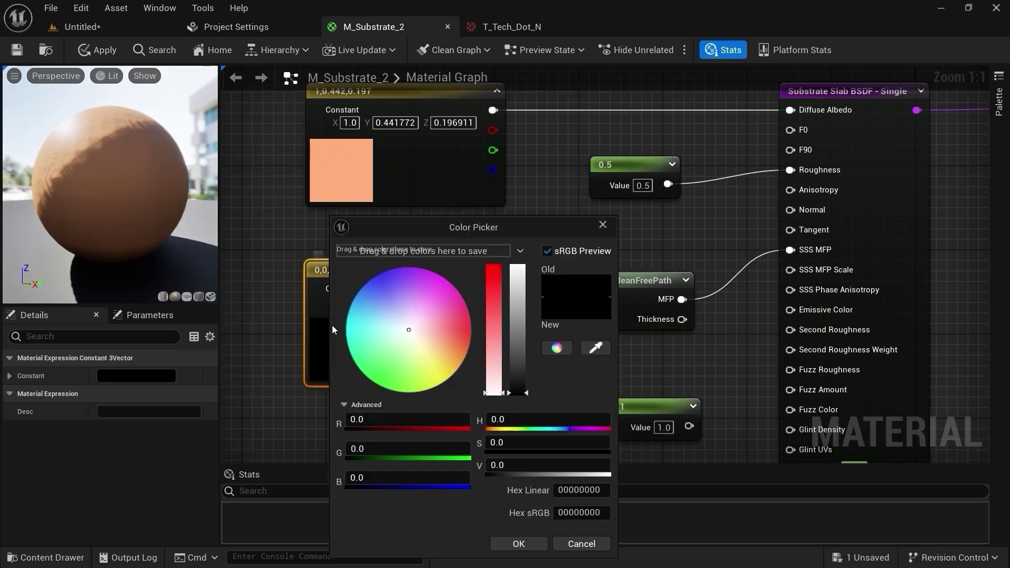
pyautogui.moveTo(456, 310); pyautogui.dragTo(482, 320)
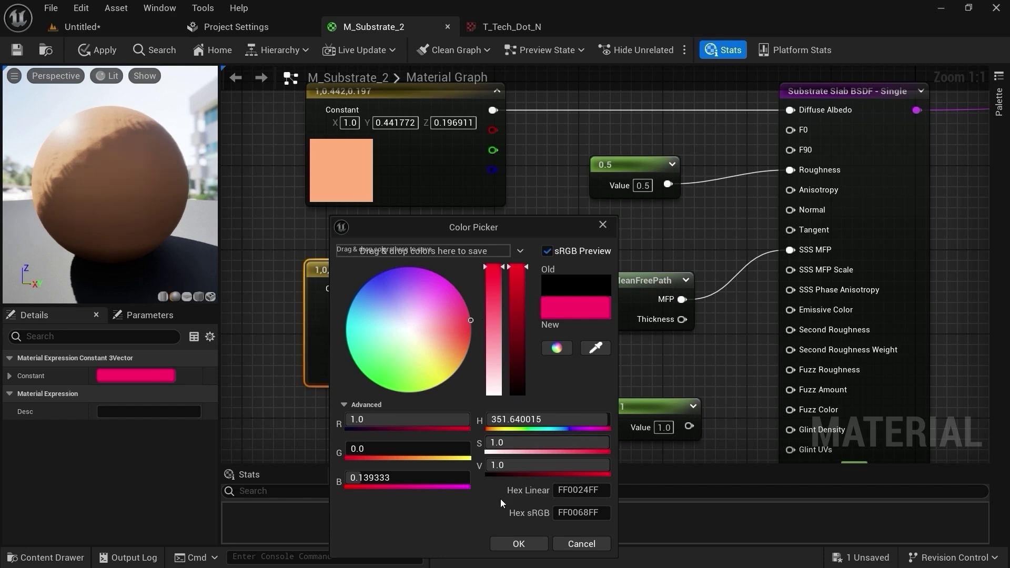
pyautogui.click(506, 543)
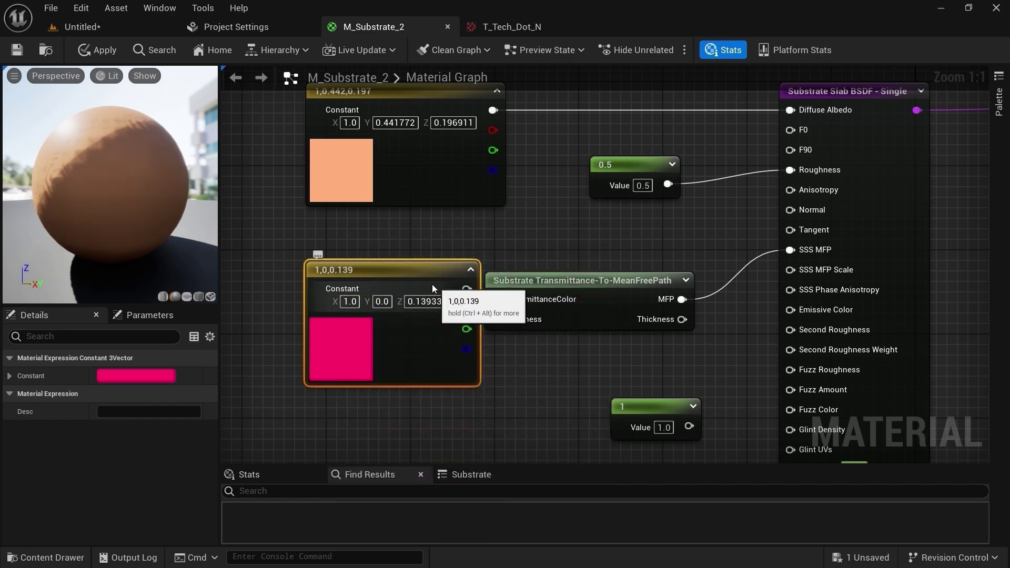
pyautogui.moveTo(432, 288); pyautogui.dragTo(501, 298)
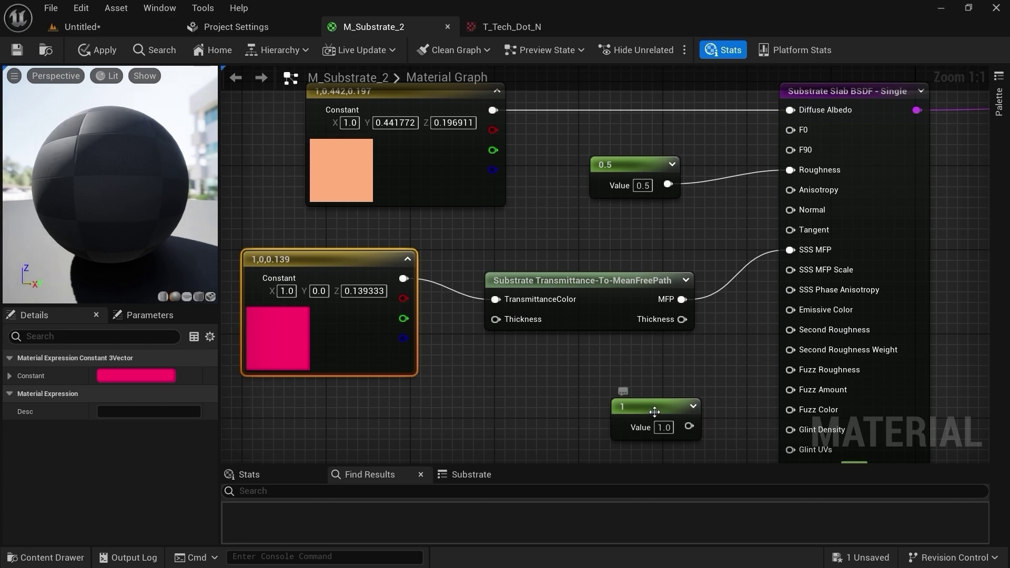
# Step: Move the loose constant beneath the pink colour constant, set it to 0.5, and connect it to the Transmittance-To-MeanFreePath Thickness input
pyautogui.moveTo(654, 412); pyautogui.dragTo(402, 400)
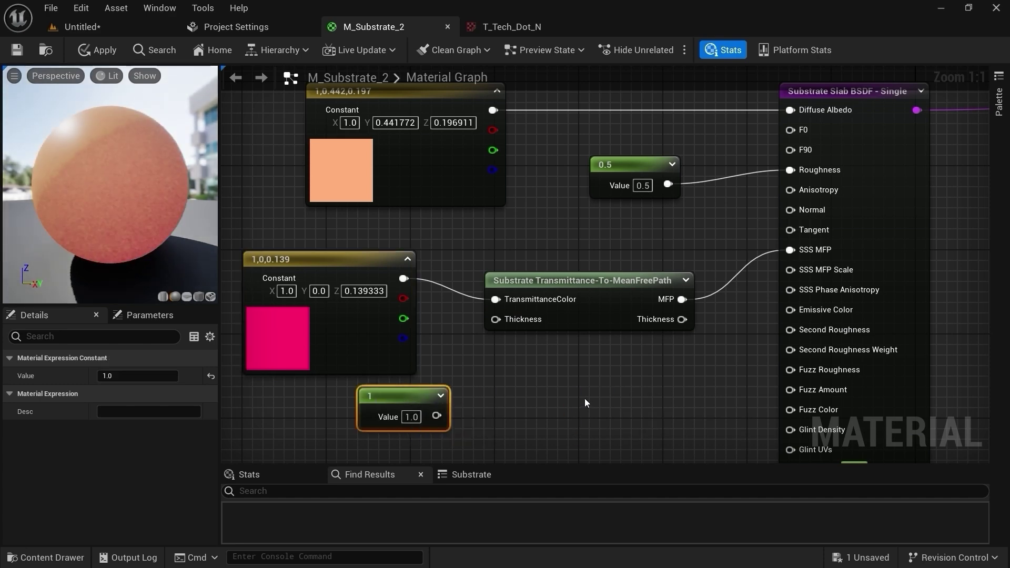
pyautogui.click(414, 417)
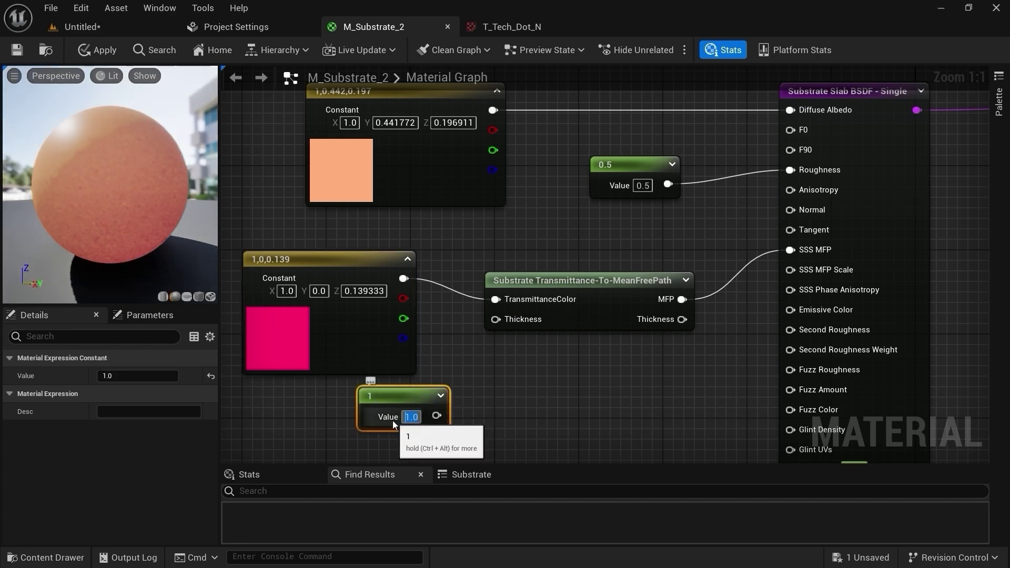
pyautogui.write('0.5')
pyautogui.press('Return')
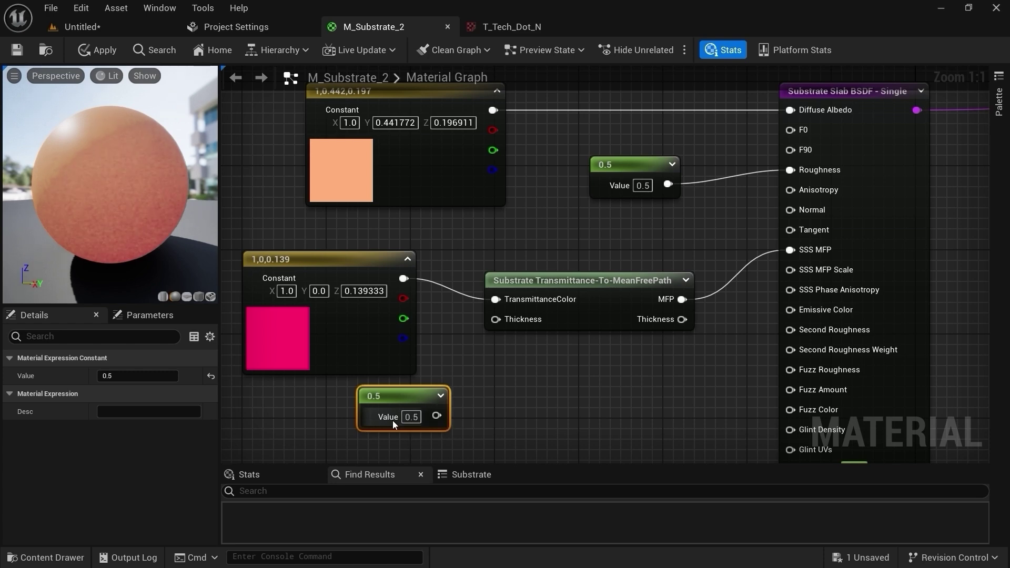
pyautogui.moveTo(436, 415); pyautogui.dragTo(496, 319)
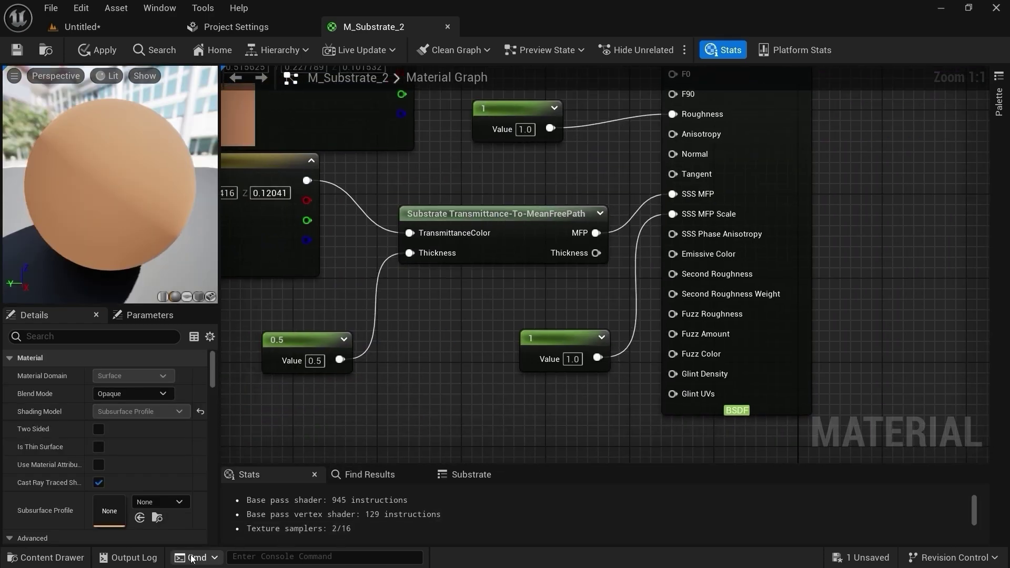
# Step: Open the content browser, enlarge it, and go to the SSS_Profile folder inside Materials
pyautogui.click(47, 557)
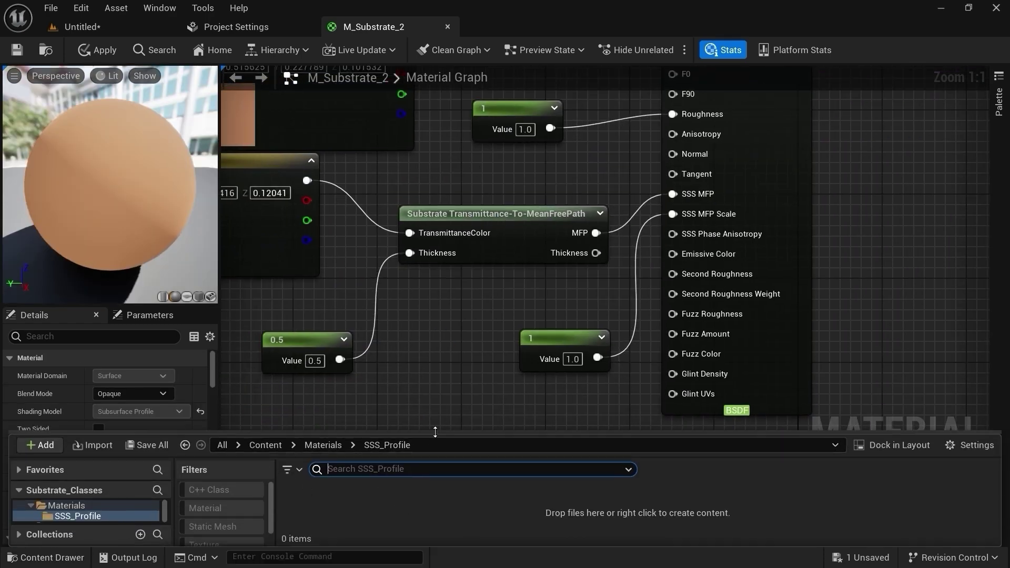
pyautogui.moveTo(348, 436); pyautogui.dragTo(348, 292)
pyautogui.click(322, 445)
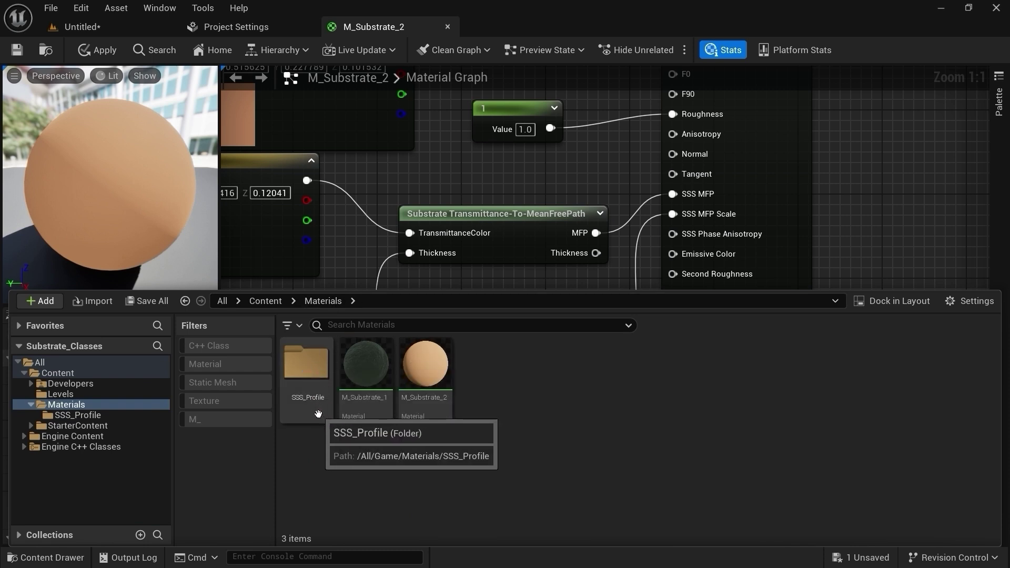
pyautogui.doubleClick(308, 376)
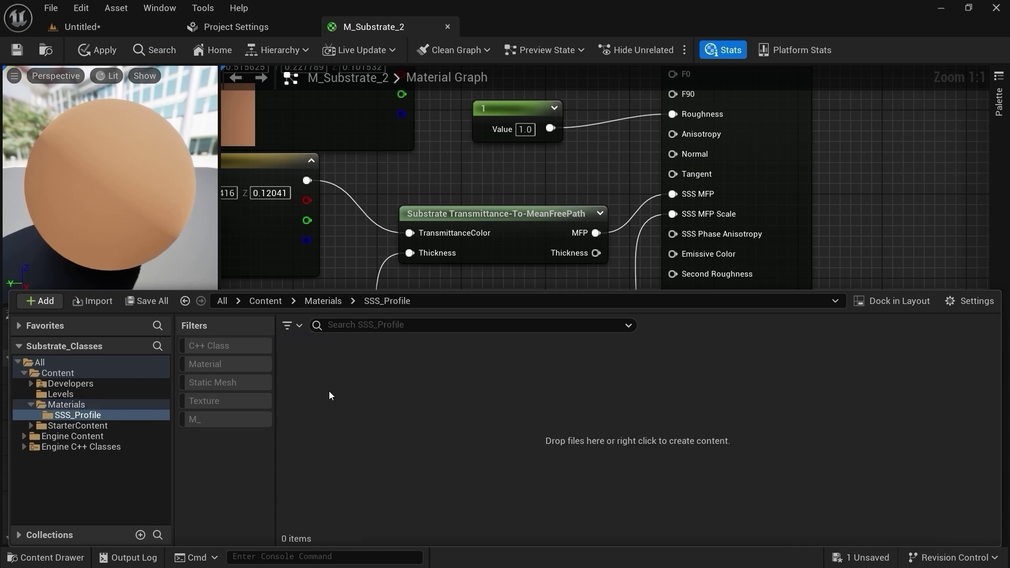
# Step: Create a Subsurface Profile asset named SSSP_01 in the SSS_Profile folder
pyautogui.rightClick(370, 389)
pyautogui.moveTo(370, 389)
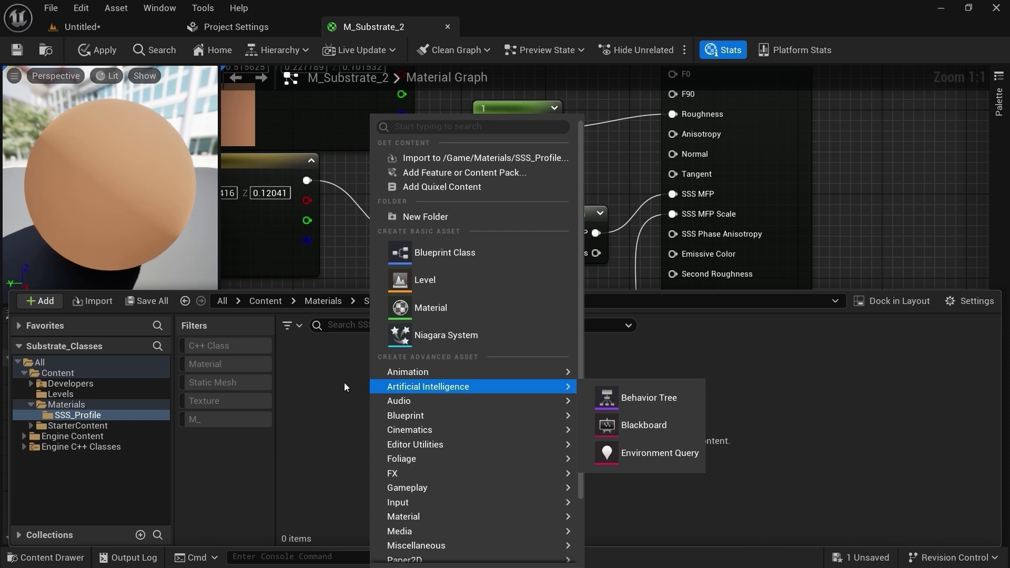
pyautogui.scroll(-2, 513, 390)
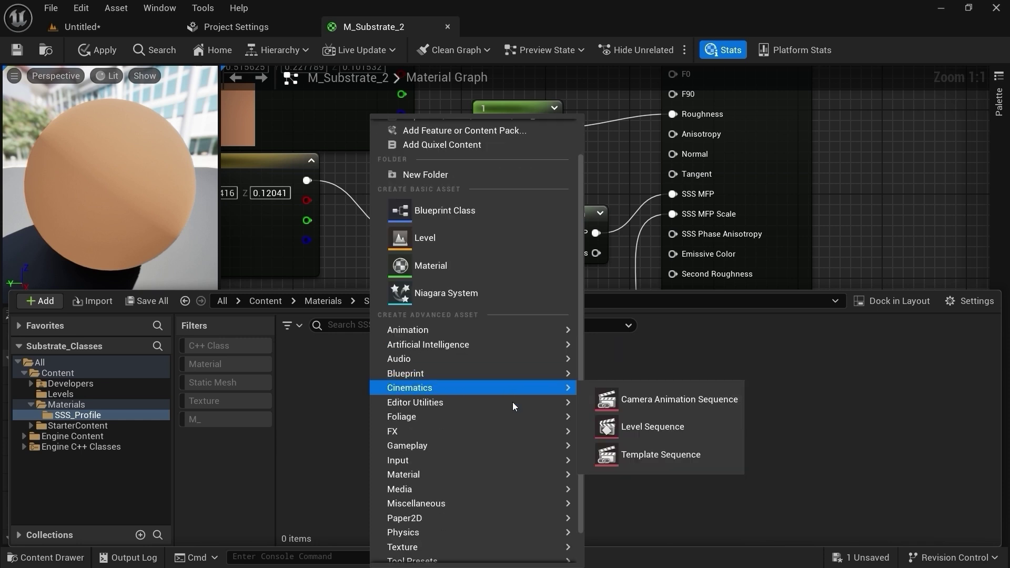
pyautogui.moveTo(436, 475)
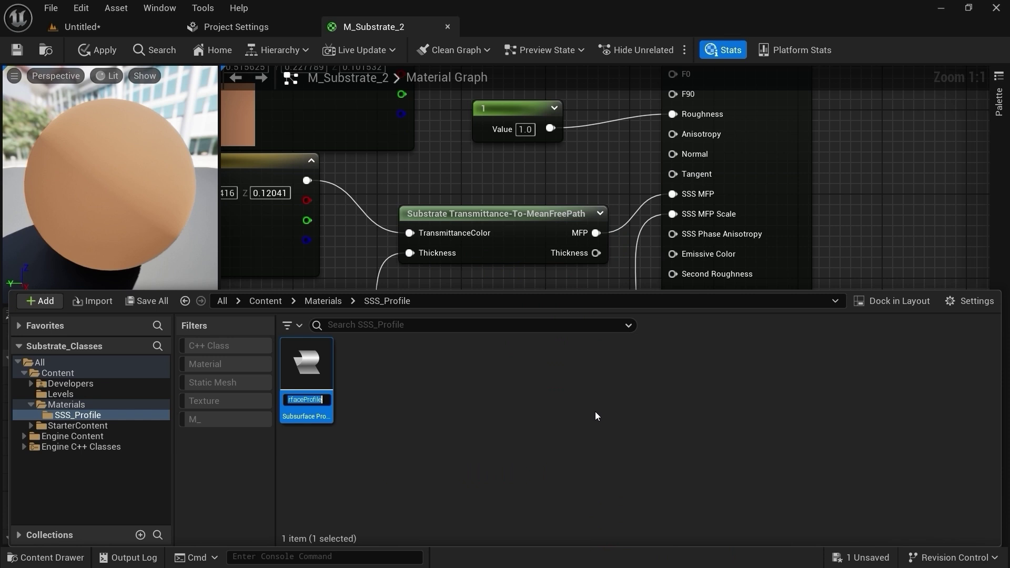
pyautogui.write('SSSP_01')
pyautogui.press('Return')
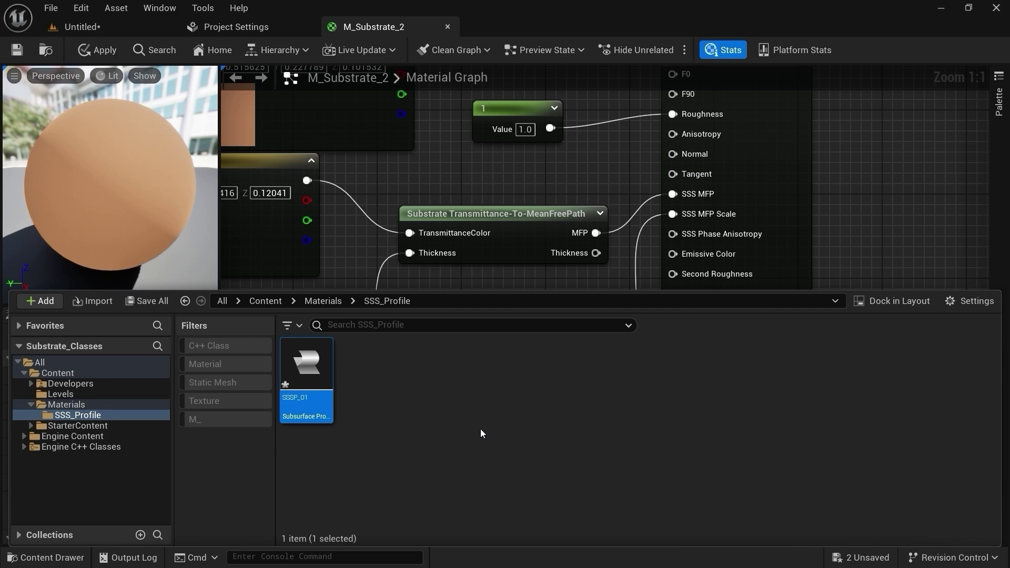
pyautogui.click(441, 405)
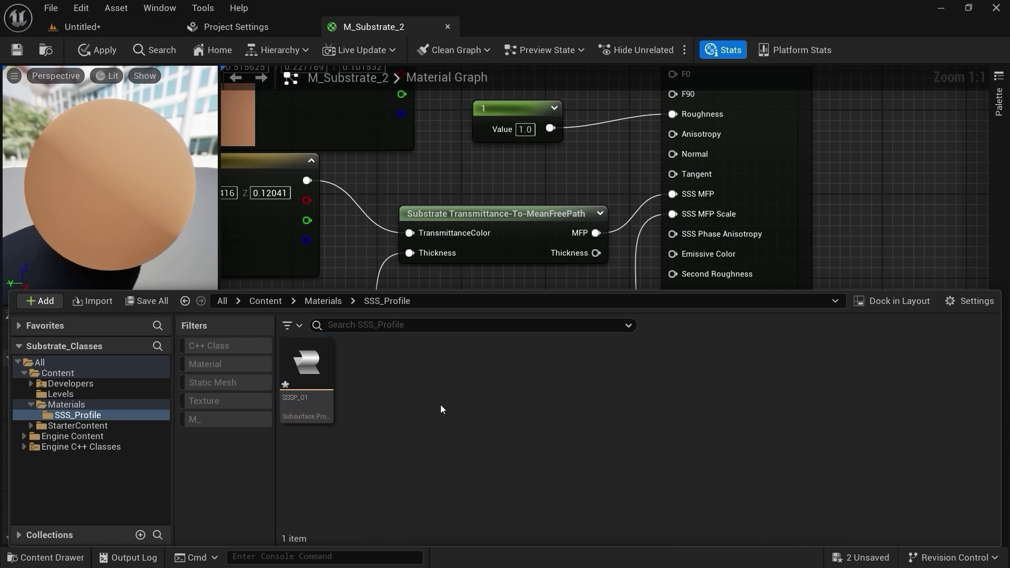
# Step: Return to the material graph and save the project's unsaved content
pyautogui.click(840, 258)
pyautogui.moveTo(885, 253); pyautogui.dragTo(796, 327, button='right')
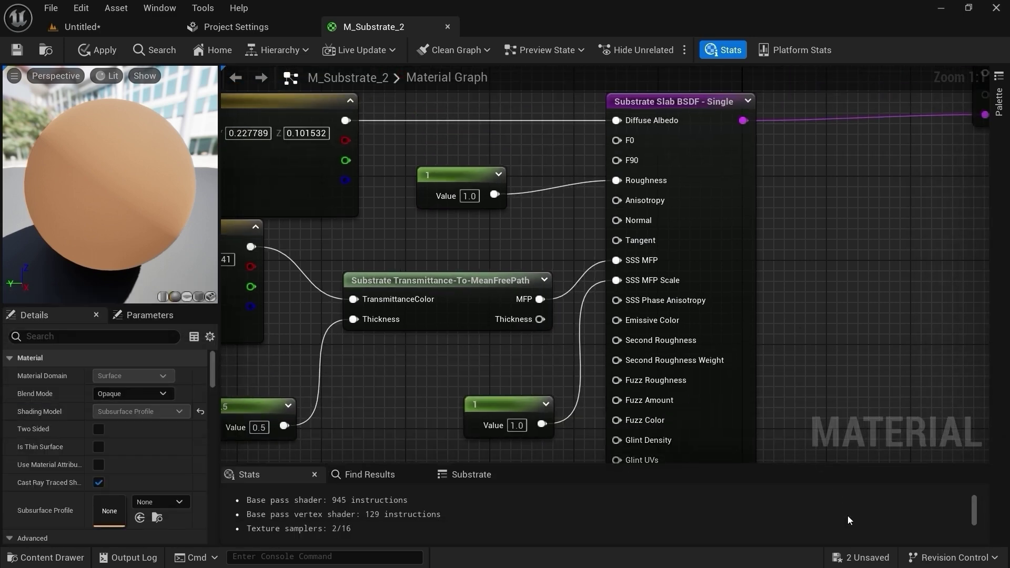
pyautogui.click(860, 557)
pyautogui.click(604, 443)
# Step: Assign SSSP_01 as the Subsurface Profile of the Substrate Slab BSDF node
pyautogui.moveTo(811, 349); pyautogui.dragTo(800, 372, button='right')
pyautogui.click(677, 226)
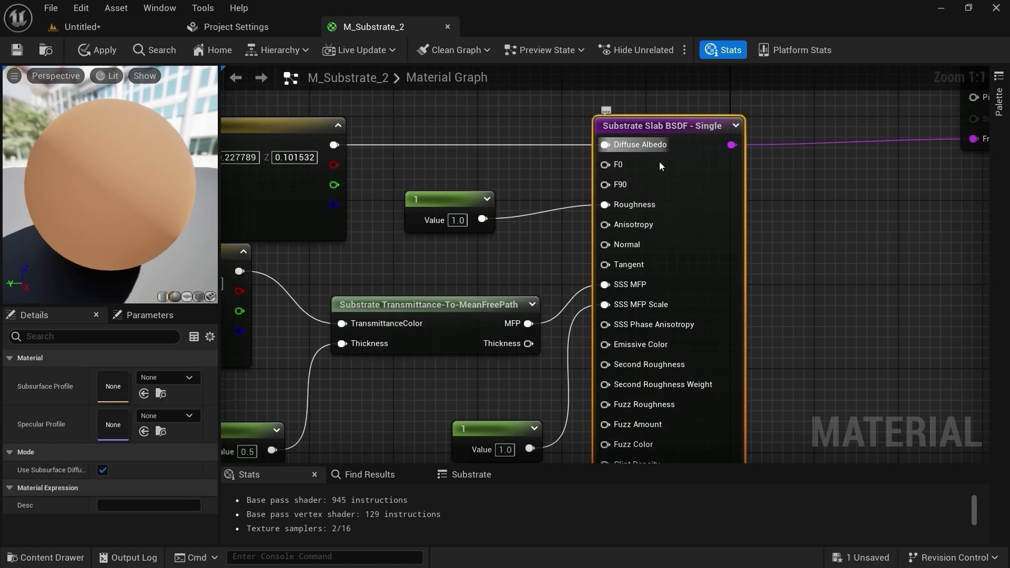
pyautogui.click(157, 378)
pyautogui.click(205, 227)
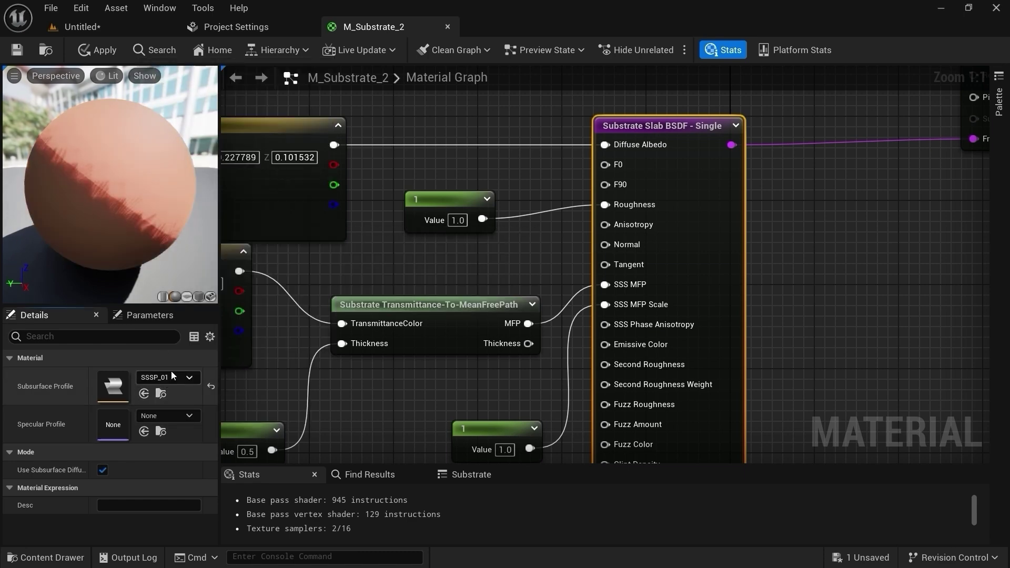
pyautogui.moveTo(409, 404); pyautogui.dragTo(464, 266, button='right')
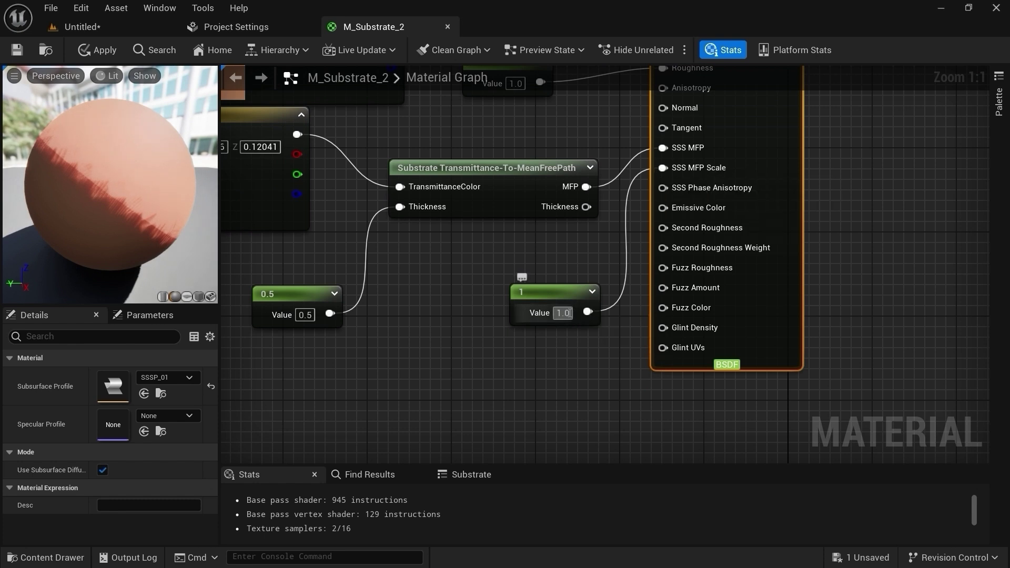
# Step: Set the constant feeding SSS MFP Scale on the Substrate Slab BSDF node to 0.2
pyautogui.click(562, 313)
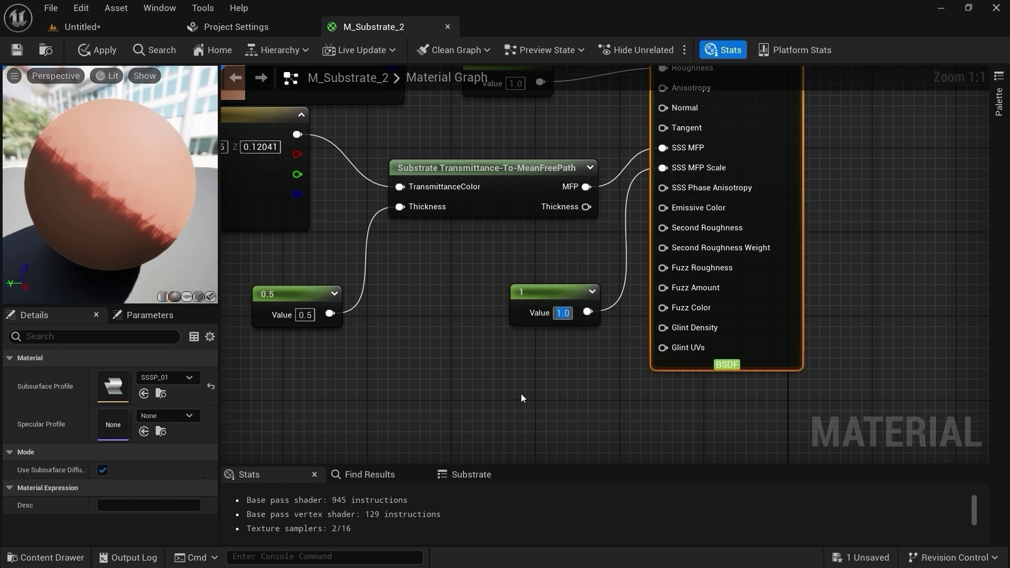
pyautogui.write('0.')
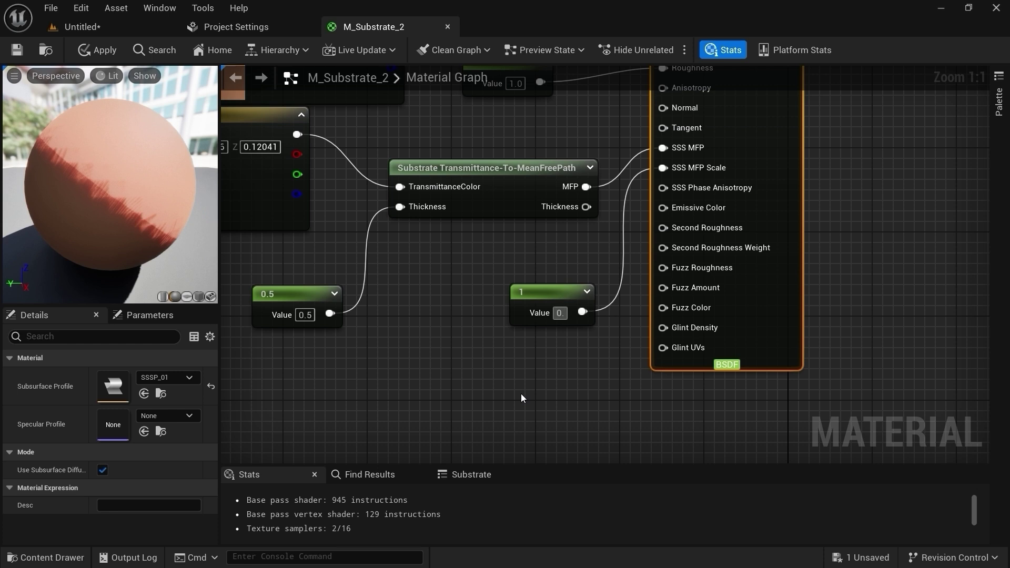
pyautogui.write('2')
pyautogui.press('Return')
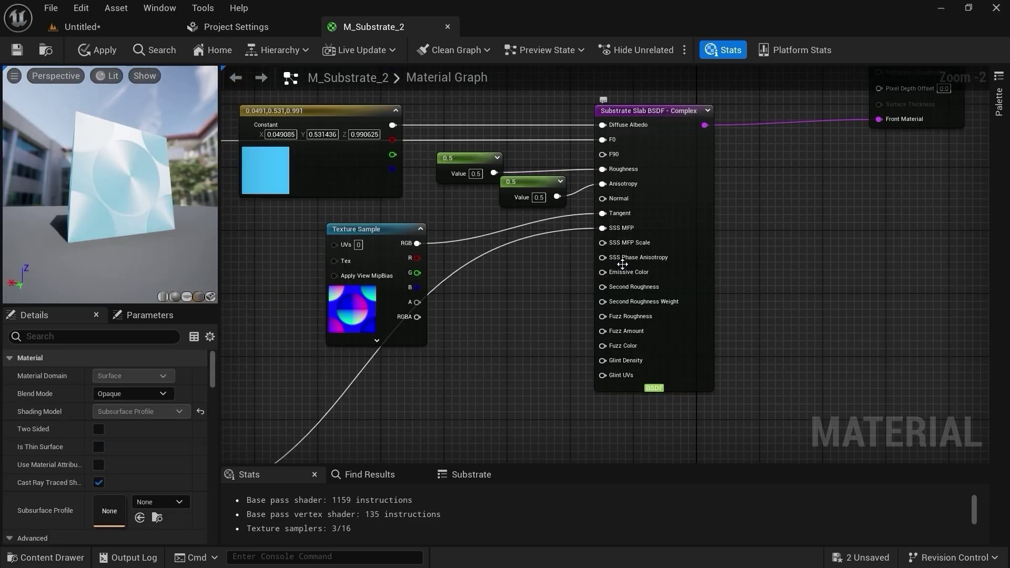
# Step: Examine the preview plane and the Transmittance-To-MeanFreePath nodes feeding SSS MFP on the complex Slab BSDF
pyautogui.moveTo(622, 264)
pyautogui.moveTo(170, 226); pyautogui.dragTo(134, 193)
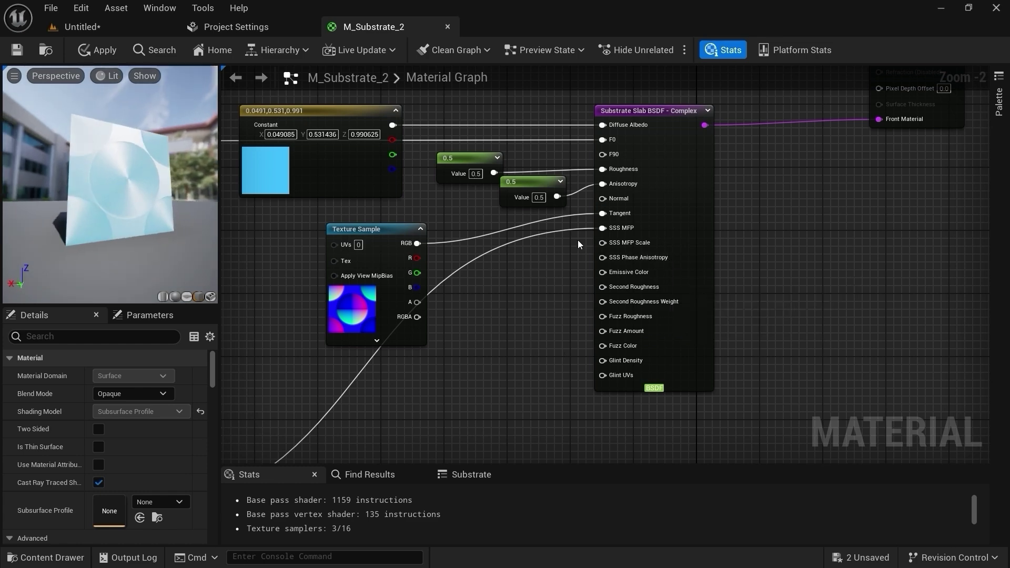
pyautogui.scroll(2, 555, 248)
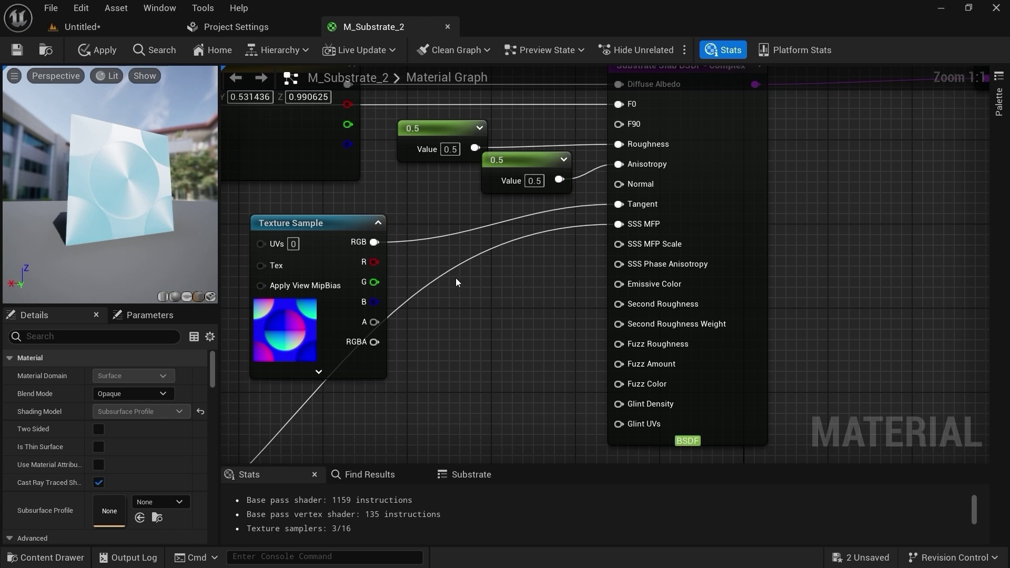
pyautogui.moveTo(468, 270); pyautogui.dragTo(500, 308, button='right')
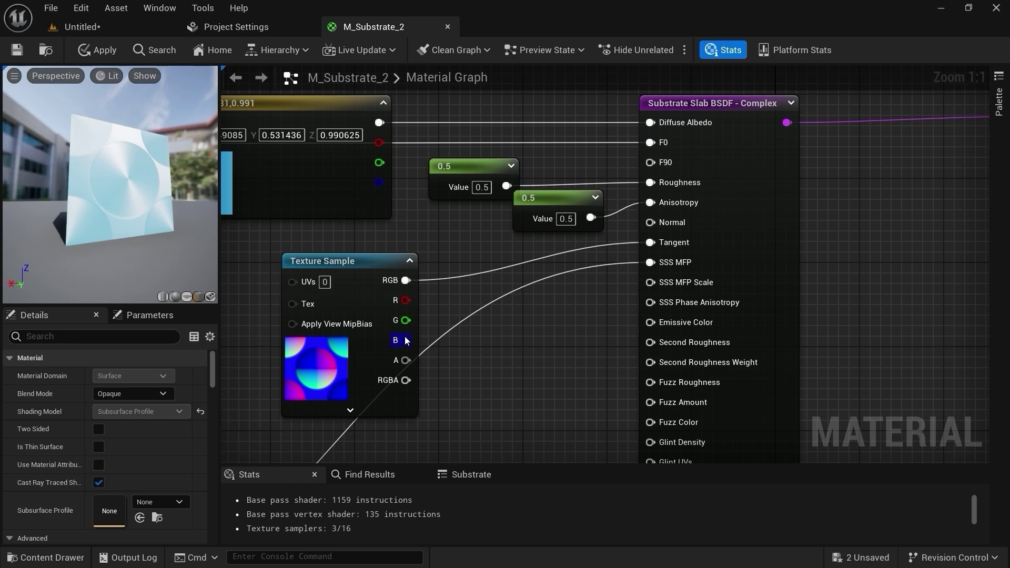
pyautogui.scroll(-3, 597, 352)
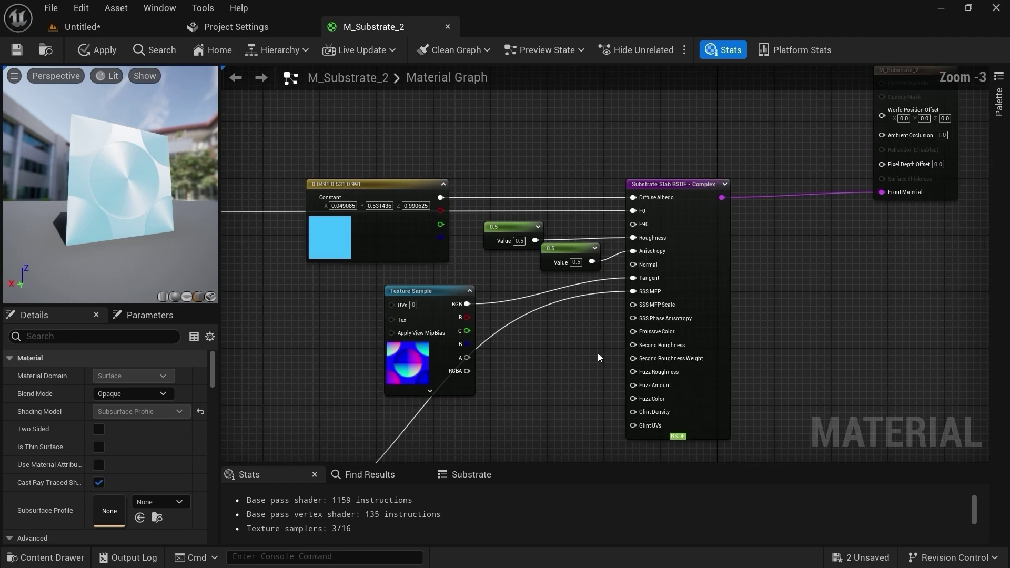
pyautogui.moveTo(597, 353); pyautogui.dragTo(721, 244, button='right')
pyautogui.moveTo(375, 234); pyautogui.dragTo(448, 238, button='right')
pyautogui.moveTo(309, 233); pyautogui.dragTo(347, 271)
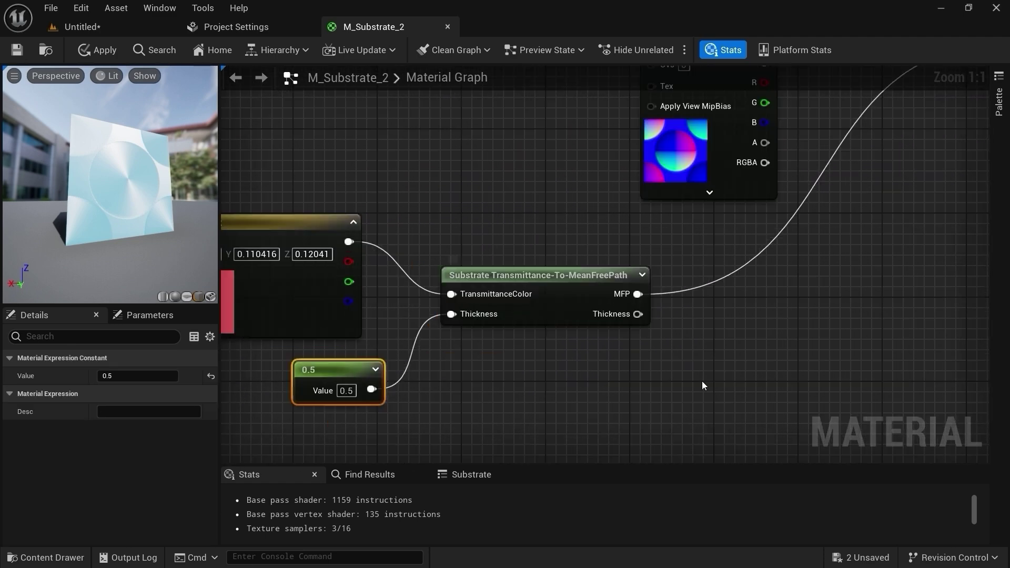
pyautogui.moveTo(739, 381); pyautogui.dragTo(547, 431, button='right')
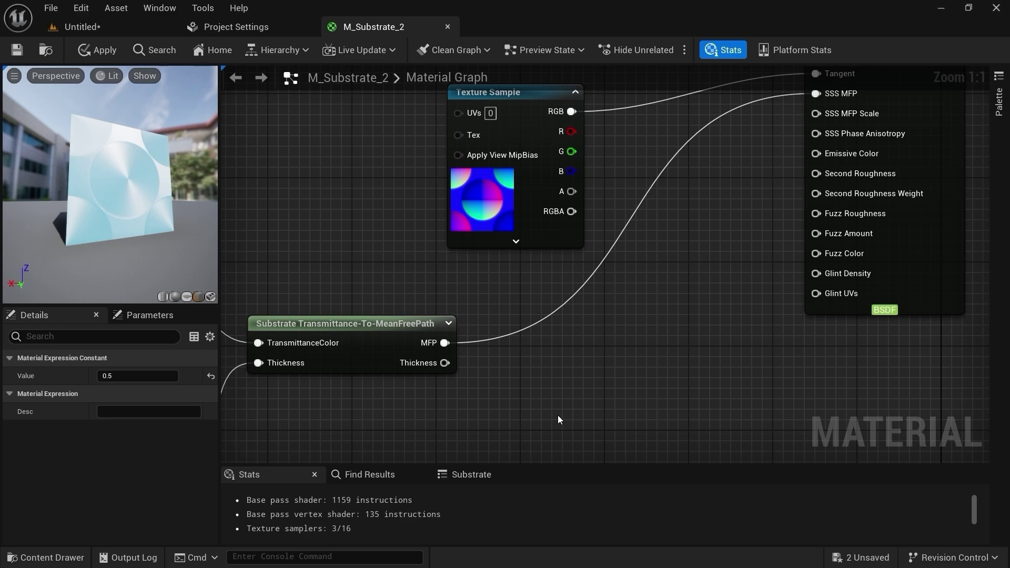
pyautogui.moveTo(553, 406); pyautogui.dragTo(685, 388, button='right')
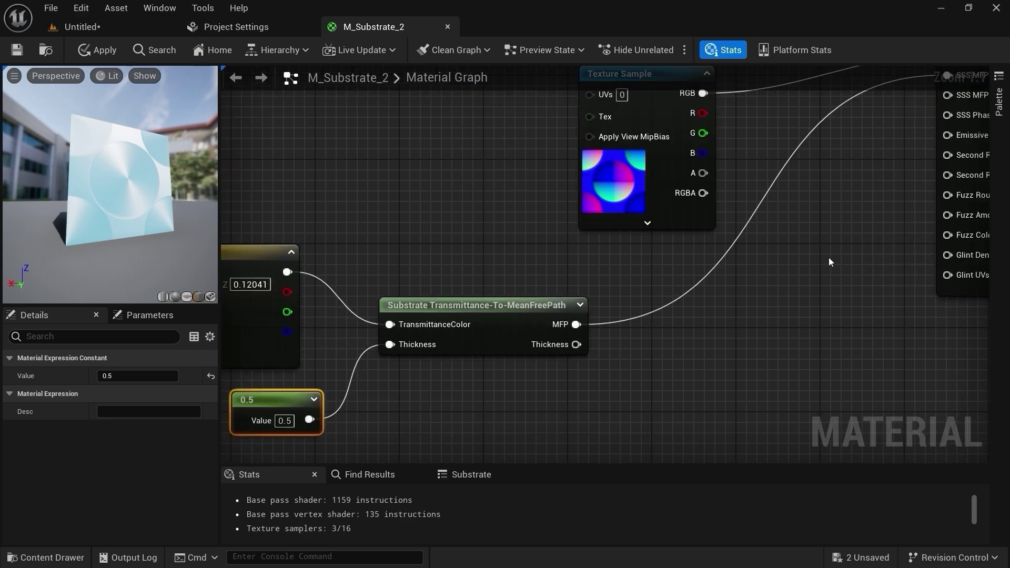
pyautogui.moveTo(826, 248); pyautogui.dragTo(578, 403, button='right')
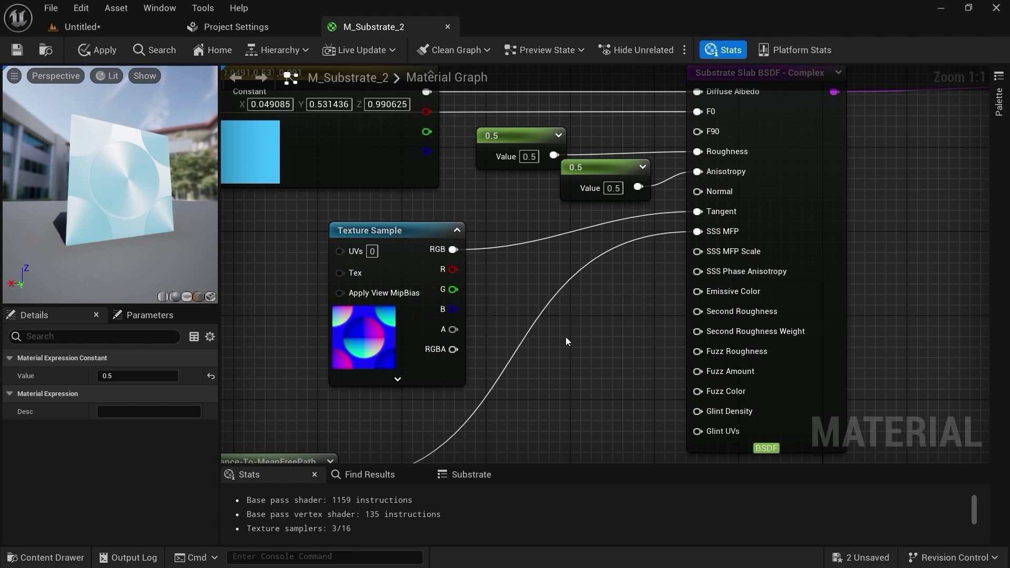
# Step: Add a scalar parameter named SSS_Phase and connect it to the Slab BSDF's SSS Phase Anisotropy input
pyautogui.click(551, 346)
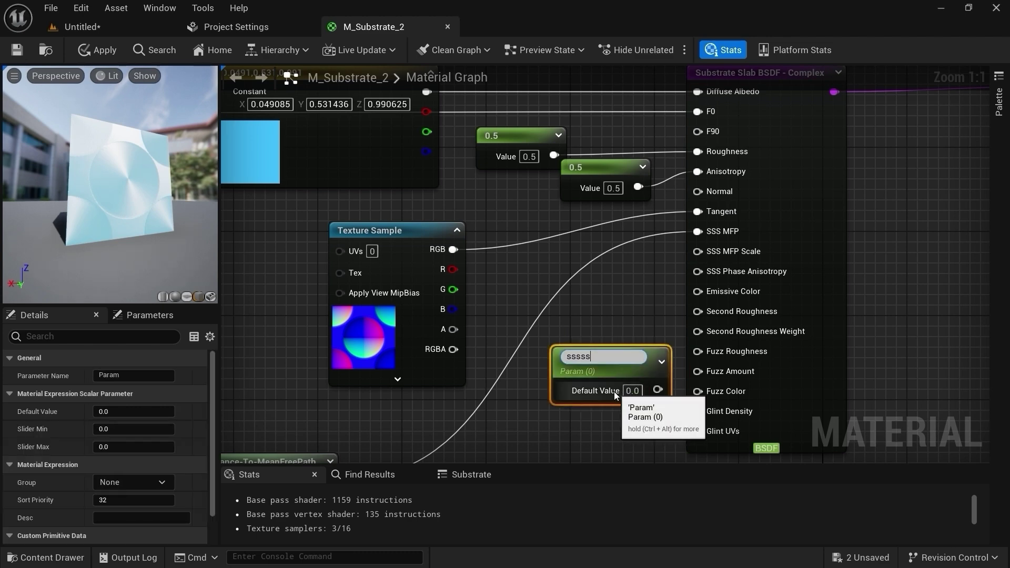
pyautogui.write('ssss')
pyautogui.moveTo(583, 356); pyautogui.dragTo(518, 361)
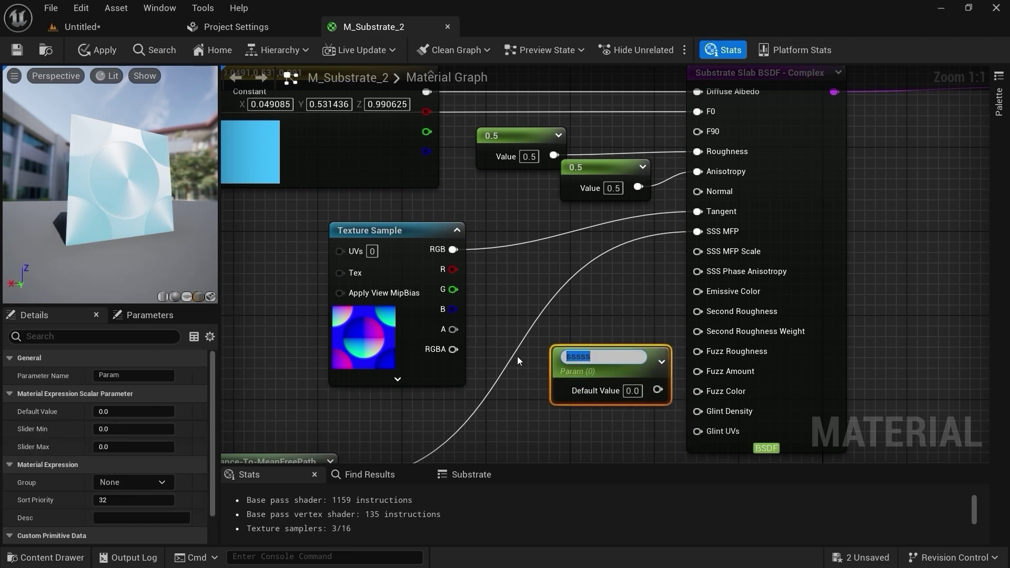
pyautogui.write('SSS')
pyautogui.press('BackSpace')
pyautogui.write('_Phase')
pyautogui.press('Return')
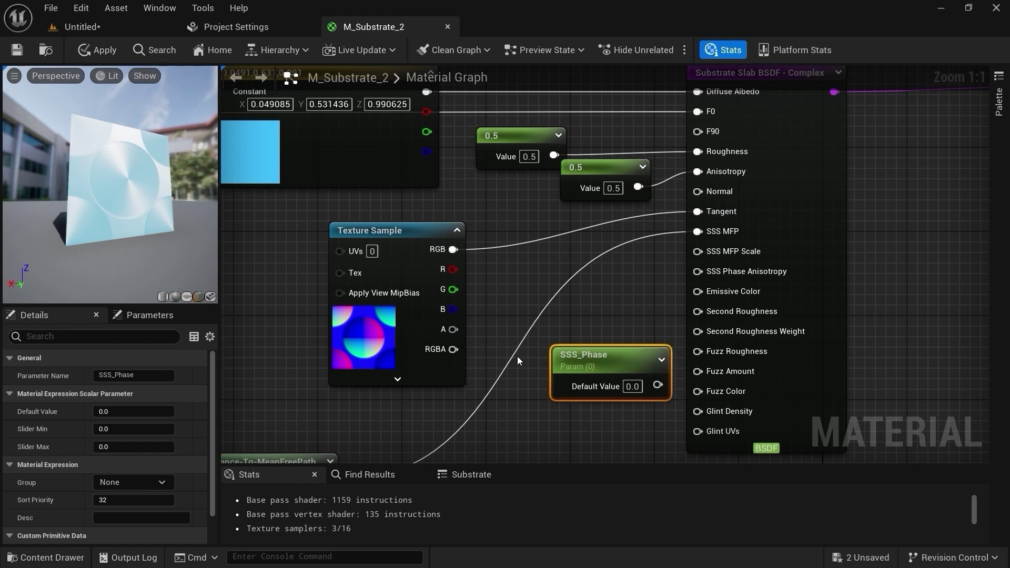
pyautogui.moveTo(629, 354); pyautogui.dragTo(554, 335)
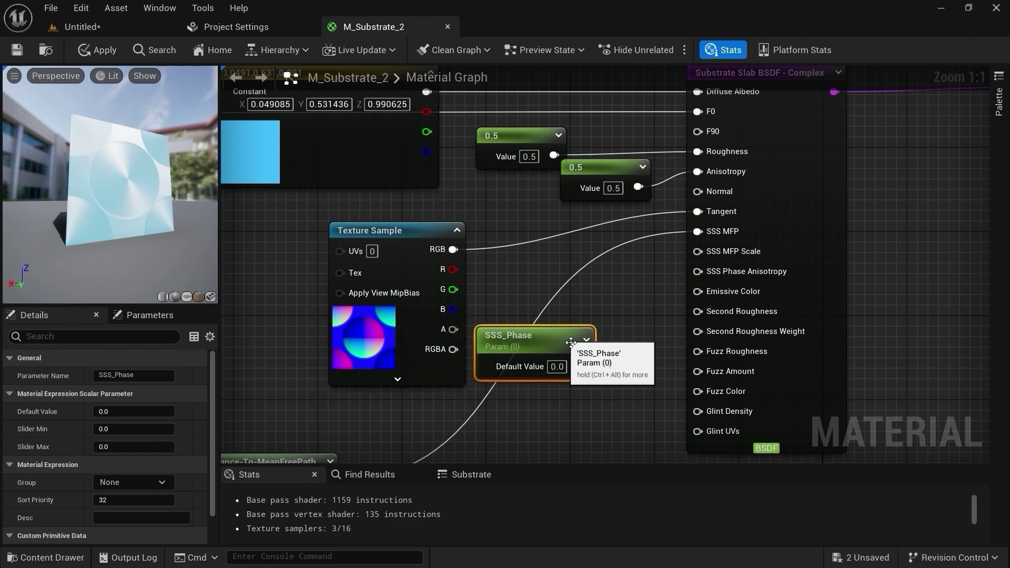
pyautogui.moveTo(582, 365); pyautogui.dragTo(707, 273)
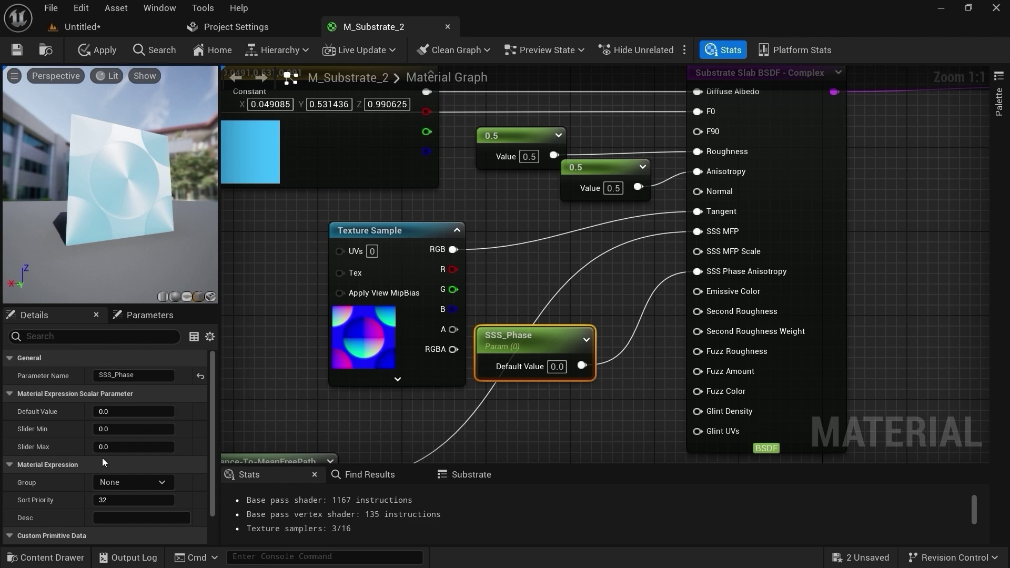
# Step: Set the SSS_Phase parameter's slider minimum to -1 and slider maximum to 1
pyautogui.scroll(-1, 102, 457)
pyautogui.scroll(1, 122, 452)
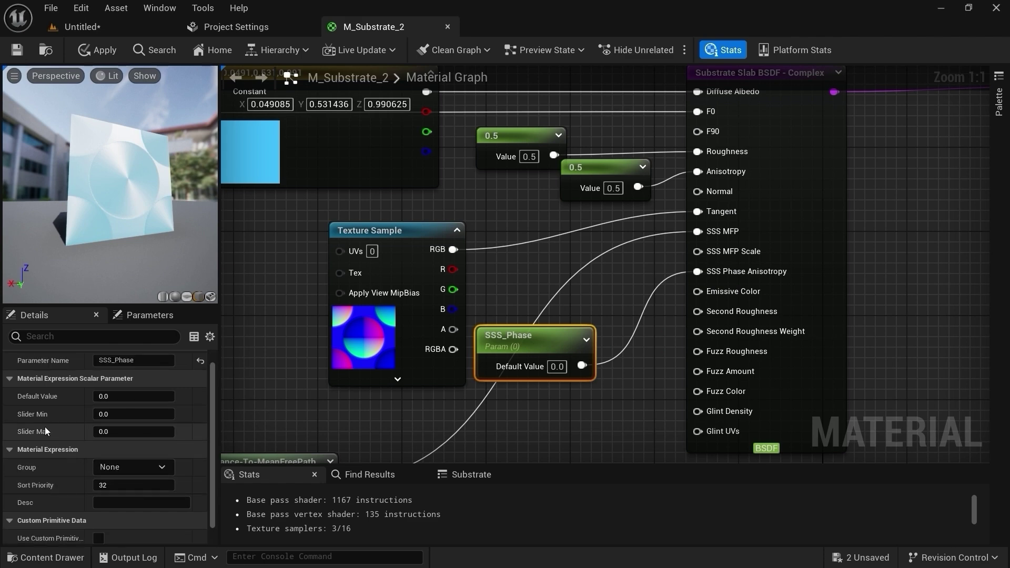
pyautogui.scroll(1, 90, 419)
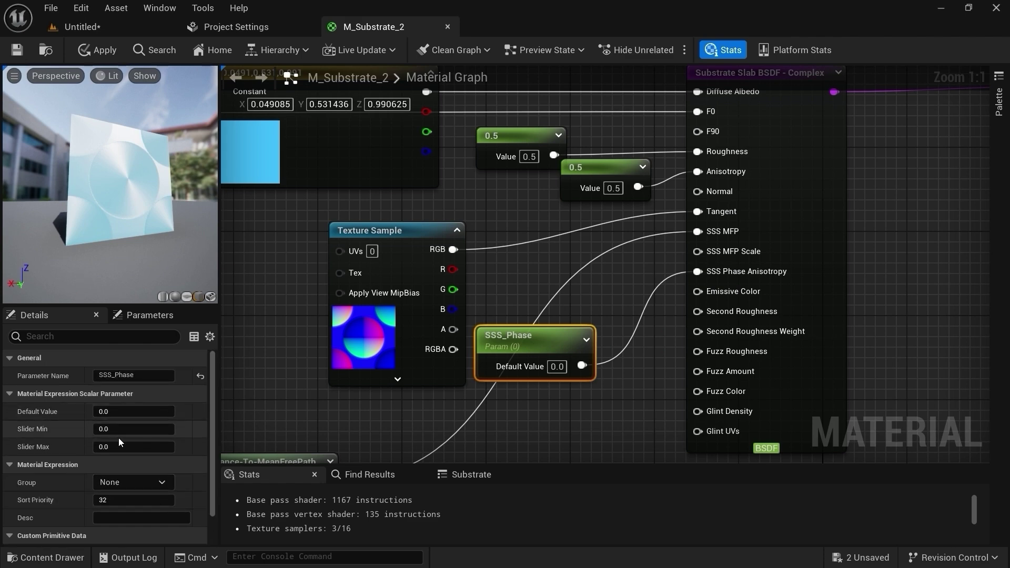
pyautogui.click(120, 429)
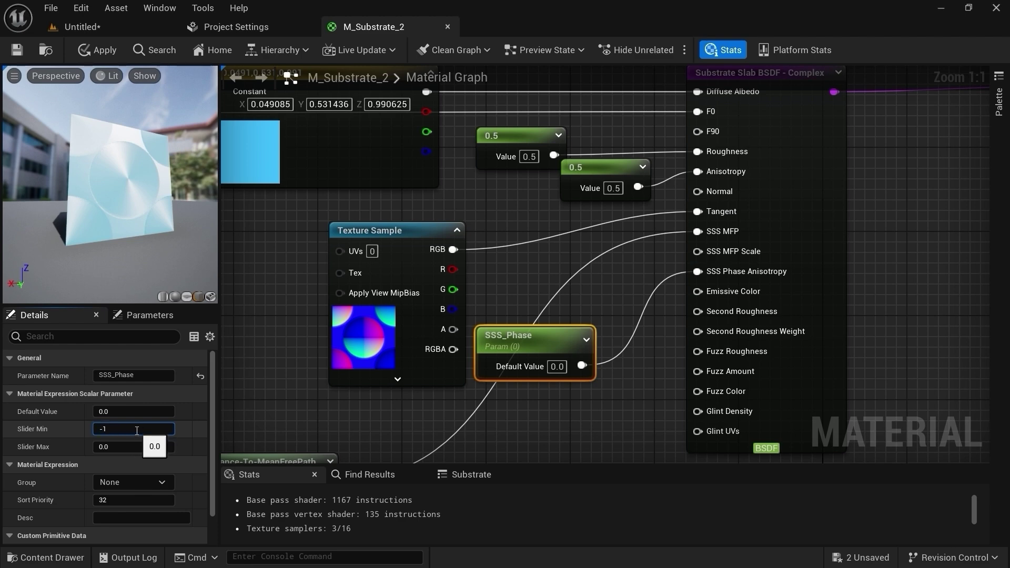
pyautogui.click(137, 447)
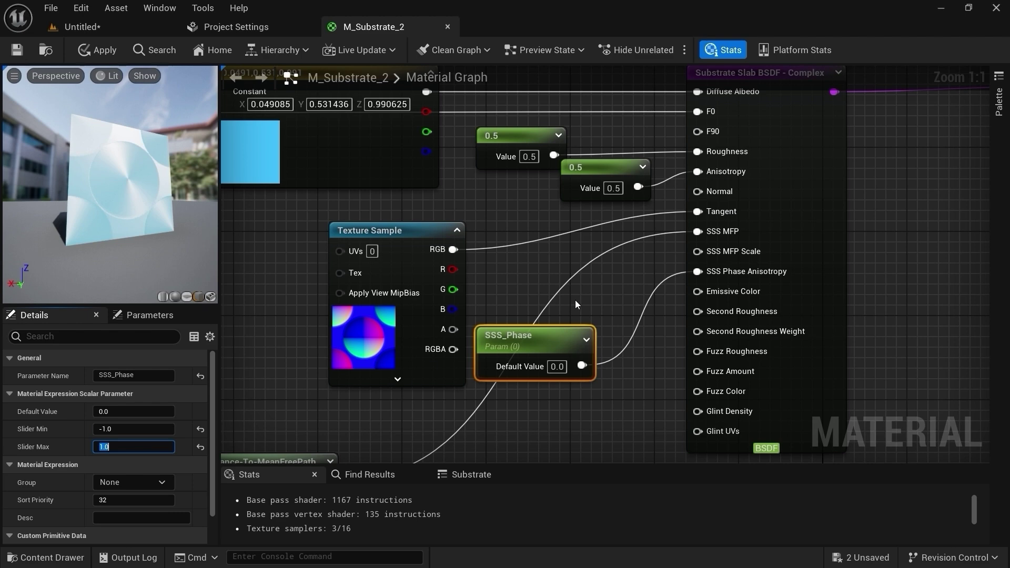
pyautogui.click(537, 340)
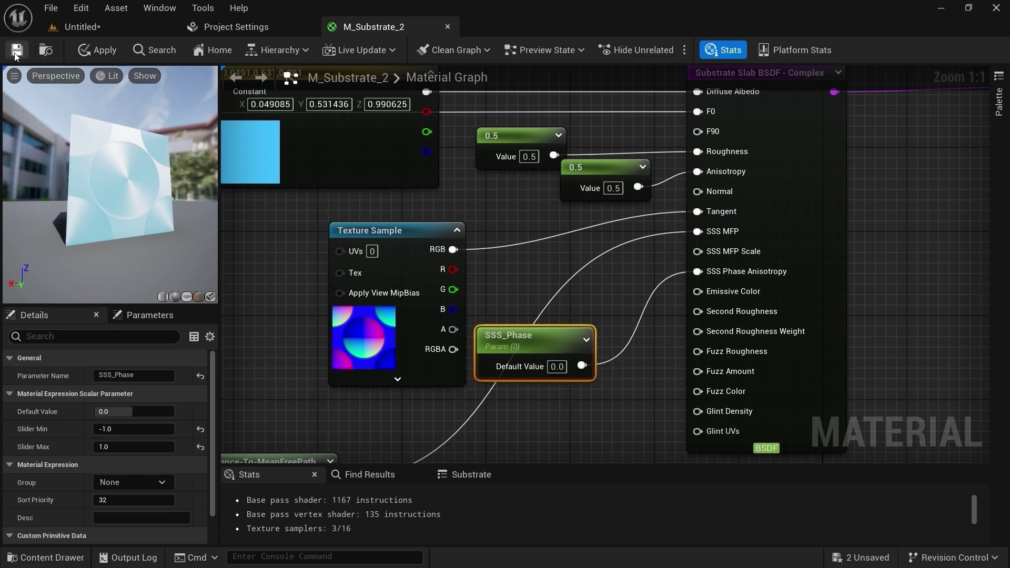
# Step: Return to the level and create a material instance of M_Substrate_2 in the Materials folder
pyautogui.click(140, 24)
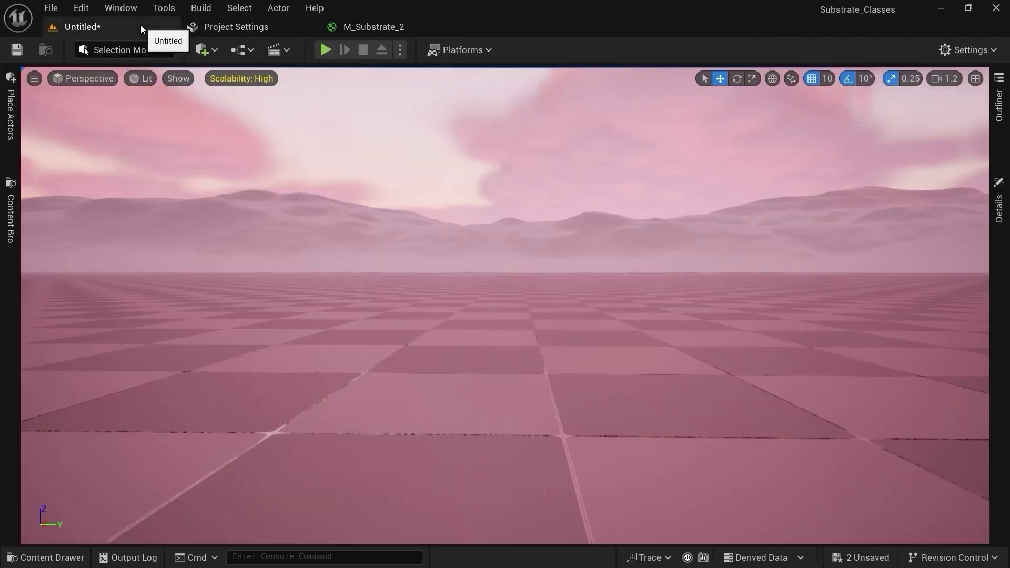
pyautogui.hotkey('ctrl', 'space')
pyautogui.rightClick(425, 421)
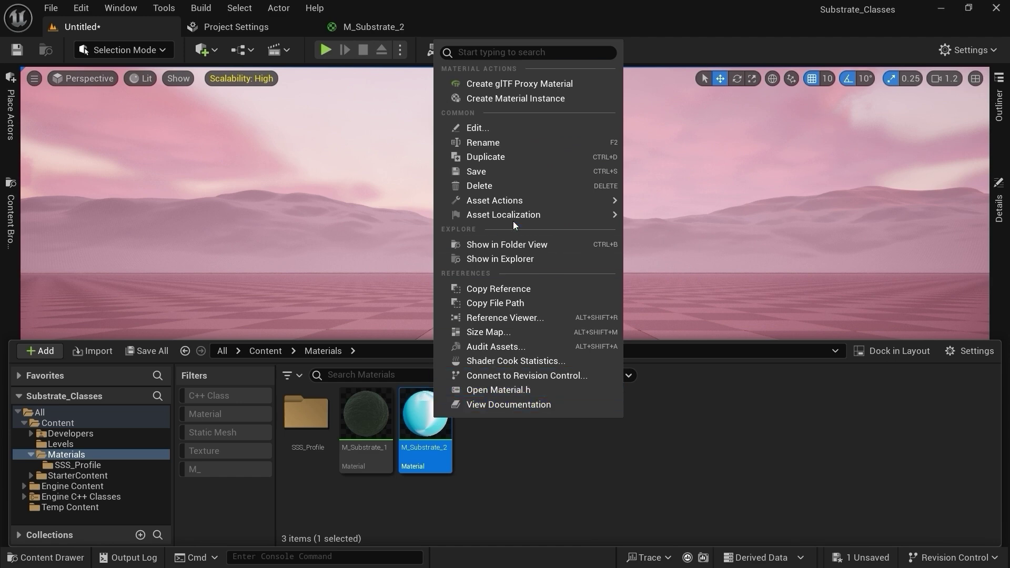
pyautogui.click(512, 98)
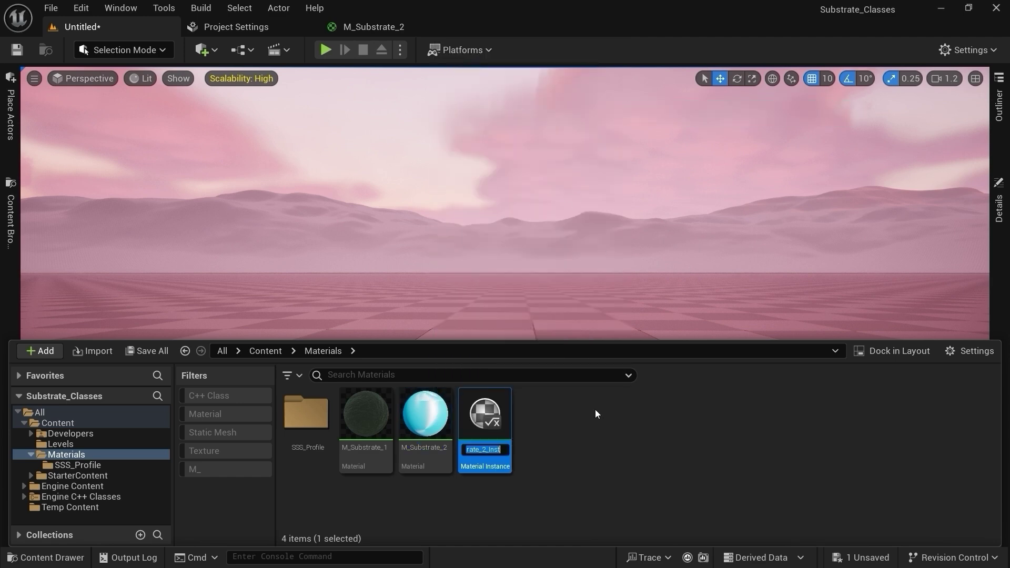
# Step: Open the new material instance docked with the main editor tabs, and enable and adjust its SSS_Phase override
pyautogui.doubleClick(485, 415)
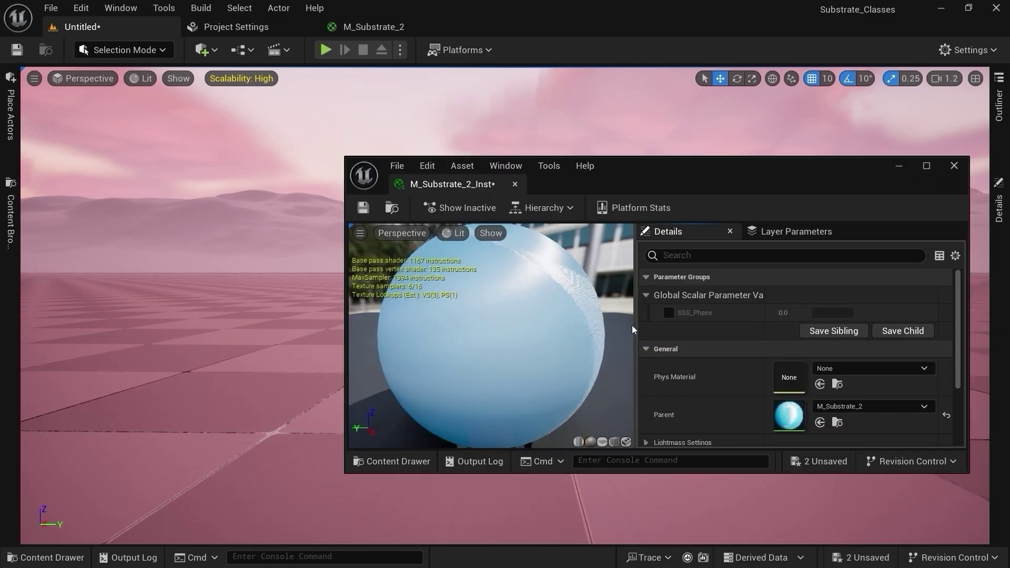
pyautogui.moveTo(474, 188); pyautogui.dragTo(490, 26)
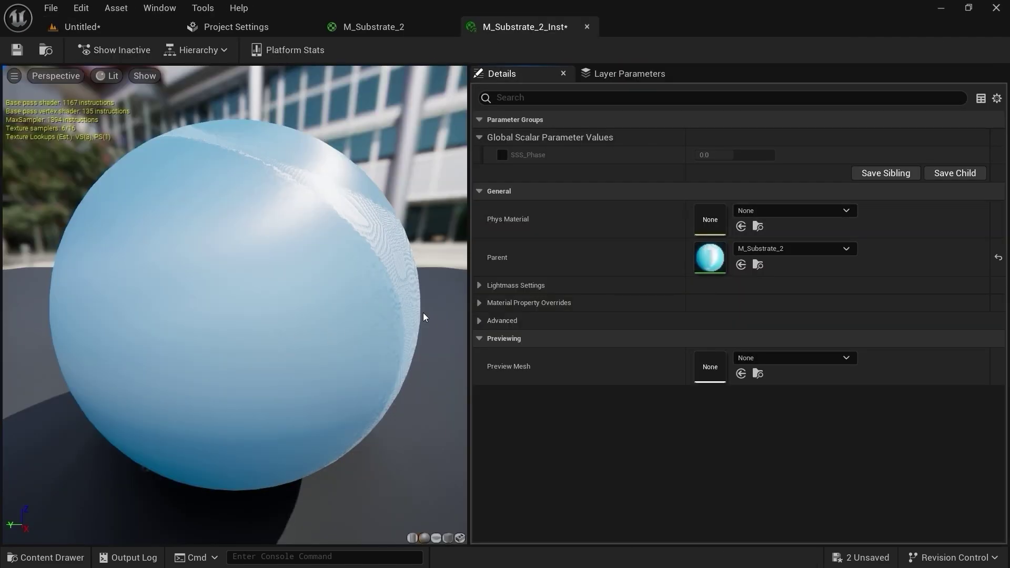
pyautogui.click(502, 155)
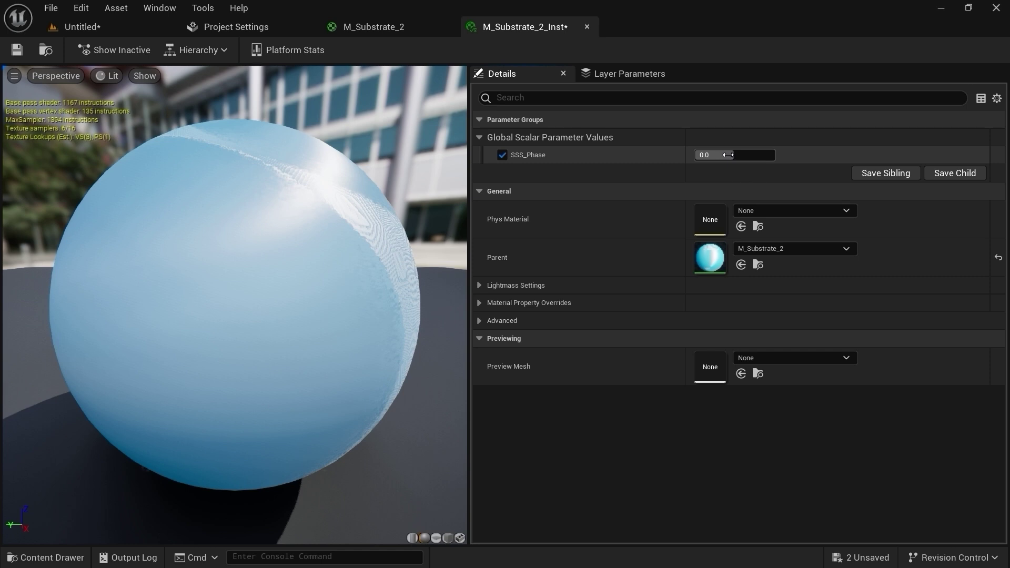
pyautogui.moveTo(728, 155)
pyautogui.mouseDown()
pyautogui.moveTo(699, 155)
pyautogui.moveTo(772, 155)
pyautogui.moveTo(708, 155)
pyautogui.moveTo(769, 154)
pyautogui.moveTo(741, 155)
pyautogui.mouseUp()
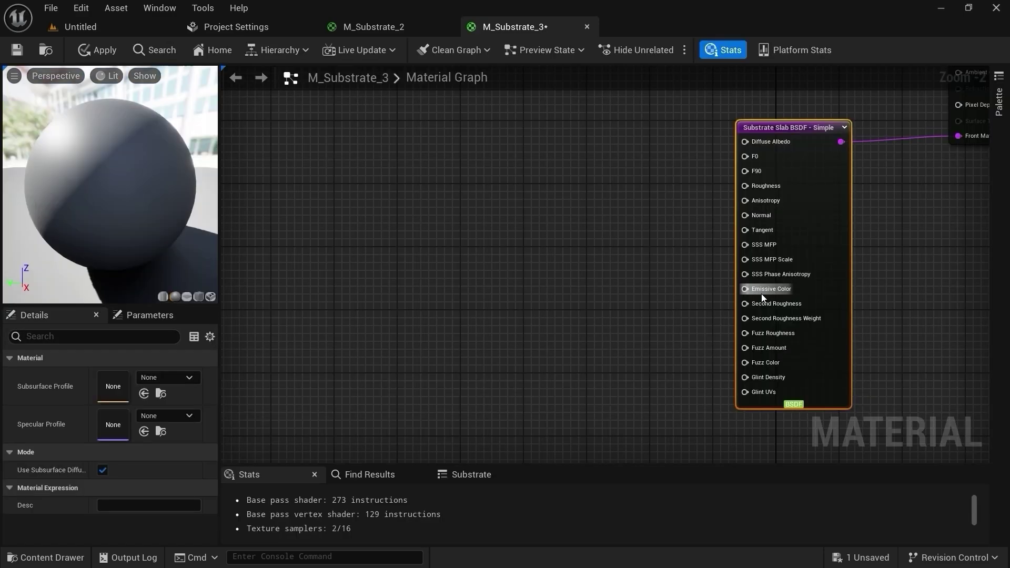
# Step: Read the description of the Emissive Color input on M_Substrate_3's Slab BSDF node and inspect the preview sphere
pyautogui.moveTo(761, 294)
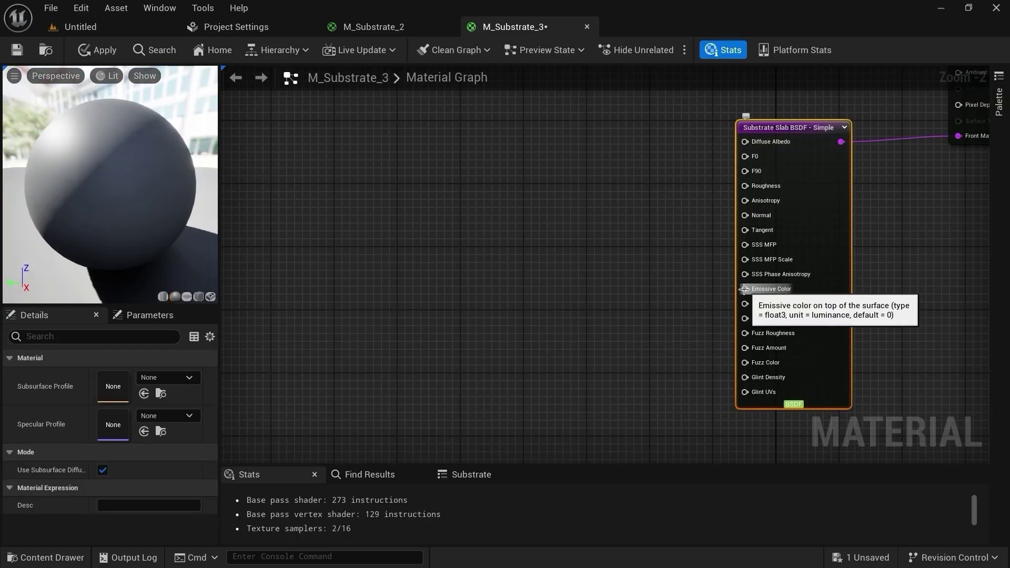
pyautogui.scroll(2, 673, 295)
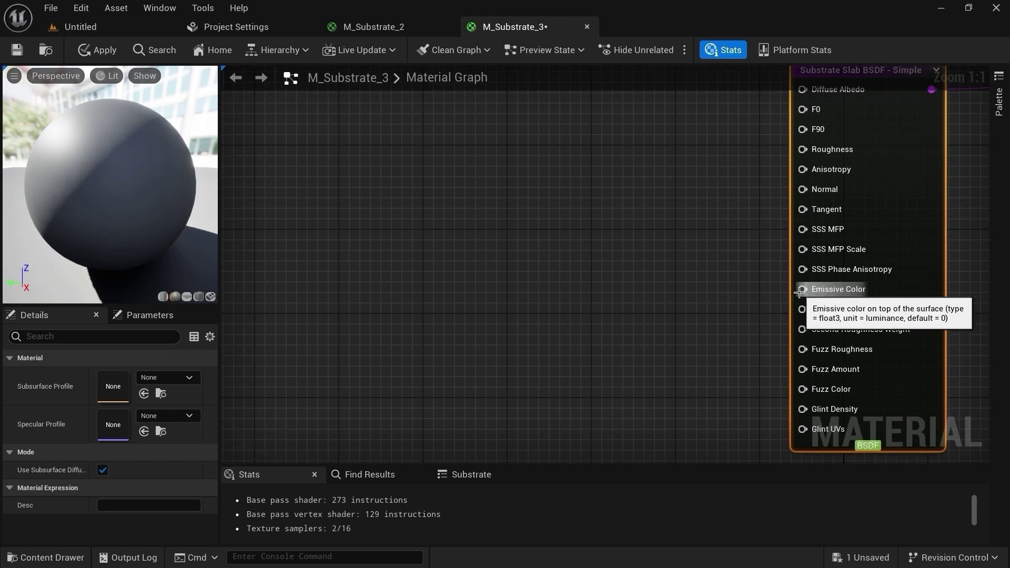
pyautogui.moveTo(105, 184); pyautogui.dragTo(168, 184)
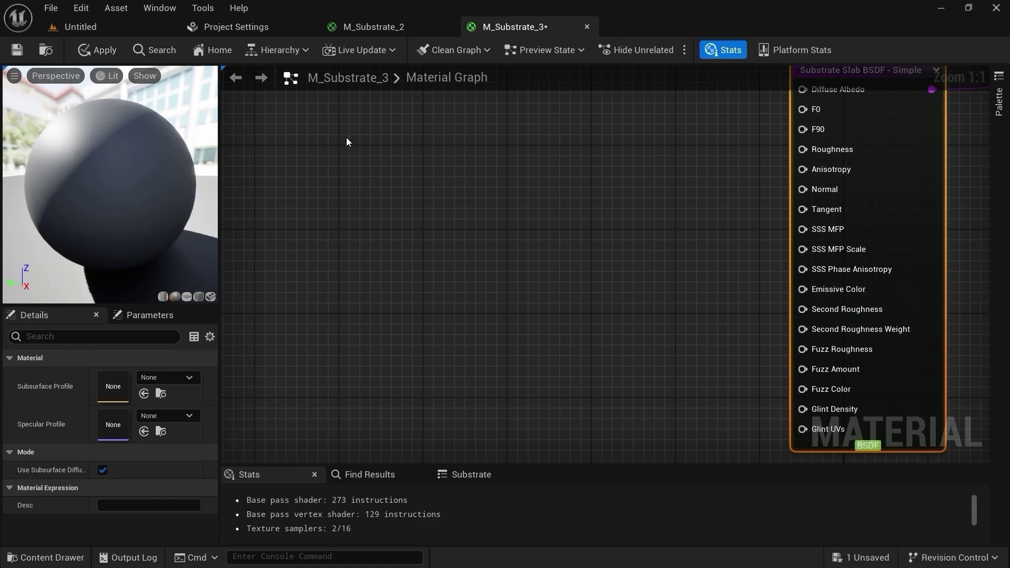
pyautogui.click(80, 26)
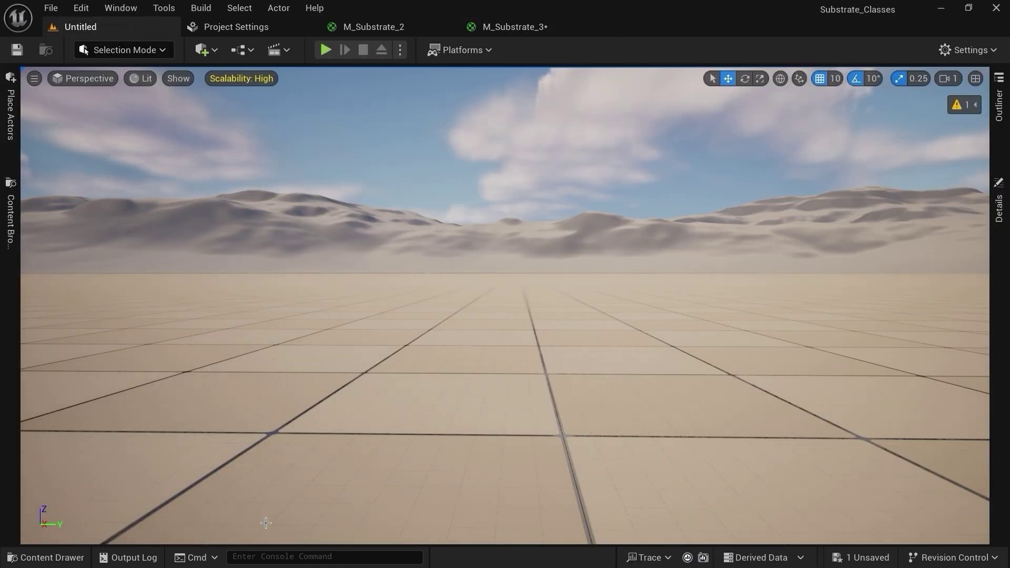
pyautogui.click(57, 556)
pyautogui.click(57, 556)
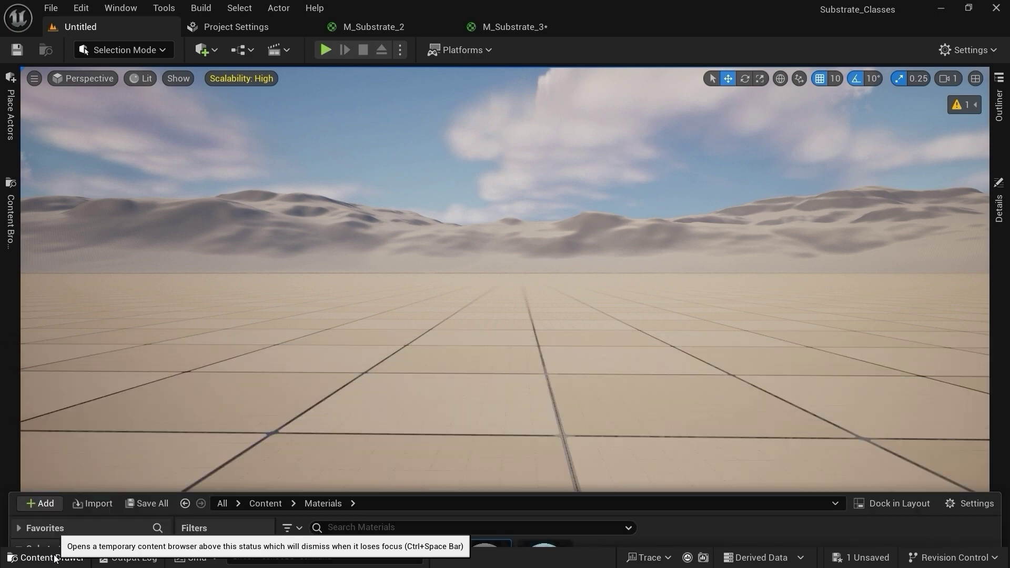
pyautogui.click(506, 28)
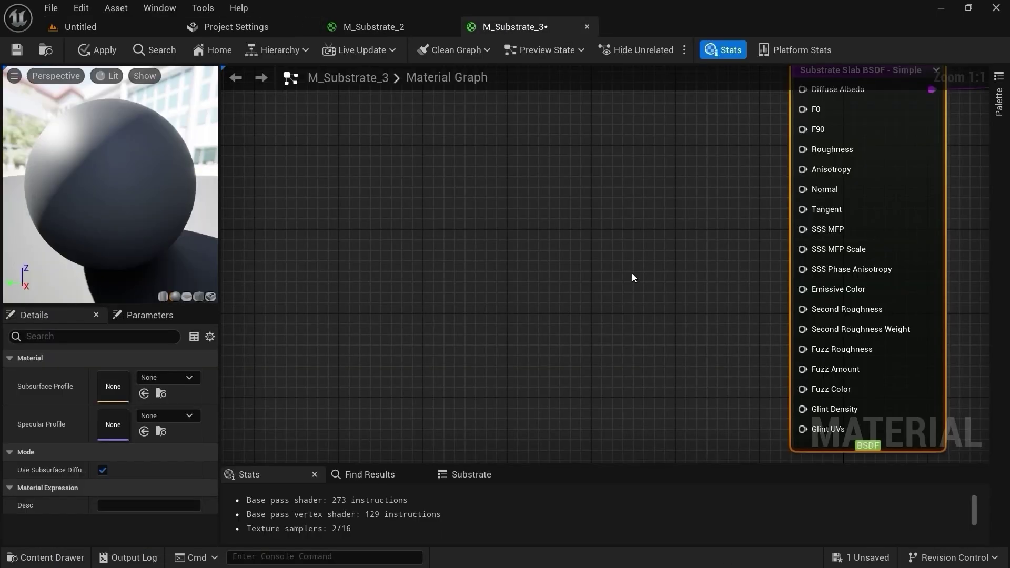
pyautogui.moveTo(670, 243); pyautogui.dragTo(635, 226, button='right')
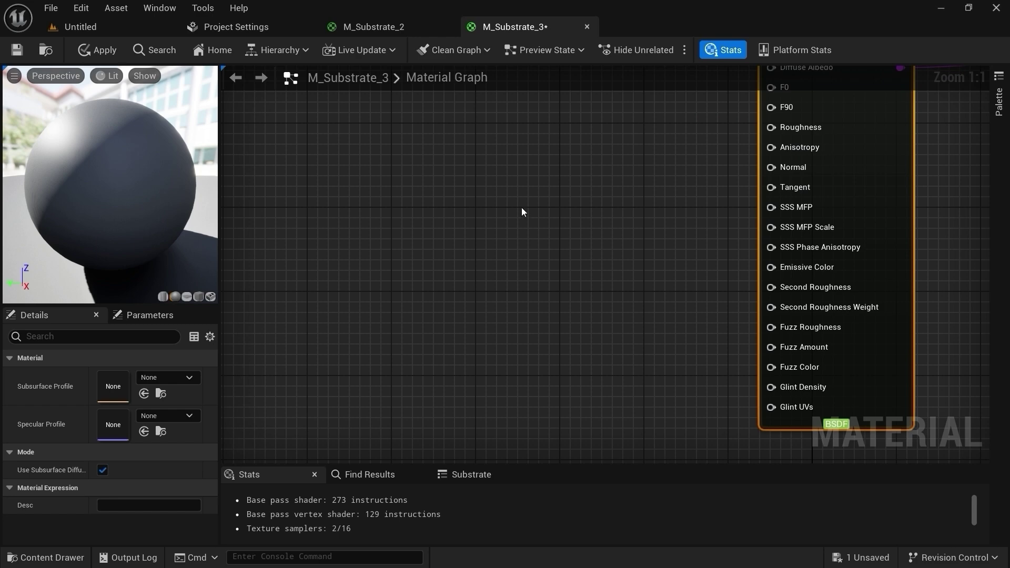
# Step: Add a three-vector constant to M_Substrate_3, set it to light cyan (0.544, 0.875, 1), and connect it to Emissive Color
pyautogui.moveTo(522, 208); pyautogui.dragTo(557, 293, button='right')
pyautogui.click(547, 289)
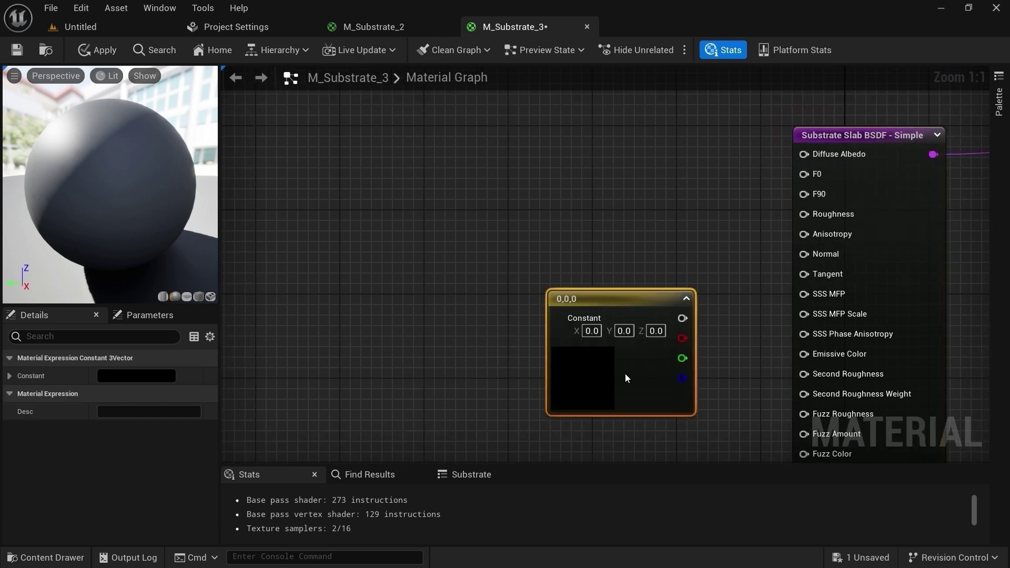
pyautogui.moveTo(625, 374); pyautogui.dragTo(573, 289, button='right')
pyautogui.doubleClick(555, 286)
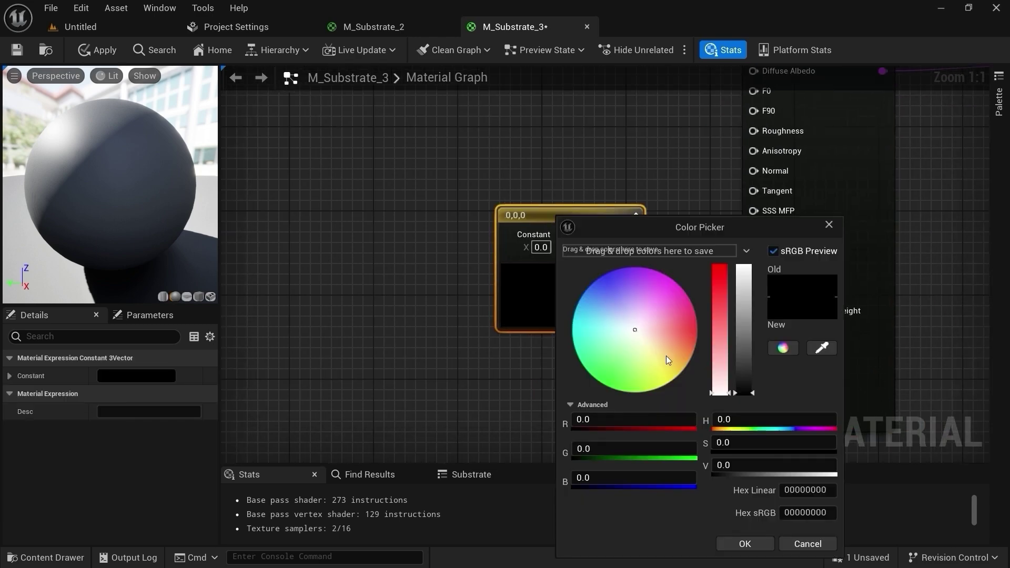
pyautogui.click(607, 322)
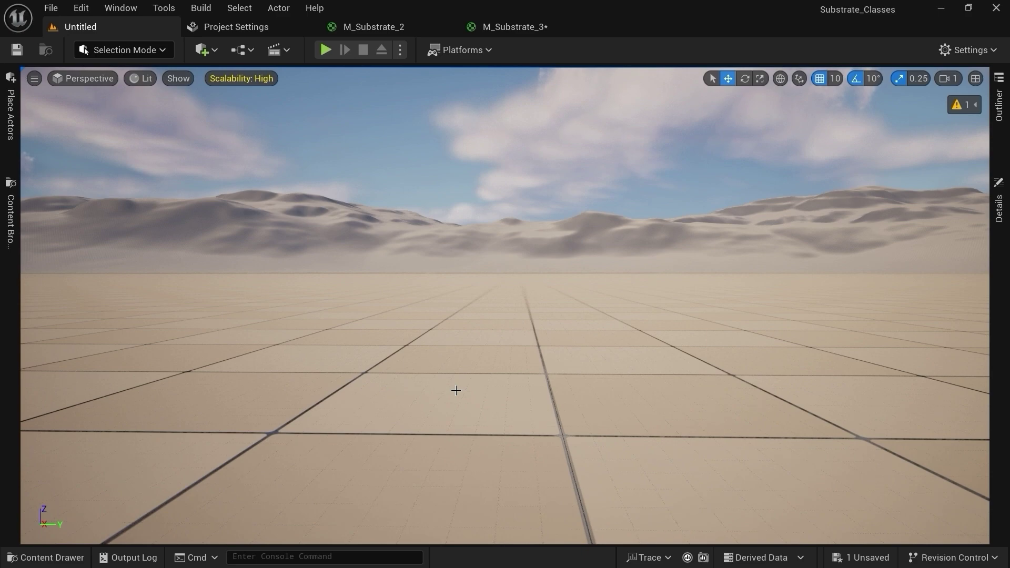
# Step: Return to the level and rotate the directional light until the scene is in dim purple dusk lighting
pyautogui.hotkey('ctrl', 'v')
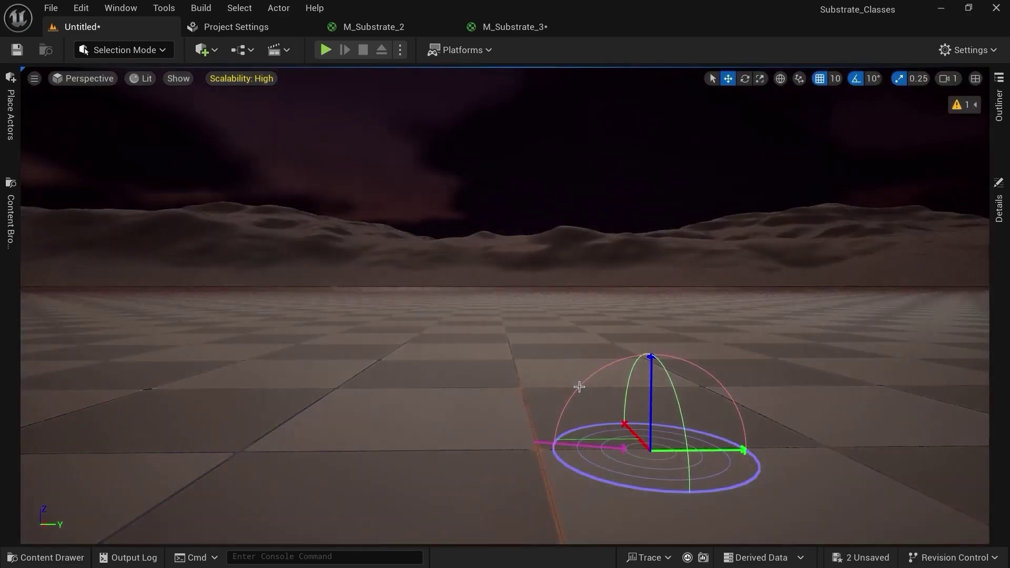
pyautogui.moveTo(579, 387); pyautogui.dragTo(555, 385)
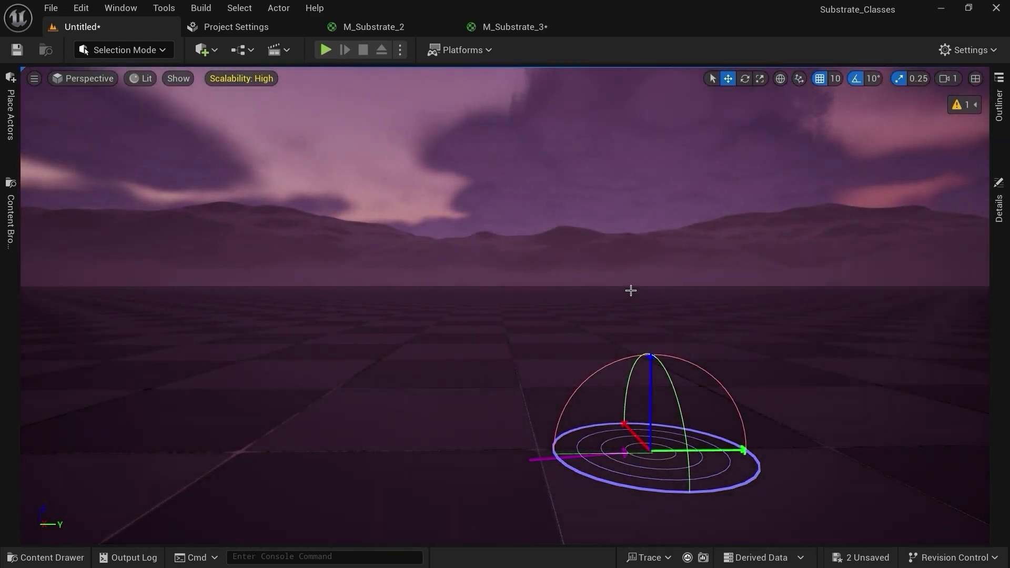
pyautogui.moveTo(528, 307); pyautogui.dragTo(528, 284, button='right')
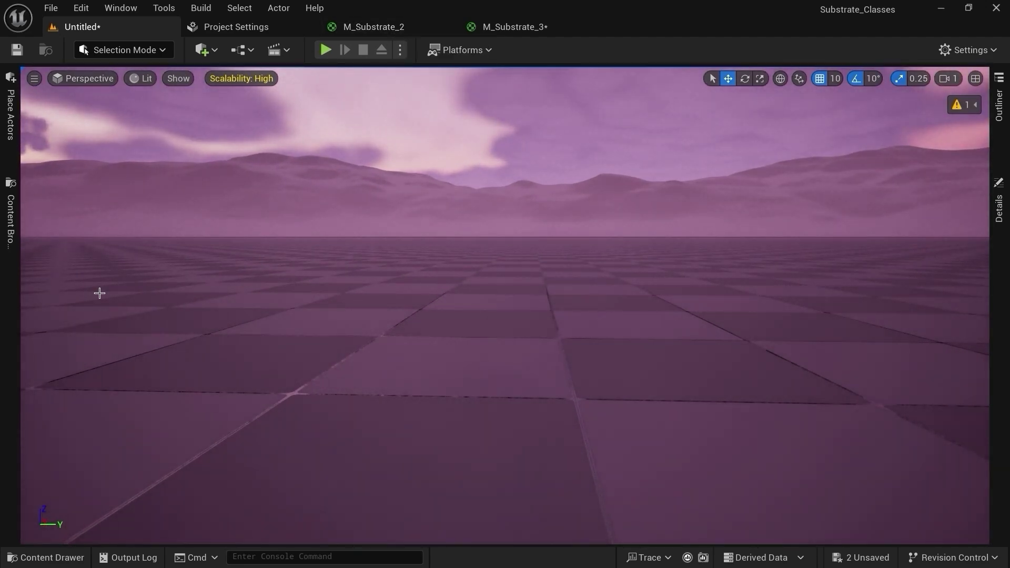
# Step: Place a sphere in the level above the checkered floor and assign the M_Substrate_3 material to it
pyautogui.click(142, 51)
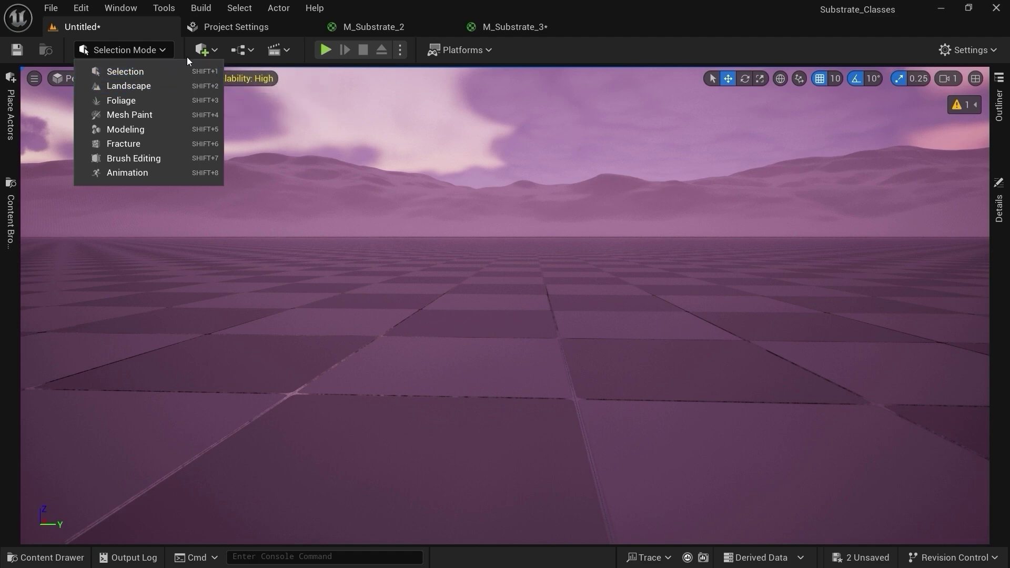
pyautogui.click(213, 52)
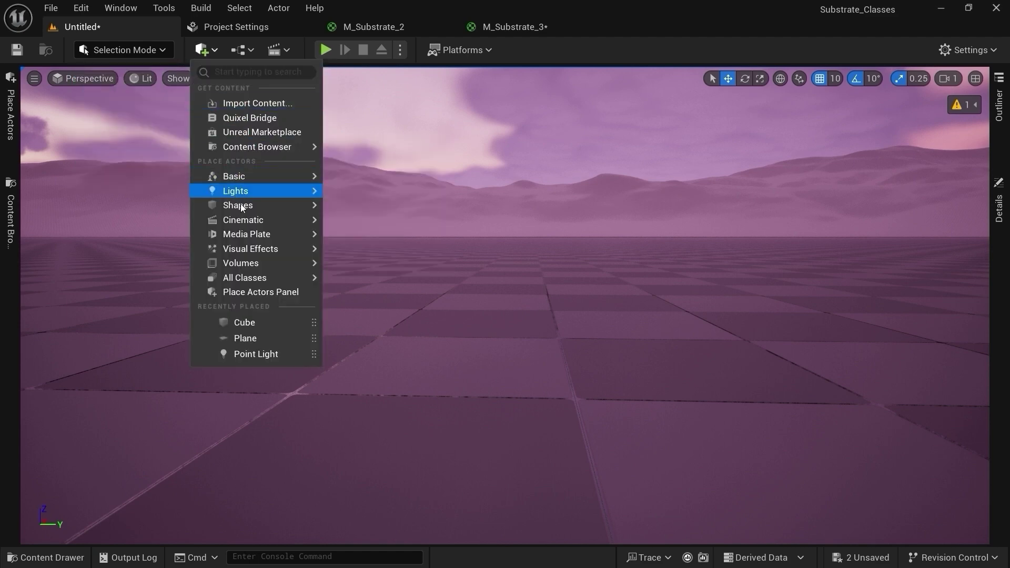
pyautogui.moveTo(247, 206)
pyautogui.moveTo(370, 224); pyautogui.dragTo(594, 185)
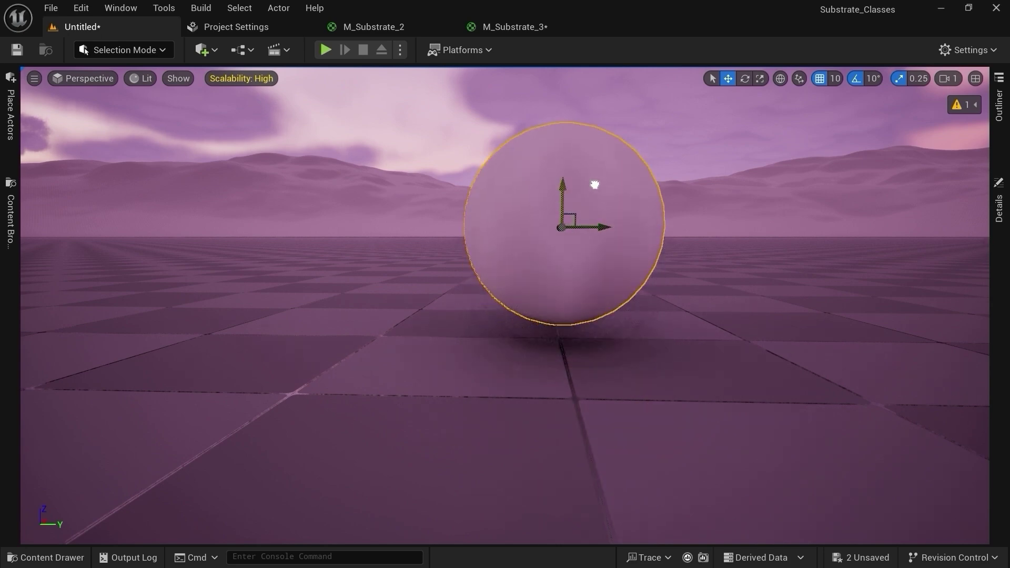
pyautogui.click(83, 562)
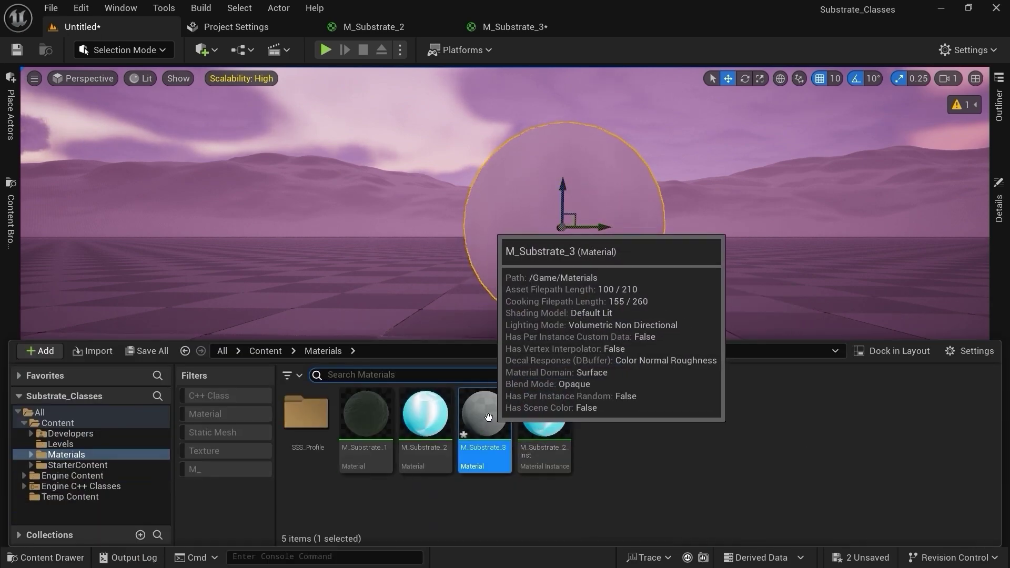
pyautogui.moveTo(488, 417); pyautogui.dragTo(577, 259)
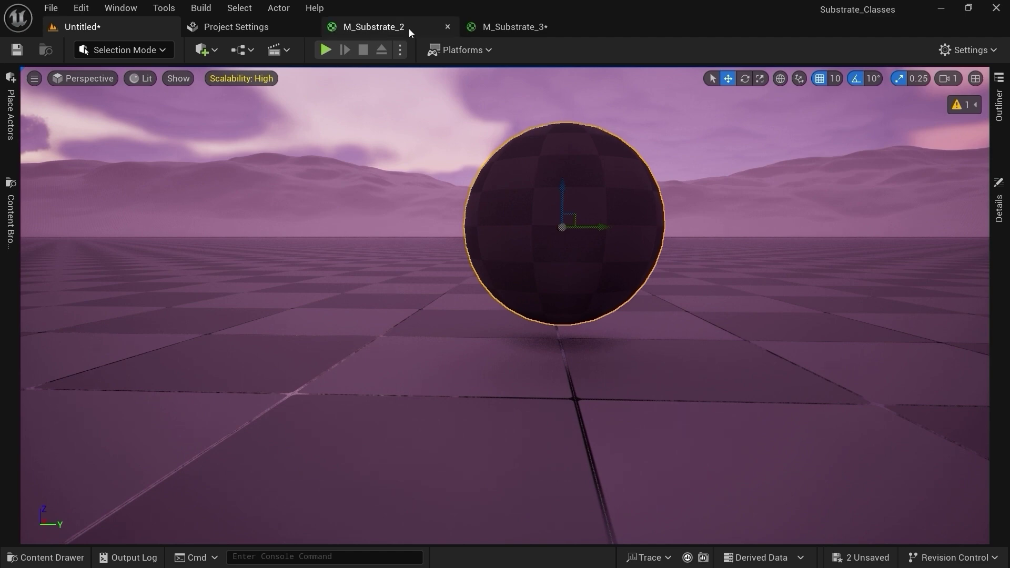
# Step: Apply the pending emissive changes in M_Substrate_3 and return to the level
pyautogui.click(490, 27)
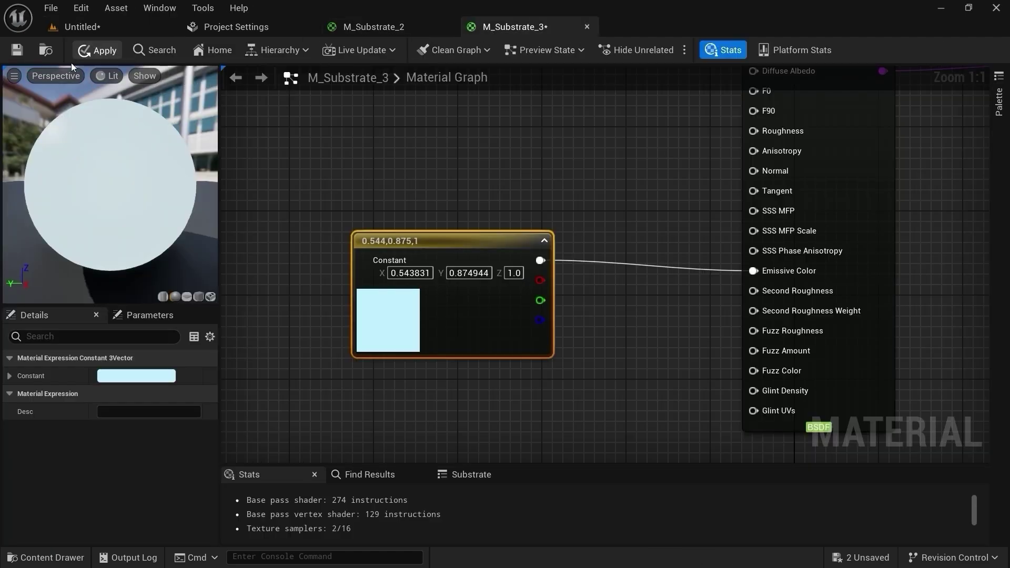
pyautogui.click(96, 50)
pyautogui.click(97, 28)
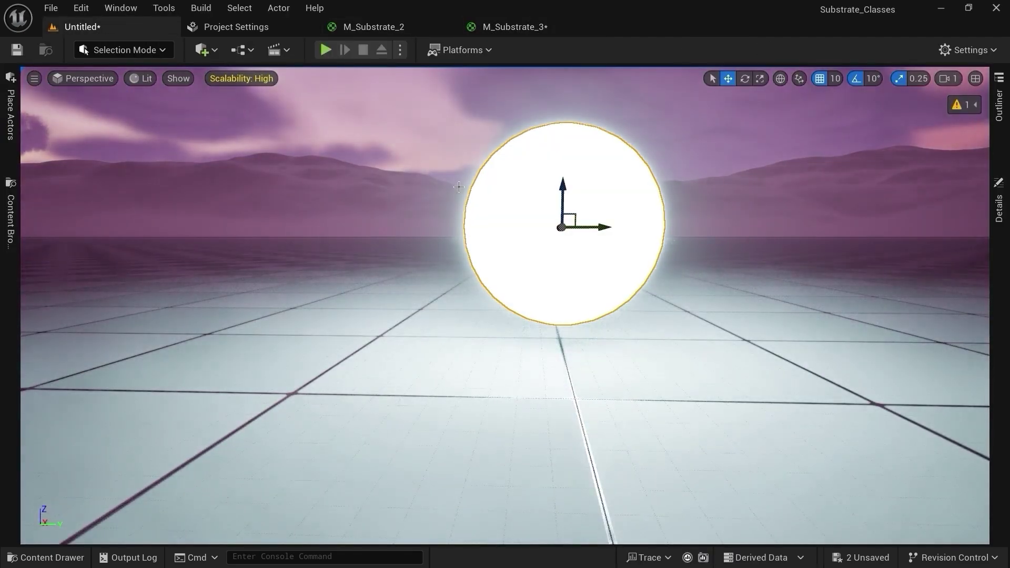
# Step: Toggle the viewport's game view, then select the glowing sphere and raise it slightly above the floor
pyautogui.moveTo(564, 210); pyautogui.dragTo(634, 298, button='right')
pyautogui.press('g')
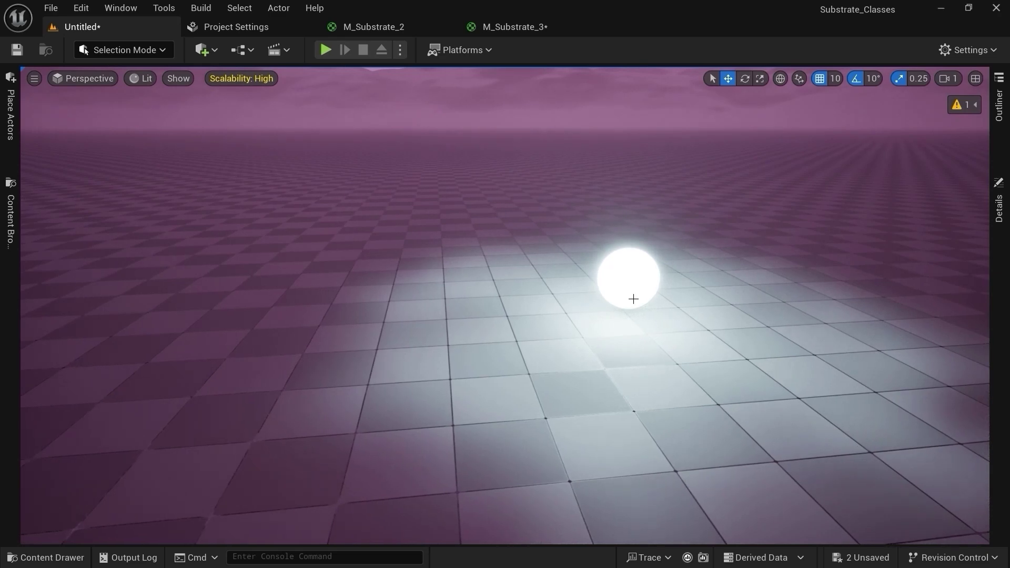
pyautogui.click(634, 284)
pyautogui.moveTo(632, 230)
pyautogui.mouseDown()
pyautogui.moveTo(647, 97)
pyautogui.moveTo(640, 213)
pyautogui.mouseUp()
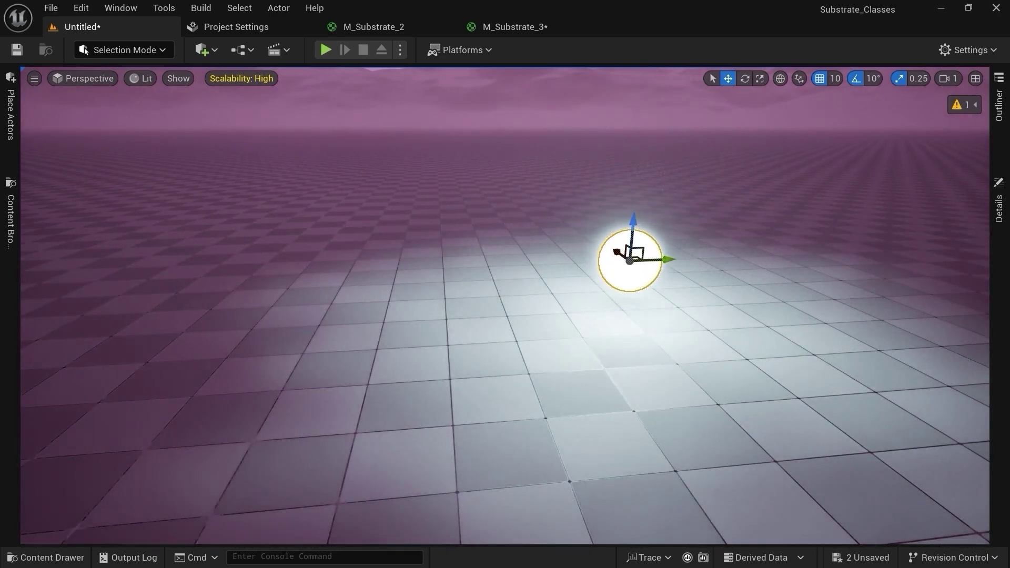
pyautogui.press('Delete')
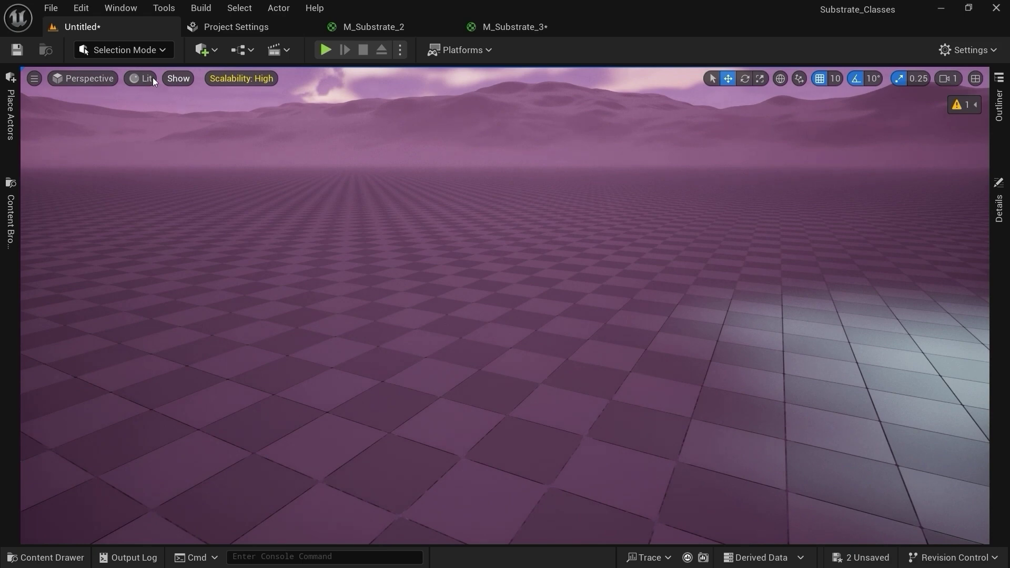
# Step: Place a point light in the level, raise it above the floor, and move it well away from the glowing sphere
pyautogui.click(204, 50)
pyautogui.moveTo(253, 206)
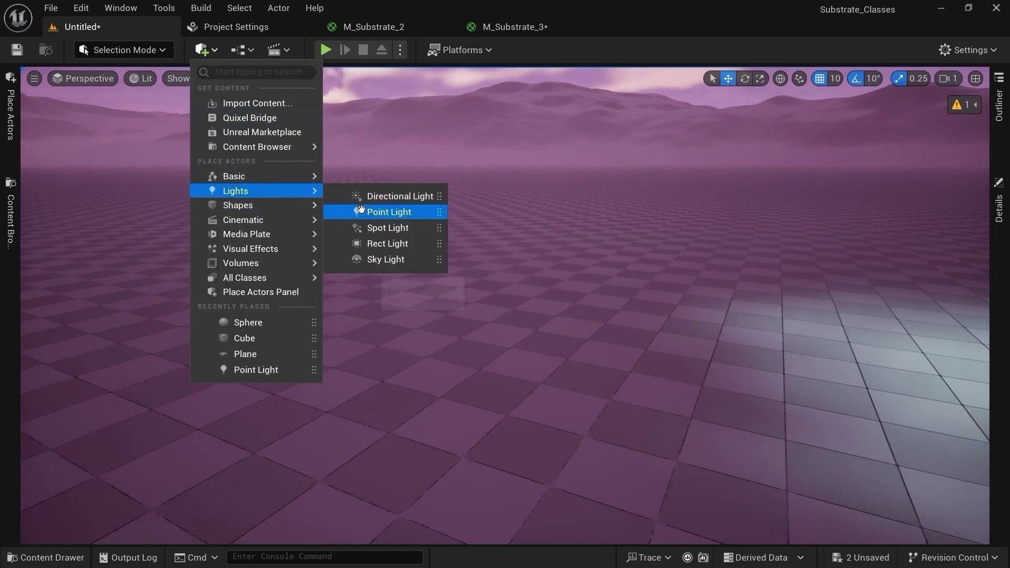
pyautogui.click(361, 209)
pyautogui.moveTo(531, 264); pyautogui.dragTo(520, 156)
pyautogui.moveTo(509, 157); pyautogui.dragTo(528, 197, button='right')
pyautogui.moveTo(469, 220); pyautogui.dragTo(294, 118)
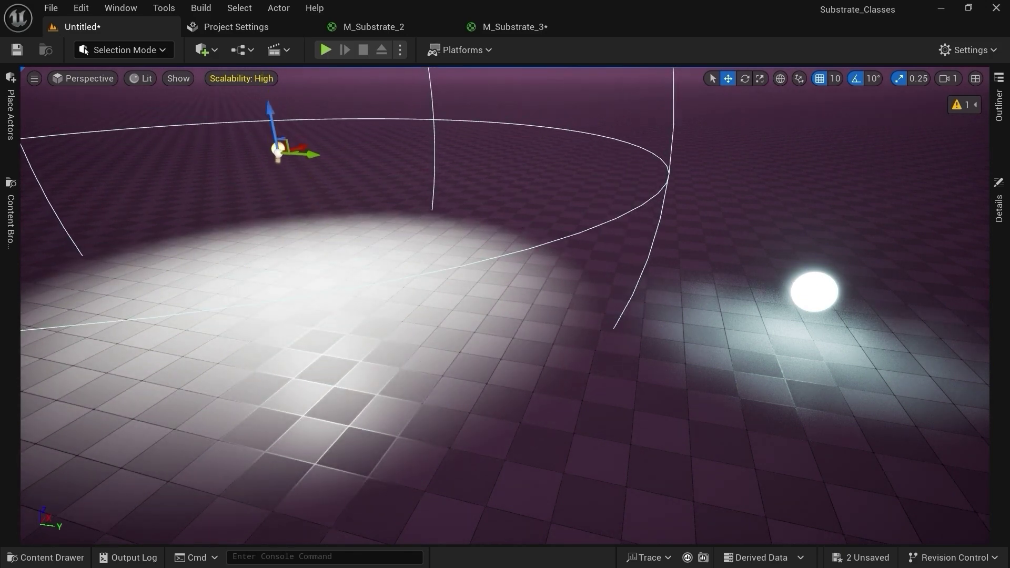
# Step: Select the emissive sphere again, frame it, and move it slightly higher to check its light on the floor
pyautogui.click(814, 291)
pyautogui.press('f')
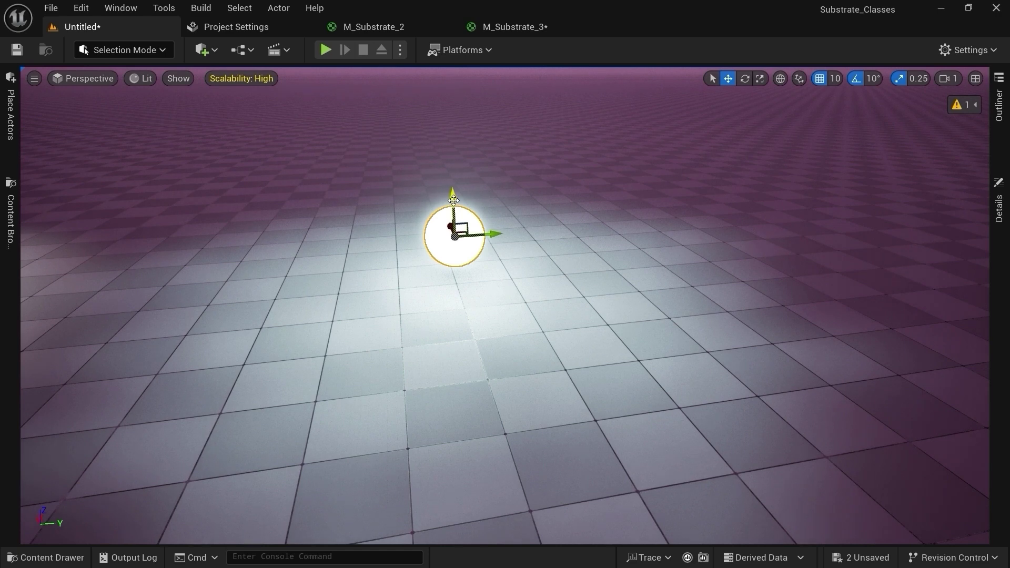
pyautogui.moveTo(453, 201)
pyautogui.mouseDown()
pyautogui.moveTo(463, 133)
pyautogui.moveTo(455, 204)
pyautogui.moveTo(479, 155)
pyautogui.moveTo(465, 189)
pyautogui.mouseUp()
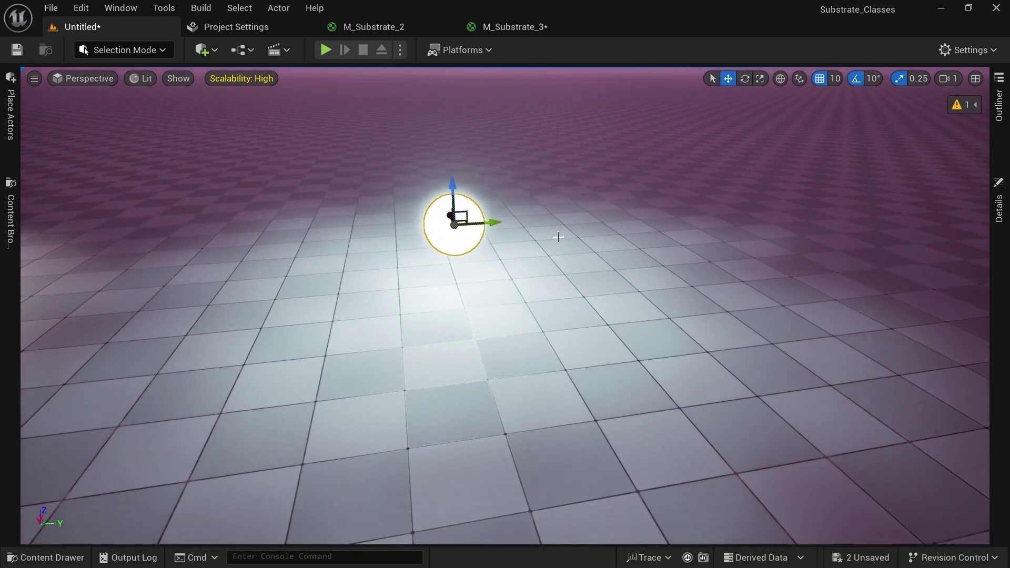
pyautogui.moveTo(587, 256); pyautogui.dragTo(520, 300, button='right')
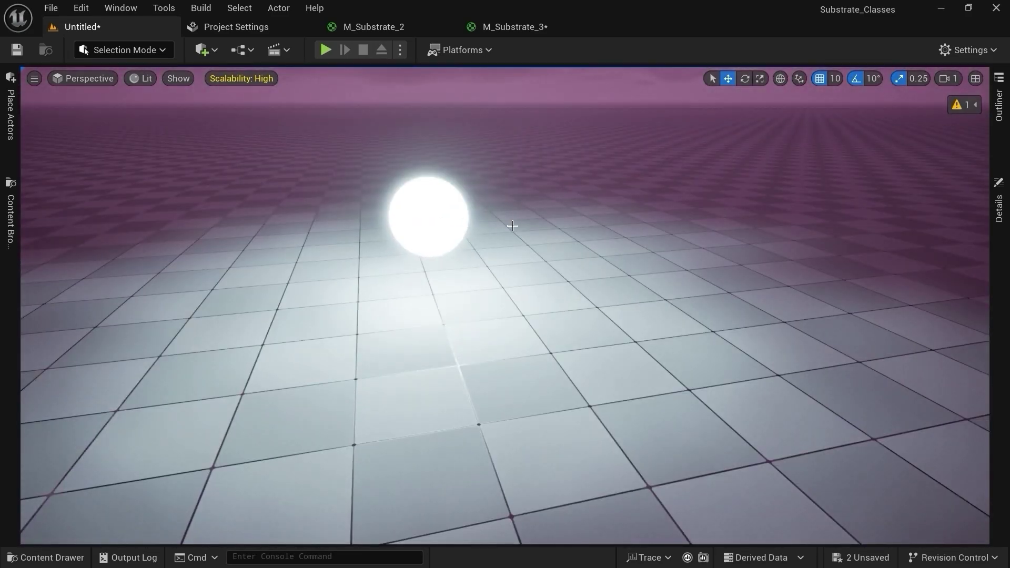
pyautogui.moveTo(512, 226); pyautogui.dragTo(490, 247, button='right')
pyautogui.moveTo(624, 293); pyautogui.dragTo(589, 299, button='right')
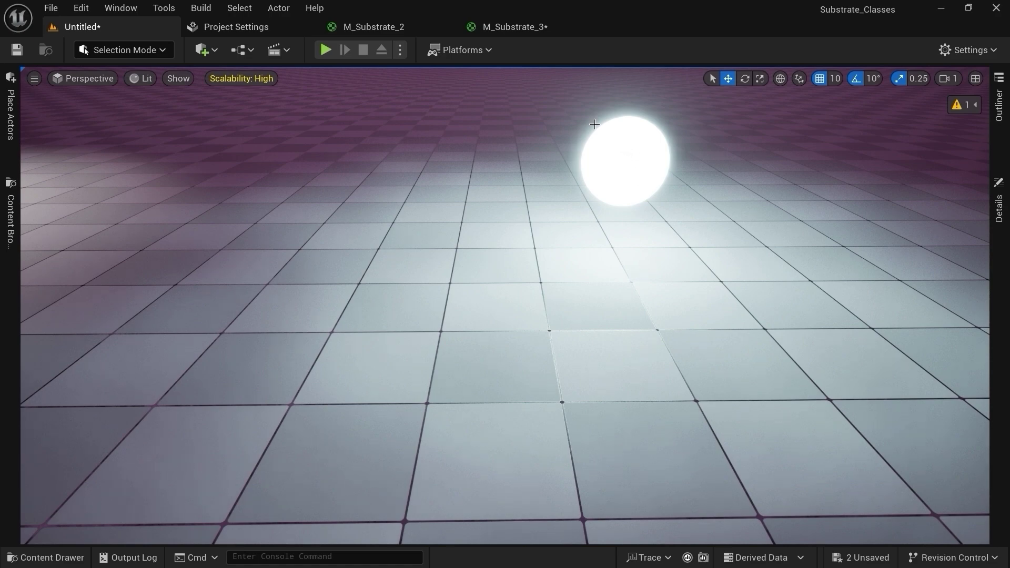
# Step: In the M_Substrate_3 material graph, add a Multiply node and a Constant node with value 1
pyautogui.click(516, 26)
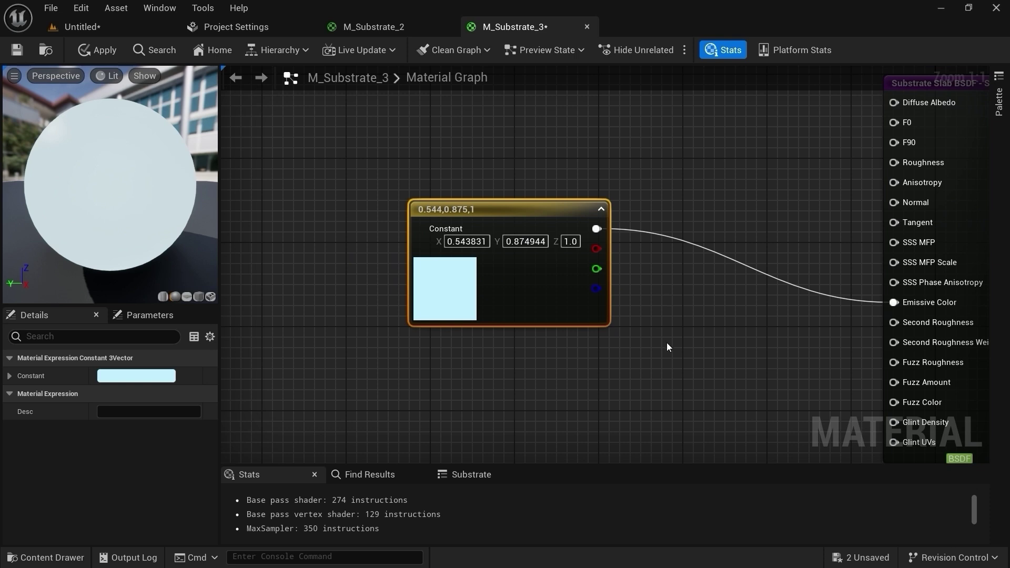
pyautogui.moveTo(667, 343); pyautogui.dragTo(668, 283, button='right')
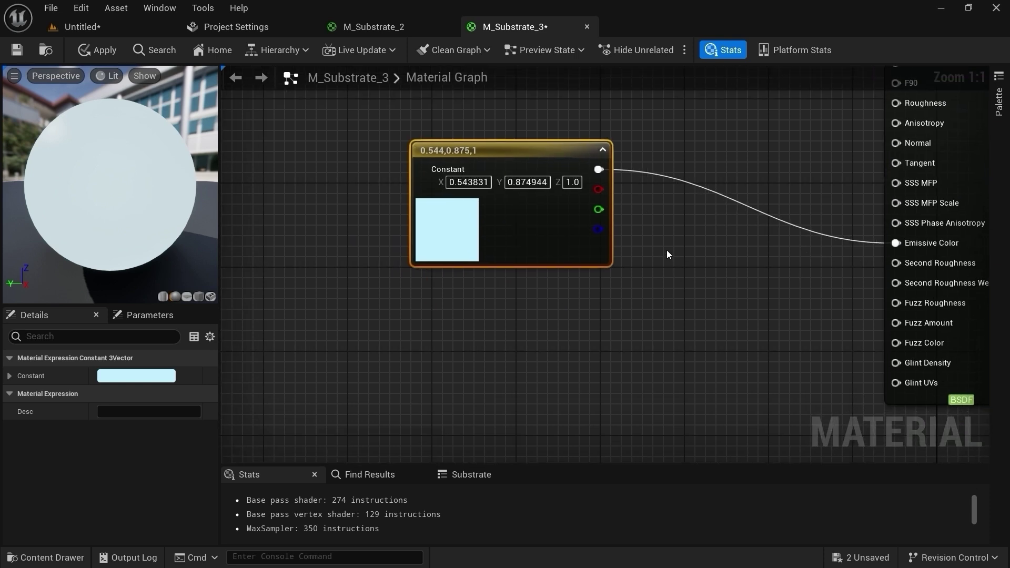
pyautogui.click(686, 245)
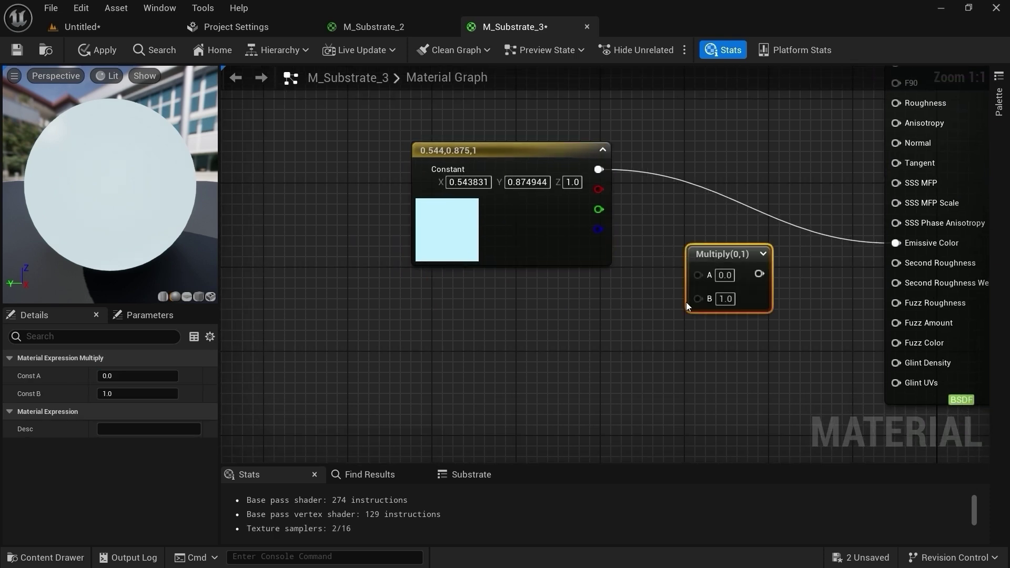
pyautogui.click(551, 370)
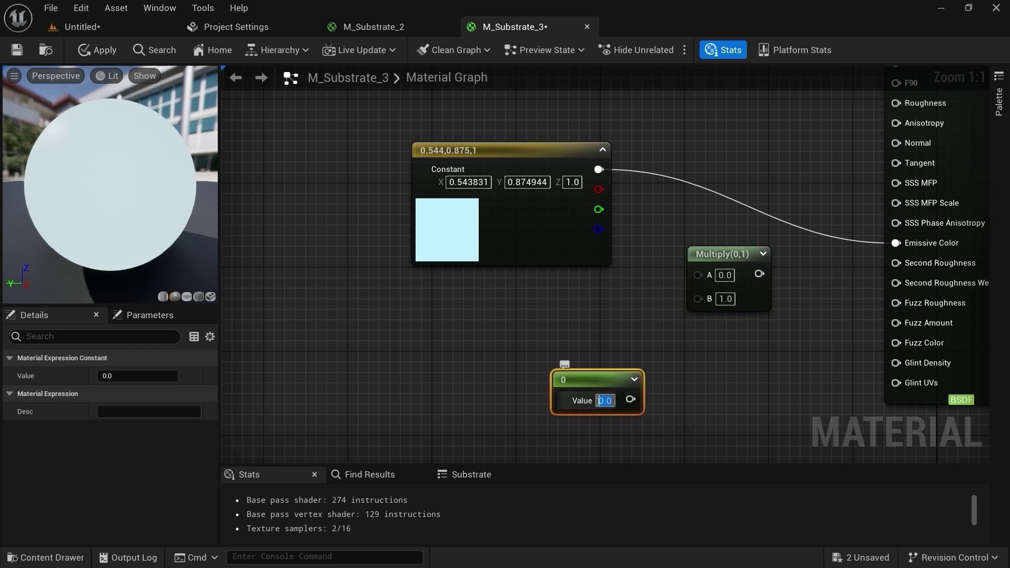
pyautogui.write('1')
pyautogui.press('Return')
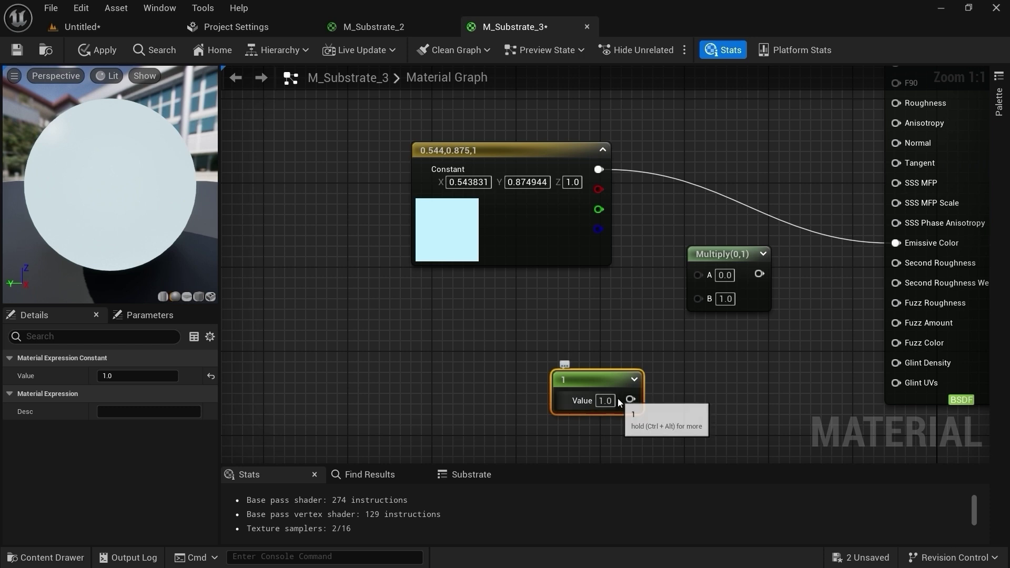
# Step: Multiply the light-blue colour constant by the constant 1, feed the result into Emissive Color, and place the Multiply node beside that input
pyautogui.moveTo(630, 399); pyautogui.dragTo(598, 169)
pyautogui.moveTo(739, 274); pyautogui.dragTo(894, 243)
pyautogui.moveTo(711, 256); pyautogui.dragTo(737, 225)
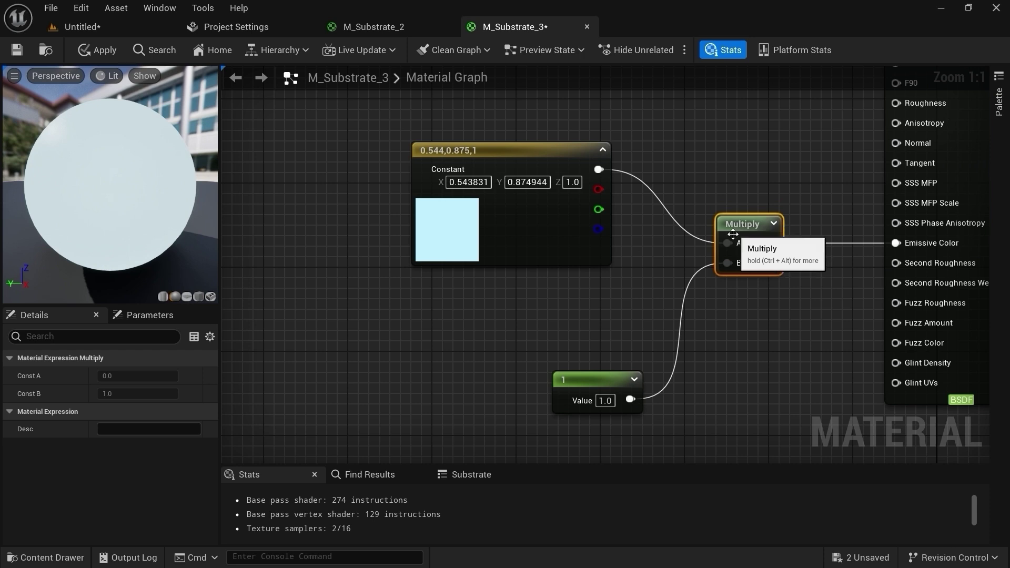
# Step: Add a Texture Sample node in the free space below the colour constant
pyautogui.moveTo(565, 320); pyautogui.dragTo(670, 299, button='right')
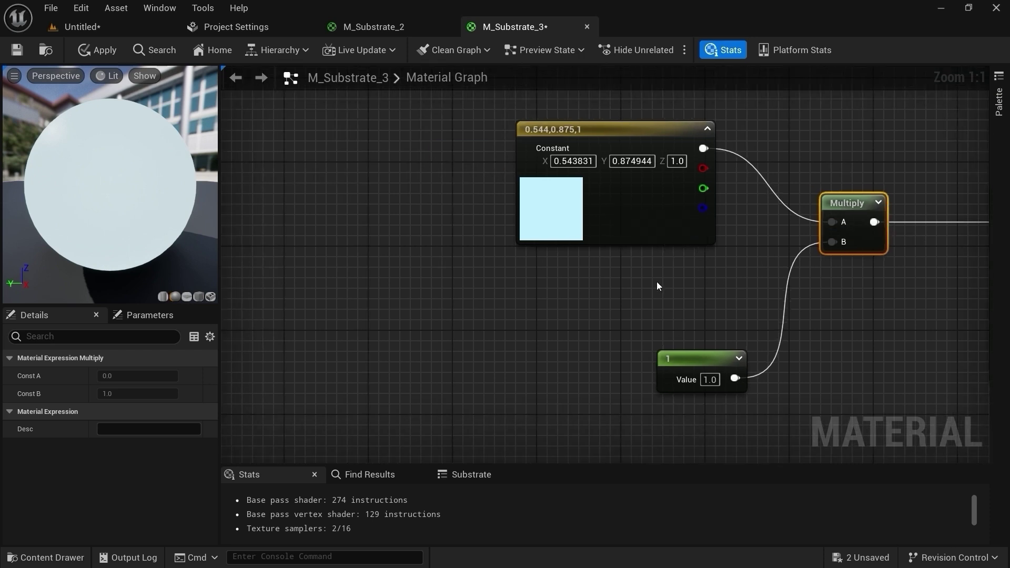
pyautogui.rightClick(409, 287)
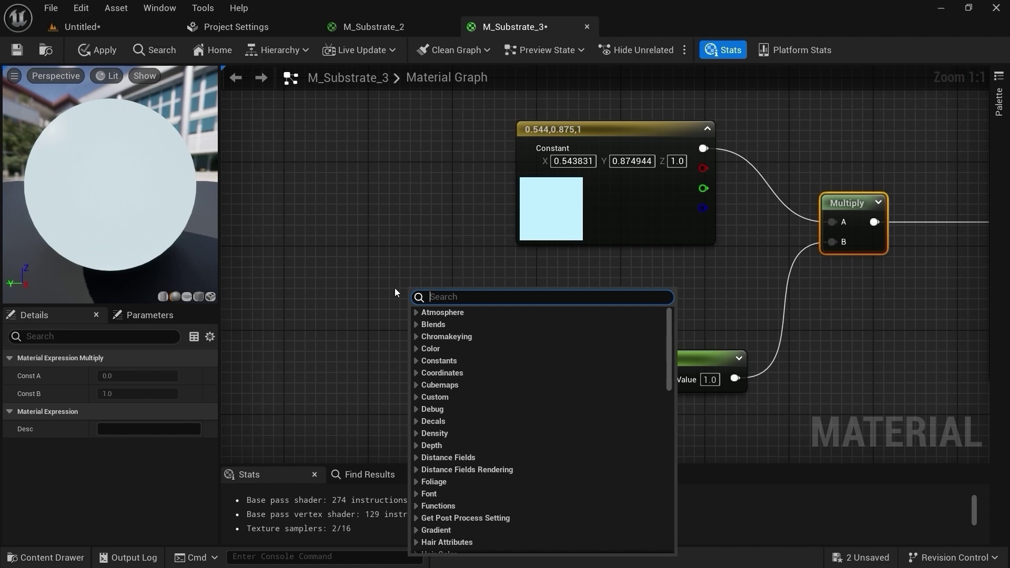
pyautogui.write('texx')
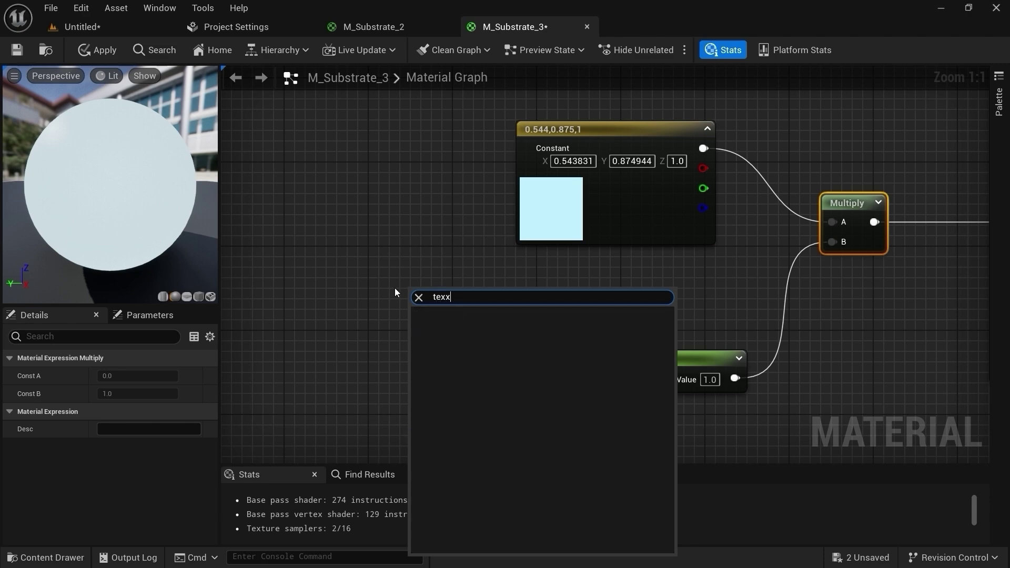
pyautogui.press('BackSpace')
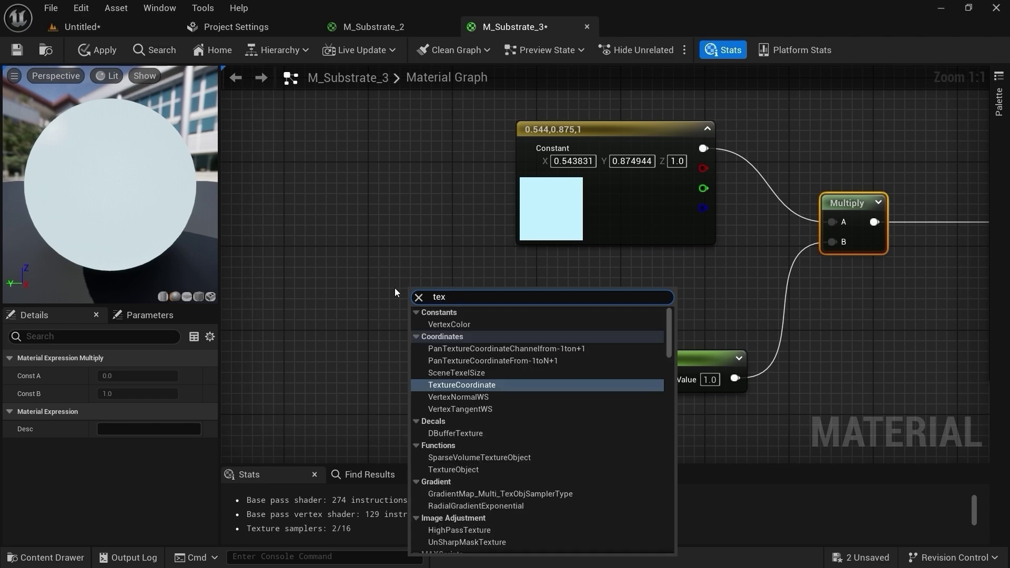
pyautogui.click(487, 428)
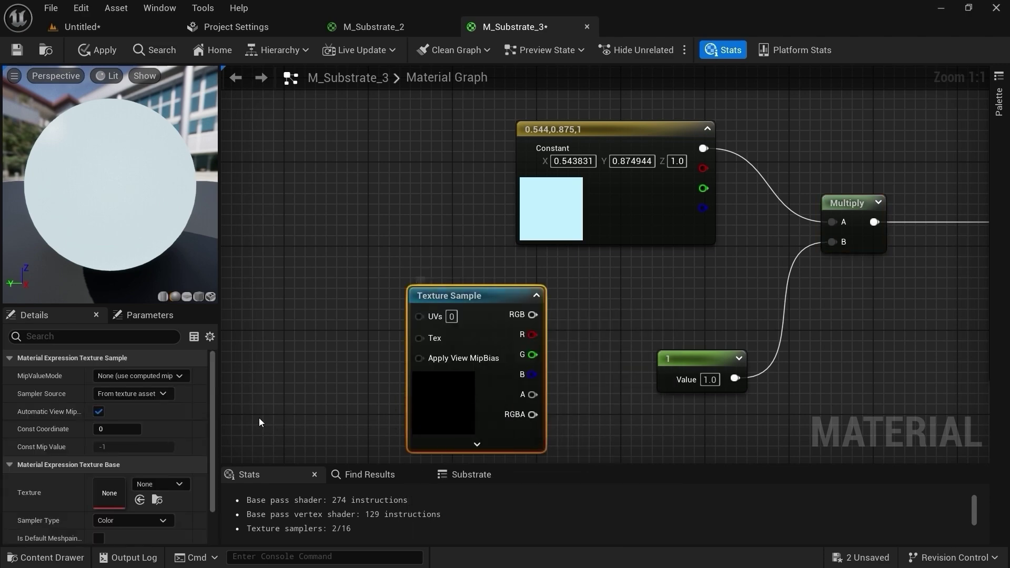
# Step: Set the Texture Sample's sampler type to Masks
pyautogui.scroll(-1, 165, 421)
pyautogui.scroll(-1, 169, 424)
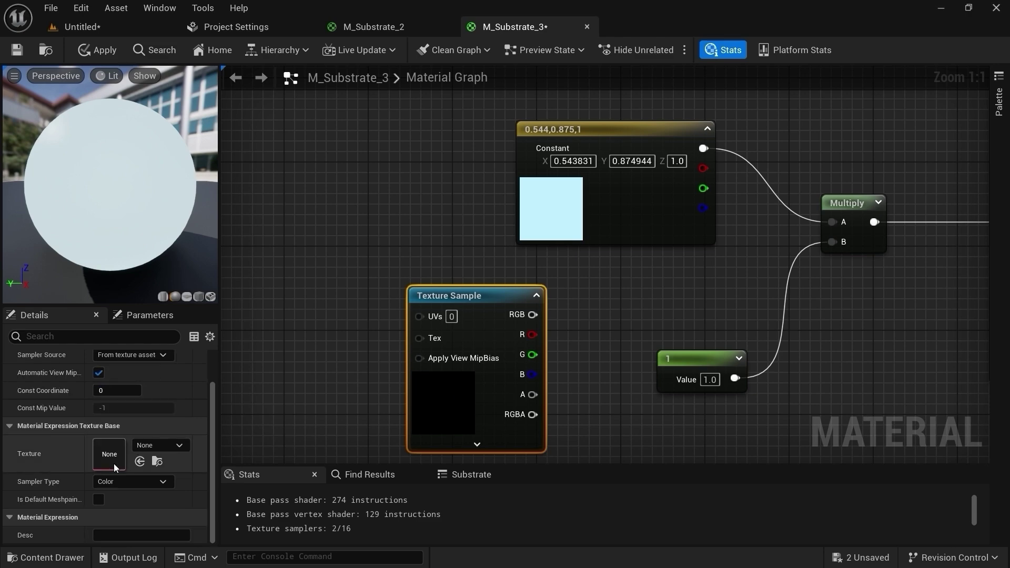
pyautogui.click(116, 483)
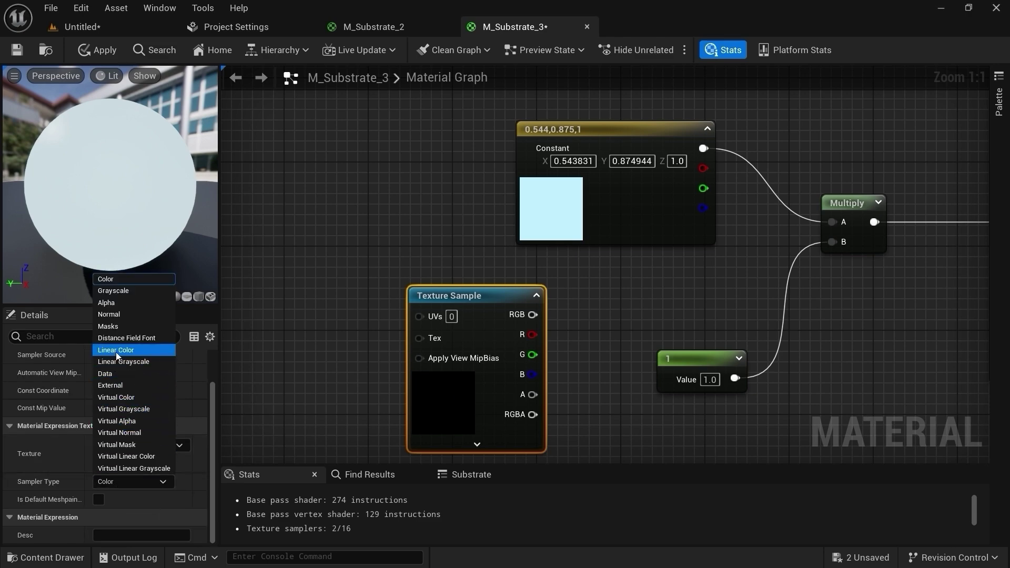
pyautogui.click(115, 326)
# Step: Assign the VR_Laser texture with the black-and-white lightning pattern to the Texture Sample
pyautogui.click(152, 445)
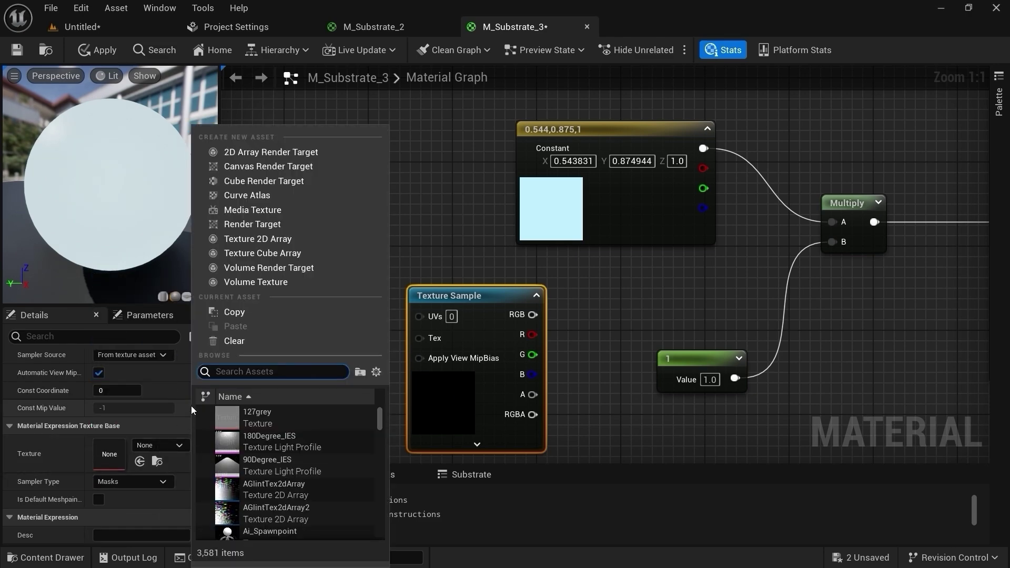
pyautogui.scroll(-6, 302, 465)
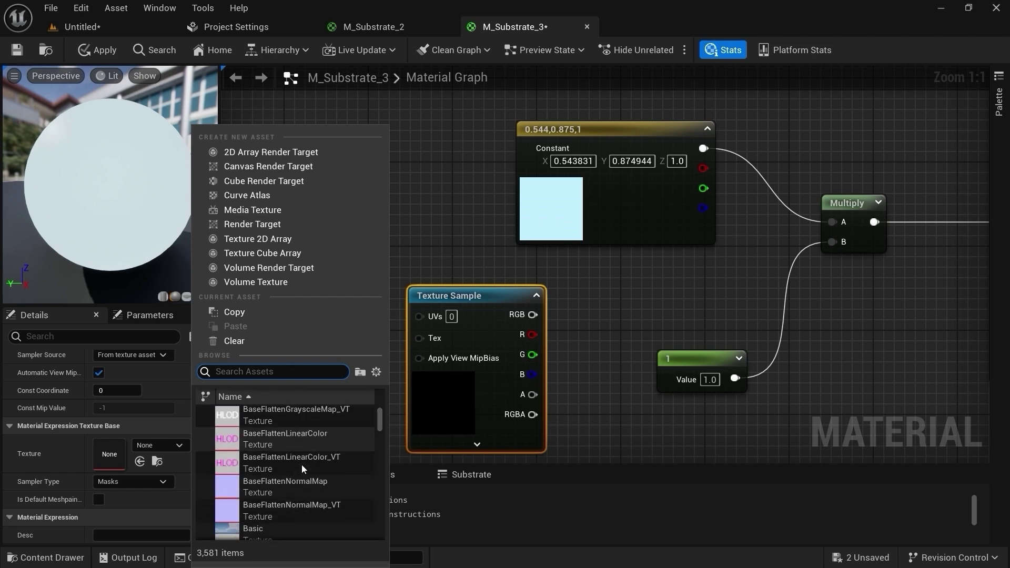
pyautogui.scroll(-15, 301, 465)
pyautogui.click(302, 465)
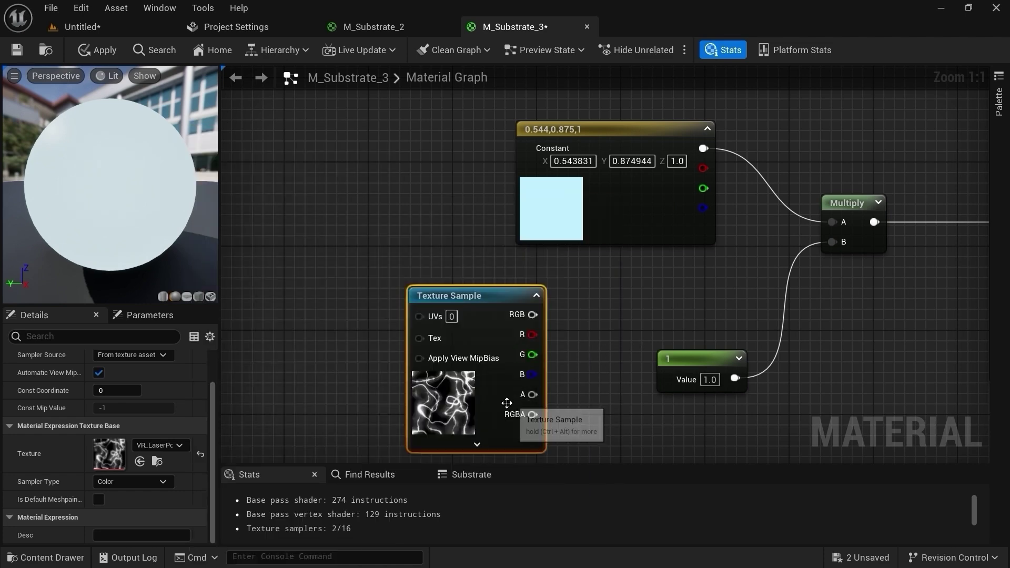
# Step: Connect the Texture Sample's RGB output to Multiply input A and move the colour constant clear above the wire
pyautogui.scroll(-2, 473, 411)
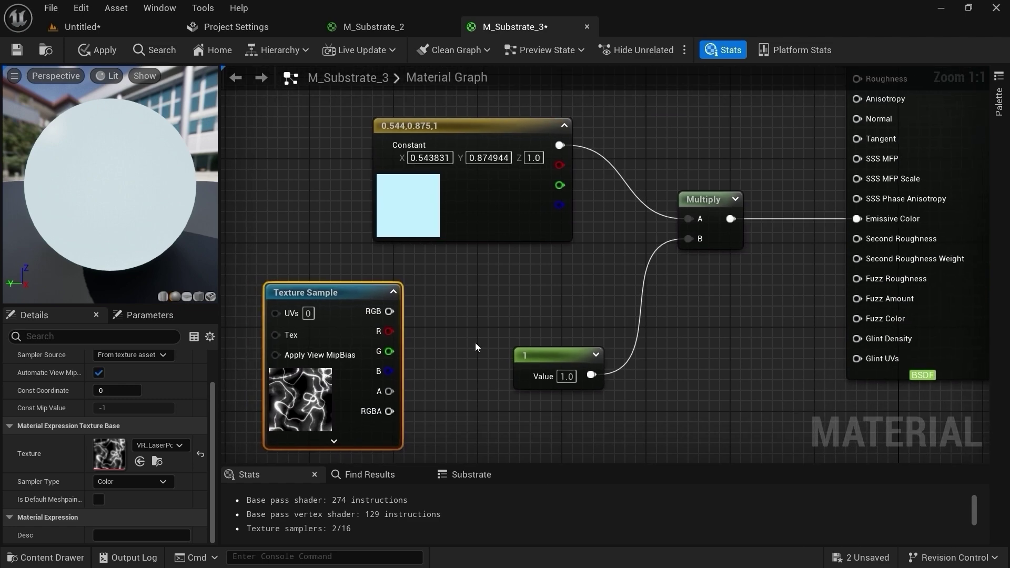
pyautogui.moveTo(406, 314); pyautogui.dragTo(632, 244)
pyautogui.moveTo(391, 305); pyautogui.dragTo(342, 225)
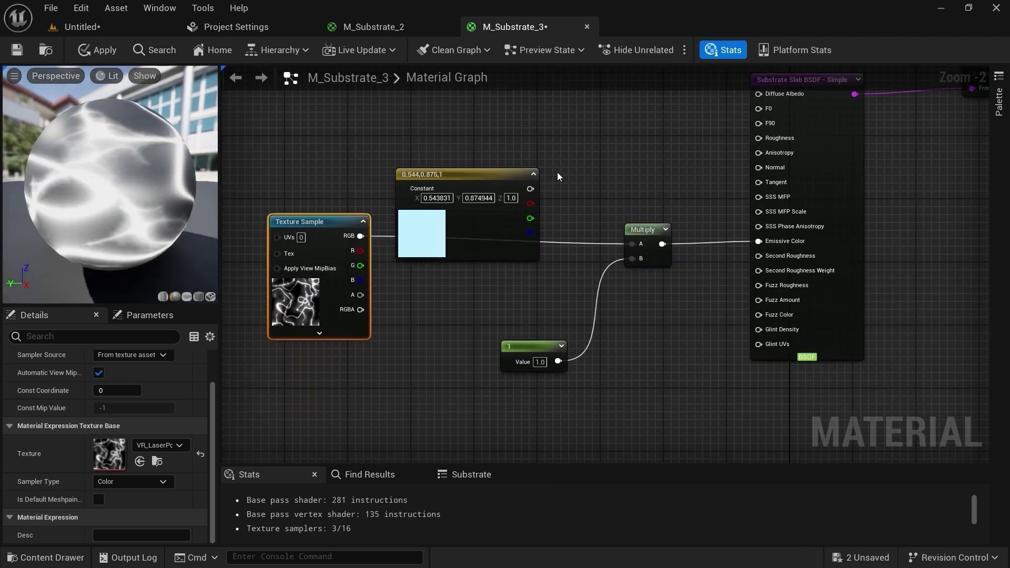
pyautogui.moveTo(559, 176); pyautogui.dragTo(562, 264, button='right')
pyautogui.moveTo(468, 260); pyautogui.dragTo(491, 142)
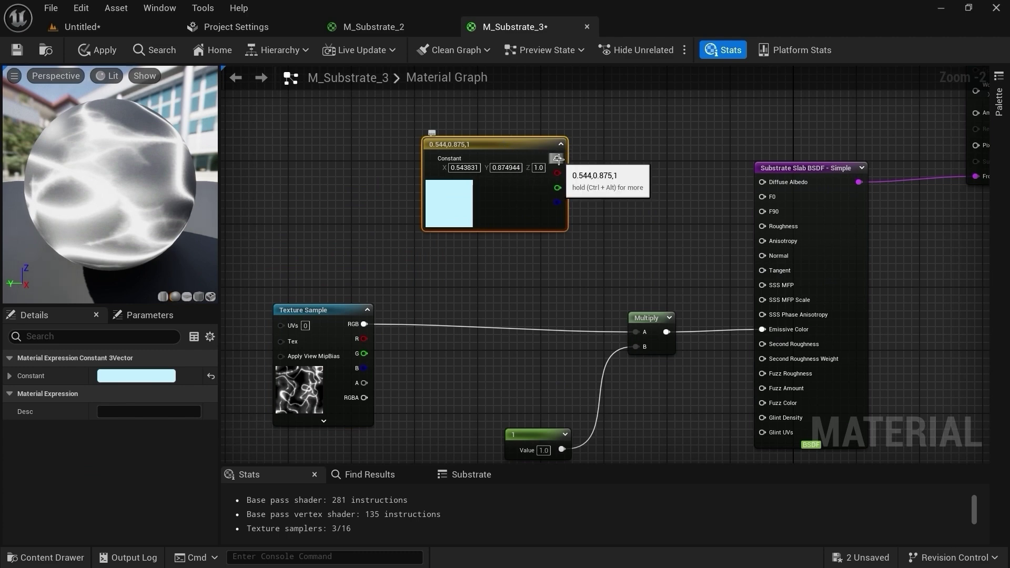
# Step: Set the colour constant to a grey-blue of about 0.197, 0.316, 0.361 and connect it to Diffuse Albedo
pyautogui.doubleClick(465, 221)
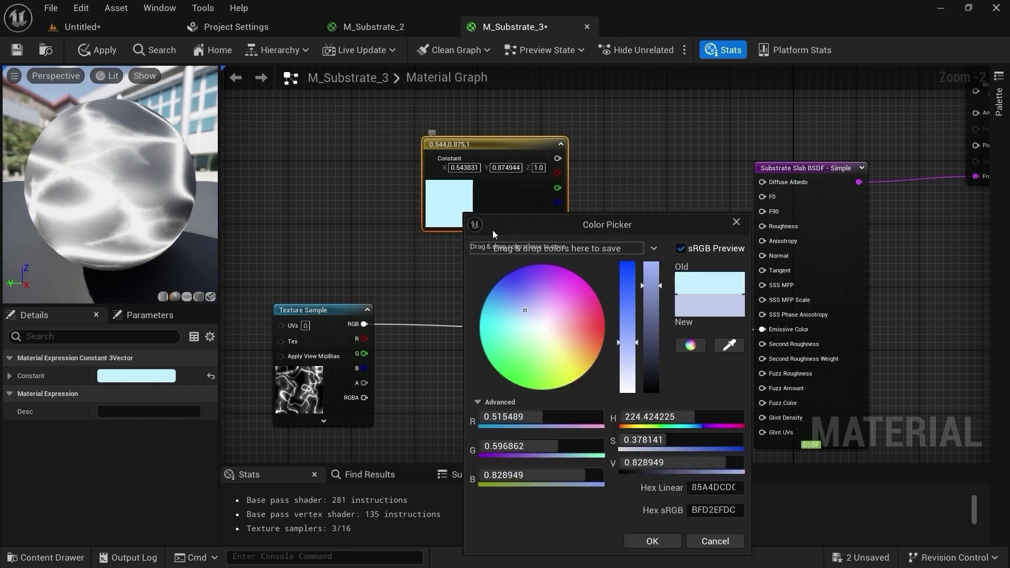
pyautogui.click(650, 346)
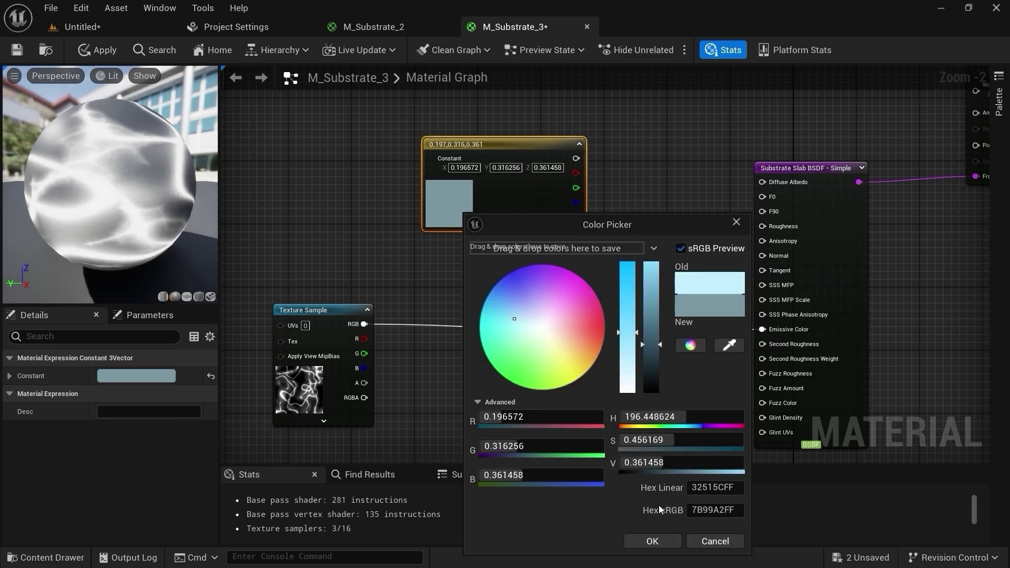
pyautogui.click(652, 541)
pyautogui.moveTo(576, 157); pyautogui.dragTo(783, 182)
pyautogui.moveTo(521, 220); pyautogui.dragTo(529, 235)
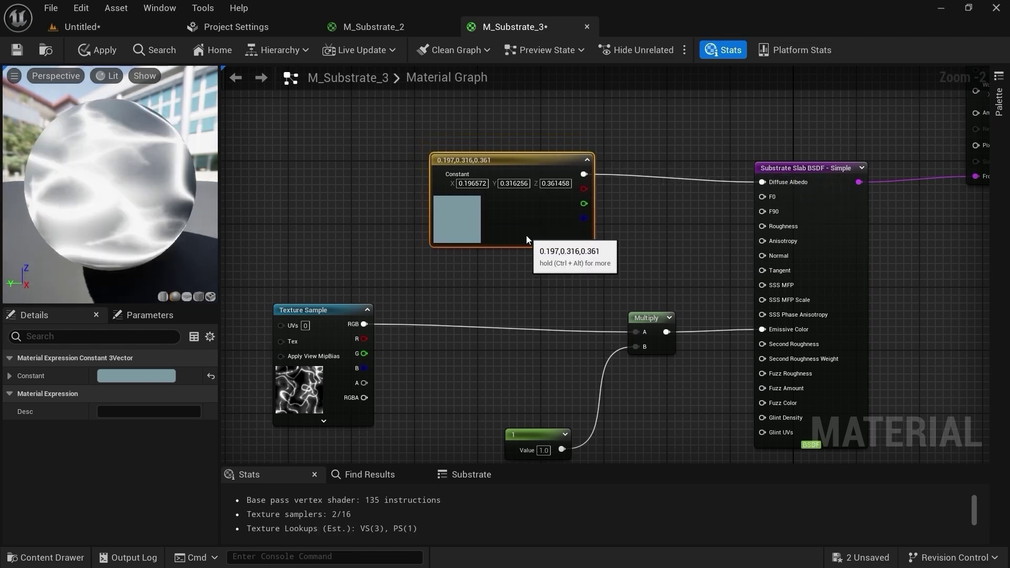
# Step: Check the pattern on the preview sphere and save M_Substrate_3 with its changes applied
pyautogui.moveTo(383, 310); pyautogui.dragTo(532, 266, button='right')
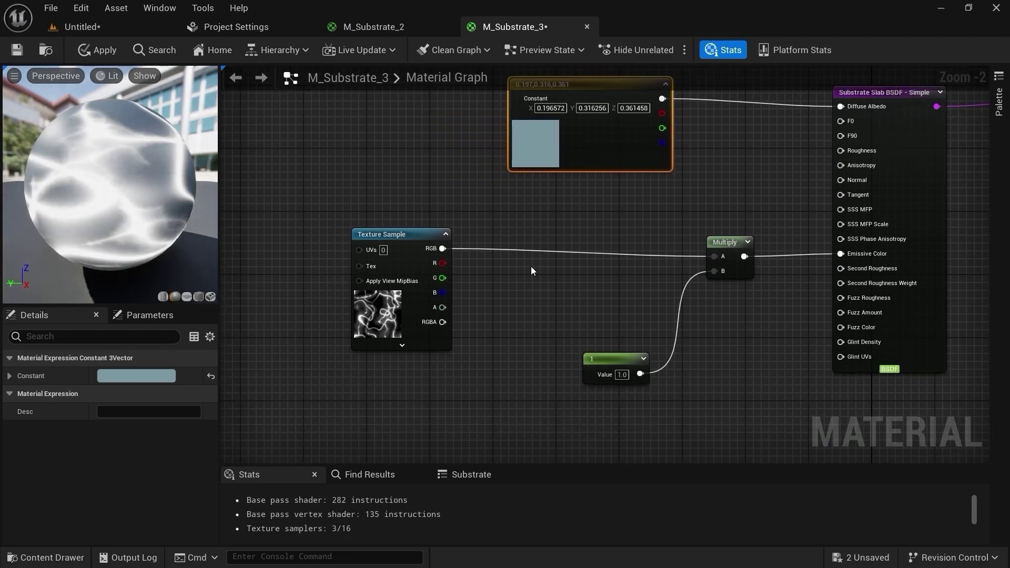
pyautogui.moveTo(158, 182); pyautogui.dragTo(157, 139)
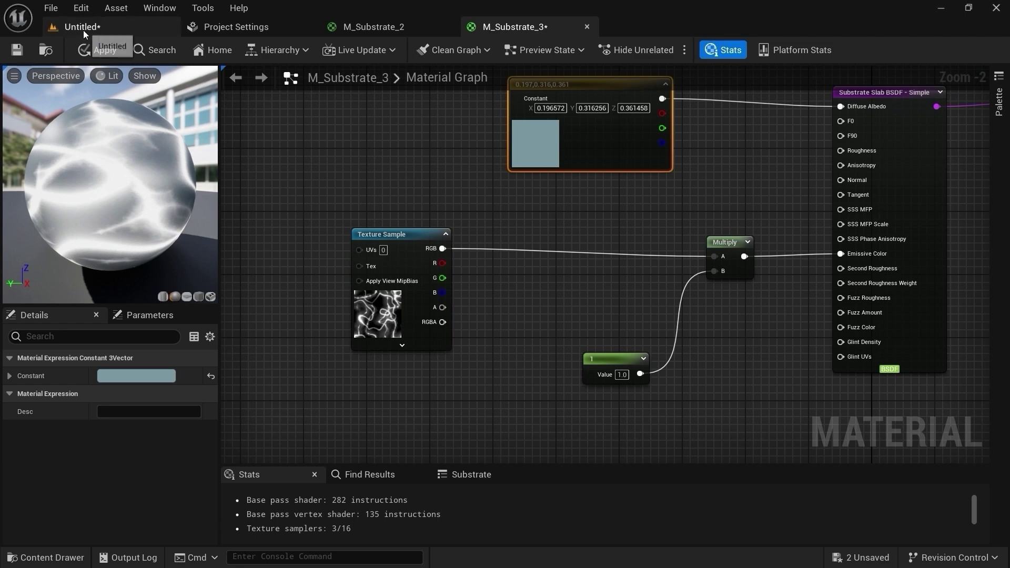
pyautogui.click(108, 55)
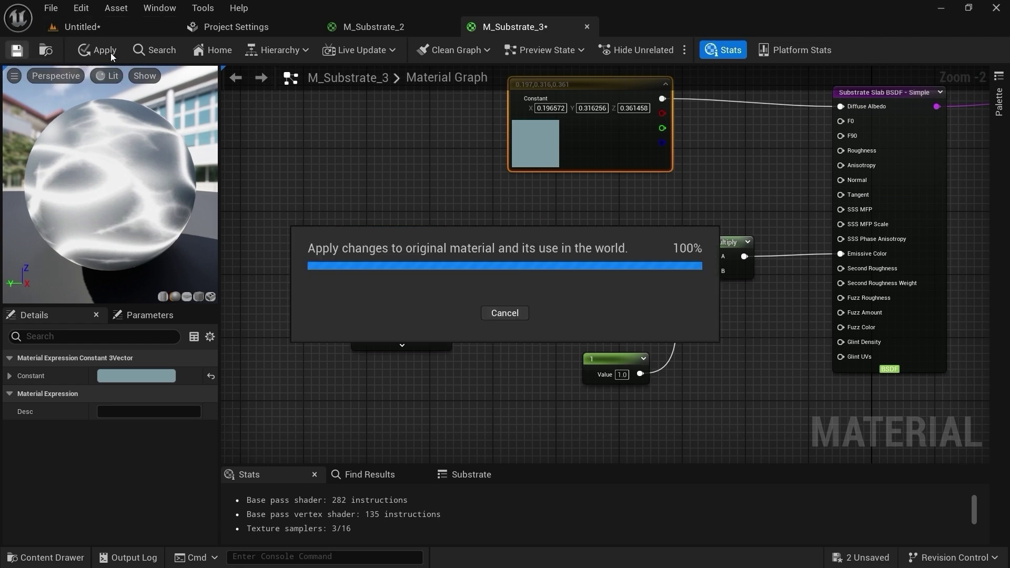
# Step: Convert the constant feeding Multiply input B into a parameter named Emissive_Intensity and save the material
pyautogui.rightClick(616, 358)
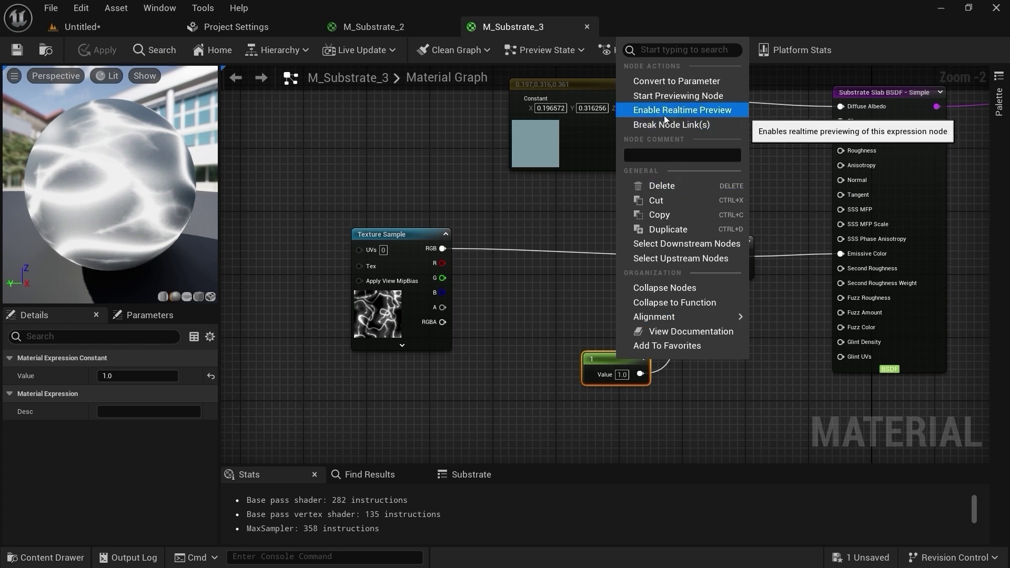
pyautogui.click(678, 82)
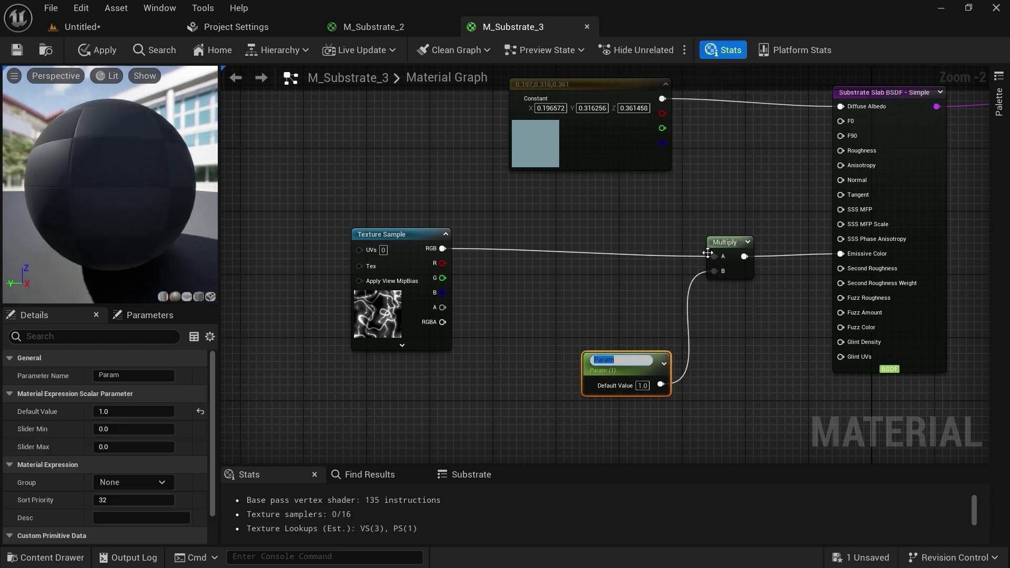
pyautogui.write('Emissive_Intensity')
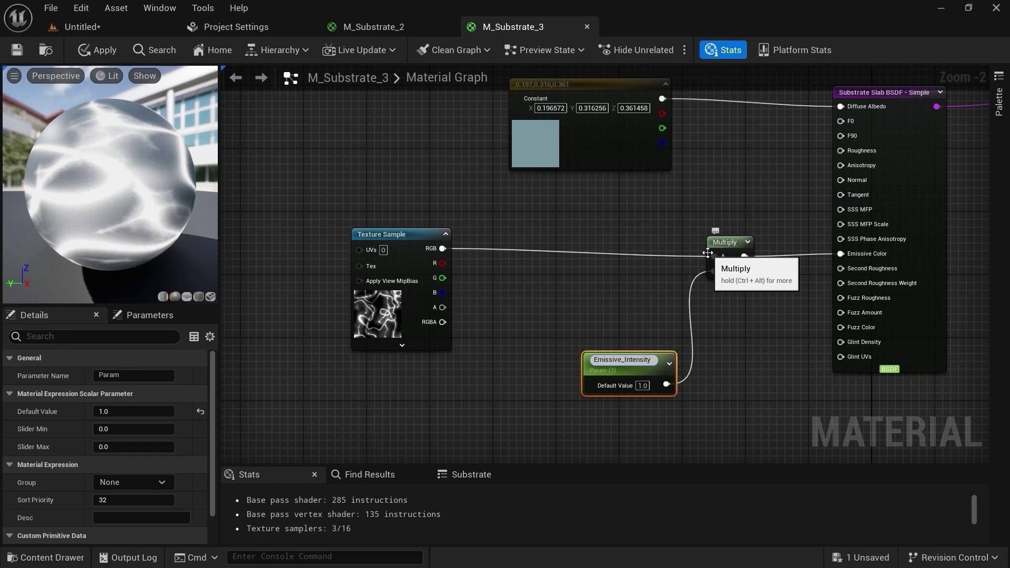
pyautogui.press('Return')
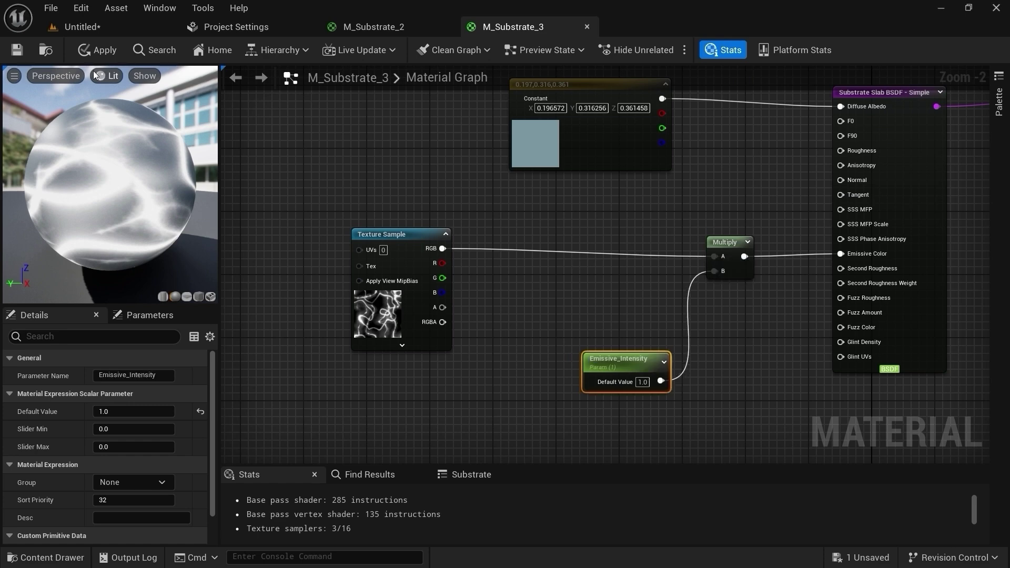
pyautogui.click(13, 52)
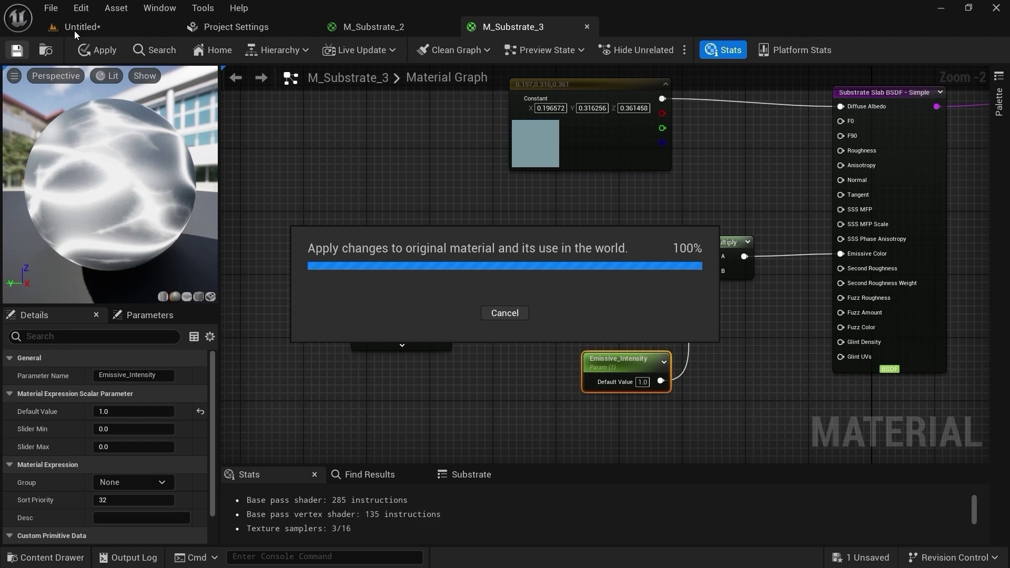
# Step: Create a material instance from M_Substrate_3 with the default name M_Substrate_3_Inst and apply it to the sphere in the level
pyautogui.click(74, 31)
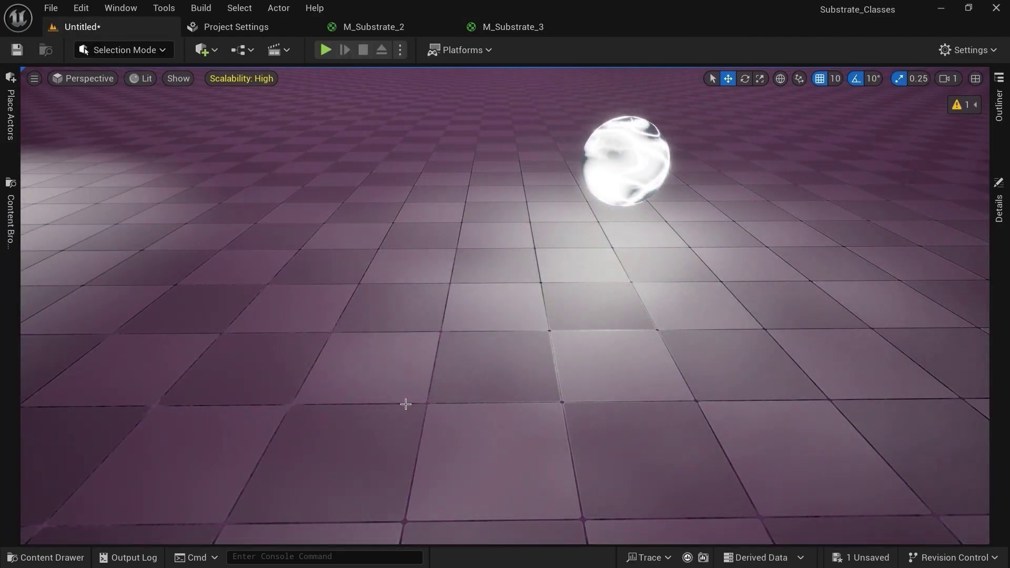
pyautogui.click(54, 563)
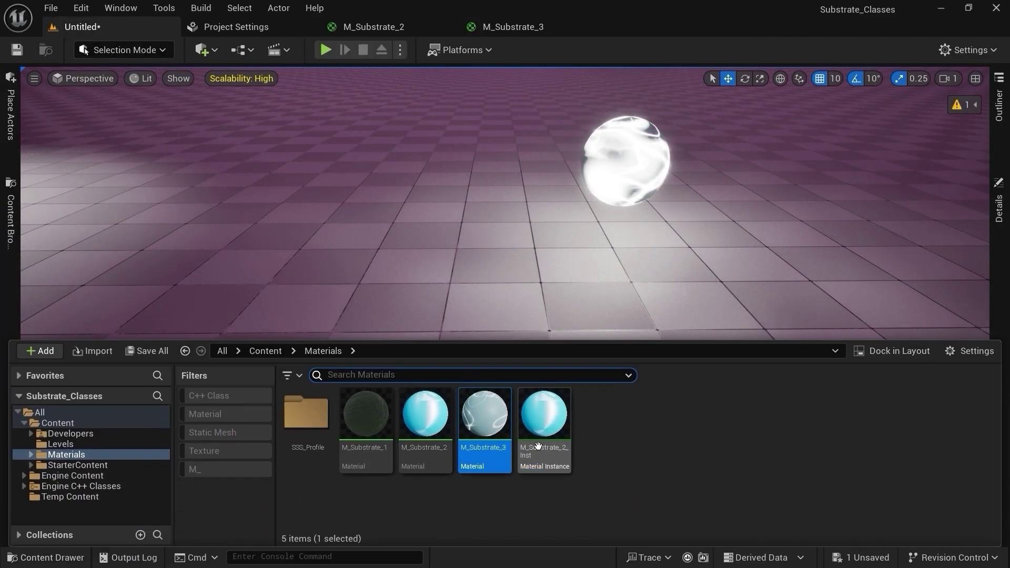
pyautogui.rightClick(489, 418)
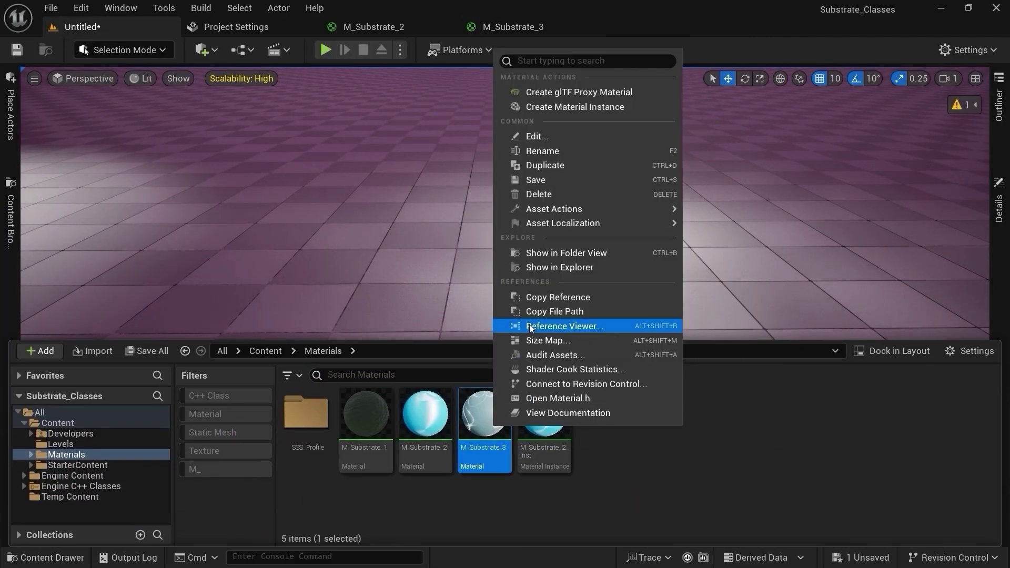
pyautogui.click(554, 110)
pyautogui.press('Return')
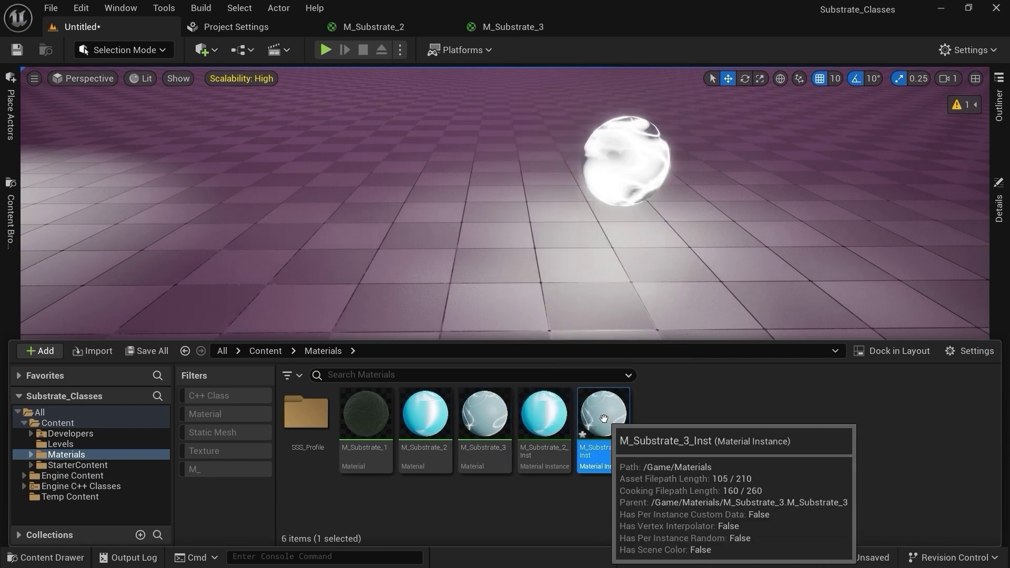
pyautogui.moveTo(609, 419); pyautogui.dragTo(629, 163)
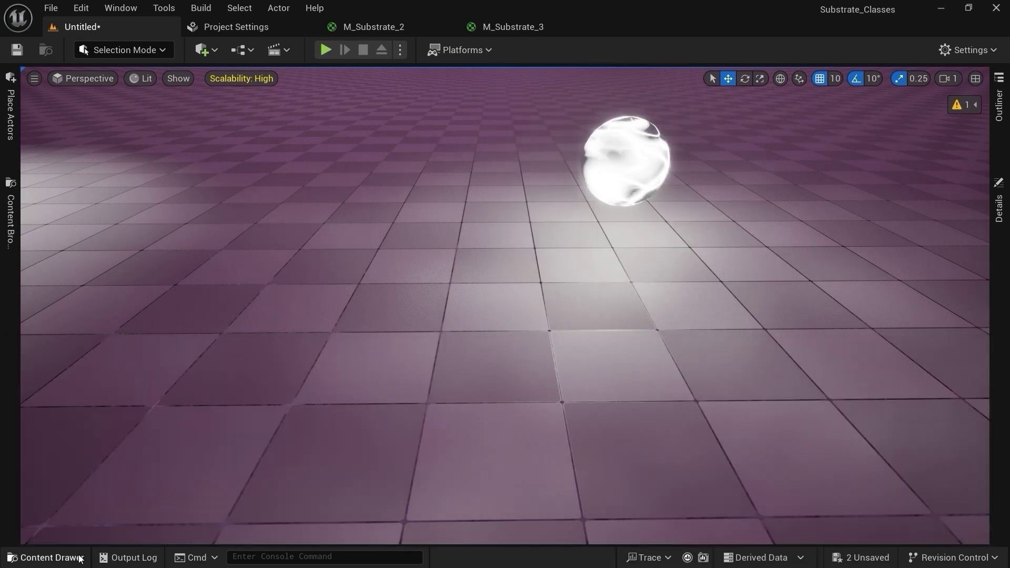
# Step: Open M_Substrate_3_Inst in a floating window below the sphere in the level and adjust its overridden Emissive_Intensity
pyautogui.click(52, 557)
pyautogui.doubleClick(605, 421)
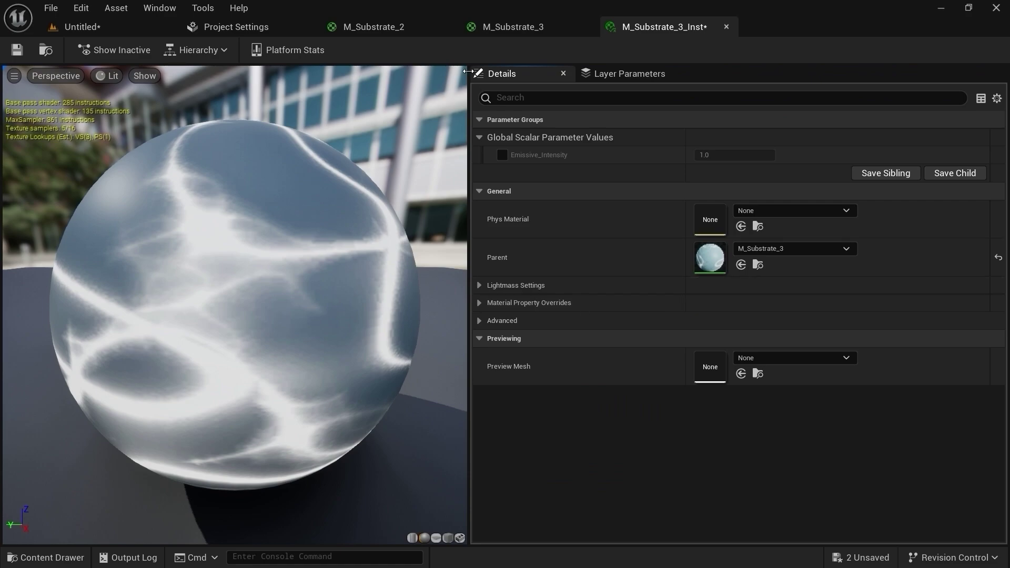
pyautogui.moveTo(668, 30); pyautogui.dragTo(657, 113)
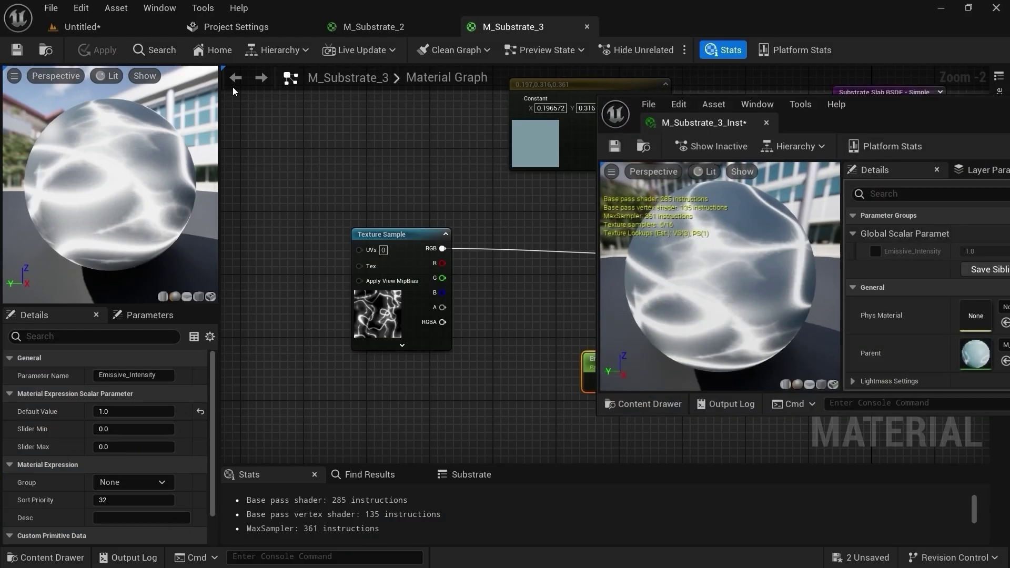
pyautogui.click(83, 27)
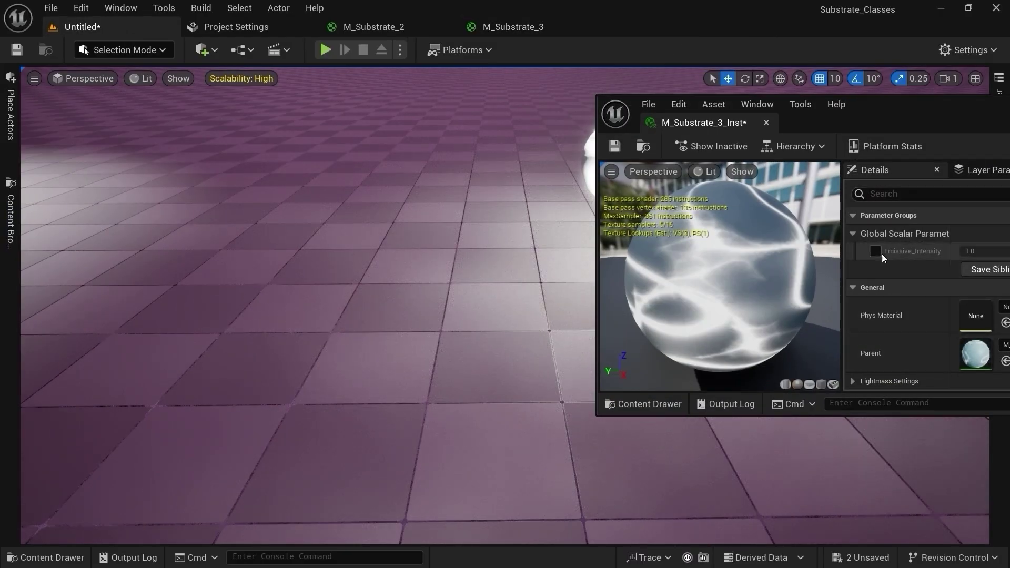
pyautogui.moveTo(903, 116); pyautogui.dragTo(734, 240)
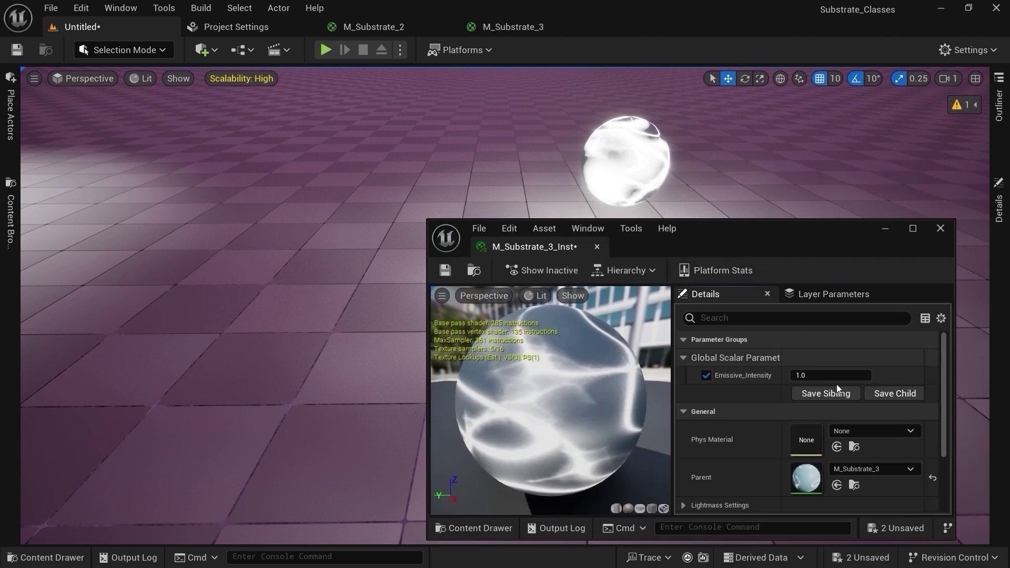
pyautogui.moveTo(801, 375); pyautogui.dragTo(822, 376)
pyautogui.moveTo(829, 374); pyautogui.dragTo(852, 375)
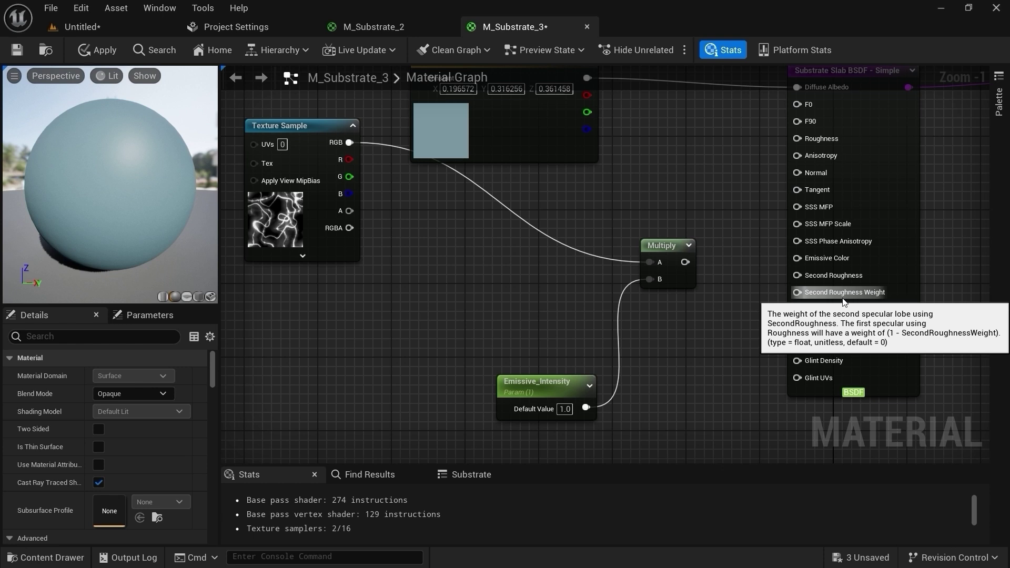
# Step: In M_Substrate_3, connect the Texture Sample's RGB output to Second Roughness and delete the Multiply and Emissive_Intensity nodes
pyautogui.moveTo(348, 143); pyautogui.dragTo(809, 278)
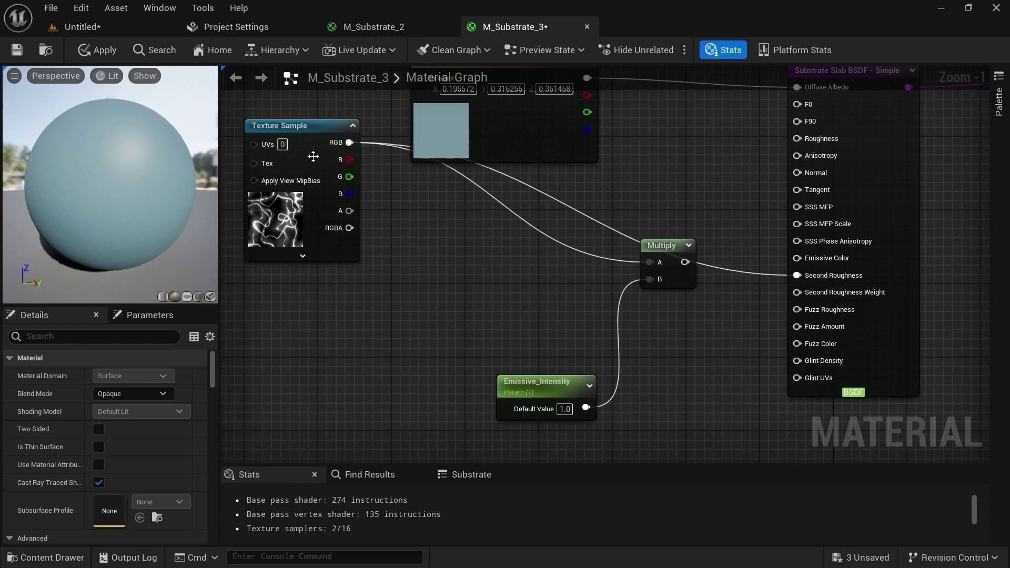
pyautogui.moveTo(312, 153); pyautogui.dragTo(310, 245)
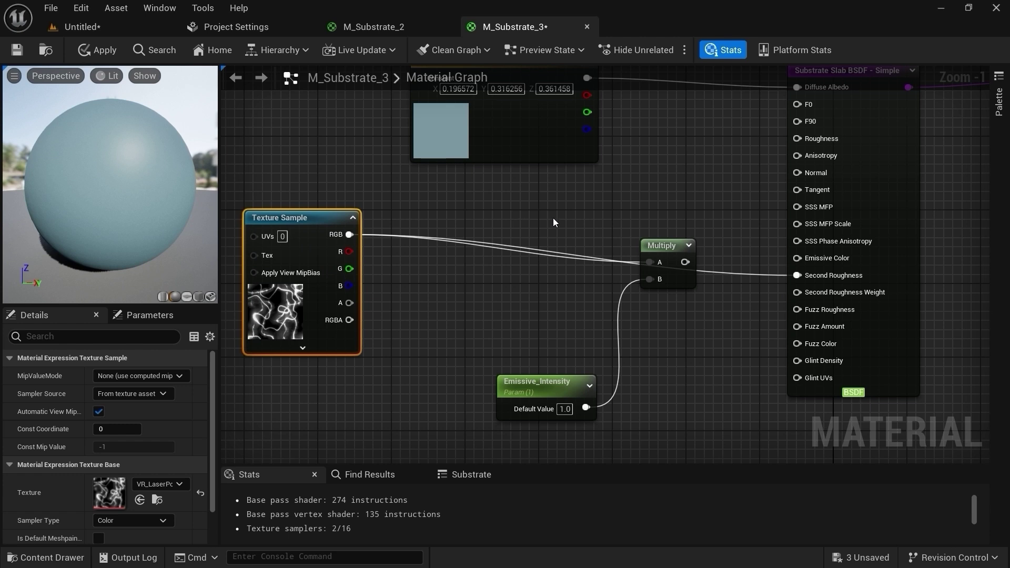
pyautogui.moveTo(554, 217); pyautogui.dragTo(658, 397)
pyautogui.press('Delete')
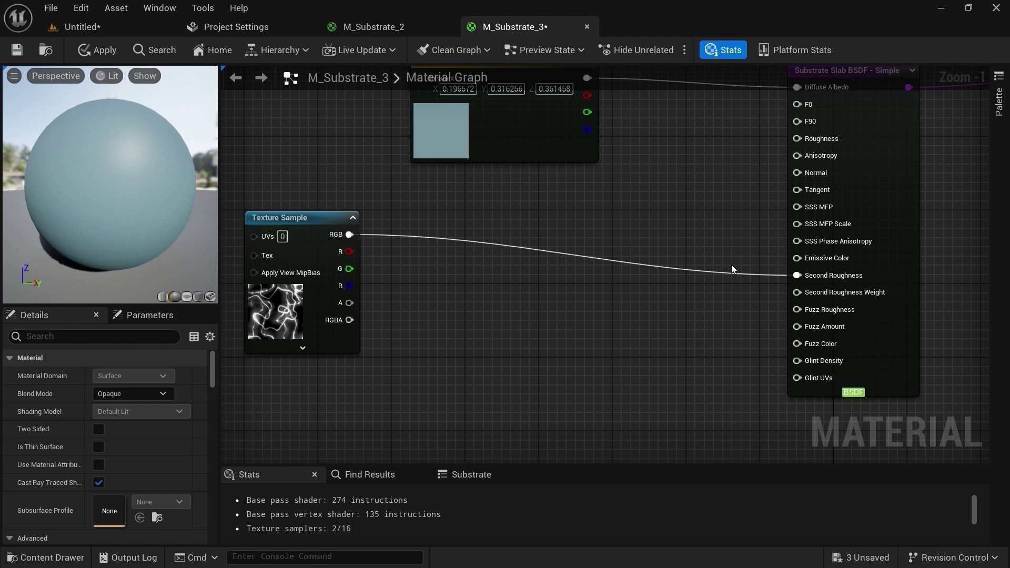
pyautogui.moveTo(279, 337); pyautogui.dragTo(333, 336)
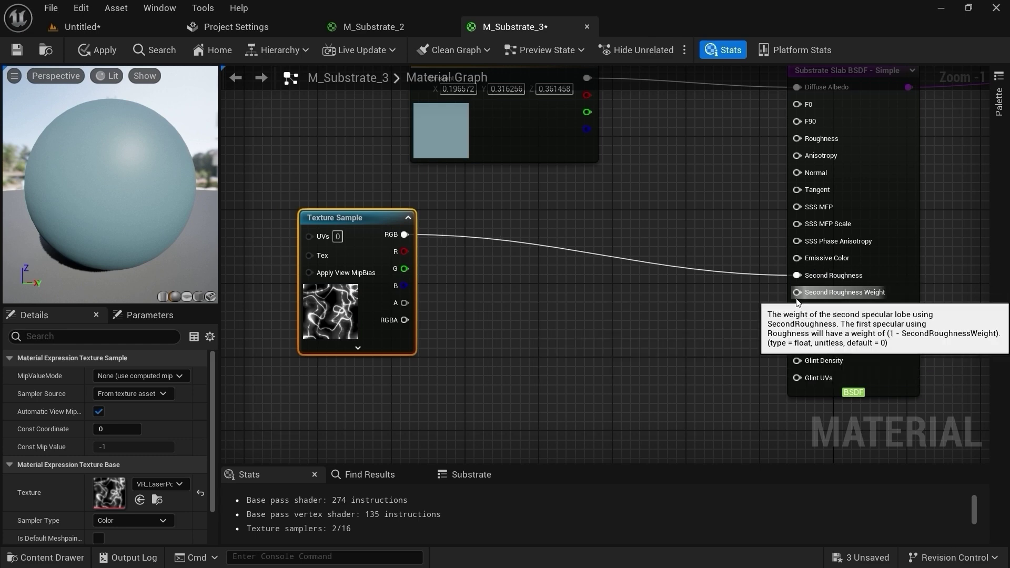
# Step: Add a constant with value 1, connect it to Second Roughness Weight, and check the reflections on the preview sphere
pyautogui.click(709, 322)
pyautogui.moveTo(728, 330); pyautogui.dragTo(613, 292)
pyautogui.moveTo(660, 309); pyautogui.dragTo(820, 292)
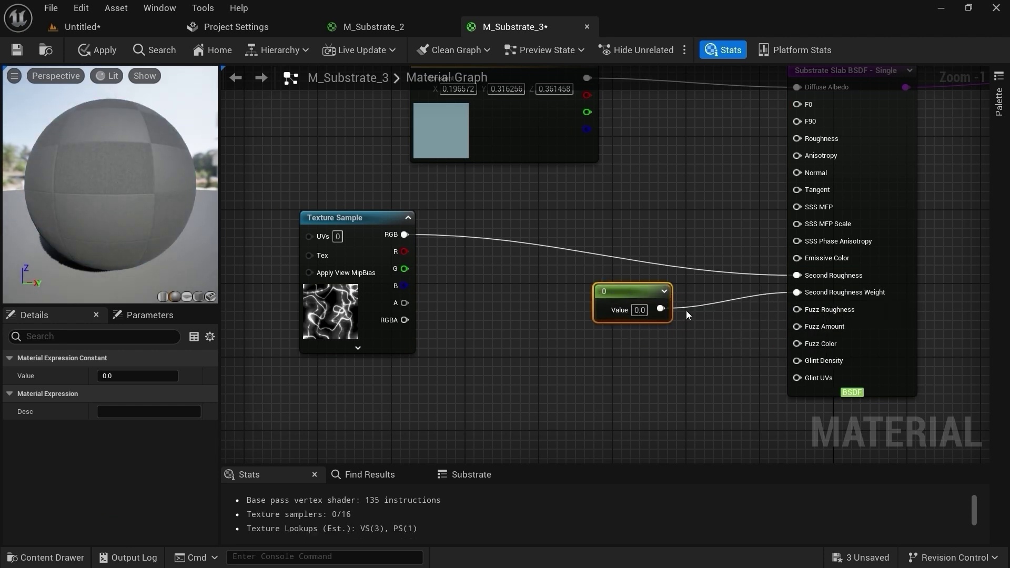
pyautogui.click(641, 310)
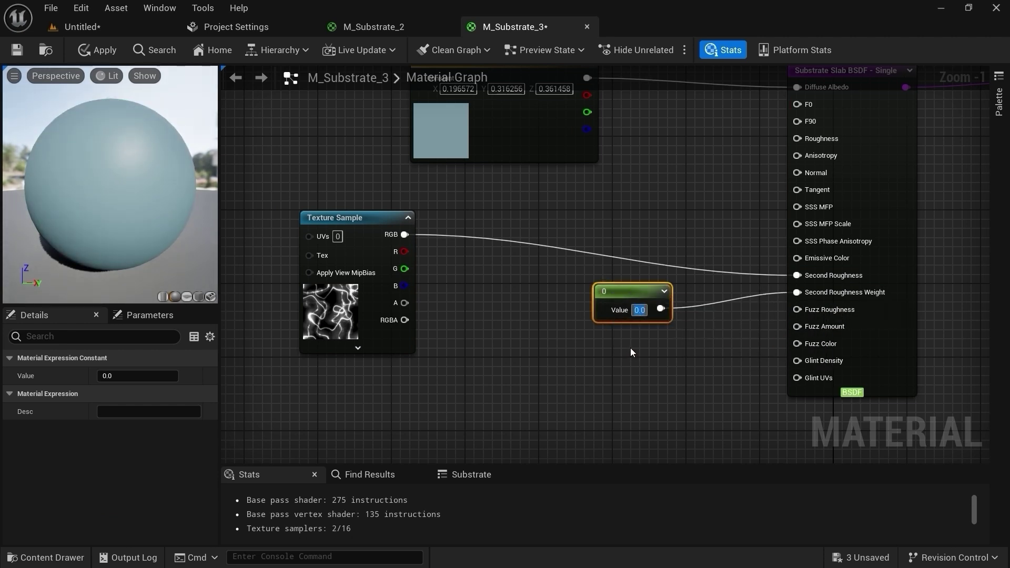
pyautogui.write('1')
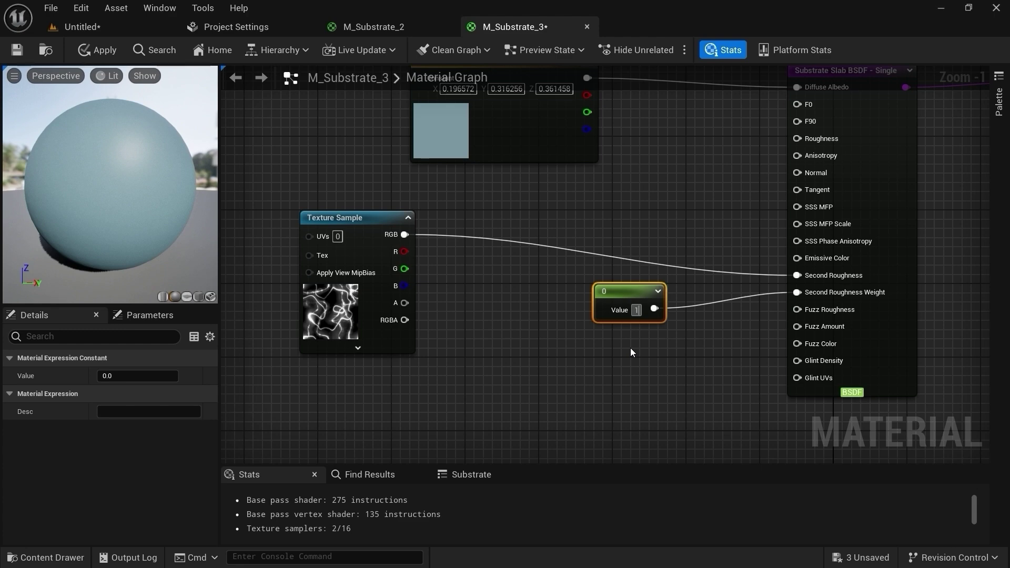
pyautogui.press('Return')
pyautogui.moveTo(158, 211); pyautogui.dragTo(34, 199)
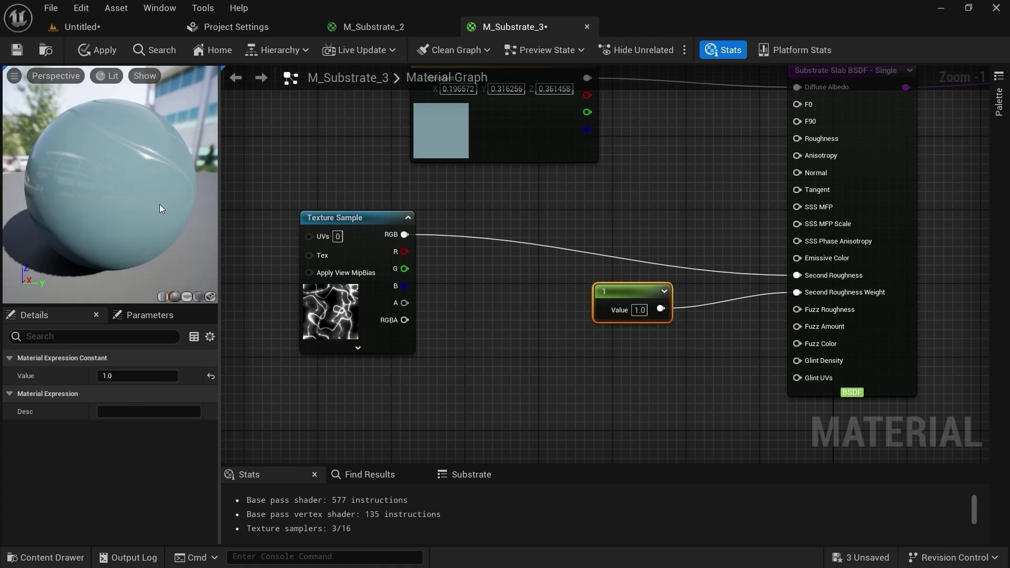
# Step: Reposition the constant and the Texture Sample so their wires run straighter into the Substrate Slab BSDF
pyautogui.moveTo(722, 208); pyautogui.dragTo(701, 281, button='right')
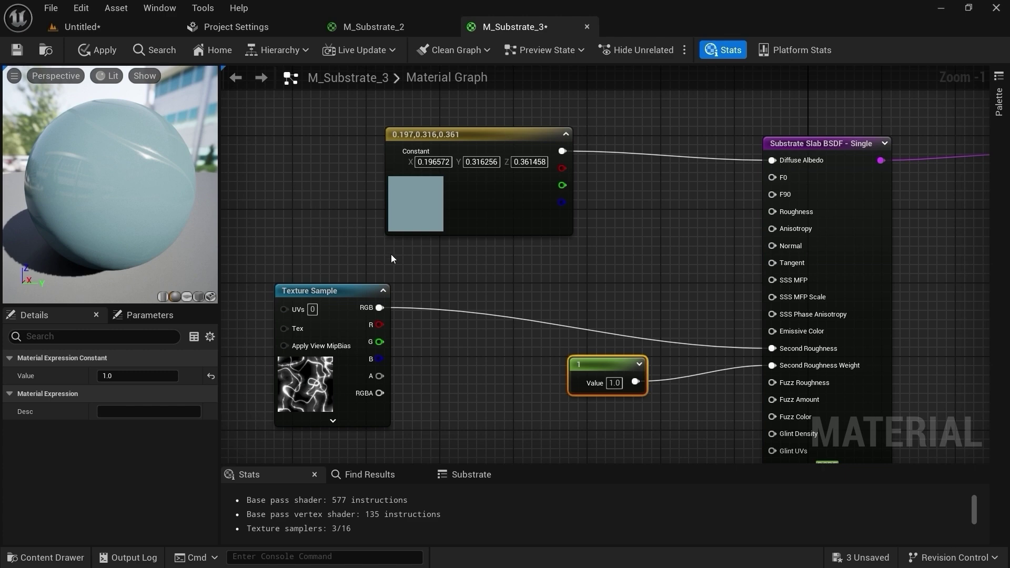
pyautogui.moveTo(312, 249); pyautogui.dragTo(422, 267, button='right')
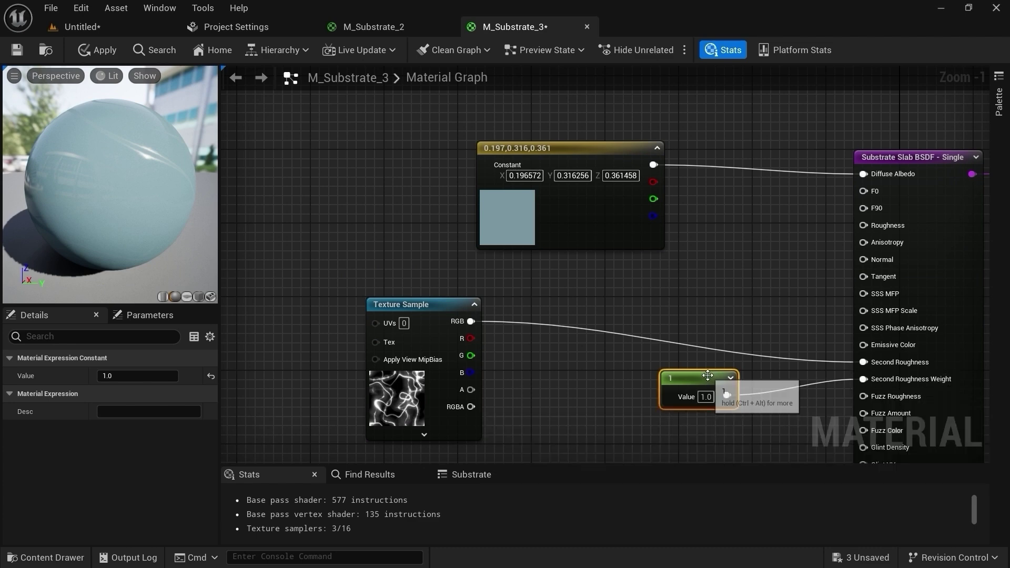
pyautogui.moveTo(707, 375); pyautogui.dragTo(679, 366)
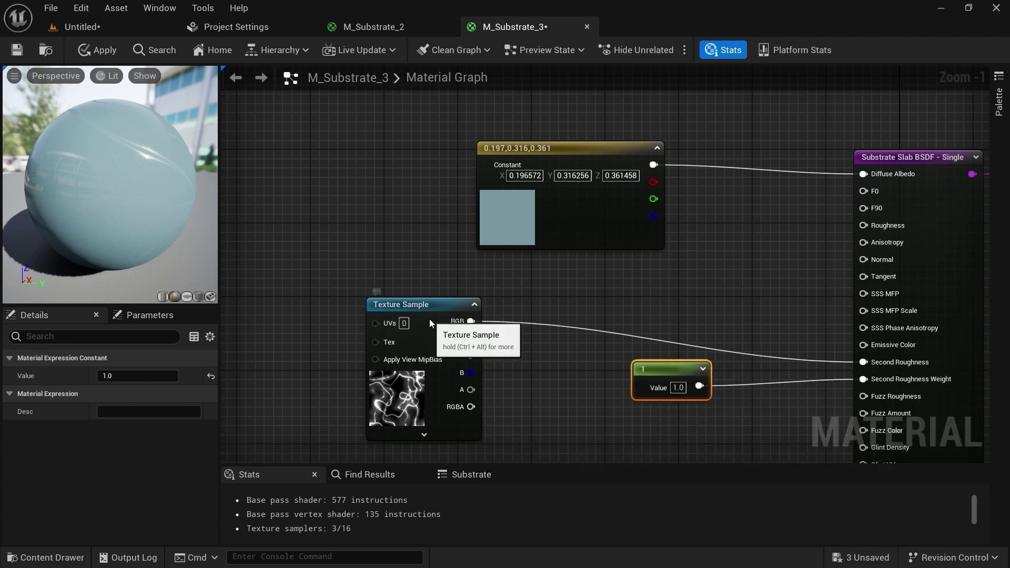
pyautogui.moveTo(429, 319); pyautogui.dragTo(424, 347)
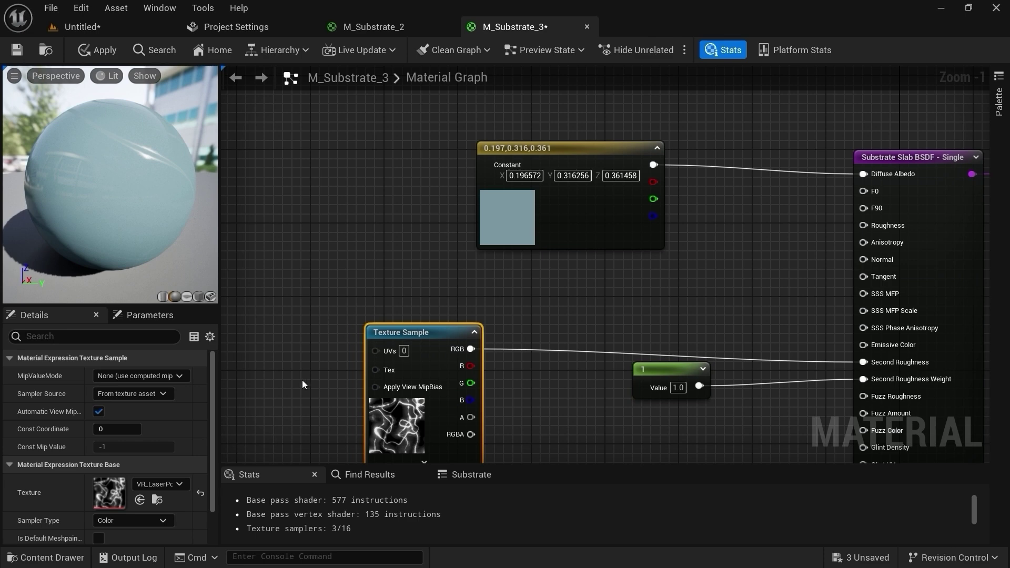
# Step: Paste a second Texture Sample, assign it the WidgetGrid texture, connect its RGB output to Second Roughness Weight, and inspect the preview sphere
pyautogui.moveTo(557, 378); pyautogui.dragTo(518, 292, button='right')
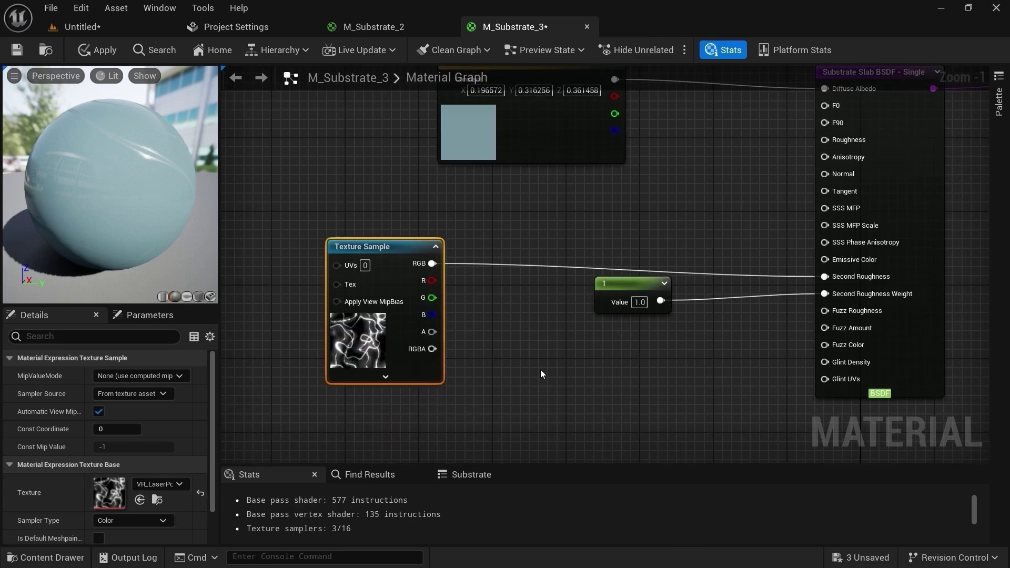
pyautogui.hotkey('ctrl', 'v')
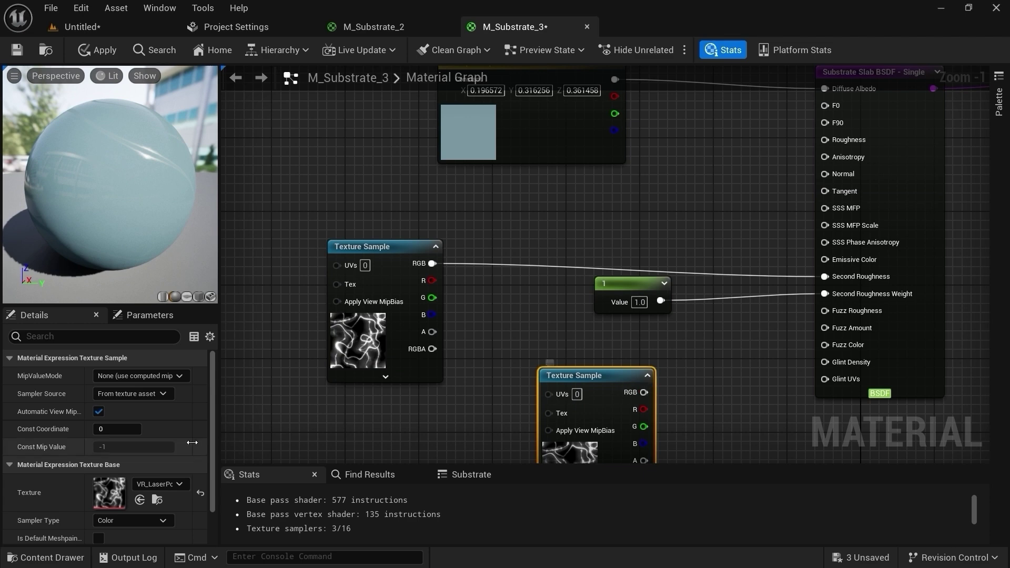
pyautogui.click(158, 484)
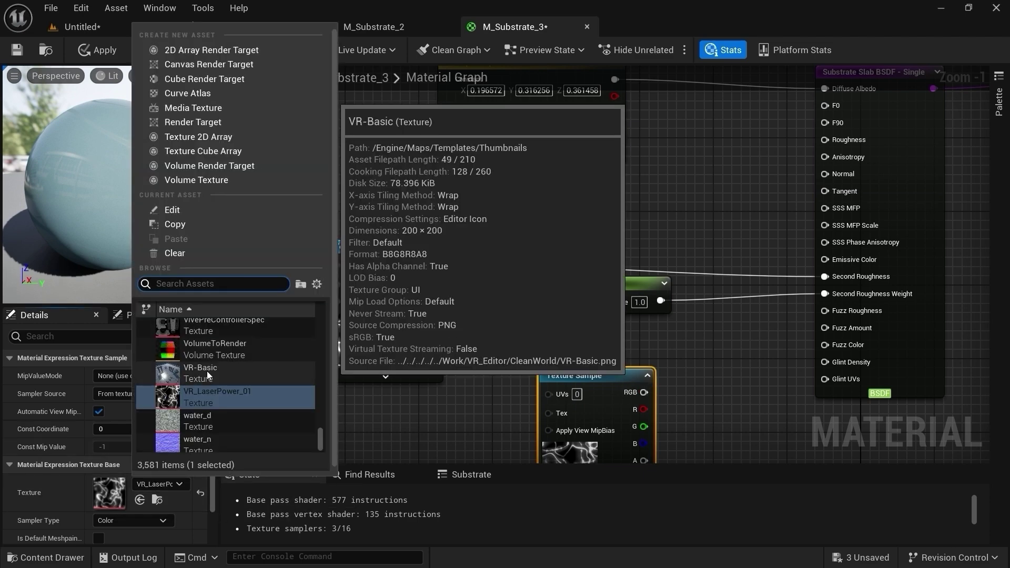
pyautogui.scroll(-1, 322, 460)
pyautogui.click(197, 403)
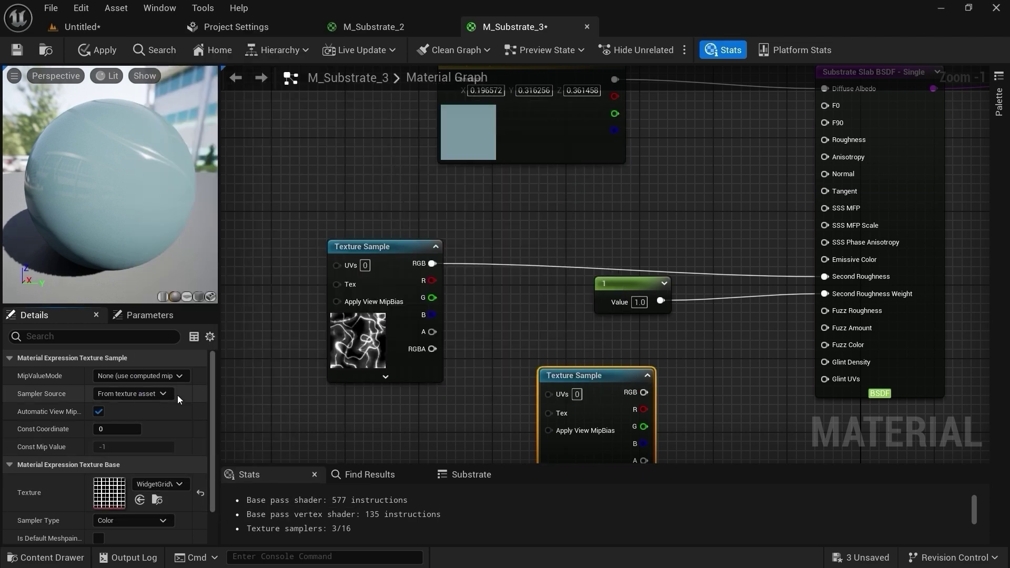
pyautogui.moveTo(644, 392); pyautogui.dragTo(836, 295)
pyautogui.moveTo(174, 189); pyautogui.dragTo(195, 216)
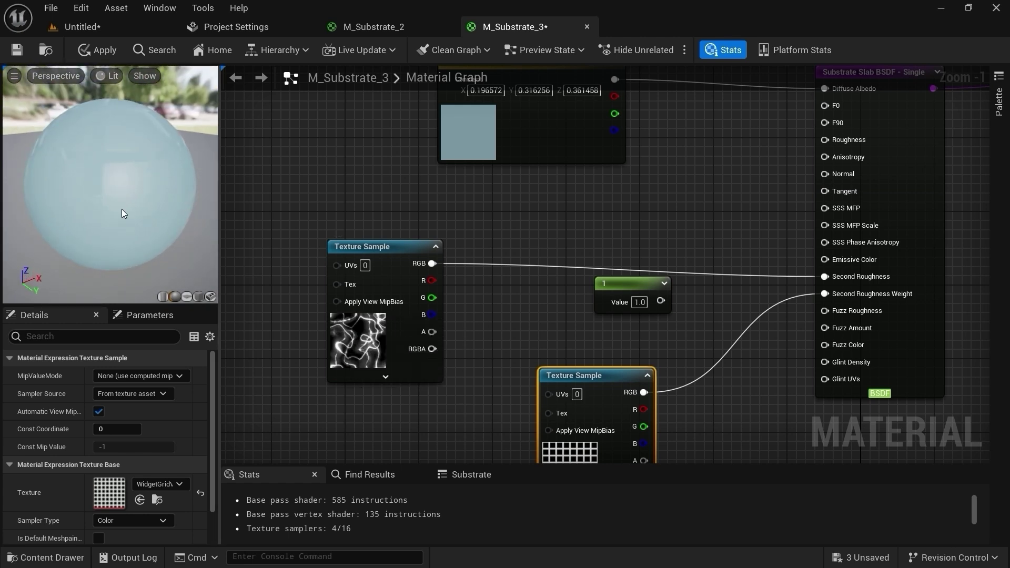
pyautogui.moveTo(123, 213)
pyautogui.mouseDown()
pyautogui.moveTo(125, 187)
pyautogui.moveTo(141, 219)
pyautogui.mouseUp()
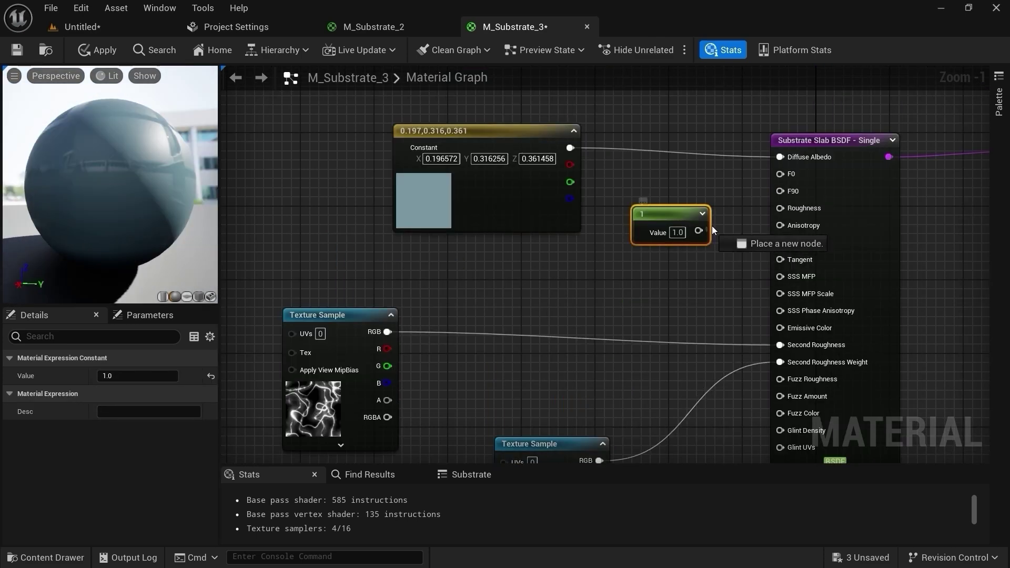
# Step: Connect the freed constant to the slab's Roughness input and set its value to 0.3
pyautogui.moveTo(711, 226); pyautogui.dragTo(788, 210)
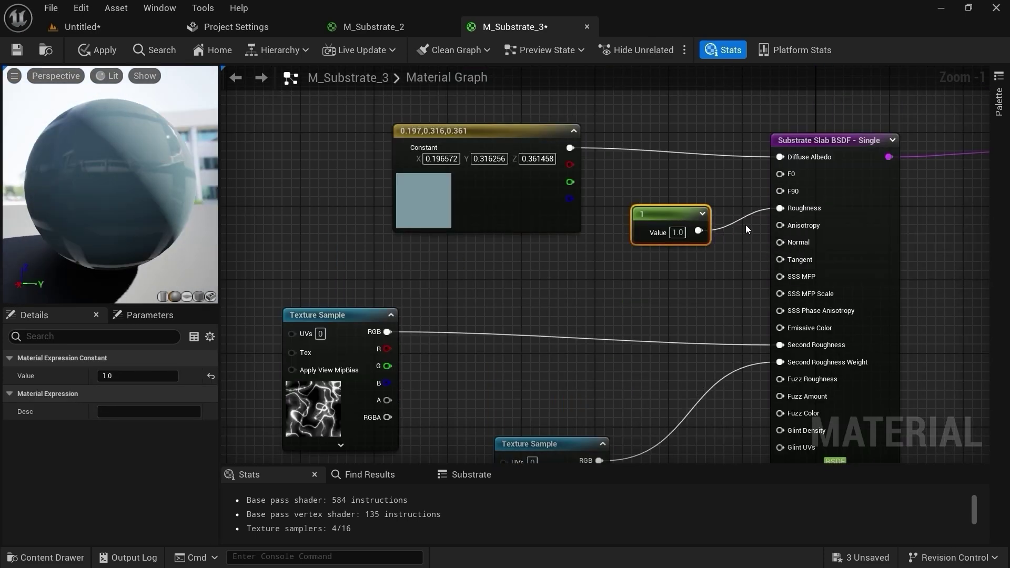
pyautogui.click(676, 233)
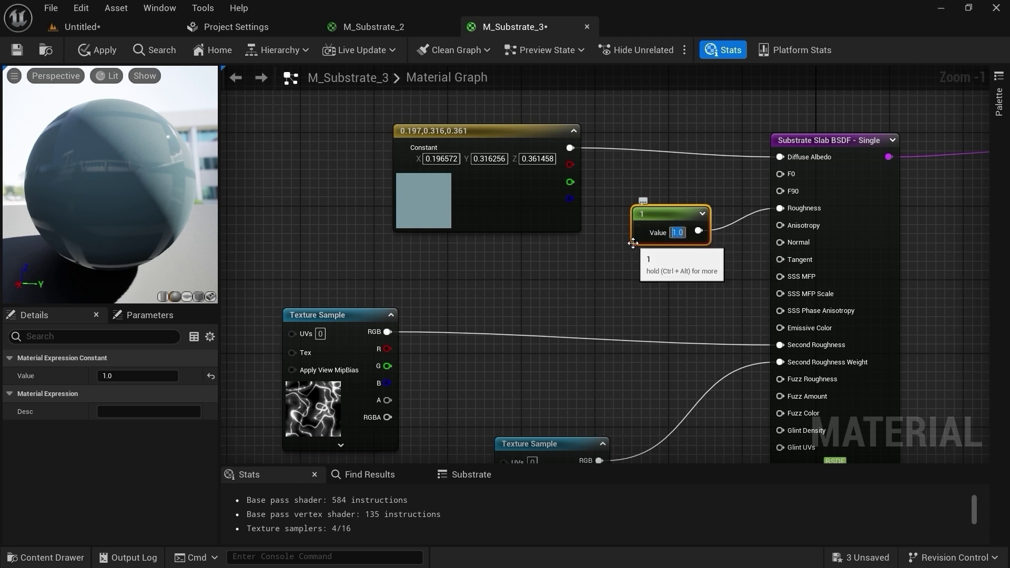
pyautogui.write('0.')
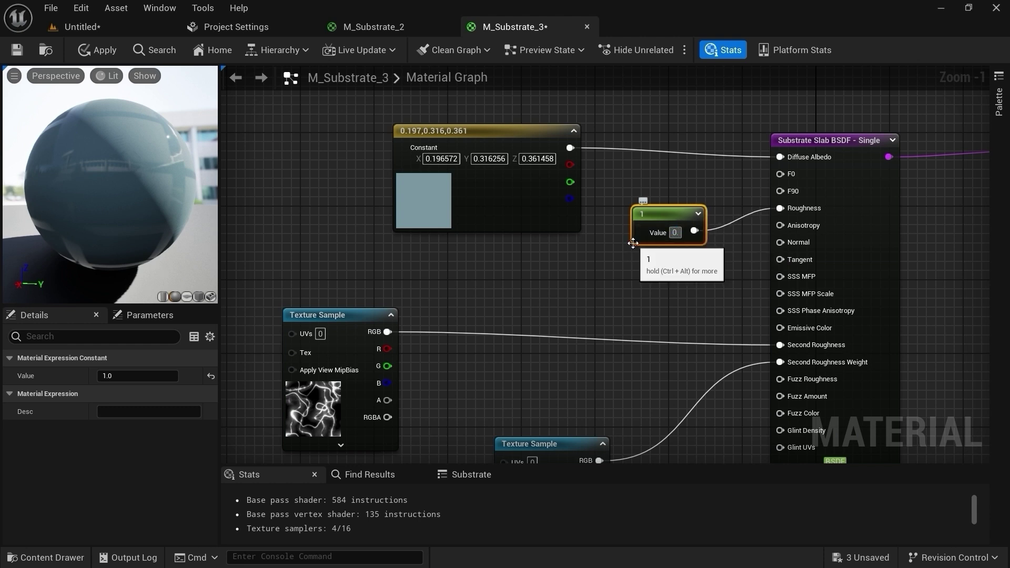
pyautogui.write('3')
pyautogui.press('Return')
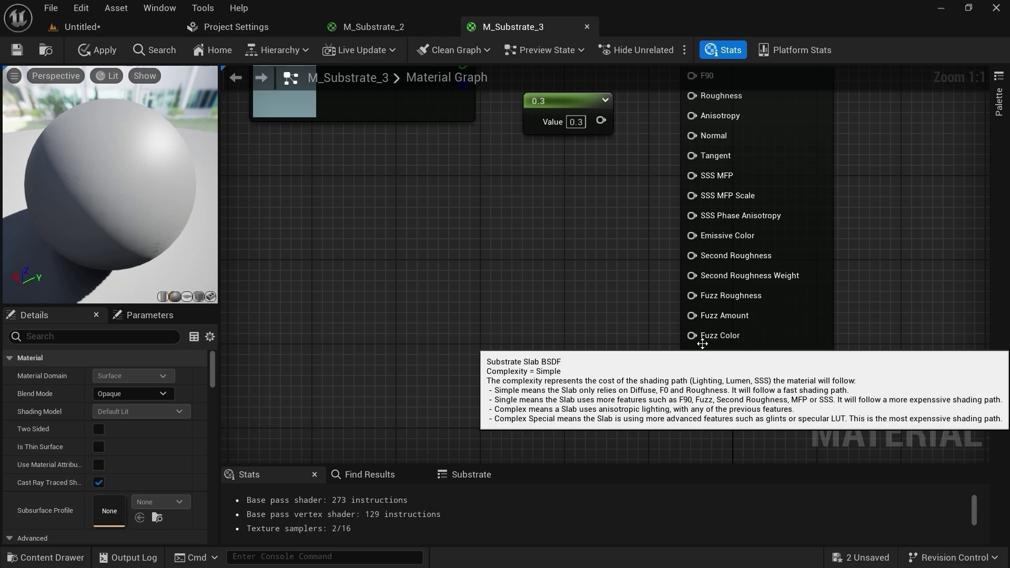
# Step: Examine the Glint Density and Glint UVs inputs of the Substrate Slab BSDF
pyautogui.moveTo(722, 295); pyautogui.dragTo(762, 270, button='right')
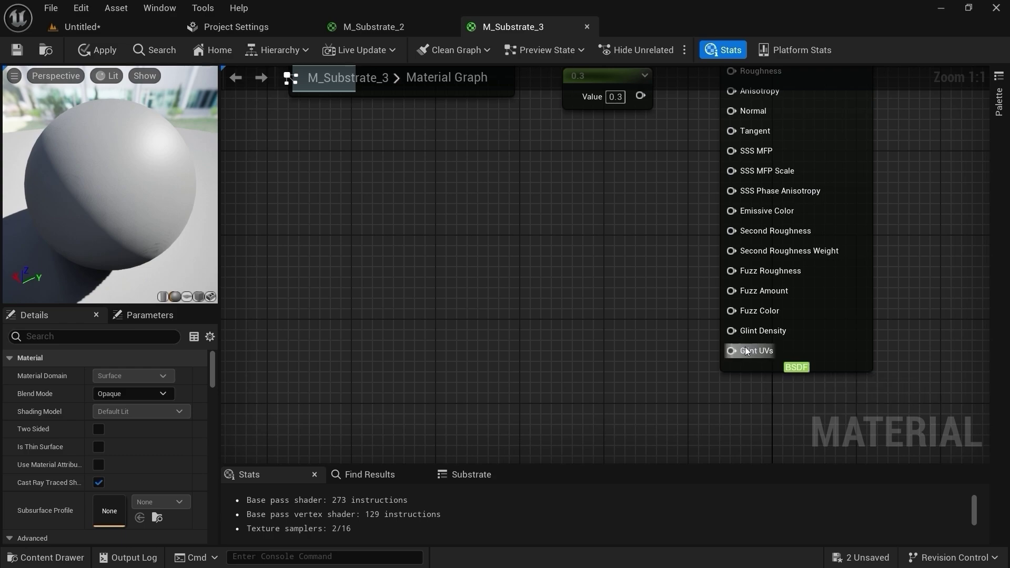
pyautogui.moveTo(740, 333)
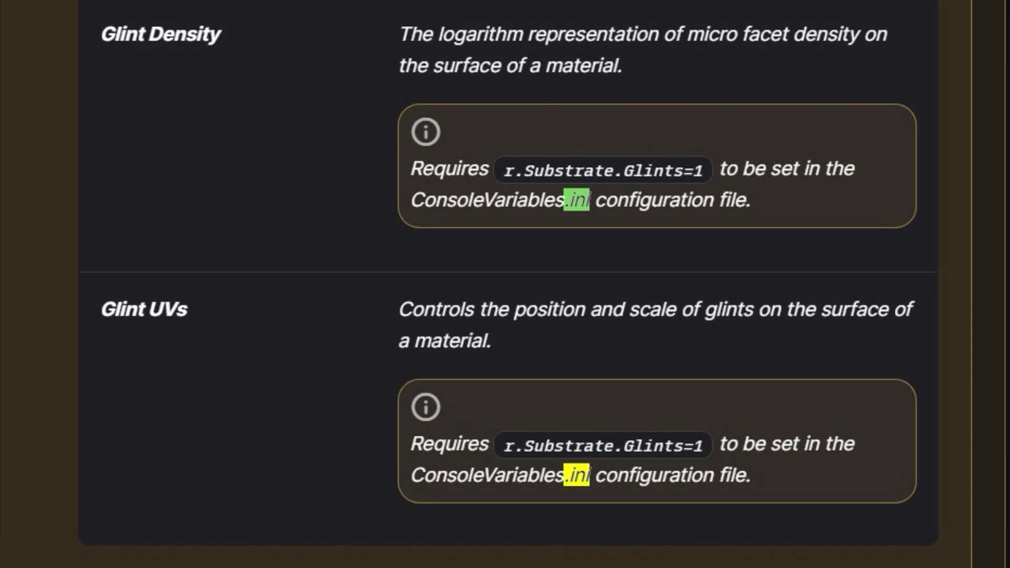
# Step: Add a Substrate Add operator node and place it between the Substrate Slab BSDF and the material output, below their wire
pyautogui.rightClick(621, 222)
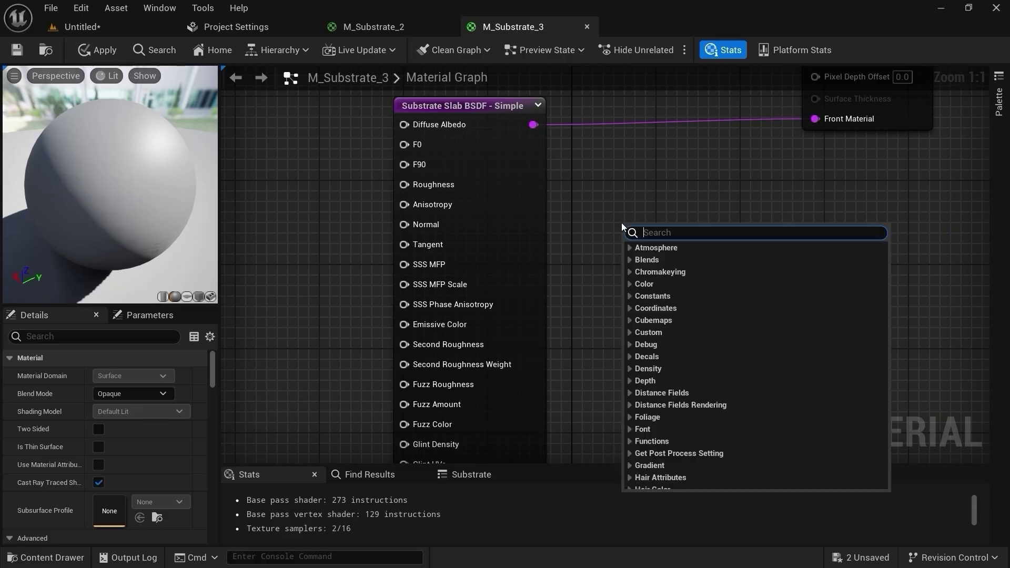
pyautogui.scroll(-3, 725, 442)
pyautogui.scroll(-5, 724, 445)
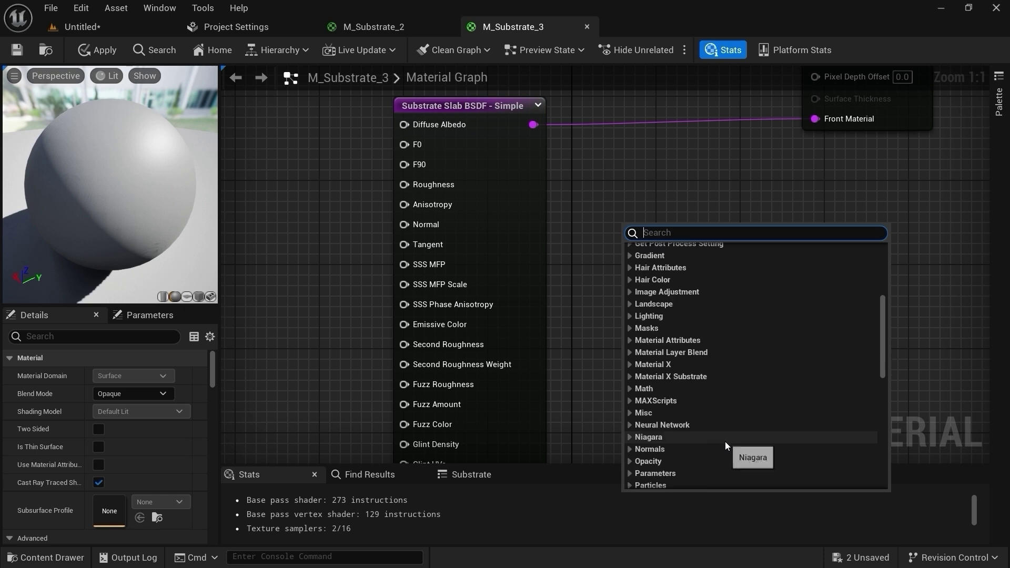
pyautogui.scroll(-5, 725, 445)
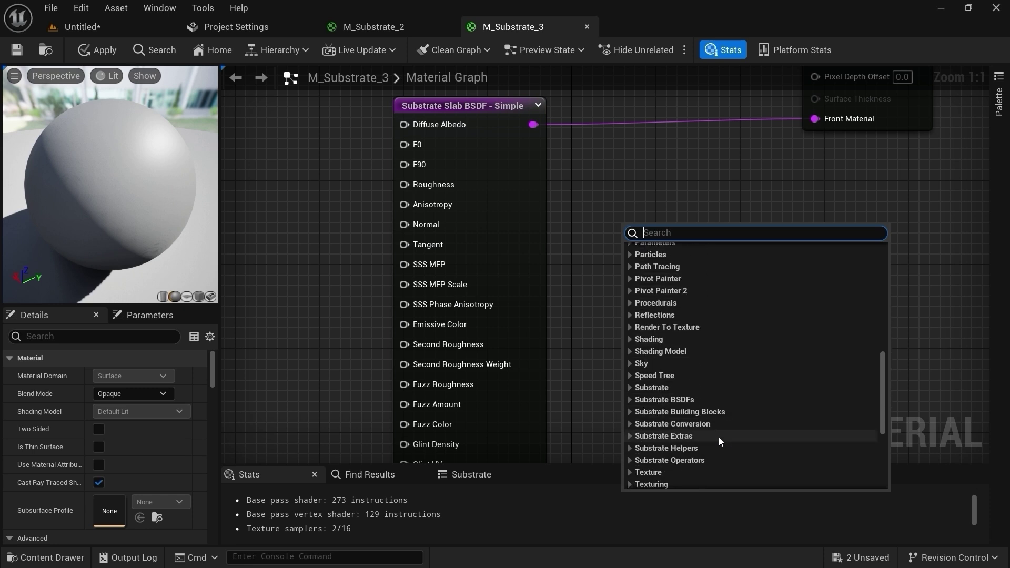
pyautogui.scroll(-3, 719, 437)
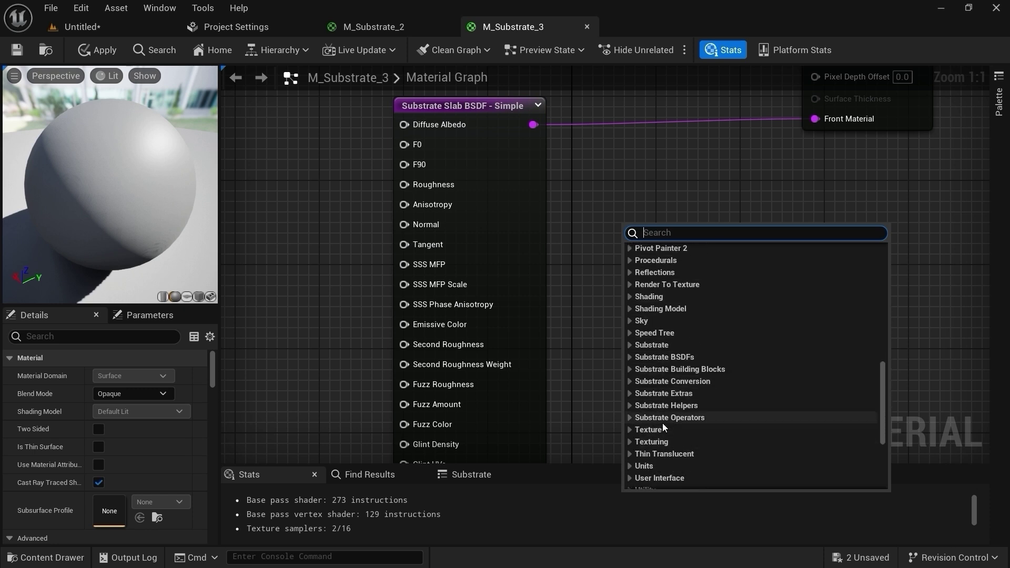
pyautogui.click(630, 418)
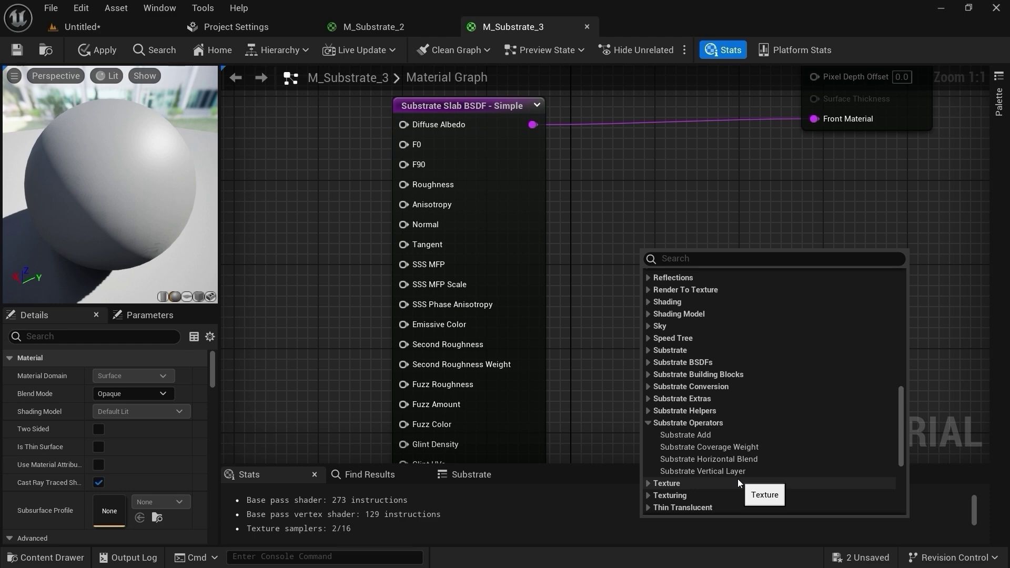
pyautogui.click(708, 437)
pyautogui.moveTo(616, 267); pyautogui.dragTo(707, 295)
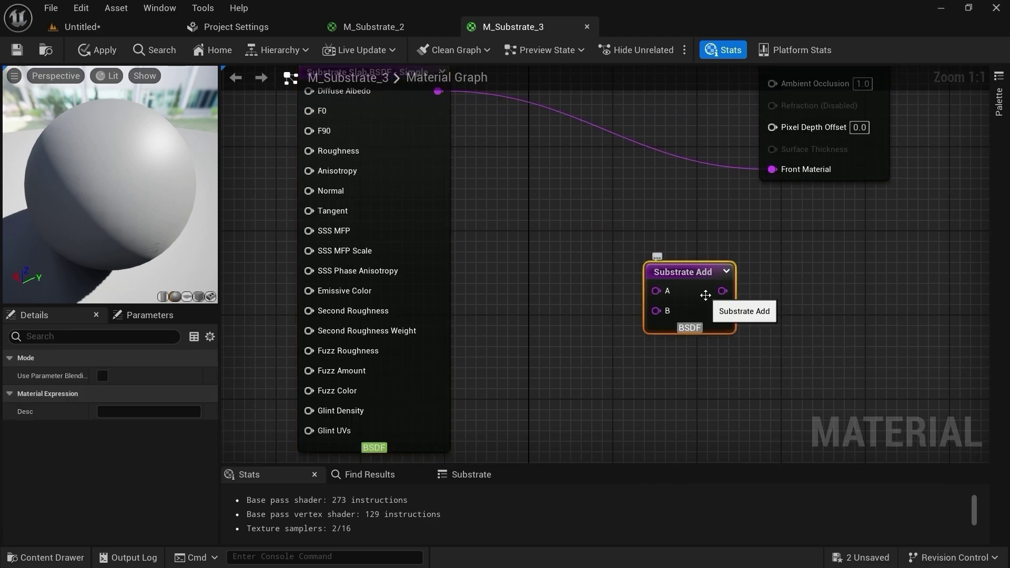
pyautogui.scroll(-2, 575, 317)
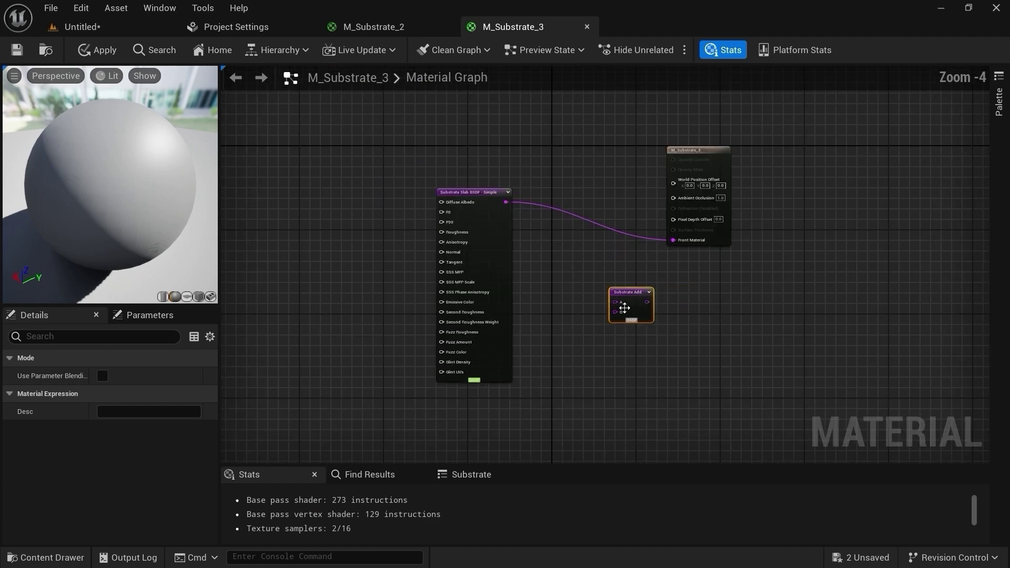
# Step: Duplicate the Substrate Slab BSDF and combine both slabs through Substrate Add's A and B inputs, feeding the result into Front Material
pyautogui.click(473, 172)
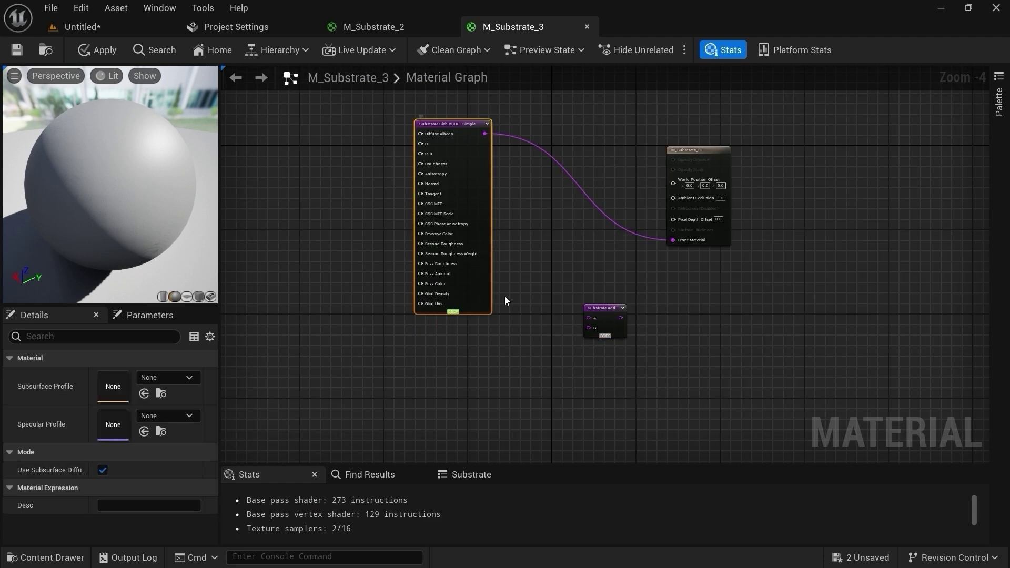
pyautogui.hotkey('ctrl', 'w')
pyautogui.moveTo(471, 282); pyautogui.dragTo(606, 330)
pyautogui.scroll(2, 550, 333)
pyautogui.moveTo(520, 177); pyautogui.dragTo(543, 258, button='right')
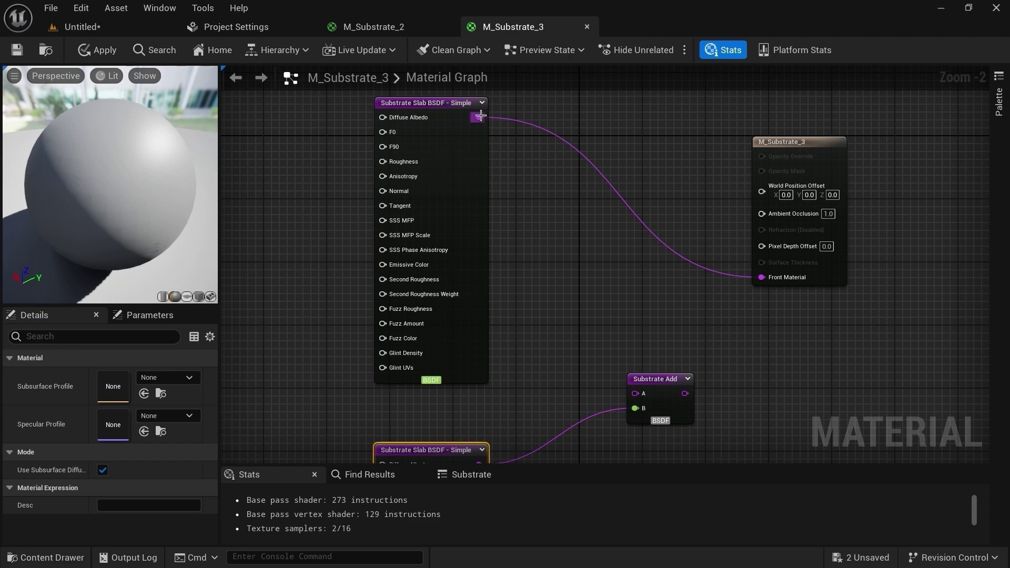
pyautogui.moveTo(481, 116); pyautogui.dragTo(765, 279)
pyautogui.scroll(-2, 745, 383)
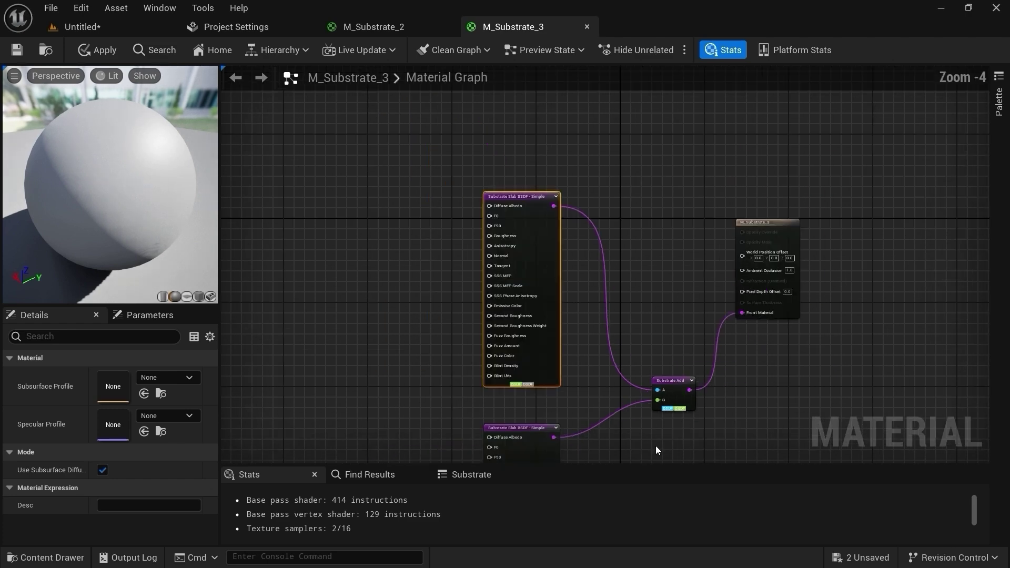
# Step: Align the tan colour constant with the upper slab's Diffuse Albedo input so their wire runs straight
pyautogui.moveTo(656, 446); pyautogui.dragTo(769, 379, button='right')
pyautogui.moveTo(478, 299); pyautogui.dragTo(568, 302, button='right')
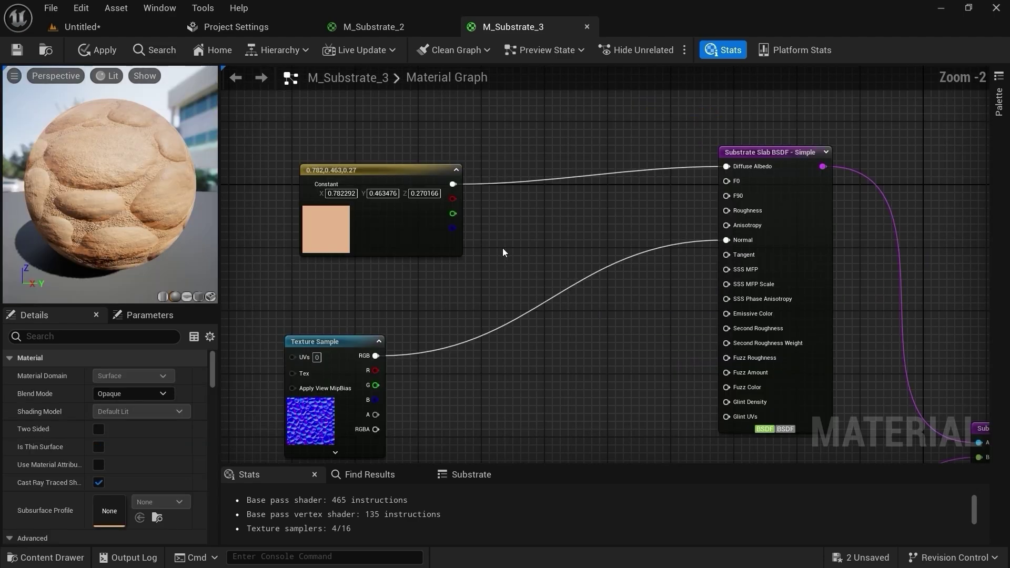
pyautogui.click(407, 222)
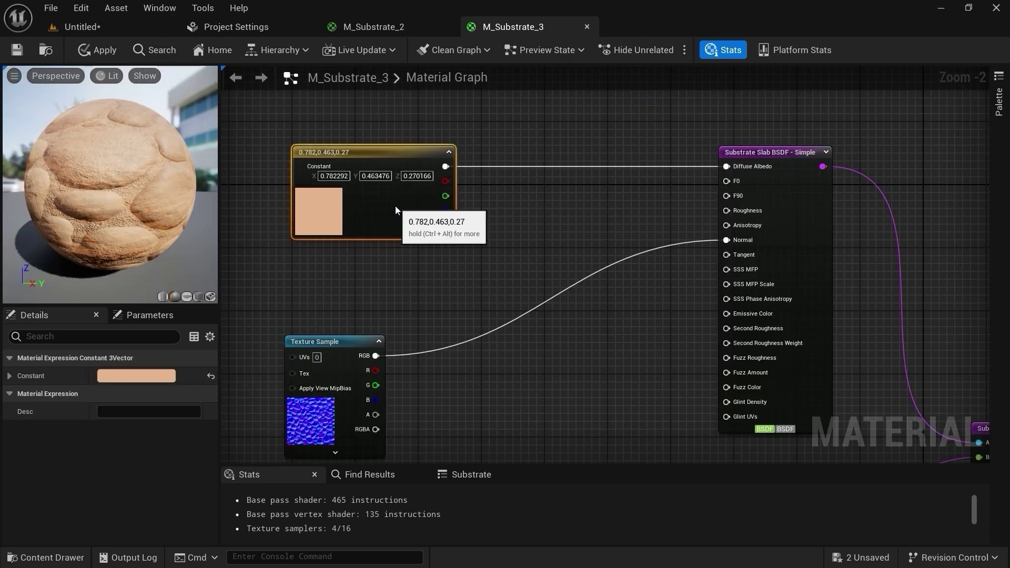
pyautogui.scroll(-3, 477, 247)
pyautogui.moveTo(501, 273); pyautogui.dragTo(517, 183, button='right')
# Step: Move the two normal-map Texture Samples closer to their slabs, each below its colour constant
pyautogui.click(444, 334)
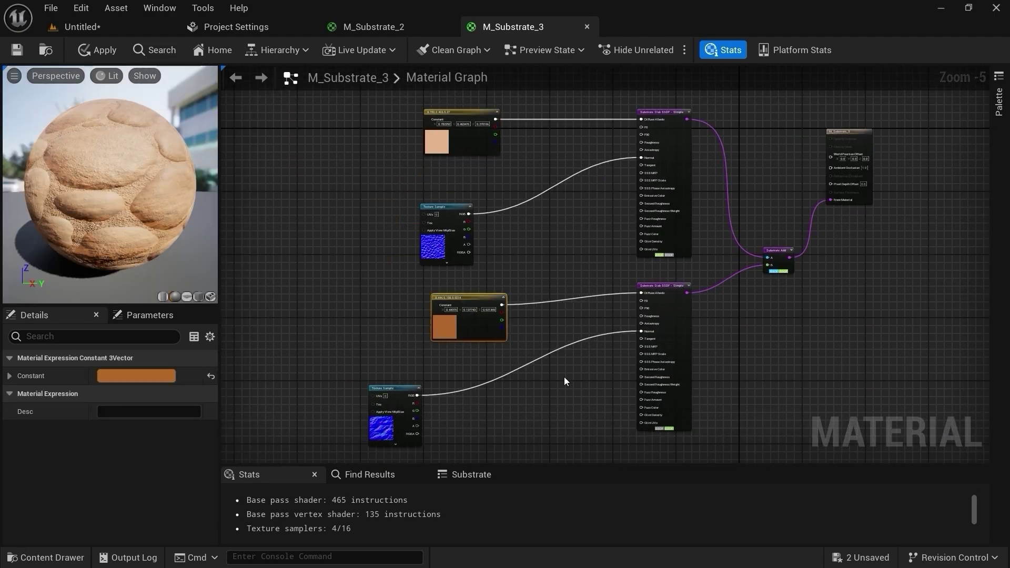
pyautogui.moveTo(563, 377); pyautogui.dragTo(566, 335, button='right')
pyautogui.scroll(2, 490, 357)
pyautogui.moveTo(306, 389); pyautogui.dragTo(456, 352)
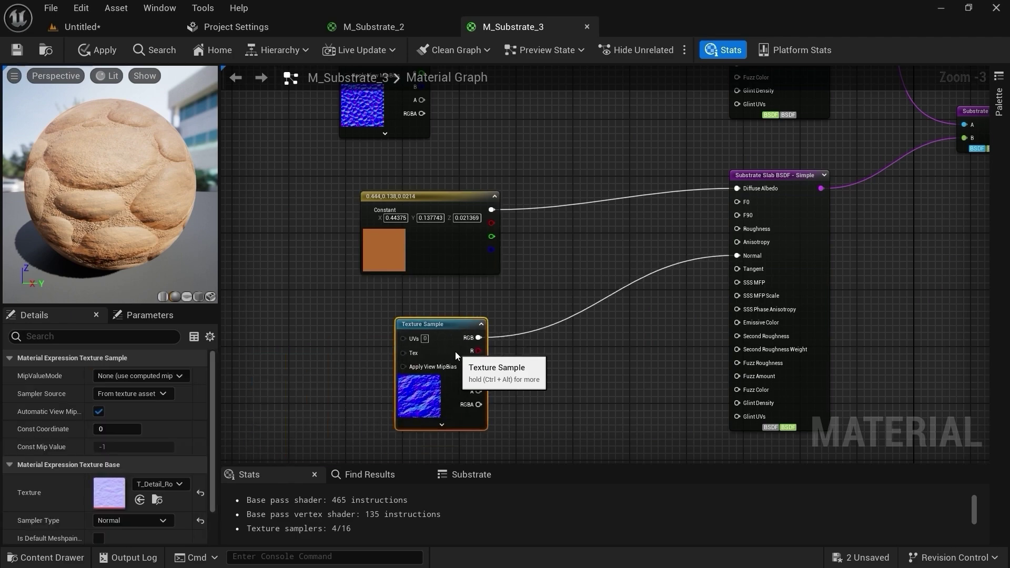
pyautogui.moveTo(553, 221); pyautogui.dragTo(446, 330, button='right')
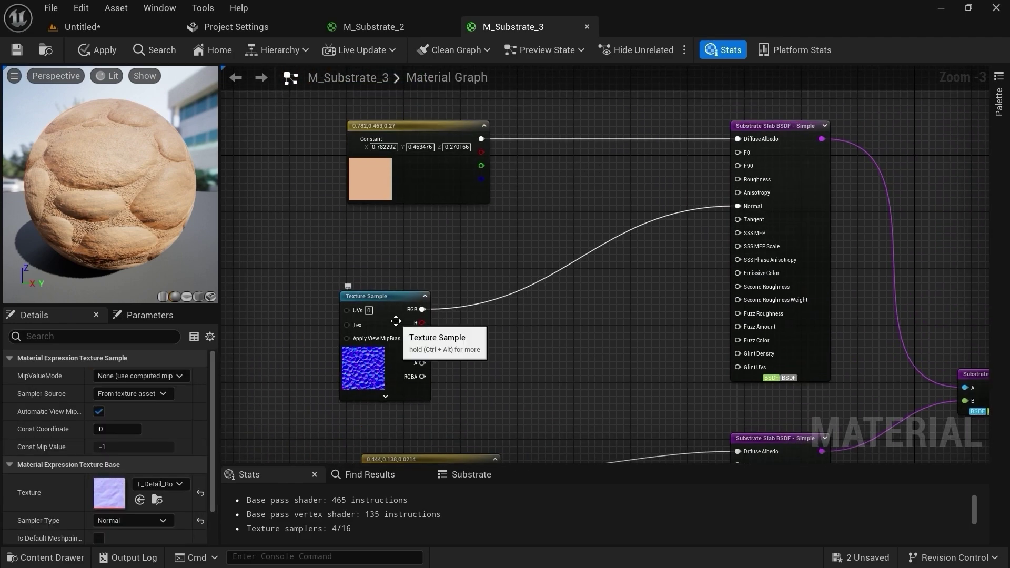
pyautogui.moveTo(400, 322); pyautogui.dragTo(502, 261)
pyautogui.scroll(2, 536, 312)
pyautogui.moveTo(535, 313); pyautogui.dragTo(446, 365, button='right')
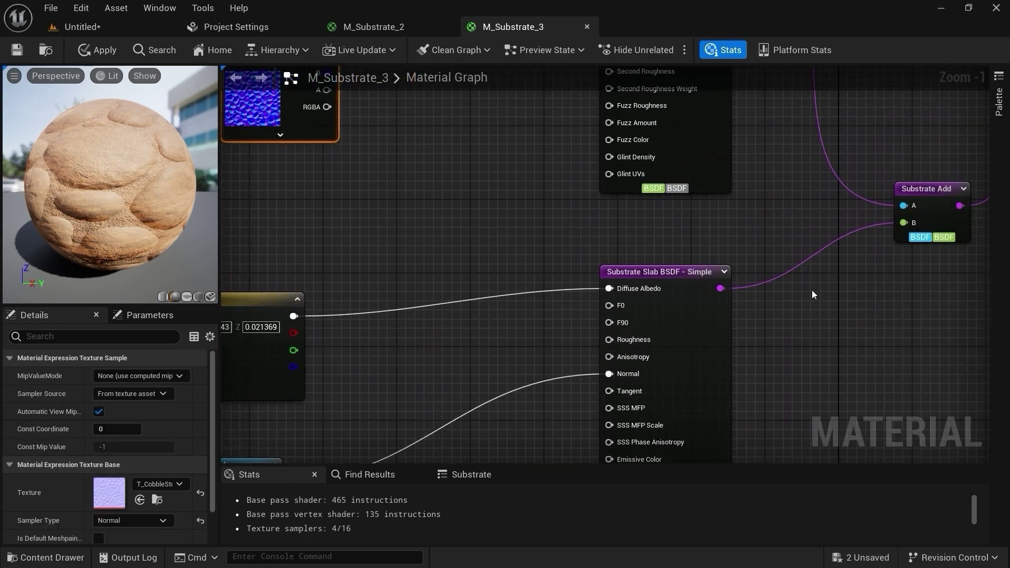
pyautogui.scroll(-3, 527, 382)
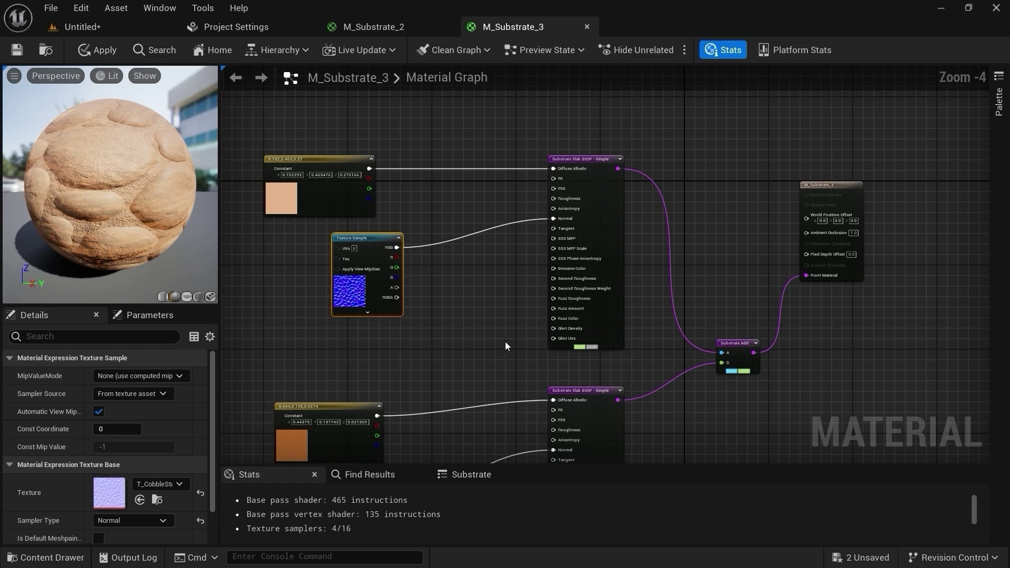
pyautogui.moveTo(497, 405); pyautogui.dragTo(525, 315, button='right')
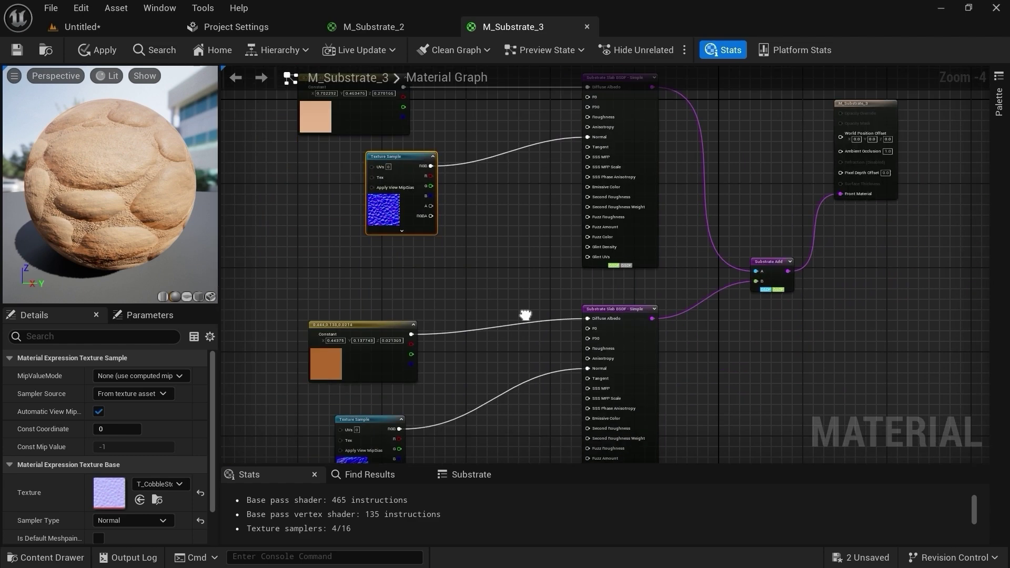
# Step: Recolour the lower slab's Diffuse Albedo constant to crimson (R 0.35625, G 0.0, B 0.037933), checking the mix on the preview sphere
pyautogui.doubleClick(322, 374)
pyautogui.moveTo(453, 343); pyautogui.dragTo(484, 314)
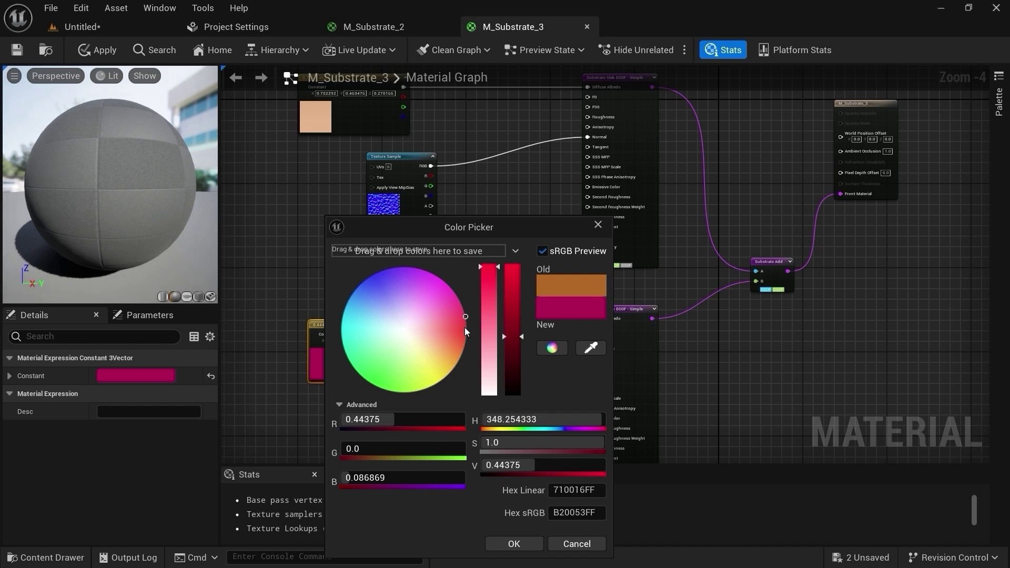
pyautogui.moveTo(462, 330); pyautogui.dragTo(460, 335)
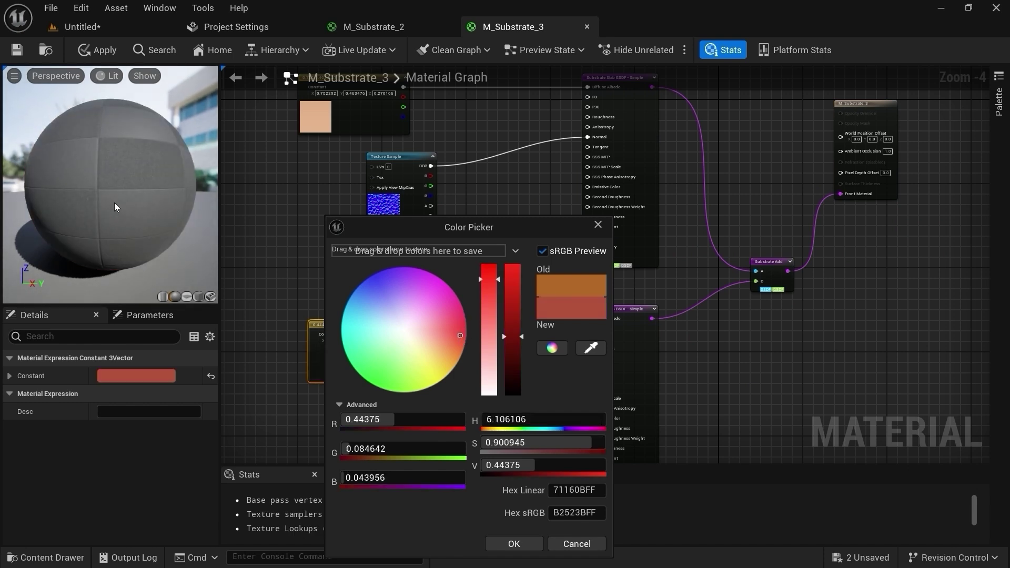
pyautogui.moveTo(112, 205); pyautogui.dragTo(139, 199)
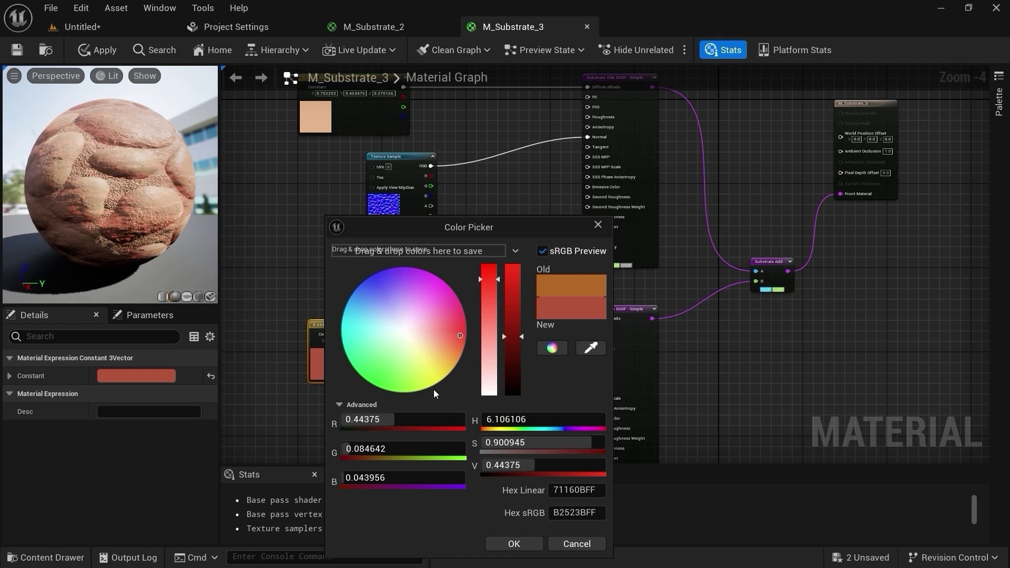
pyautogui.click(508, 348)
pyautogui.moveTo(460, 336); pyautogui.dragTo(472, 323)
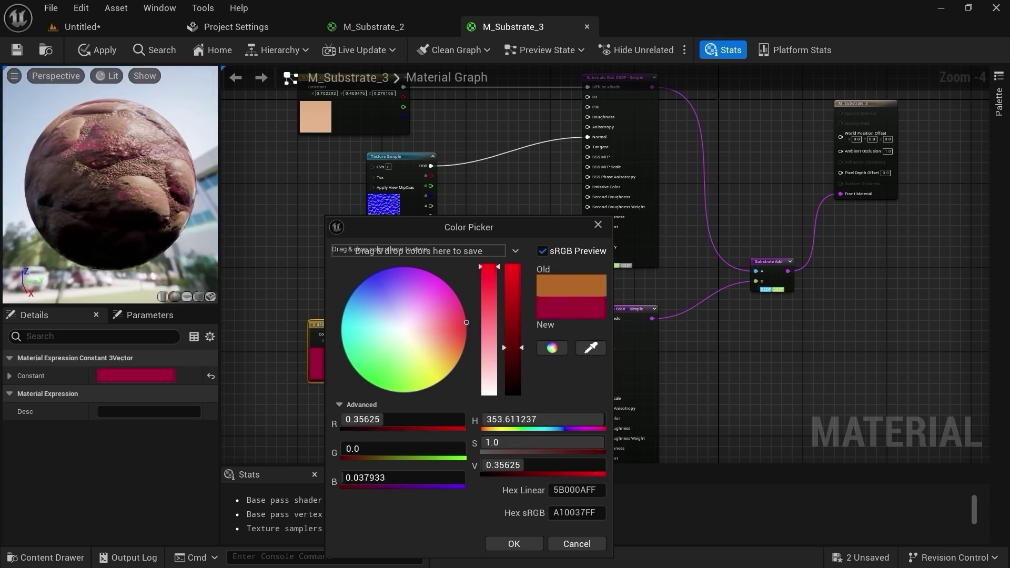
pyautogui.moveTo(111, 184); pyautogui.dragTo(163, 171)
pyautogui.moveTo(140, 228); pyautogui.dragTo(136, 186)
pyautogui.scroll(-2, 303, 162)
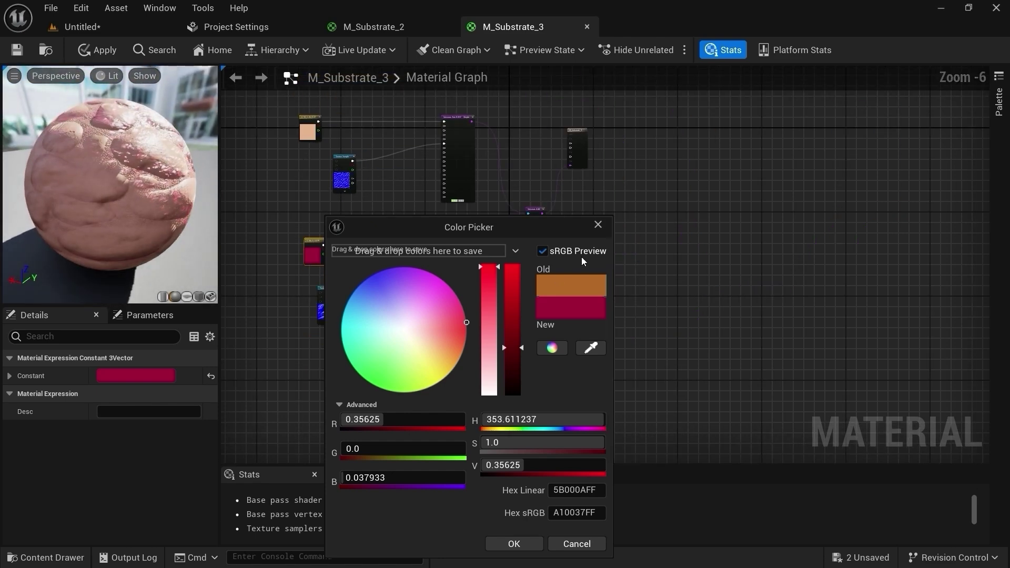
pyautogui.click(598, 226)
pyautogui.moveTo(471, 164); pyautogui.dragTo(500, 259, button='right')
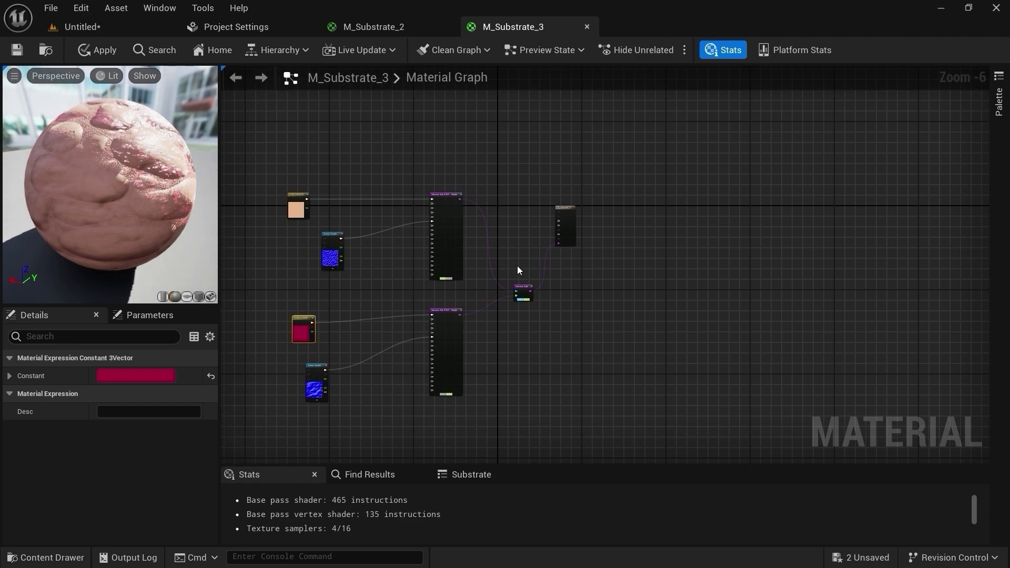
# Step: Switch to the browser's Unreal Engine documentation and read the Substrate Add description and its usage note
pyautogui.hotkey('alt', 'Tab')
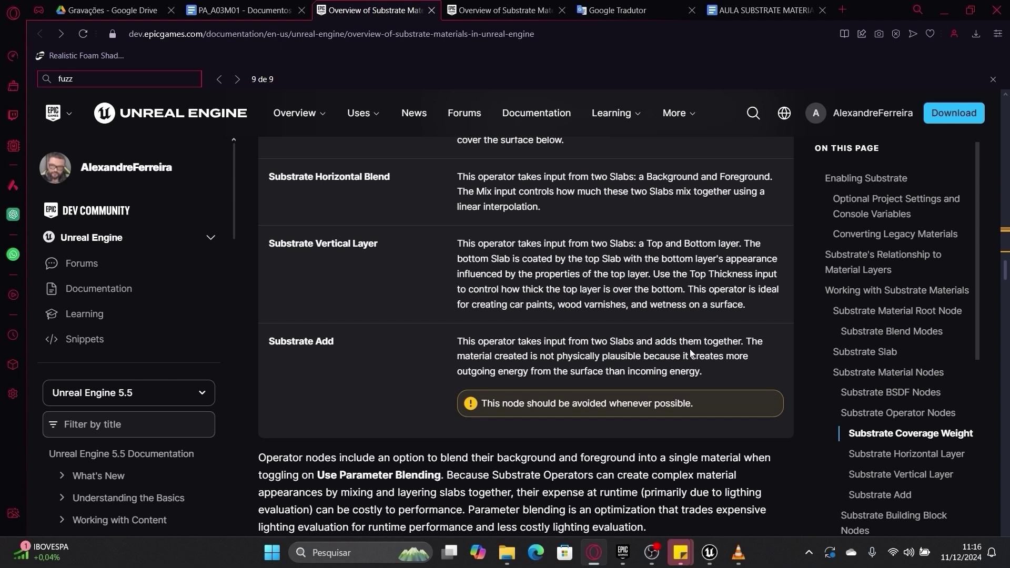
pyautogui.moveTo(536, 365); pyautogui.dragTo(703, 372)
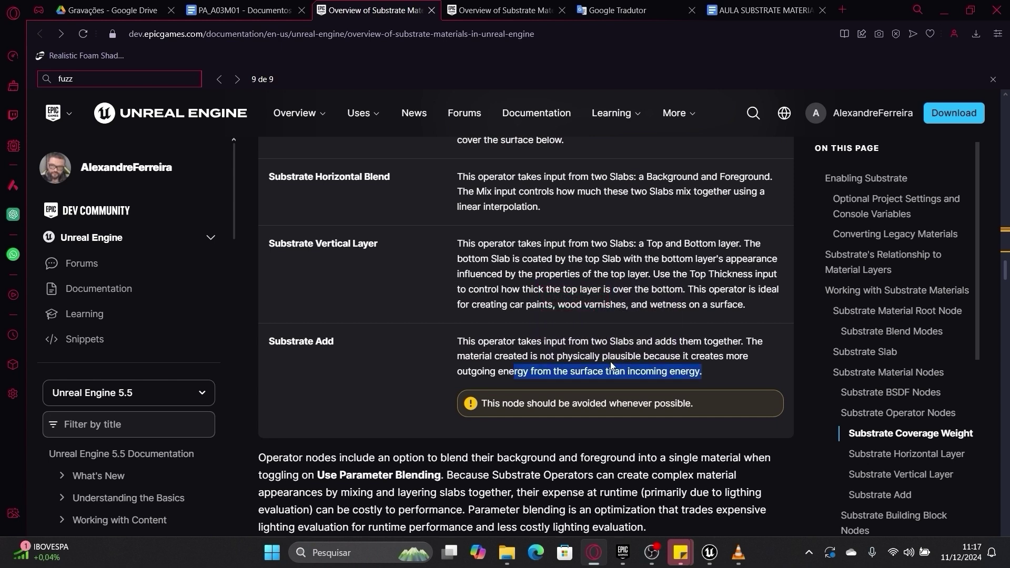
pyautogui.moveTo(609, 358); pyautogui.dragTo(629, 366)
pyautogui.click(585, 381)
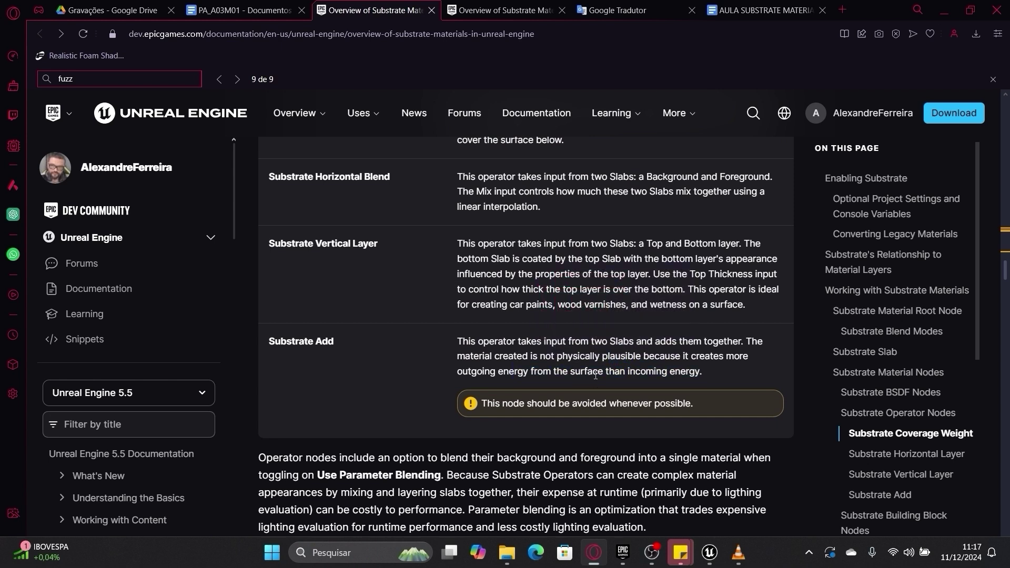
pyautogui.click(626, 374)
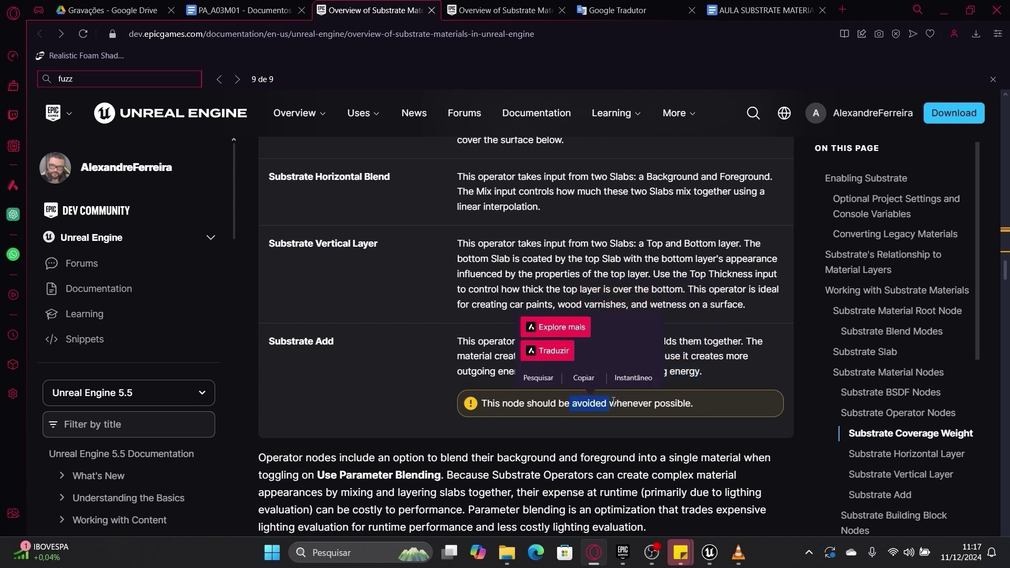
pyautogui.click(696, 405)
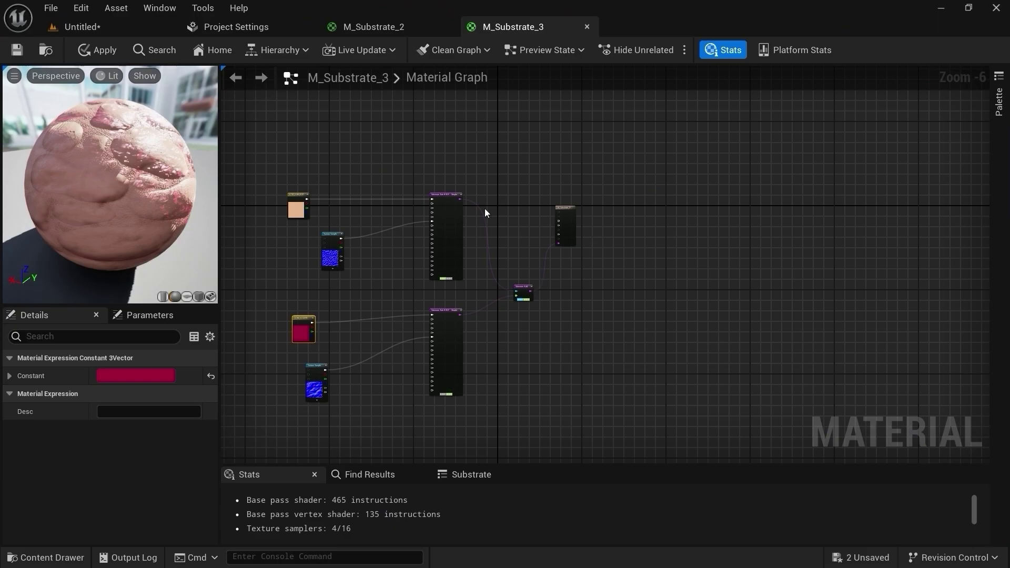
# Step: Add a Substrate Coverage Weight node from the Substrate operators and place it beside the upper slab, above Substrate Add
pyautogui.scroll(2, 487, 241)
pyautogui.click(604, 312)
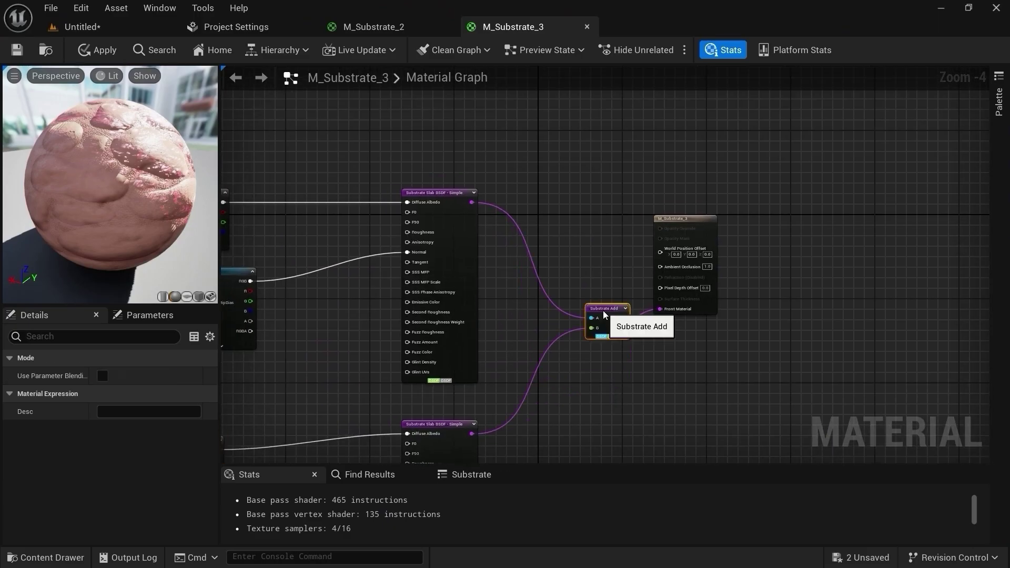
pyautogui.scroll(3, 542, 230)
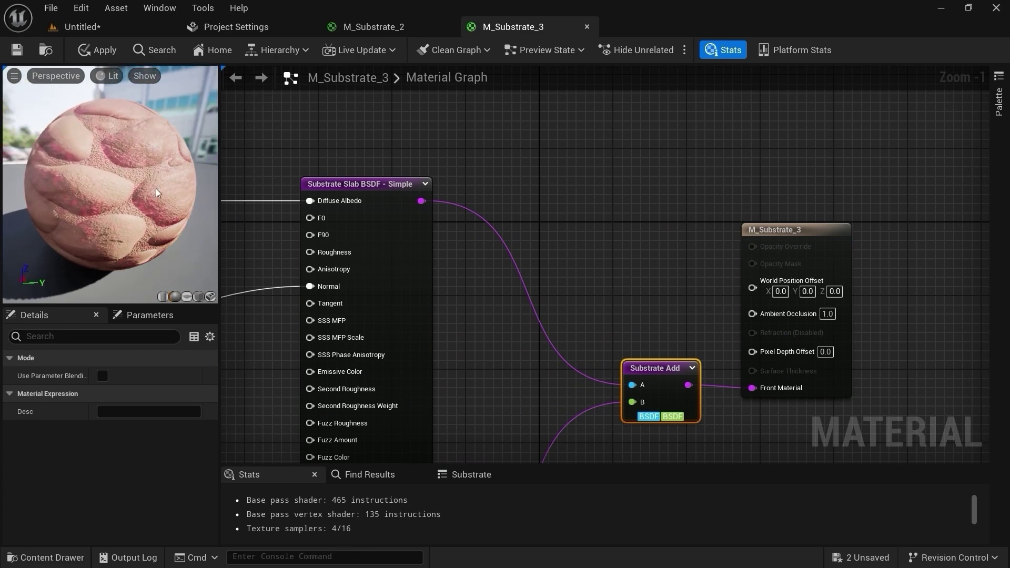
pyautogui.moveTo(554, 297); pyautogui.dragTo(637, 243, button='right')
pyautogui.rightClick(636, 243)
pyautogui.scroll(-10, 672, 457)
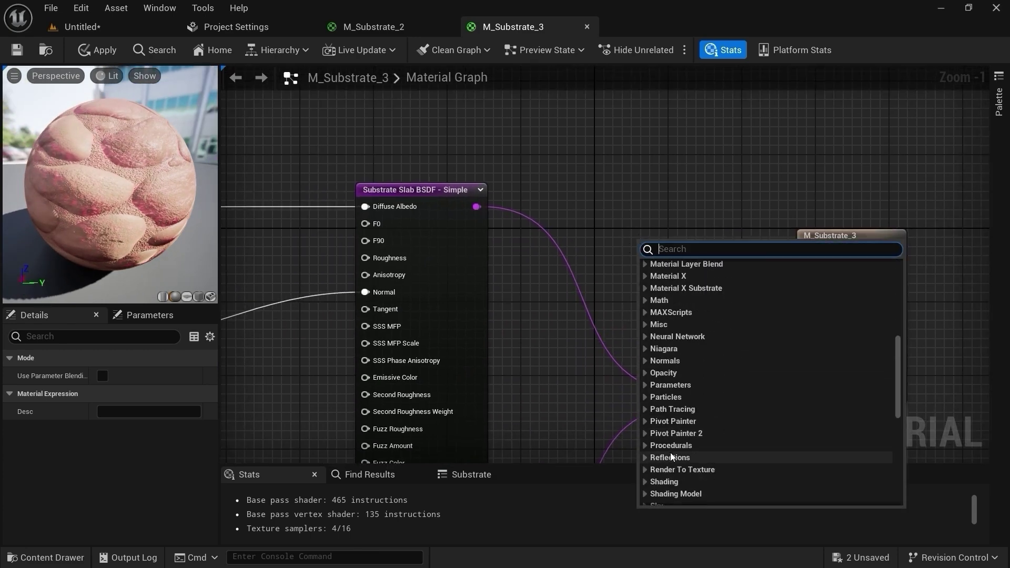
pyautogui.scroll(-3, 672, 456)
pyautogui.click(695, 392)
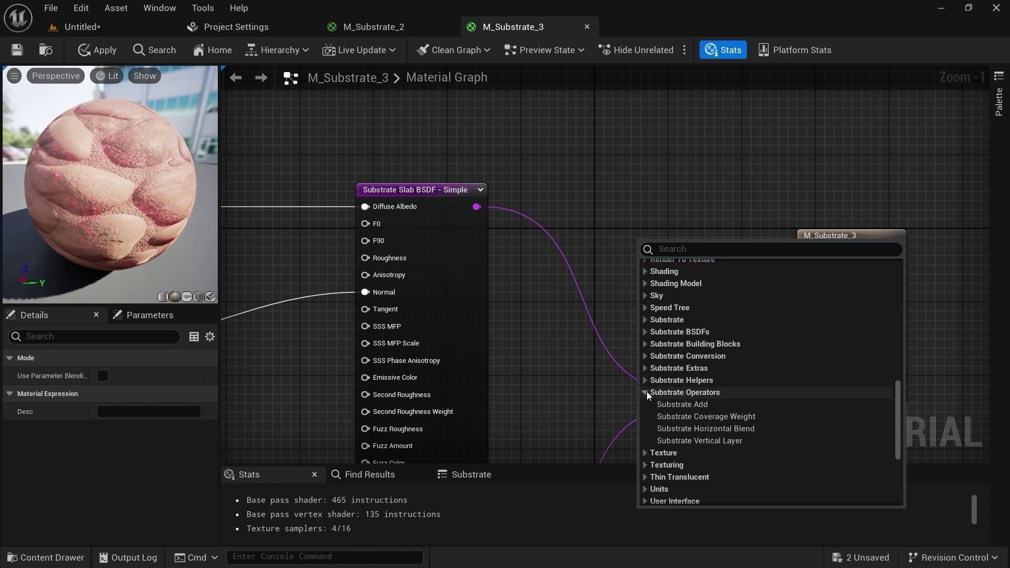
pyautogui.click(709, 419)
pyautogui.moveTo(701, 264); pyautogui.dragTo(618, 194)
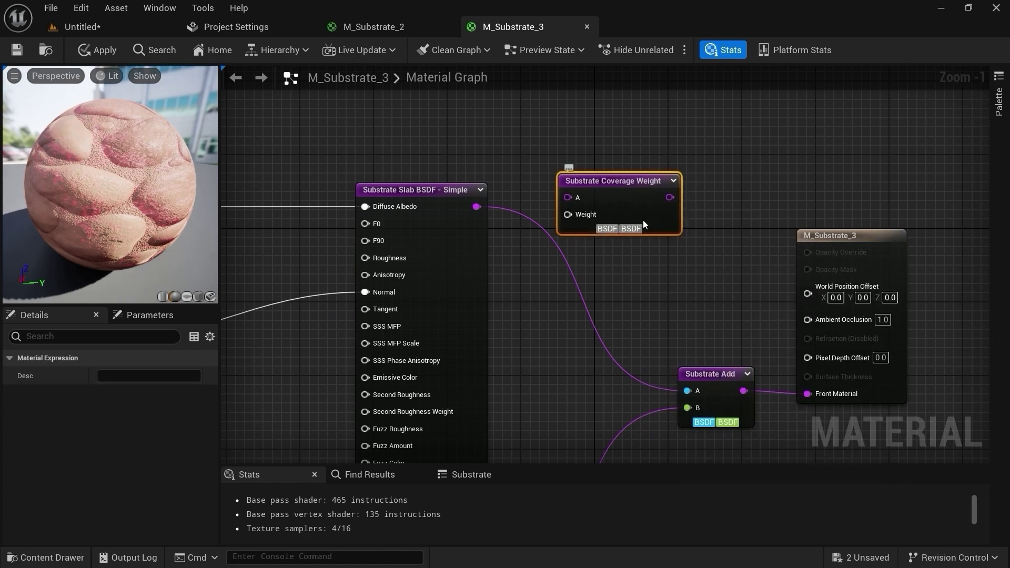
# Step: Route the upper slab through input A of Substrate Coverage Weight and connect its output to input A of Substrate Add
pyautogui.moveTo(491, 215); pyautogui.dragTo(509, 268, button='right')
pyautogui.moveTo(559, 333); pyautogui.dragTo(546, 315, button='right')
pyautogui.moveTo(483, 242); pyautogui.dragTo(497, 253)
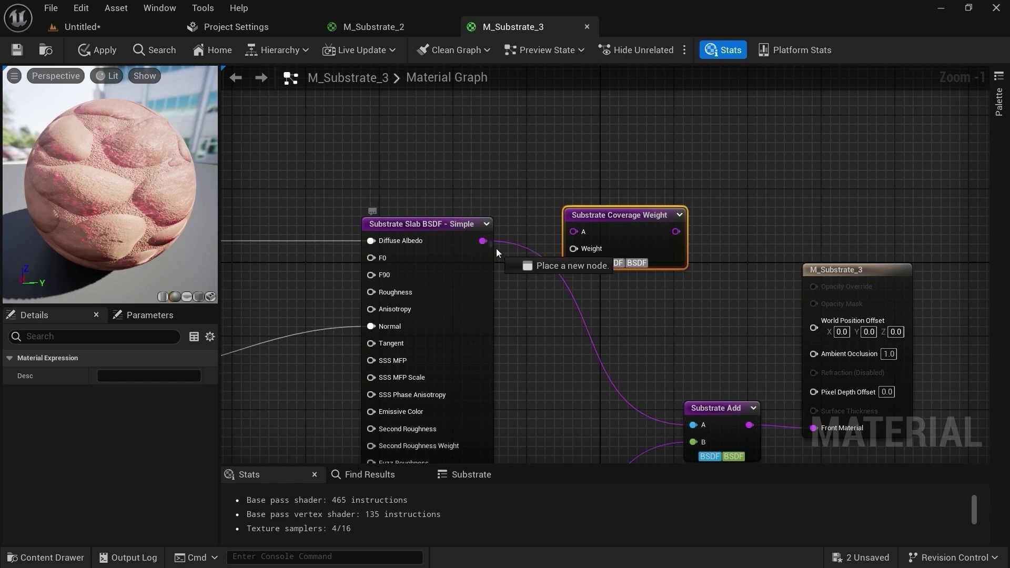
pyautogui.moveTo(571, 233); pyautogui.dragTo(617, 242)
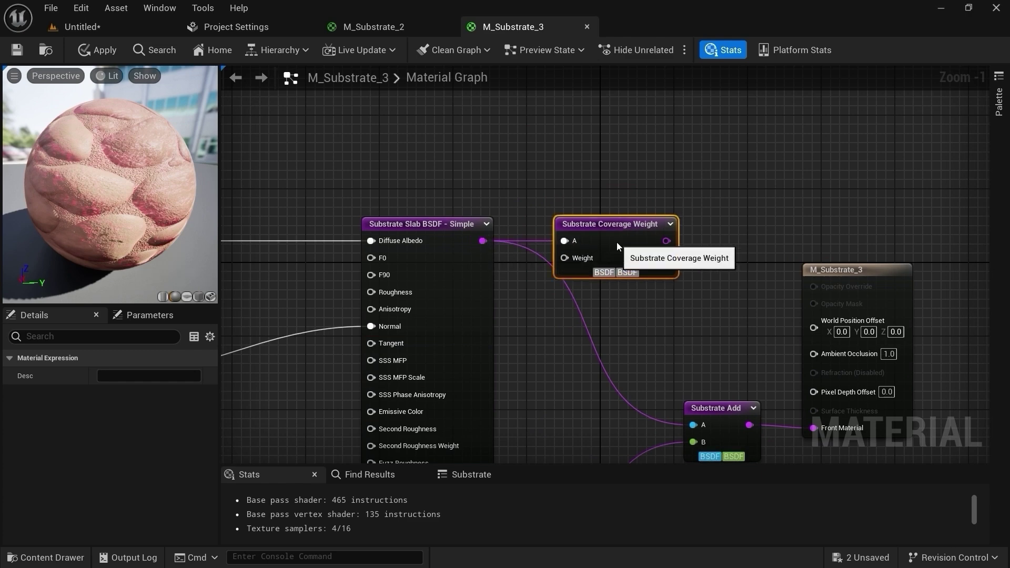
pyautogui.moveTo(512, 332); pyautogui.dragTo(490, 286, button='right')
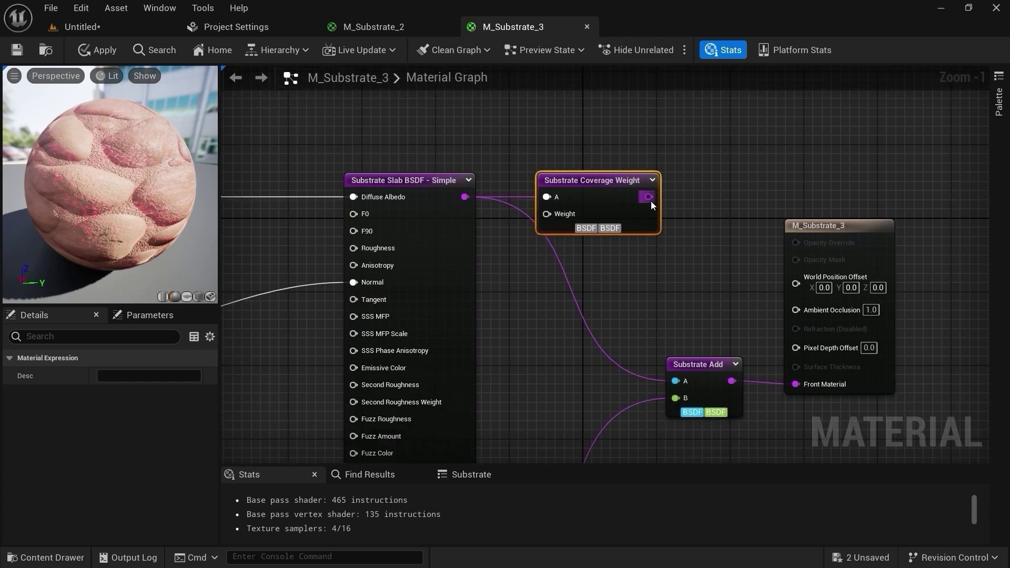
pyautogui.moveTo(651, 201); pyautogui.dragTo(679, 381)
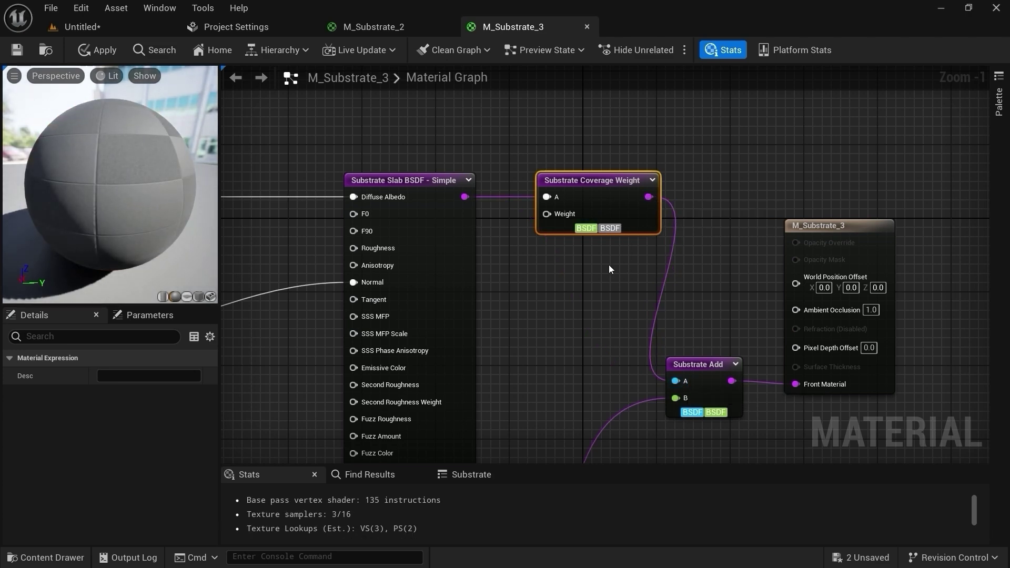
pyautogui.moveTo(609, 269); pyautogui.dragTo(698, 326, button='right')
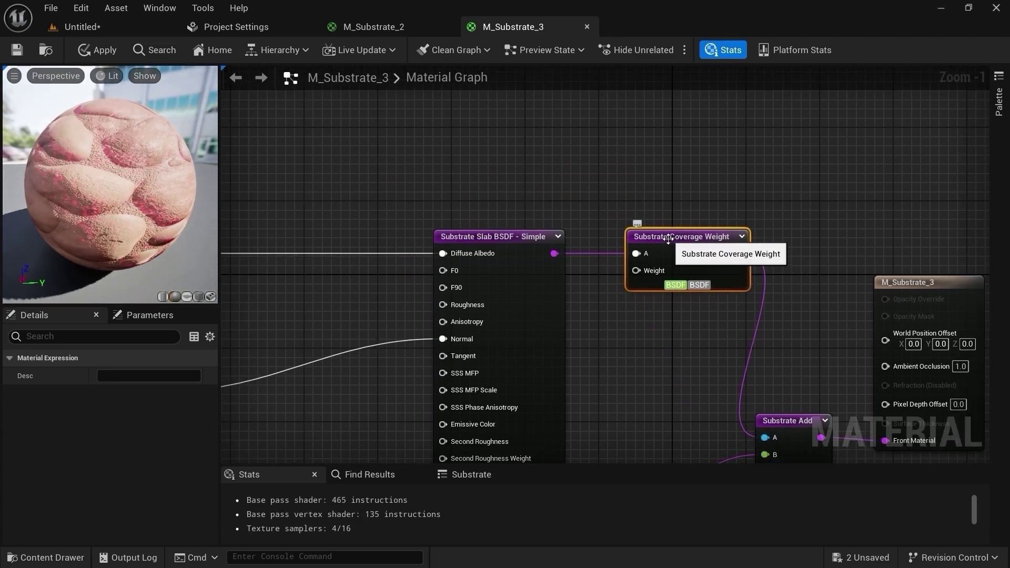
pyautogui.scroll(-1, 685, 342)
pyautogui.scroll(1, 633, 302)
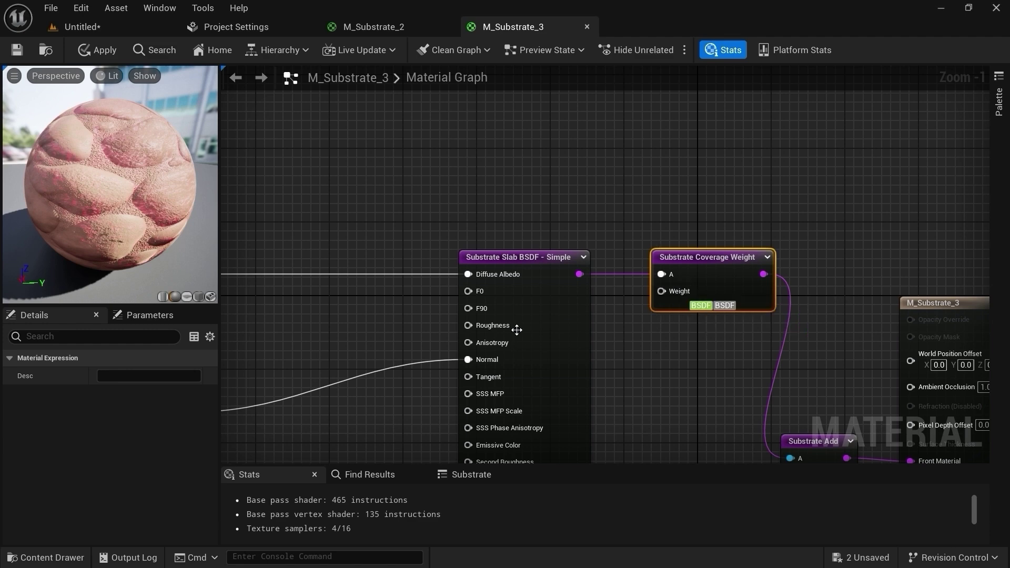
# Step: Find the upper normal map's texture in the StarterContent Textures folder and add T_CobbleStone_Pebble_M as a Texture Sample above the upper slab
pyautogui.scroll(-3, 513, 330)
pyautogui.moveTo(281, 420); pyautogui.dragTo(429, 354, button='right')
pyautogui.click(429, 354)
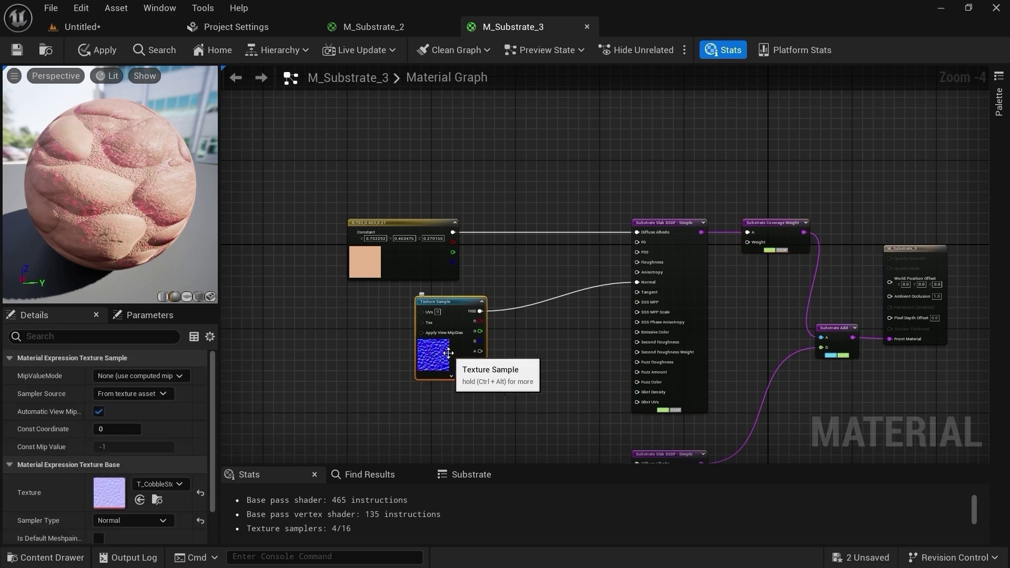
pyautogui.click(157, 500)
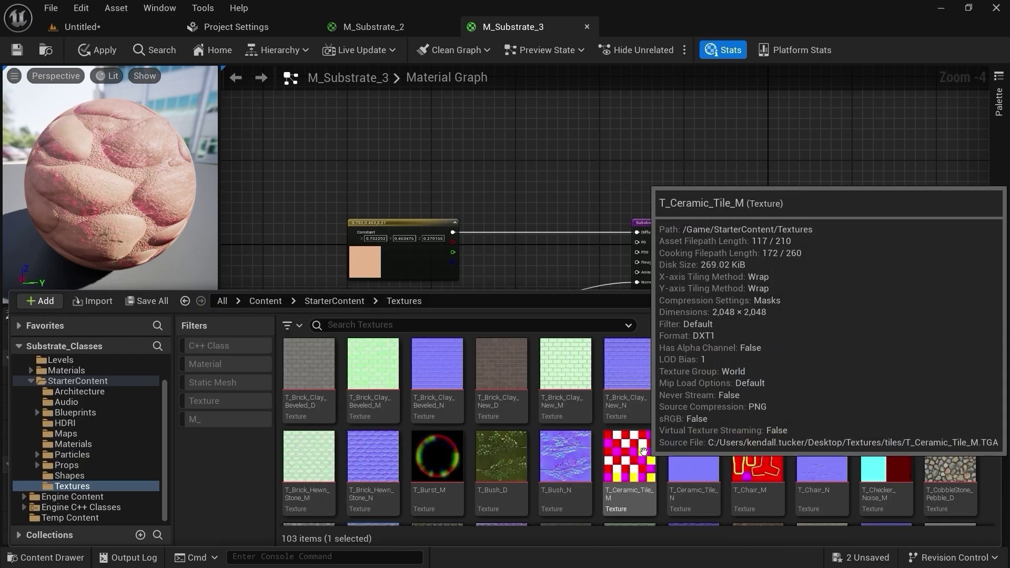
pyautogui.scroll(-1, 886, 421)
pyautogui.scroll(-6, 887, 421)
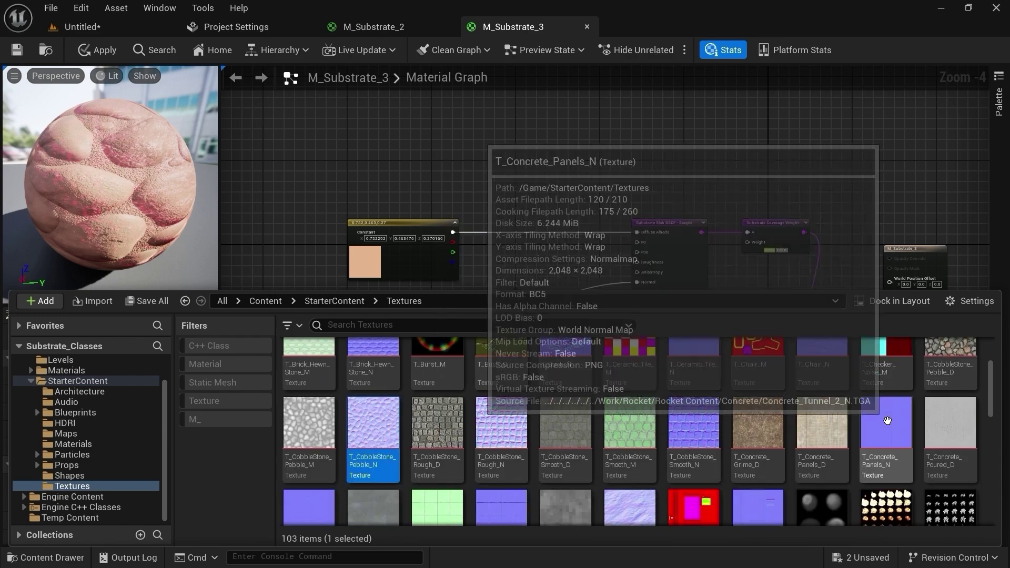
pyautogui.click(372, 403)
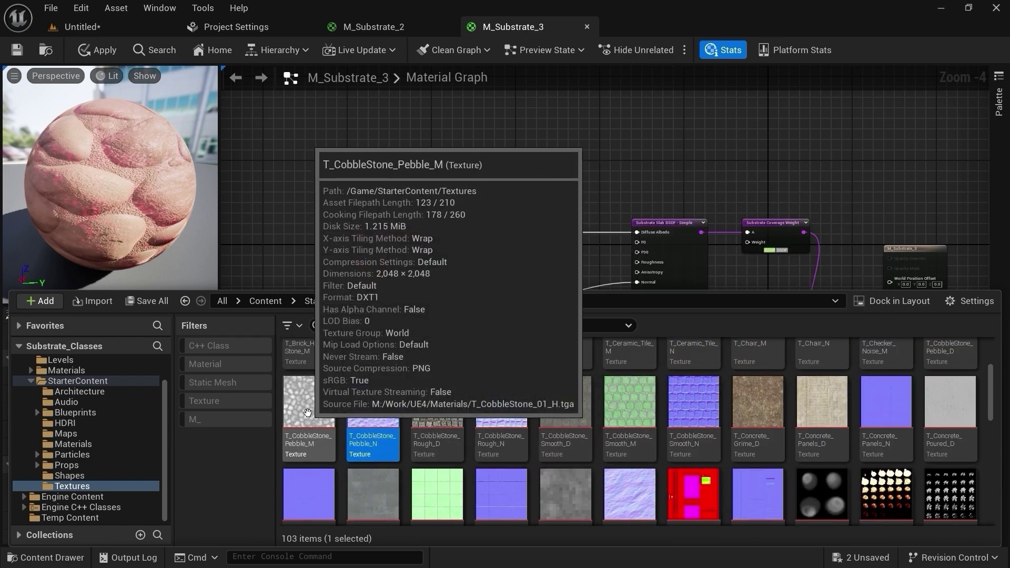
pyautogui.moveTo(335, 414); pyautogui.dragTo(581, 111)
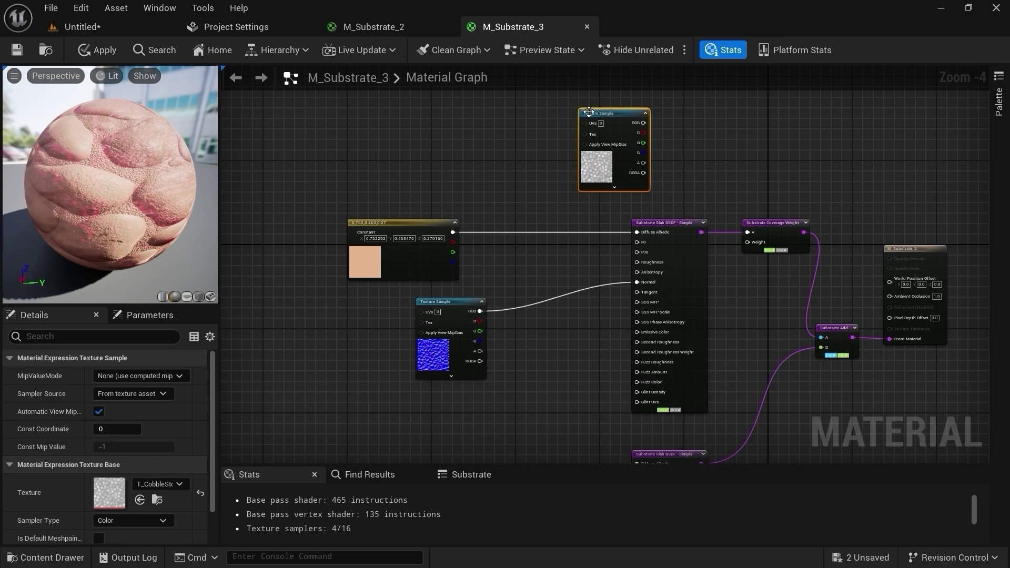
pyautogui.scroll(2, 581, 111)
# Step: Connect the pebble mask's RGB output to the Weight input of Substrate Coverage Weight and check the blend around the preview sphere
pyautogui.moveTo(146, 193); pyautogui.dragTo(90, 180)
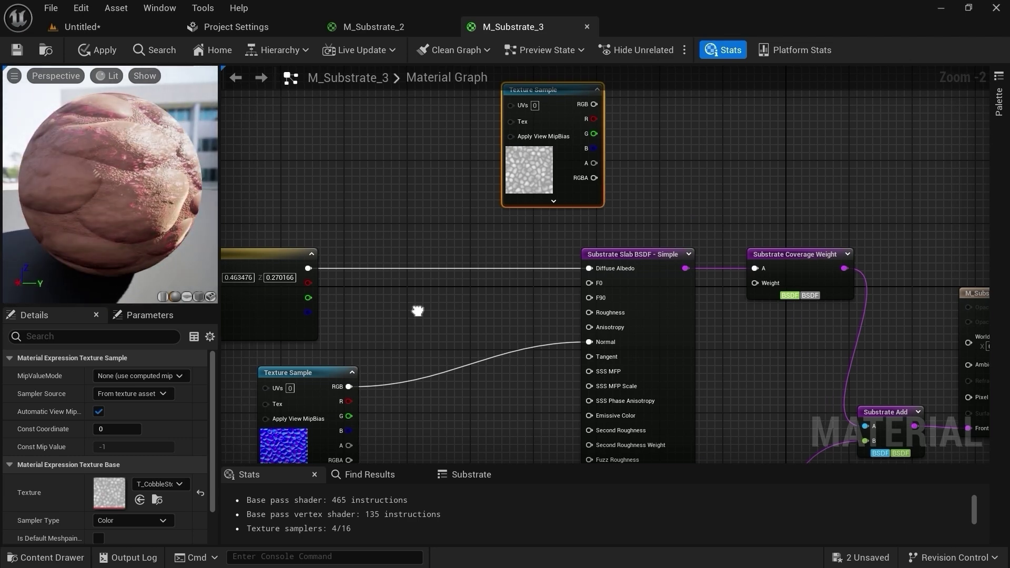
pyautogui.scroll(-4, 498, 302)
pyautogui.scroll(3, 493, 258)
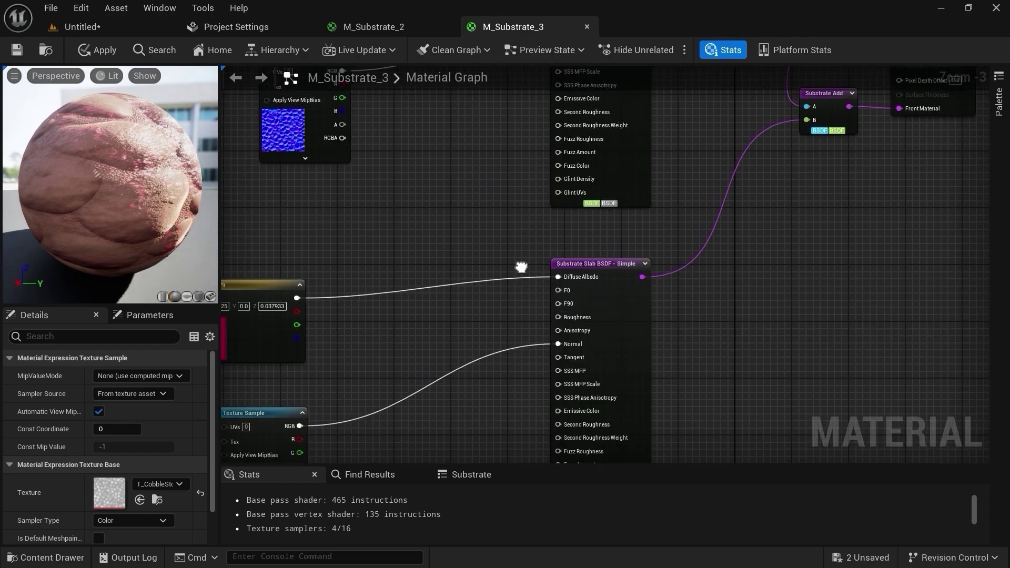
pyautogui.moveTo(436, 200); pyautogui.dragTo(239, 501, button='right')
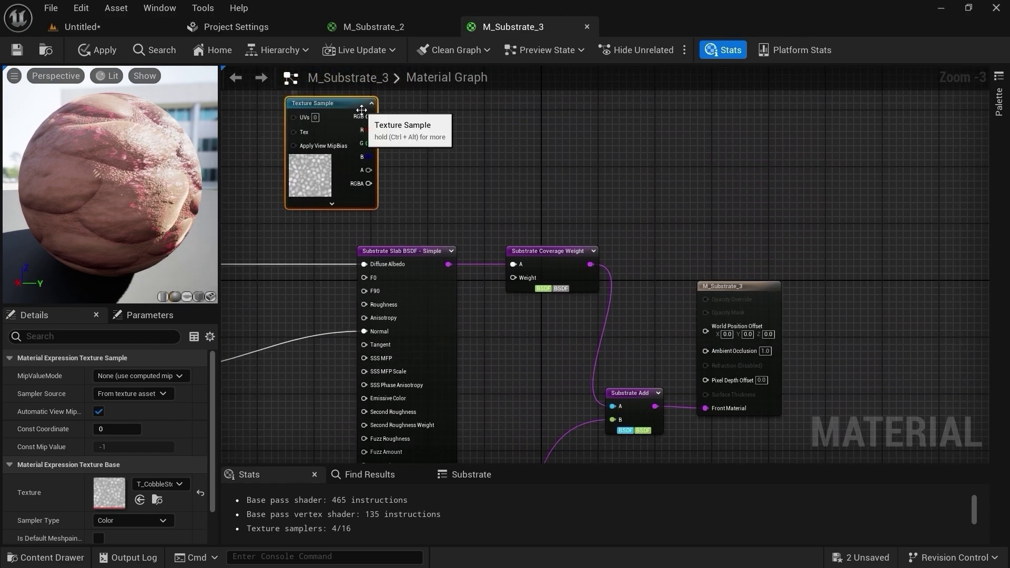
pyautogui.moveTo(368, 116); pyautogui.dragTo(521, 277)
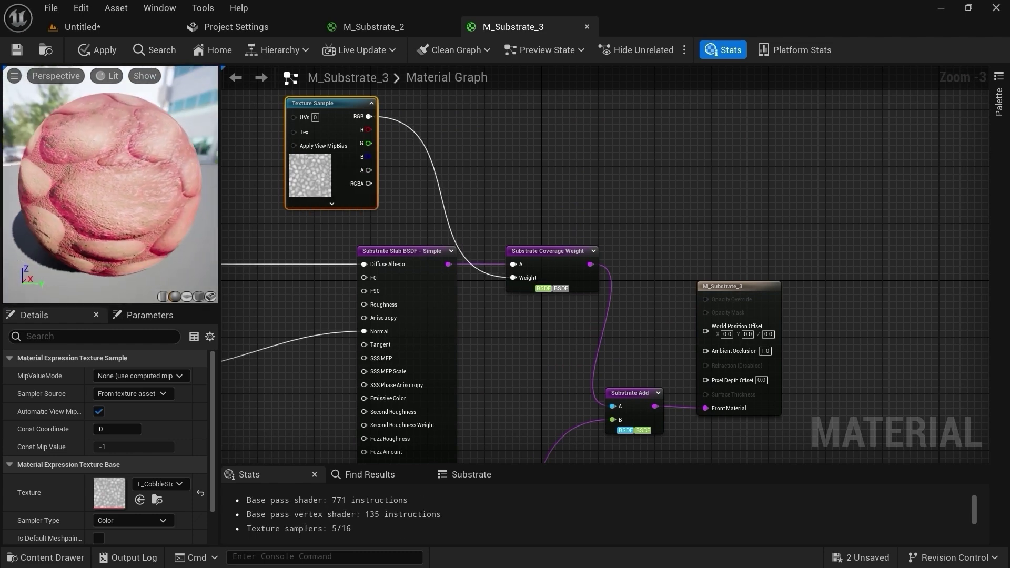
pyautogui.moveTo(185, 192); pyautogui.dragTo(164, 208)
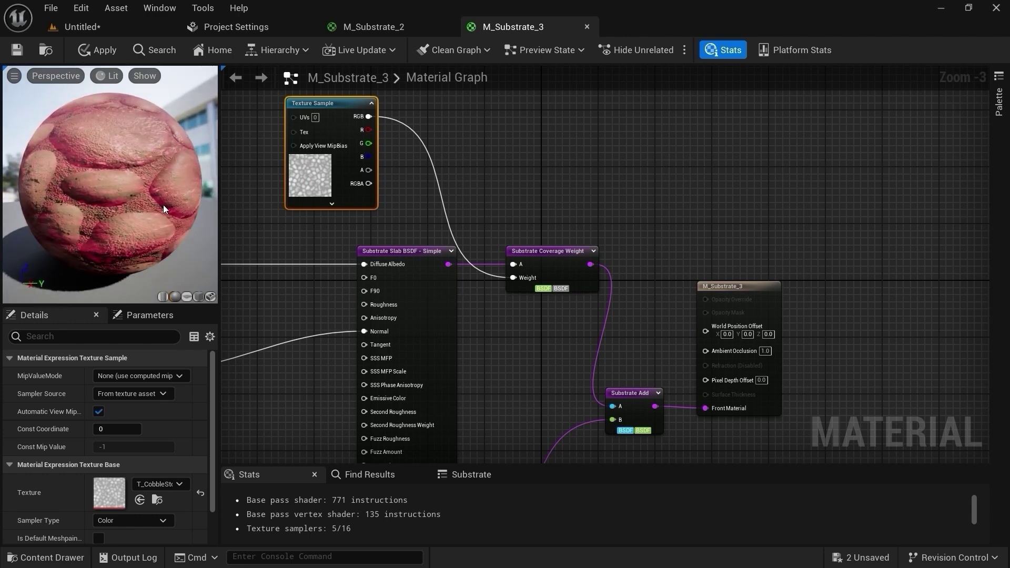
pyautogui.moveTo(310, 342); pyautogui.dragTo(439, 274, button='right')
pyautogui.moveTo(125, 197); pyautogui.dragTo(140, 209)
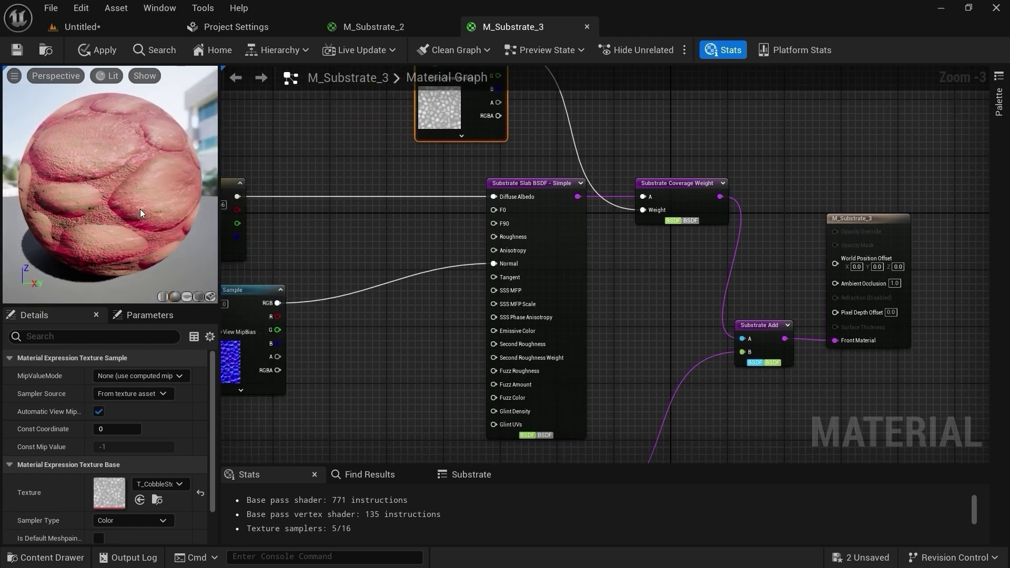
pyautogui.scroll(-5, 452, 210)
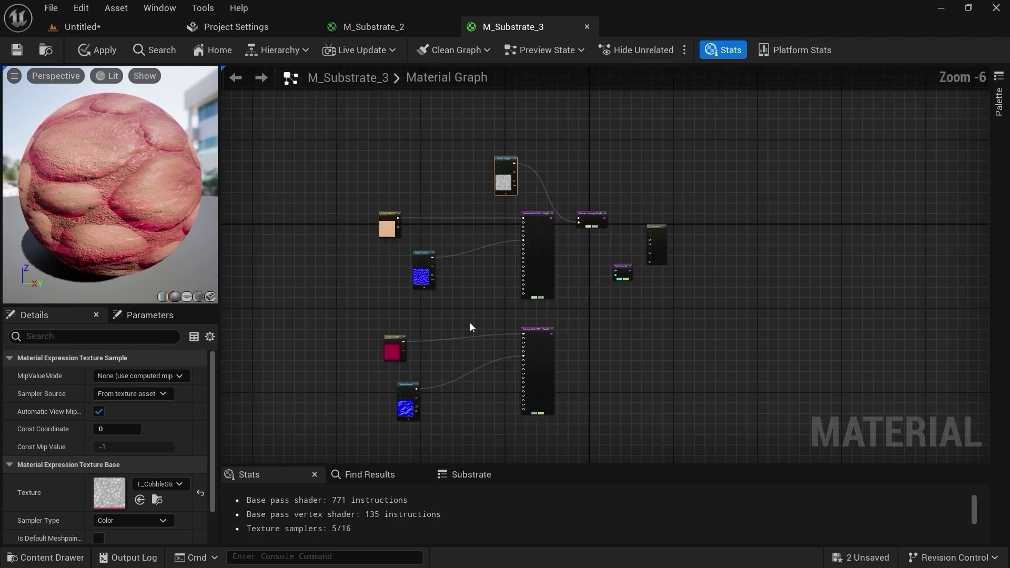
# Step: Recolour the lower slab's Diffuse Albedo constant to brownish red (R 0.247917, G 0.036575, B 0.027694), checking it on the preview sphere
pyautogui.scroll(3, 388, 327)
pyautogui.doubleClick(421, 336)
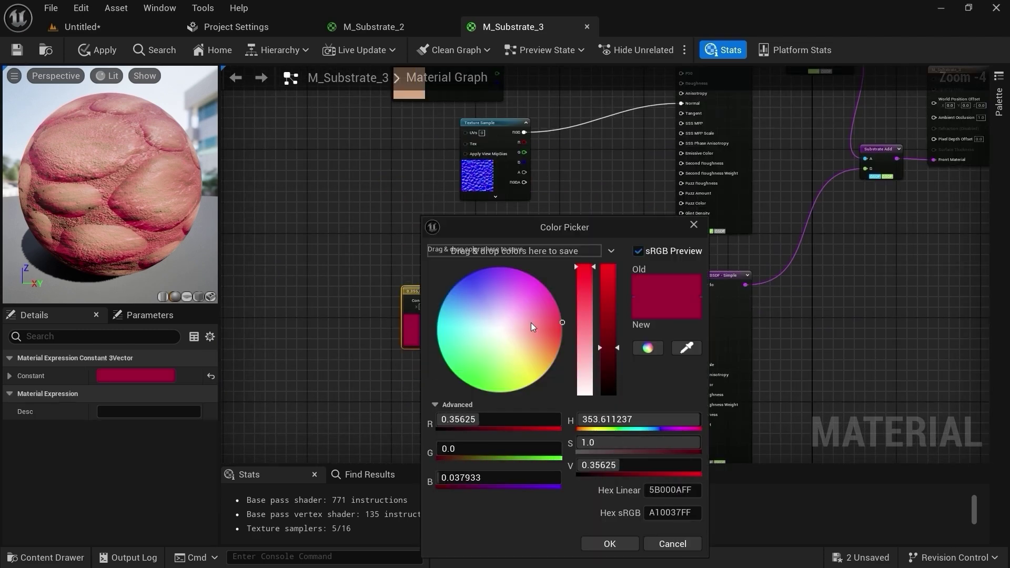
pyautogui.moveTo(607, 354); pyautogui.dragTo(610, 362)
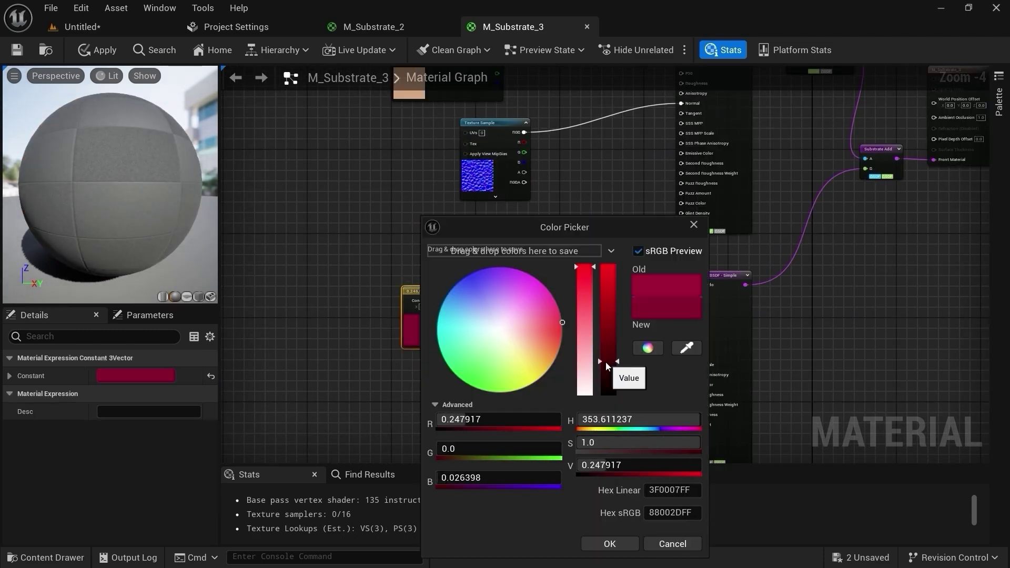
pyautogui.click(560, 332)
pyautogui.moveTo(560, 332); pyautogui.dragTo(555, 332)
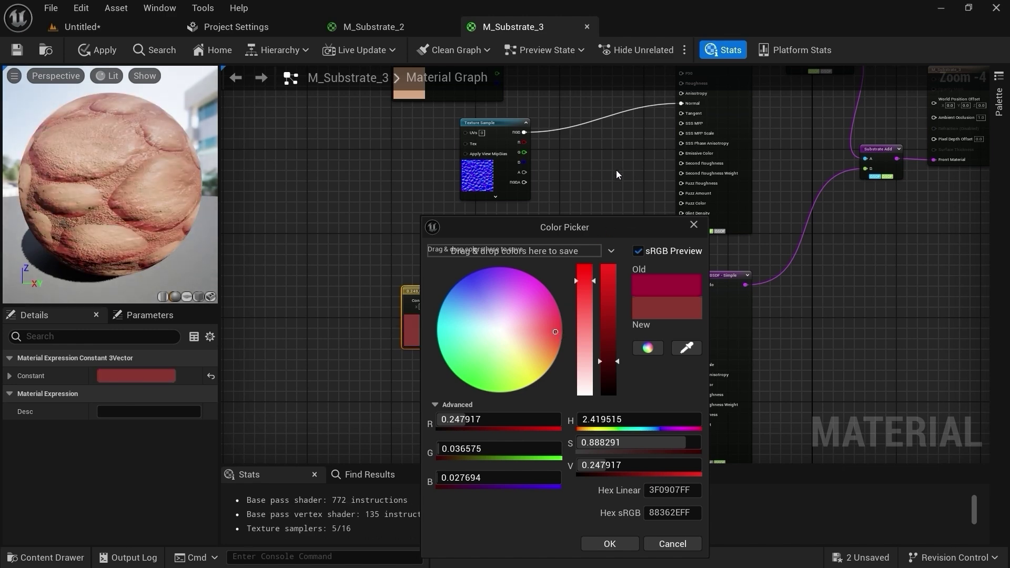
pyautogui.moveTo(185, 222); pyautogui.dragTo(79, 223)
pyautogui.moveTo(401, 164); pyautogui.dragTo(374, 243, button='right')
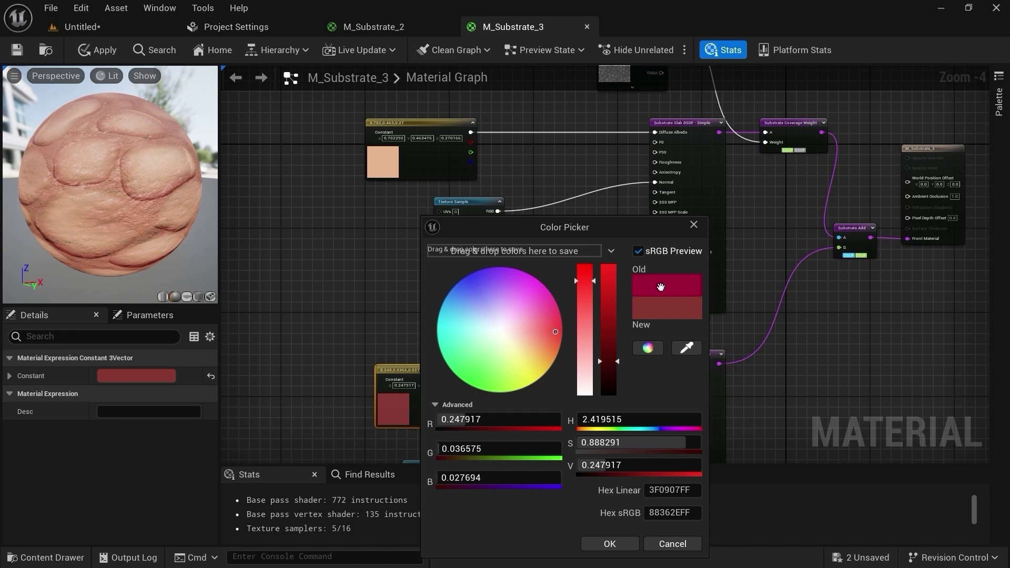
pyautogui.click(609, 543)
# Step: Recolour the lower slab's Diffuse Albedo constant to muted blue (R 0.100196, G 0.116123, B 0.247917)
pyautogui.click(378, 168)
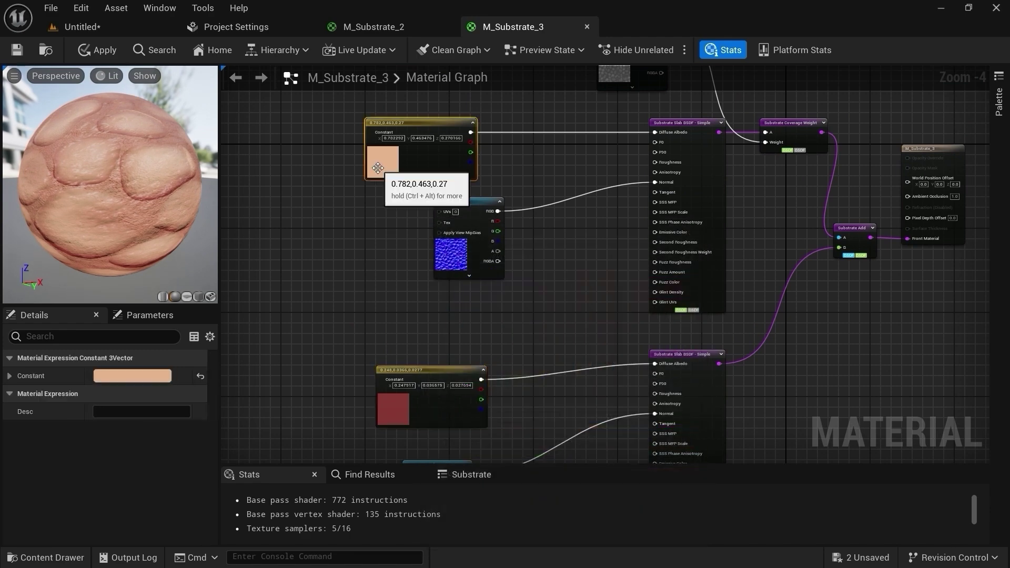
pyautogui.doubleClick(393, 406)
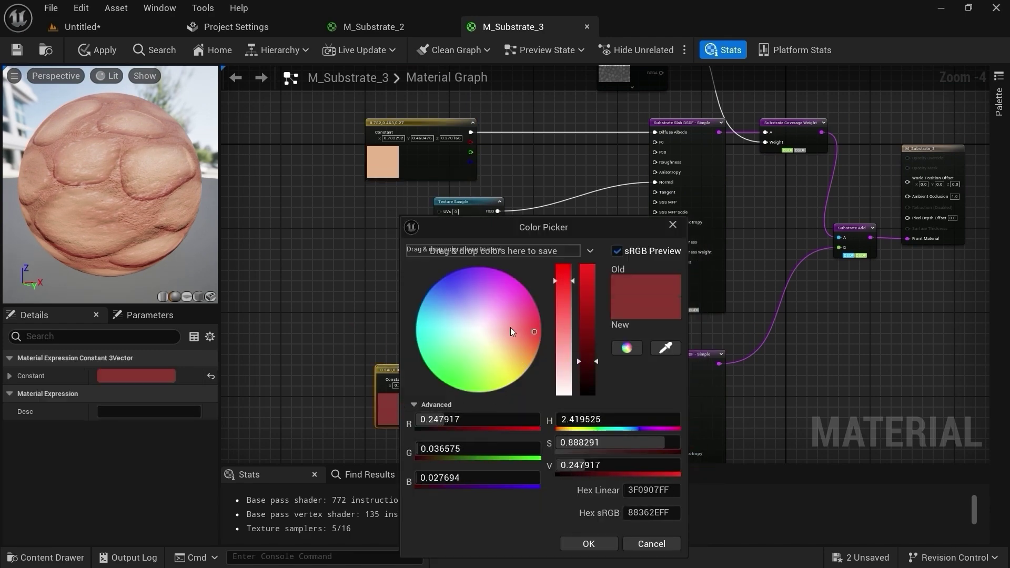
pyautogui.moveTo(459, 304); pyautogui.dragTo(456, 300)
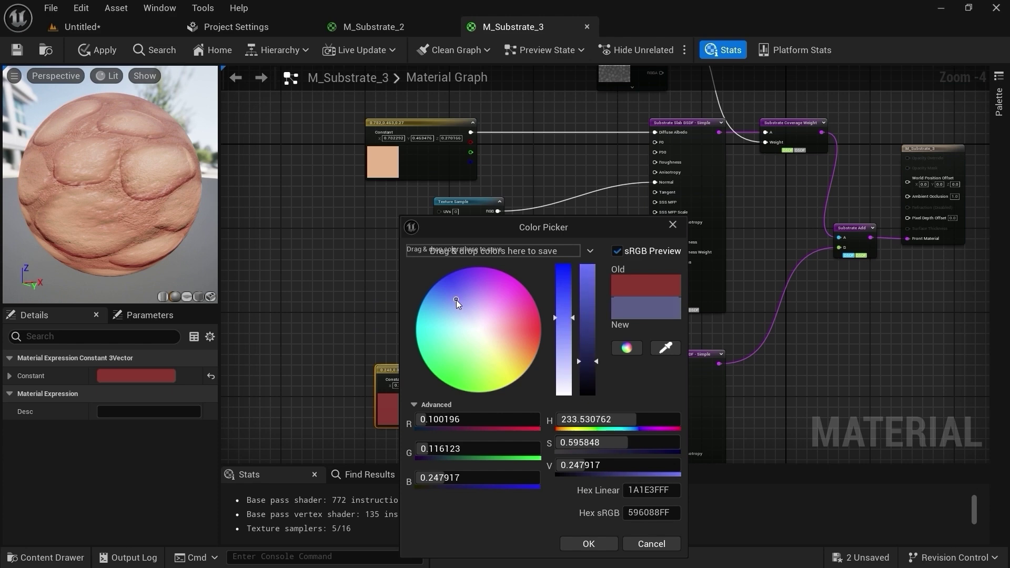
pyautogui.click(591, 543)
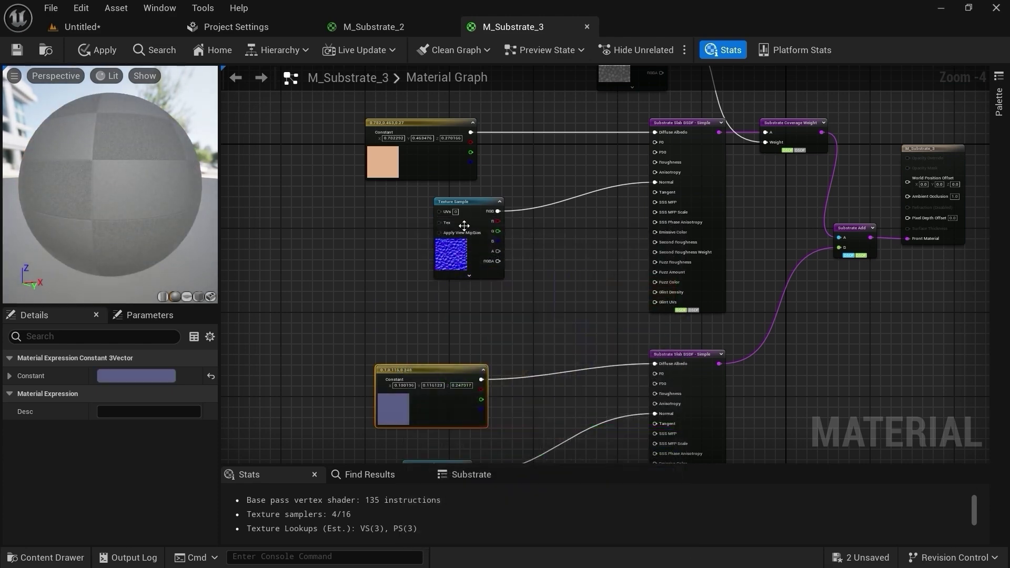
# Step: Recolour the upper slab's Diffuse Albedo constant to light orange (R 0.882, G 0.535, B 0.18) and inspect the mix on the preview sphere
pyautogui.doubleClick(386, 168)
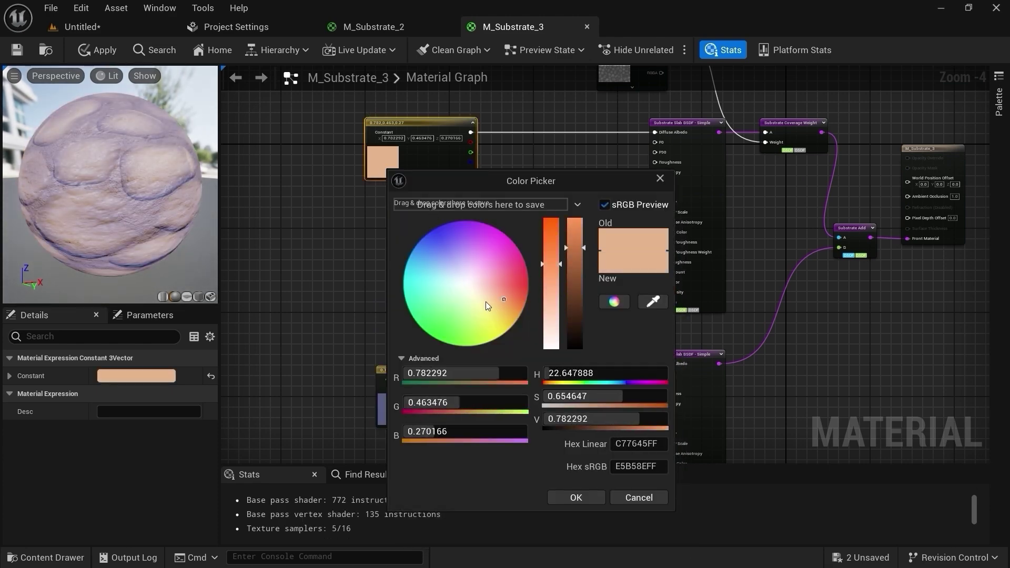
pyautogui.moveTo(503, 300); pyautogui.dragTo(509, 308)
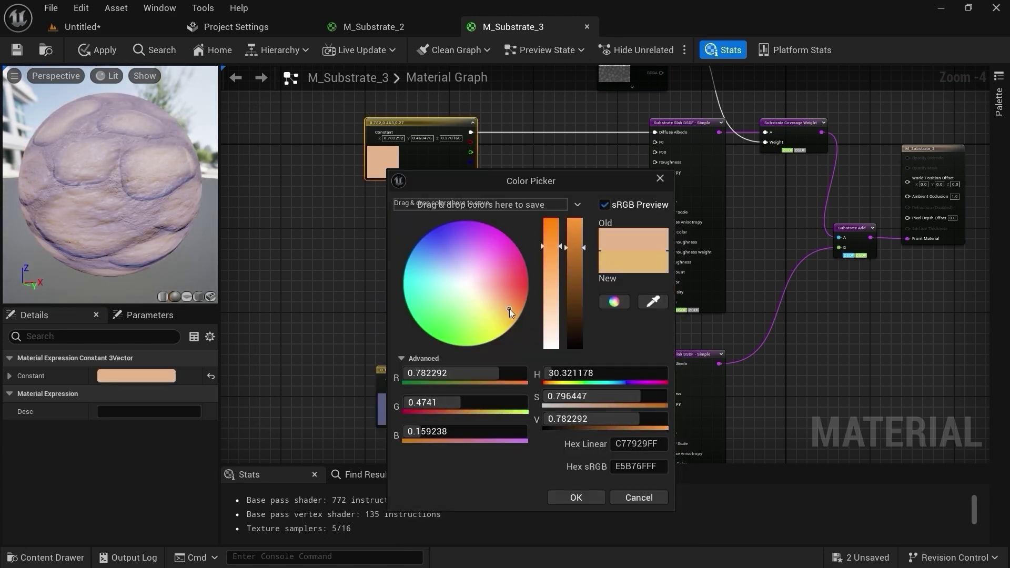
pyautogui.click(575, 236)
pyautogui.click(588, 499)
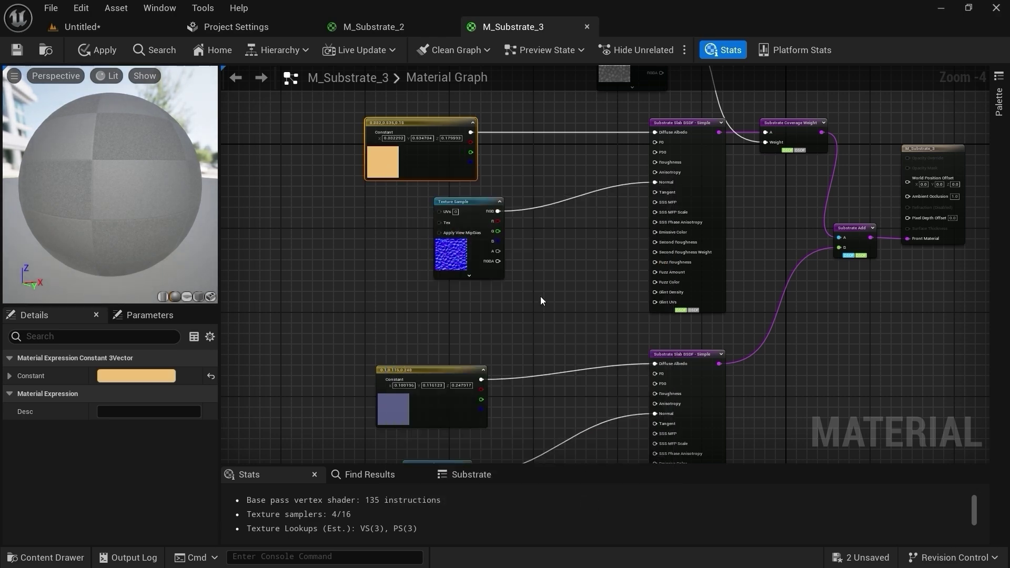
pyautogui.moveTo(117, 224); pyautogui.dragTo(210, 225)
pyautogui.scroll(3, 720, 270)
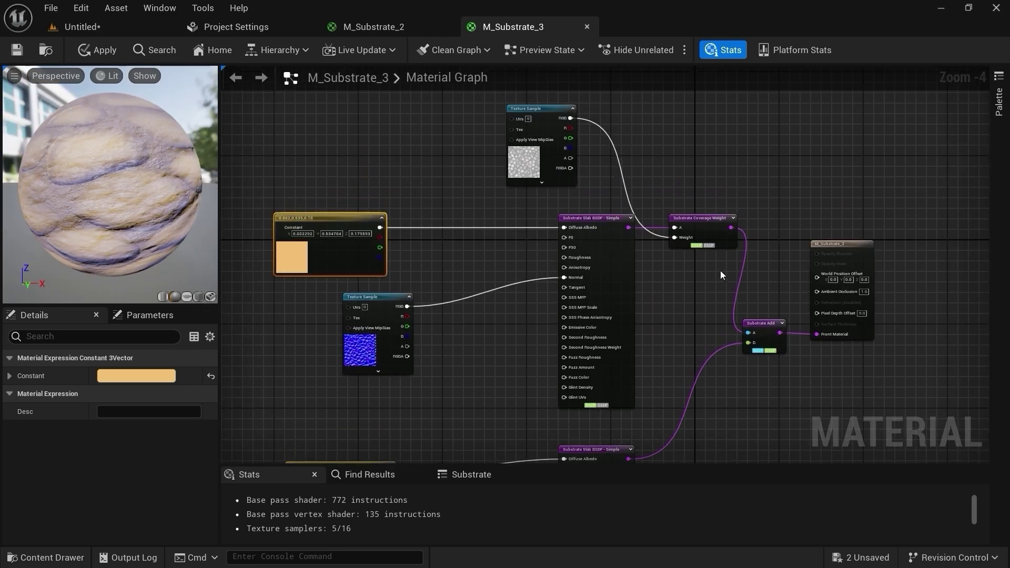
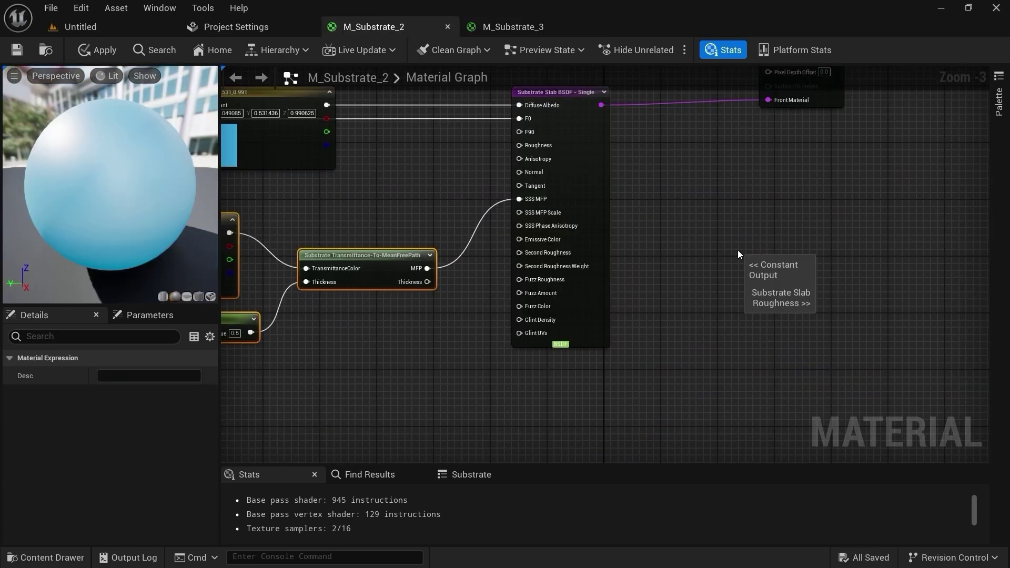
# Step: Add a Substrate Horizontal Blend node beside the slab in the M_Substrate_2 graph
pyautogui.moveTo(722, 248); pyautogui.dragTo(652, 266, button='right')
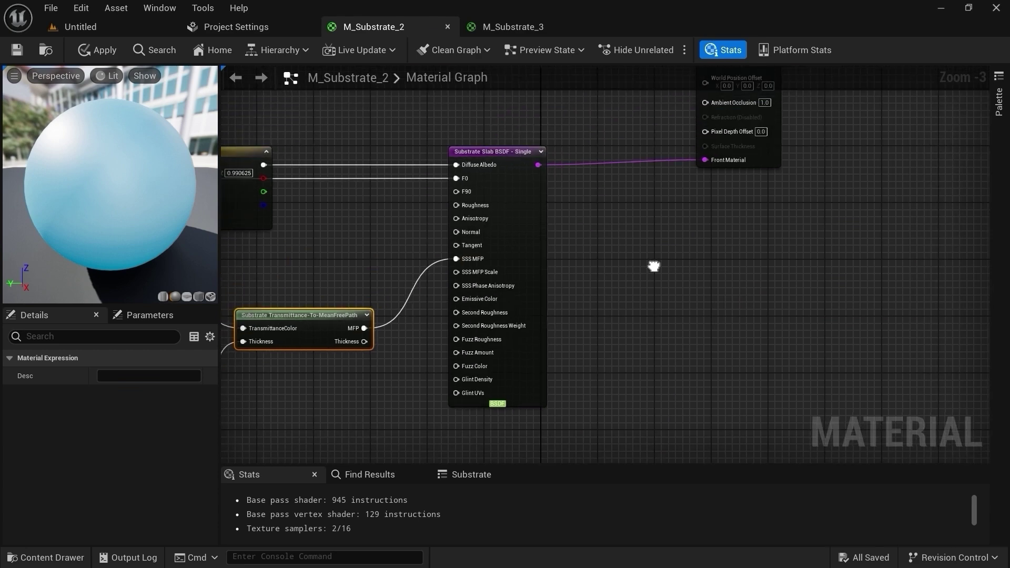
pyautogui.rightClick(648, 260)
pyautogui.scroll(-7, 675, 491)
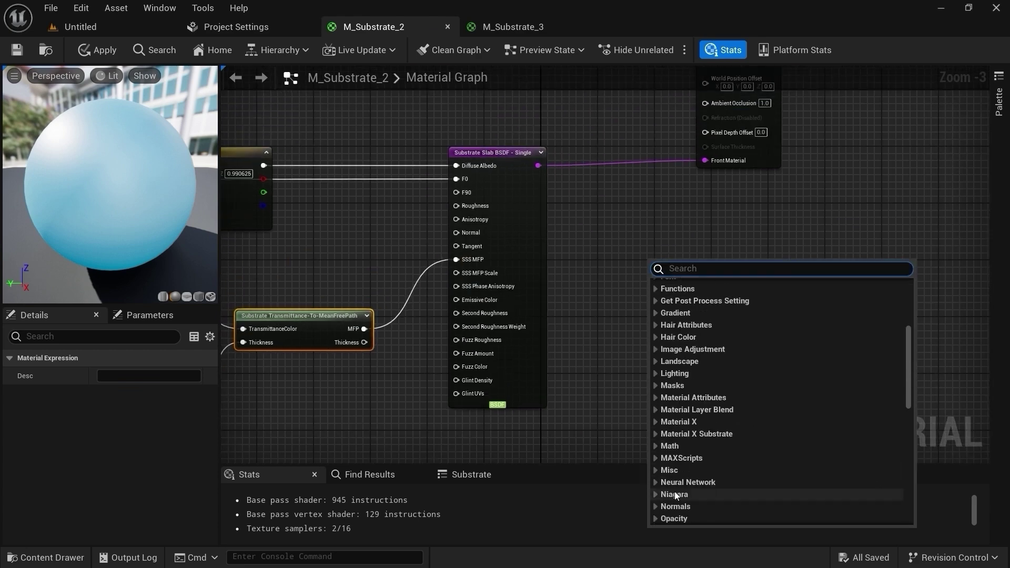
# Step: Recolour the slab's Diffuse Albedo constant to a tan skin tone (R 0.697917, G 0.401861, B 0.204535)
pyautogui.moveTo(321, 343); pyautogui.dragTo(540, 296, button='right')
pyautogui.scroll(2, 540, 296)
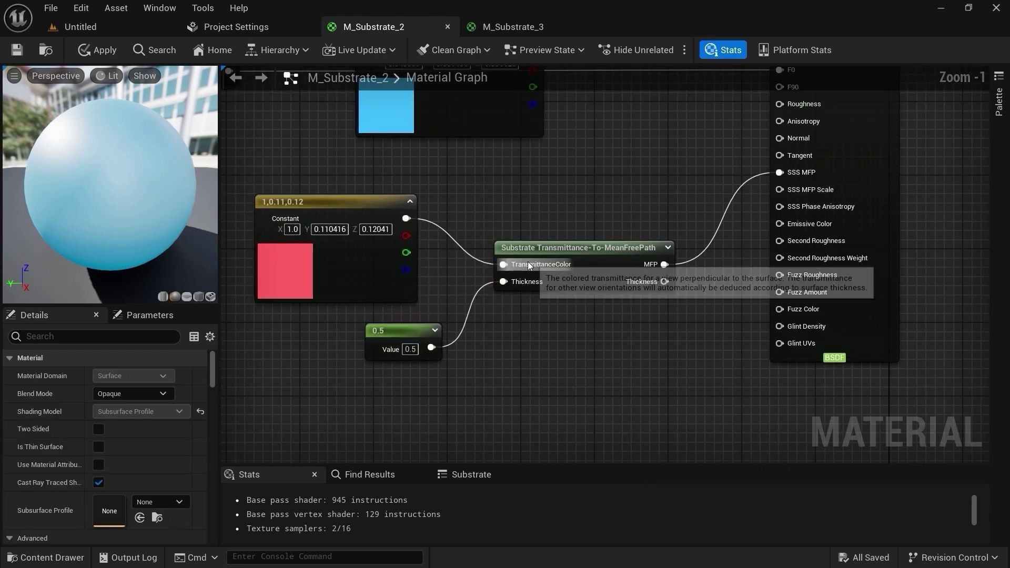
pyautogui.moveTo(463, 263); pyautogui.dragTo(427, 314, button='right')
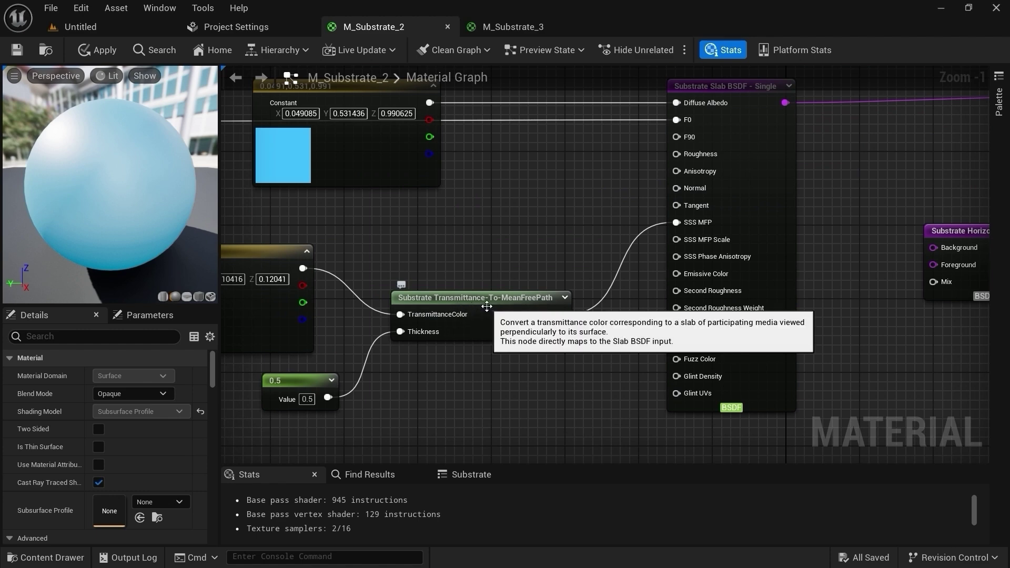
pyautogui.moveTo(604, 311); pyautogui.dragTo(471, 393, button='right')
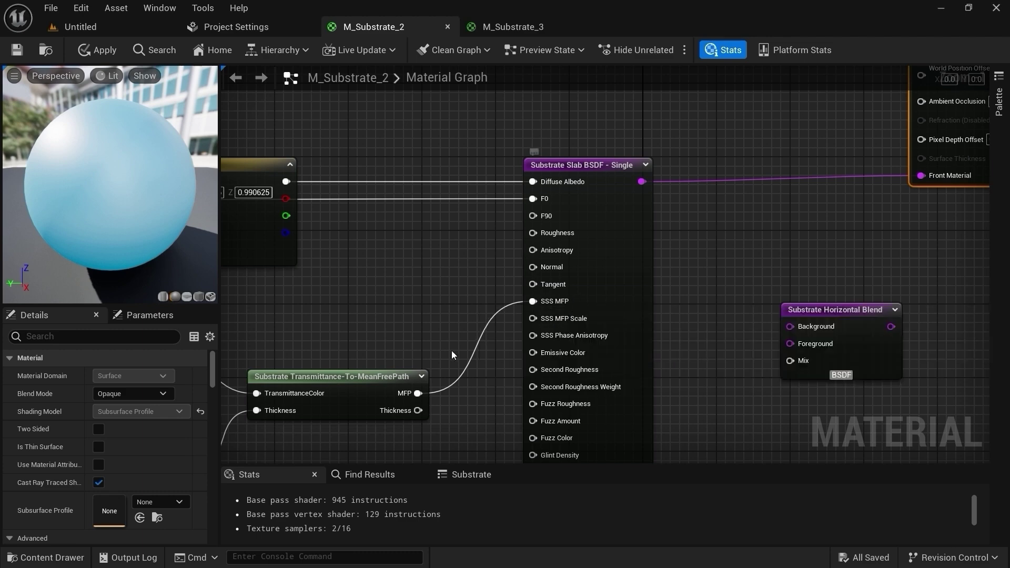
pyautogui.moveTo(454, 289); pyautogui.dragTo(643, 275, button='right')
pyautogui.scroll(-2, 433, 268)
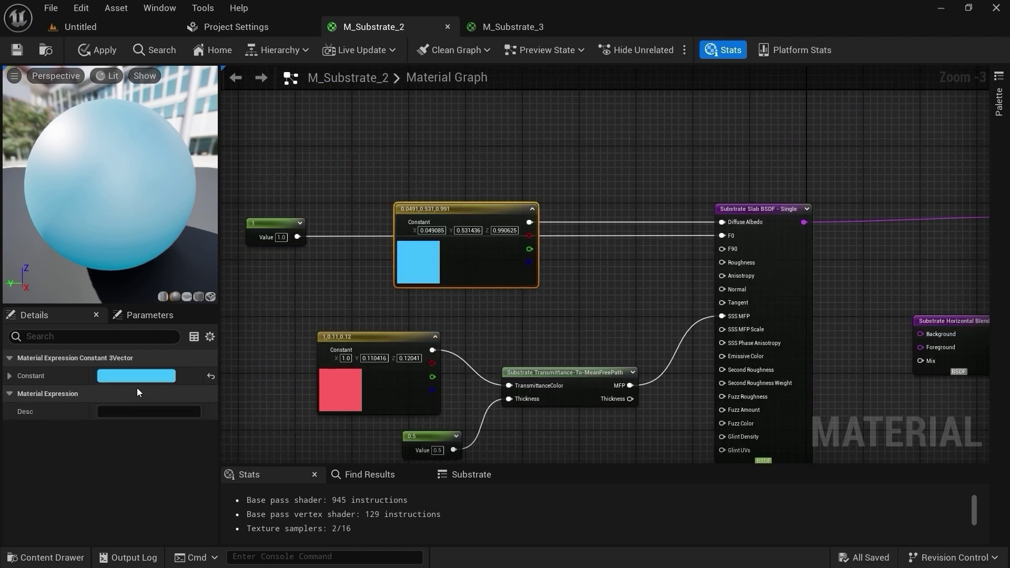
pyautogui.click(136, 376)
pyautogui.moveTo(267, 314); pyautogui.dragTo(260, 348)
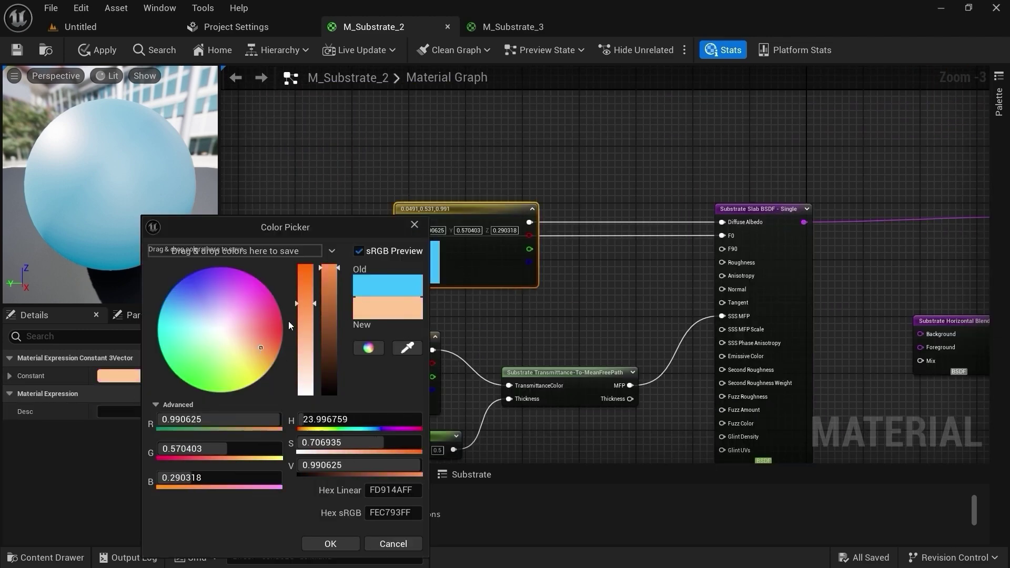
pyautogui.moveTo(328, 274); pyautogui.dragTo(328, 304)
pyautogui.click(330, 543)
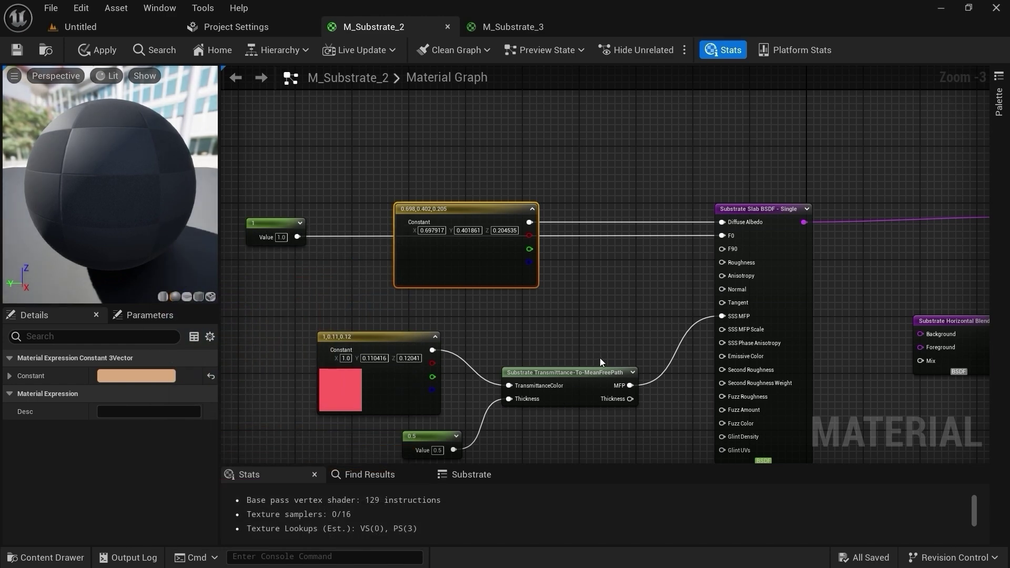
# Step: Disconnect the slab's F0 input and delete the constant of value 1 that fed it
pyautogui.moveTo(599, 358); pyautogui.dragTo(596, 302, button='right')
pyautogui.click(723, 181)
pyautogui.keyDown('alt'); pyautogui.click(718, 179); pyautogui.keyUp('alt')
pyautogui.moveTo(716, 181); pyautogui.dragTo(798, 176, button='right')
pyautogui.click(363, 174)
pyautogui.press('Delete')
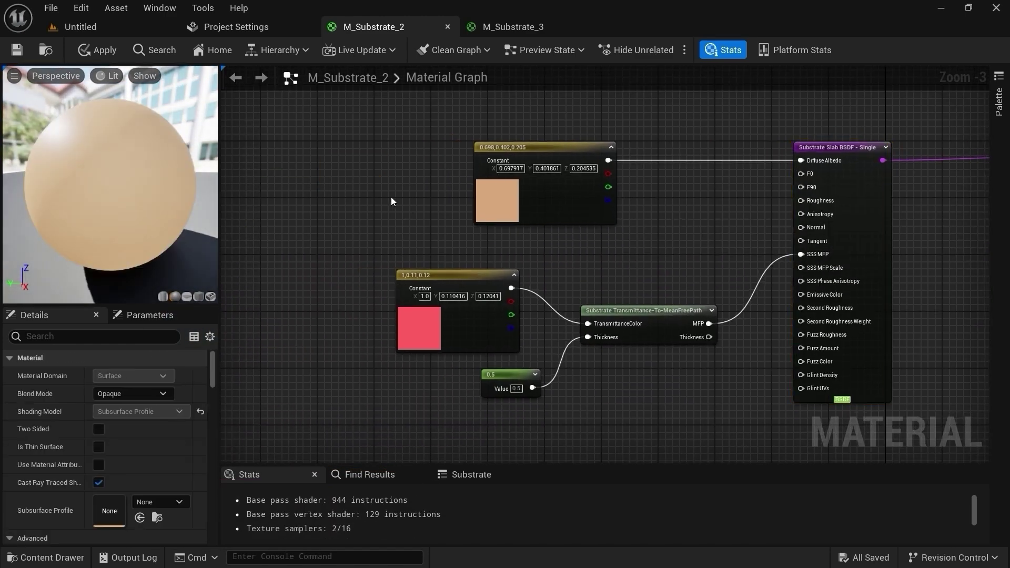
# Step: Darken the TransmittanceColor constant to R 0.889583, G 0.098225, B 0.107115 and check the shading on the preview sphere
pyautogui.moveTo(636, 283); pyautogui.dragTo(619, 275, button='right')
pyautogui.scroll(2, 618, 275)
pyautogui.doubleClick(353, 304)
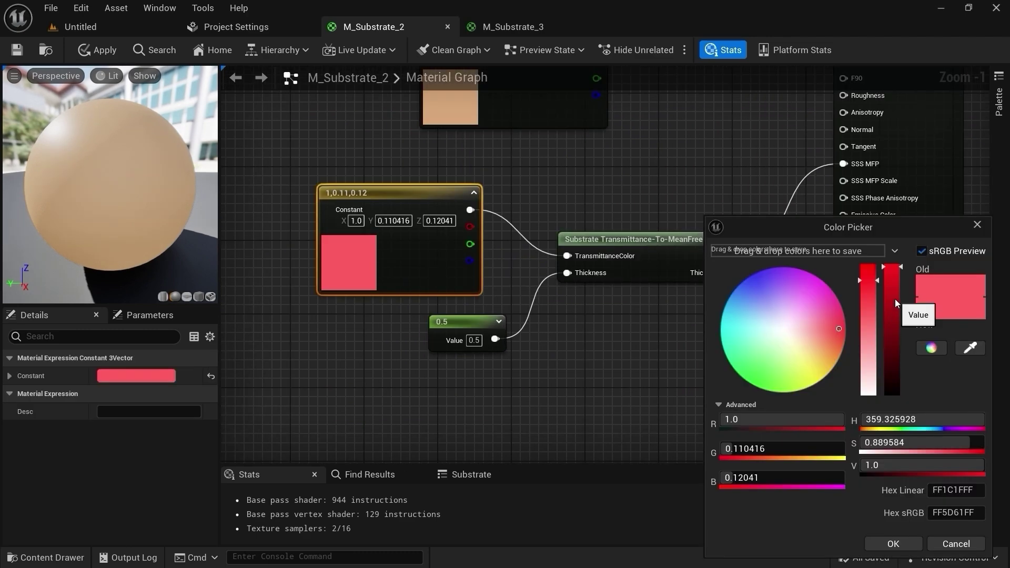
pyautogui.moveTo(895, 298); pyautogui.dragTo(894, 281)
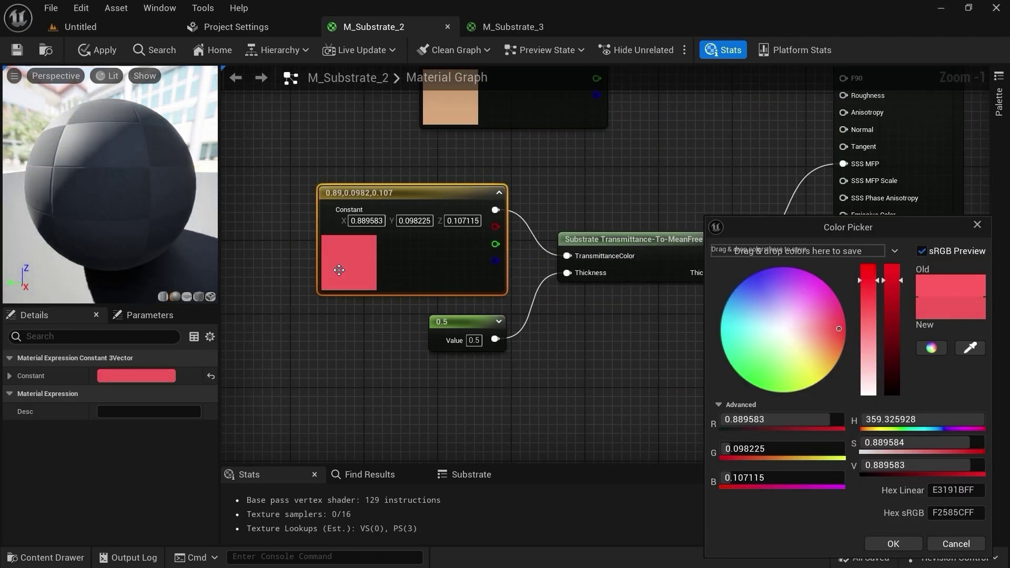
pyautogui.click(904, 545)
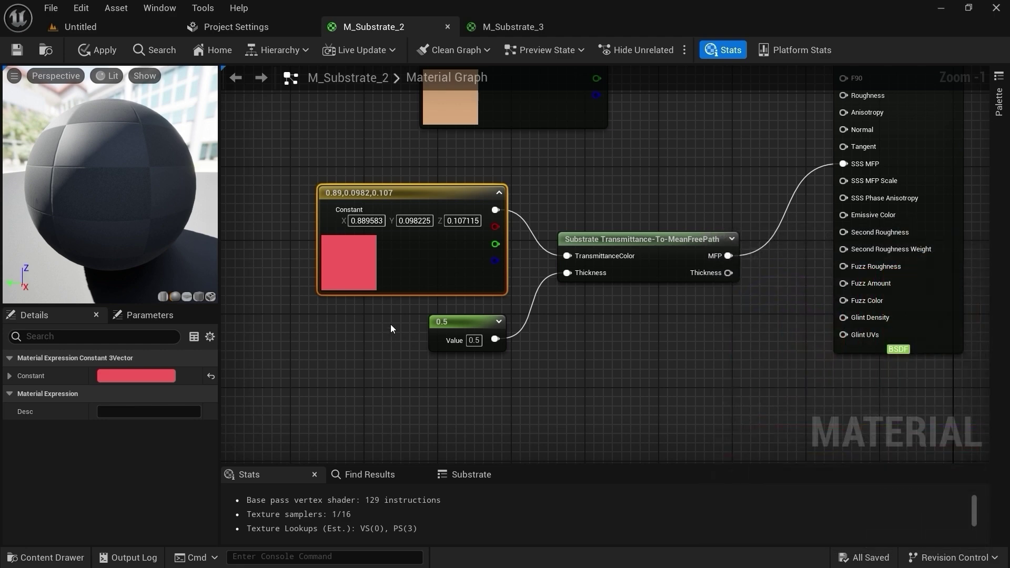
pyautogui.moveTo(113, 176); pyautogui.dragTo(107, 196)
# Step: Close the M_Substrate_3 material and save M_Substrate_2
pyautogui.click(82, 27)
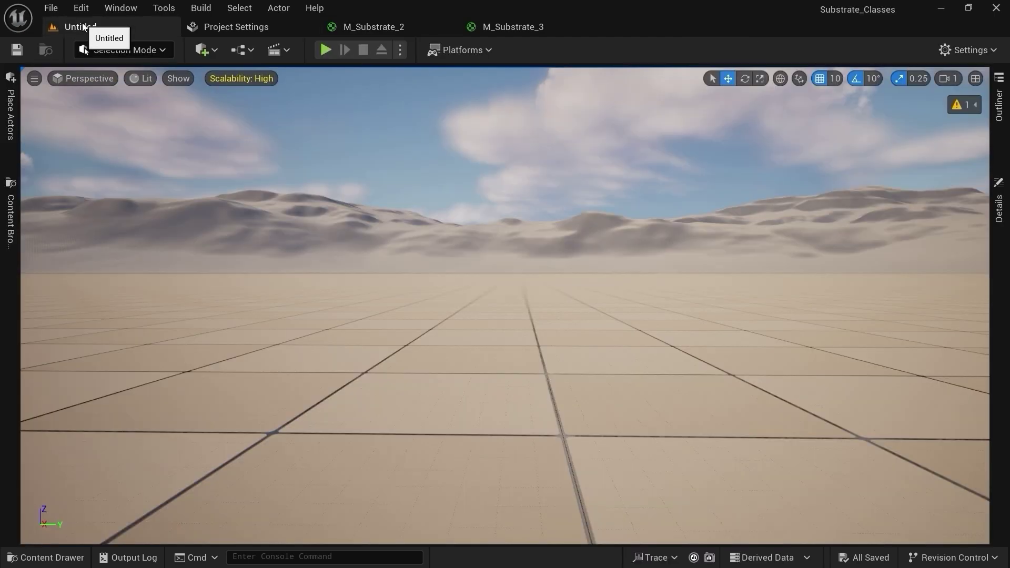
pyautogui.click(46, 558)
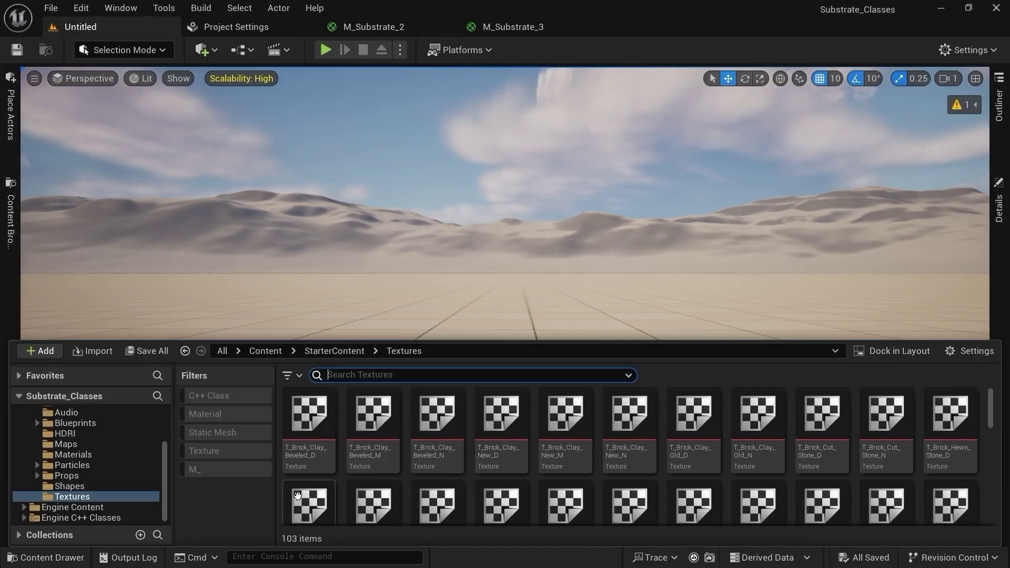
pyautogui.click(499, 27)
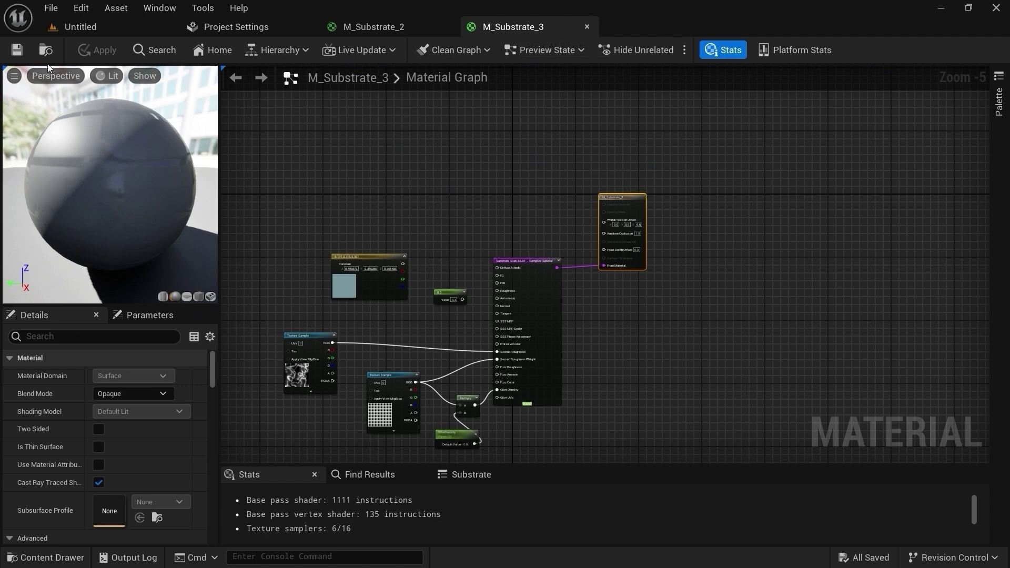
pyautogui.click(368, 27)
pyautogui.click(579, 29)
pyautogui.click(586, 27)
pyautogui.click(16, 50)
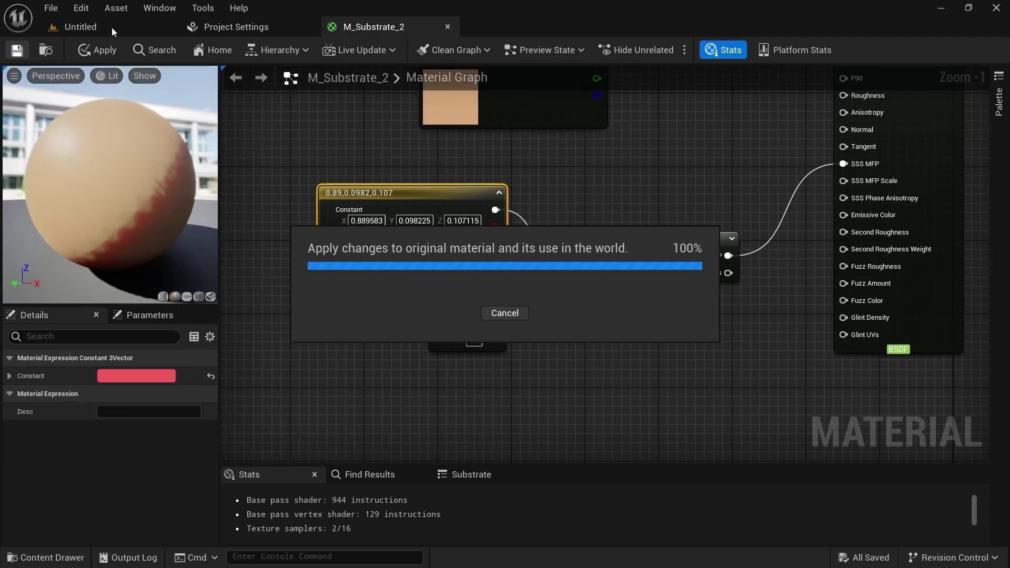
# Step: Open the level1 map from the project's Levels folder
pyautogui.click(111, 27)
pyautogui.click(45, 558)
pyautogui.click(60, 444)
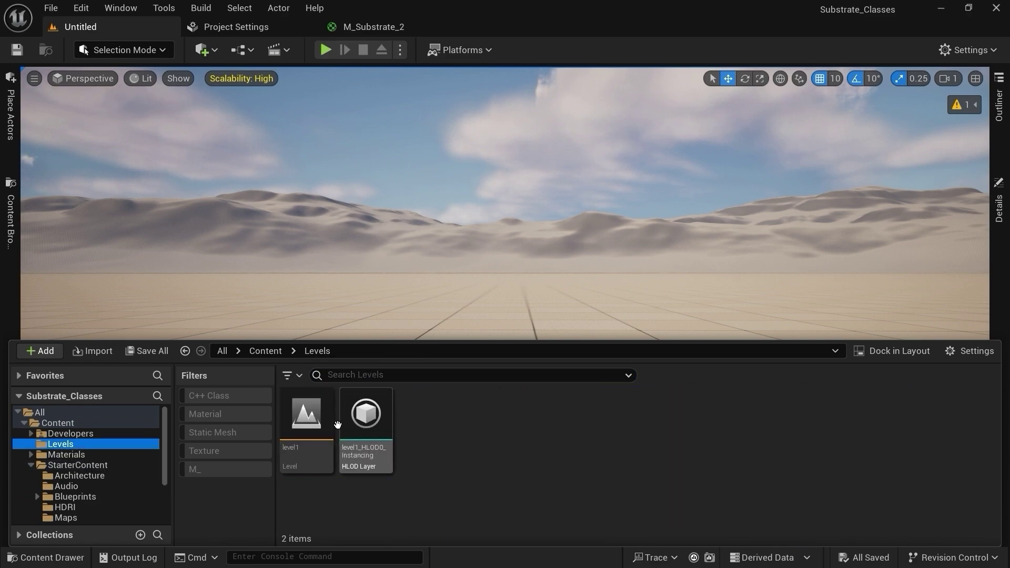
pyautogui.doubleClick(306, 415)
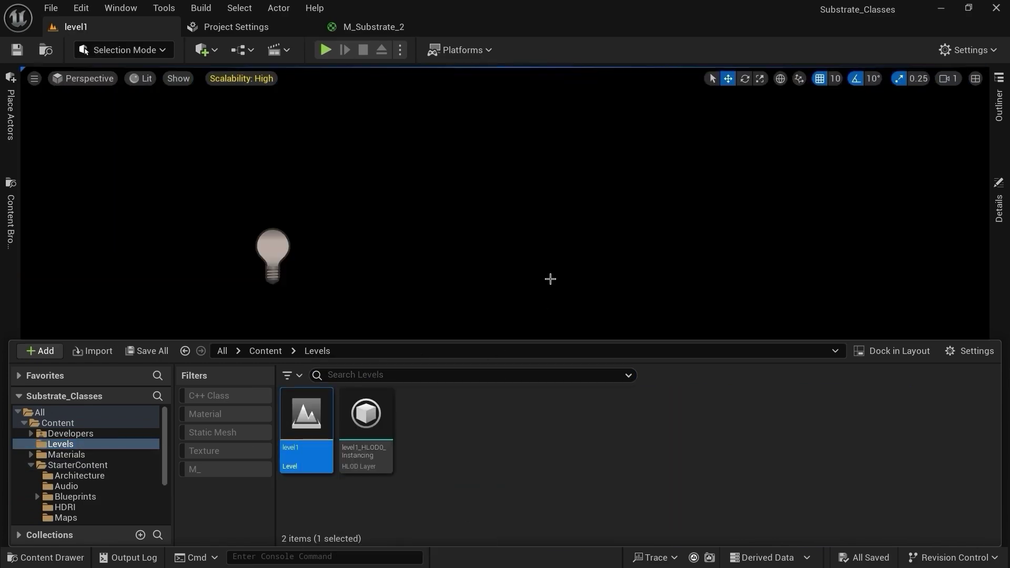
pyautogui.click(550, 277)
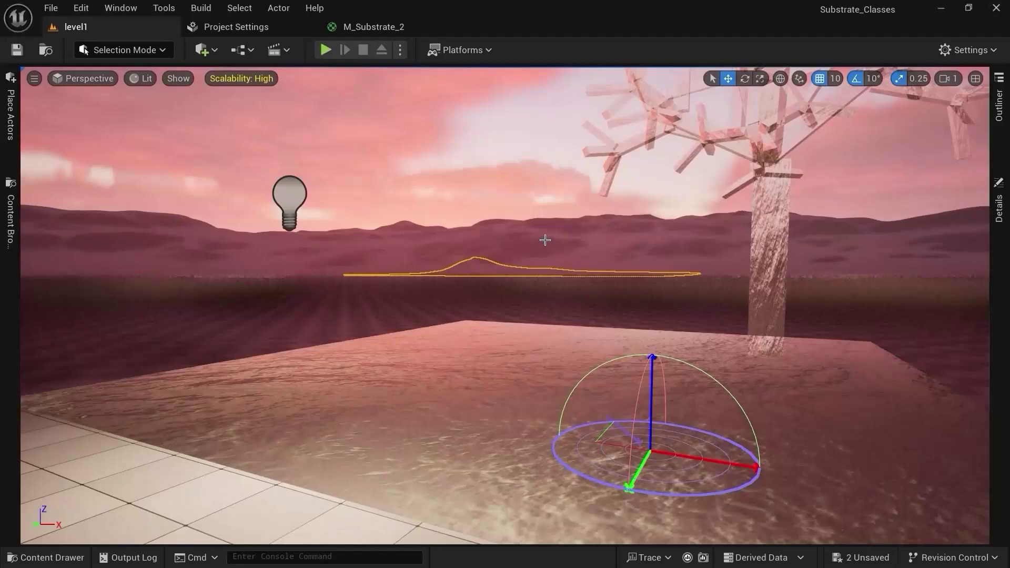
# Step: Delete the water-like plane and the tree from the level
pyautogui.click(587, 359)
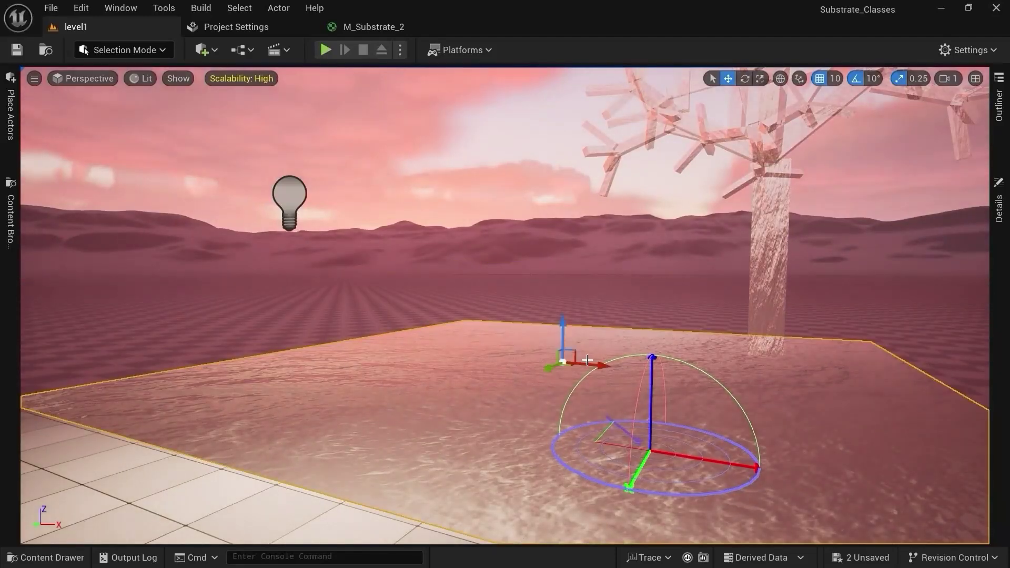
pyautogui.press('Delete')
pyautogui.click(763, 252)
pyautogui.press('Delete')
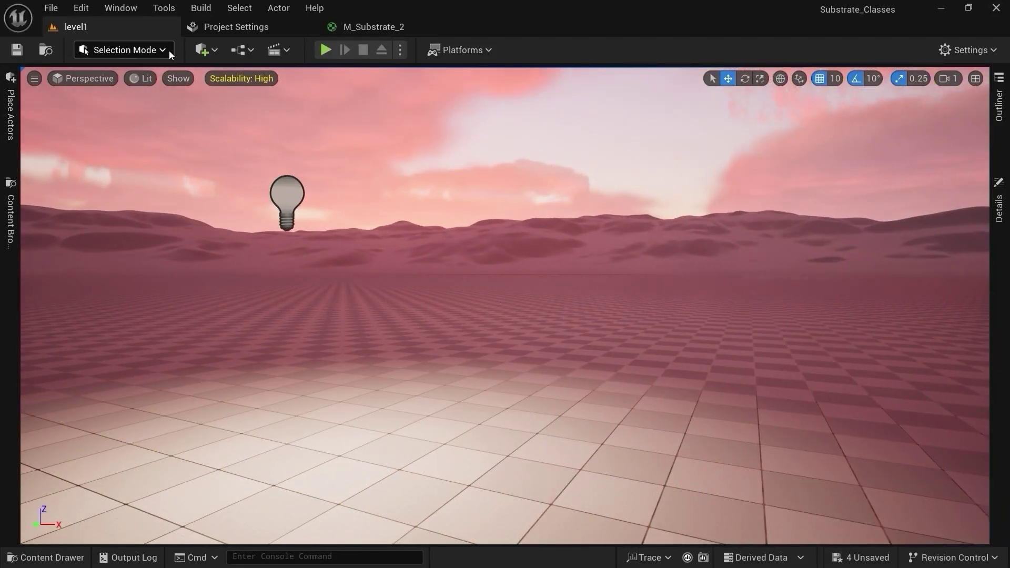
# Step: Add a sphere to the level and reposition it above the floor
pyautogui.click(203, 50)
pyautogui.click(413, 224)
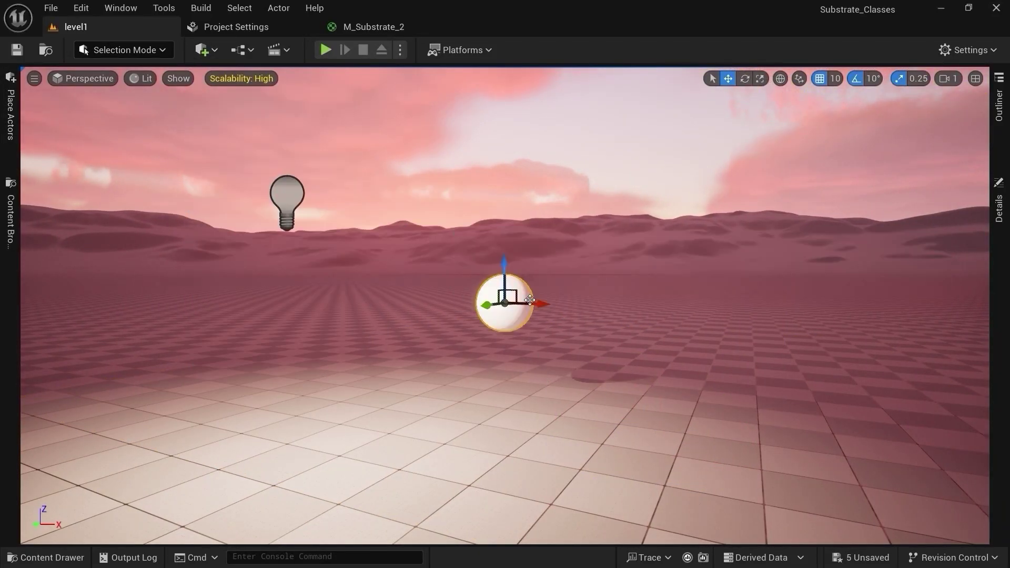
pyautogui.moveTo(530, 300); pyautogui.dragTo(913, 323)
pyautogui.press('f')
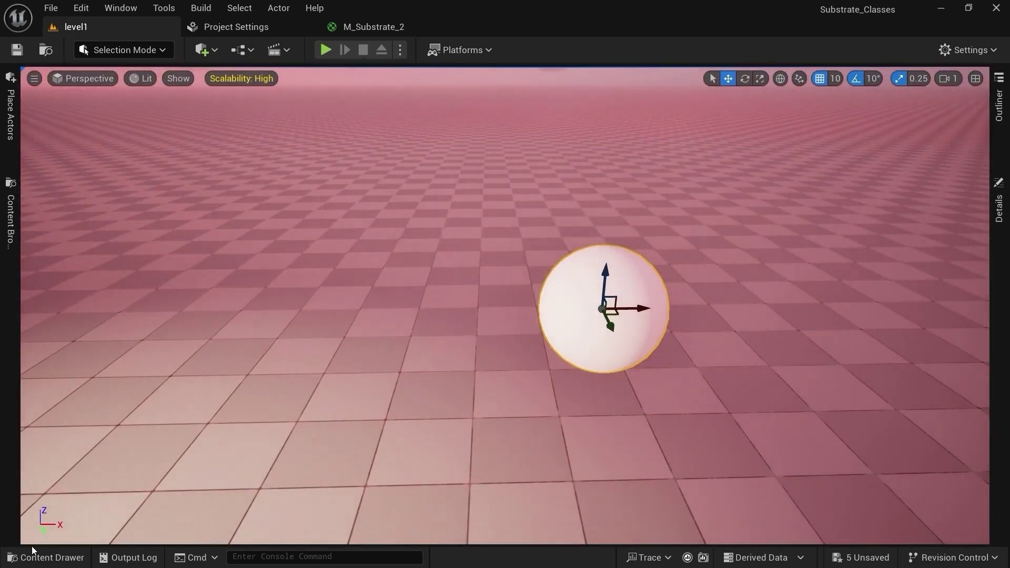
# Step: Apply the M_Substrate_2 material from the Materials folder to the sphere and frame it in the viewport
pyautogui.click(37, 556)
pyautogui.click(66, 455)
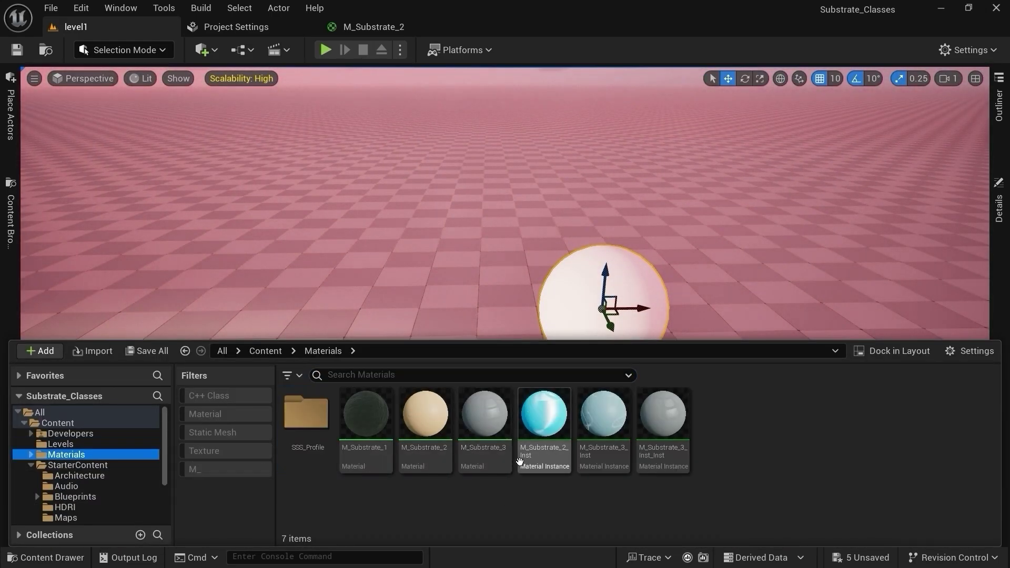
pyautogui.doubleClick(420, 415)
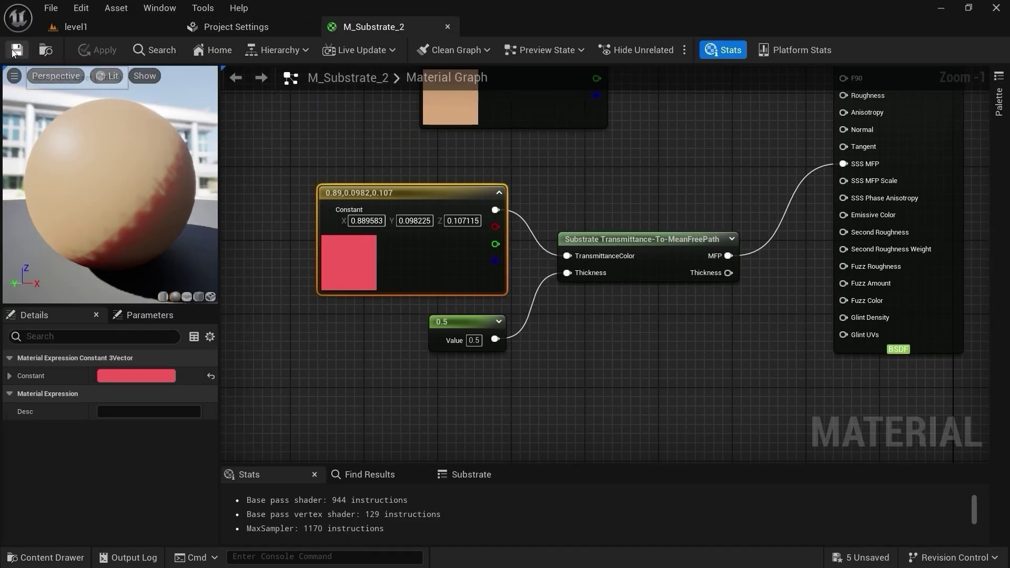
pyautogui.click(75, 26)
pyautogui.click(46, 556)
pyautogui.press('f')
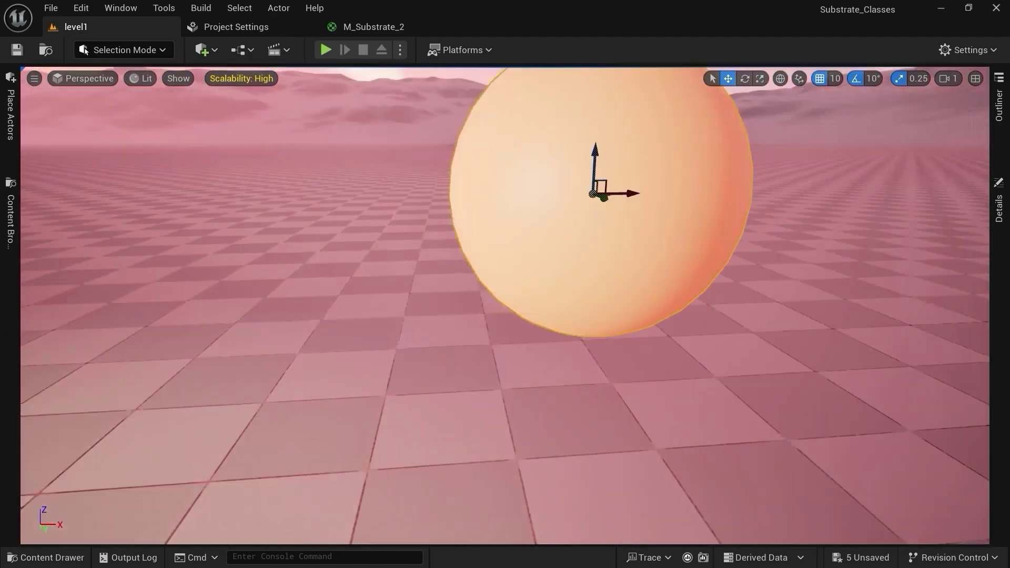
pyautogui.moveTo(695, 295); pyautogui.dragTo(701, 301, button='right')
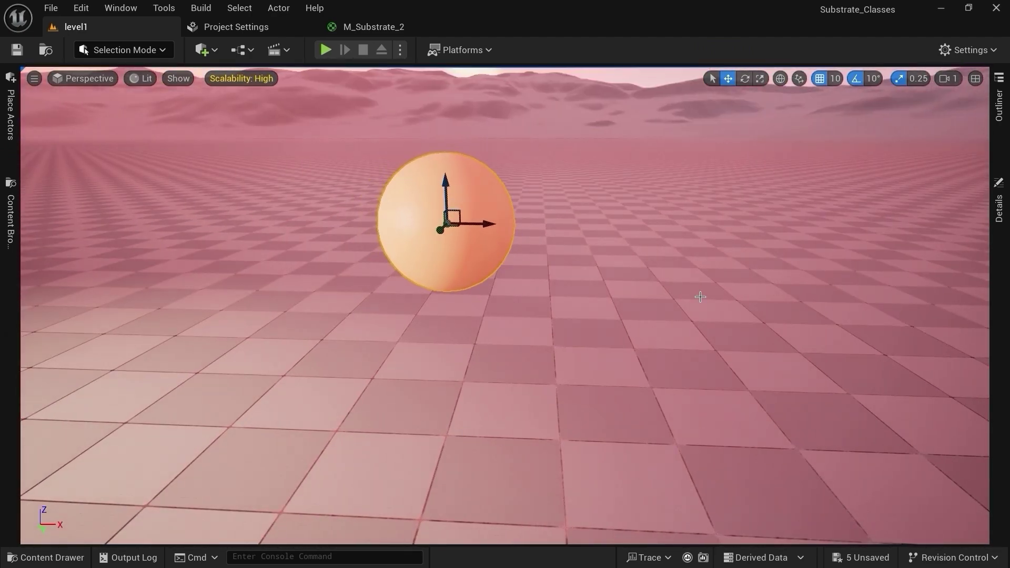
# Step: Rotate the level's sun light to darken the surroundings and inspect the subsurface scattering on the sphere
pyautogui.click(680, 290)
pyautogui.hotkey('ctrl', 'l')
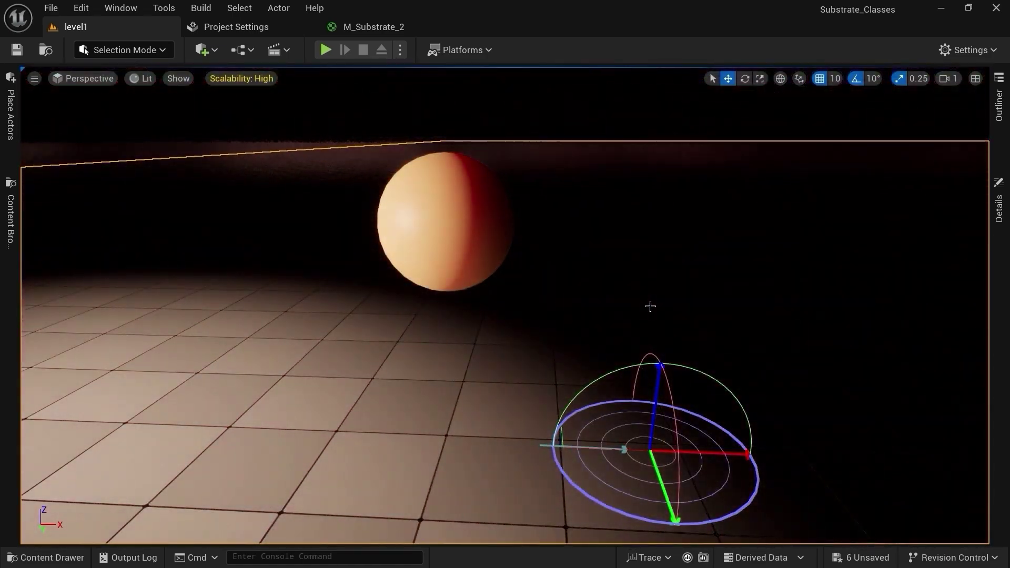
pyautogui.moveTo(573, 351)
pyautogui.mouseDown(button='right')
pyautogui.moveTo(557, 336)
pyautogui.moveTo(570, 347)
pyautogui.mouseUp(button='right')
pyautogui.moveTo(496, 293)
pyautogui.mouseDown(button='right')
pyautogui.moveTo(496, 268)
pyautogui.moveTo(496, 278)
pyautogui.mouseUp(button='right')
pyautogui.press('Escape')
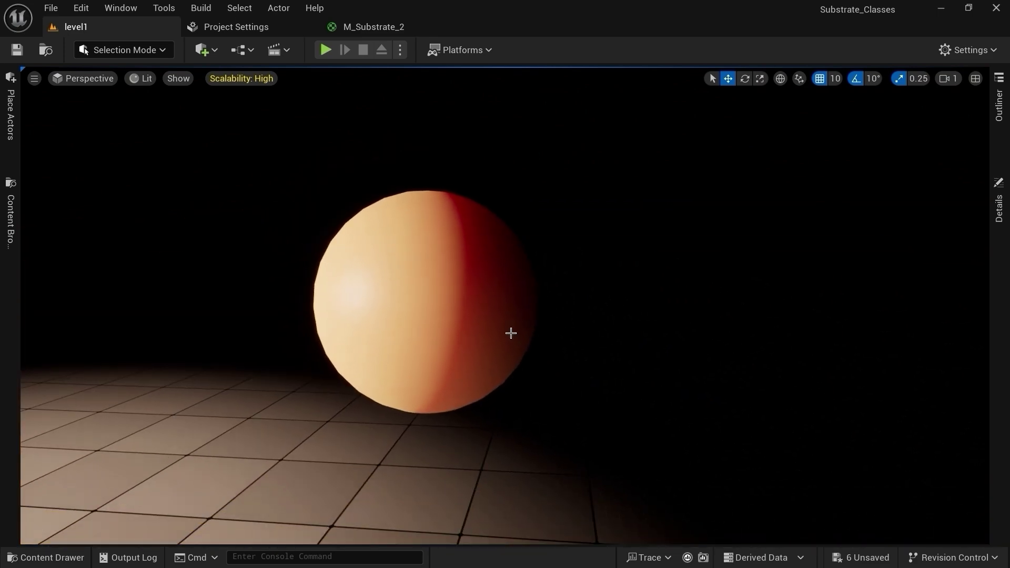
pyautogui.moveTo(563, 270)
pyautogui.mouseDown(button='right')
pyautogui.moveTo(604, 257)
pyautogui.moveTo(555, 273)
pyautogui.moveTo(563, 271)
pyautogui.mouseUp(button='right')
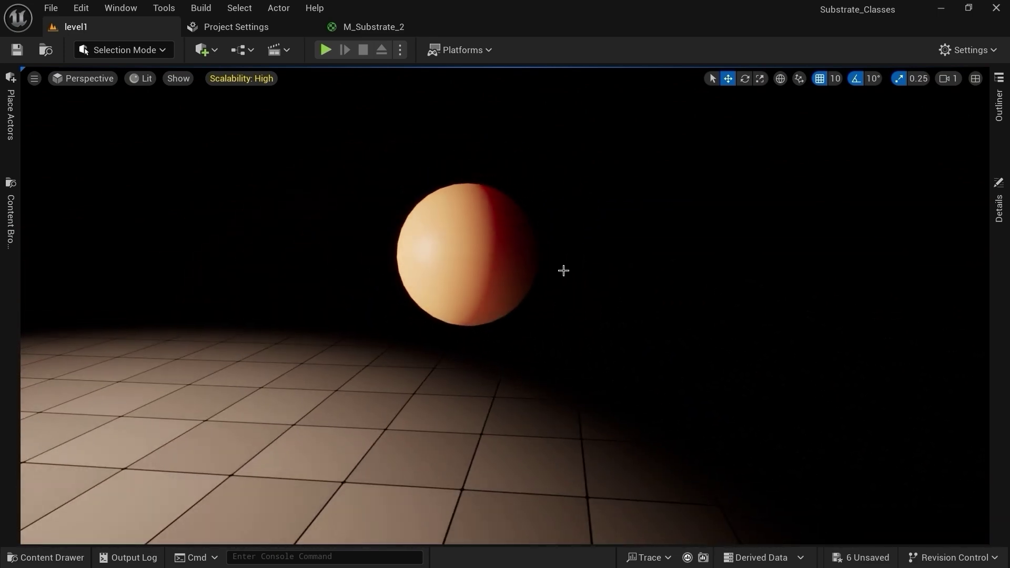
# Step: Delete the unconnected 0.1 constant from the M_Substrate_2 graph
pyautogui.click(342, 27)
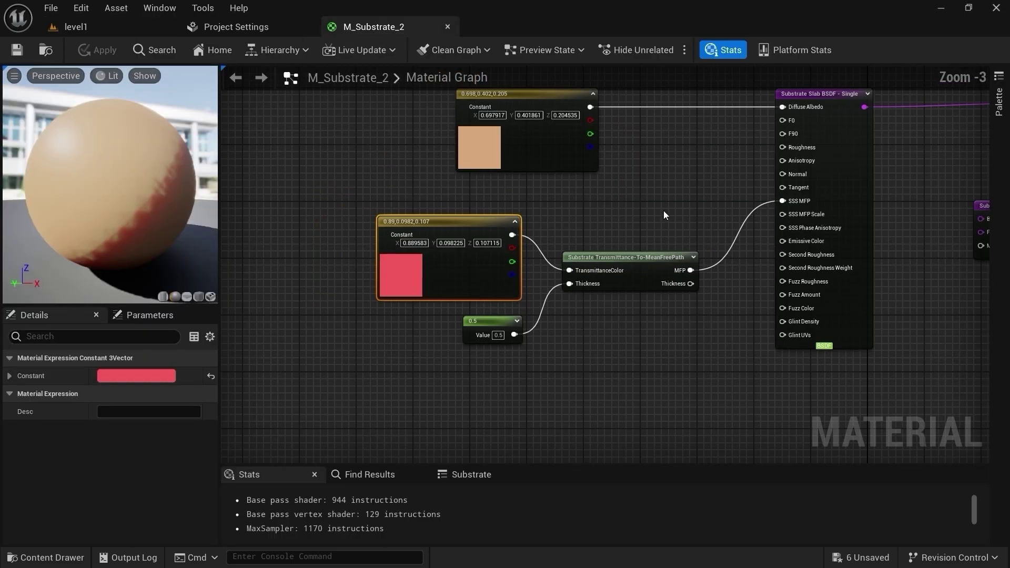
pyautogui.moveTo(664, 211); pyautogui.dragTo(557, 209, button='right')
pyautogui.scroll(-2, 518, 248)
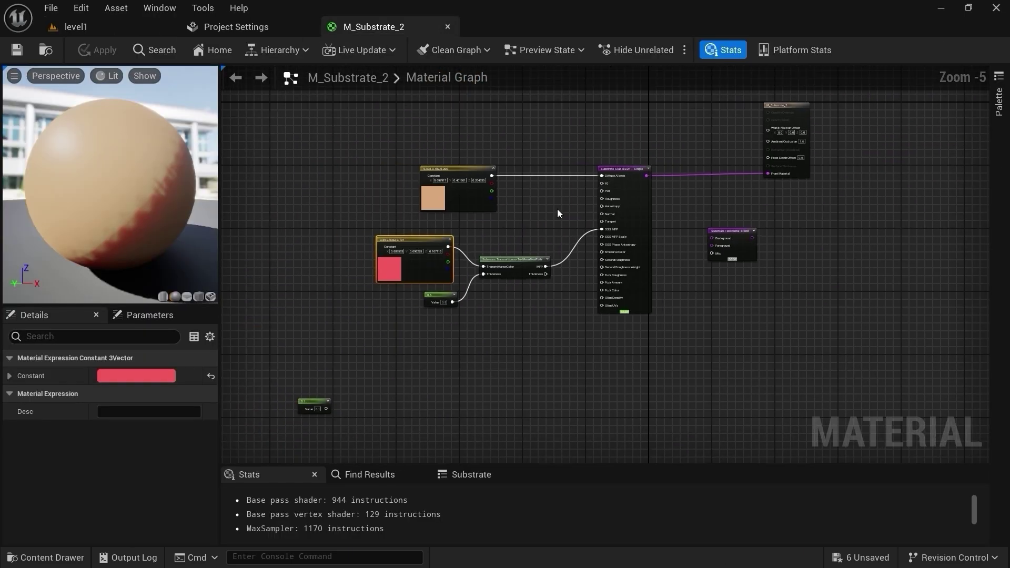
pyautogui.moveTo(289, 377); pyautogui.dragTo(357, 439)
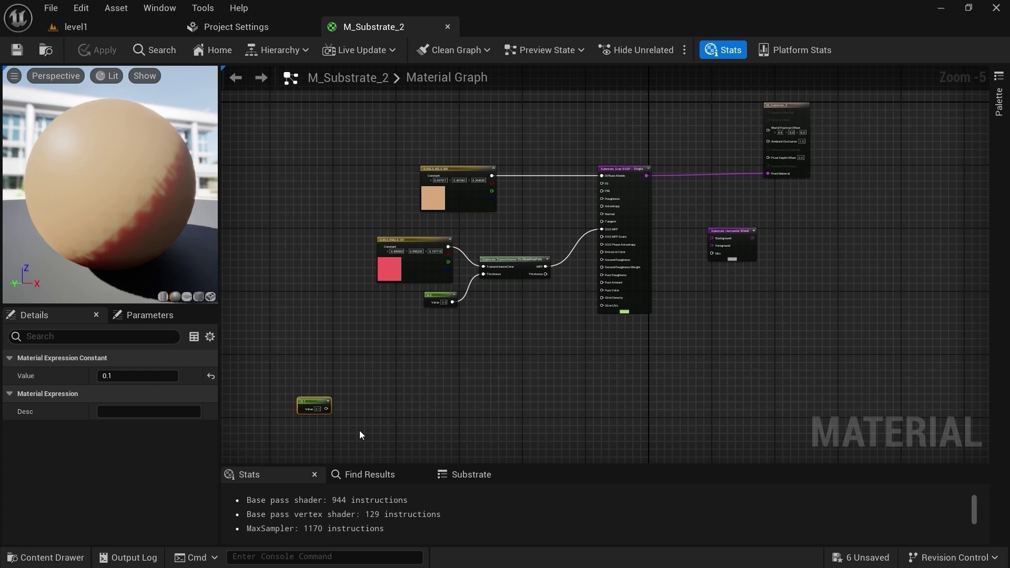
pyautogui.press('Delete')
# Step: Duplicate the whole skin slab setup, including both colour constants, the 0.5 constant and the Transmittance-To-MeanFreePath node, and place it below the original
pyautogui.moveTo(364, 141); pyautogui.dragTo(550, 322)
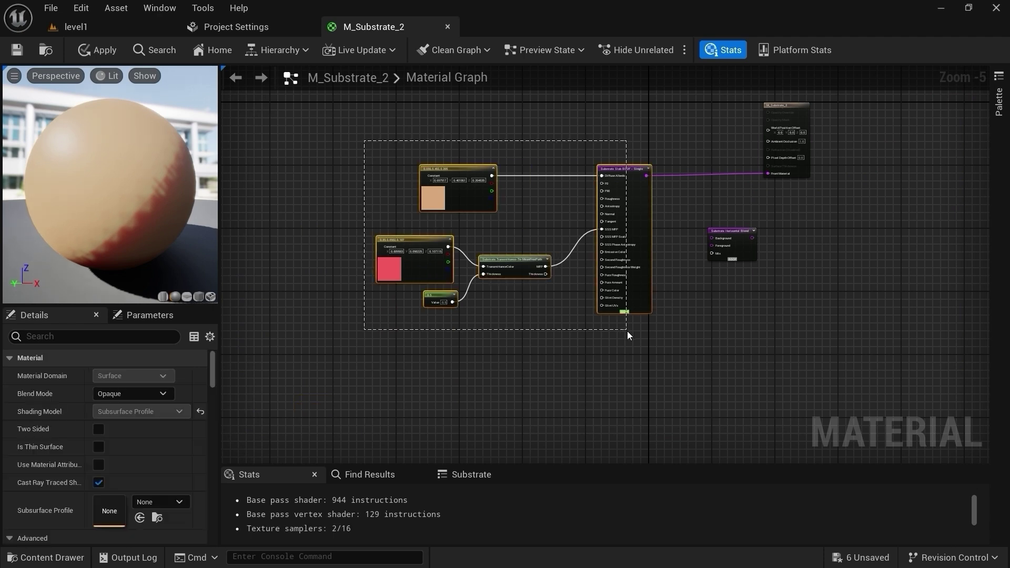
pyautogui.moveTo(627, 332); pyautogui.dragTo(627, 332)
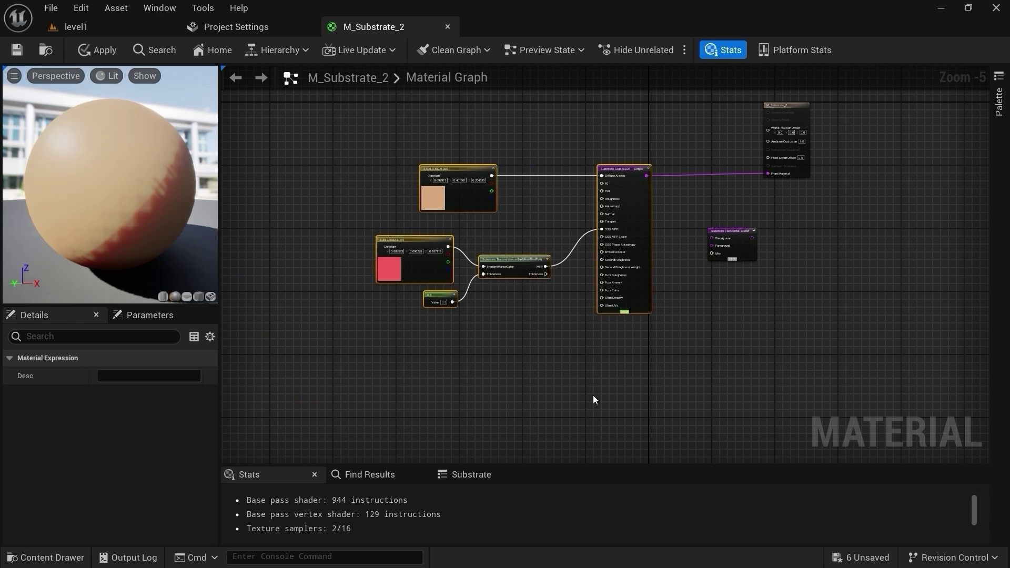
pyautogui.hotkey('ctrl', 'd')
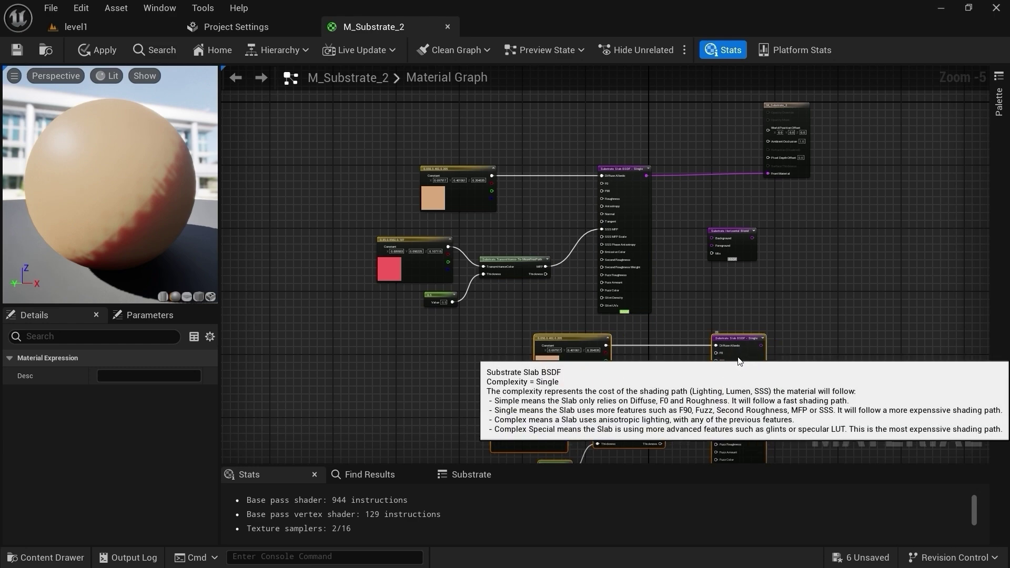
pyautogui.scroll(2, 669, 349)
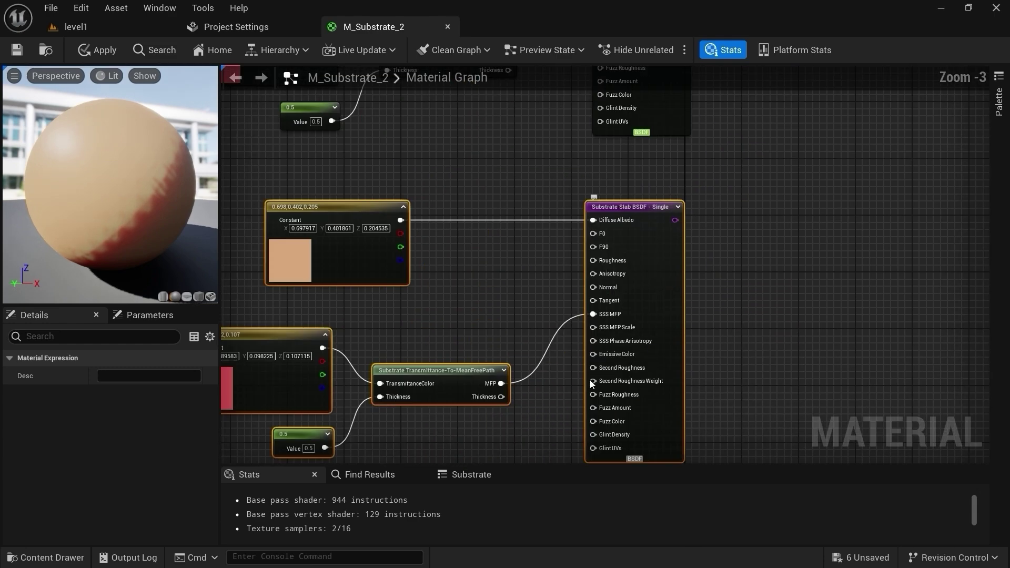
pyautogui.moveTo(521, 406); pyautogui.dragTo(579, 335, button='right')
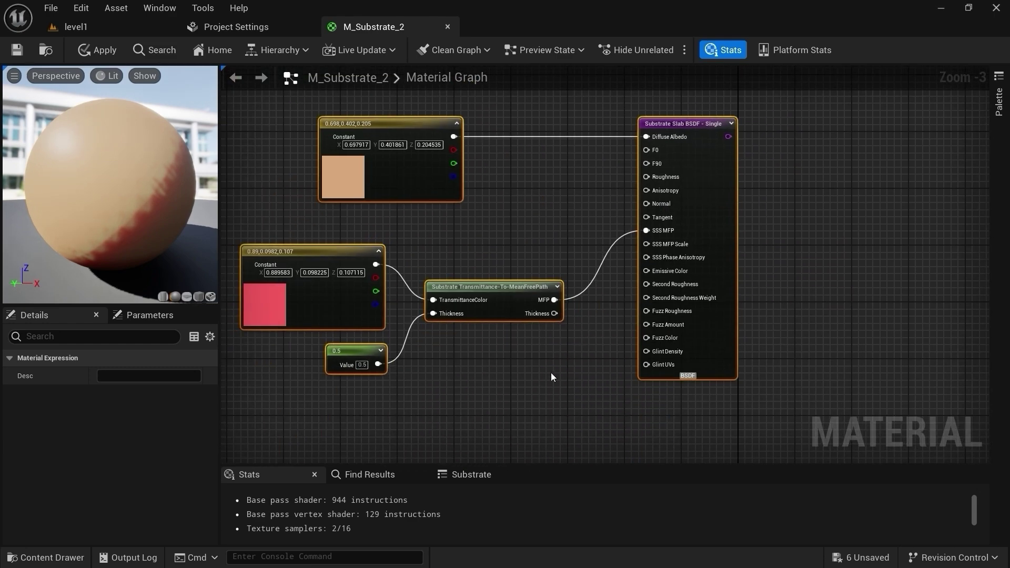
pyautogui.moveTo(528, 383); pyautogui.dragTo(548, 390, button='right')
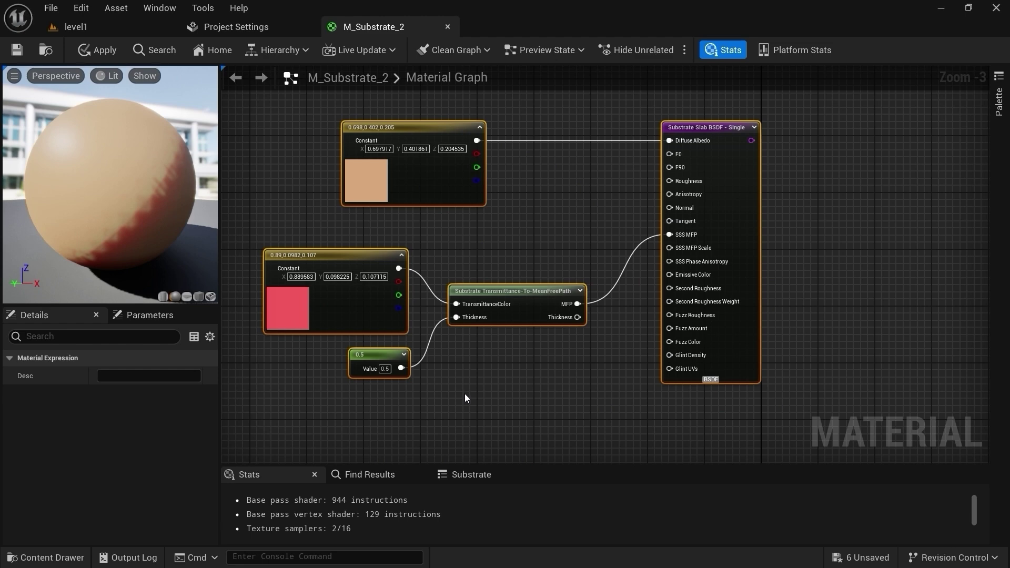
# Step: Add a Texture Sample node below the duplicated setup and assign the T_Ground_Gravel_N texture to it
pyautogui.moveTo(465, 394); pyautogui.dragTo(475, 391, button='right')
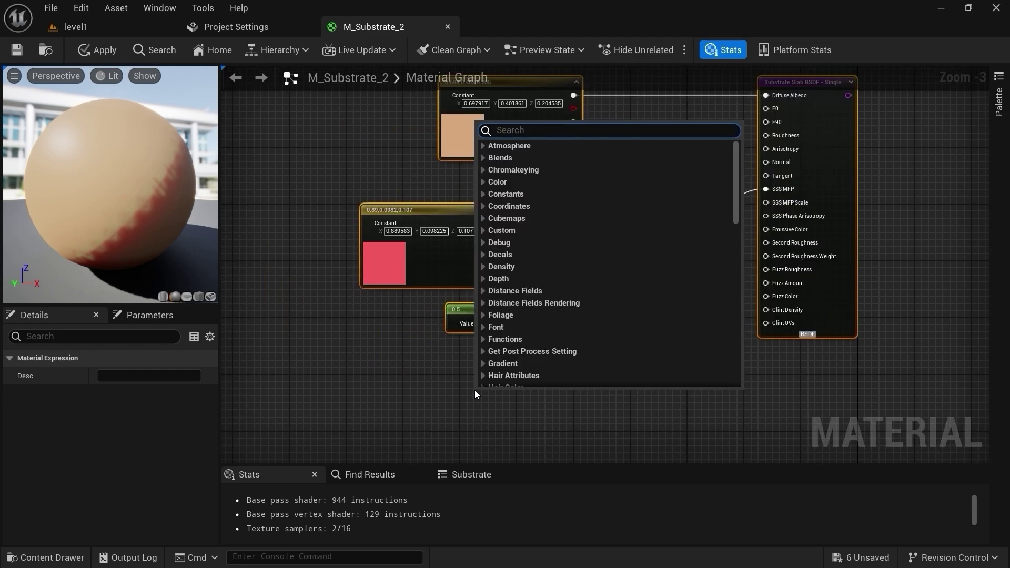
pyautogui.write('tex')
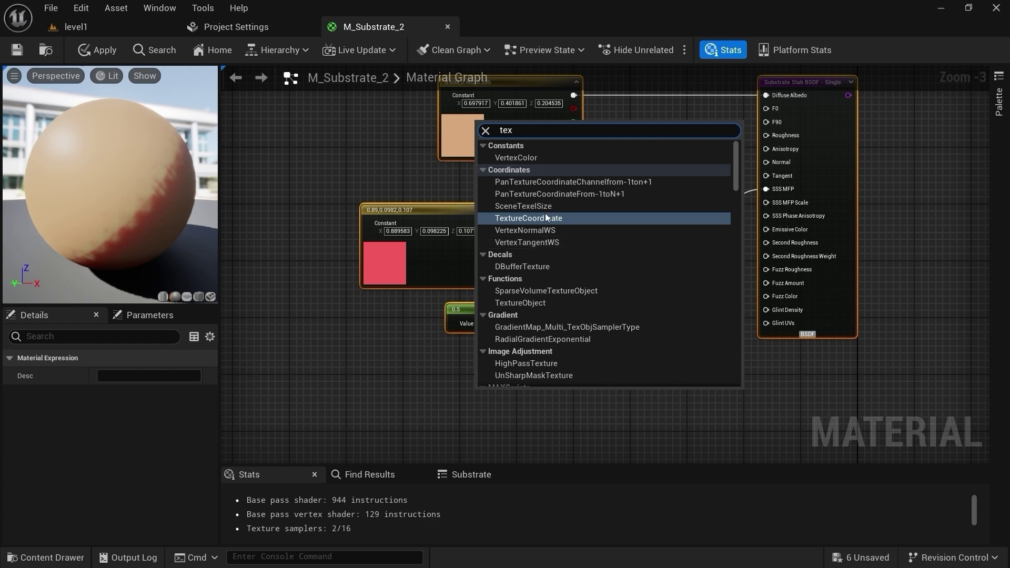
pyautogui.write('tu')
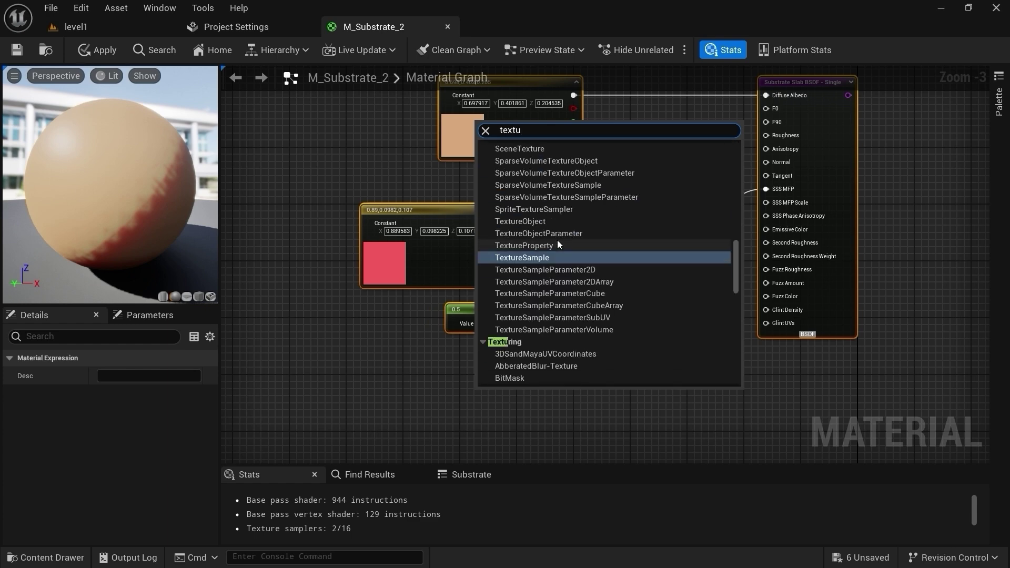
pyautogui.press('Return')
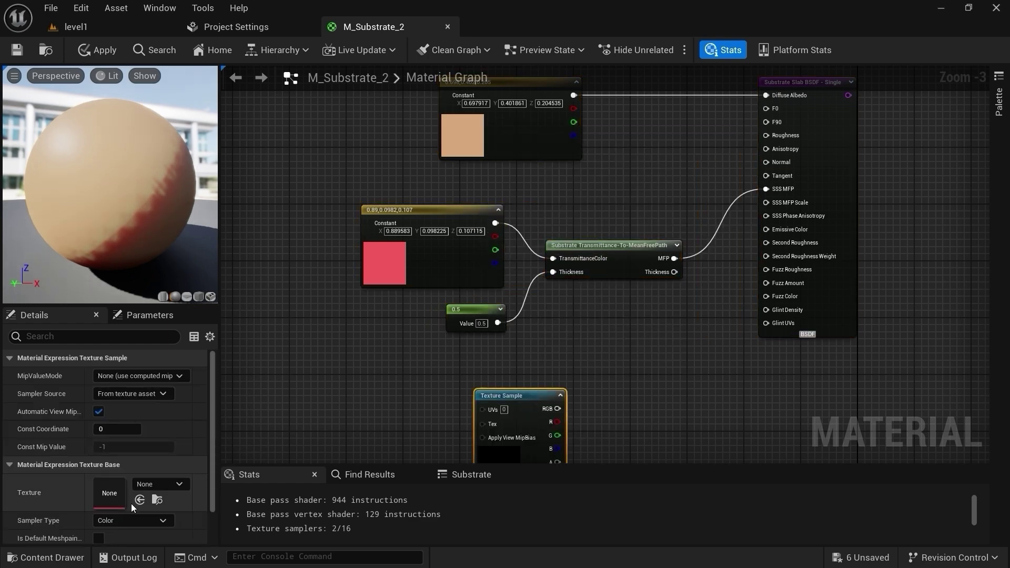
pyautogui.click(166, 484)
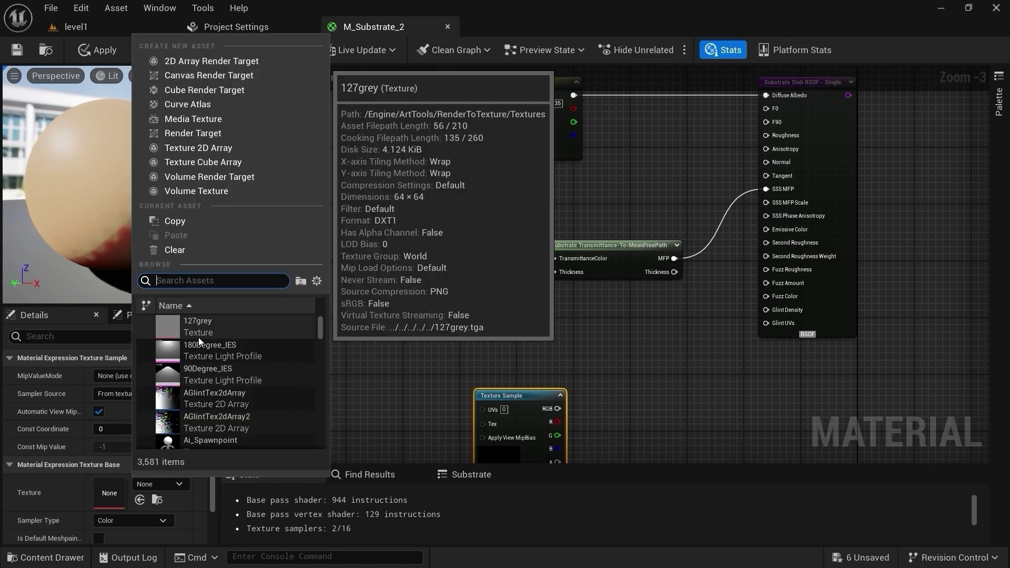
pyautogui.write('T_Ground_Gravel_N')
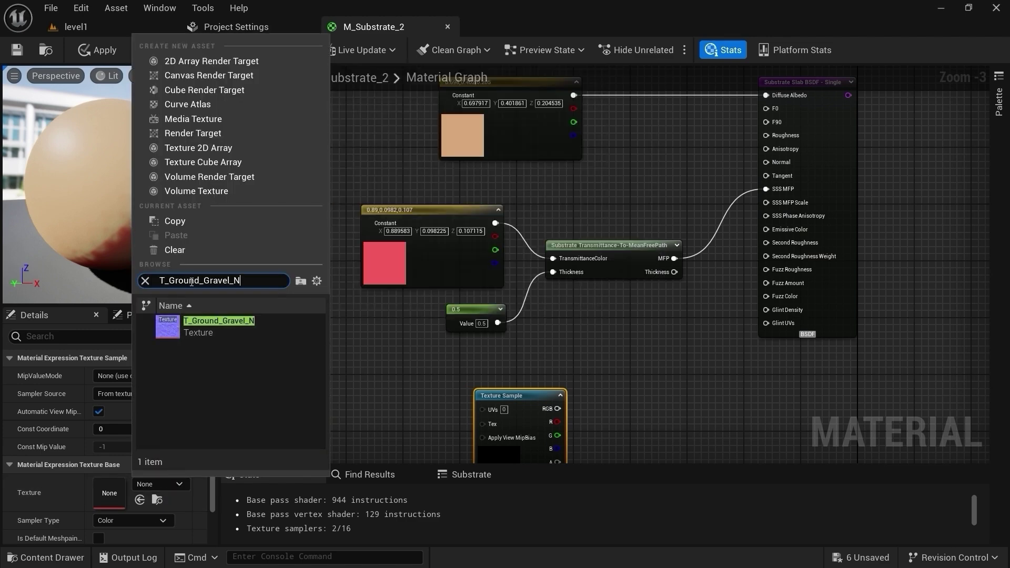
pyautogui.click(172, 327)
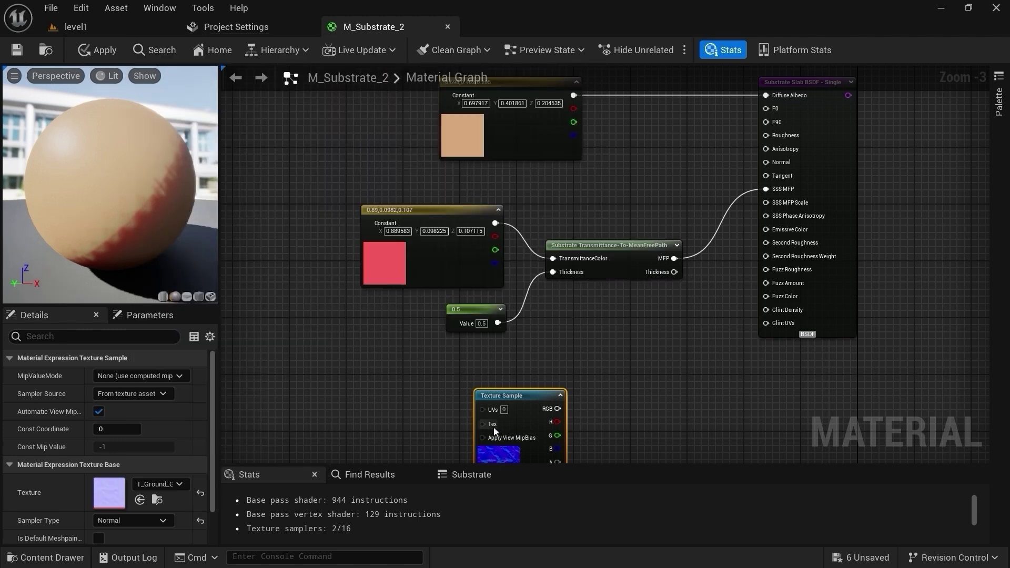
# Step: Move the gravel normal texture beside the duplicated slab and connect its RGB output to the slab's Normal input
pyautogui.moveTo(545, 416); pyautogui.dragTo(600, 329)
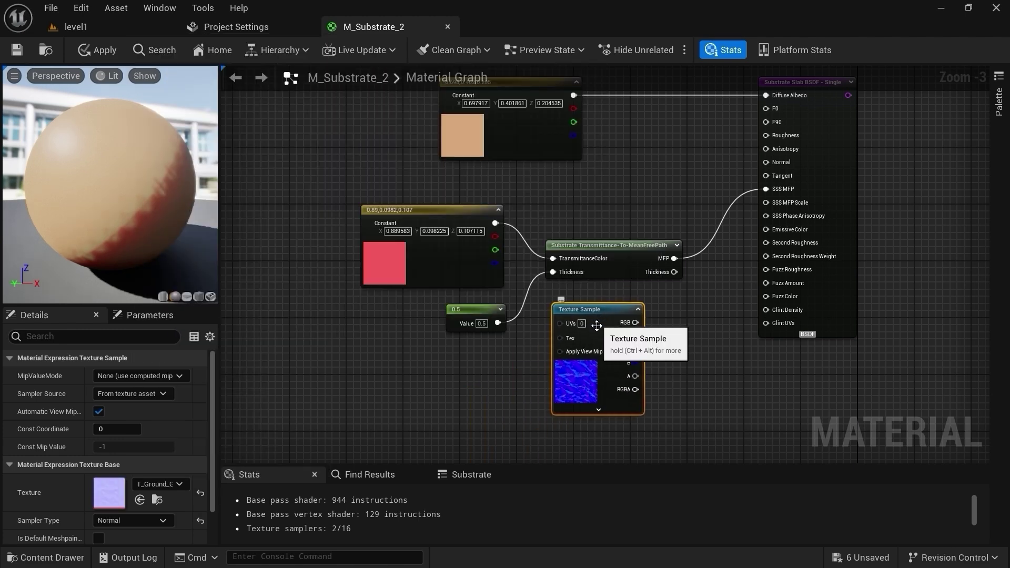
pyautogui.moveTo(601, 335); pyautogui.dragTo(593, 371, button='right')
pyautogui.moveTo(594, 371); pyautogui.dragTo(764, 204)
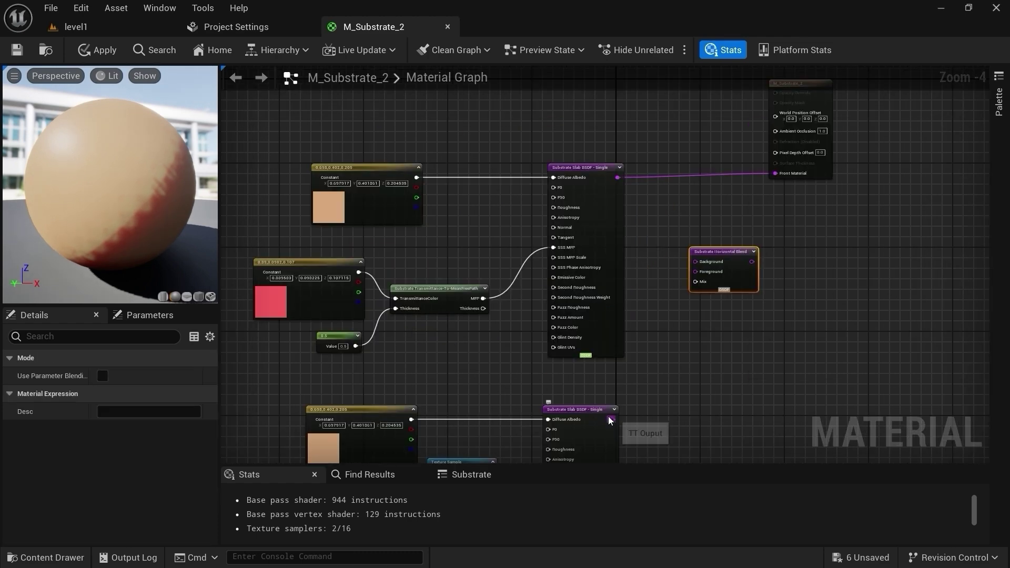
# Step: Connect the duplicated slab to the material's Front Material input and rotate the preview sphere to inspect the bumpy surface
pyautogui.moveTo(613, 419); pyautogui.dragTo(775, 174)
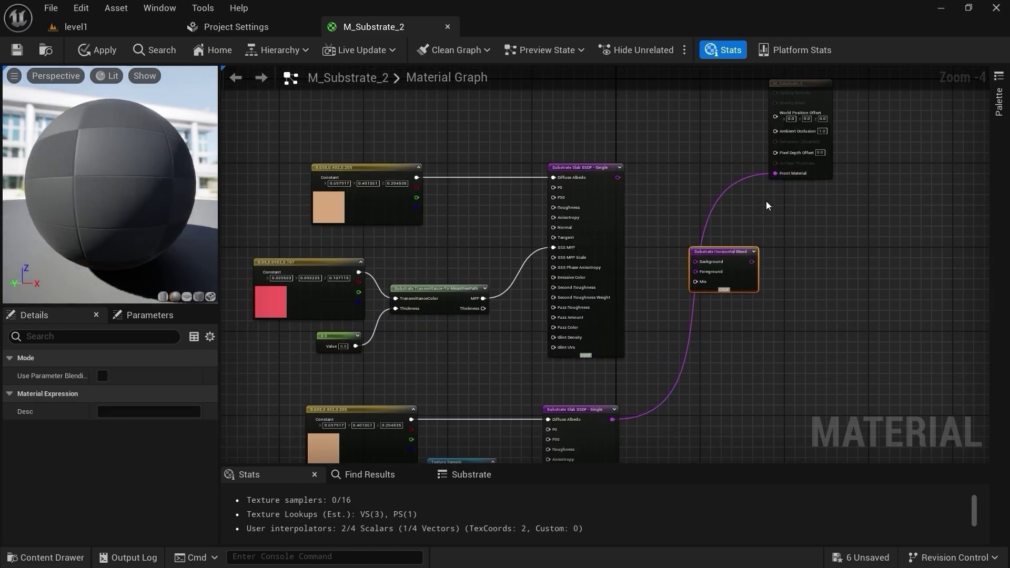
pyautogui.scroll(4, 766, 206)
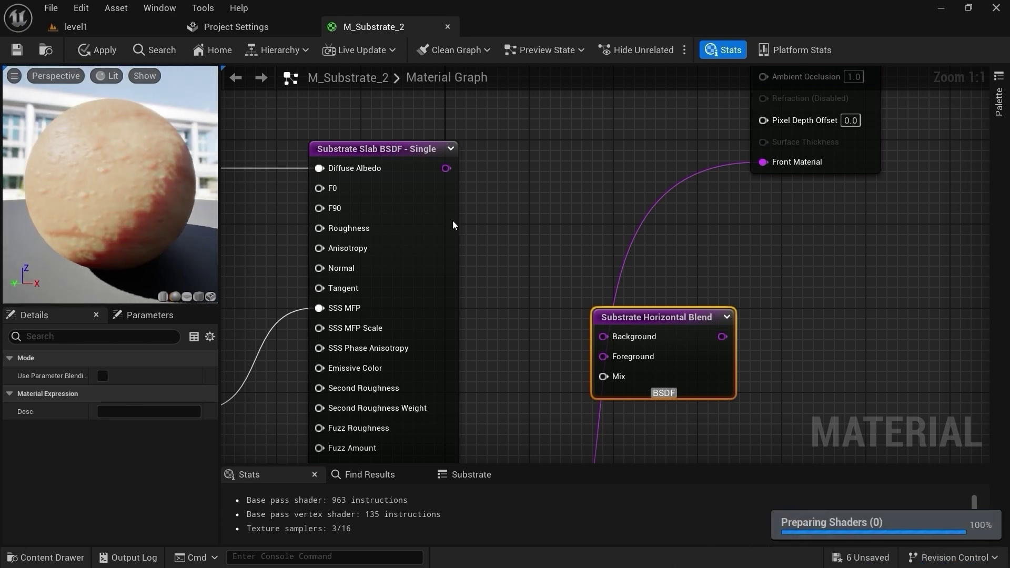
pyautogui.moveTo(130, 199); pyautogui.dragTo(173, 199)
pyautogui.moveTo(533, 403); pyautogui.dragTo(636, 175, button='right')
pyautogui.scroll(-3, 638, 291)
pyautogui.moveTo(638, 291); pyautogui.dragTo(695, 79, button='right')
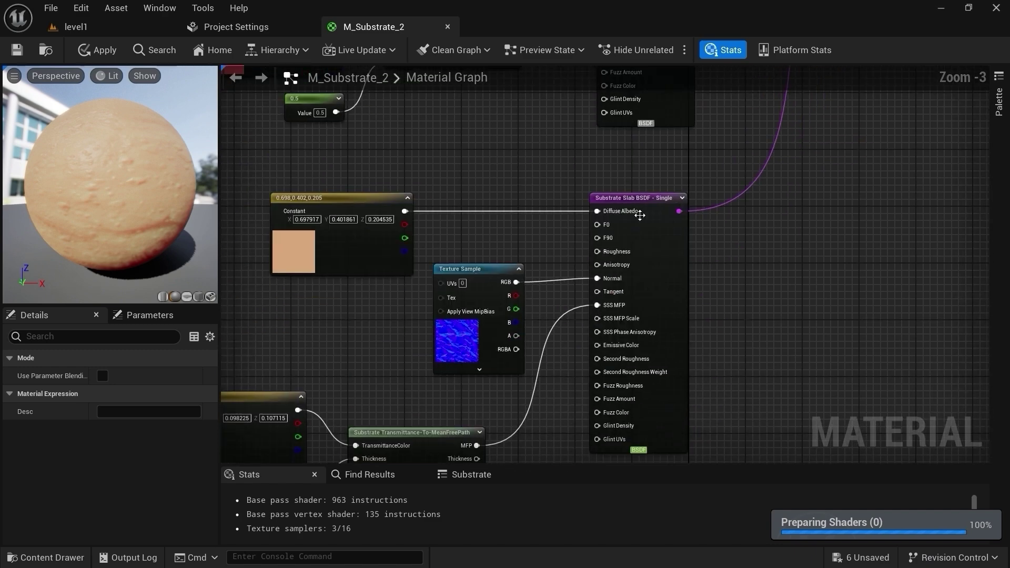
# Step: Move the duplicated slab's red colour, 0.5 constant and Transmittance-To-MeanFreePath nodes up, closer to the tan colour node
pyautogui.moveTo(346, 405); pyautogui.dragTo(429, 334, button='right')
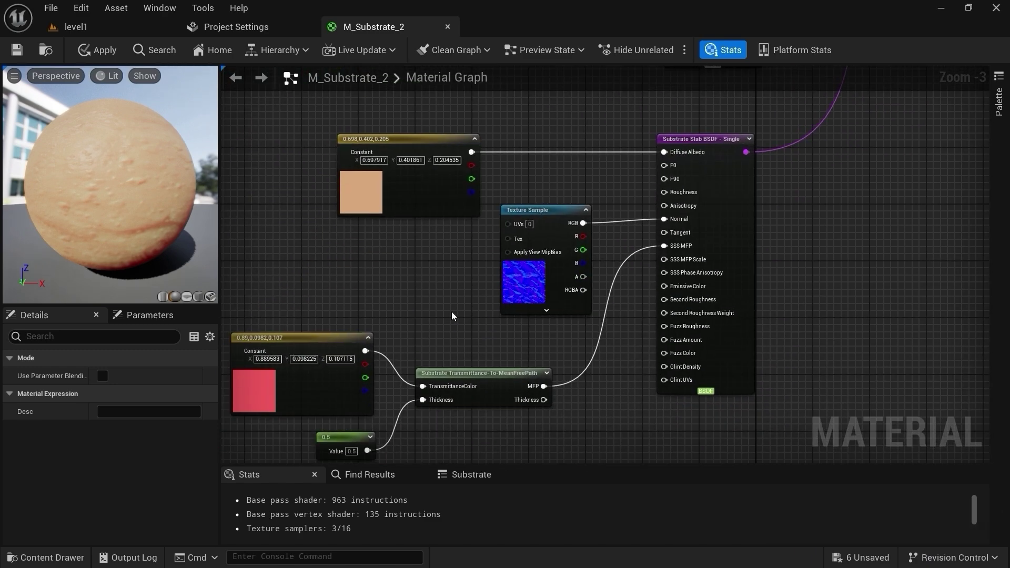
pyautogui.moveTo(474, 293); pyautogui.dragTo(493, 235, button='right')
pyautogui.moveTo(367, 360); pyautogui.dragTo(472, 189)
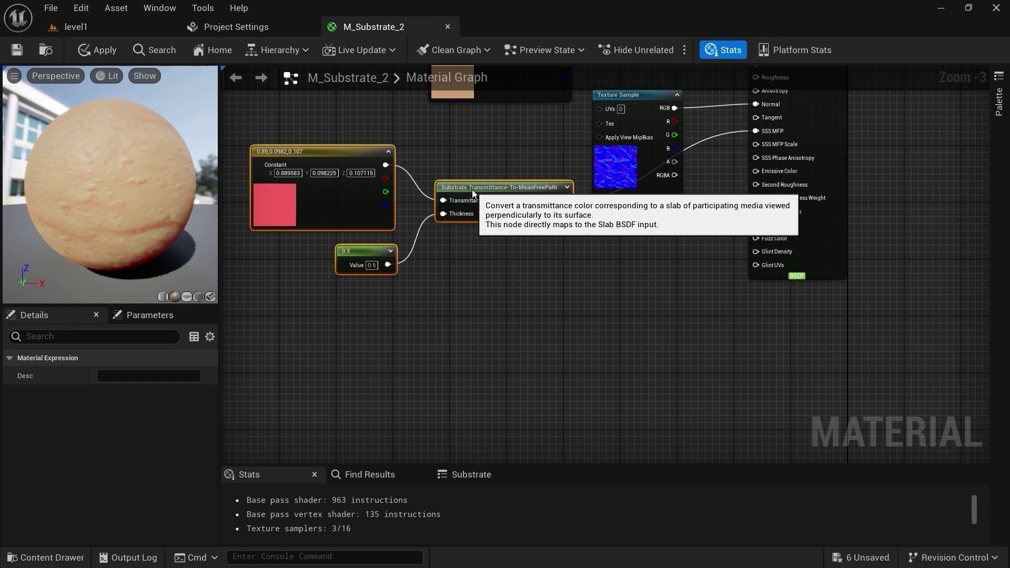
pyautogui.click(515, 264)
# Step: Duplicate the gravel Texture Sample node below the original and assign the OffsetNoiseDistanceFields_ForNormals texture to the copy
pyautogui.moveTo(581, 260); pyautogui.dragTo(581, 299, button='right')
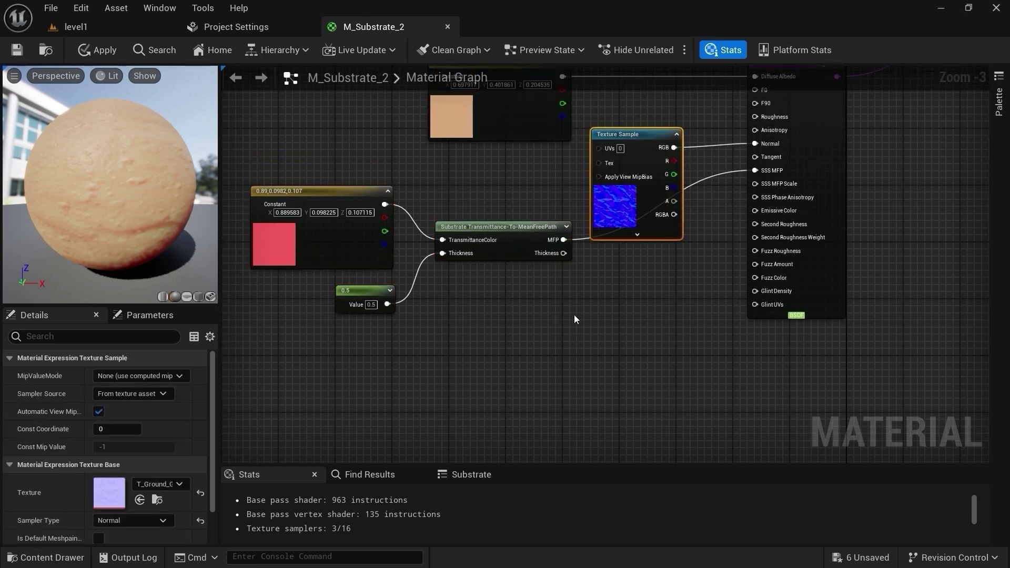
pyautogui.hotkey('ctrl', 'v')
pyautogui.moveTo(596, 335); pyautogui.dragTo(583, 335)
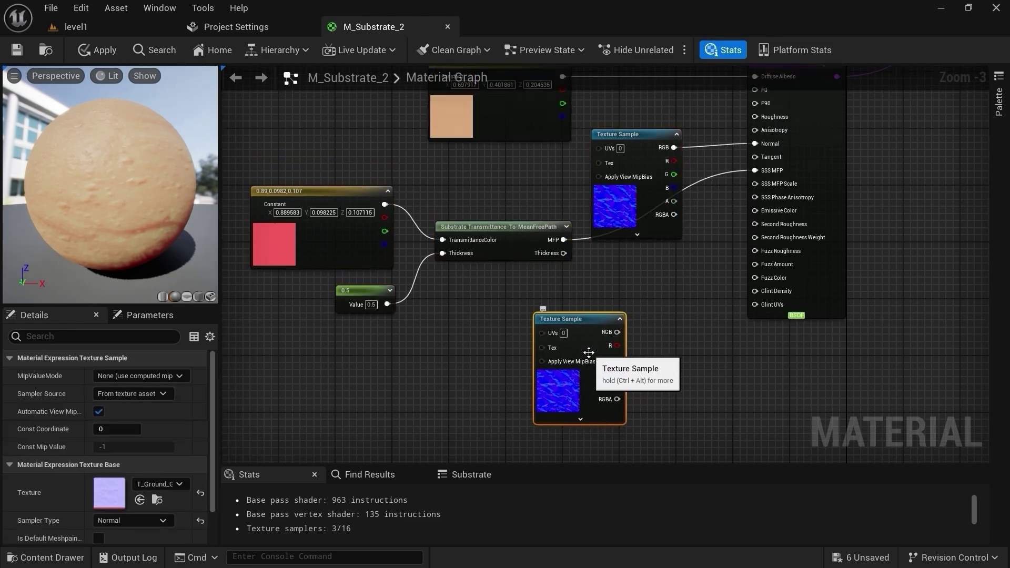
pyautogui.click(155, 482)
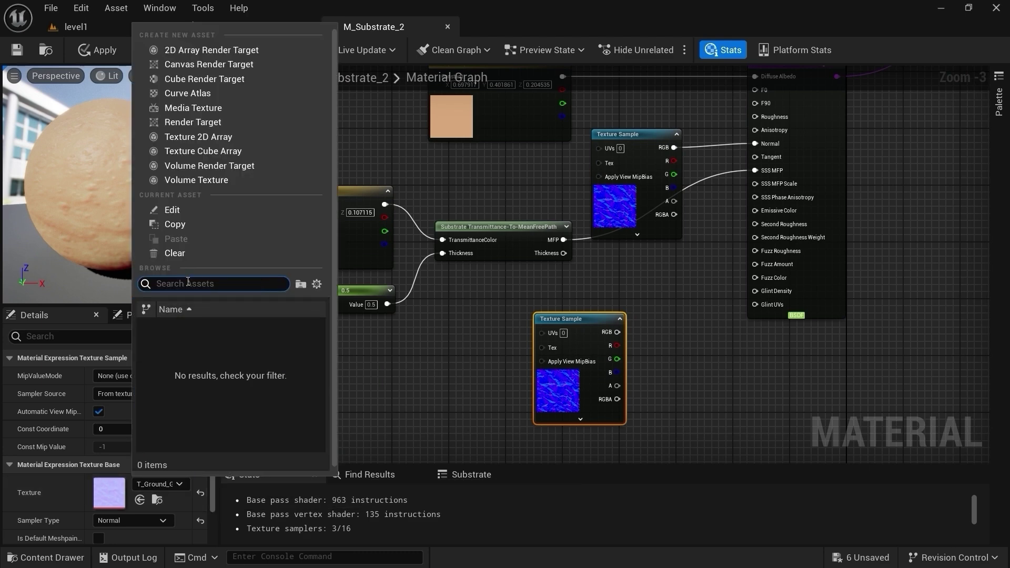
pyautogui.write('OffsetNoiseDistanceFields_ForNormals')
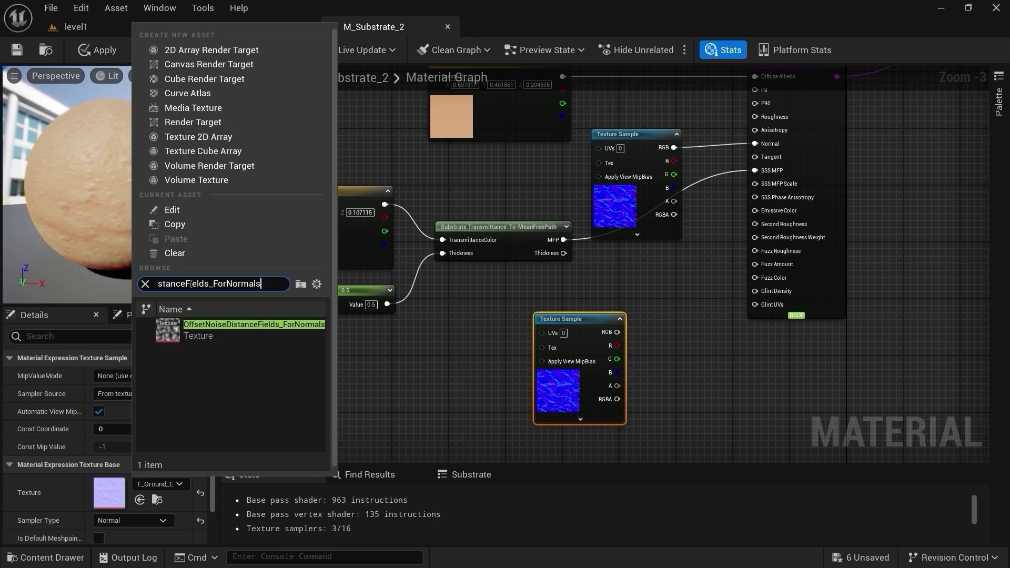
pyautogui.moveTo(172, 338)
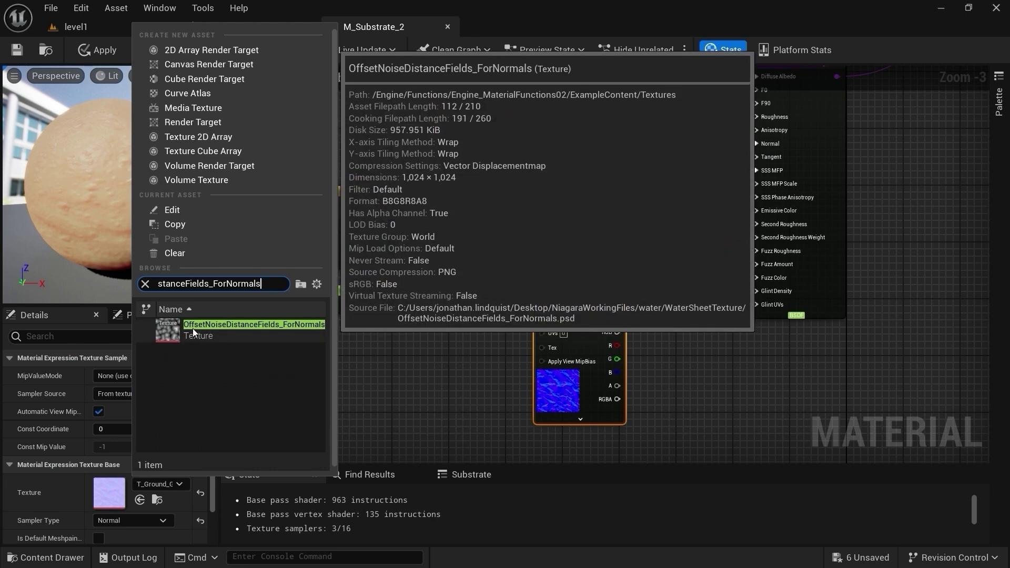
pyautogui.click(178, 334)
# Step: Connect the noise texture's RGB output directly to the duplicated slab's Roughness input
pyautogui.moveTo(655, 392); pyautogui.dragTo(581, 450, button='right')
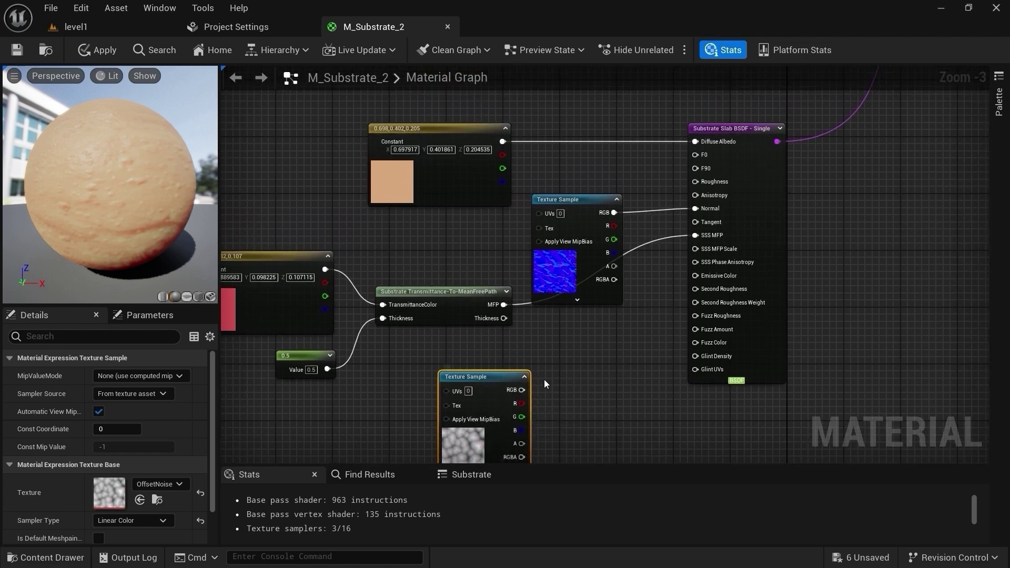
pyautogui.moveTo(523, 388); pyautogui.dragTo(535, 388, button='right')
pyautogui.moveTo(535, 390); pyautogui.dragTo(708, 183)
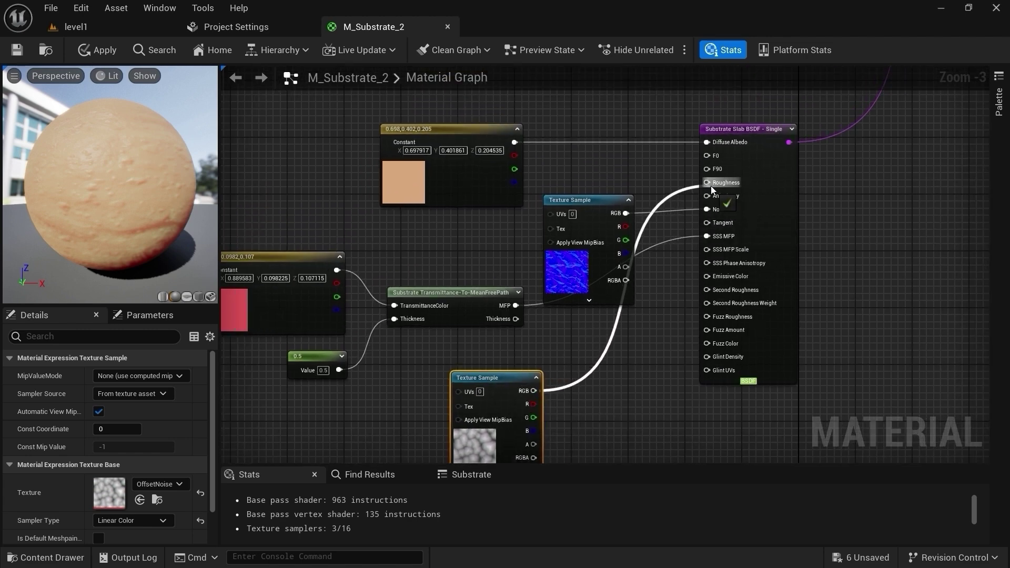
# Step: Insert a Multiply node between the noise texture's RGB output and the slab's Roughness input, using its A input
pyautogui.moveTo(584, 381); pyautogui.dragTo(642, 287, button='right')
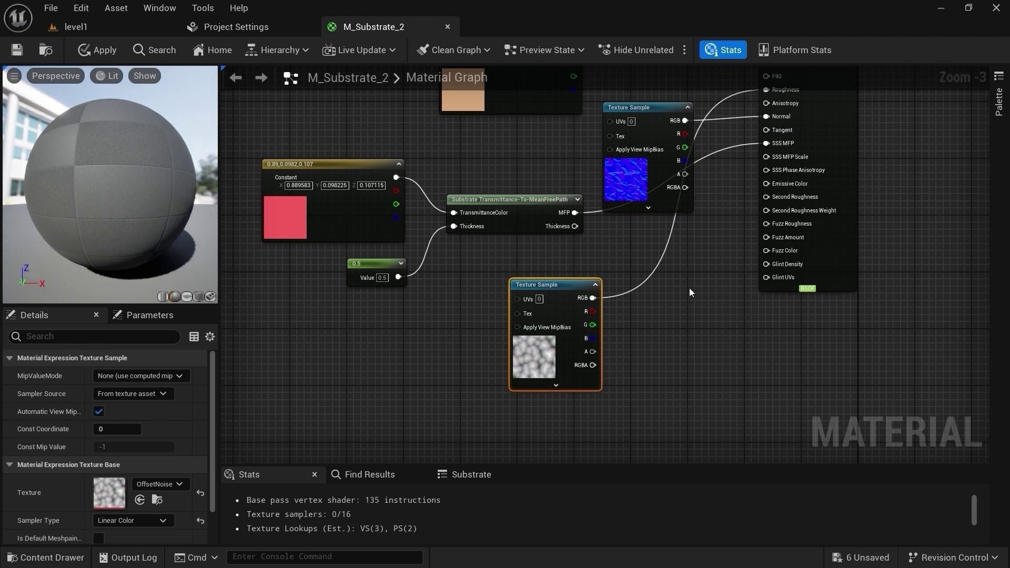
pyautogui.click(705, 275)
pyautogui.moveTo(746, 314); pyautogui.dragTo(696, 312)
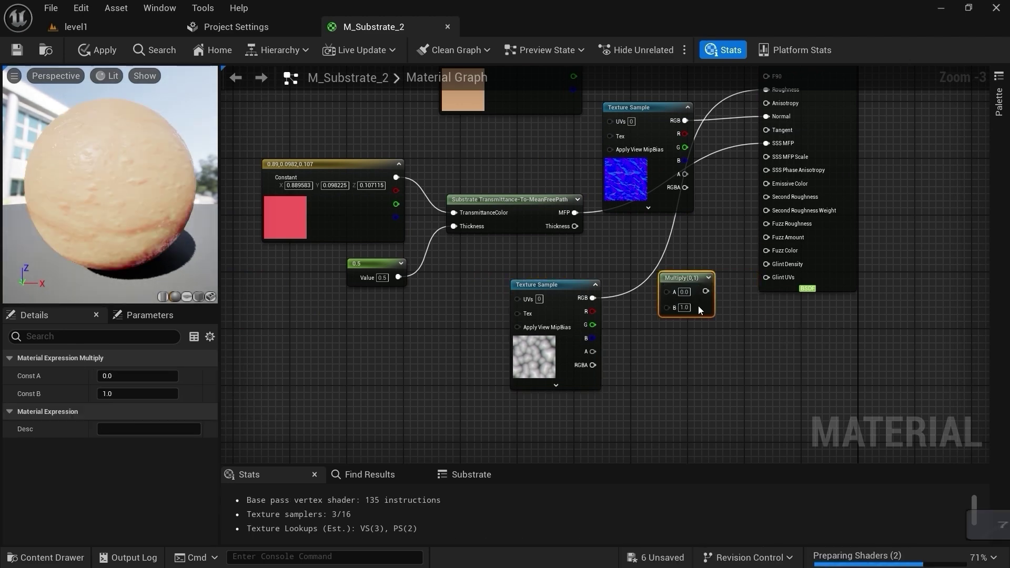
pyautogui.moveTo(648, 336); pyautogui.dragTo(623, 372, button='right')
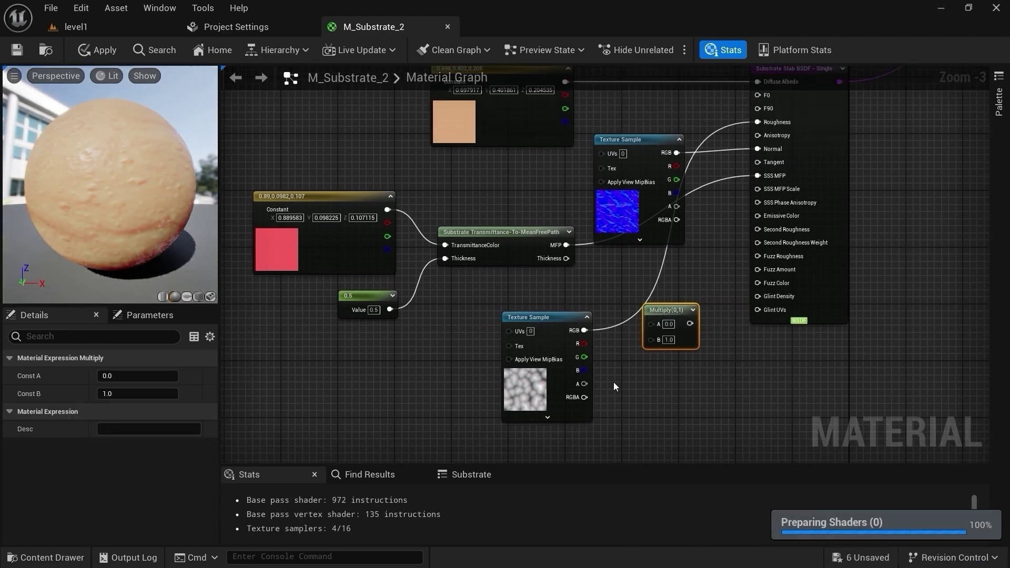
pyautogui.moveTo(583, 330); pyautogui.dragTo(649, 327)
pyautogui.moveTo(736, 323); pyautogui.dragTo(683, 404, button='right')
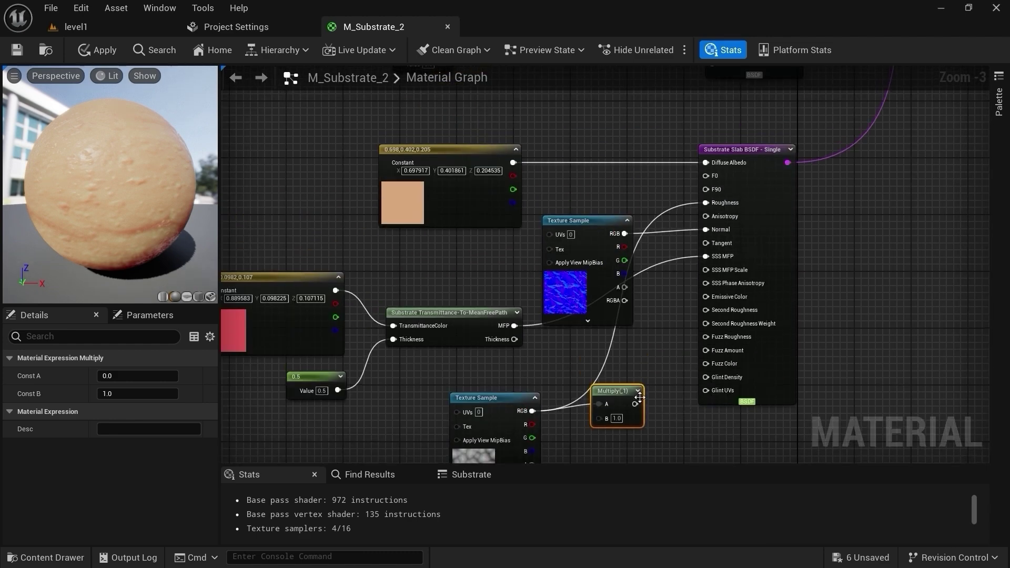
pyautogui.moveTo(636, 404); pyautogui.dragTo(725, 206)
# Step: Add a TextureCoordinate node to the left of the noise Texture Sample and undo the stray extra node
pyautogui.moveTo(241, 457); pyautogui.dragTo(425, 288, button='right')
pyautogui.rightClick(425, 289)
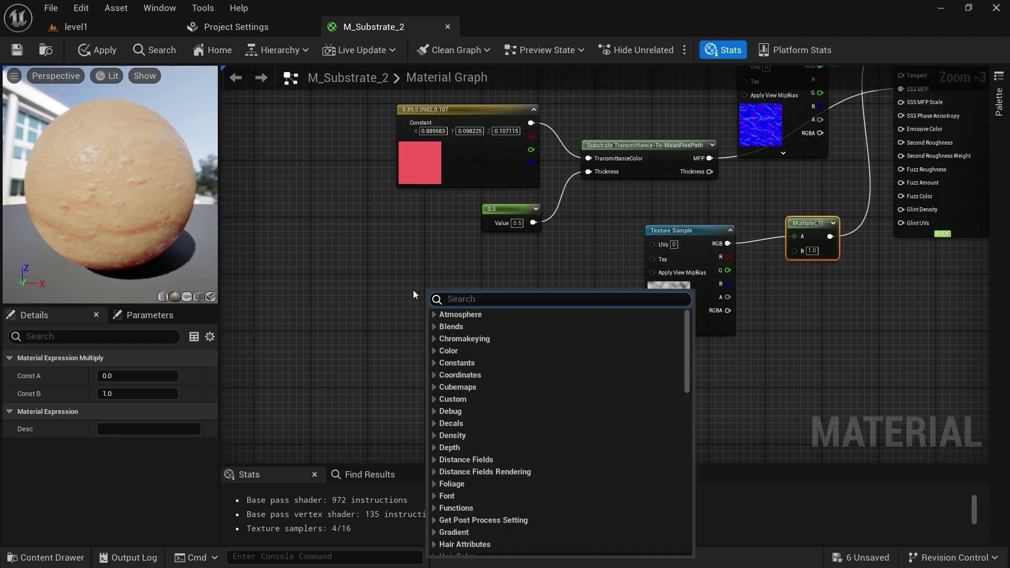
pyautogui.write('coord')
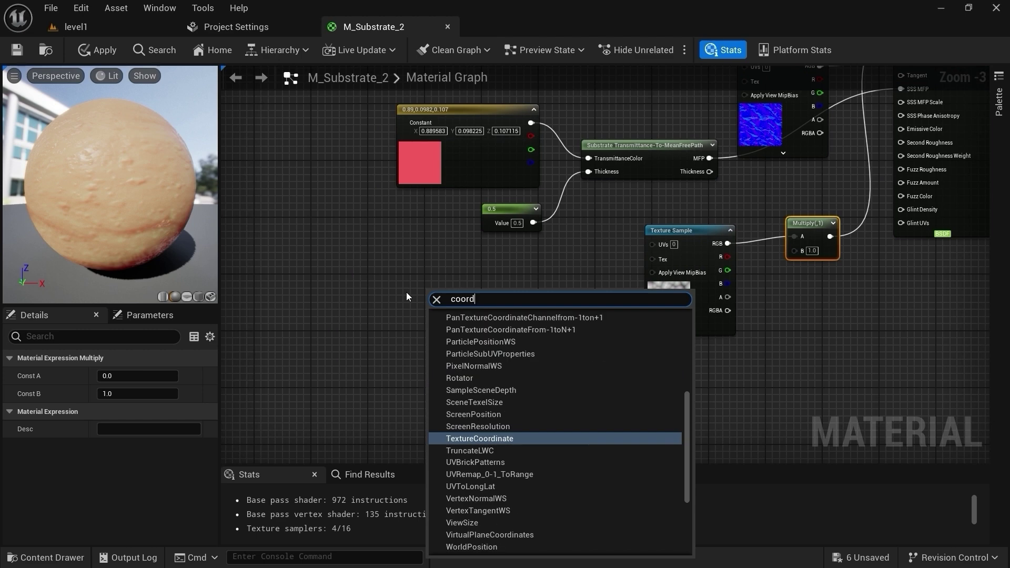
pyautogui.click(472, 438)
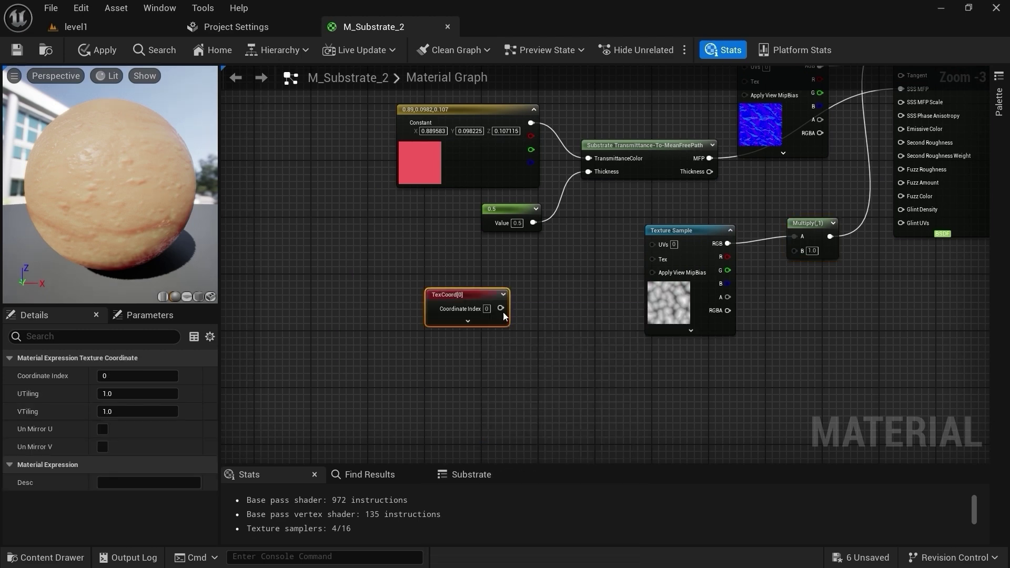
pyautogui.click(542, 324)
pyautogui.hotkey('ctrl', 'z')
# Step: Add a Panner node and sum it with the TexCoord node through an Add node feeding the noise texture's UVs input
pyautogui.rightClick(453, 392)
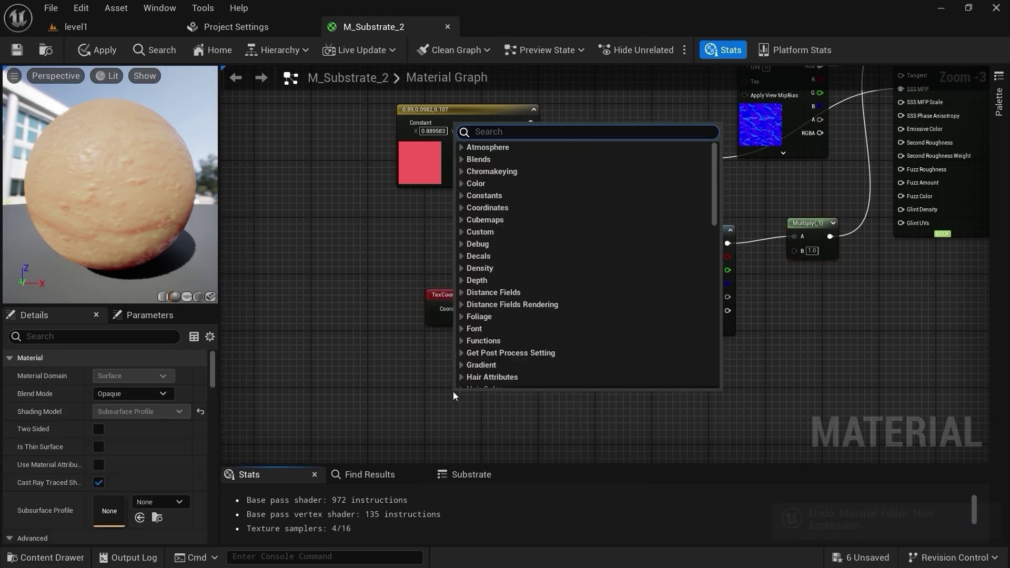
pyautogui.write('panner')
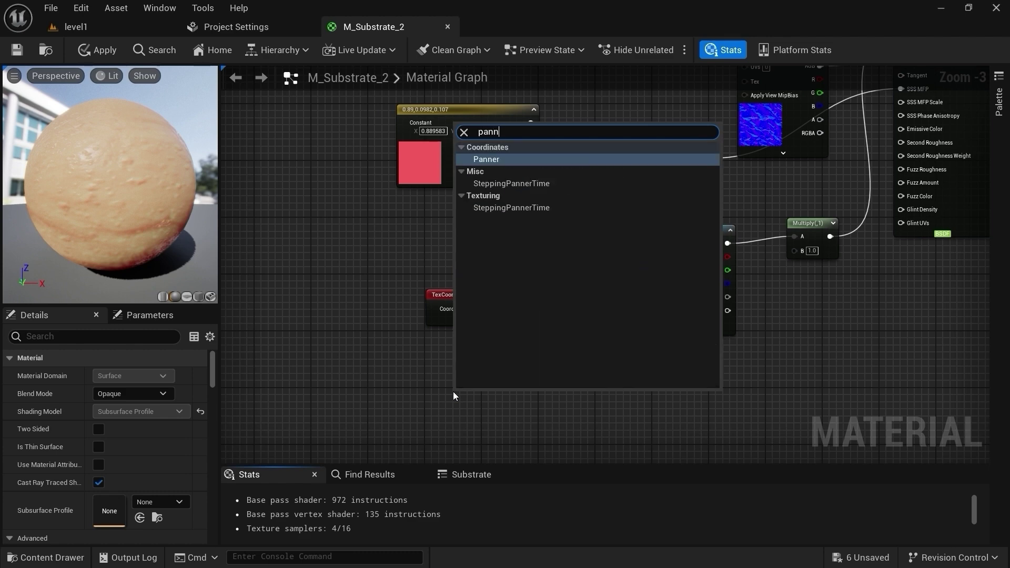
pyautogui.press('Return')
pyautogui.moveTo(490, 413); pyautogui.dragTo(651, 245)
pyautogui.moveTo(562, 425); pyautogui.dragTo(567, 340, button='right')
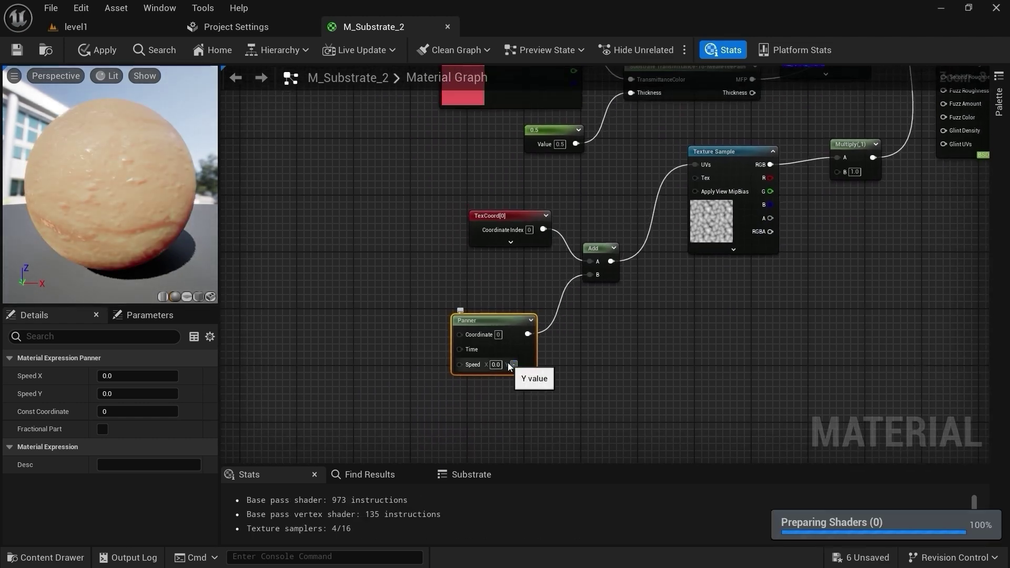
# Step: Set the Panner's Y speed to -0.4 and check the moving roughness on the preview sphere
pyautogui.click(510, 366)
pyautogui.write('-0.4')
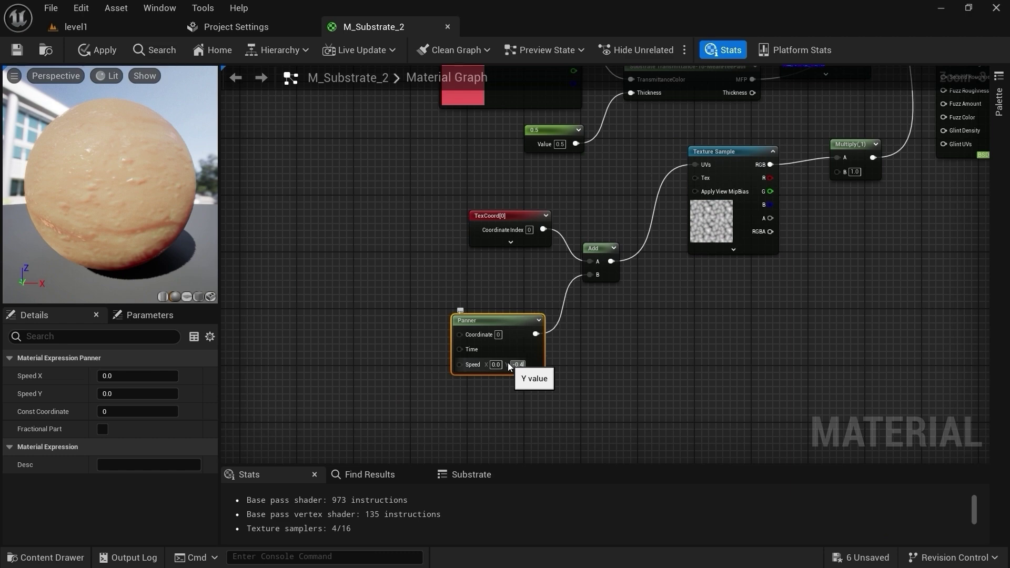
pyautogui.press('Return')
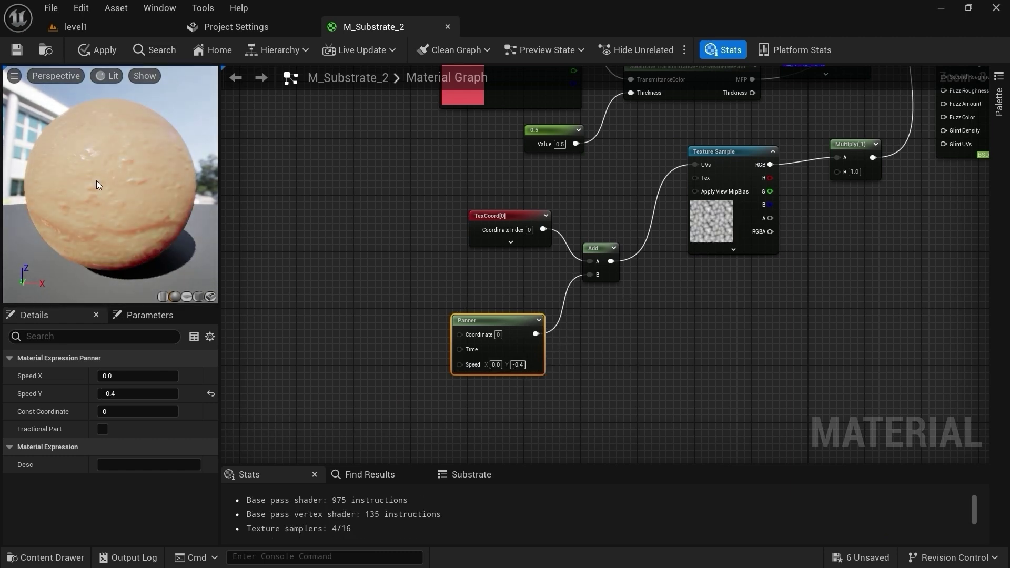
pyautogui.moveTo(105, 184); pyautogui.dragTo(181, 188)
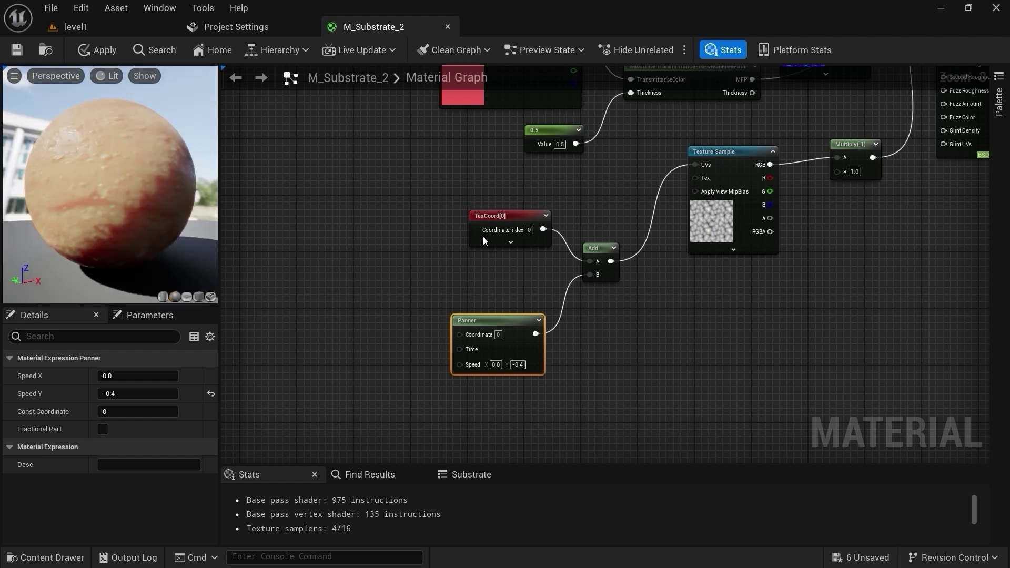
# Step: Move the noise Texture Sample together with its TexCoord, Add and Panner nodes farther away from the Multiply node
pyautogui.rightClick(437, 200)
pyautogui.click(415, 209)
pyautogui.moveTo(671, 299); pyautogui.dragTo(719, 339)
pyautogui.keyDown('shift'); pyautogui.click(714, 212); pyautogui.keyUp('shift')
pyautogui.moveTo(714, 212); pyautogui.dragTo(501, 254)
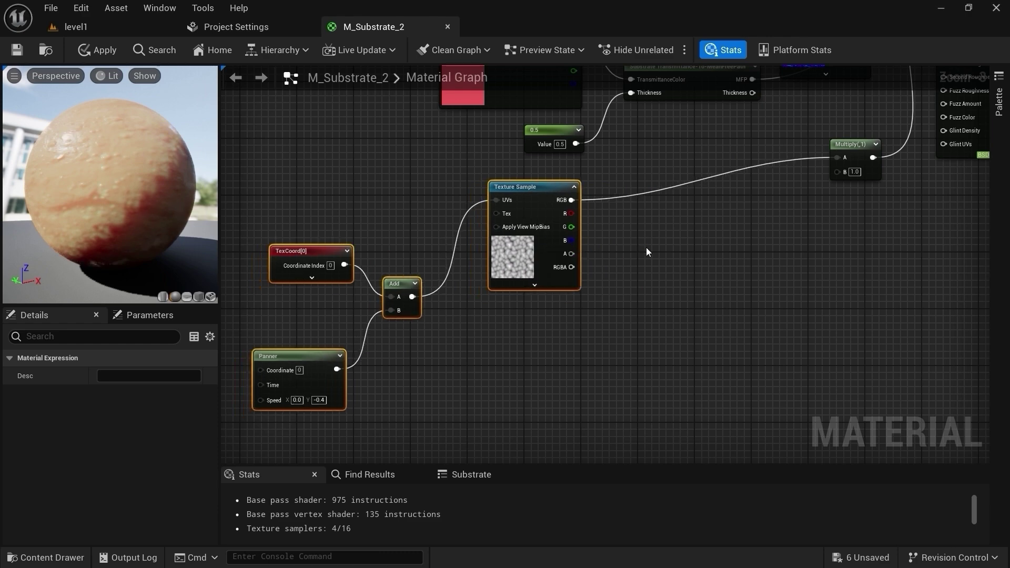
# Step: Replace the 0.5 constant on the Transmittance-To-MeanFreePath node's Thickness input with the noise texture's RGB output, deleting the constant
pyautogui.moveTo(646, 247); pyautogui.dragTo(620, 342, button='right')
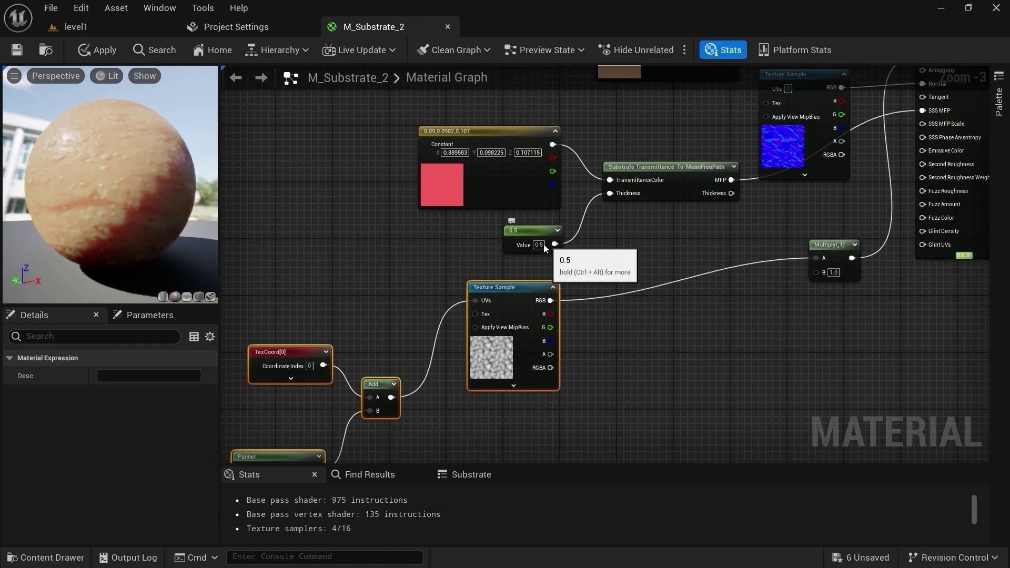
pyautogui.click(531, 236)
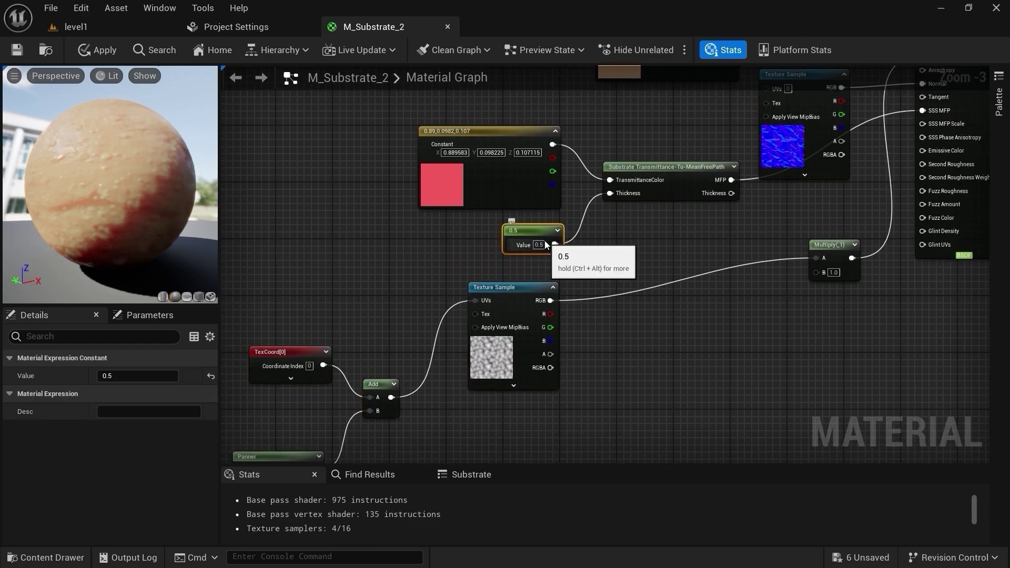
pyautogui.press('Delete')
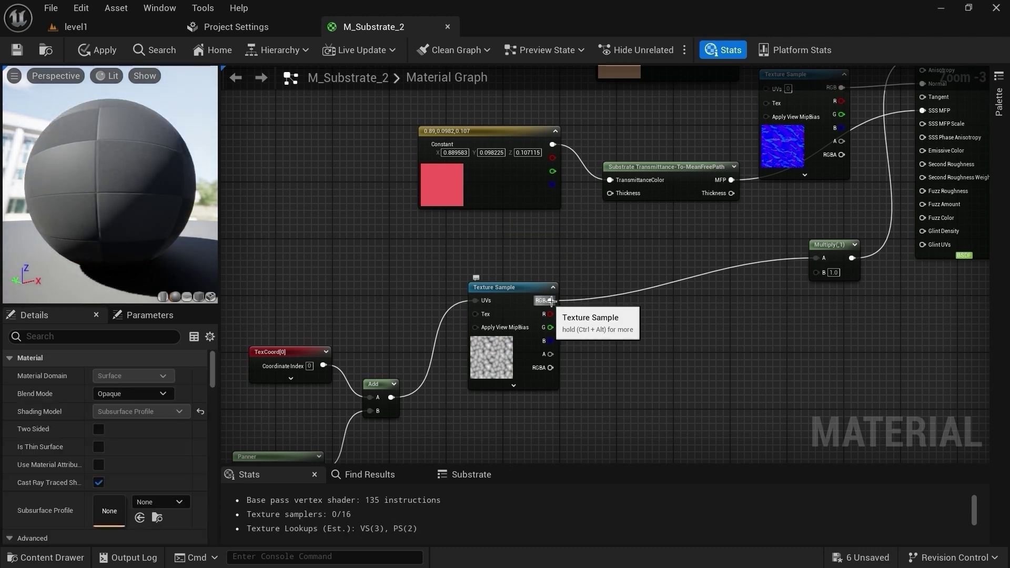
pyautogui.moveTo(550, 301); pyautogui.dragTo(611, 194)
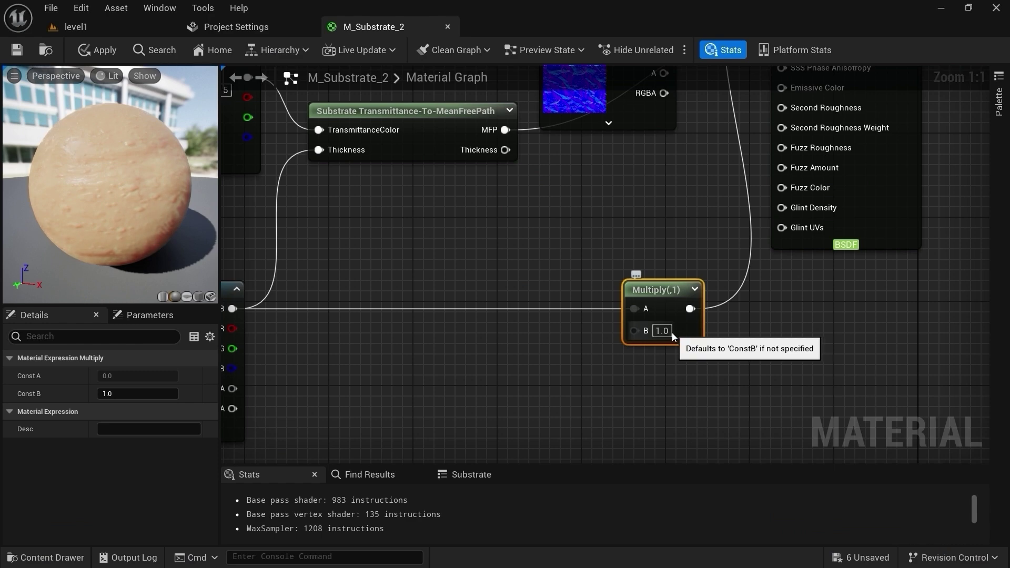
# Step: Set the roughness Multiply node's B value to 0.2 and inspect the preview sphere up close
pyautogui.click(666, 331)
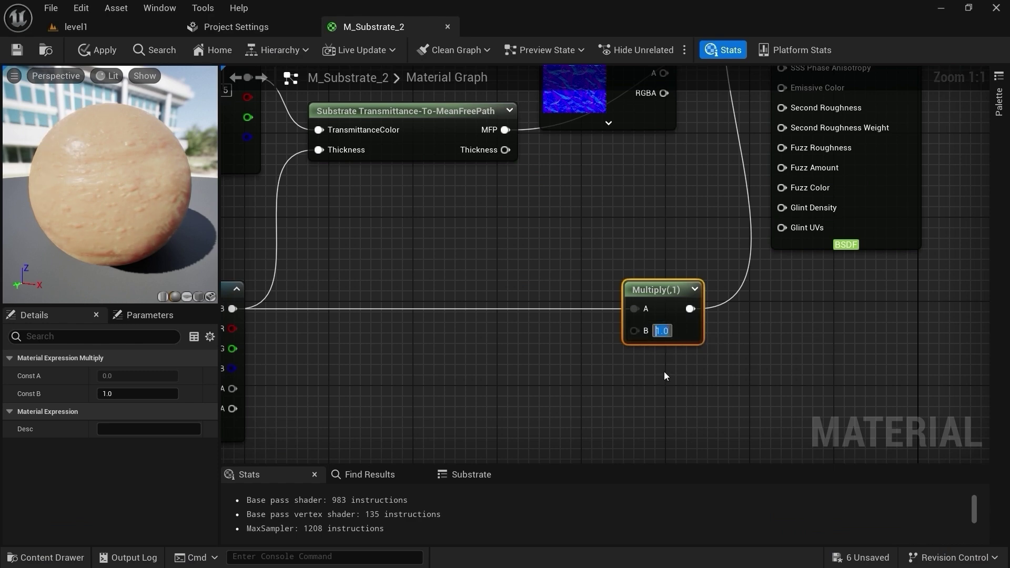
pyautogui.scroll(-1, 561, 370)
pyautogui.scroll(1, 452, 354)
pyautogui.scroll(-1, 460, 348)
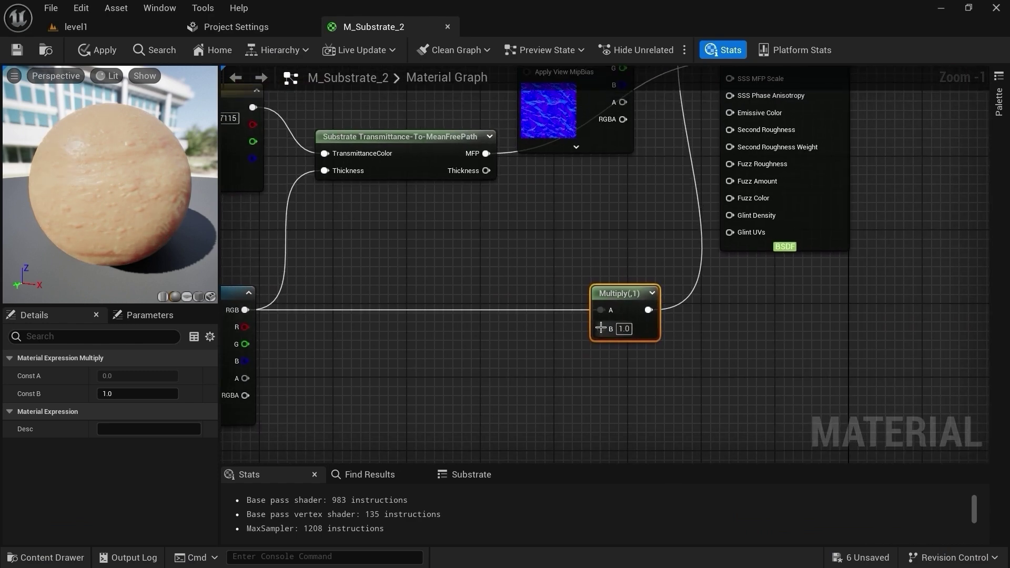
pyautogui.scroll(2, 621, 328)
pyautogui.click(629, 330)
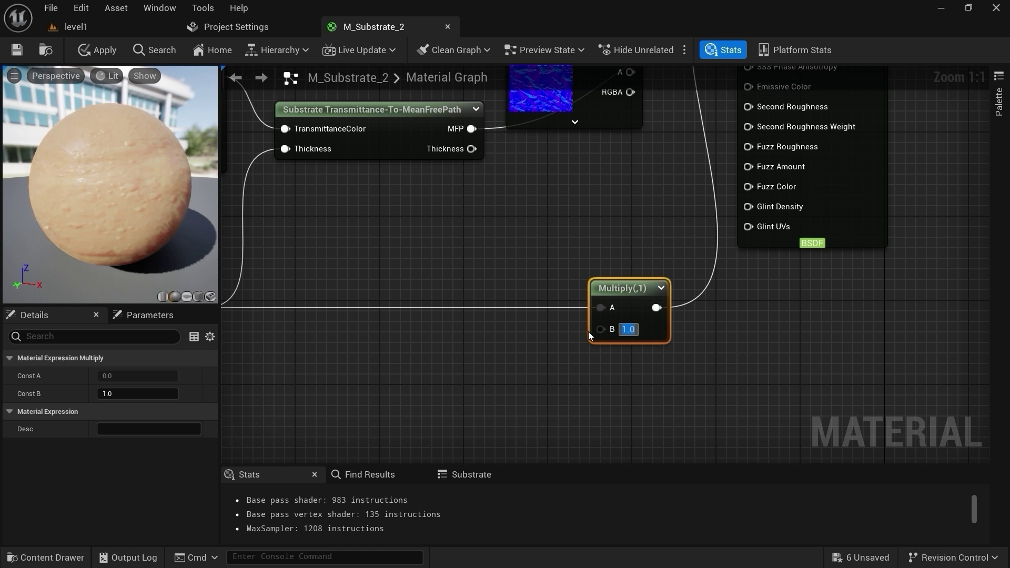
pyautogui.write('0.2')
pyautogui.press('Return')
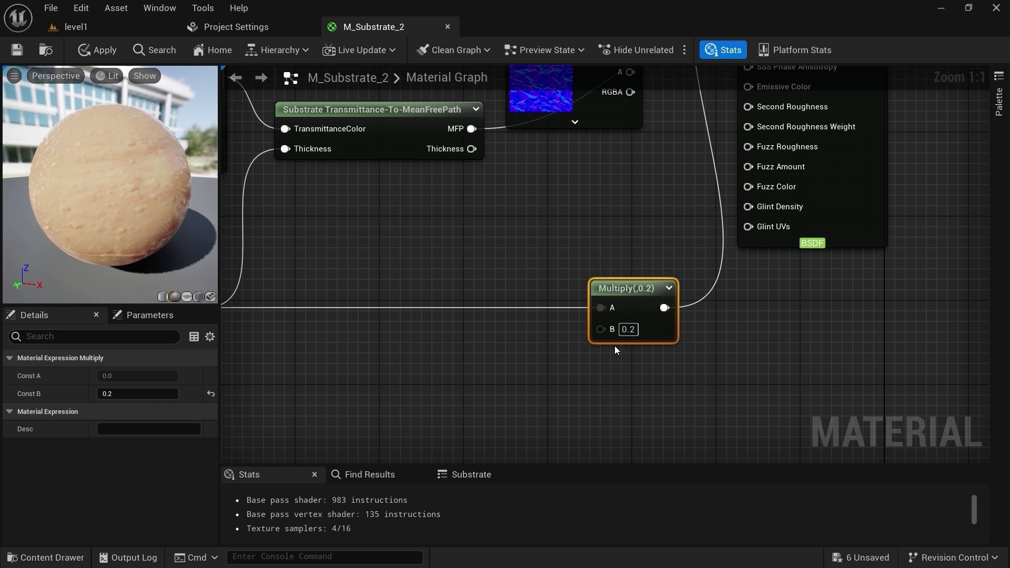
pyautogui.moveTo(158, 210); pyautogui.dragTo(179, 194)
pyautogui.scroll(-1, 350, 246)
pyautogui.scroll(-1, 446, 230)
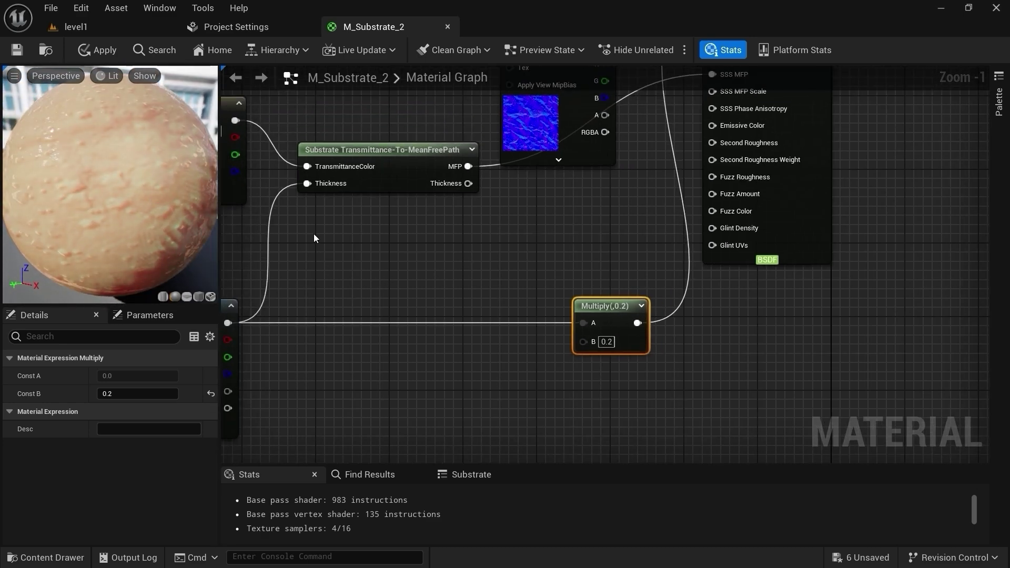
# Step: Connect the smooth skin slab to the Substrate Horizontal Blend's Background input and the bumpy slab to its Foreground input
pyautogui.scroll(-1, 458, 239)
pyautogui.scroll(-1, 450, 328)
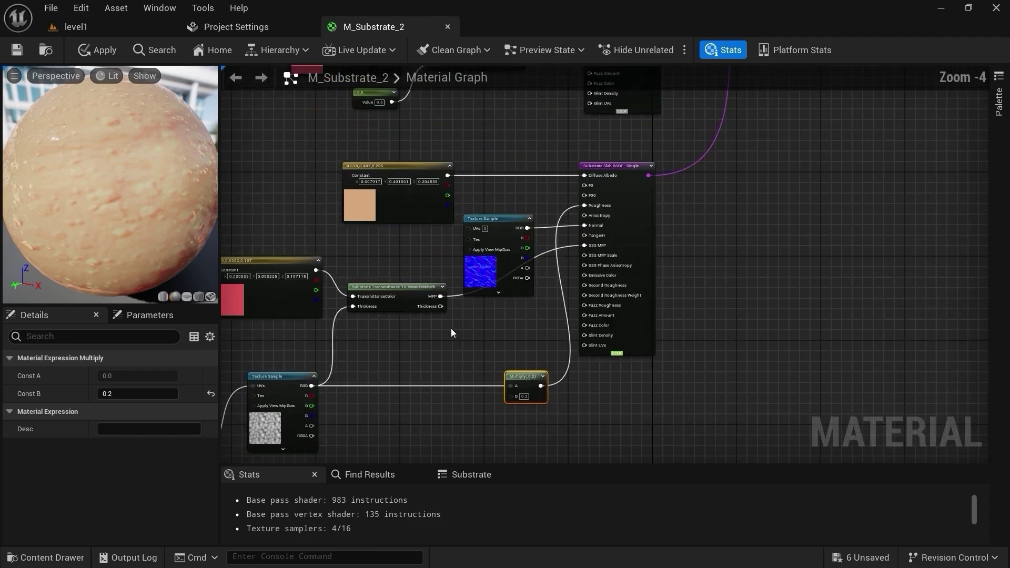
pyautogui.scroll(-1, 577, 243)
pyautogui.moveTo(637, 229); pyautogui.dragTo(616, 345, button='right')
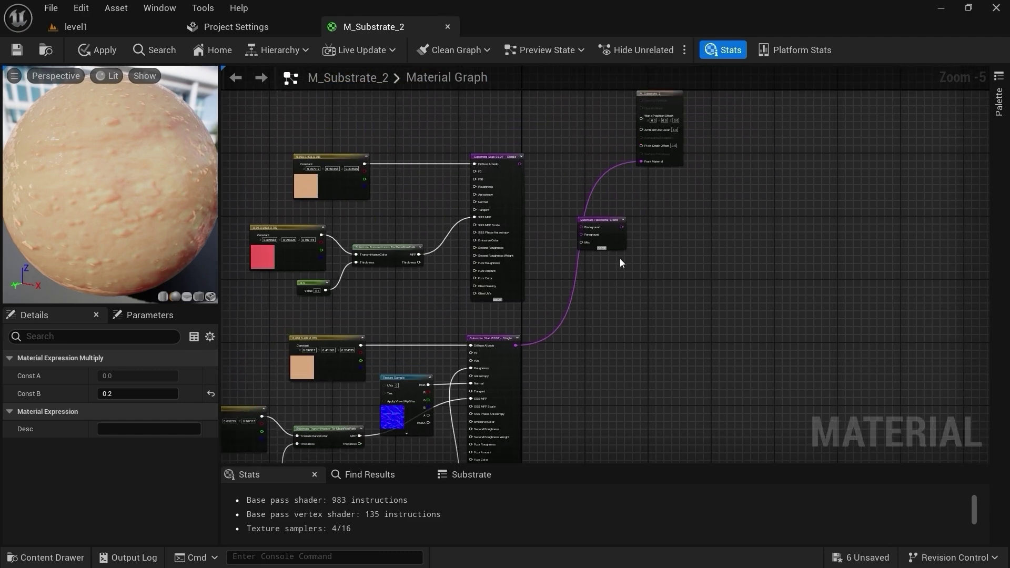
pyautogui.scroll(1, 674, 228)
pyautogui.scroll(1, 657, 241)
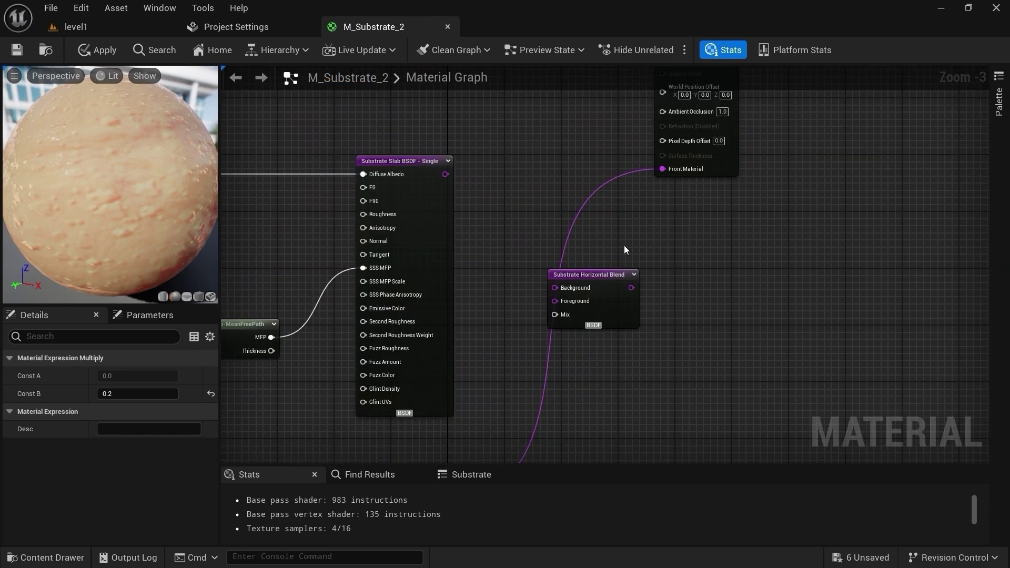
pyautogui.moveTo(445, 174); pyautogui.dragTo(556, 288)
pyautogui.scroll(3, 547, 337)
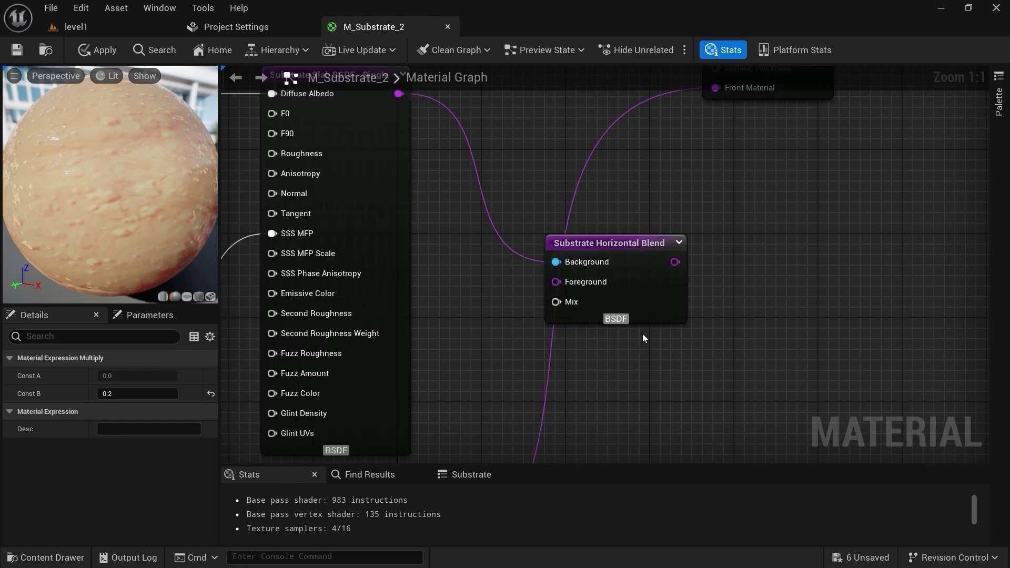
pyautogui.scroll(-2, 558, 398)
pyautogui.moveTo(558, 399); pyautogui.dragTo(618, 262, button='right')
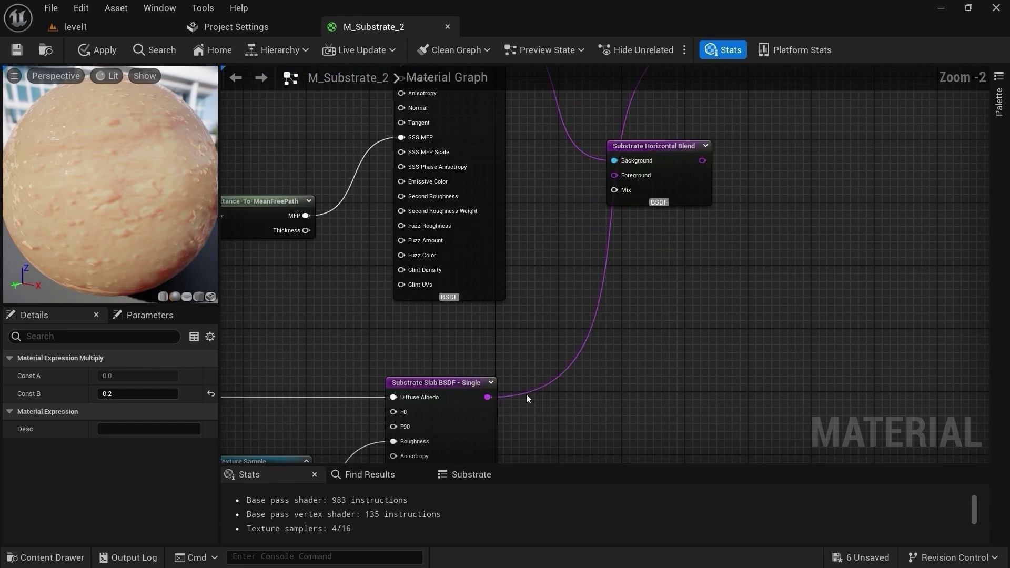
pyautogui.moveTo(488, 397); pyautogui.dragTo(614, 177)
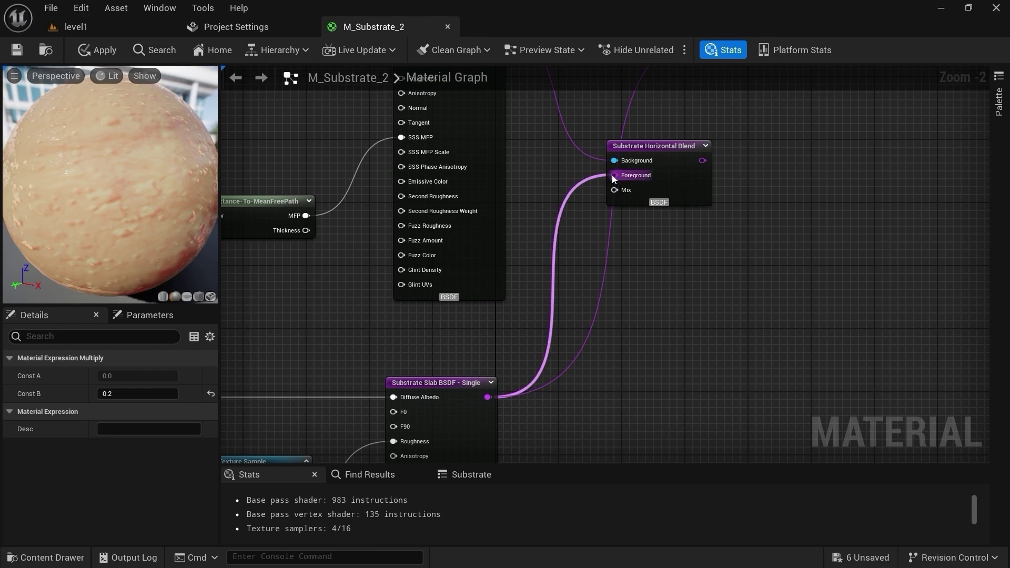
# Step: Connect the Horizontal Blend's output to the material's Front Material input and apply the material changes
pyautogui.moveTo(611, 174); pyautogui.dragTo(596, 345, button='right')
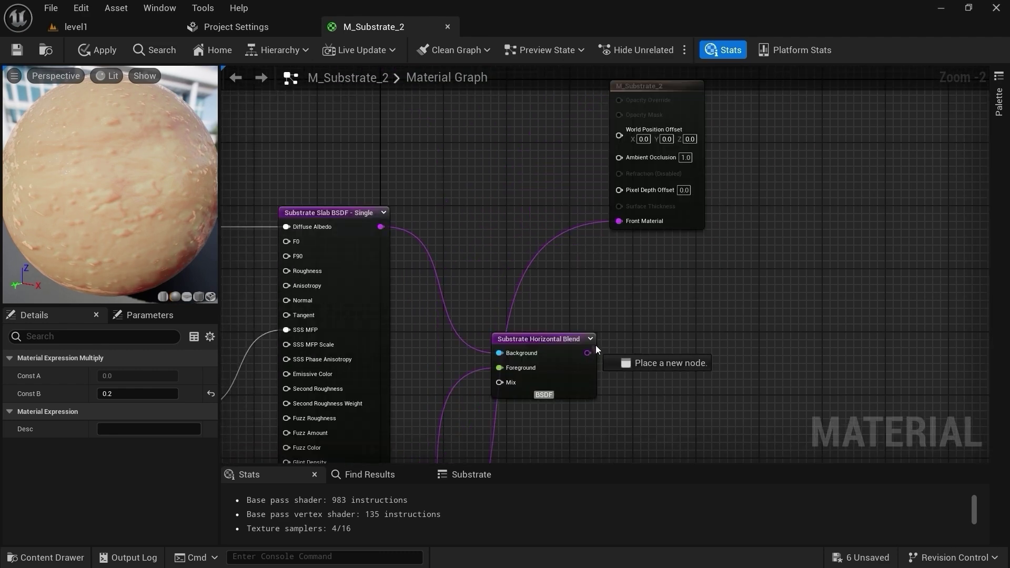
pyautogui.moveTo(595, 345); pyautogui.dragTo(626, 220)
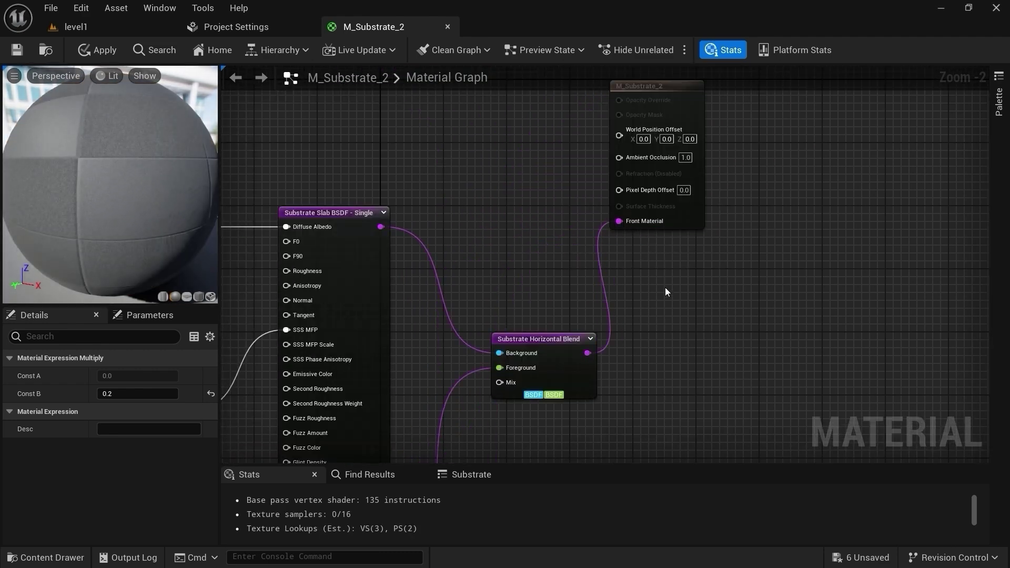
pyautogui.click(87, 49)
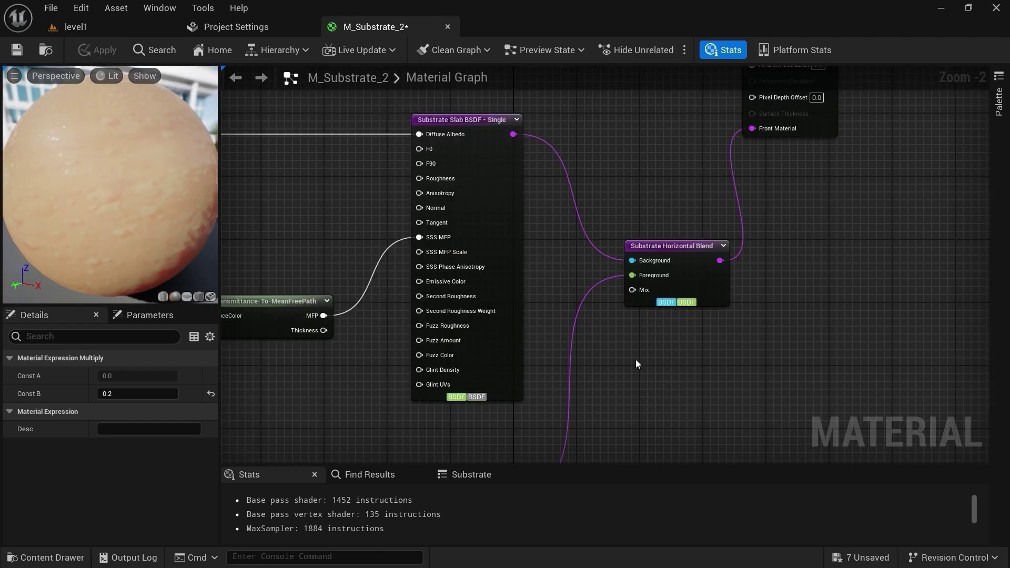
# Step: Drive the Horizontal Blend's Mix input with a new scalar parameter named SkinEffect, applying and saving the material
pyautogui.click(590, 389)
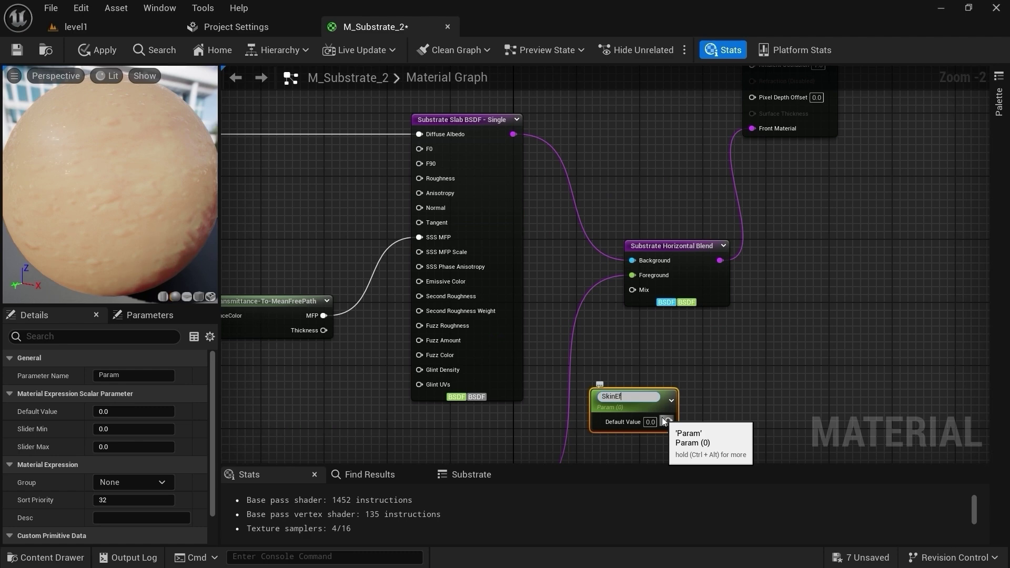
pyautogui.press('Return')
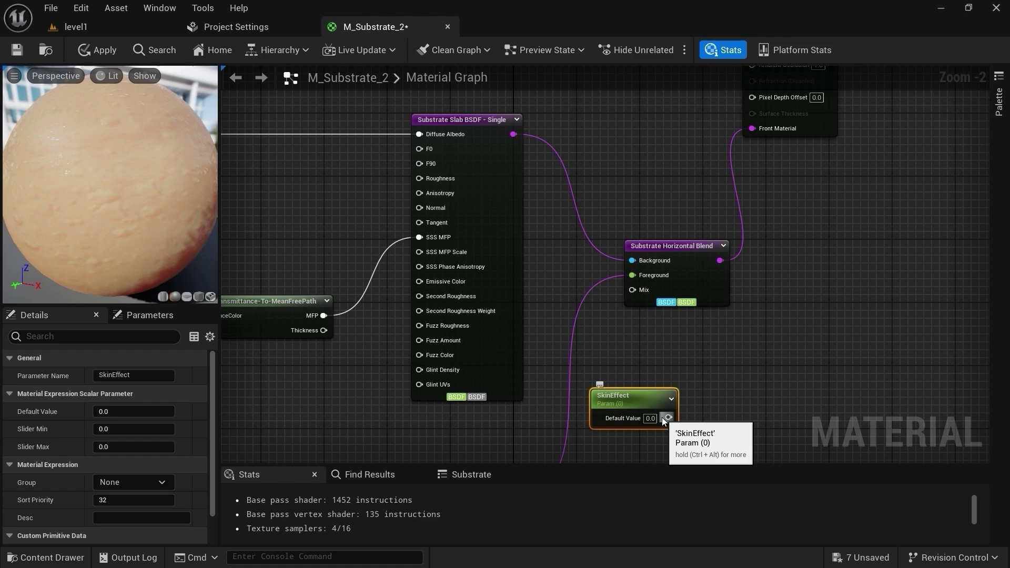
pyautogui.moveTo(663, 417); pyautogui.dragTo(632, 290)
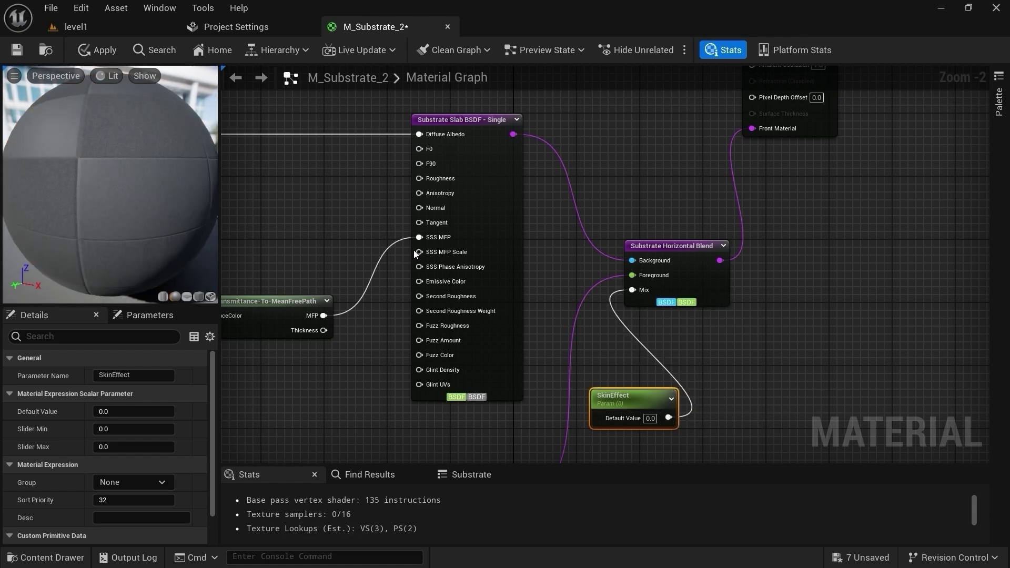
pyautogui.click(96, 50)
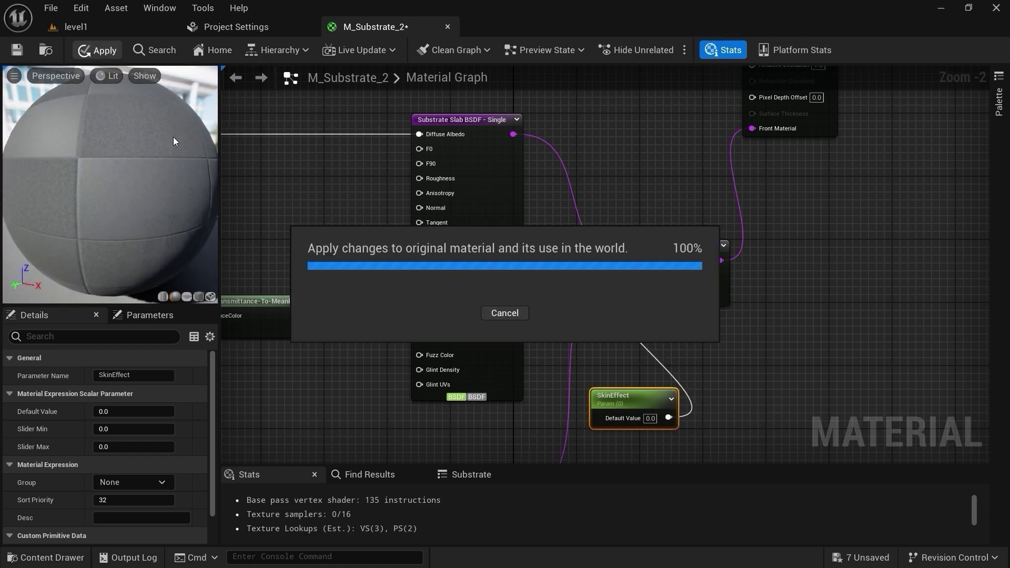
pyautogui.click(15, 53)
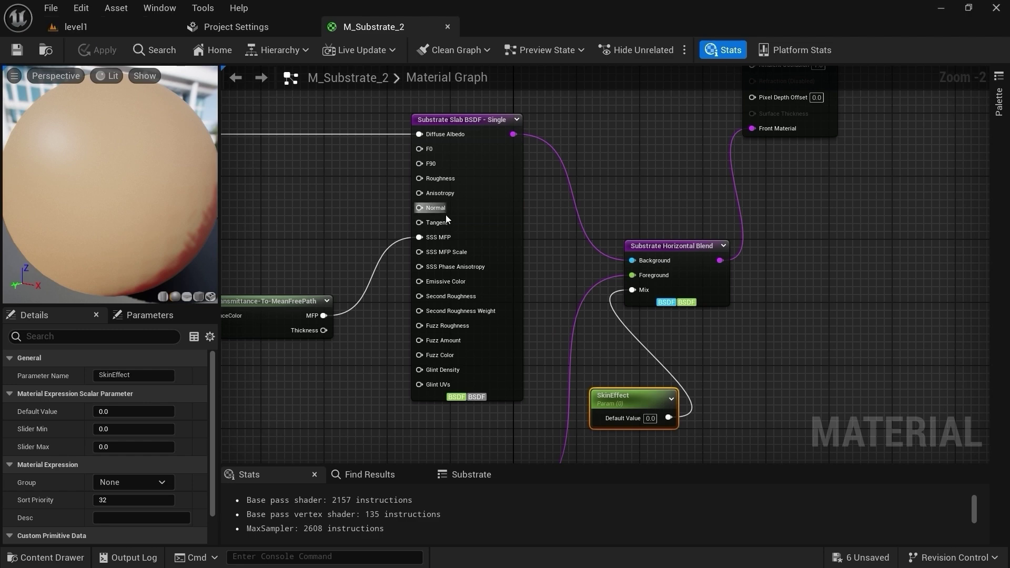
# Step: Create a material instance of M_Substrate_2 in the Materials folder and assign it to the sphere in level1
pyautogui.click(114, 27)
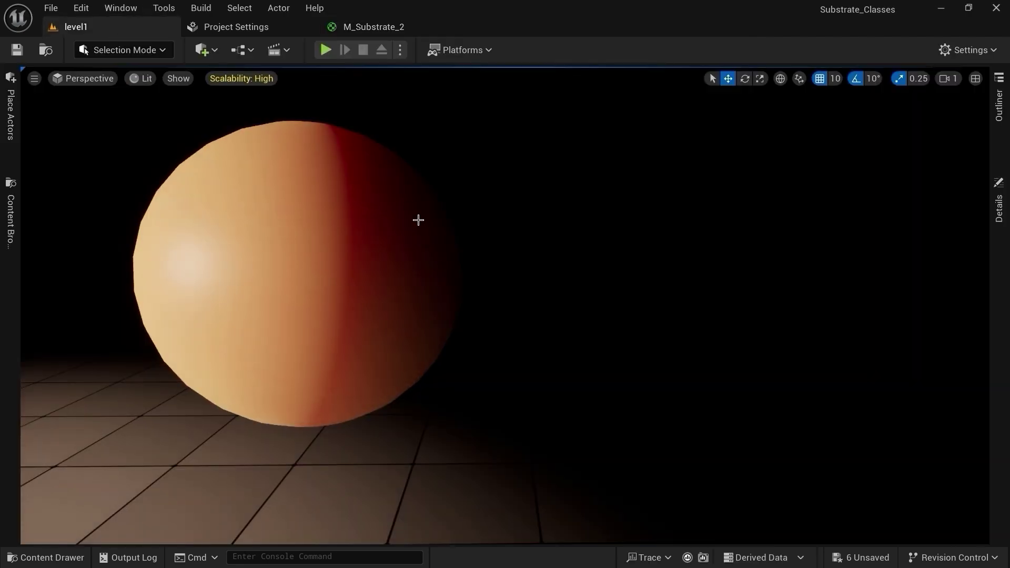
pyautogui.click(31, 558)
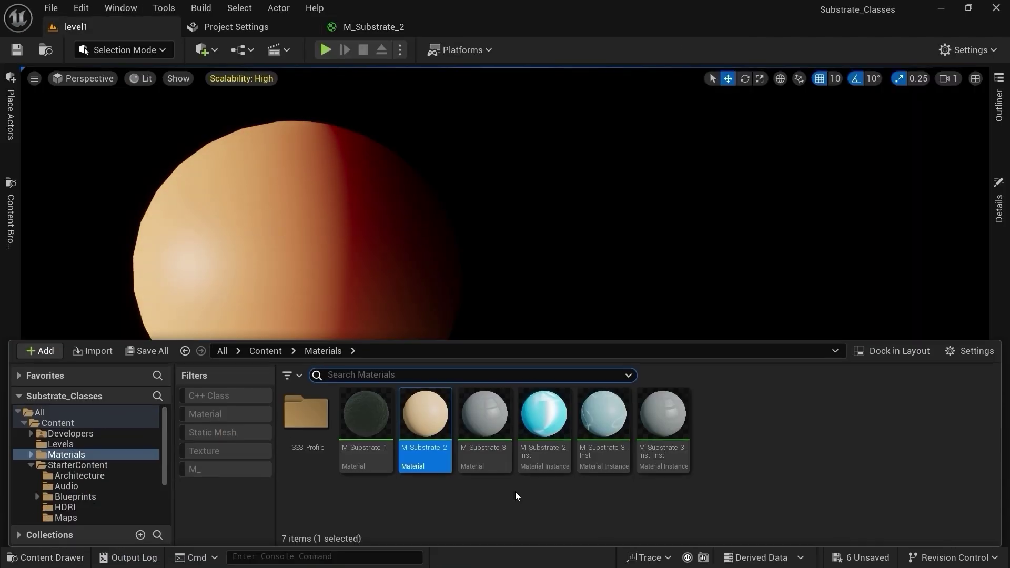
pyautogui.rightClick(437, 429)
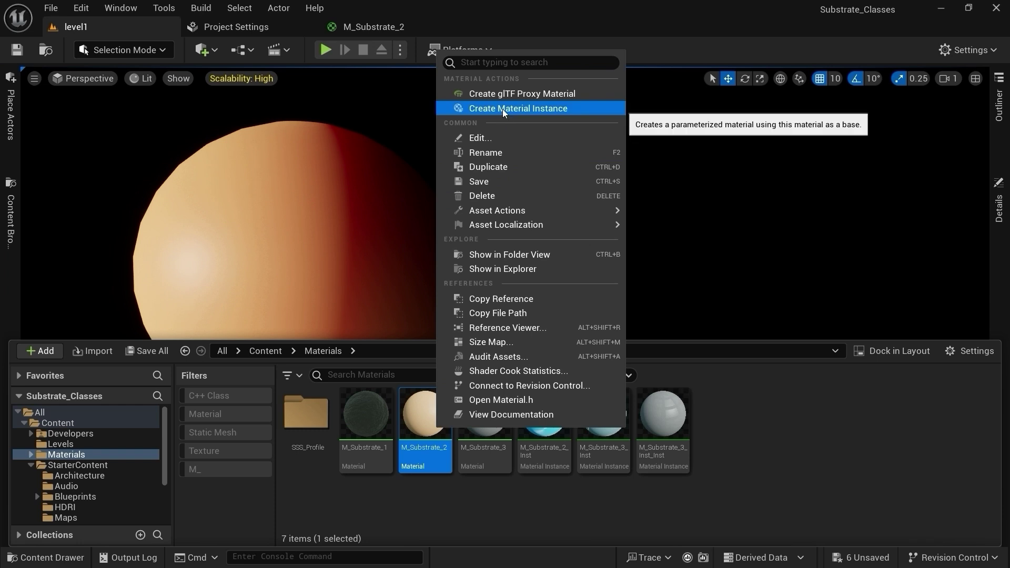
pyautogui.click(515, 112)
pyautogui.press('Return')
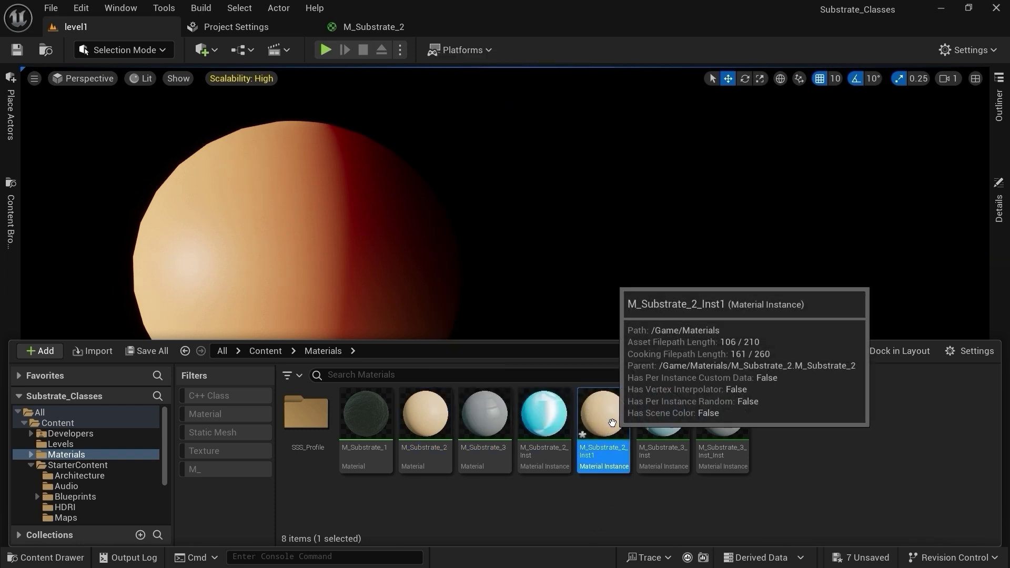
pyautogui.moveTo(603, 418); pyautogui.dragTo(416, 310)
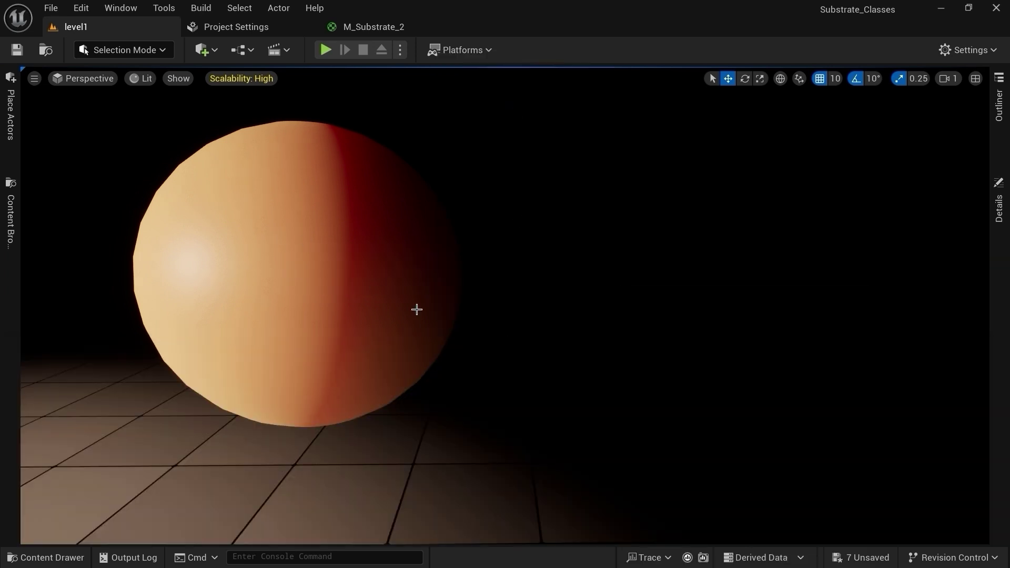
# Step: Open the M_Substrate_2_Inst1 material instance beside the level's sphere and enable its SkinEffect parameter override
pyautogui.click(71, 555)
pyautogui.doubleClick(613, 420)
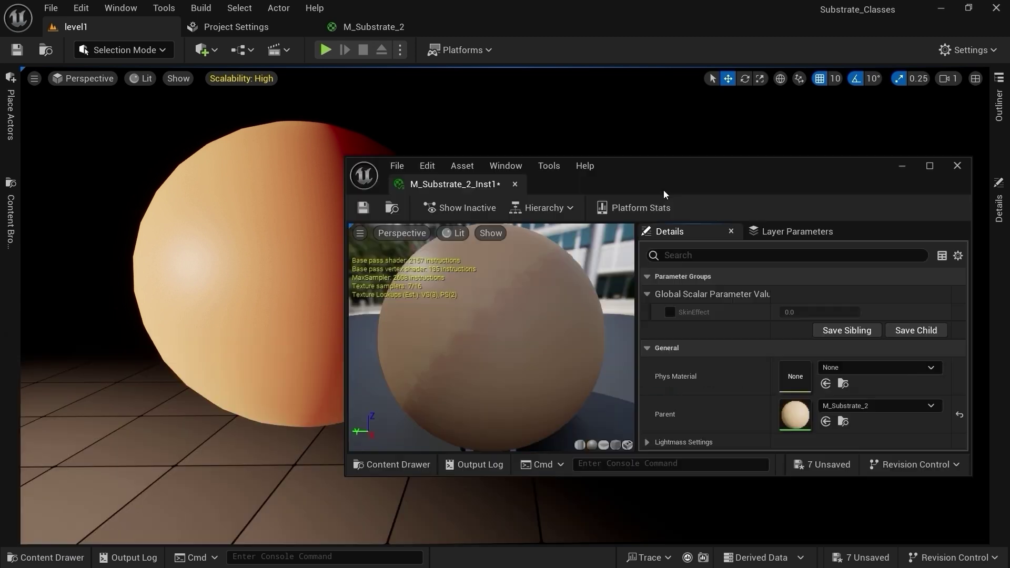
pyautogui.moveTo(645, 168); pyautogui.dragTo(725, 112)
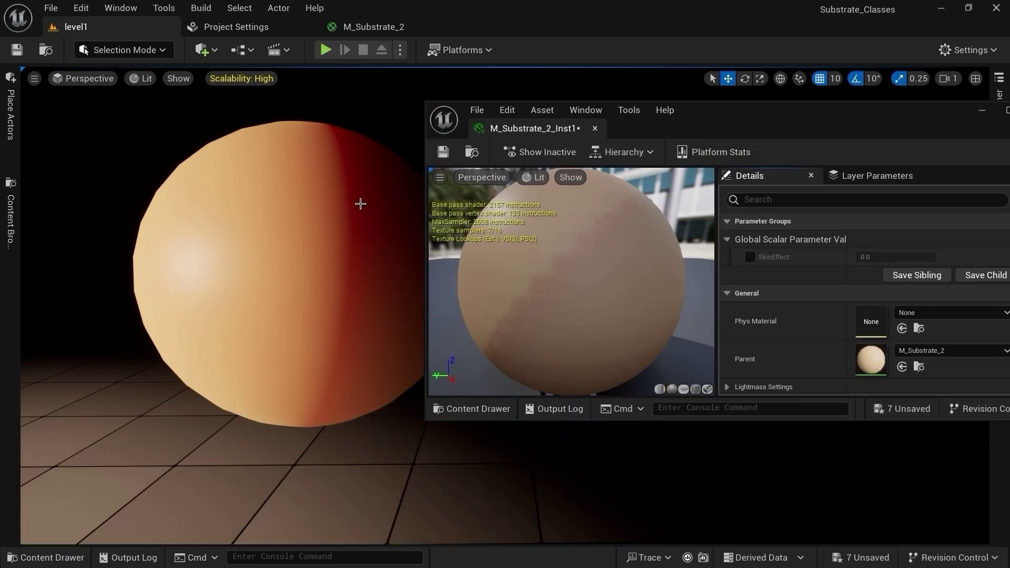
pyautogui.moveTo(309, 207); pyautogui.dragTo(316, 216)
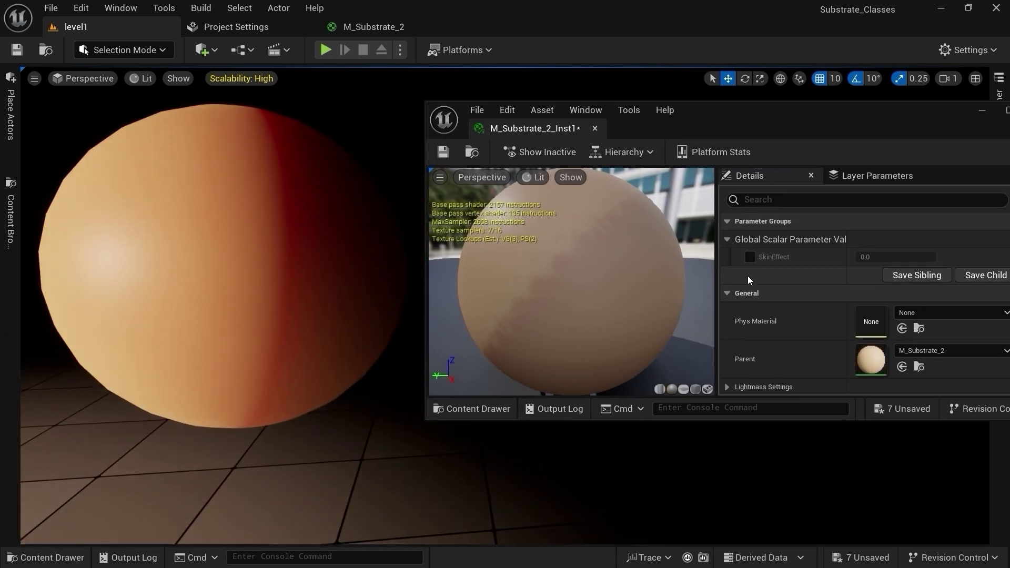
pyautogui.click(749, 257)
pyautogui.scroll(-3, 333, 320)
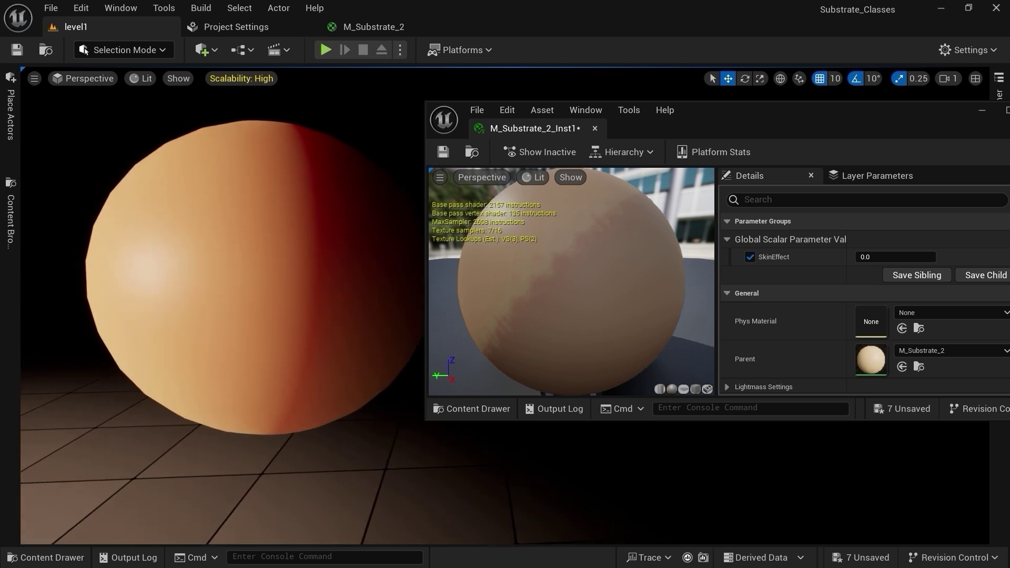
# Step: Vary the instance's SkinEffect value, including 0.7936 and 0.692059, to compare the smooth and bumpy skin blend on the sphere
pyautogui.moveTo(889, 256); pyautogui.dragTo(909, 256)
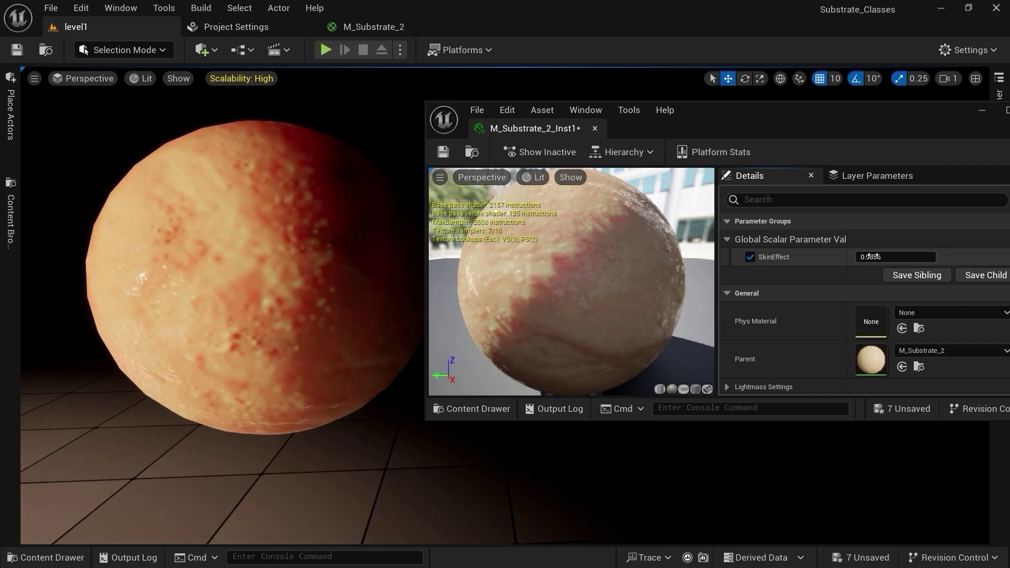
pyautogui.moveTo(869, 257); pyautogui.dragTo(873, 257)
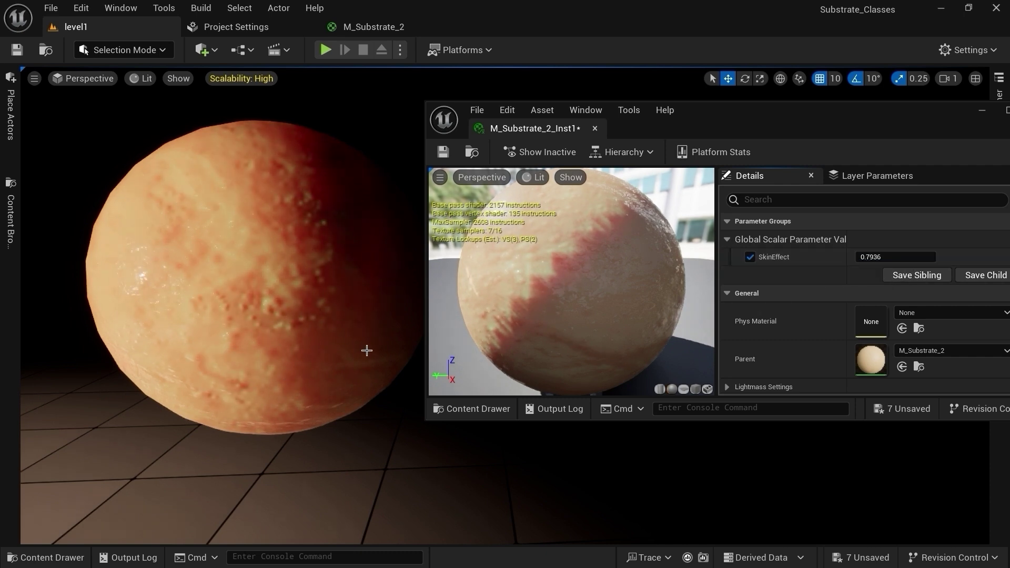
pyautogui.moveTo(894, 256)
pyautogui.mouseDown()
pyautogui.moveTo(862, 257)
pyautogui.moveTo(941, 257)
pyautogui.moveTo(894, 256)
pyautogui.mouseUp()
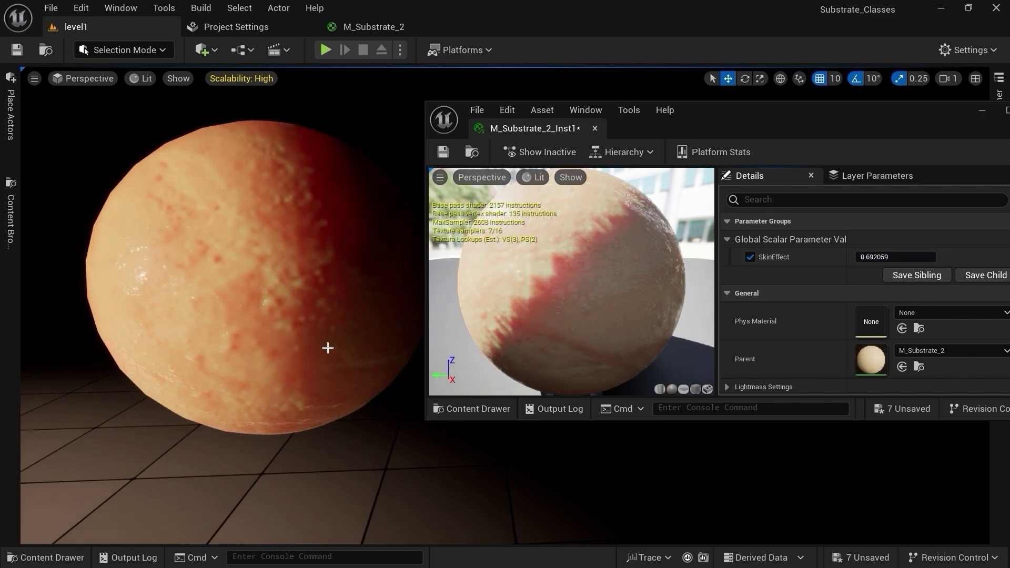
pyautogui.moveTo(894, 257); pyautogui.dragTo(872, 257)
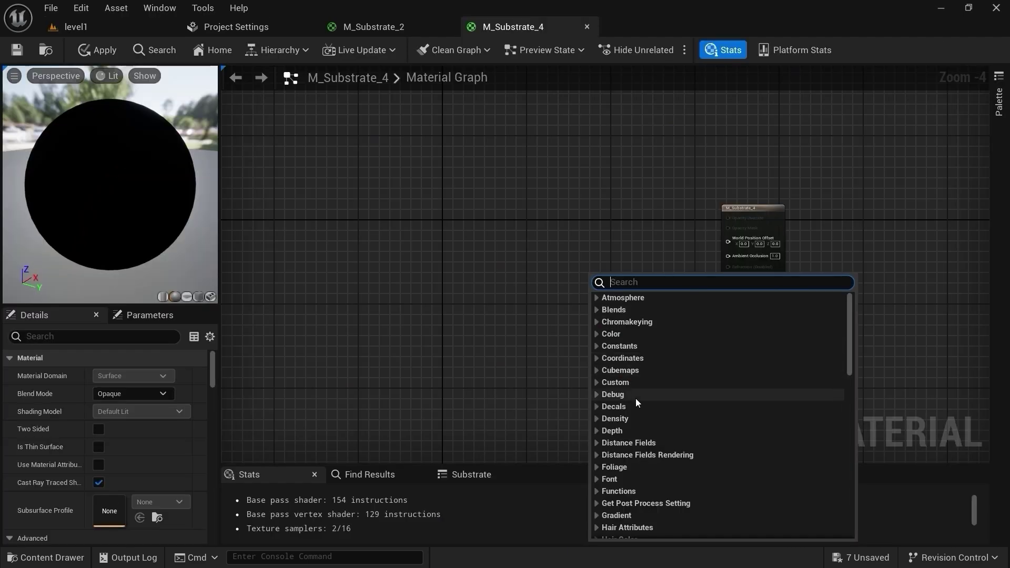
# Step: Add a Substrate Coverage Weight node to the M_Substrate_4 material graph
pyautogui.scroll(-6, 652, 458)
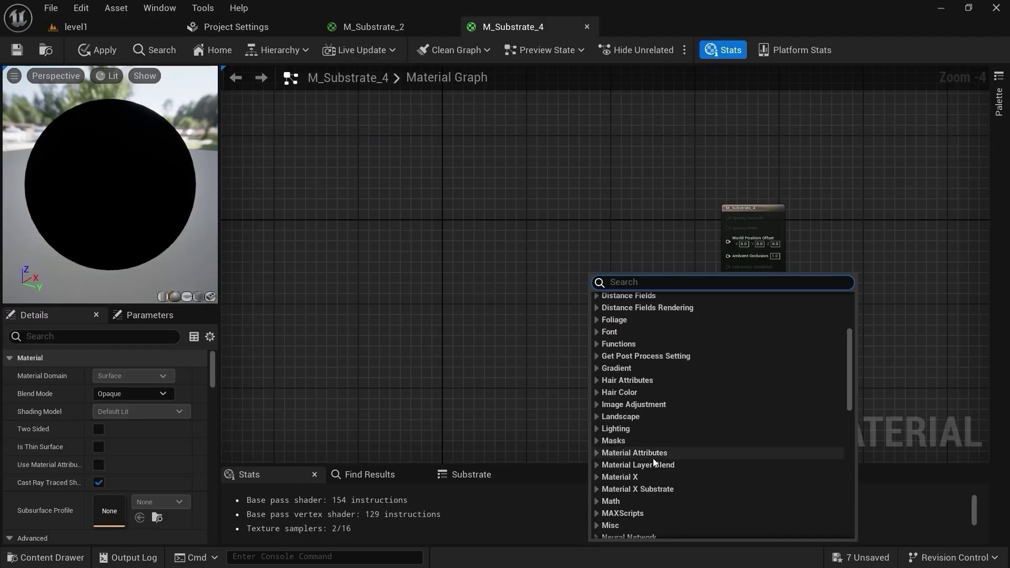
pyautogui.scroll(-10, 652, 457)
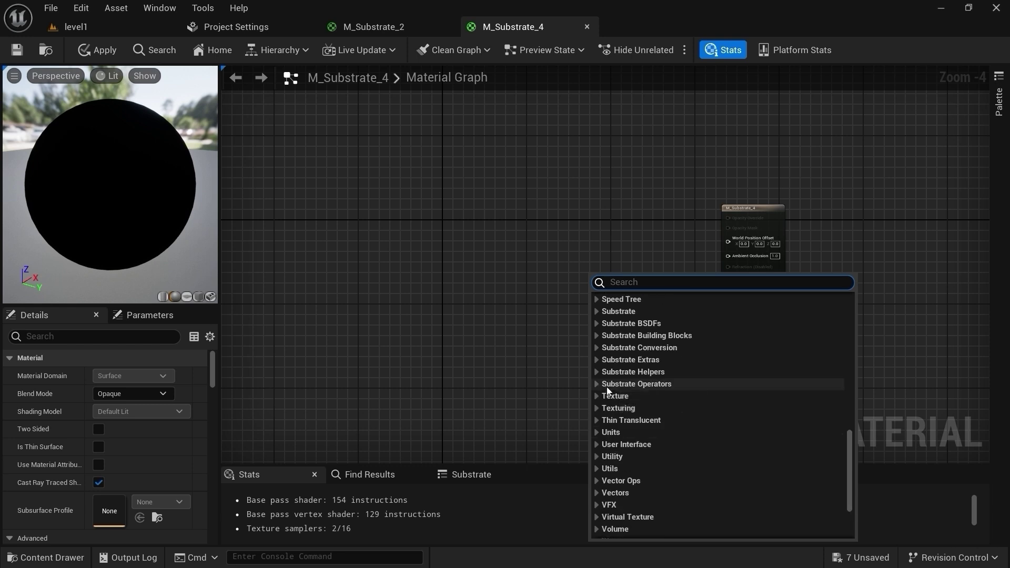
pyautogui.click(598, 384)
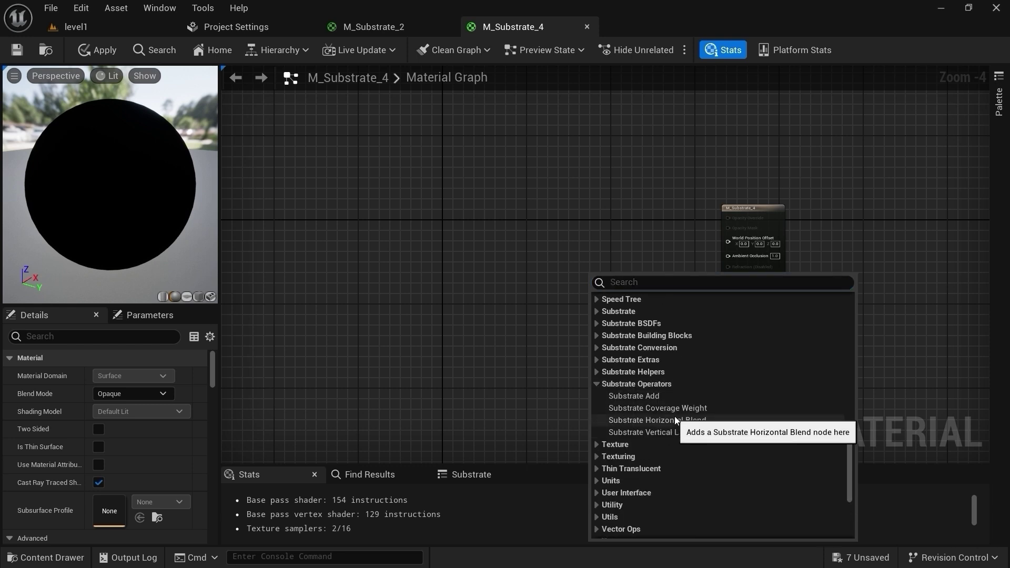
pyautogui.click(686, 409)
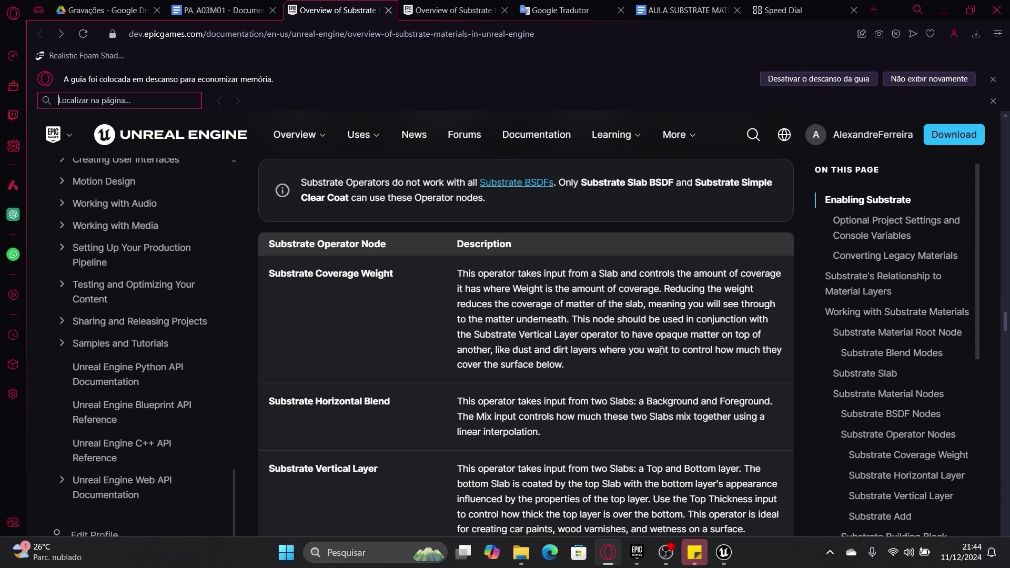
# Step: Examine the Substrate Coverage Weight description in the Unreal Engine documentation in the browser and return to the material editor
pyautogui.moveTo(474, 335); pyautogui.dragTo(541, 333)
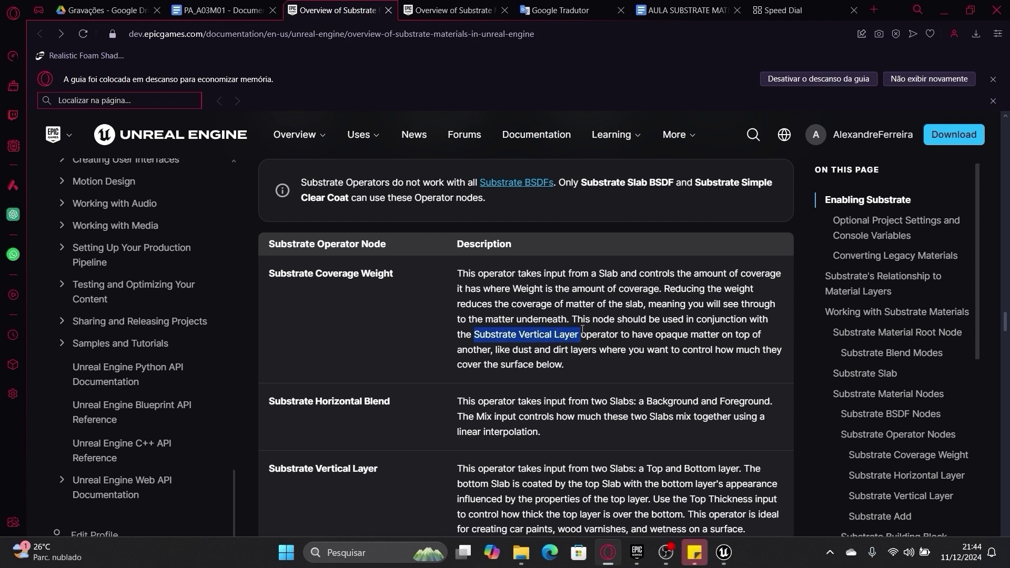
pyautogui.click(641, 368)
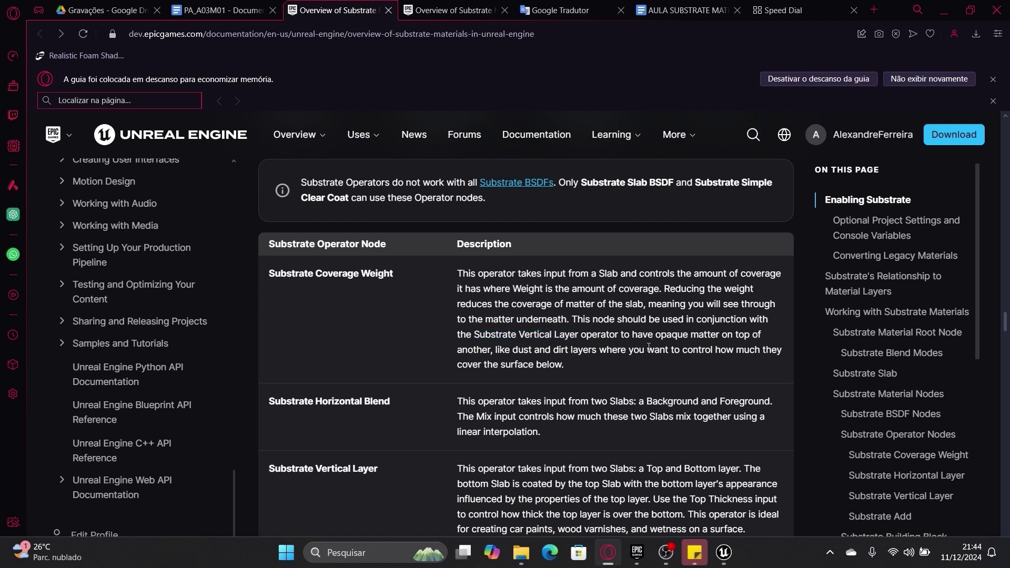
pyautogui.moveTo(511, 350); pyautogui.dragTo(587, 349)
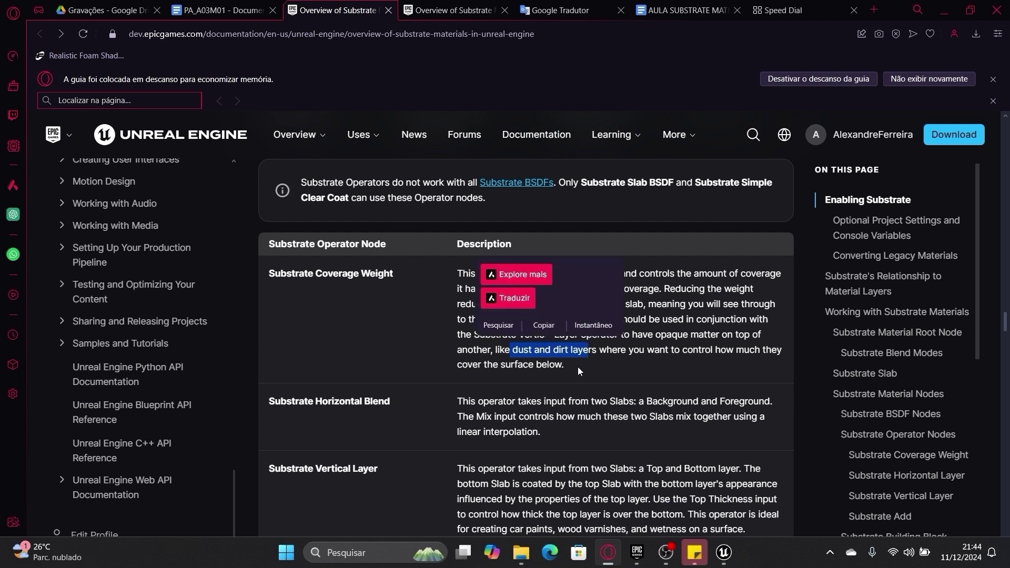
pyautogui.click(576, 364)
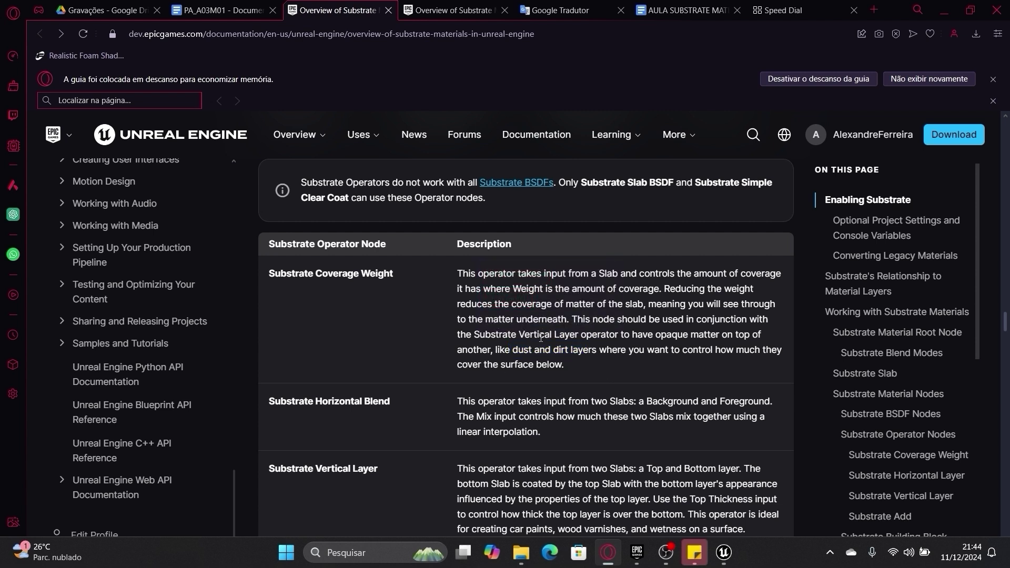
pyautogui.press('alt')
pyautogui.click(561, 366)
pyautogui.hotkey('alt', 'Tab')
# Step: Add a Substrate Vertical Layer node and connect the Substrate Coverage Weight output to its Top input
pyautogui.scroll(1, 688, 263)
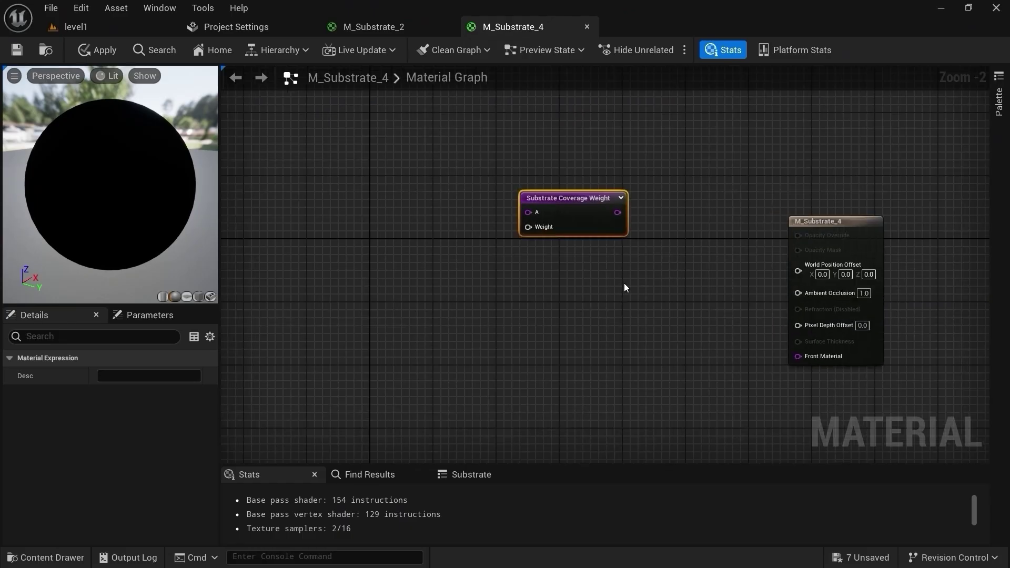
pyautogui.moveTo(624, 214); pyautogui.dragTo(555, 221)
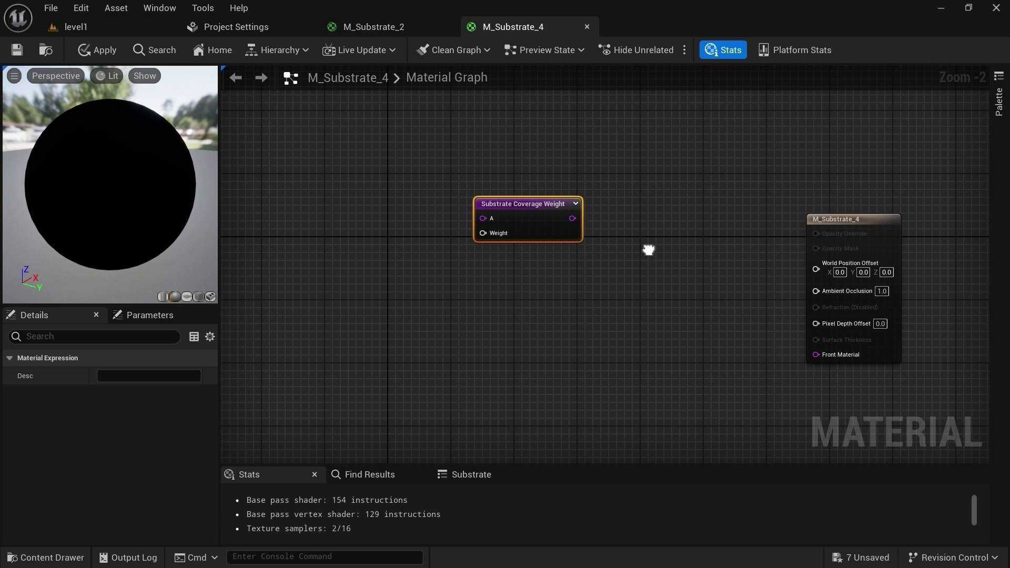
pyautogui.rightClick(653, 252)
pyautogui.scroll(-6, 721, 452)
pyautogui.scroll(-5, 717, 478)
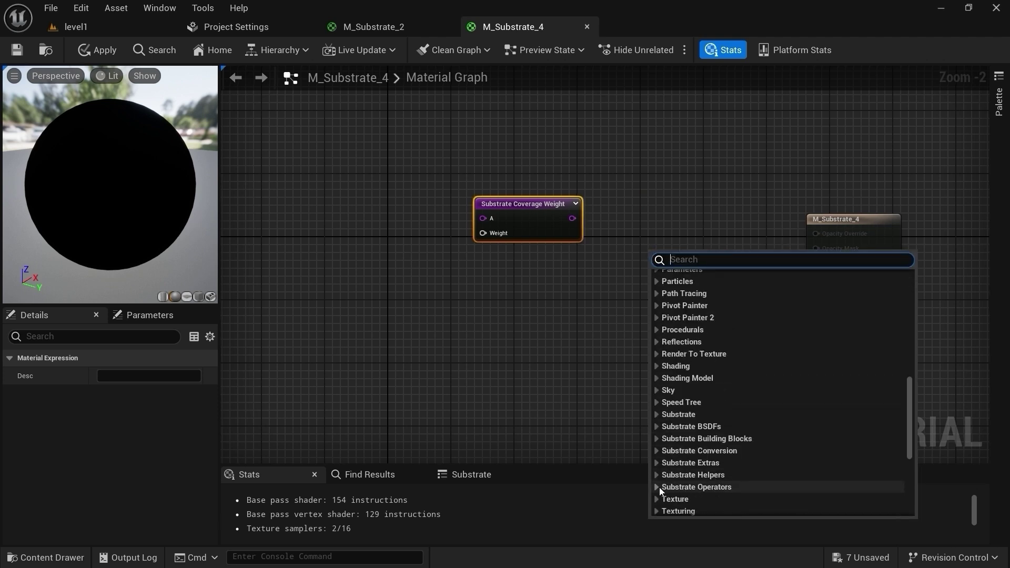
pyautogui.click(656, 487)
pyautogui.scroll(-1, 721, 483)
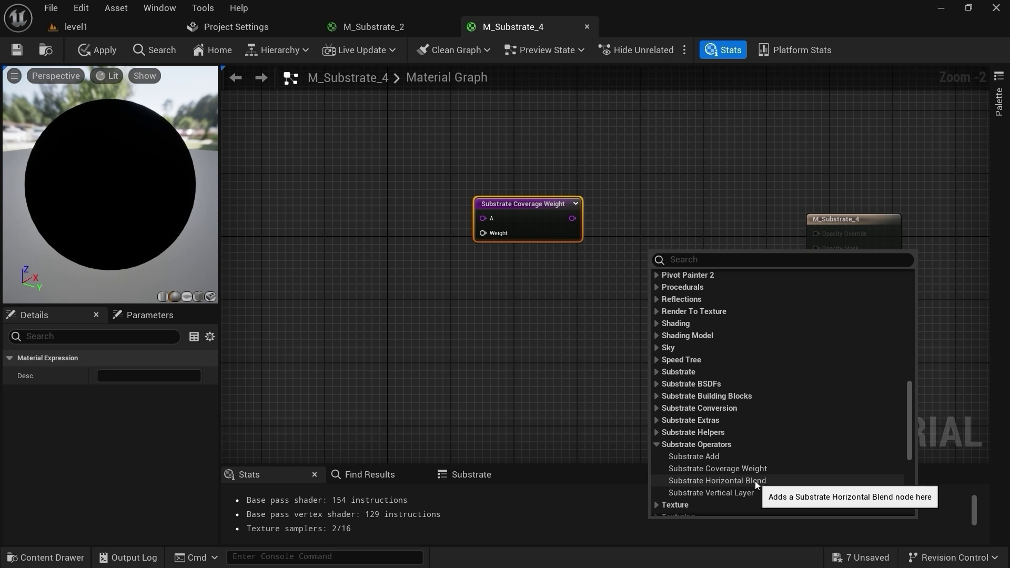
pyautogui.click(730, 492)
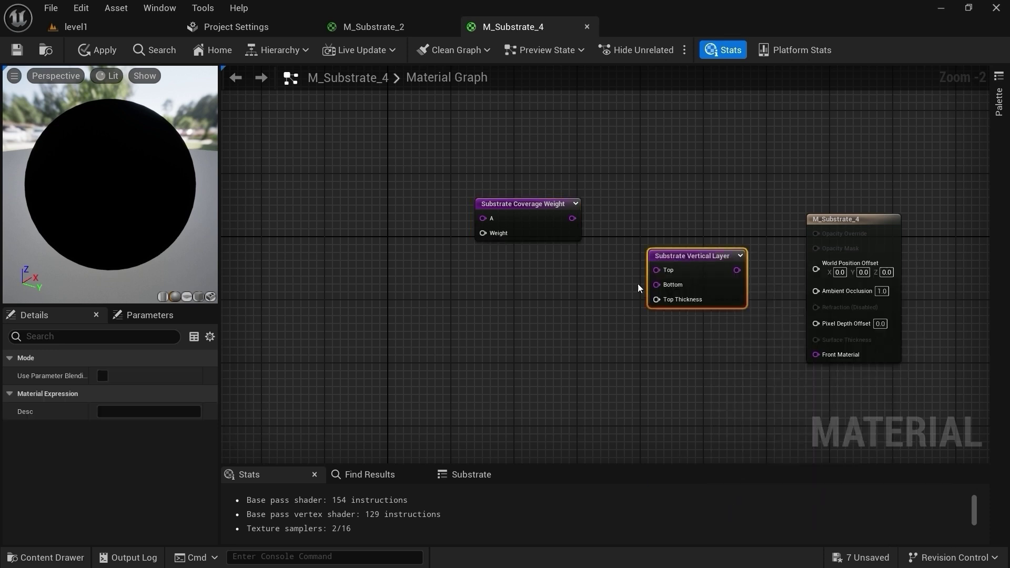
pyautogui.moveTo(573, 218); pyautogui.dragTo(656, 269)
# Step: Add a Substrate Slab node ahead of the Substrate Coverage Weight node in the graph
pyautogui.moveTo(485, 320); pyautogui.dragTo(567, 304, button='right')
pyautogui.rightClick(449, 249)
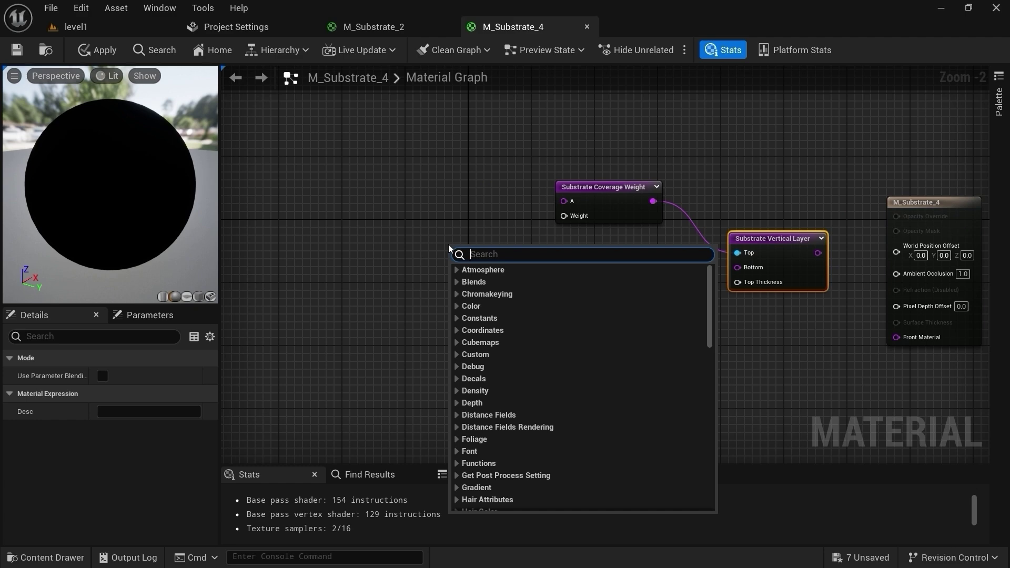
pyautogui.write('sl')
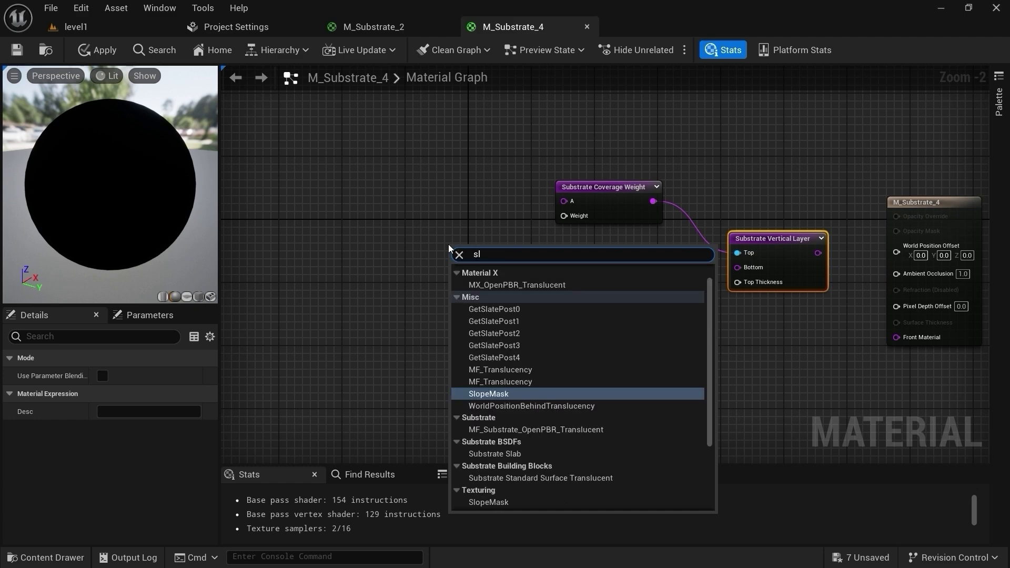
pyautogui.write('a')
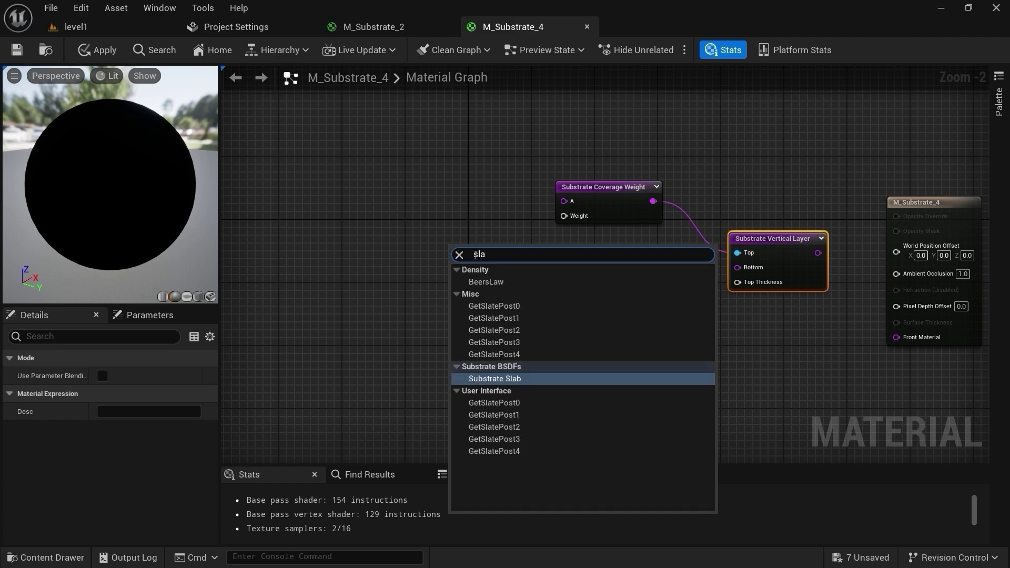
pyautogui.click(529, 379)
pyautogui.scroll(-2, 588, 321)
pyautogui.moveTo(561, 210); pyautogui.dragTo(562, 249)
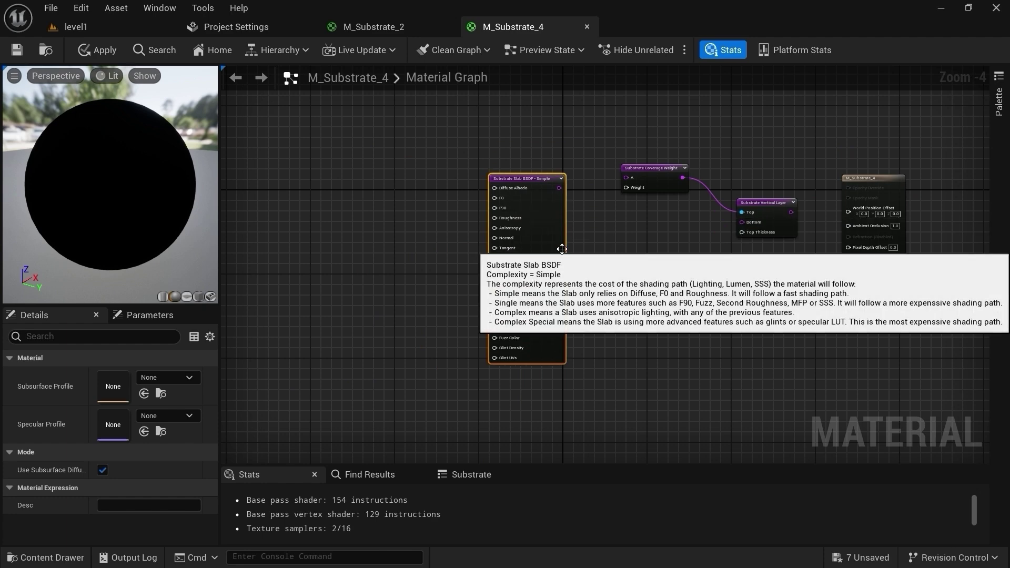
# Step: Duplicate the Substrate Slab node and place the copy below the original
pyautogui.hotkey('ctrl', 'd')
pyautogui.moveTo(550, 383); pyautogui.dragTo(561, 268, button='right')
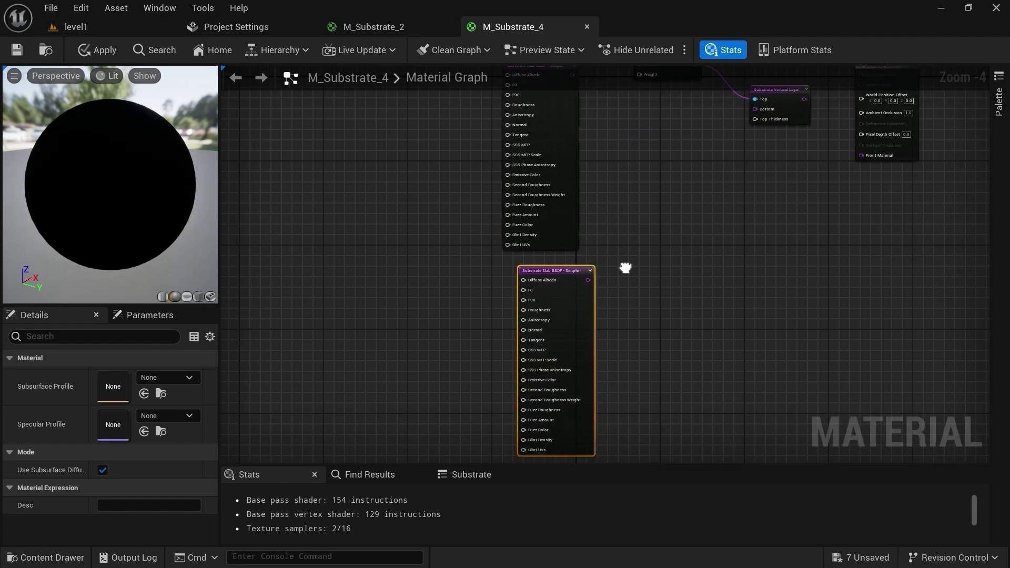
pyautogui.moveTo(561, 308); pyautogui.dragTo(560, 322)
pyautogui.moveTo(614, 251); pyautogui.dragTo(632, 360, button='right')
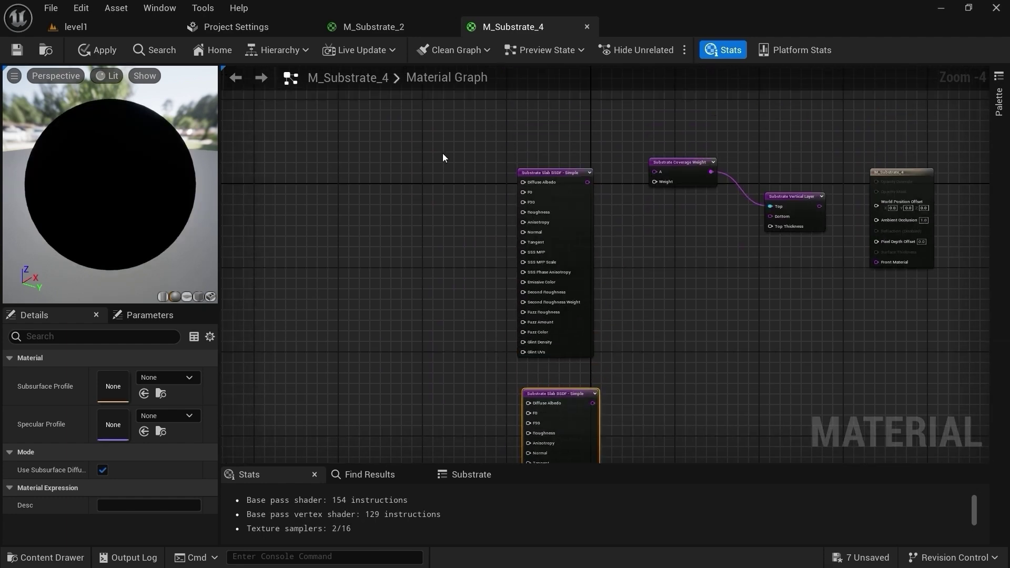
# Step: Add a Substrate Metalness-To-DiffuseAlbedo-F0 node and place it in front of the upper Substrate Slab
pyautogui.scroll(2, 453, 159)
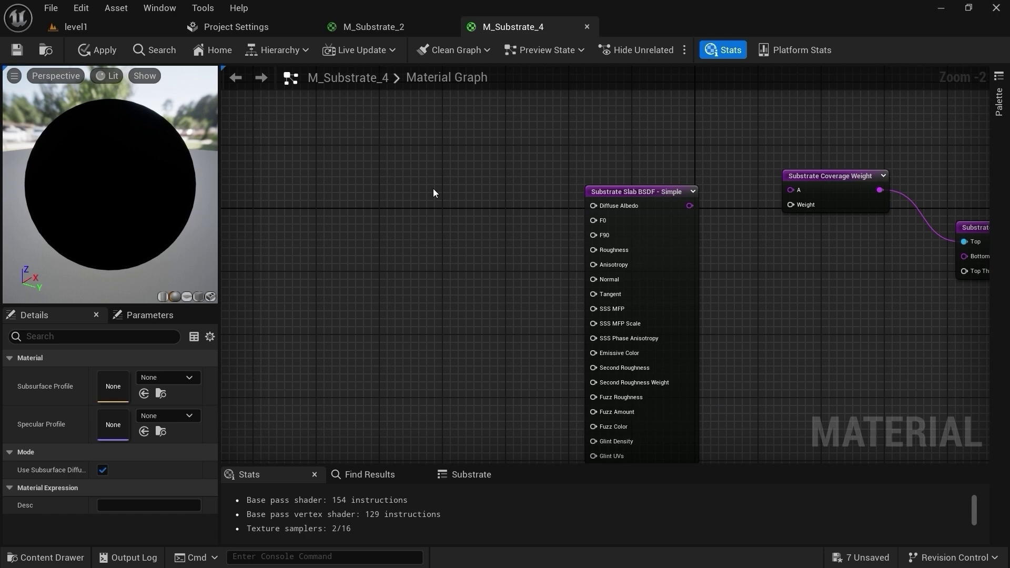
pyautogui.rightClick(433, 189)
pyautogui.write('f')
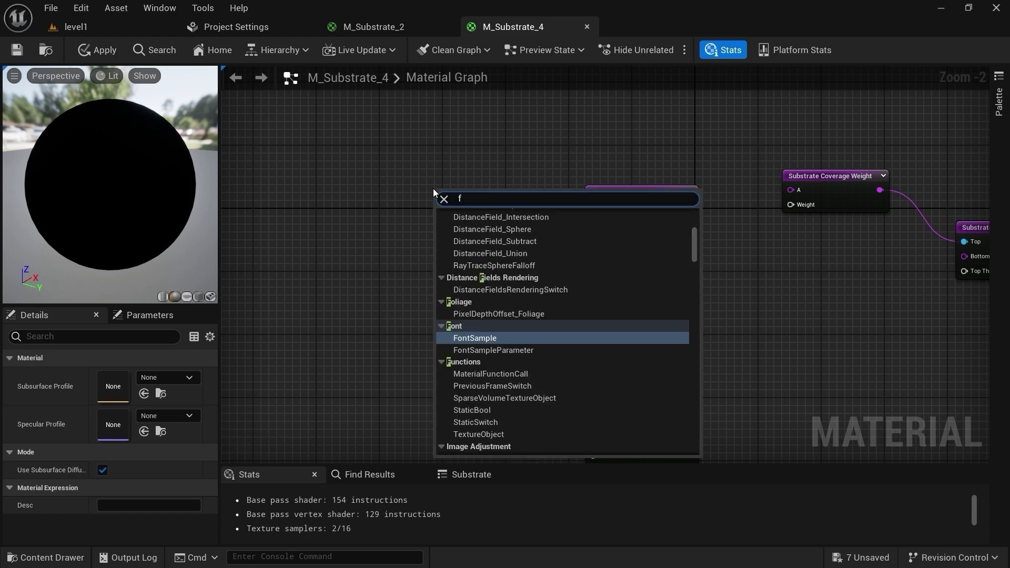
pyautogui.write('0')
pyautogui.click(491, 242)
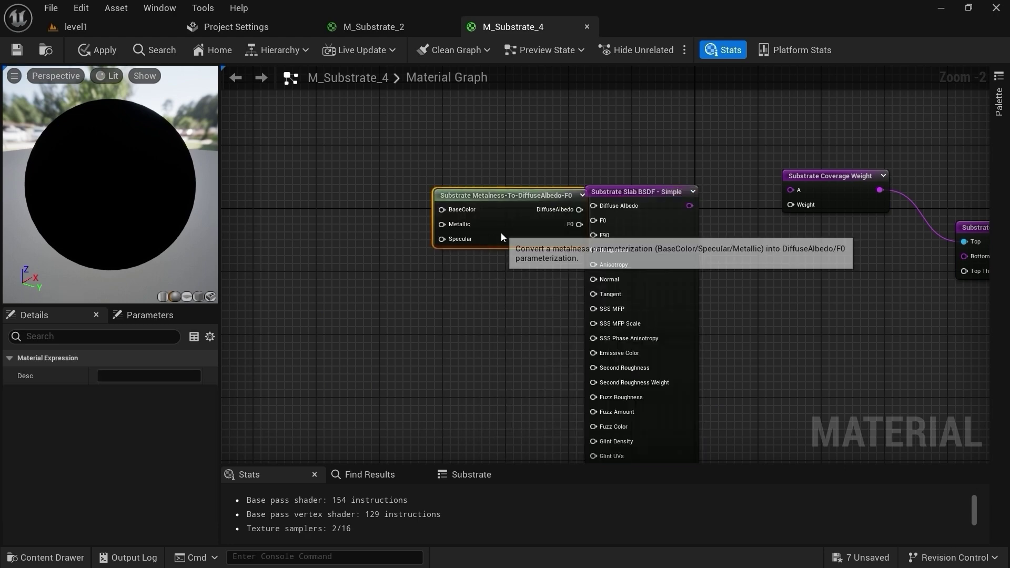
pyautogui.moveTo(501, 233); pyautogui.dragTo(408, 243)
pyautogui.moveTo(408, 243); pyautogui.dragTo(517, 257, button='right')
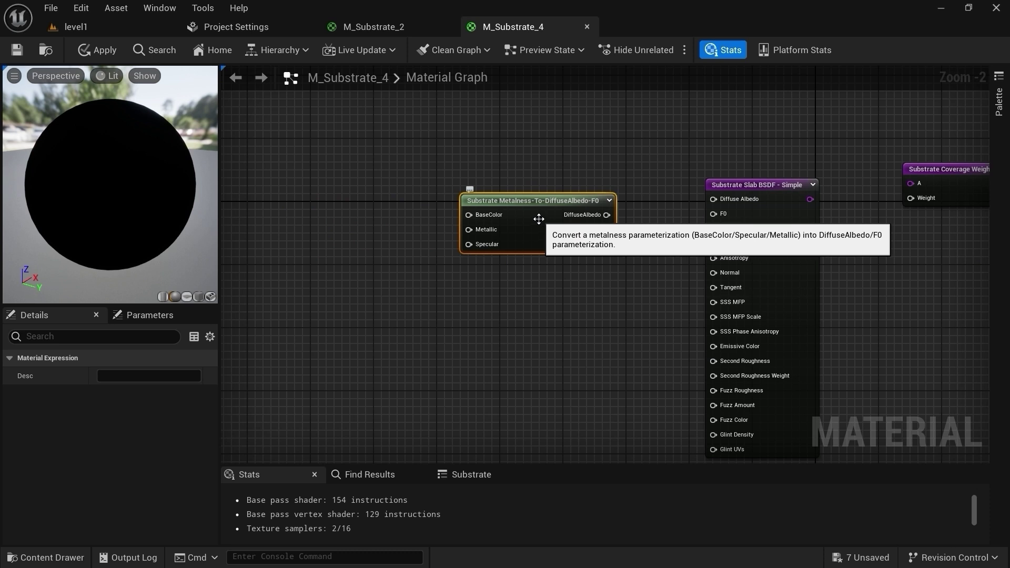
# Step: Add a three-component constant coloured brown (0.20625, 0.072314, 0.018155) and connect it to the Metalness-To-DiffuseAlbedo-F0 node's BaseColor input
pyautogui.moveTo(376, 173); pyautogui.dragTo(461, 241, button='right')
pyautogui.click(405, 190)
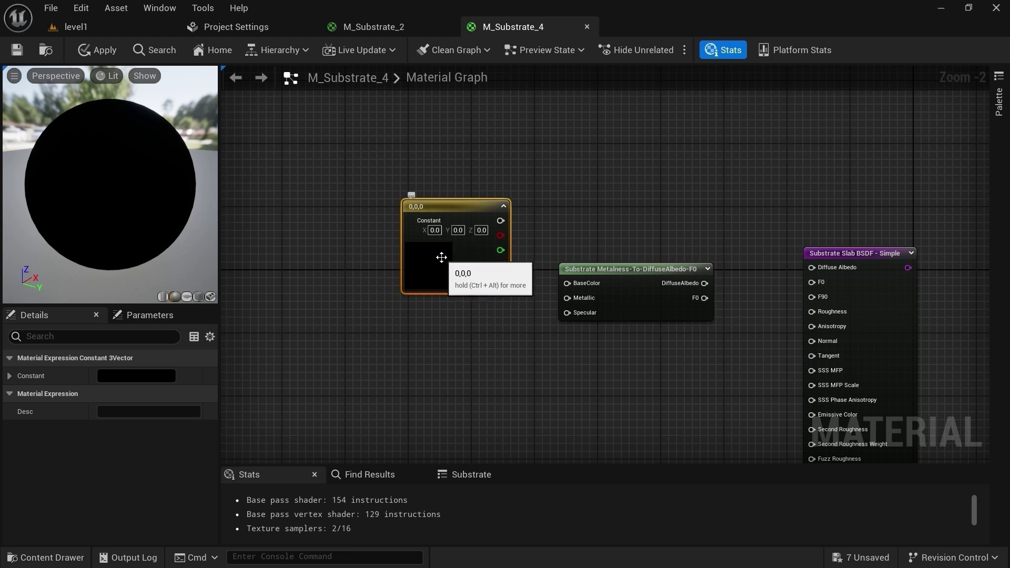
pyautogui.doubleClick(441, 258)
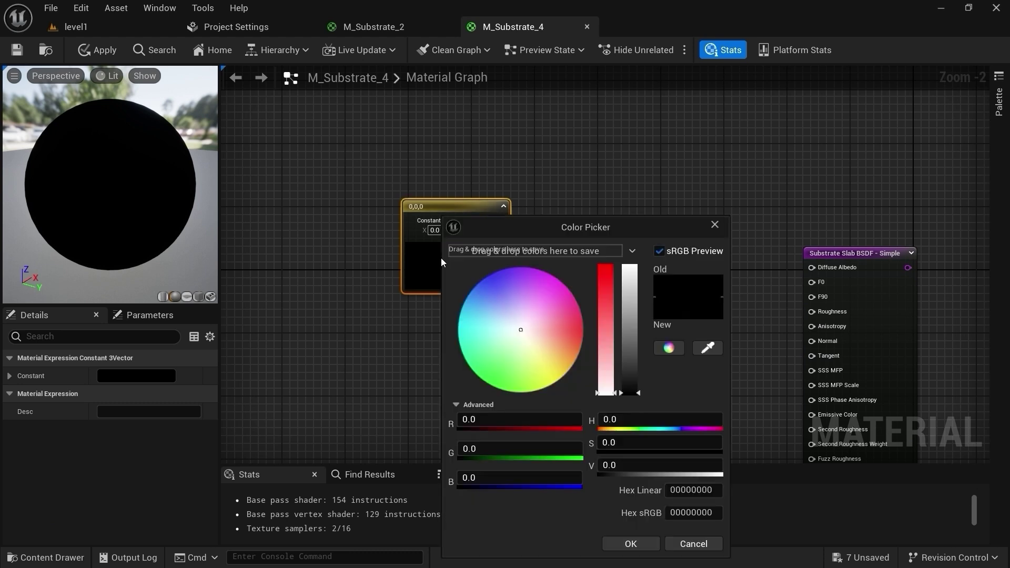
pyautogui.click(609, 300)
pyautogui.click(635, 351)
pyautogui.moveTo(635, 351); pyautogui.dragTo(626, 372)
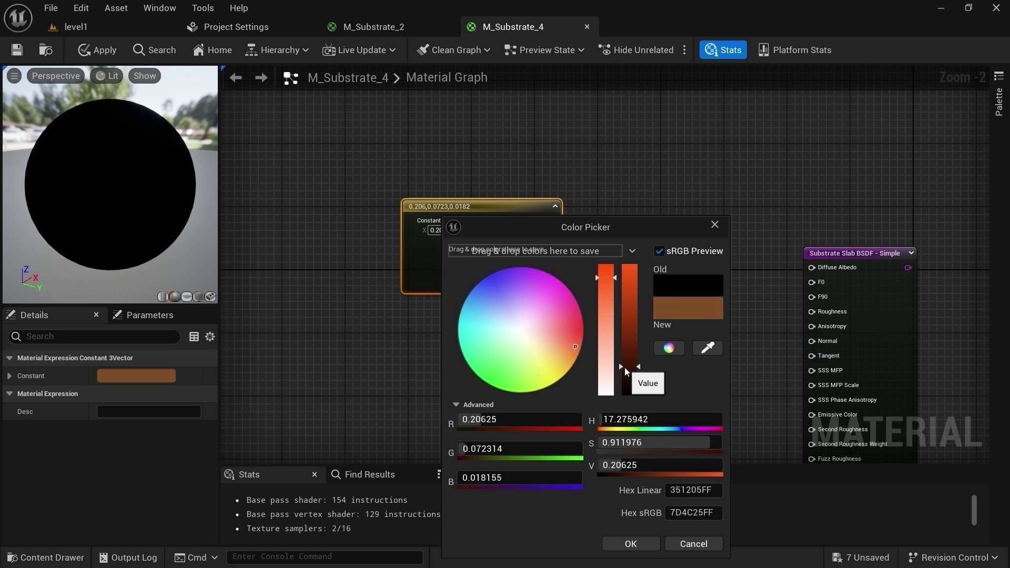
pyautogui.click(629, 544)
pyautogui.moveTo(554, 215); pyautogui.dragTo(567, 283)
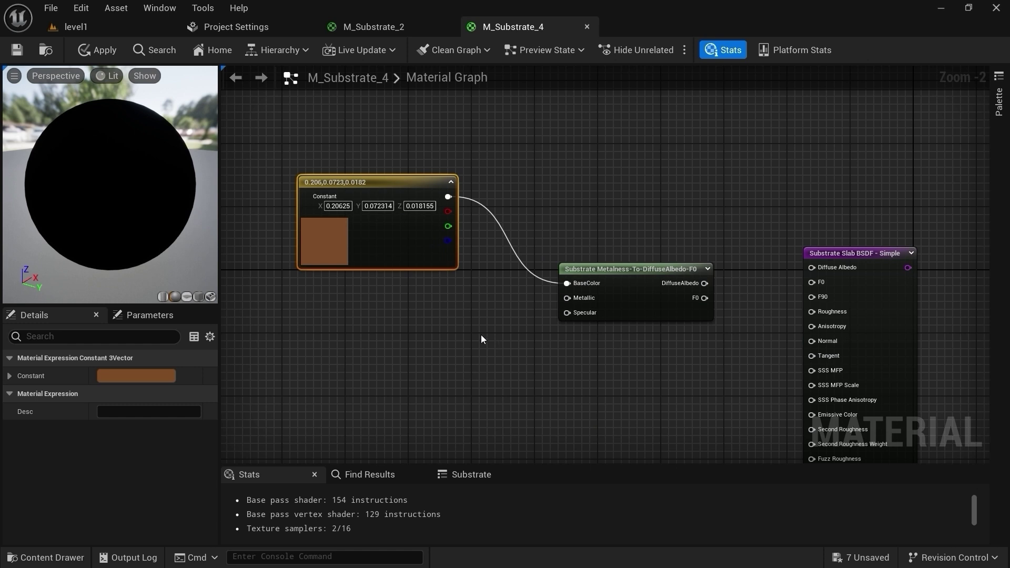
# Step: Add a constant with value 1 and connect it to the Metalness-To-DiffuseAlbedo-F0 node's Metallic input
pyautogui.click(361, 321)
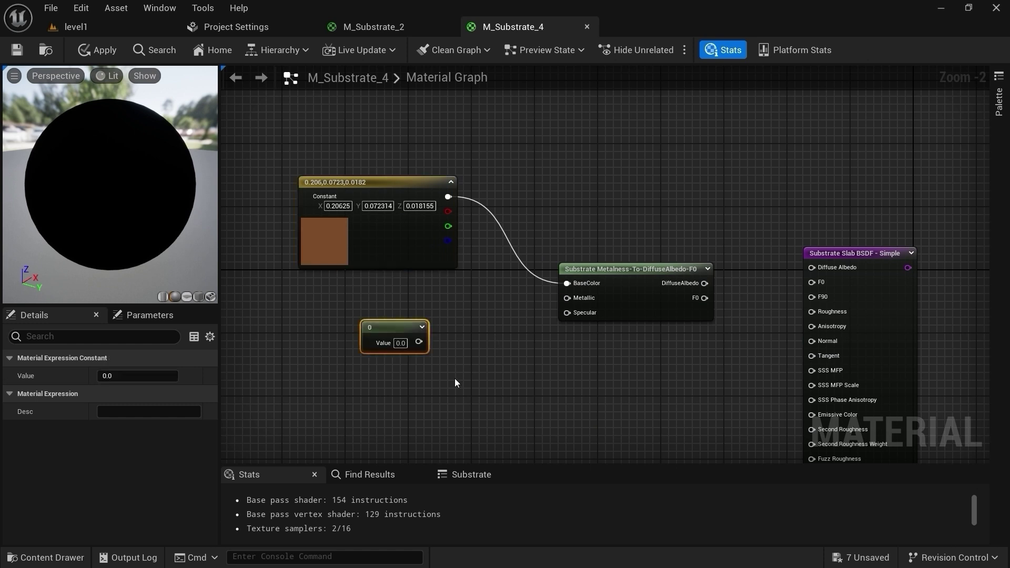
pyautogui.write('1')
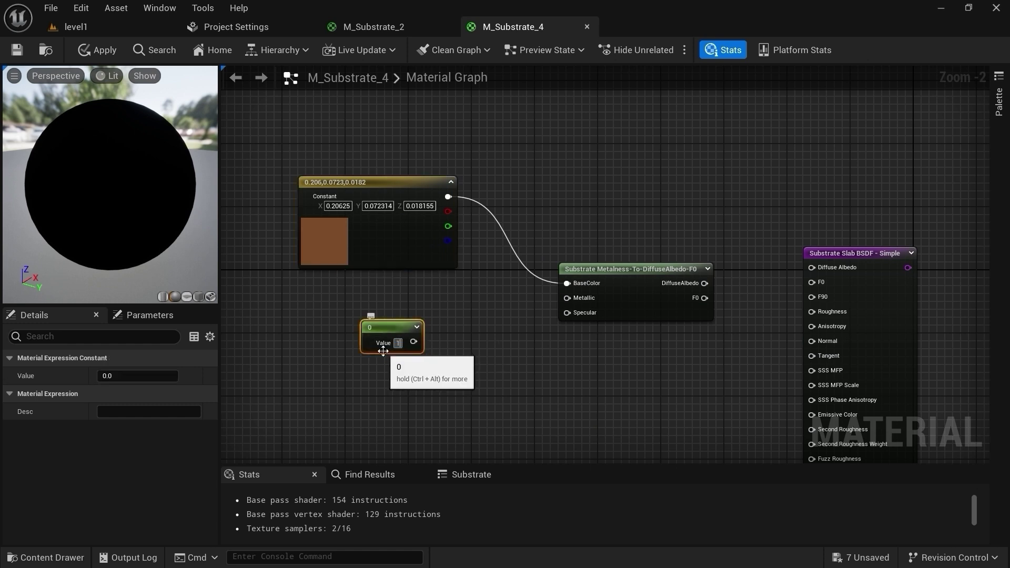
pyautogui.press('Return')
pyautogui.moveTo(420, 342); pyautogui.dragTo(566, 297)
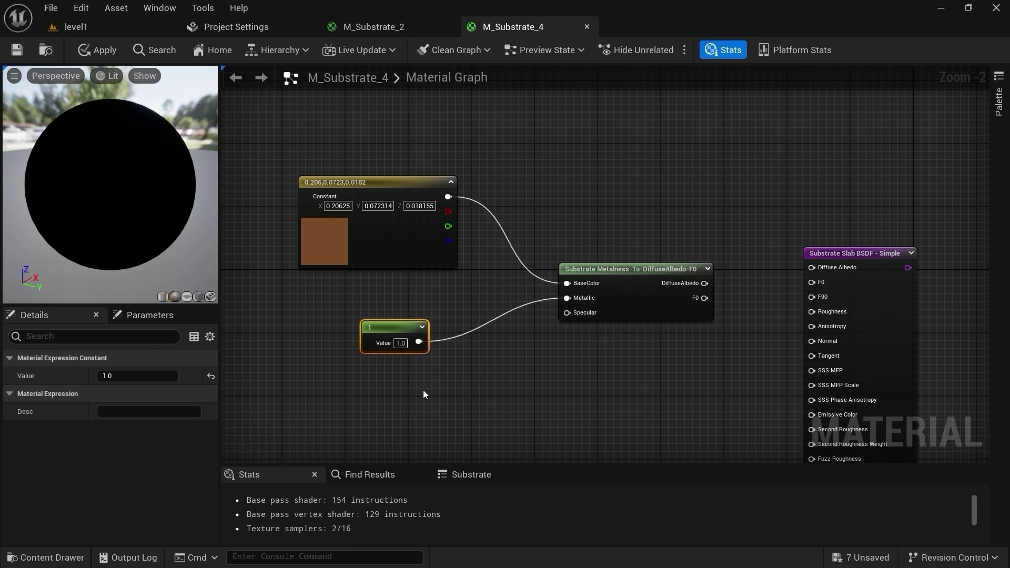
# Step: Duplicate the constant, set the copy to 0.5 and connect it to the Metalness-To-DiffuseAlbedo-F0 node's Specular input
pyautogui.hotkey('ctrl', 'd')
pyautogui.click(441, 412)
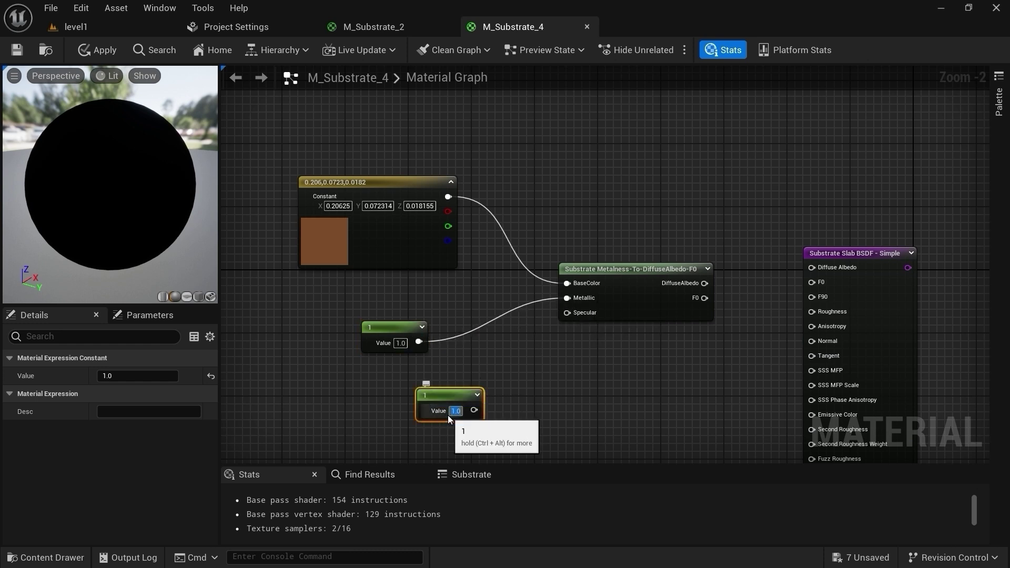
pyautogui.write('0.5')
pyautogui.press('Return')
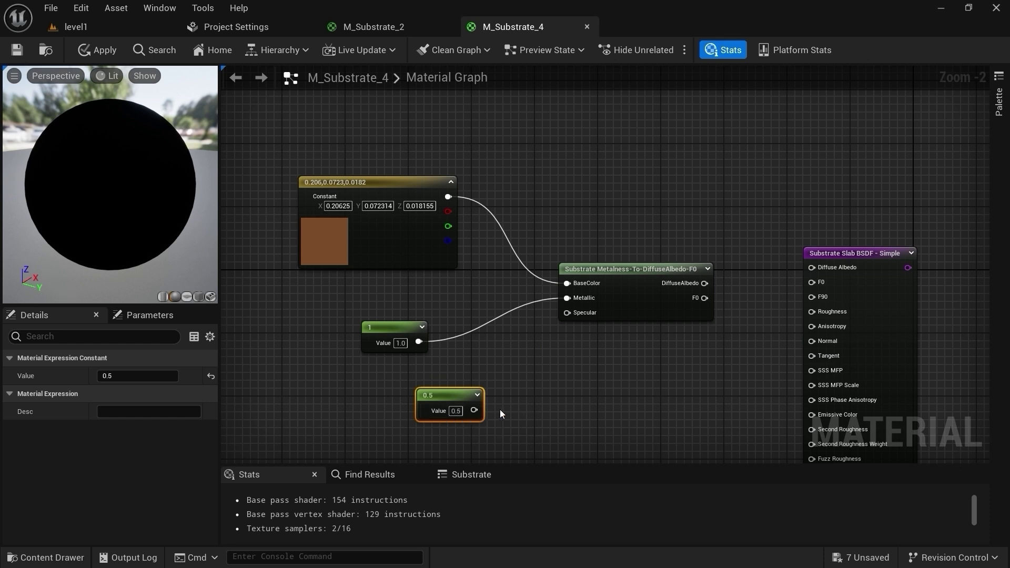
pyautogui.moveTo(473, 410); pyautogui.dragTo(566, 313)
# Step: Connect the DiffuseAlbedo and F0 outputs to the upper Substrate Slab's matching inputs, and wire that slab to Front Material
pyautogui.moveTo(704, 283); pyautogui.dragTo(820, 282)
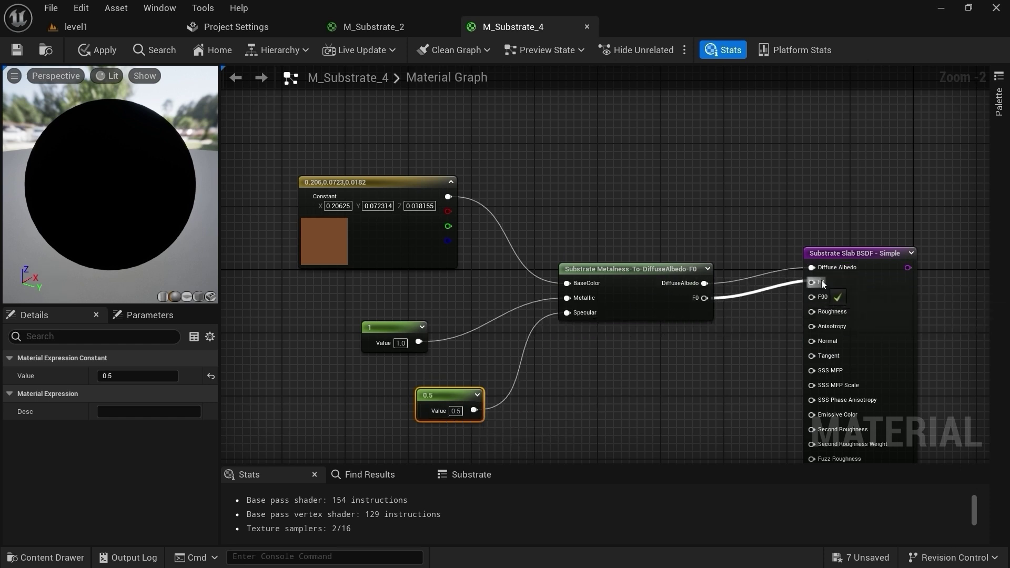
pyautogui.scroll(-2, 590, 329)
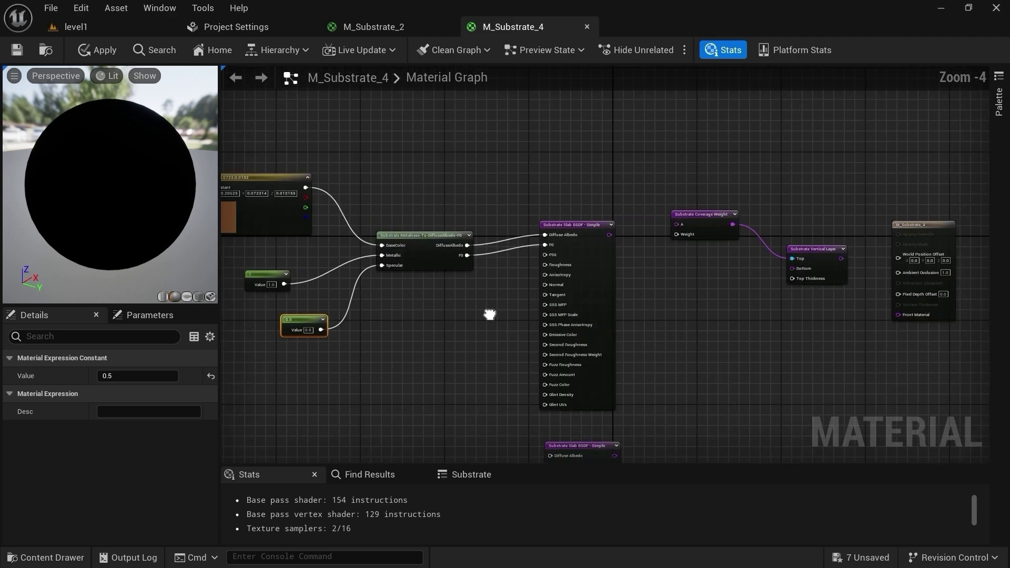
pyautogui.moveTo(549, 218); pyautogui.dragTo(840, 298)
pyautogui.scroll(2, 841, 299)
pyautogui.scroll(1, 864, 294)
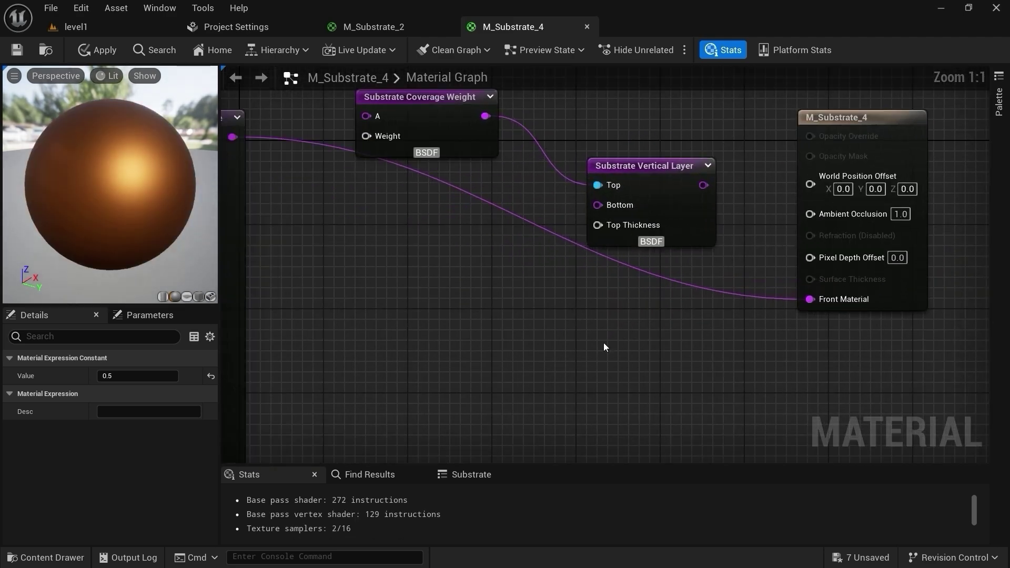
pyautogui.scroll(-1, 411, 304)
pyautogui.moveTo(351, 268); pyautogui.dragTo(594, 234, button='right')
pyautogui.moveTo(206, 176); pyautogui.dragTo(106, 177)
# Step: Copy the Metalness-To-DiffuseAlbedo-F0 node with its three constants in front of the lower slab and connect its DiffuseAlbedo output to that slab
pyautogui.moveTo(361, 337); pyautogui.dragTo(507, 224, button='right')
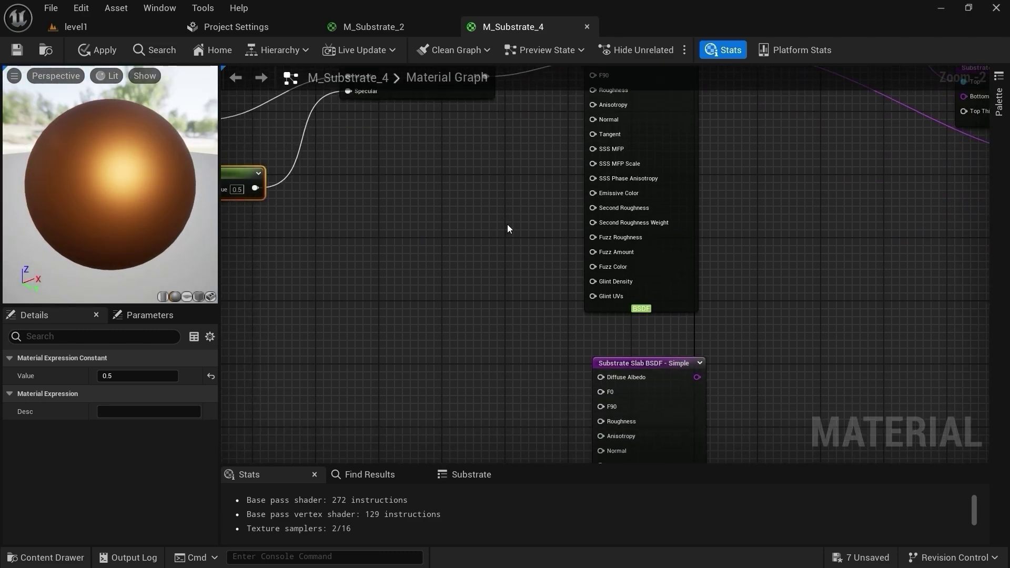
pyautogui.scroll(-5, 507, 224)
pyautogui.moveTo(411, 186); pyautogui.dragTo(576, 296)
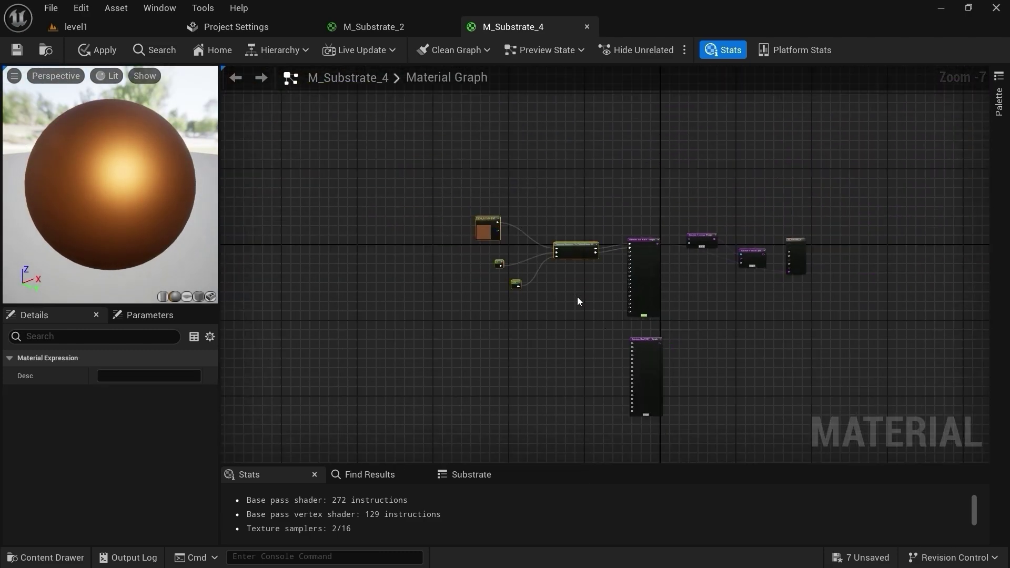
pyautogui.hotkey('ctrl', 'c')
pyautogui.hotkey('ctrl', 'v')
pyautogui.scroll(3, 566, 358)
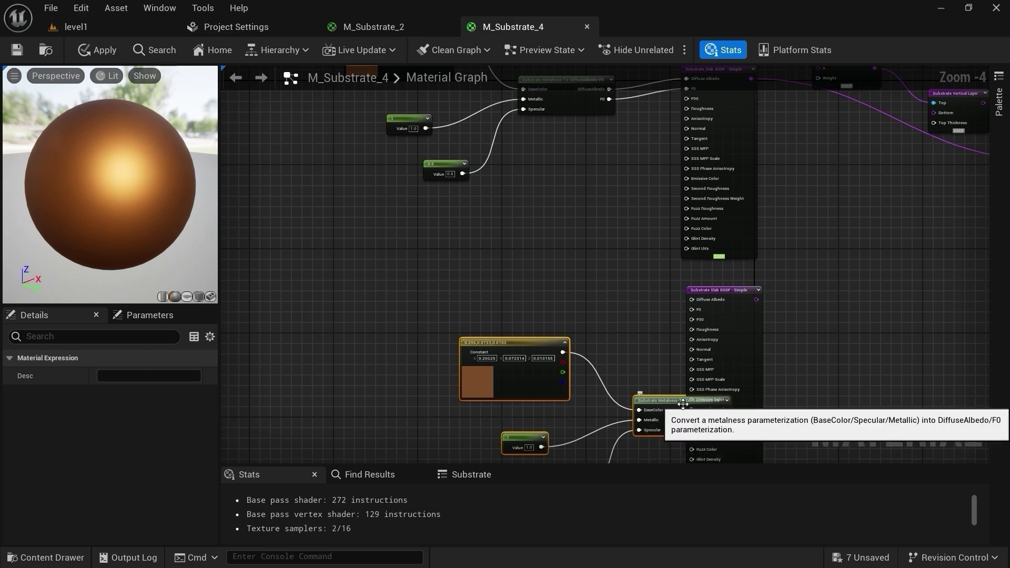
pyautogui.moveTo(680, 404); pyautogui.dragTo(692, 299)
pyautogui.scroll(2, 620, 338)
pyautogui.moveTo(455, 353); pyautogui.dragTo(606, 331, button='right')
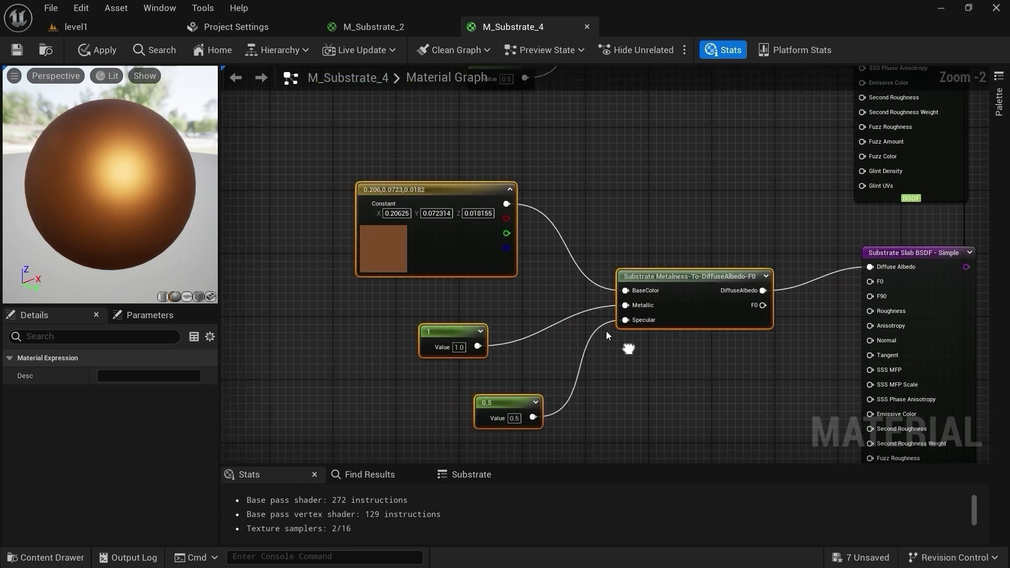
# Step: Recolour the copied three-component constant to a muted teal (0.076973, 0.147917, 0.144973)
pyautogui.doubleClick(404, 255)
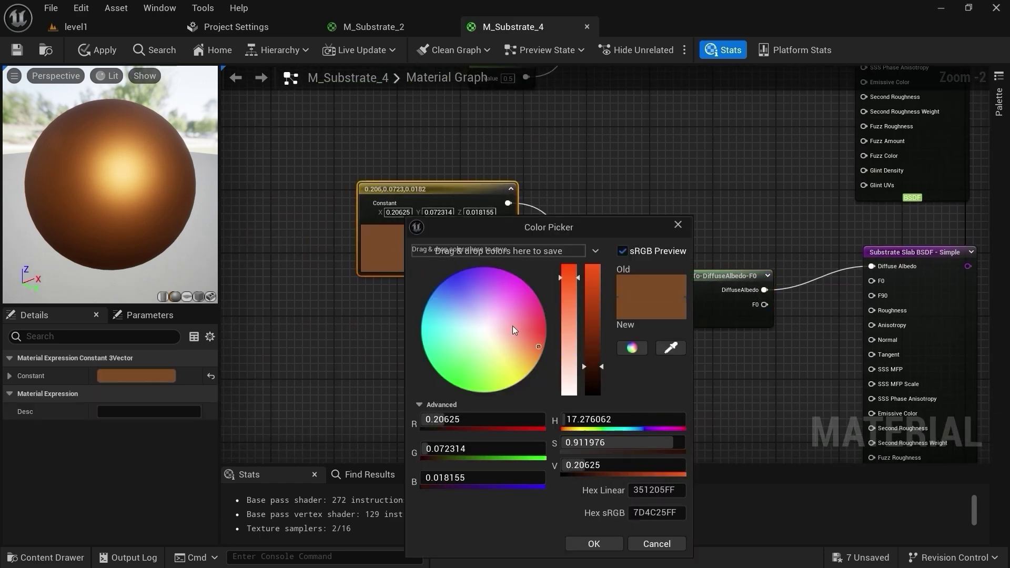
pyautogui.click(454, 326)
pyautogui.click(593, 371)
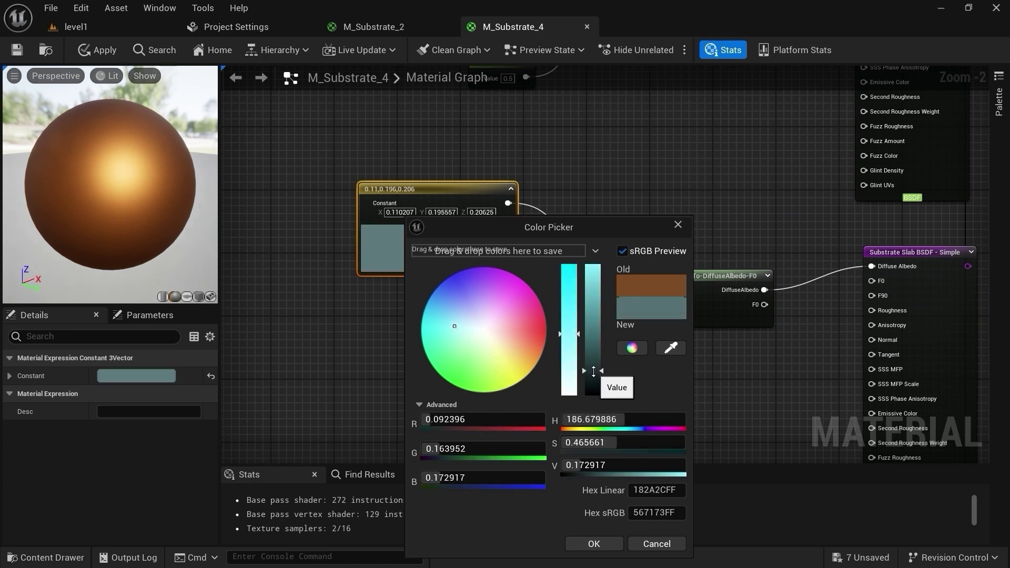
pyautogui.moveTo(594, 371); pyautogui.dragTo(588, 374)
pyautogui.click(454, 331)
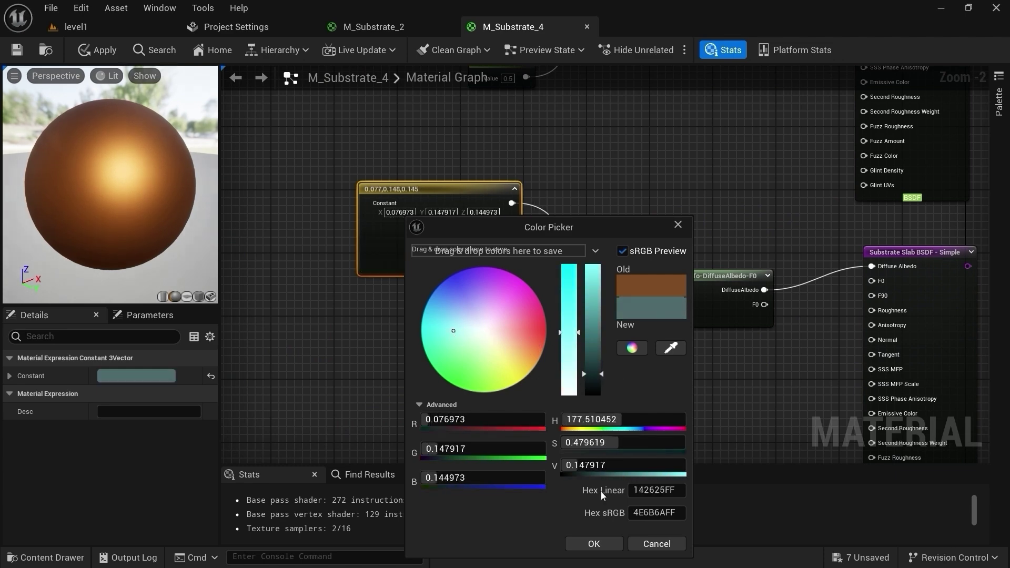
pyautogui.click(593, 544)
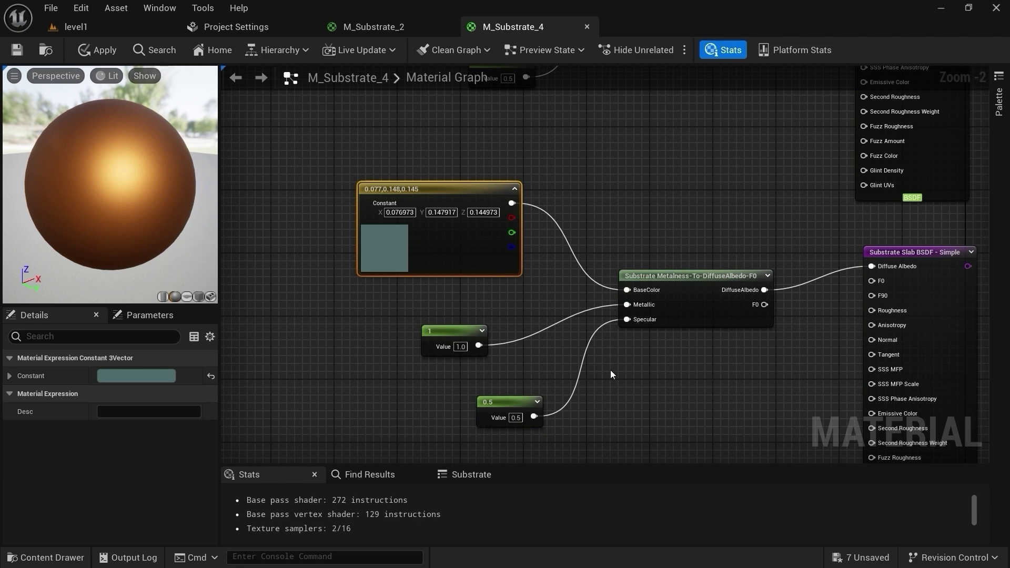
# Step: Wire the lower Substrate Slab directly to the Front Material input to preview it
pyautogui.moveTo(610, 370); pyautogui.dragTo(437, 326, button='right')
pyautogui.scroll(-3, 437, 327)
pyautogui.moveTo(690, 277); pyautogui.dragTo(554, 321, button='right')
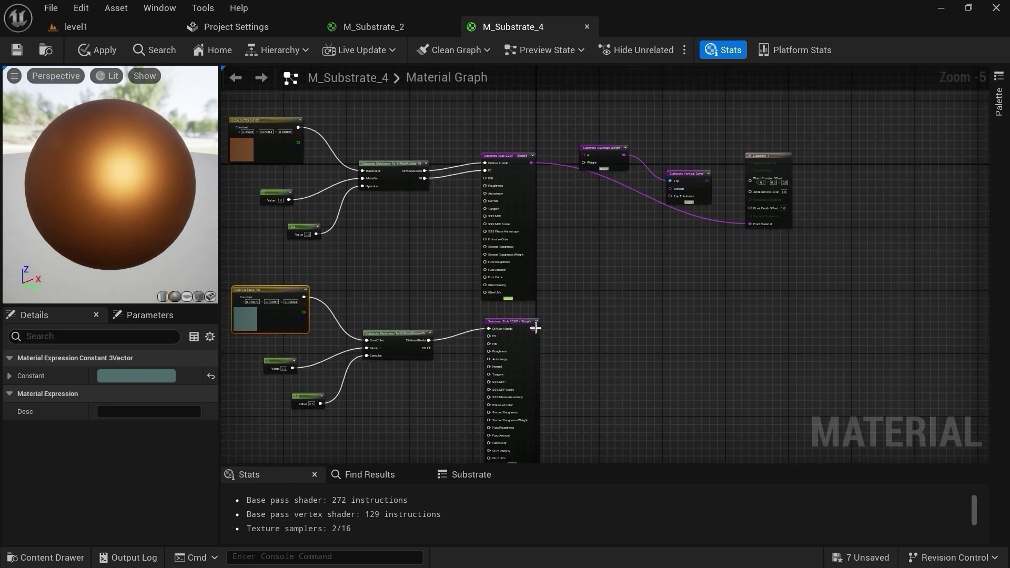
pyautogui.moveTo(535, 328); pyautogui.dragTo(750, 224)
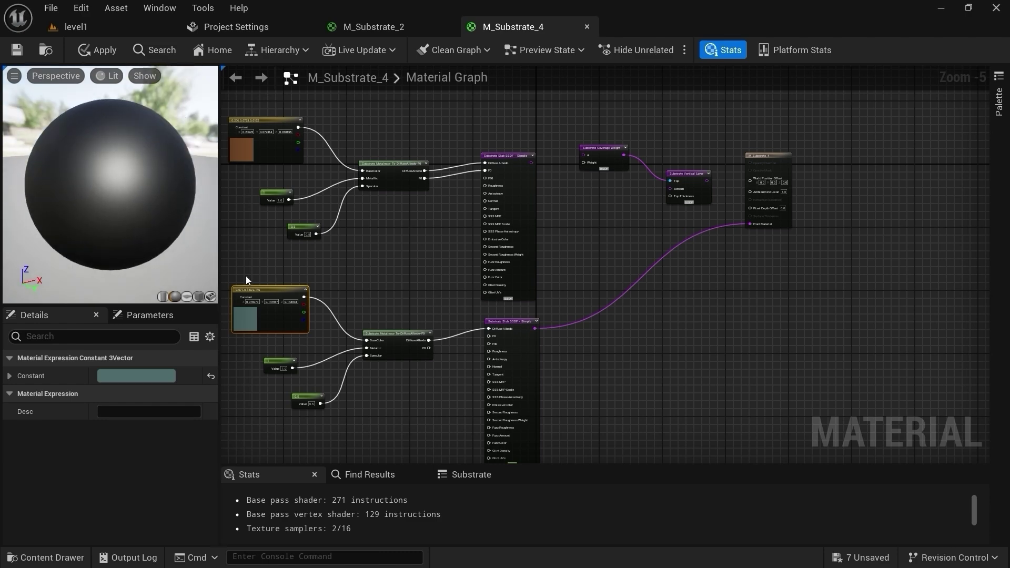
# Step: Brighten the teal constant to (0.176713, 0.339583, 0.332825)
pyautogui.doubleClick(236, 331)
pyautogui.click(424, 349)
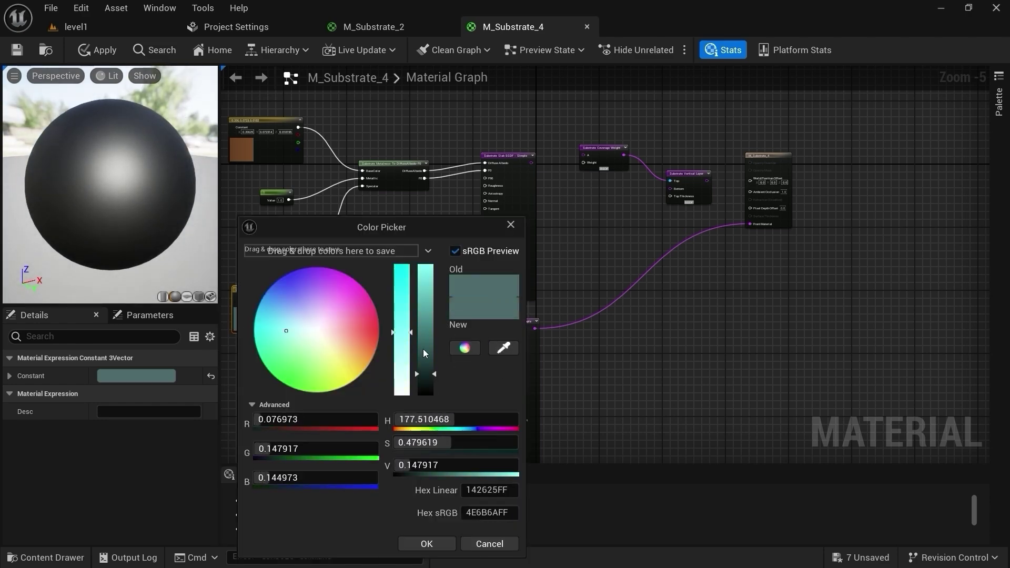
pyautogui.click(427, 543)
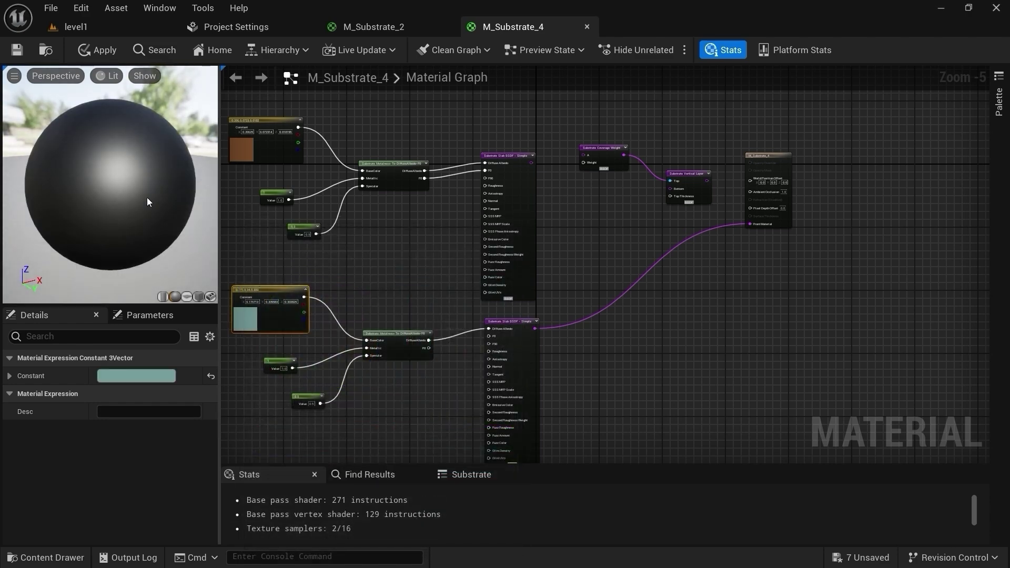
# Step: Connect the lower Metalness-To-DiffuseAlbedo-F0 node's F0 output to the lower Substrate Slab's F0 input
pyautogui.scroll(2, 436, 317)
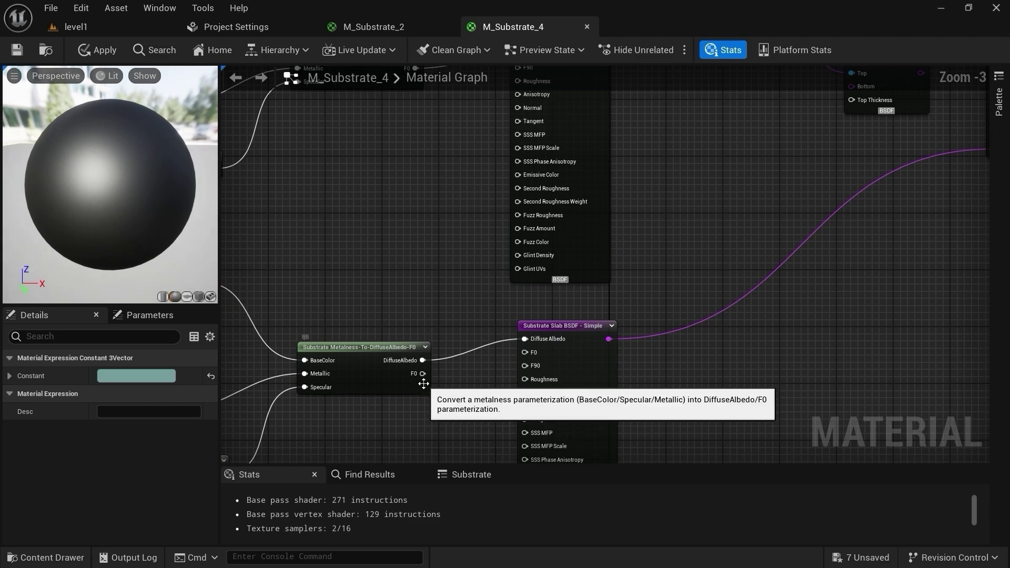
pyautogui.moveTo(422, 373); pyautogui.dragTo(524, 353)
pyautogui.scroll(-2, 430, 324)
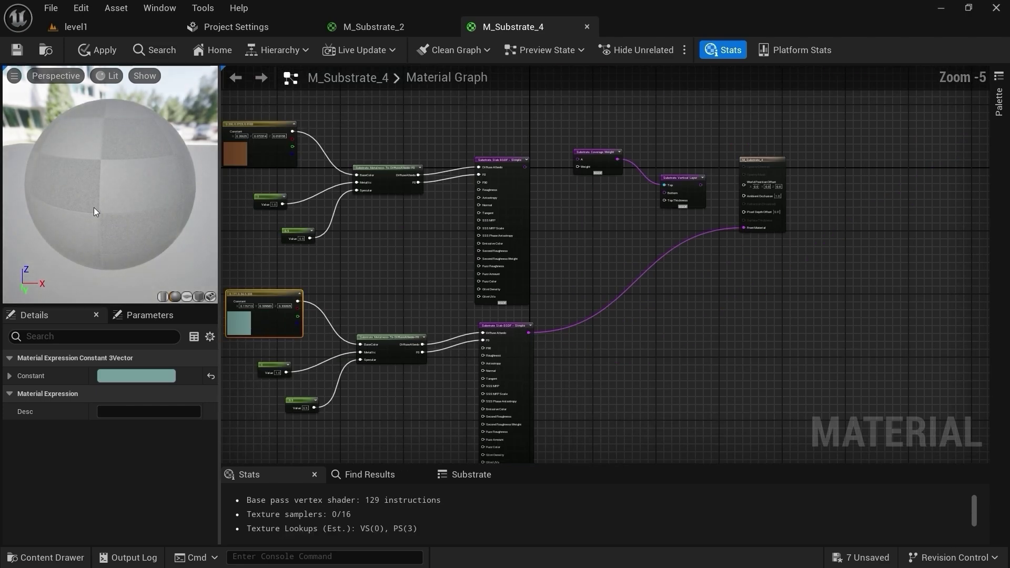
# Step: Set the teal constant's colour to (0.150694, 0.289583, 0.283821)
pyautogui.doubleClick(237, 329)
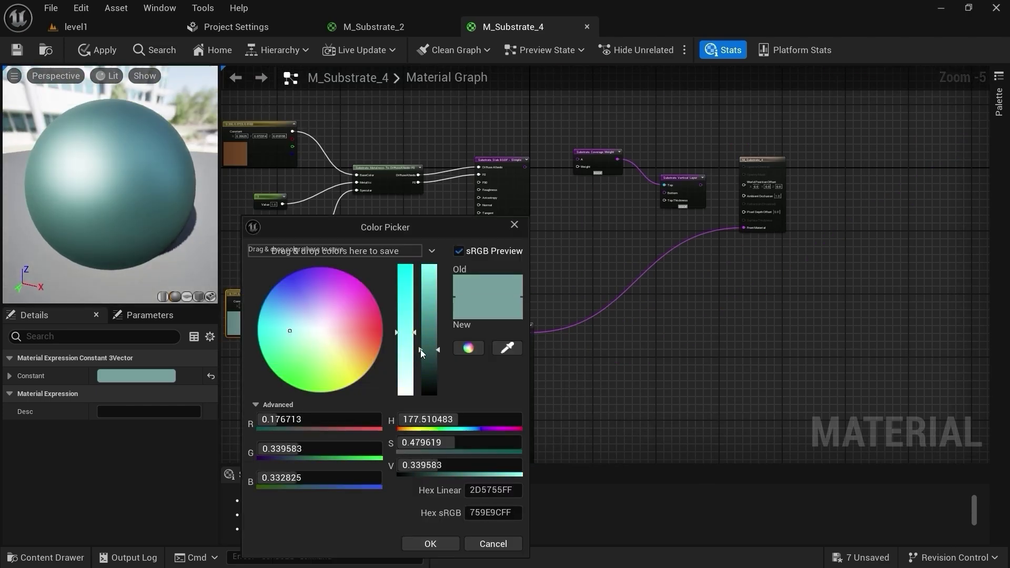
pyautogui.click(430, 358)
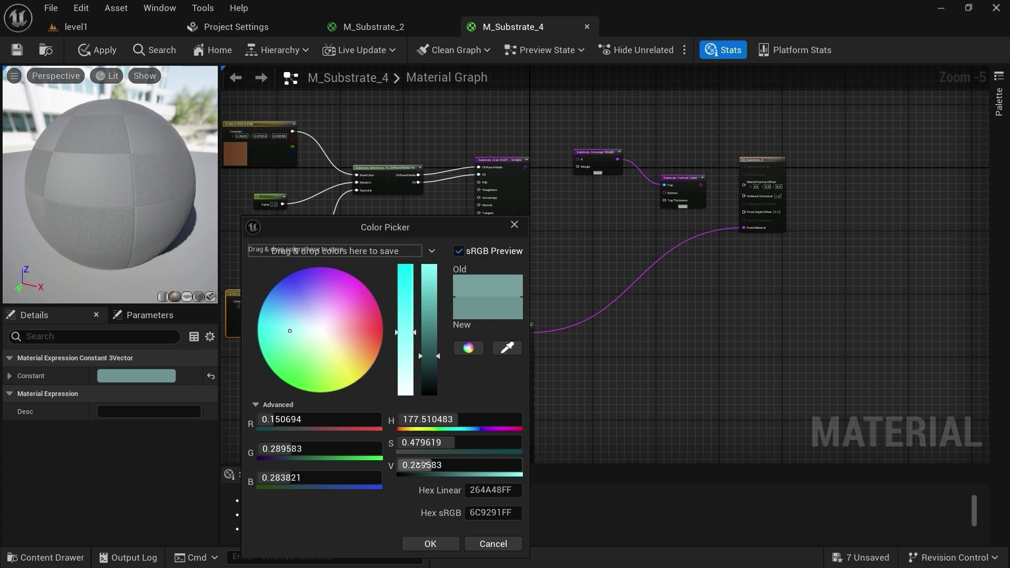
pyautogui.click(430, 543)
# Step: Connect the lower Substrate Slab's output to the Bottom input of the Substrate Vertical Layer node
pyautogui.scroll(-2, 610, 341)
pyautogui.scroll(3, 611, 250)
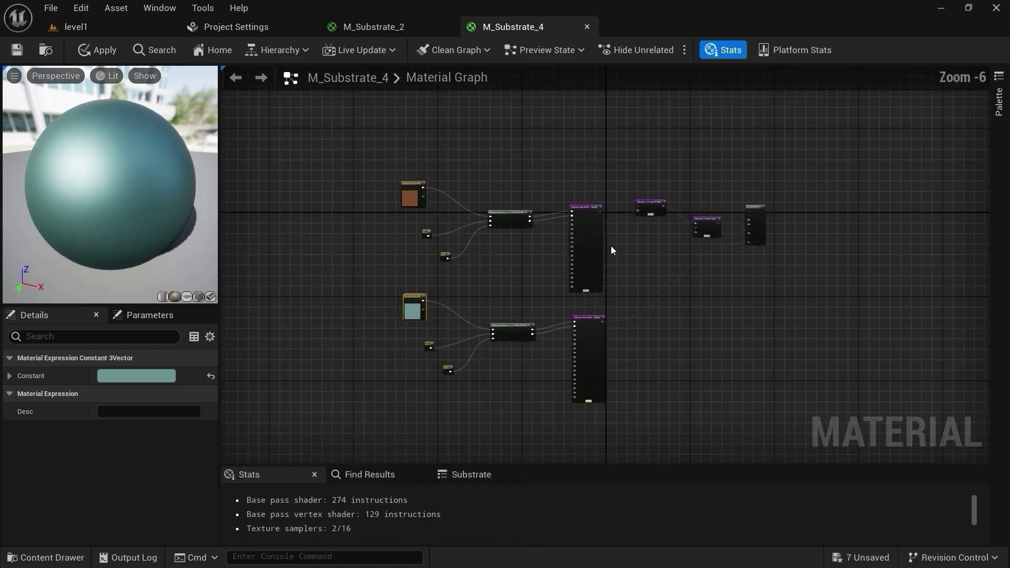
pyautogui.scroll(-2, 560, 273)
pyautogui.scroll(4, 566, 255)
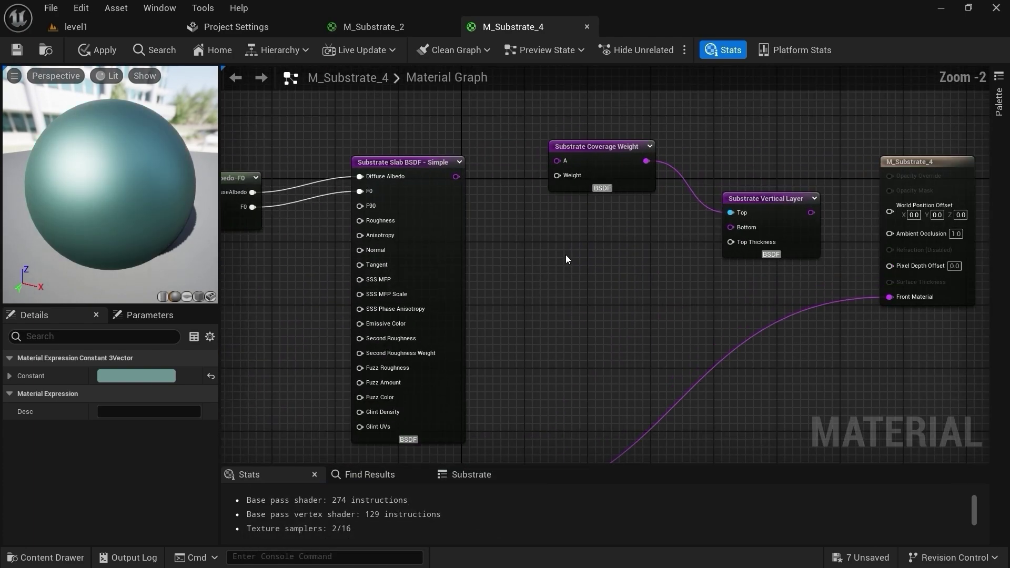
pyautogui.moveTo(566, 254); pyautogui.dragTo(599, 235, button='right')
pyautogui.scroll(-2, 601, 238)
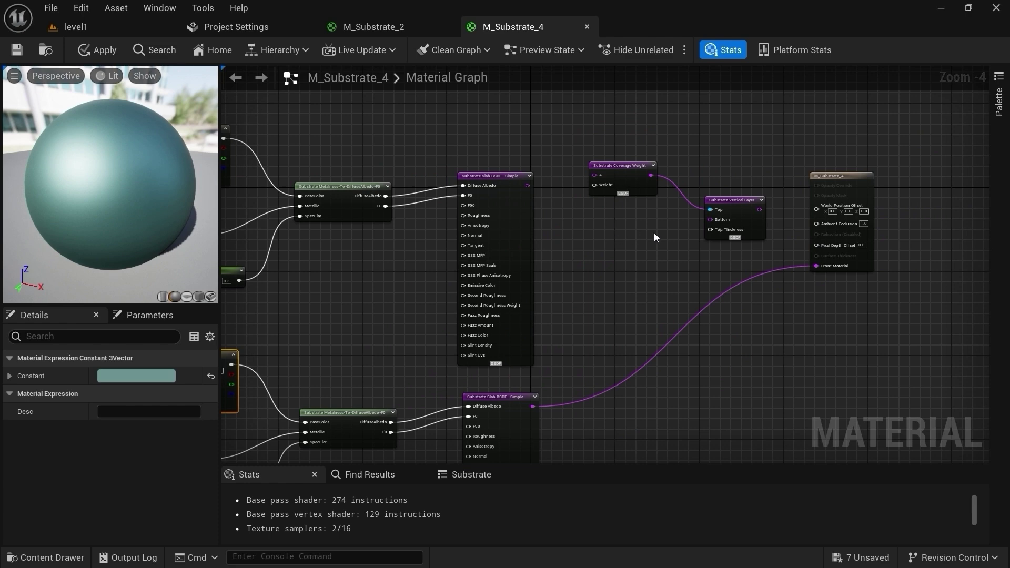
pyautogui.scroll(2, 654, 232)
pyautogui.moveTo(452, 427); pyautogui.dragTo(727, 146)
pyautogui.moveTo(662, 259); pyautogui.dragTo(729, 287, button='right')
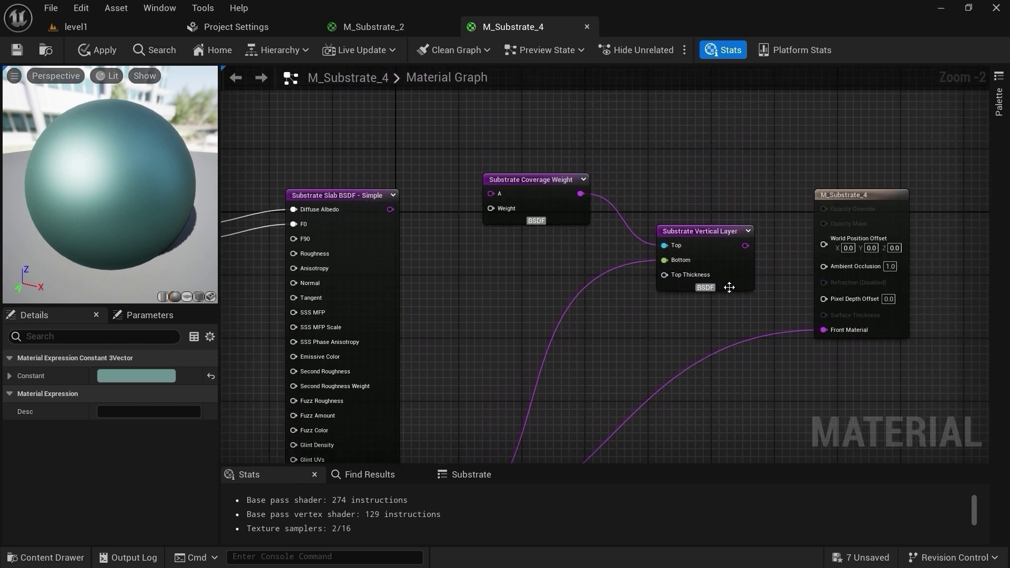
# Step: Connect the Substrate Vertical Layer's output to the material's Front Material input
pyautogui.moveTo(478, 341); pyautogui.dragTo(532, 360, button='right')
pyautogui.moveTo(731, 239); pyautogui.dragTo(605, 290, button='right')
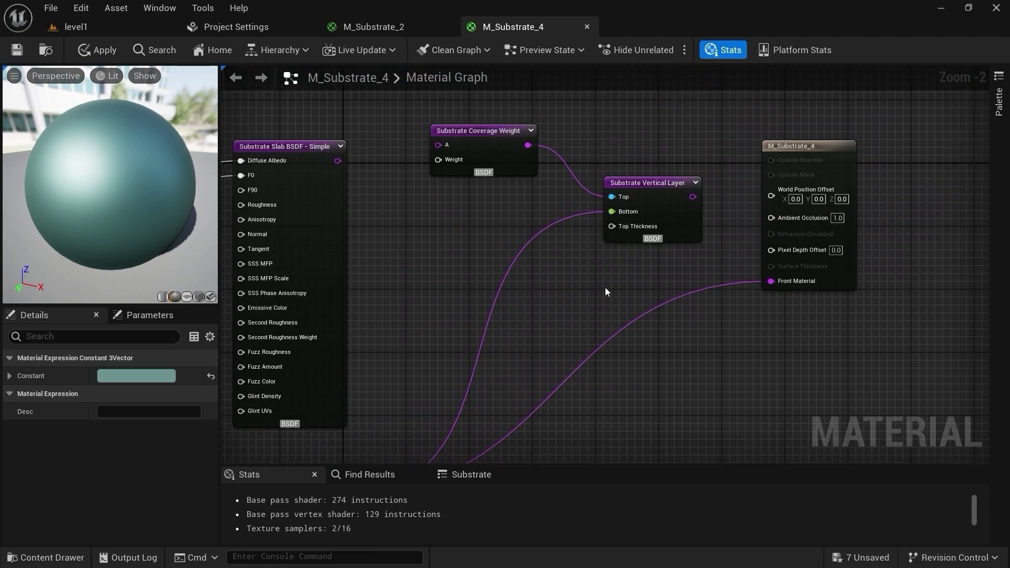
pyautogui.moveTo(692, 197); pyautogui.dragTo(771, 281)
# Step: Connect the upper Substrate Slab to the Substrate Coverage Weight's A input and shift the Coverage Weight node level with the slab's output
pyautogui.moveTo(593, 271); pyautogui.dragTo(655, 301, button='right')
pyautogui.moveTo(509, 249); pyautogui.dragTo(613, 232)
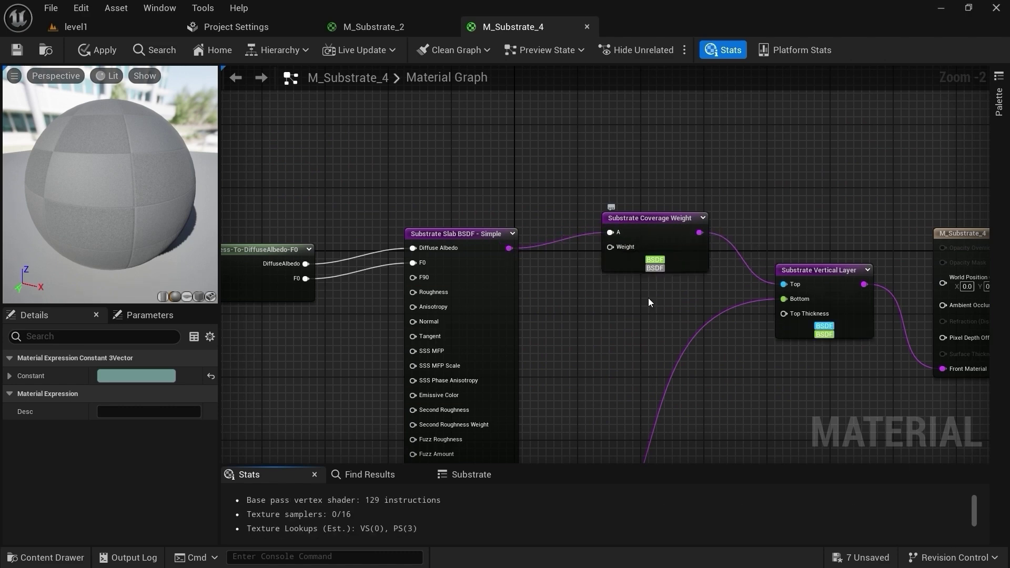
pyautogui.moveTo(631, 334); pyautogui.dragTo(681, 365, button='right')
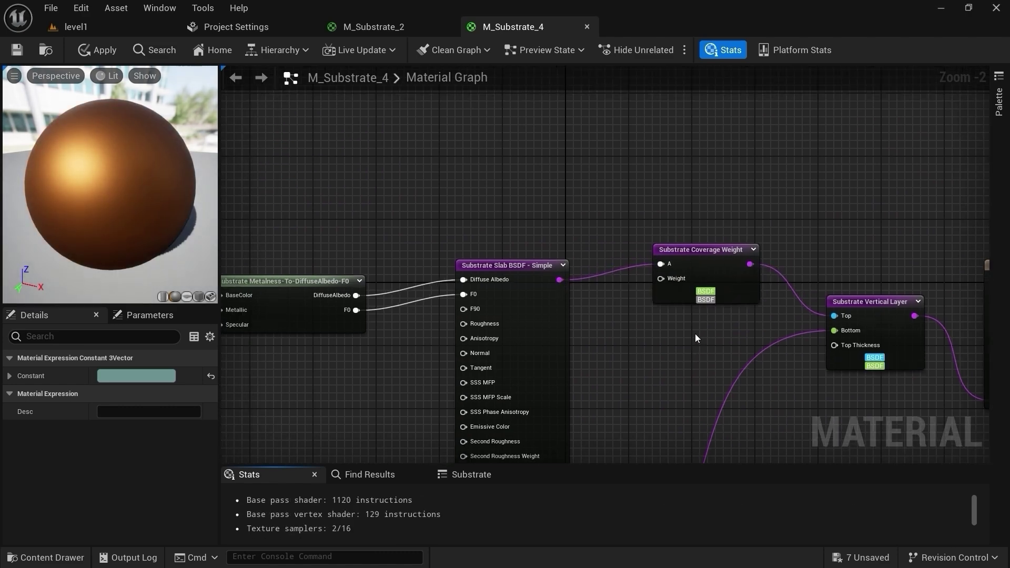
pyautogui.moveTo(725, 264); pyautogui.dragTo(743, 281)
pyautogui.moveTo(658, 343); pyautogui.dragTo(701, 356, button='right')
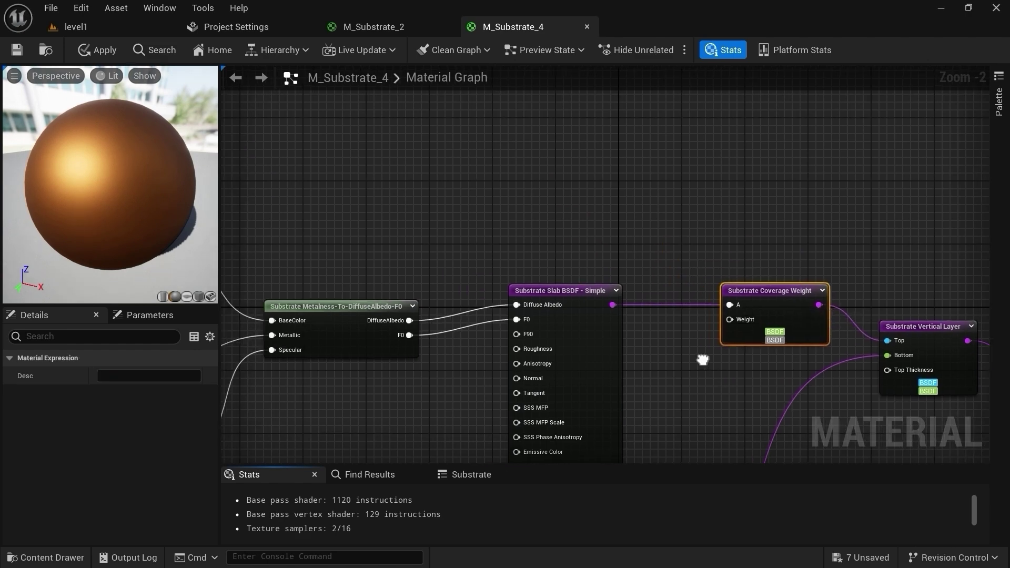
# Step: Add a constant with value 0 and connect it to the Substrate Coverage Weight's Weight input
pyautogui.click(625, 206)
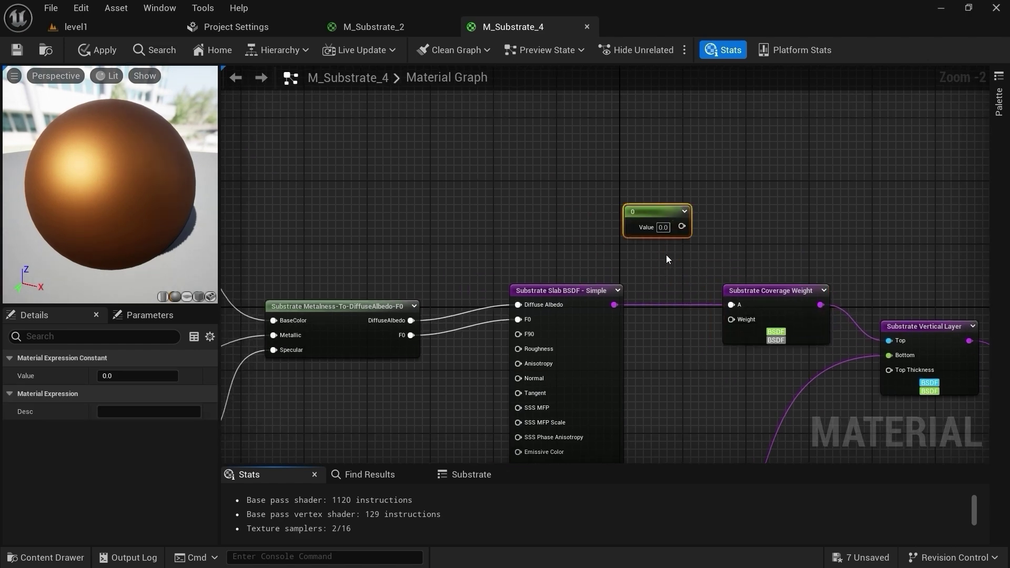
pyautogui.moveTo(689, 247); pyautogui.dragTo(731, 319)
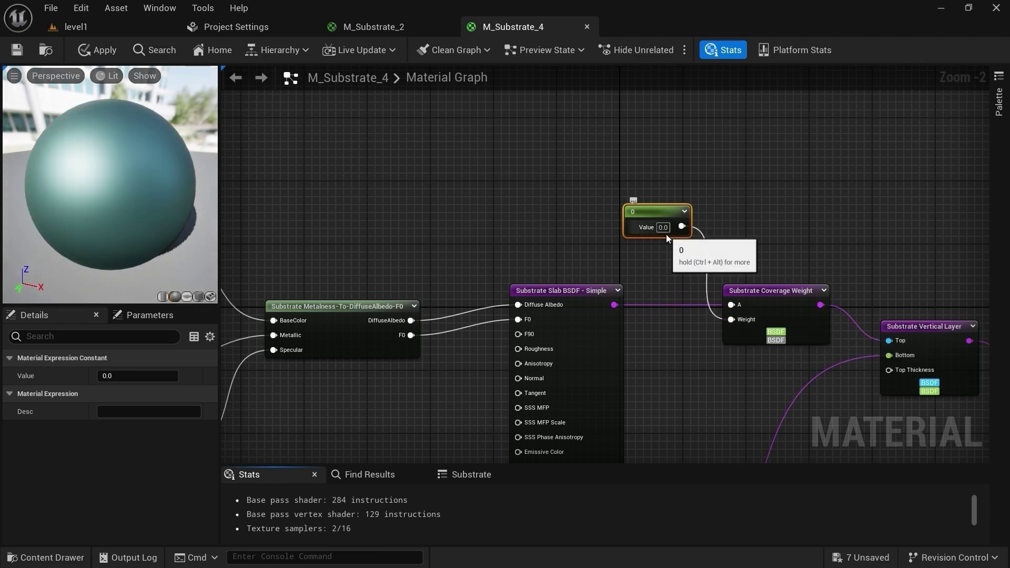
pyautogui.scroll(-3, 654, 248)
pyautogui.moveTo(599, 362); pyautogui.dragTo(567, 301, button='right')
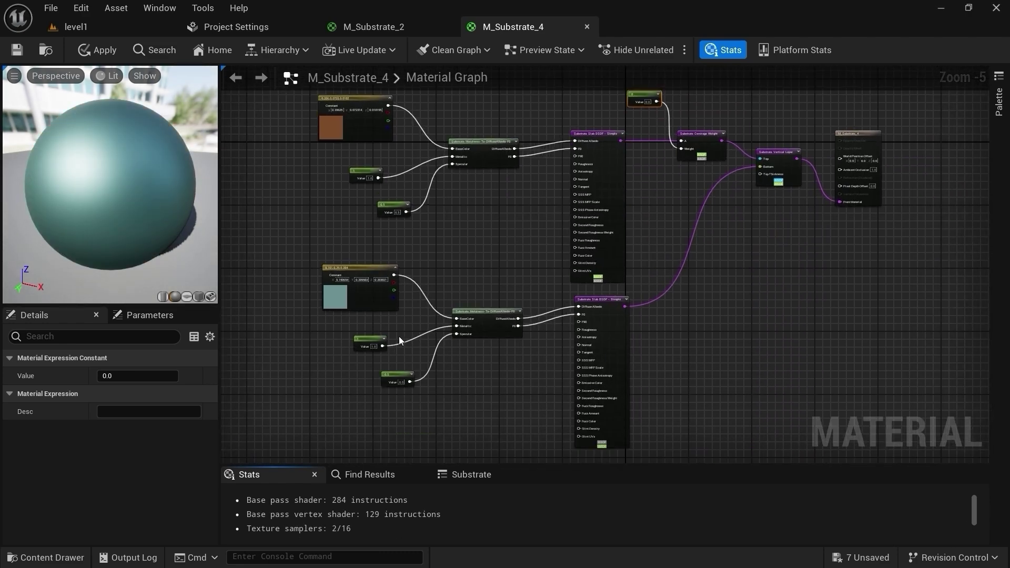
# Step: Set the constant feeding the Substrate Coverage Weight's Weight input to 1
pyautogui.scroll(2, 551, 358)
pyautogui.scroll(-1, 778, 235)
pyautogui.scroll(1, 706, 252)
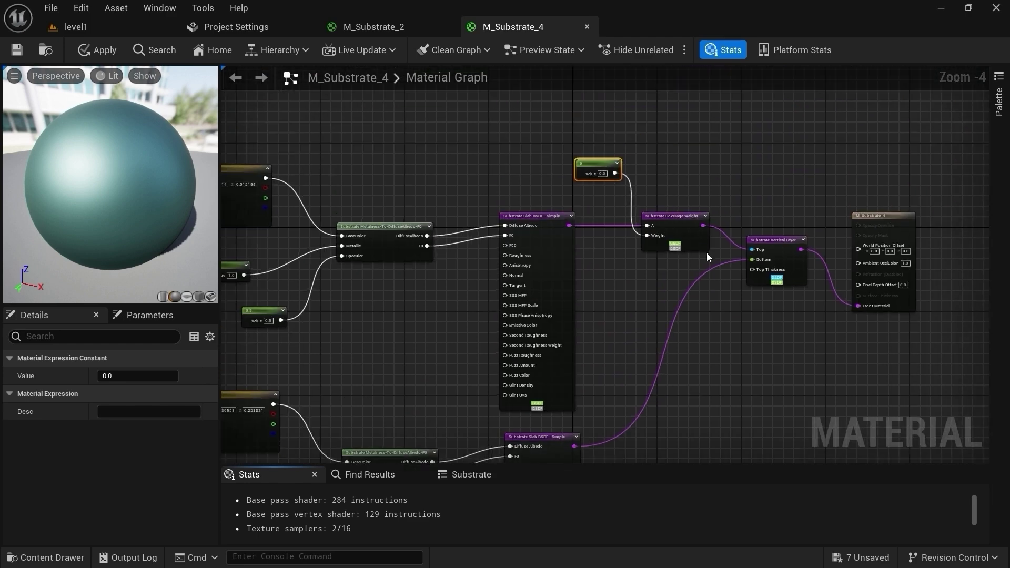
pyautogui.scroll(1, 671, 275)
pyautogui.moveTo(671, 276); pyautogui.dragTo(660, 330, button='right')
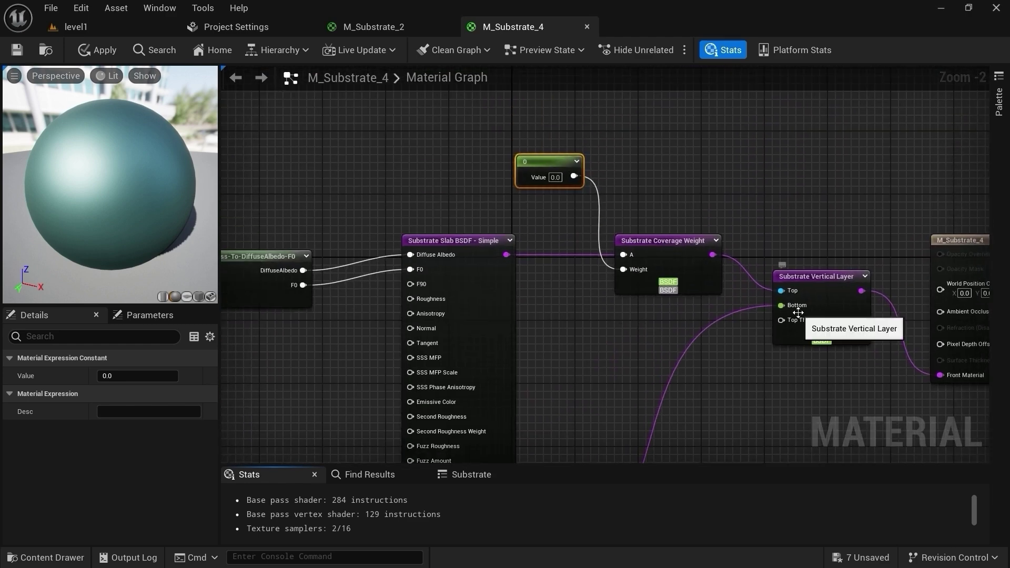
pyautogui.click(557, 178)
pyautogui.write('1')
pyautogui.press('Return')
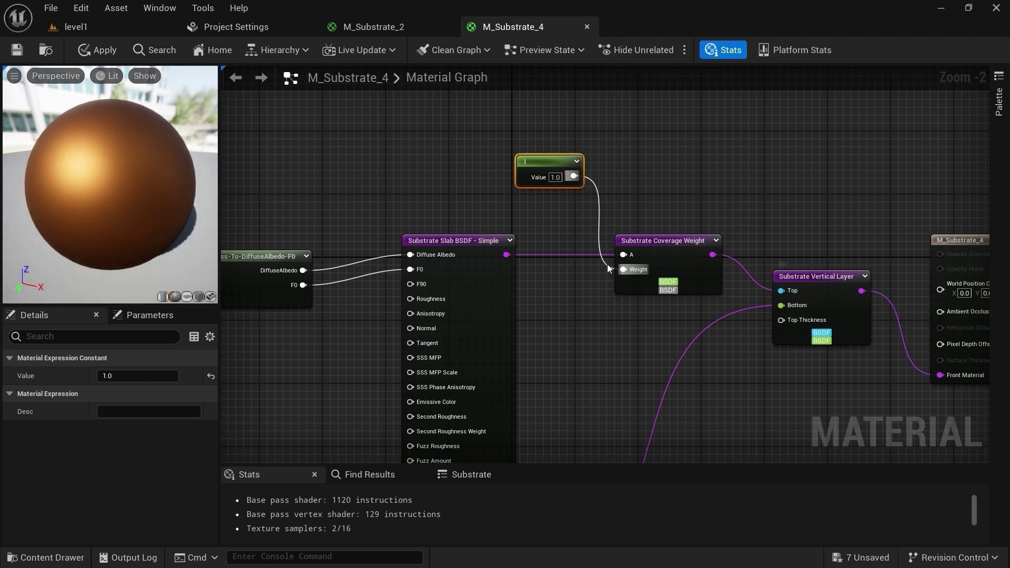
# Step: Add a Noise node, connect its output to the Coverage Weight's Weight input, and move the disconnected constant out of the way
pyautogui.moveTo(592, 352); pyautogui.dragTo(725, 361, button='right')
pyautogui.scroll(-2, 659, 288)
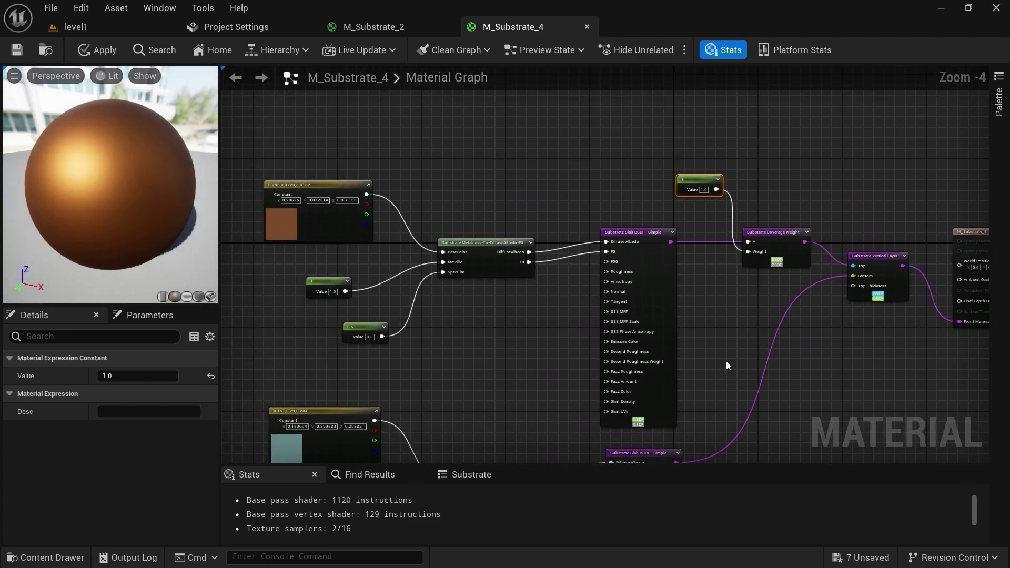
pyautogui.scroll(1, 477, 304)
pyautogui.moveTo(553, 290); pyautogui.dragTo(504, 149, button='right')
pyautogui.rightClick(504, 147)
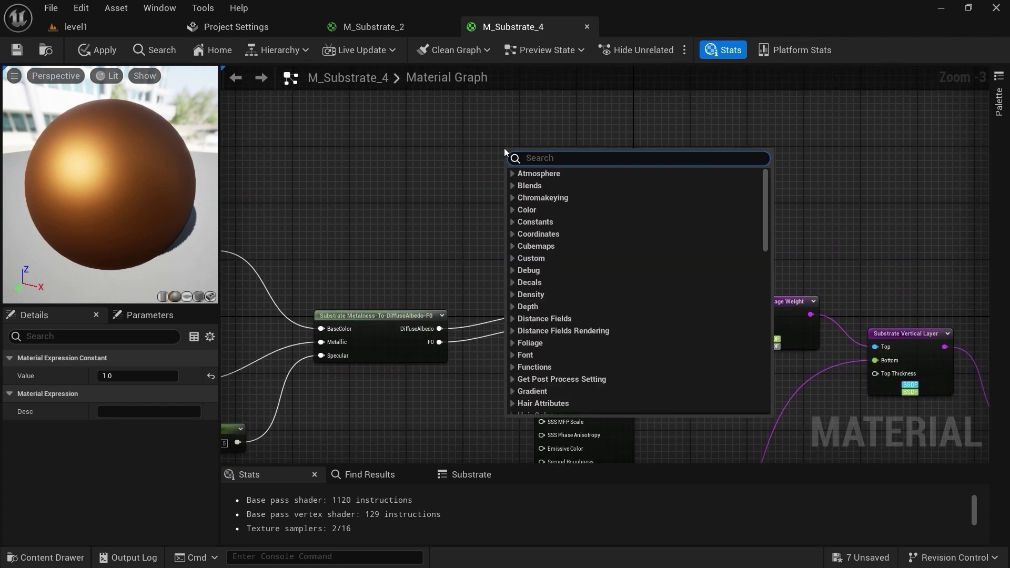
pyautogui.write('noi')
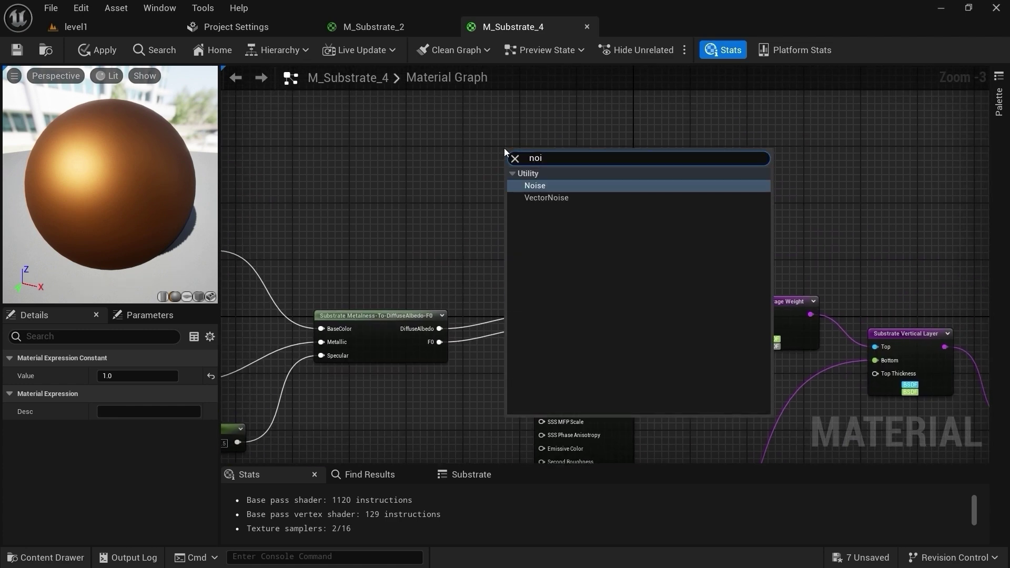
pyautogui.click(538, 186)
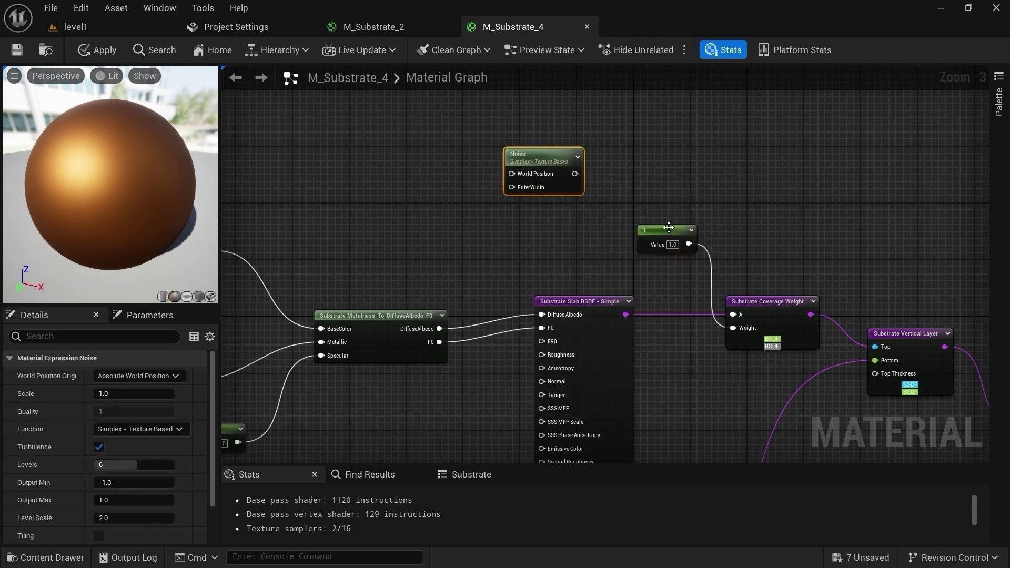
pyautogui.moveTo(575, 173); pyautogui.dragTo(734, 328)
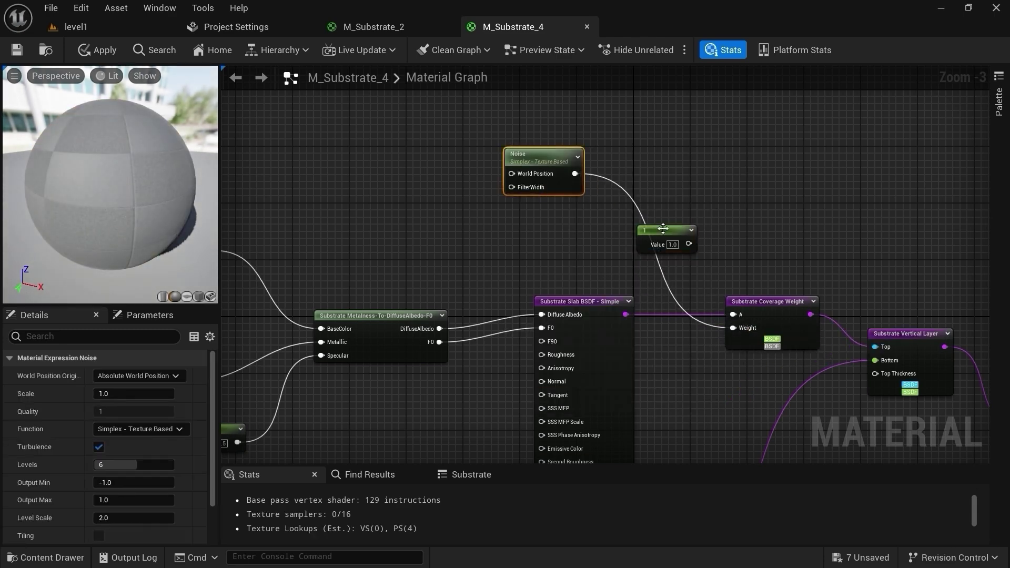
pyautogui.moveTo(659, 236); pyautogui.dragTo(697, 137)
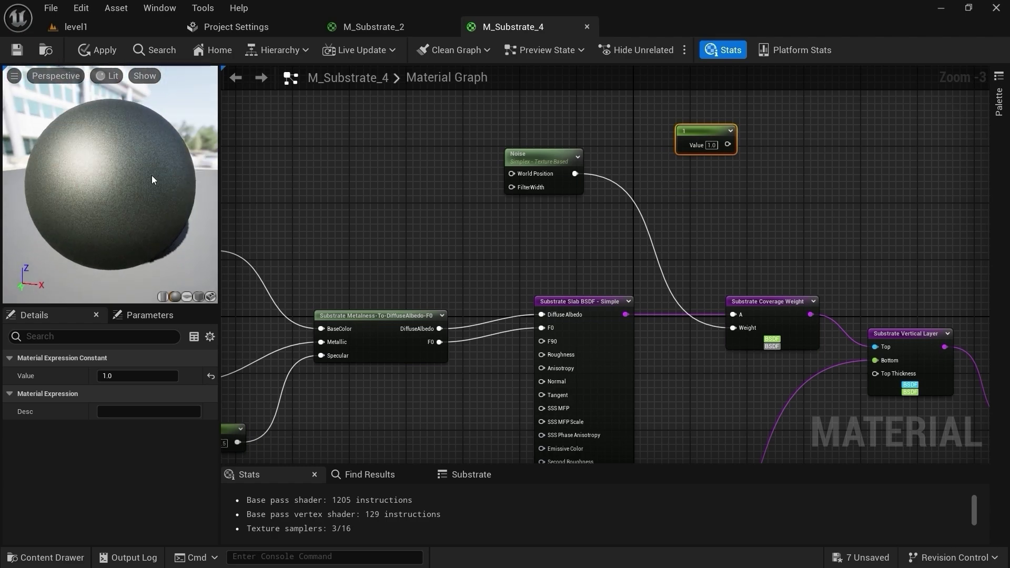
# Step: Place the disconnected constant below the Noise node and convert it to a parameter named NoisePower
pyautogui.scroll(5, 152, 176)
pyautogui.moveTo(152, 176); pyautogui.dragTo(113, 179)
pyautogui.scroll(-1, 676, 239)
pyautogui.moveTo(677, 240); pyautogui.dragTo(602, 246, button='right')
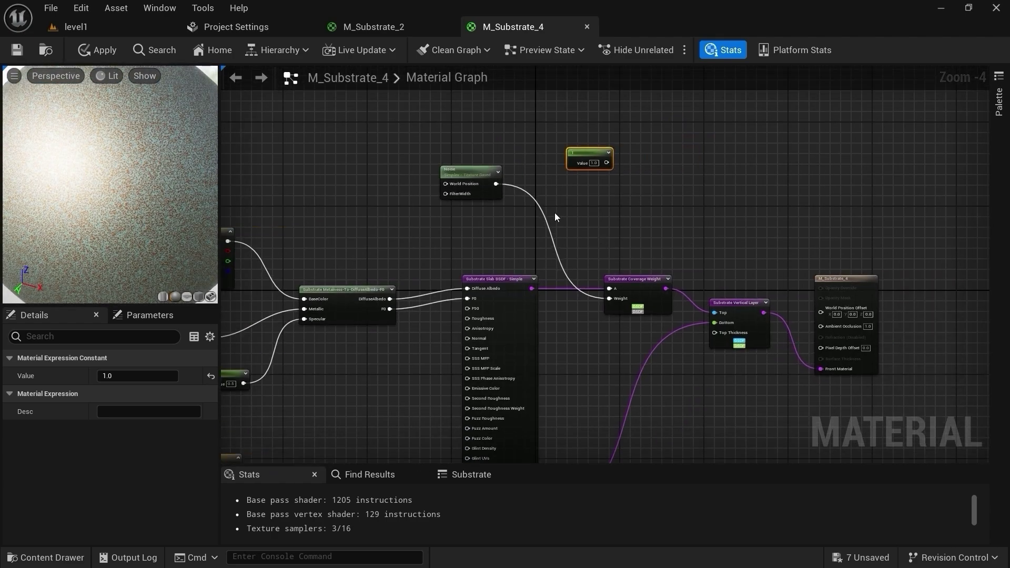
pyautogui.moveTo(465, 172); pyautogui.dragTo(434, 150)
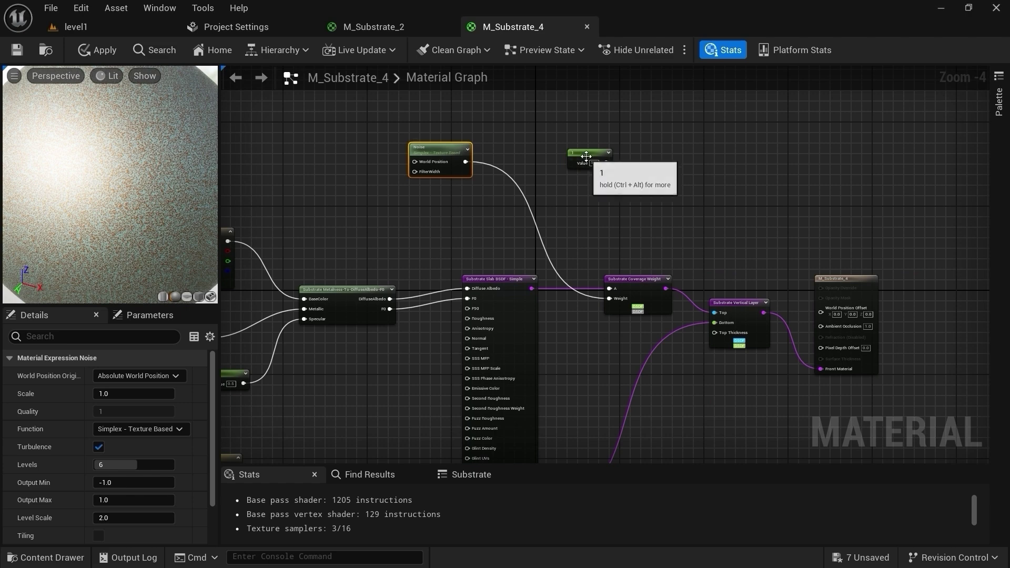
pyautogui.moveTo(584, 152); pyautogui.dragTo(420, 210)
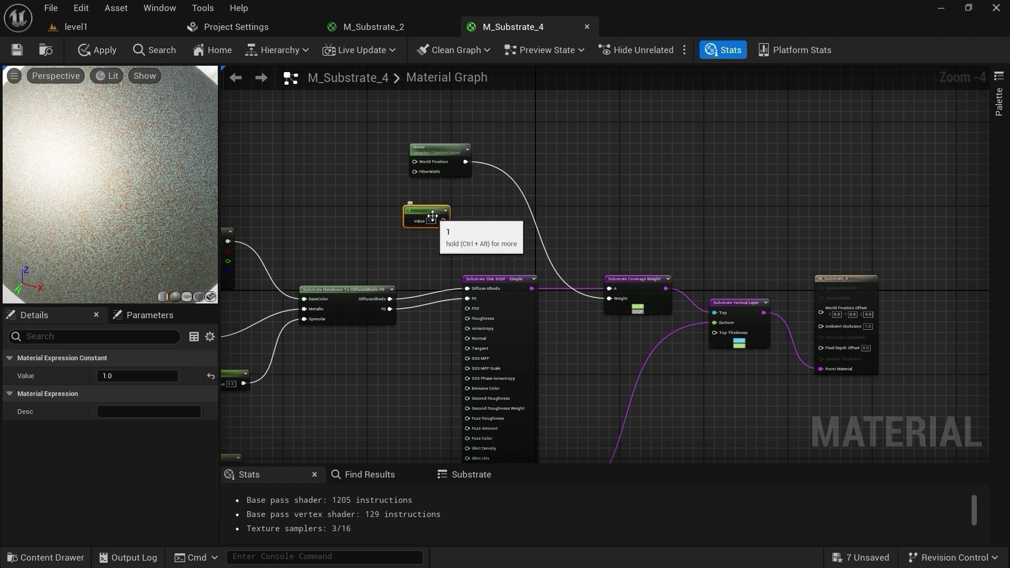
pyautogui.rightClick(435, 219)
pyautogui.click(499, 259)
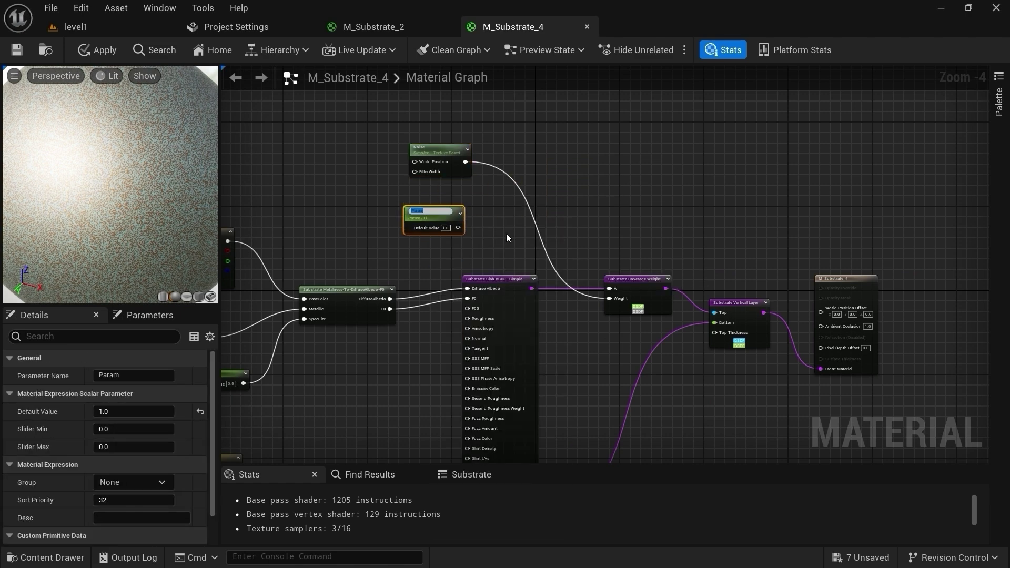
pyautogui.write('NoisePower')
pyautogui.press('Return')
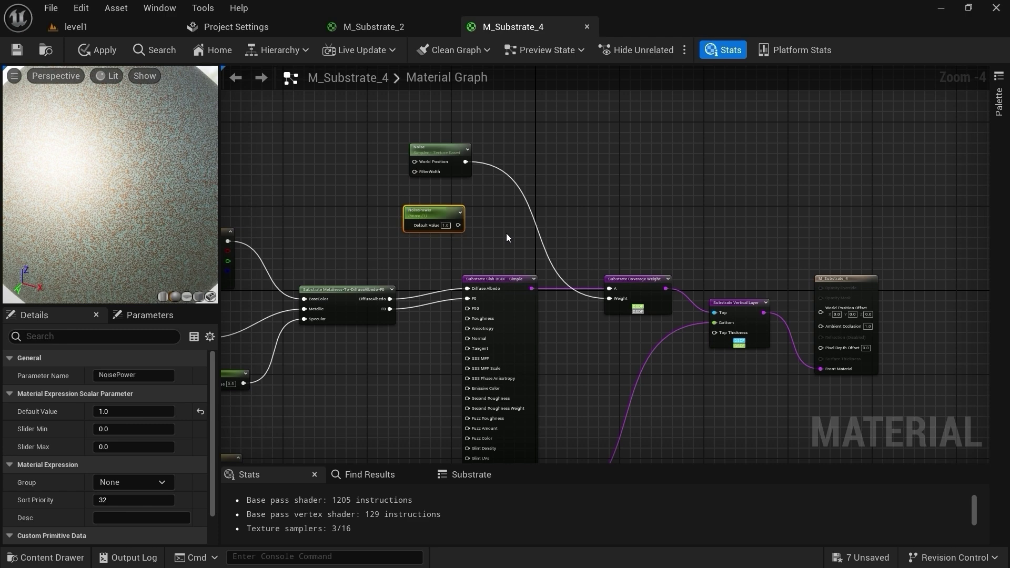
# Step: Multiply the Noise output by NoisePower, feed the product into the Coverage Weight's Weight input, and save the material
pyautogui.scroll(1, 506, 232)
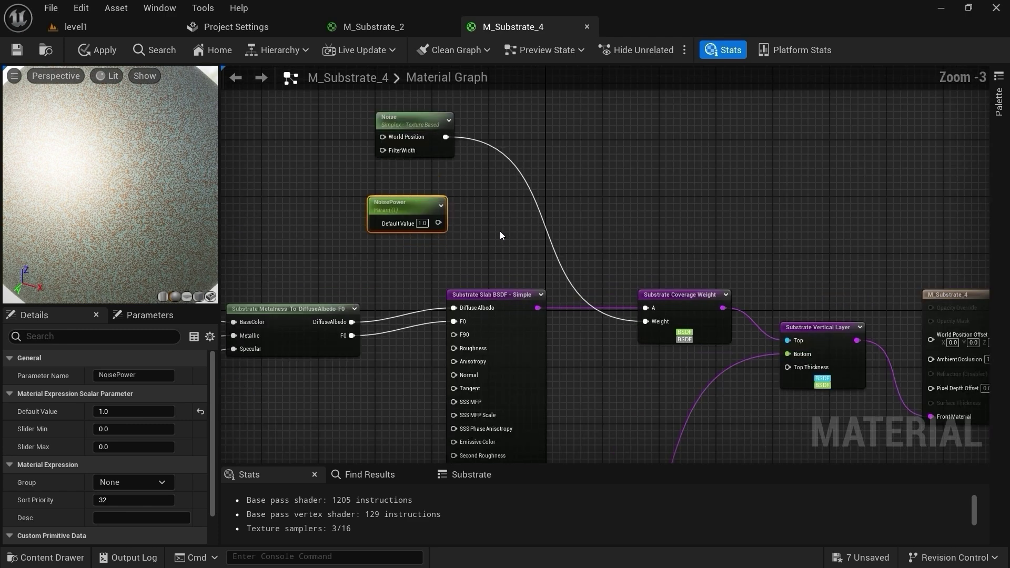
pyautogui.click(516, 159)
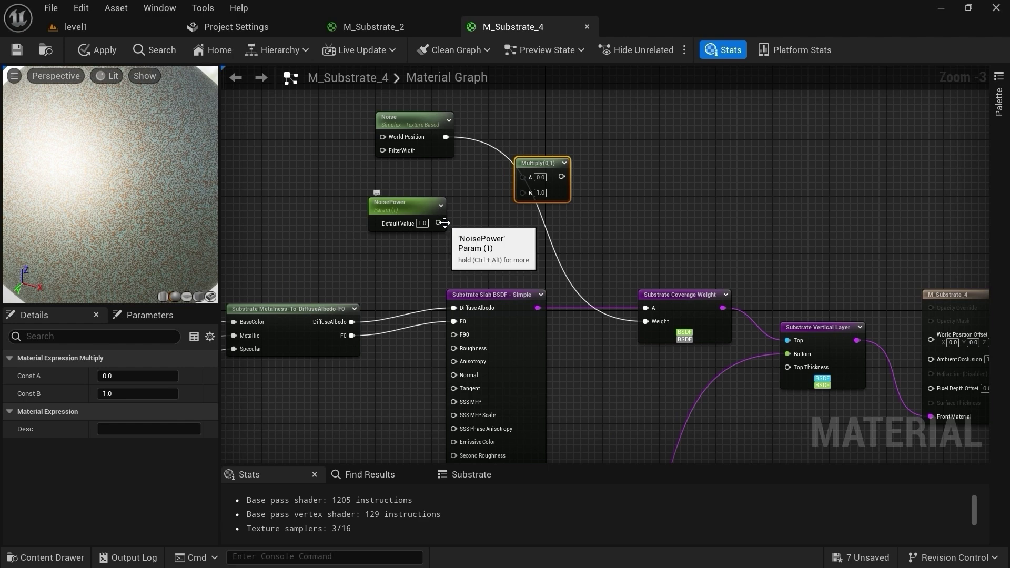
pyautogui.moveTo(438, 222); pyautogui.dragTo(523, 193)
pyautogui.moveTo(447, 137); pyautogui.dragTo(646, 321)
pyautogui.scroll(-3, 607, 339)
pyautogui.moveTo(608, 339); pyautogui.dragTo(523, 282, button='right')
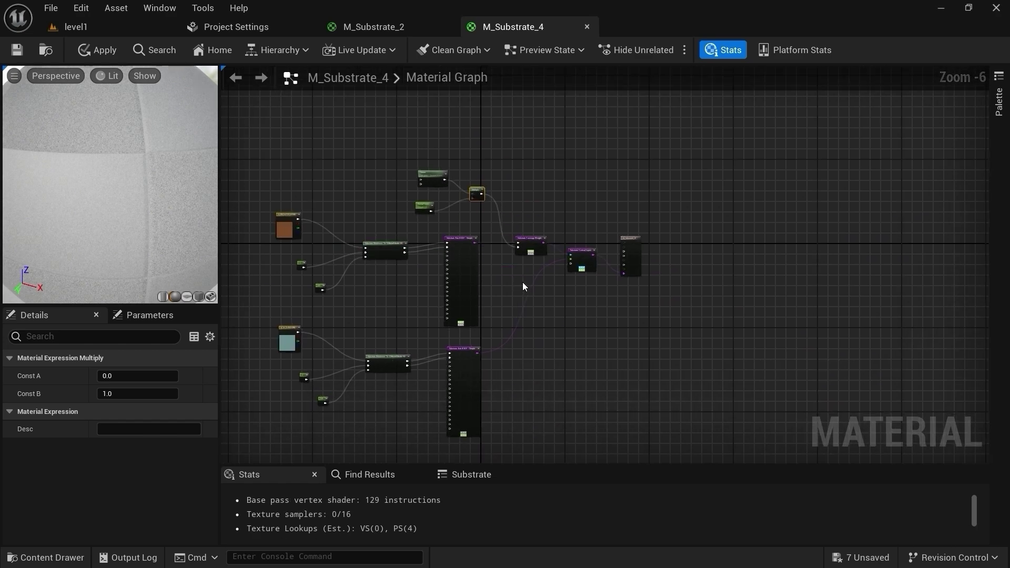
pyautogui.scroll(2, 523, 282)
pyautogui.click(17, 50)
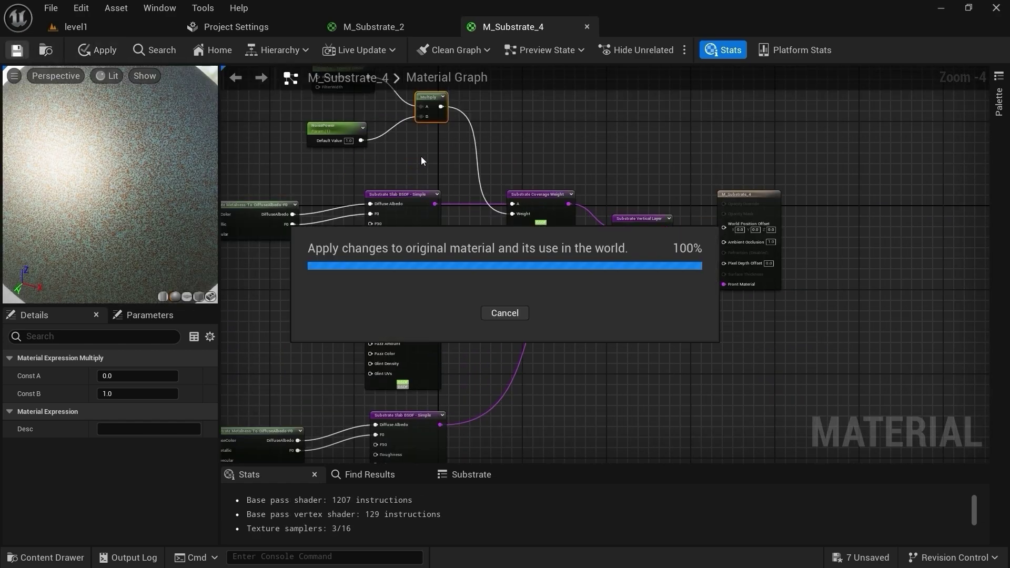
# Step: Set the NoisePower parameter's default value to 0 and save the material
pyautogui.click(349, 141)
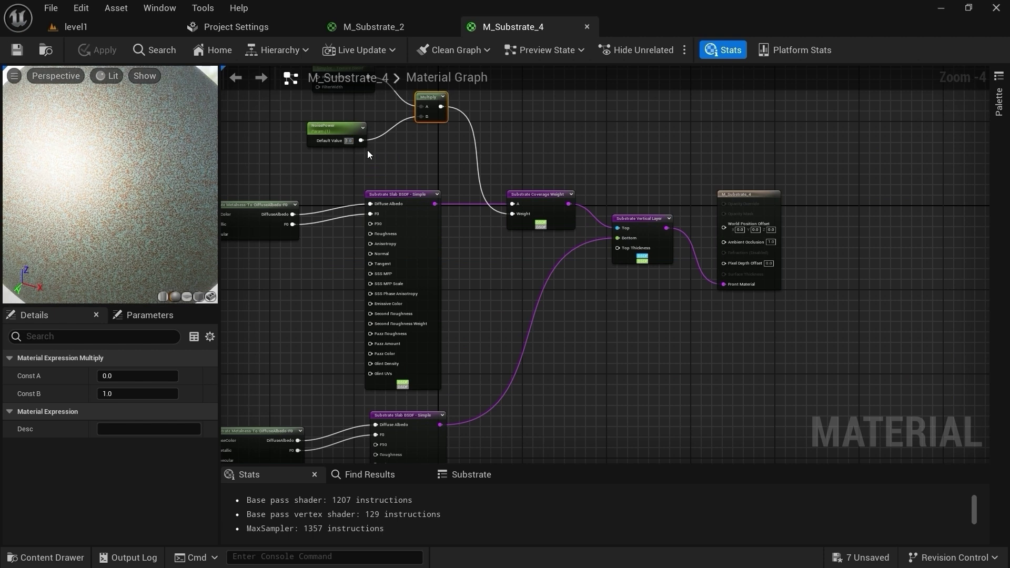
pyautogui.write('0')
pyautogui.press('Return')
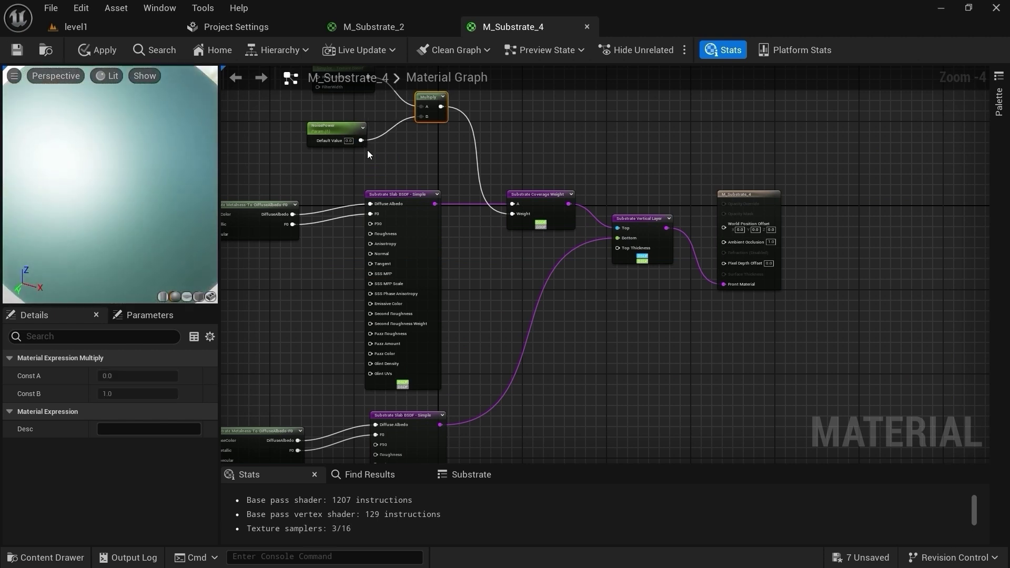
pyautogui.click(17, 50)
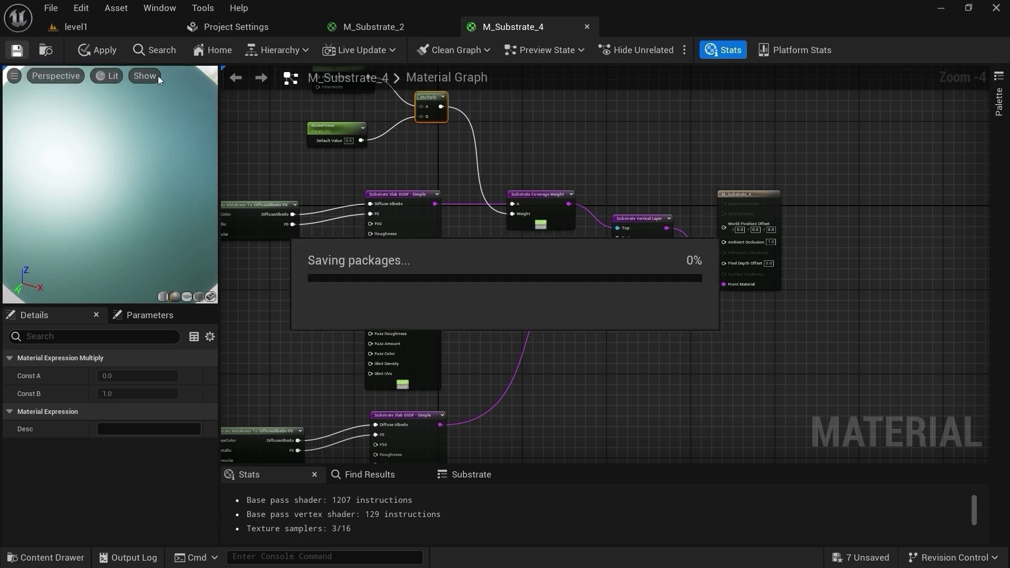
# Step: Create the material instance M_Substrate_4_Inst from M_Substrate_4 and apply it to the sphere in level1
pyautogui.click(84, 29)
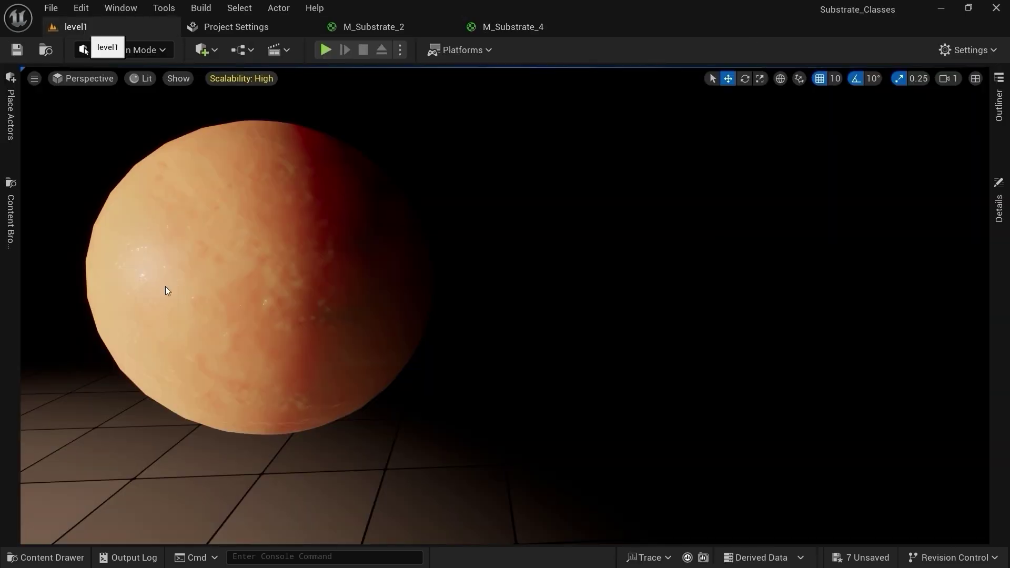
pyautogui.click(58, 563)
pyautogui.rightClick(544, 421)
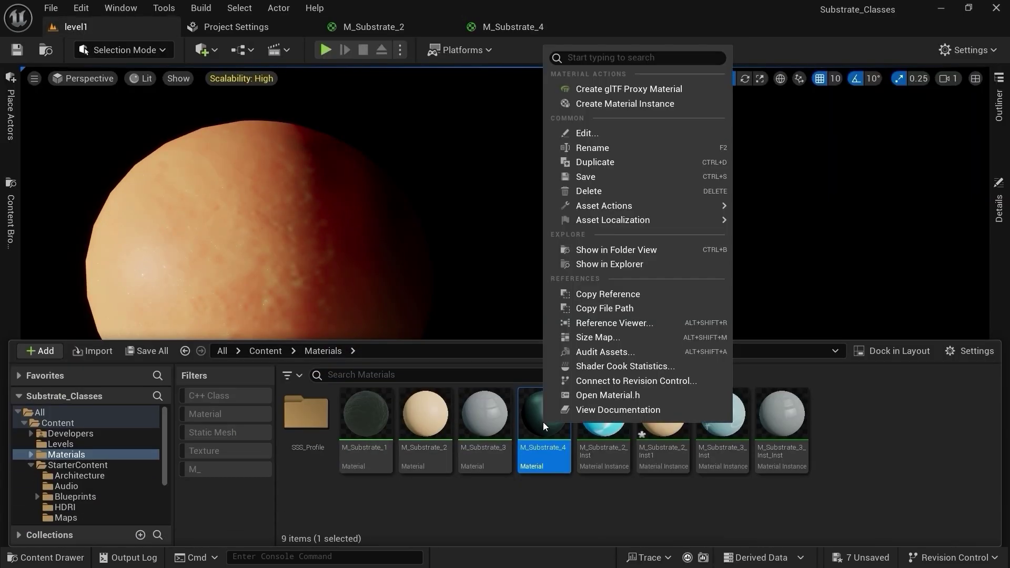
pyautogui.click(629, 103)
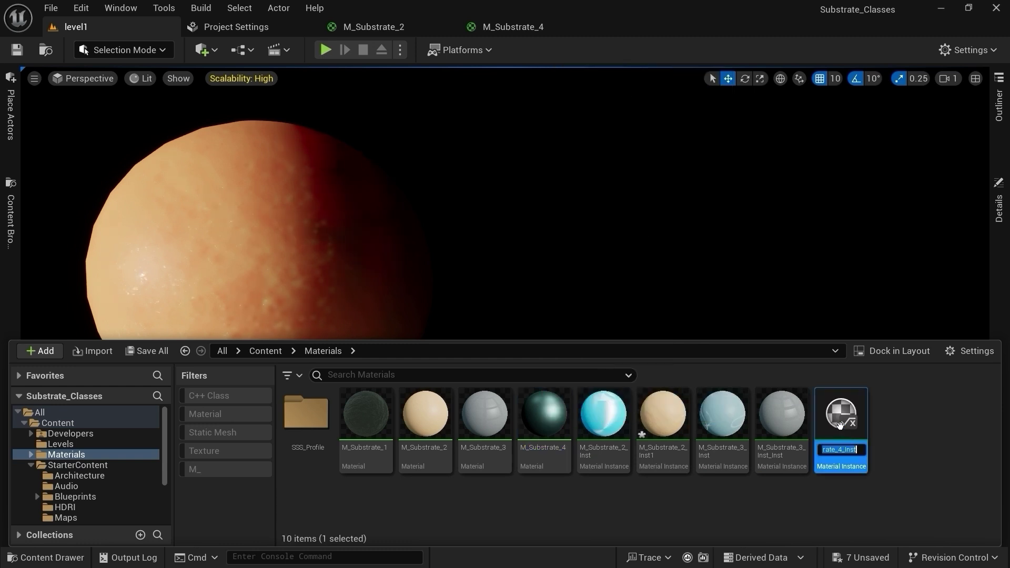
pyautogui.press('Return')
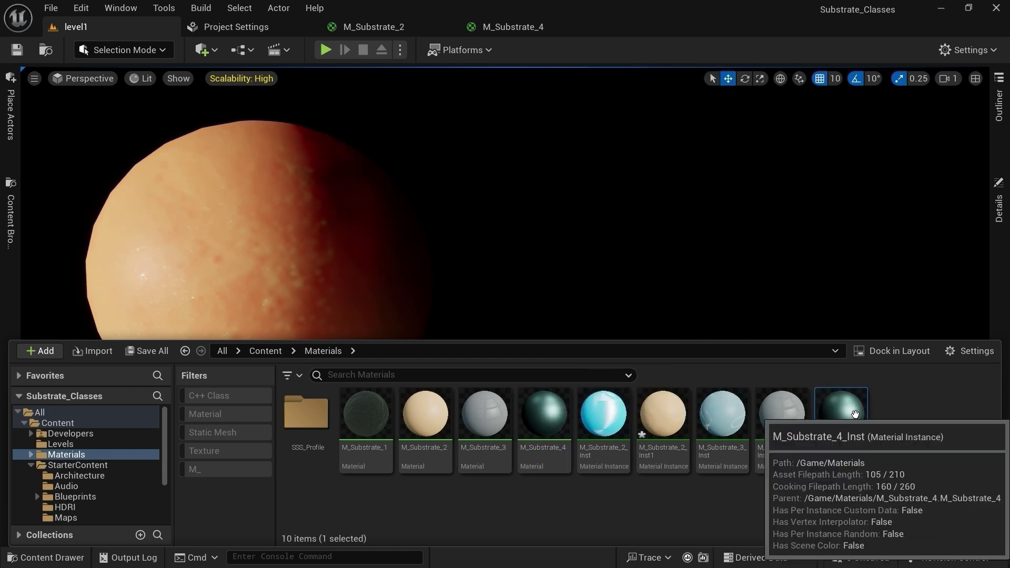
pyautogui.moveTo(855, 414); pyautogui.dragTo(303, 278)
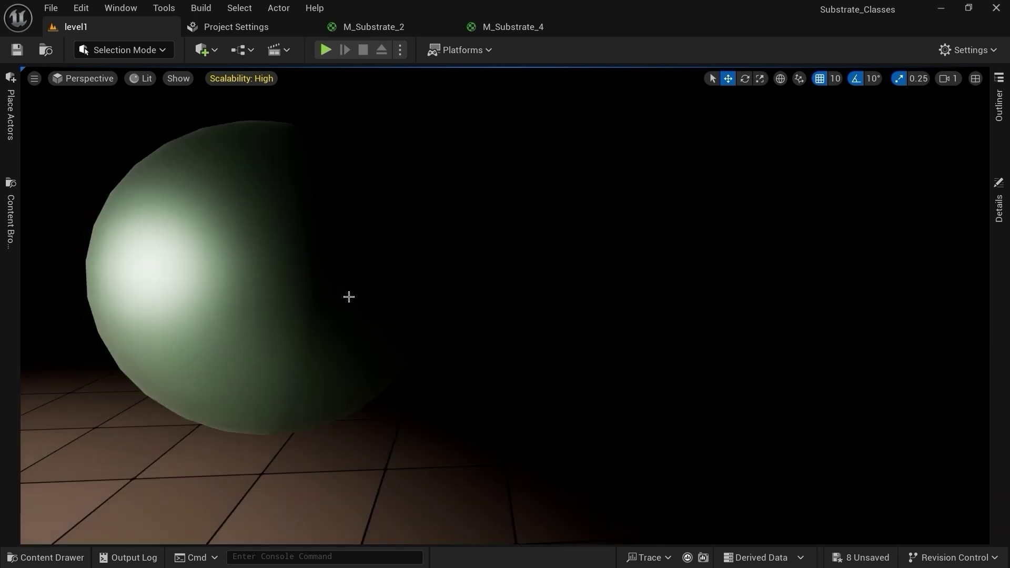
# Step: Open M_Substrate_4_Inst for editing and show its editor in a floating window over the level1 viewport
pyautogui.click(35, 557)
pyautogui.doubleClick(840, 418)
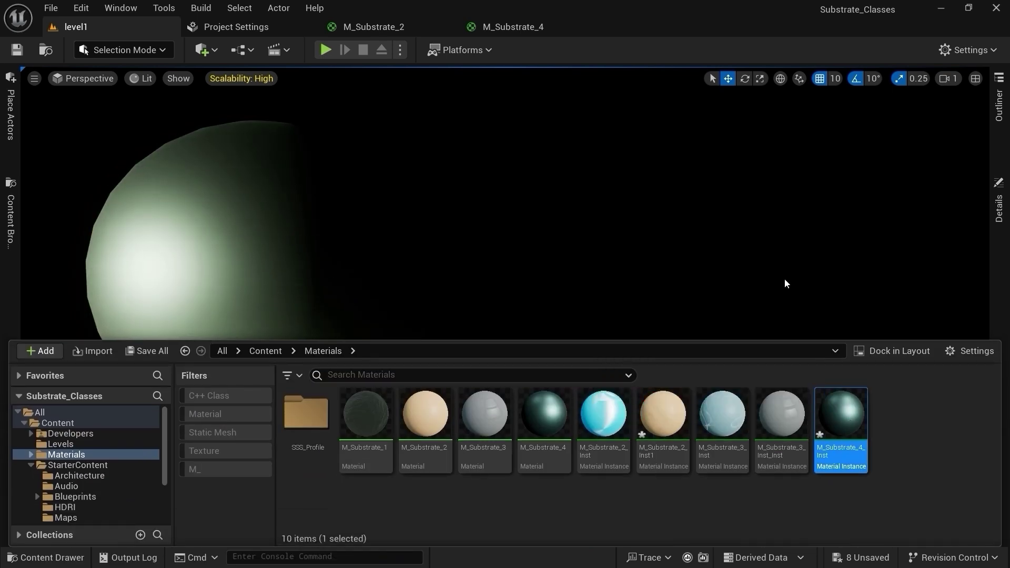
pyautogui.middleClick(626, 26)
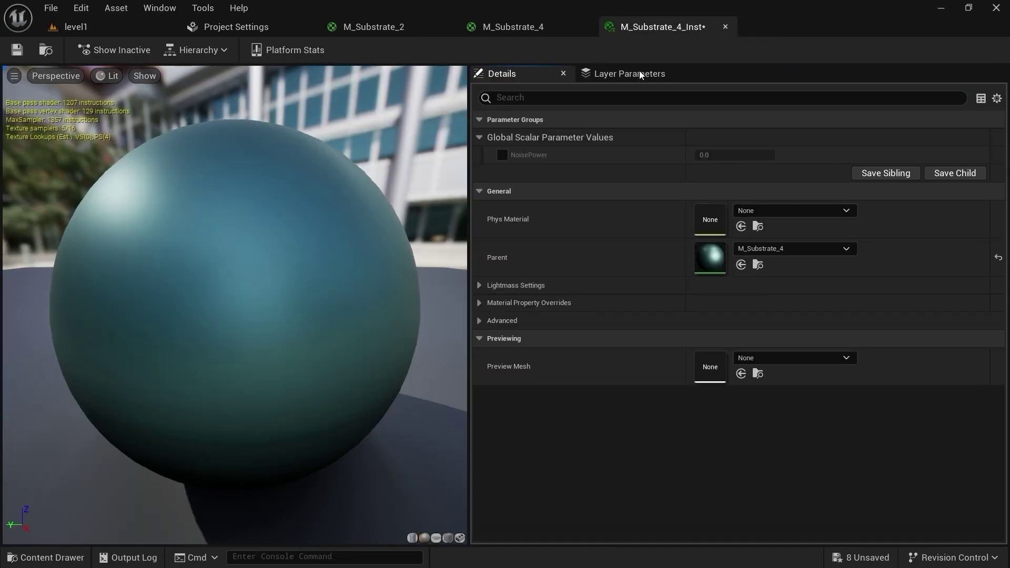
pyautogui.click(131, 28)
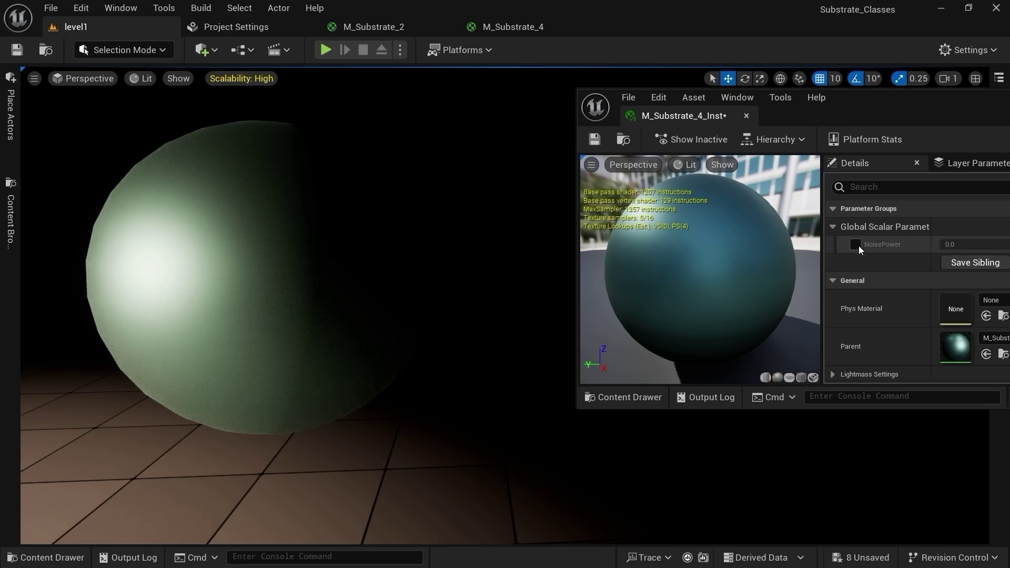
# Step: Enable the NoisePower override in M_Substrate_4_Inst and raise its value to about 0.72
pyautogui.moveTo(968, 244)
pyautogui.mouseDown()
pyautogui.moveTo(999, 244)
pyautogui.moveTo(980, 244)
pyautogui.mouseUp()
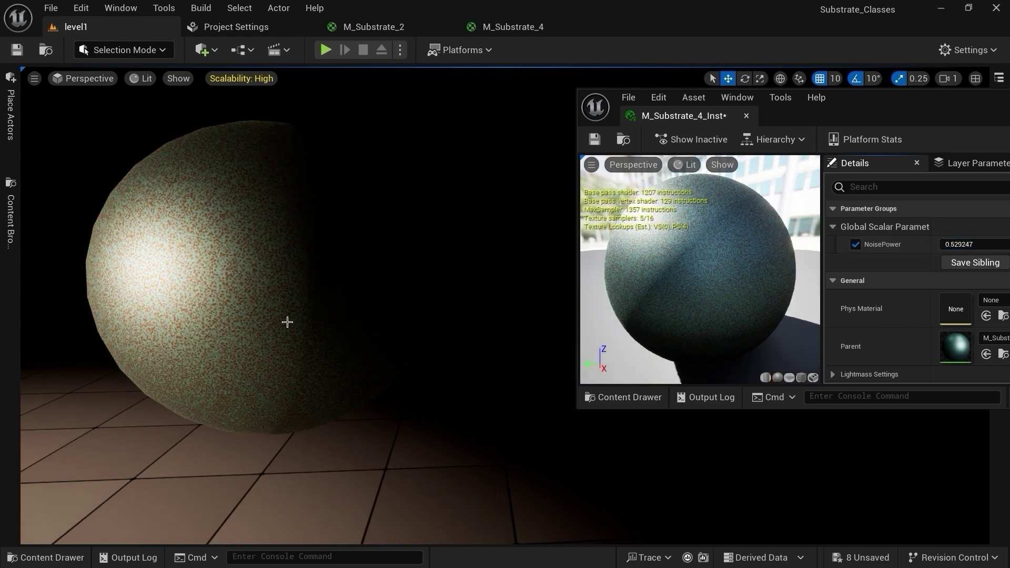
pyautogui.moveTo(279, 324); pyautogui.dragTo(284, 325, button='right')
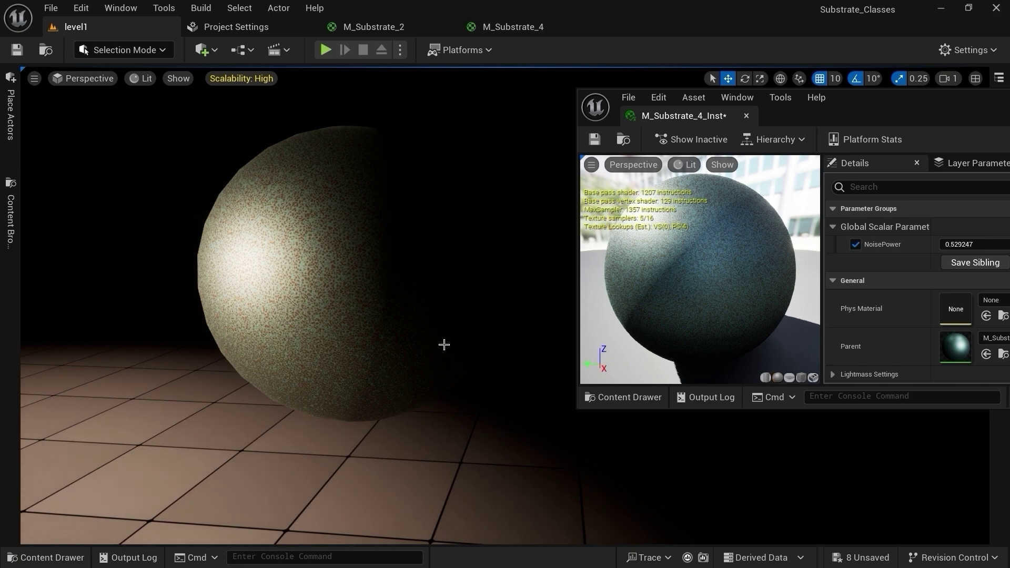
pyautogui.moveTo(973, 244)
pyautogui.mouseDown()
pyautogui.moveTo(994, 244)
pyautogui.moveTo(971, 244)
pyautogui.mouseUp()
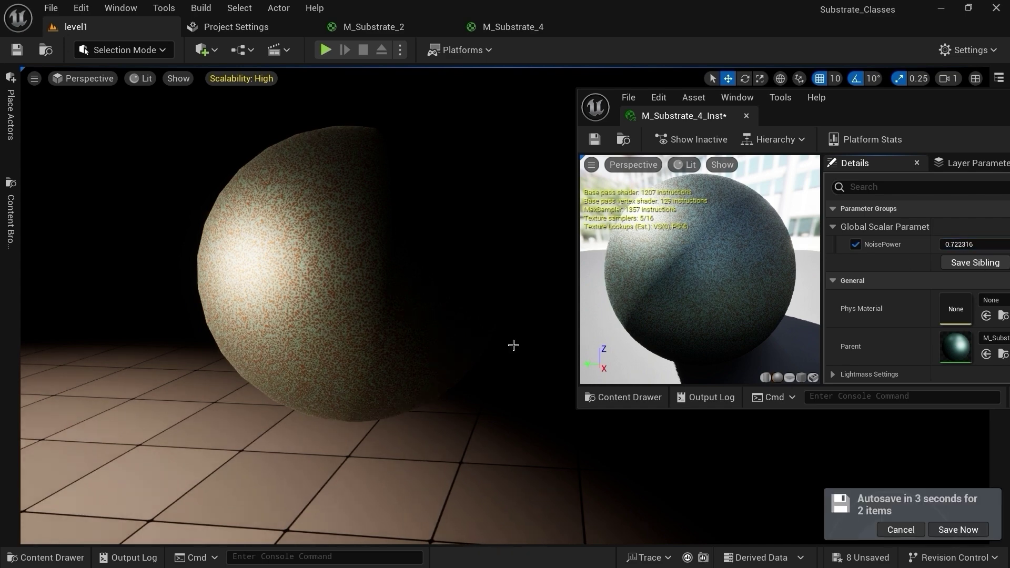